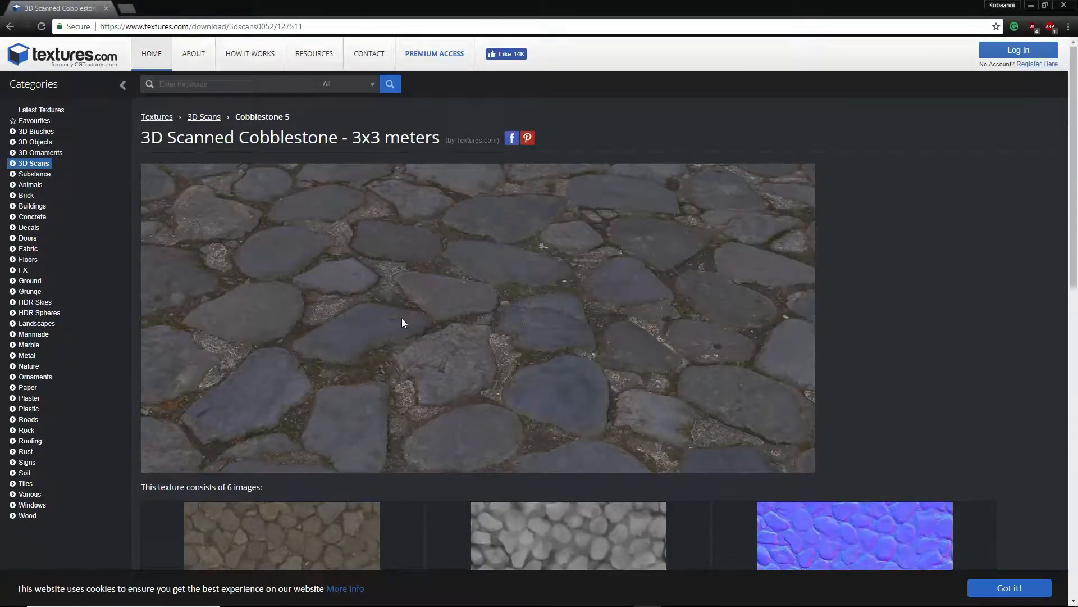
Examine the Cobblestone 5 scan page, including its rendered preview and the albedo, displacement, normal, roughness and AO maps
scroll(402, 318, down, 1)
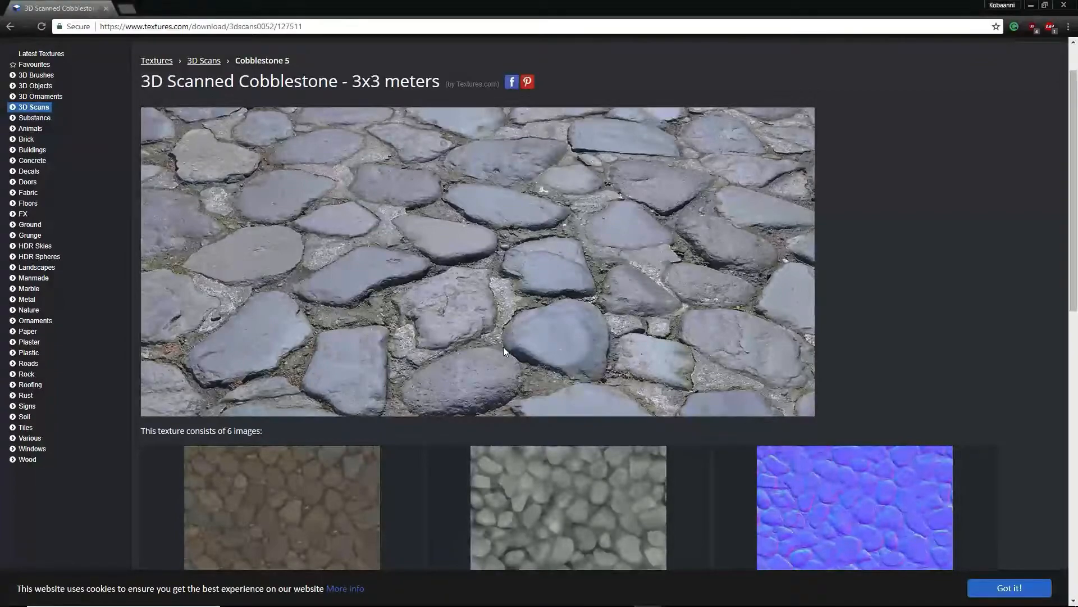
scroll(489, 346, up, 1)
scroll(475, 348, down, 4)
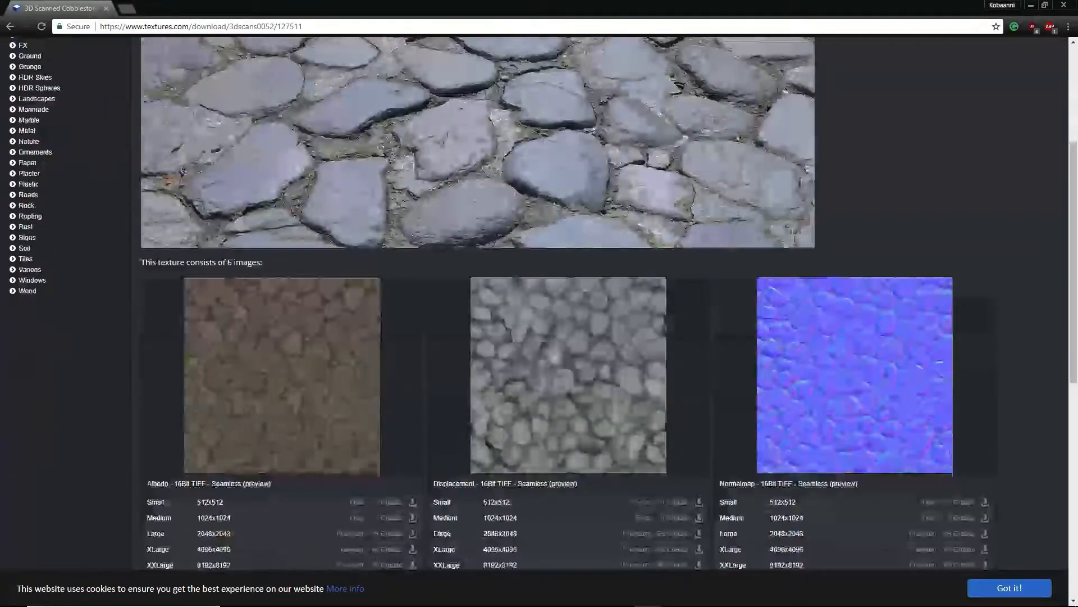
scroll(425, 194, up, 3)
scroll(365, 225, up, 1)
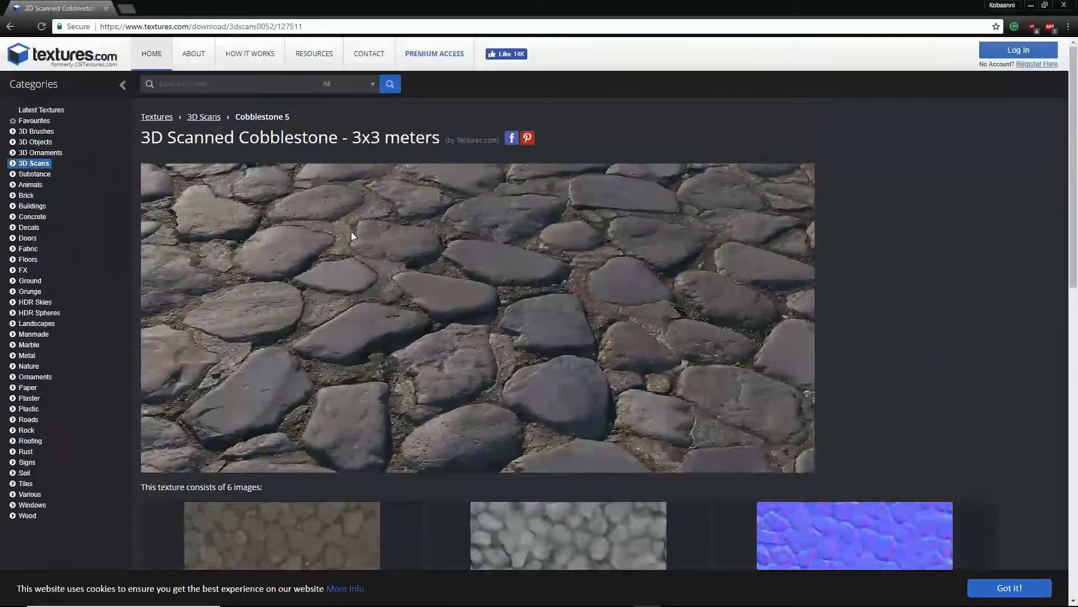
scroll(379, 323, down, 4)
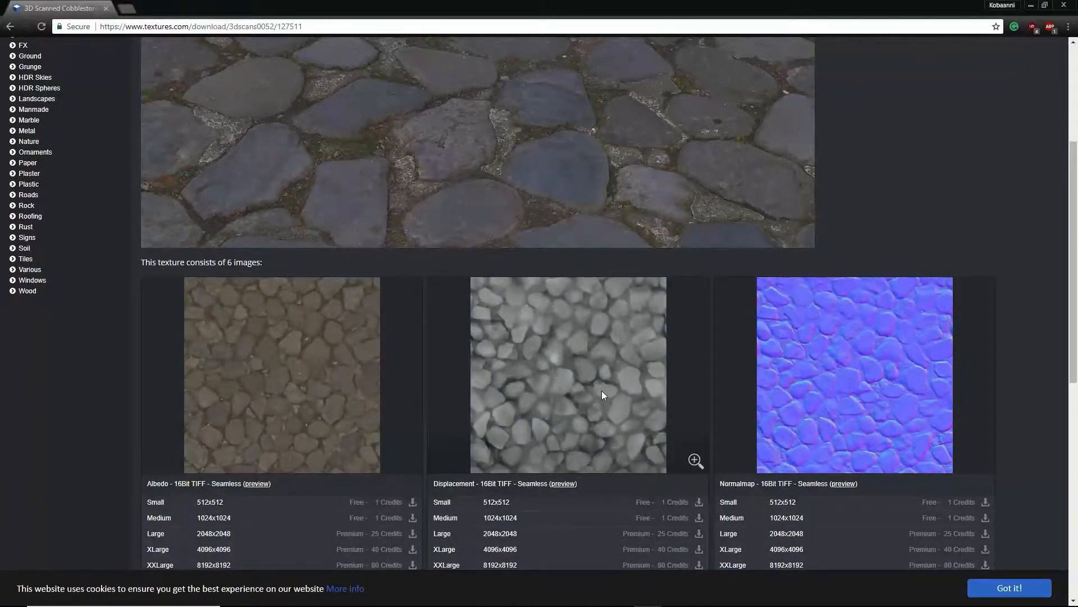
scroll(602, 390, down, 2)
scroll(789, 304, down, 4)
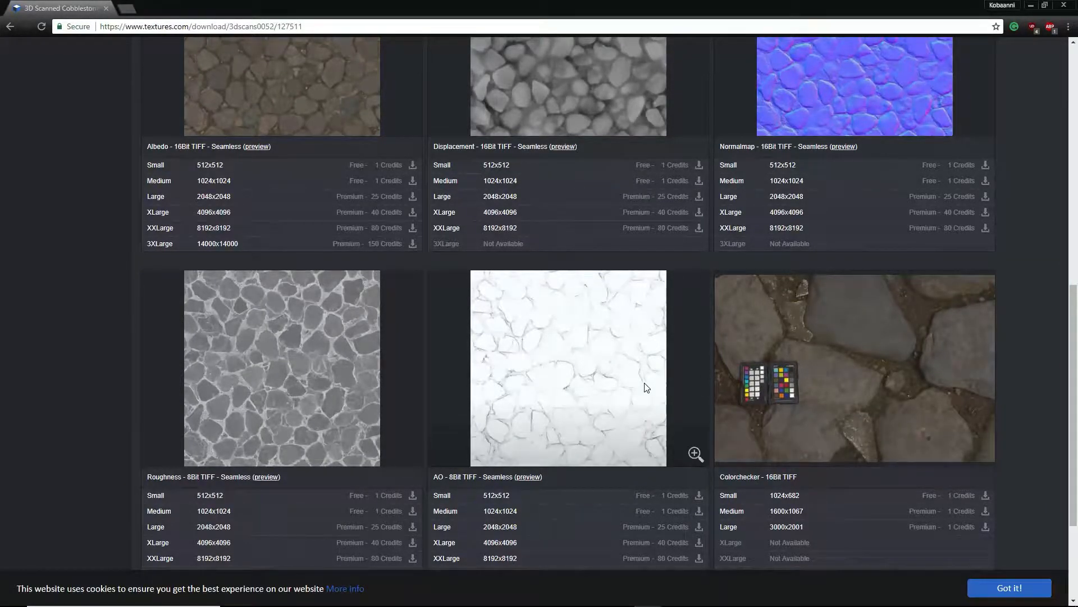
scroll(646, 387, up, 5)
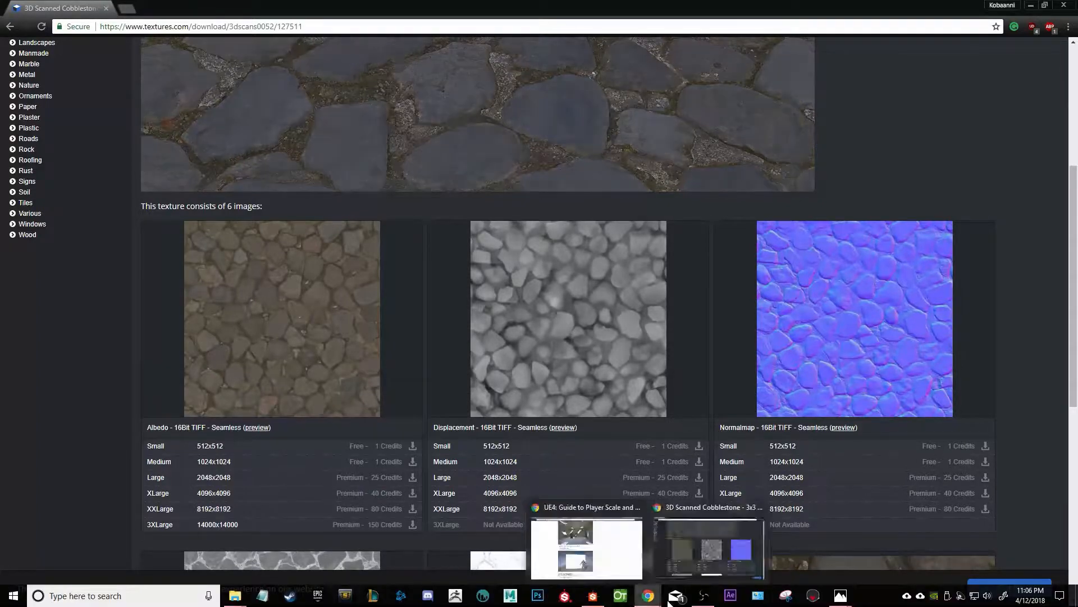
Switch to Photos to compare the images Render 2.jpg and Final render 1.jpg, and close both
mouse_move(841, 597)
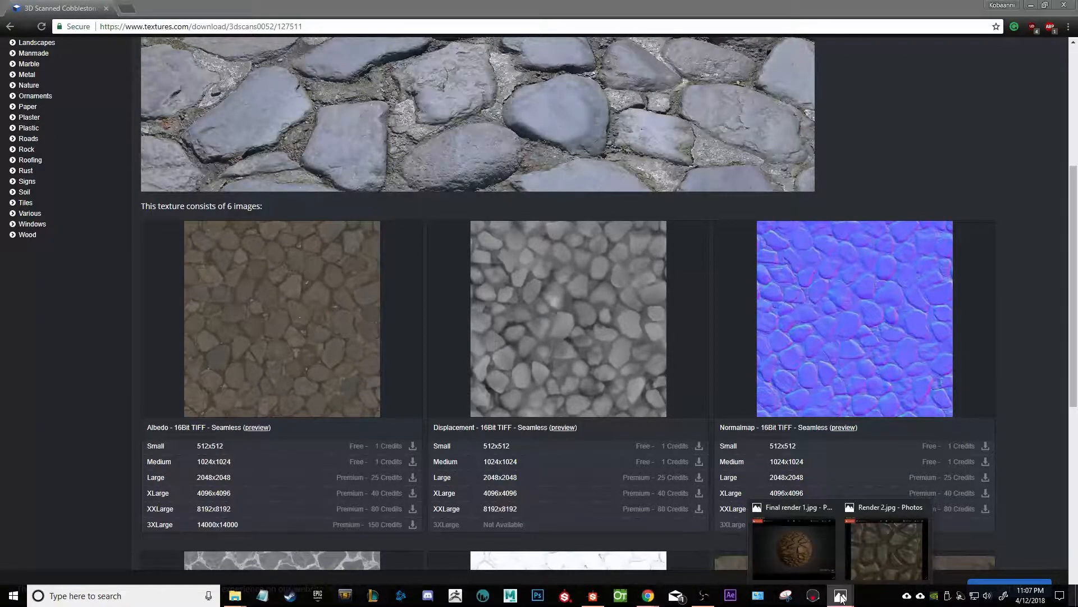
click(858, 558)
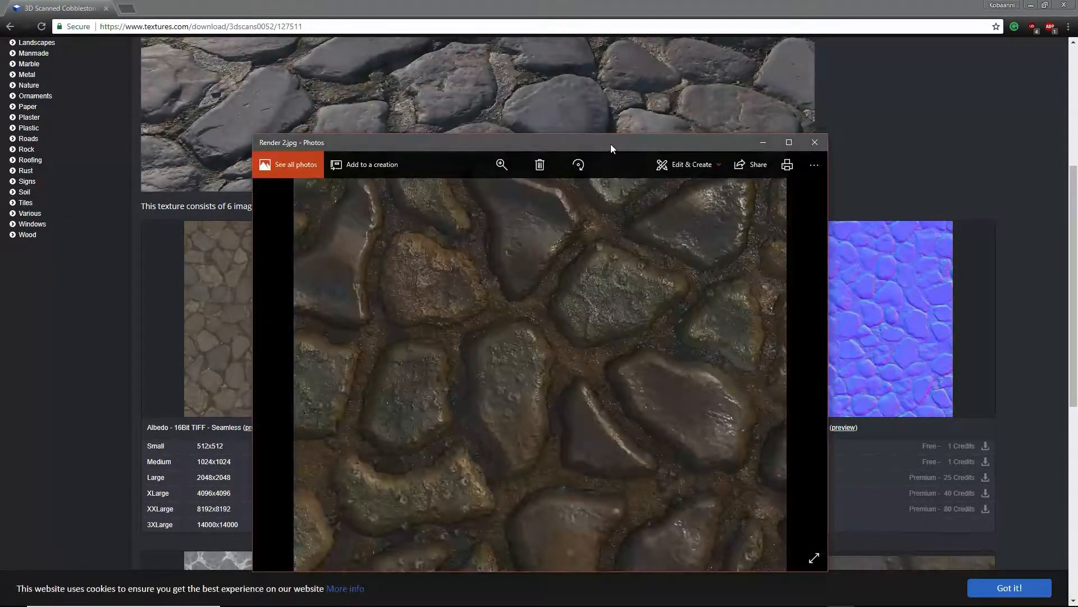
drag(598, 147, 619, 108)
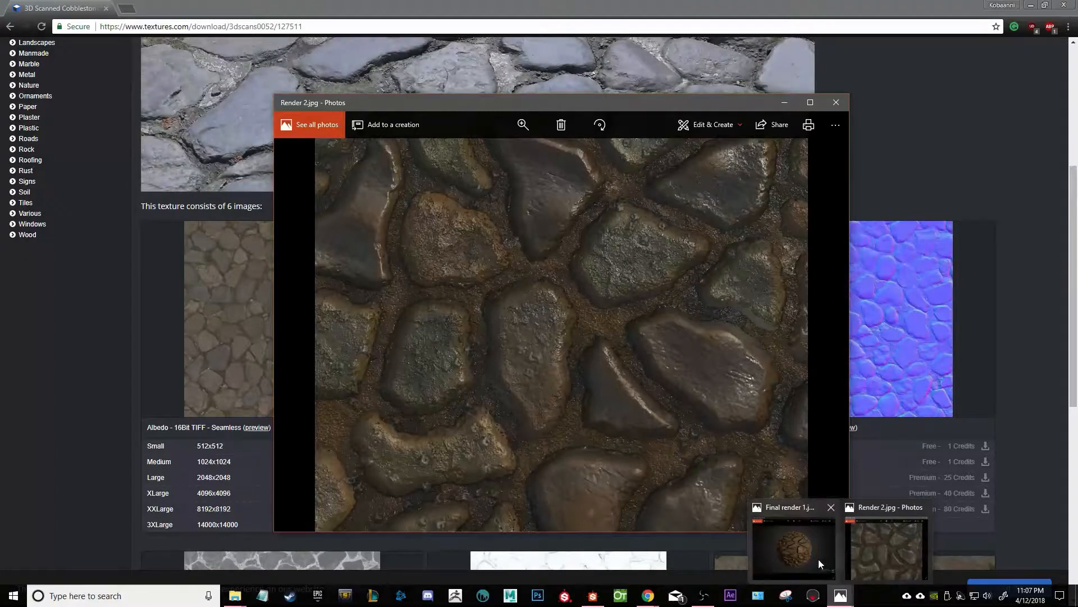
click(818, 558)
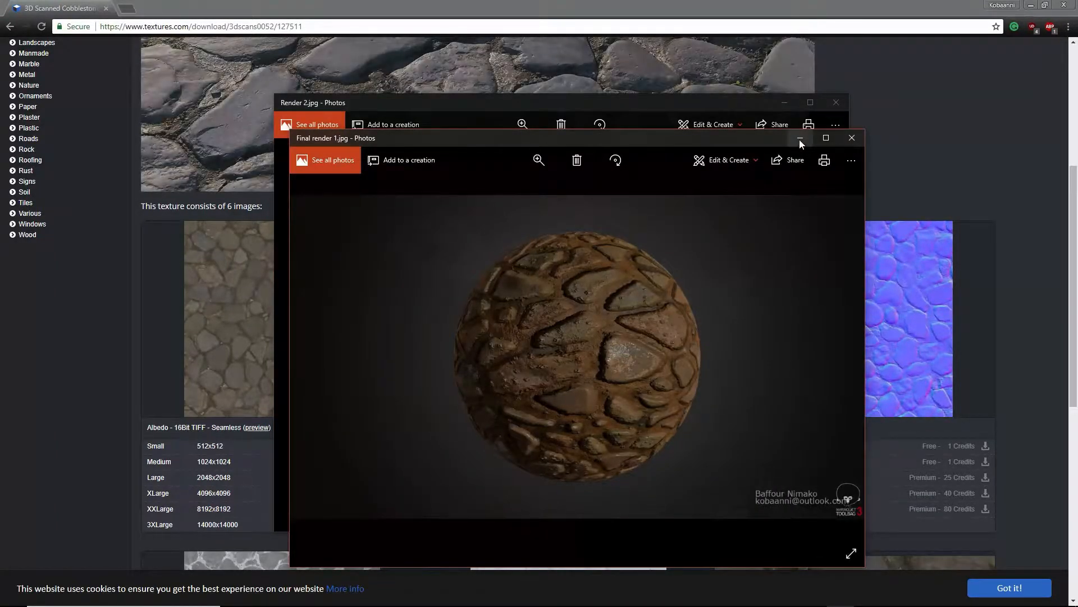
click(548, 105)
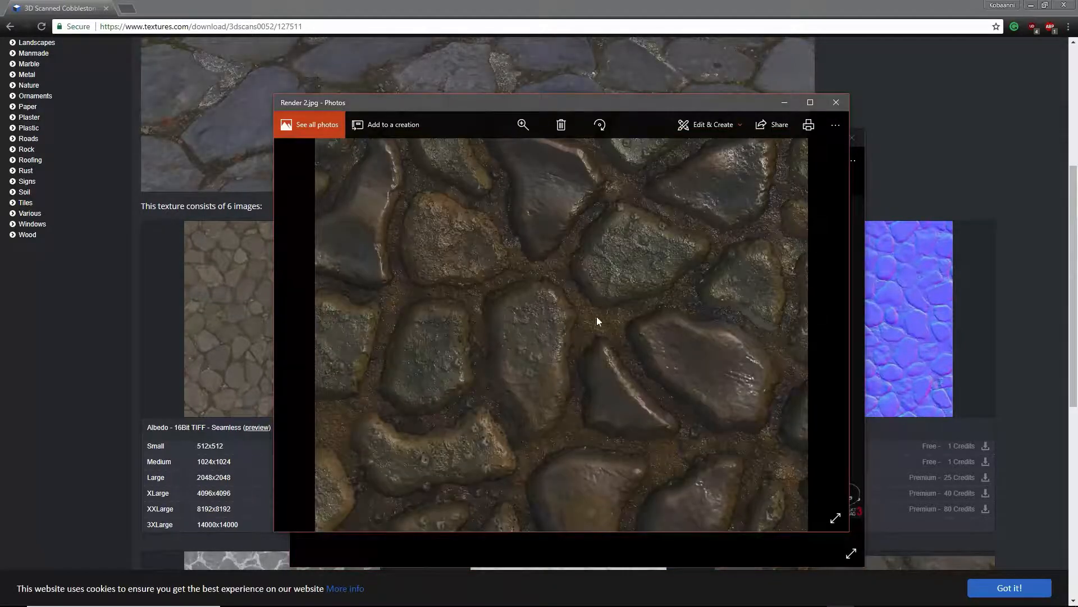
drag(615, 103, 456, 96)
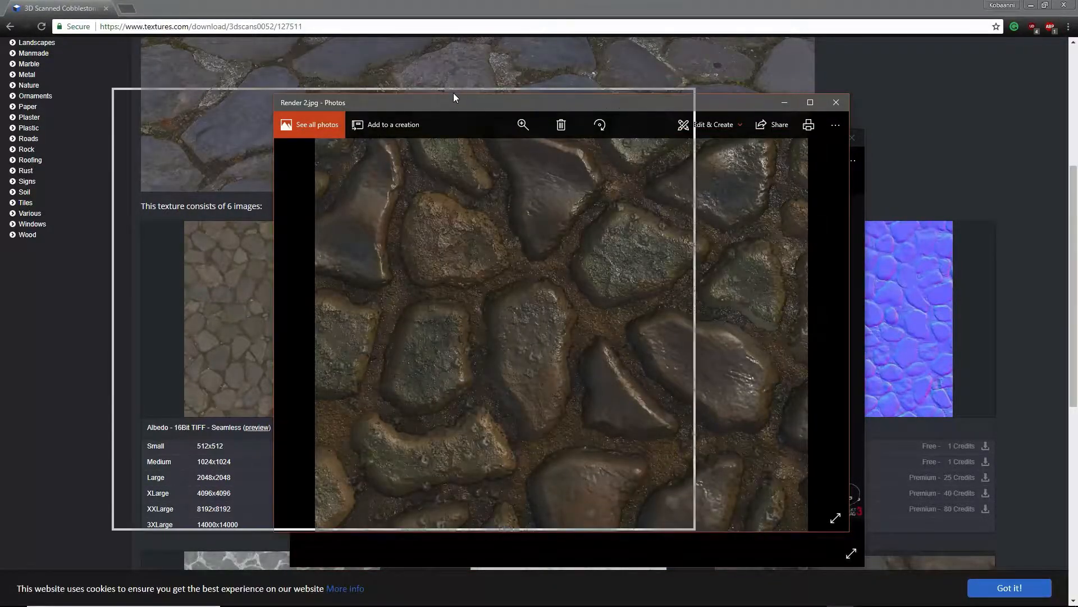
click(716, 137)
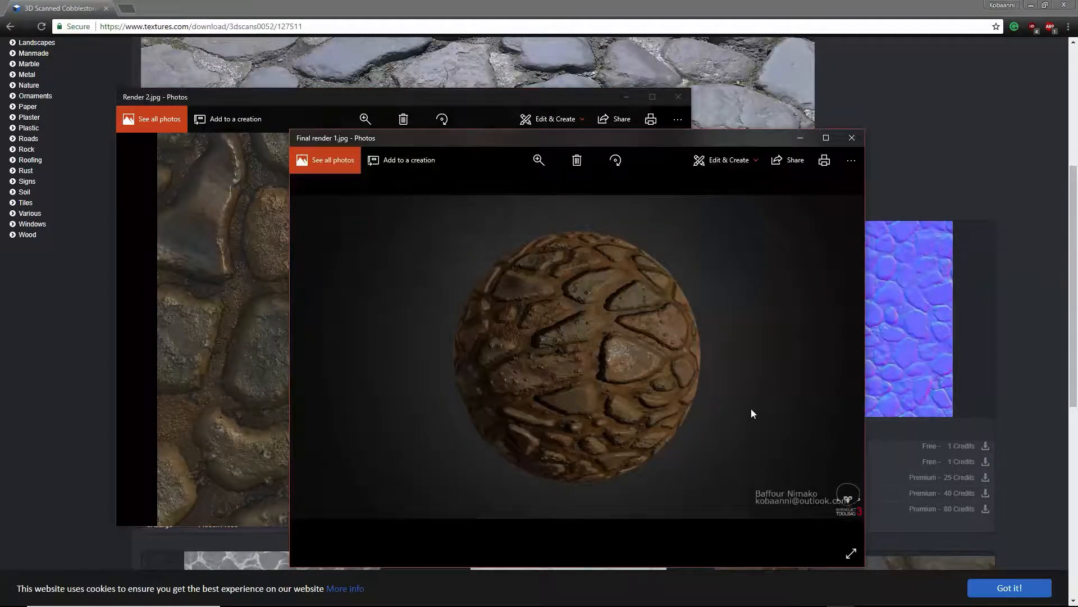
click(852, 138)
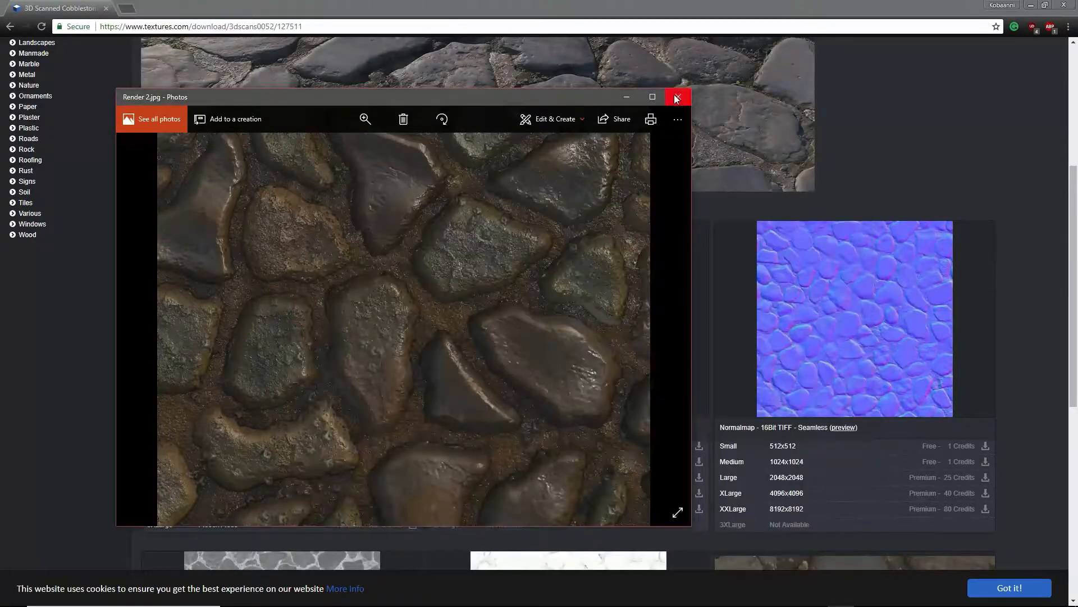
click(678, 96)
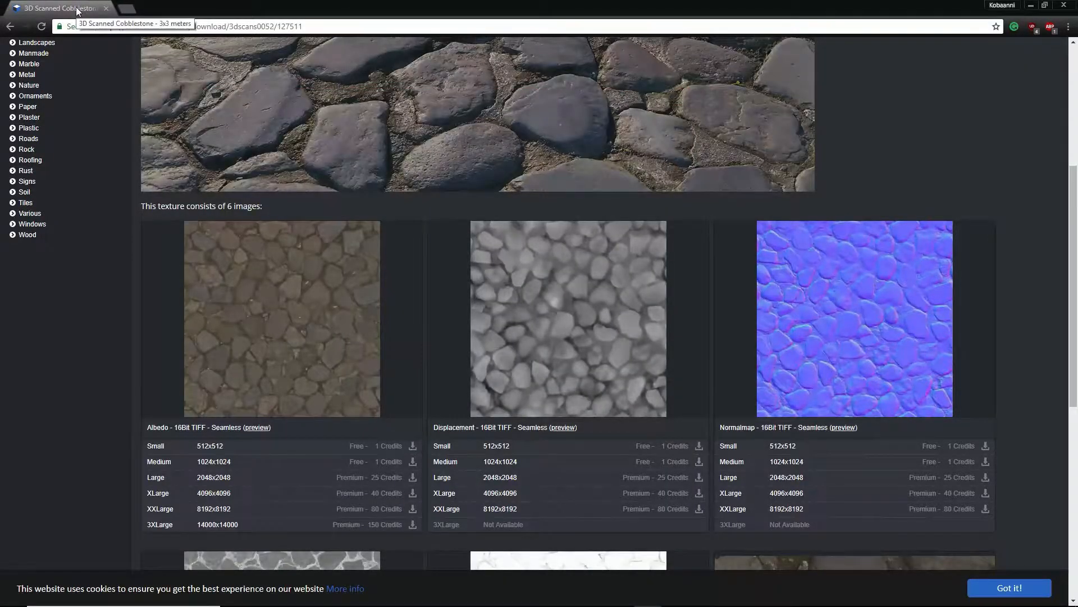
Switch to Substance Designer by clearing the windows covering it, and select the Cobble_Tutorial graph to show its properties
drag(77, 12, 1077, 93)
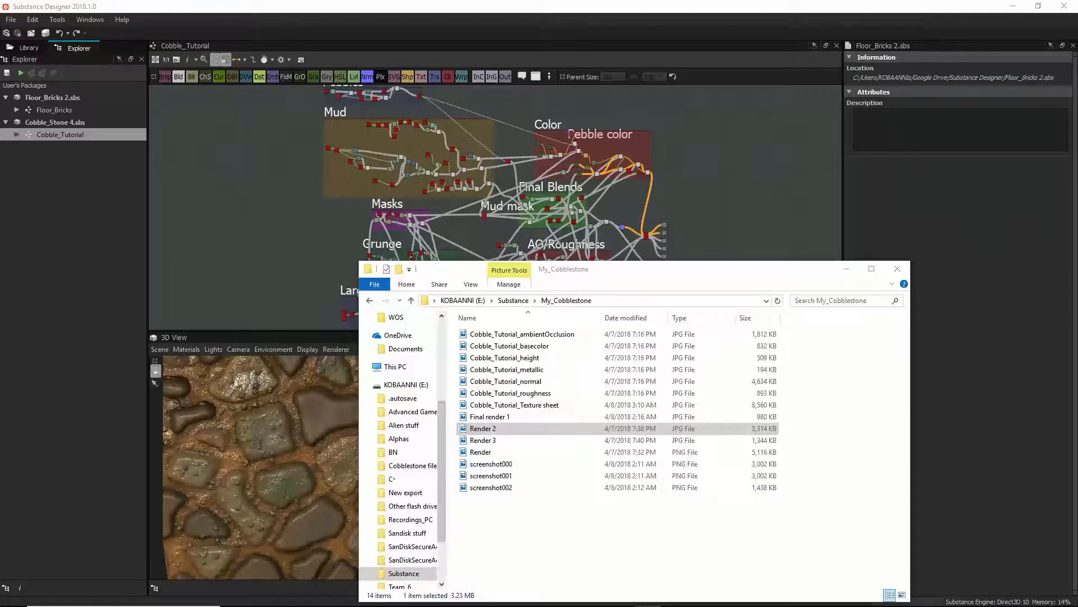
click(846, 270)
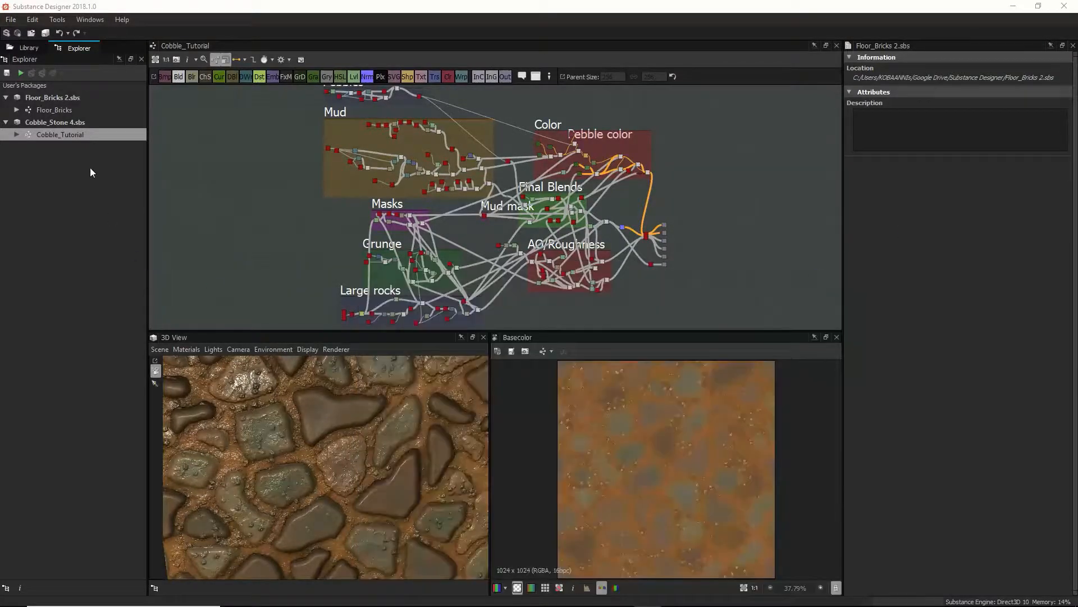
click(89, 99)
click(80, 136)
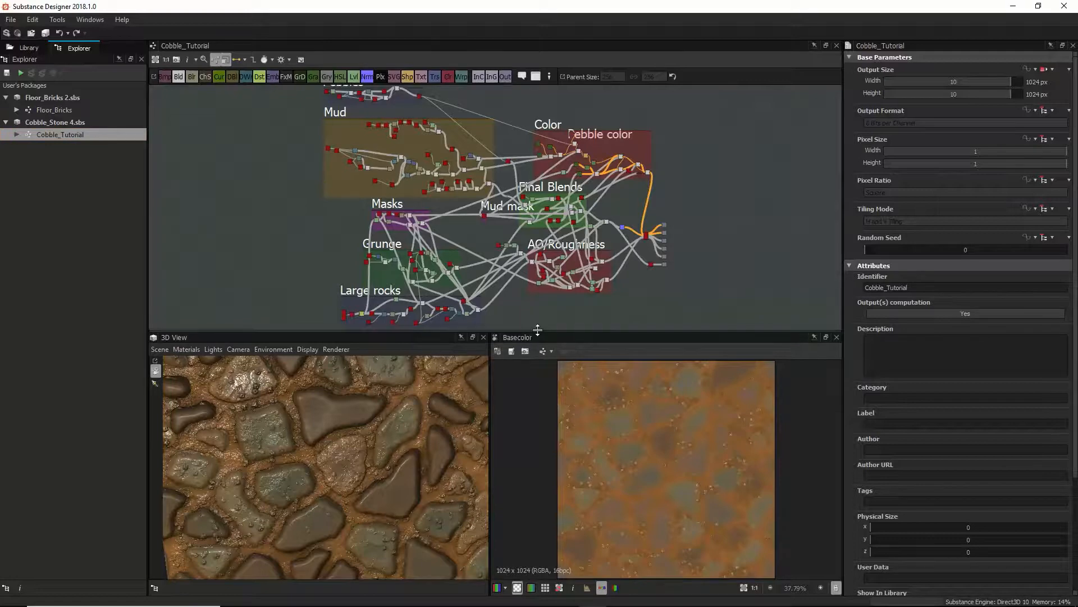
Inspect the cobblestone material on the cube in the 3D view from several angles and distances, and look over the node graph
drag(537, 331, 569, 336)
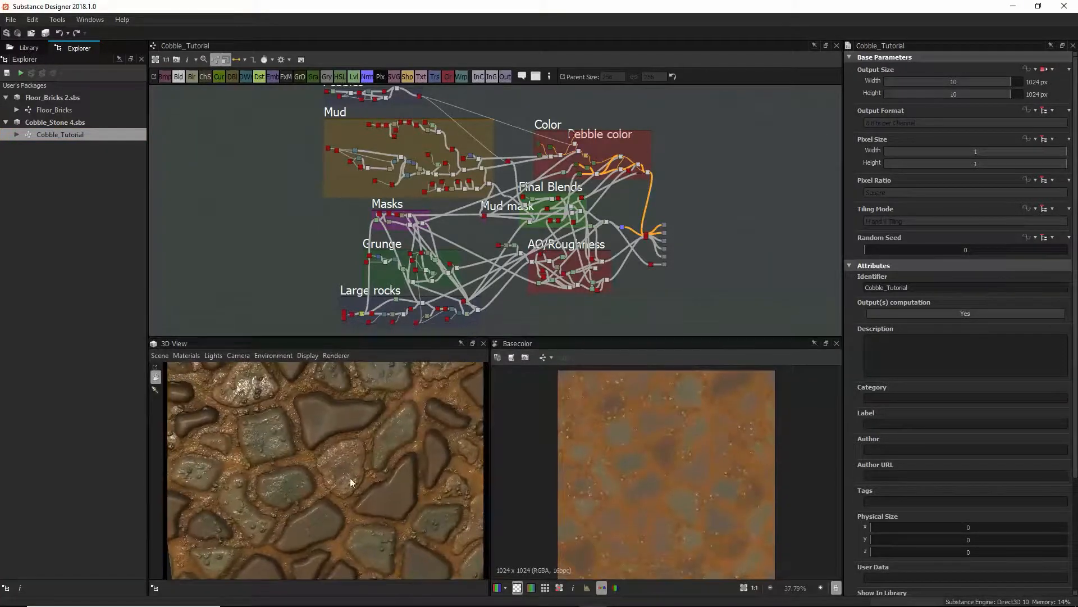
scroll(315, 520, up, 5)
scroll(315, 517, down, 6)
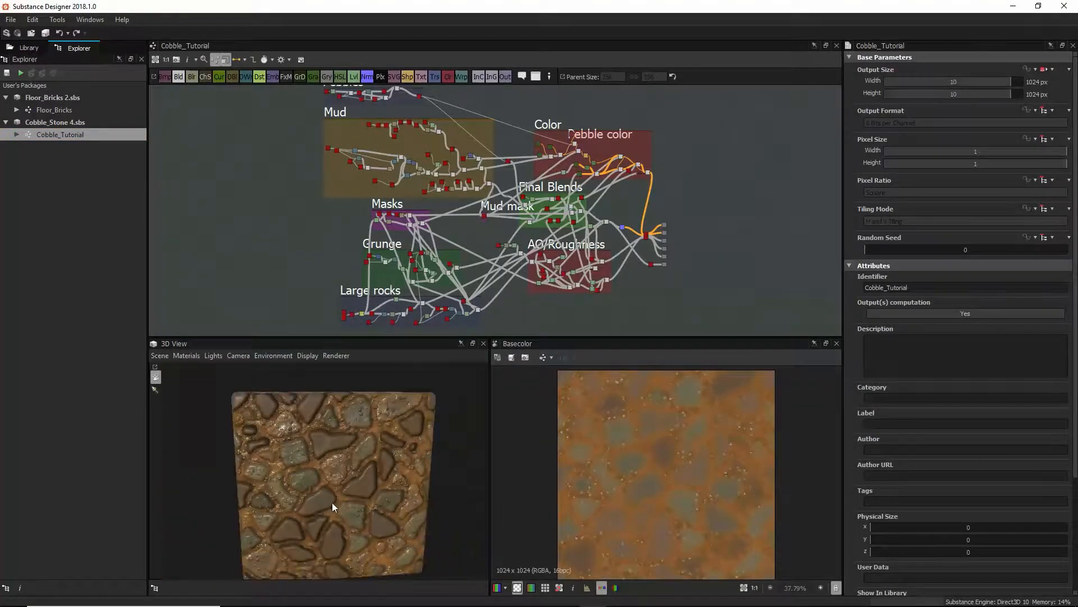
drag(390, 501, 268, 480)
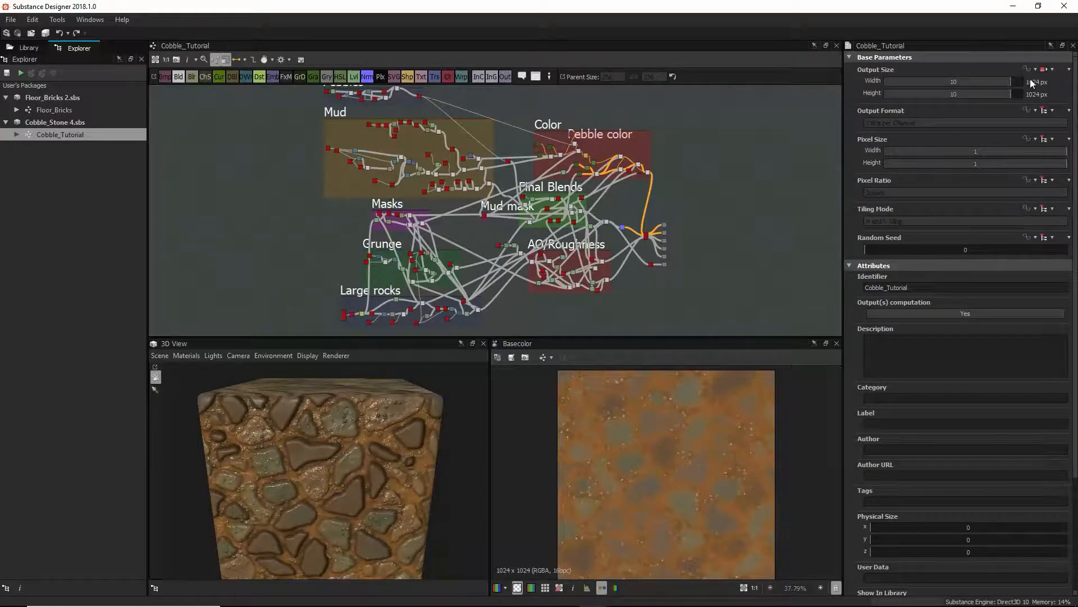
drag(365, 427, 411, 488)
scroll(393, 492, up, 5)
scroll(392, 496, down, 3)
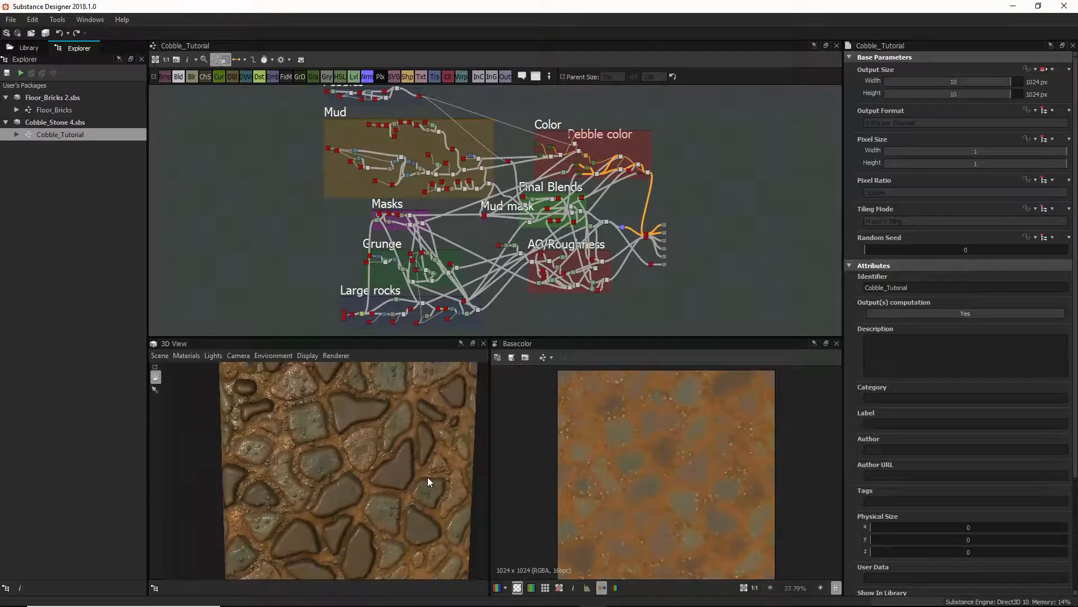
scroll(668, 235, up, 2)
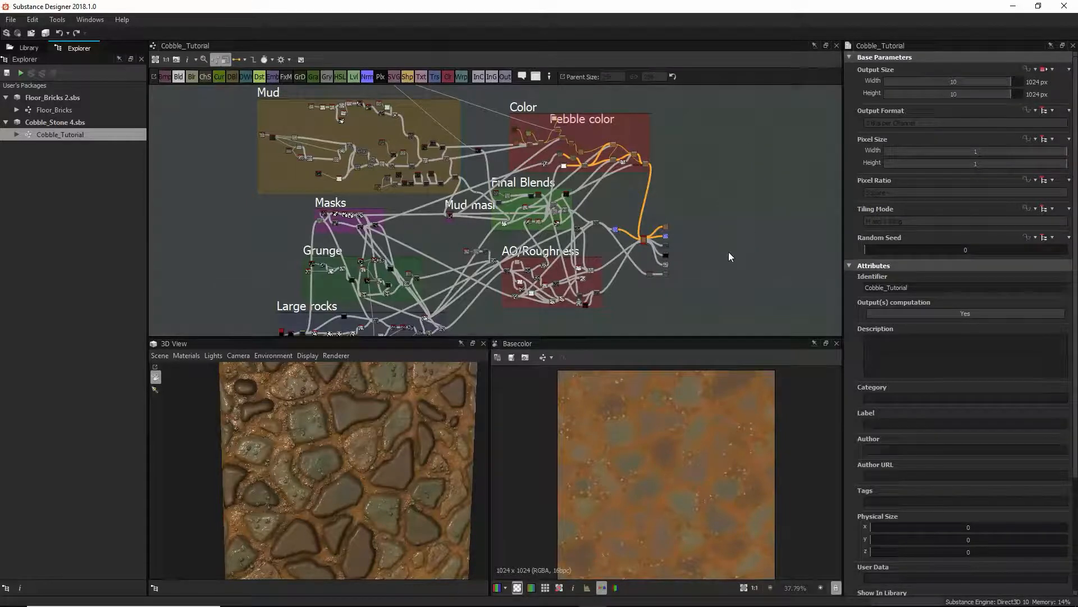
Expand the Rocks_switch input parameter of the graph, set its default to 0 and inspect the material on the cube
scroll(959, 486, down, 5)
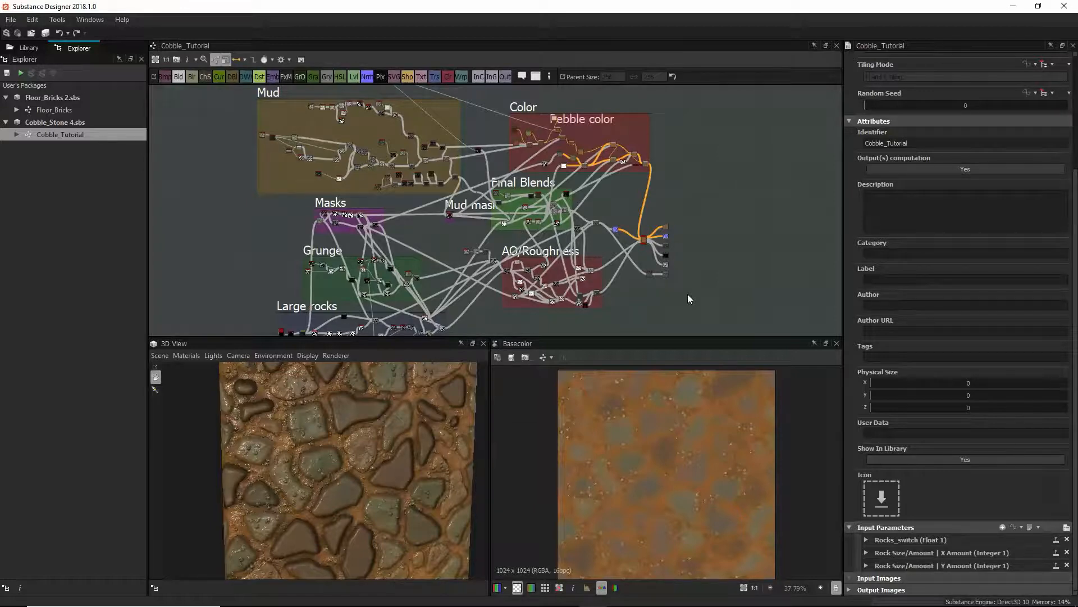
middle_drag(690, 298, 691, 203)
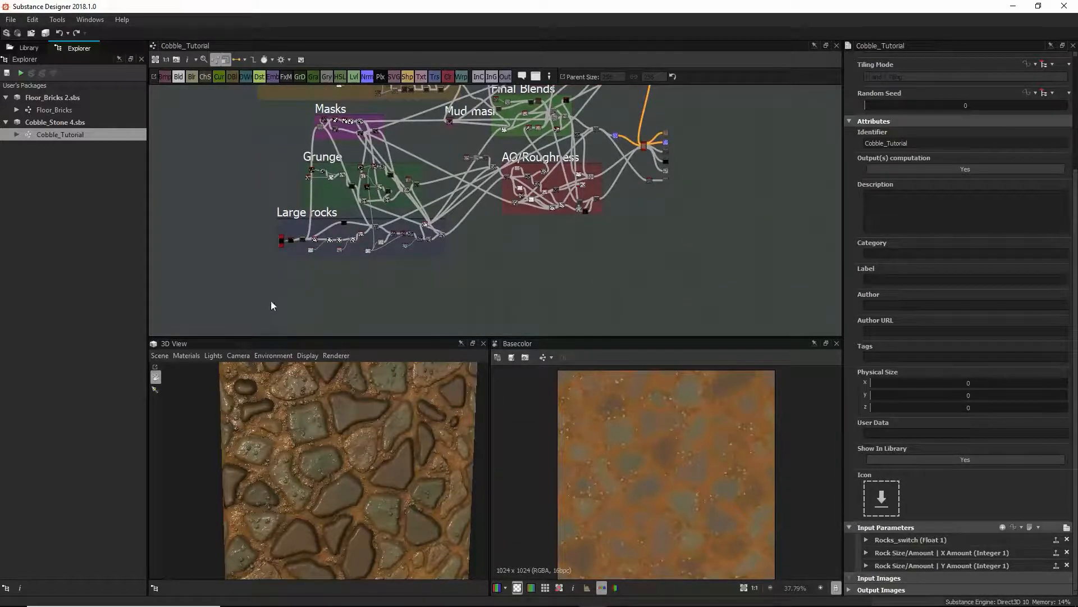
click(867, 539)
scroll(876, 545, down, 1)
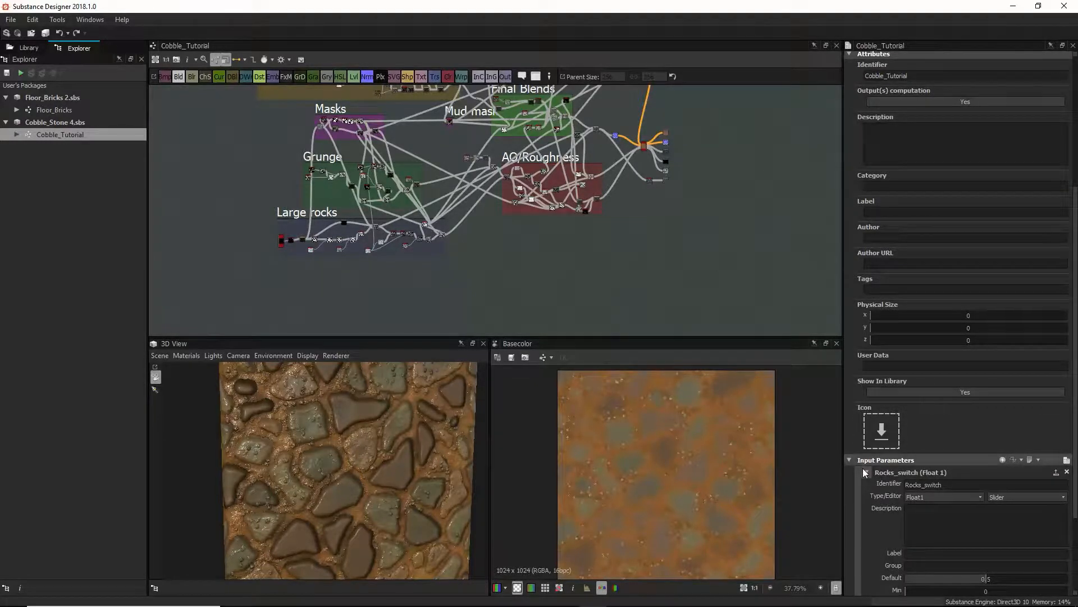
scroll(868, 498, down, 2)
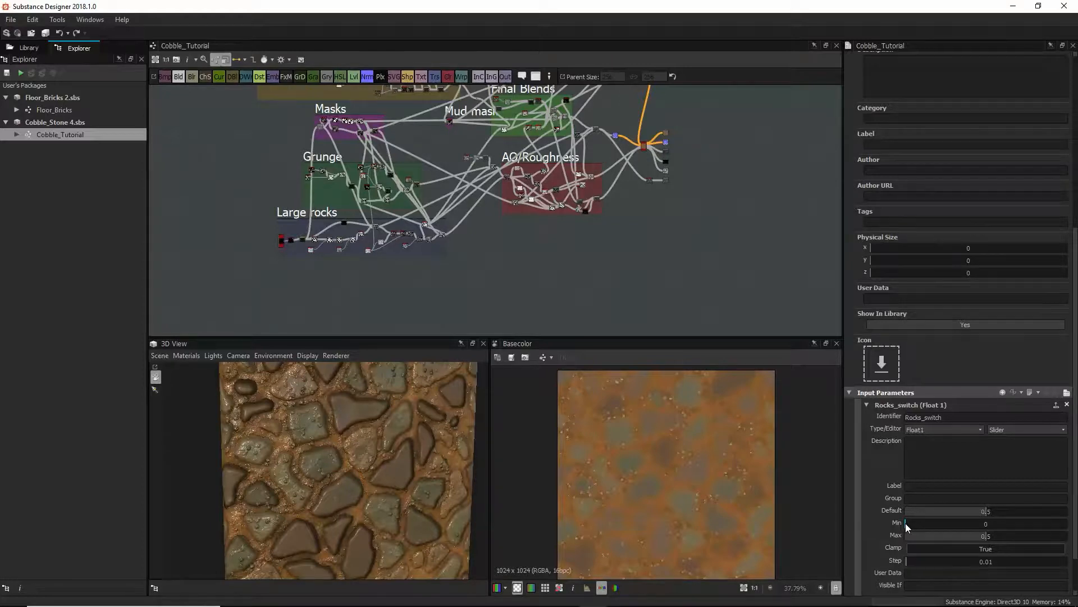
mouse_move(906, 524)
mouse_down()
mouse_move(917, 524)
mouse_move(855, 528)
mouse_up()
drag(987, 515, 891, 513)
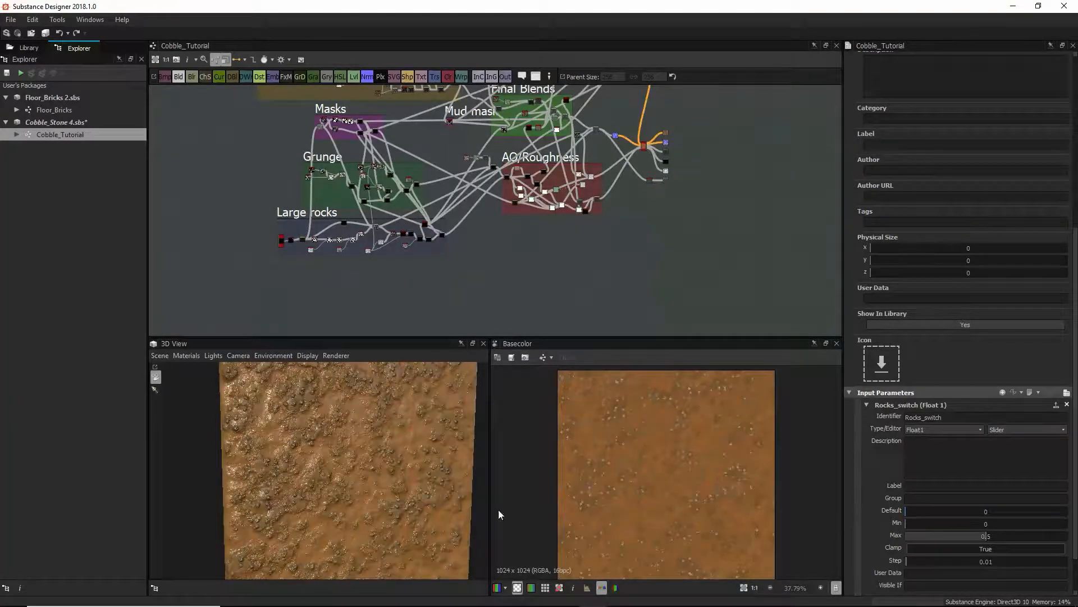
drag(355, 478, 373, 493)
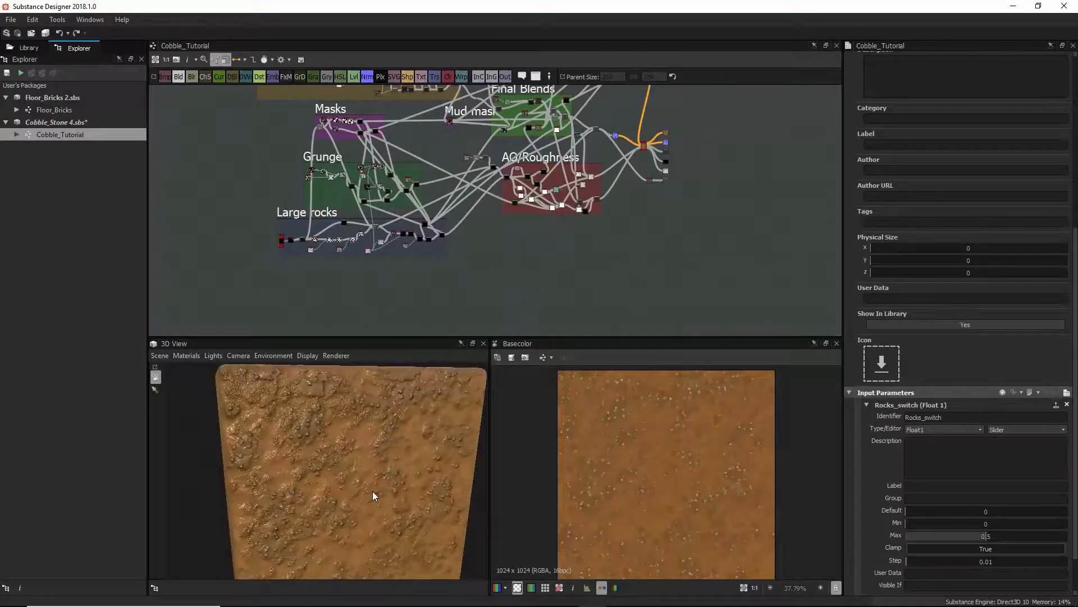
Set the default of the Rocks_switch input parameter to 0.5
click(912, 511)
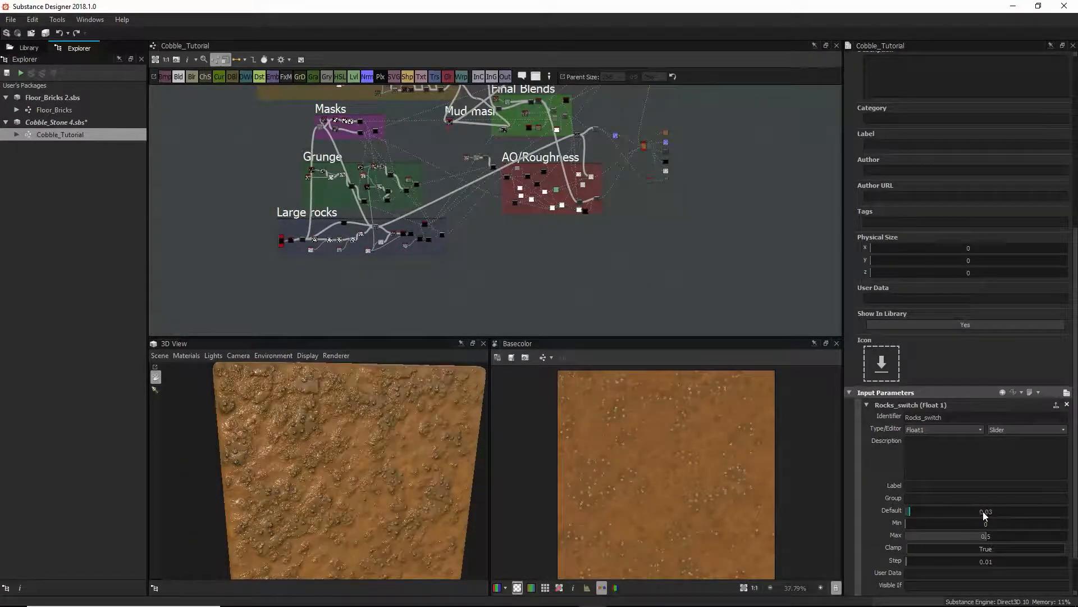
click(983, 511)
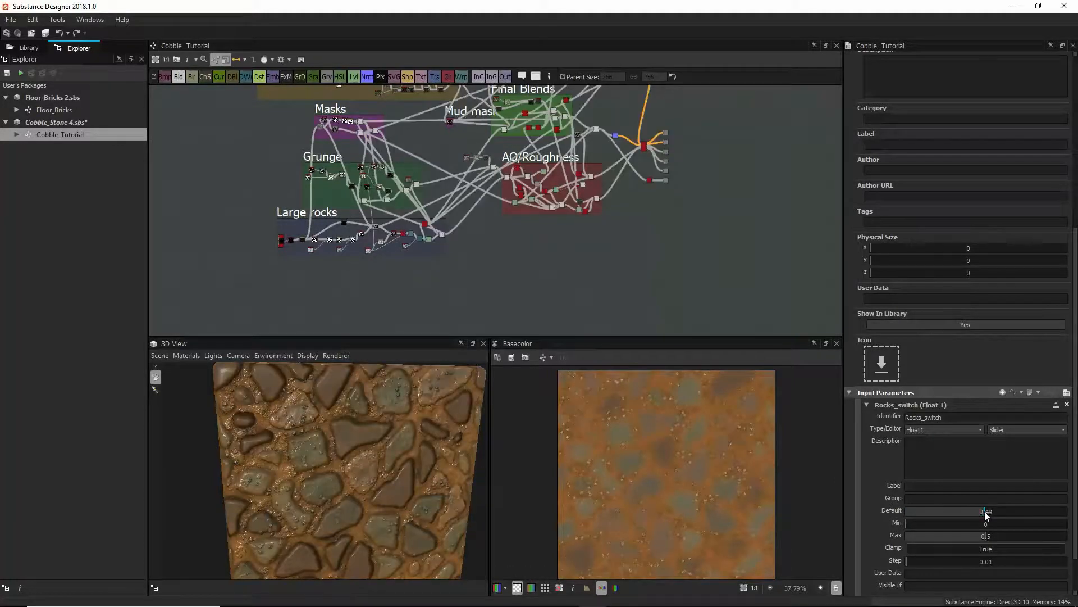
click(986, 511)
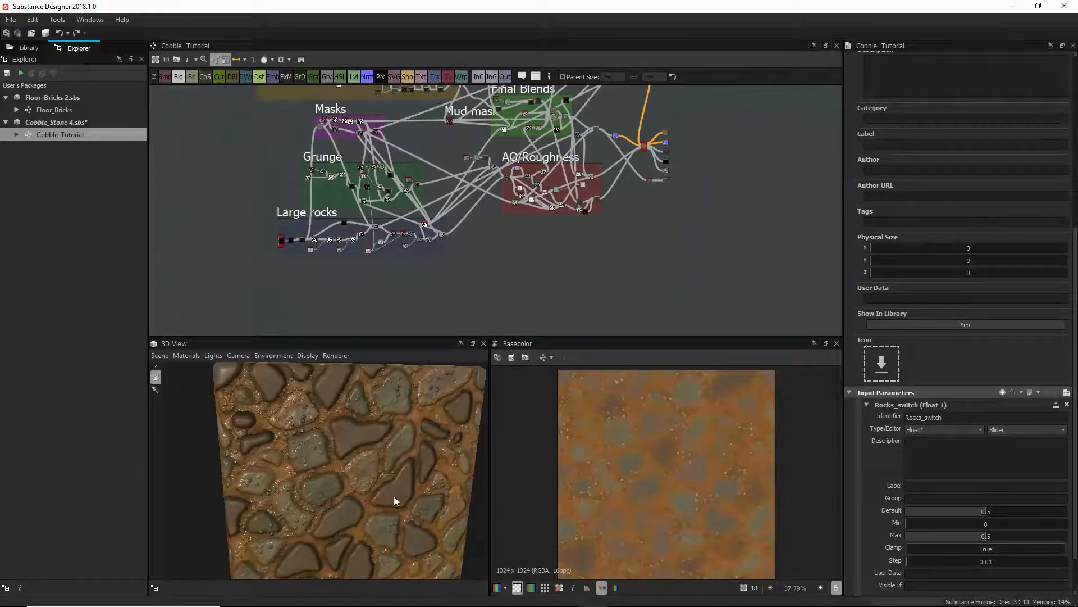
Collapse the settings of Rocks_switch in the graph's input parameters
click(863, 394)
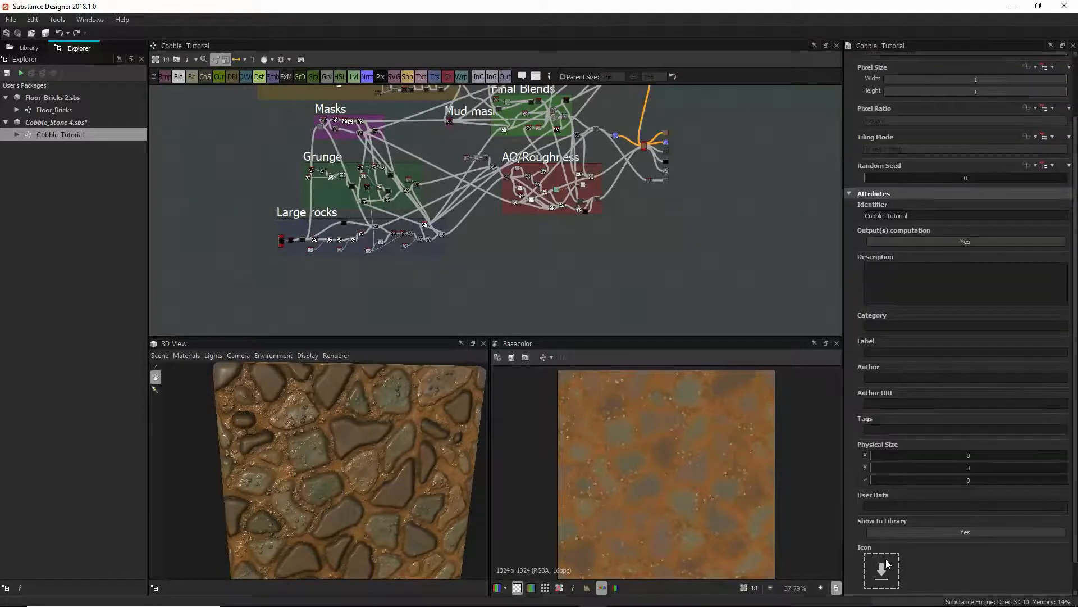
click(849, 566)
scroll(875, 531, down, 1)
scroll(875, 530, down, 5)
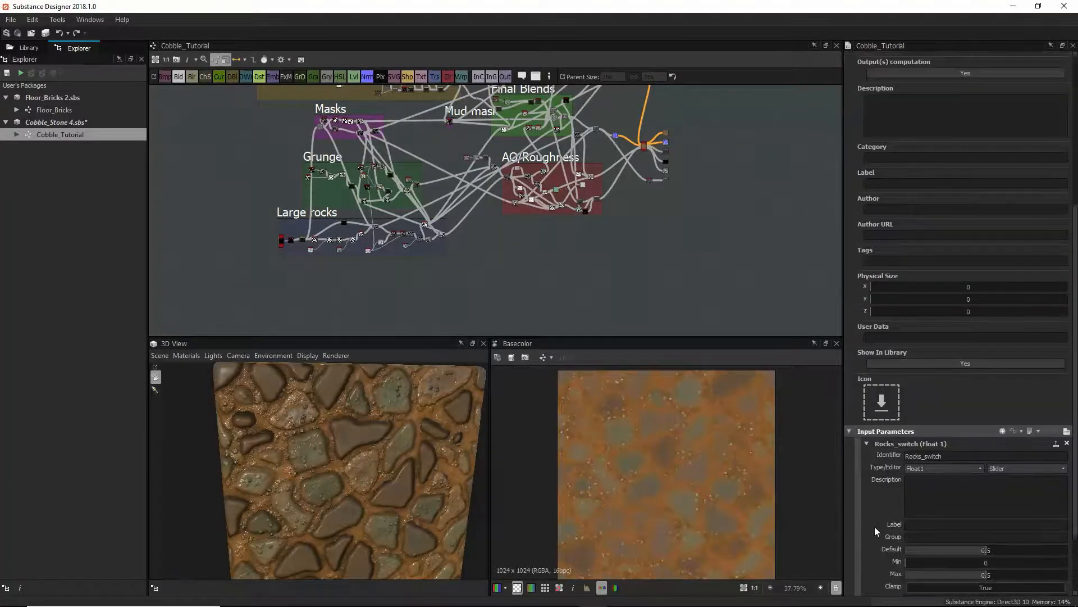
click(866, 375)
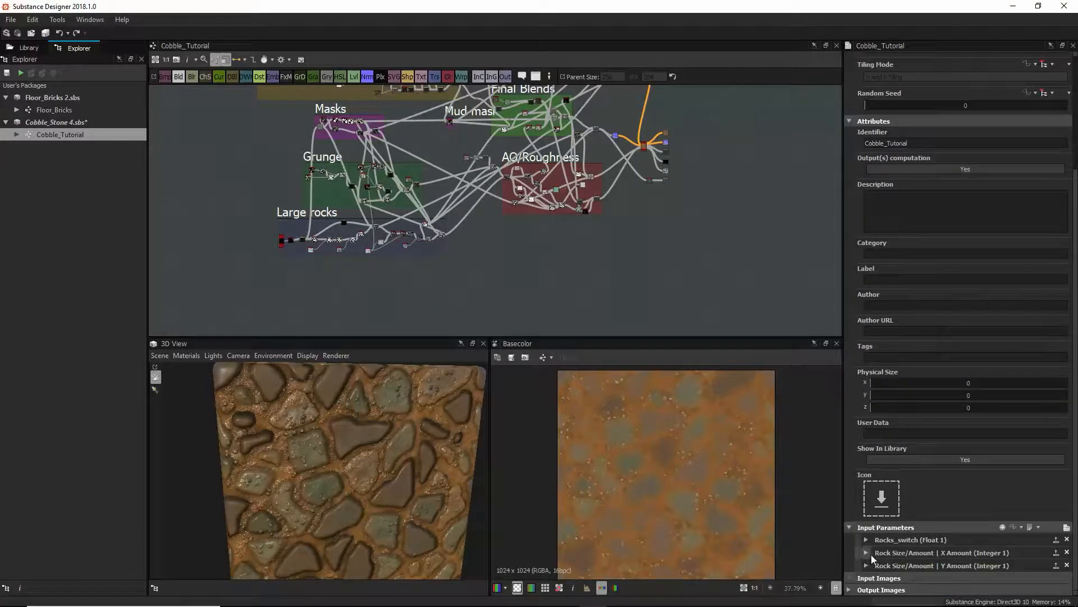
Switch the graph's input parameters to preview mode and expand the Rock Size group and its Amount subgroup
click(1067, 528)
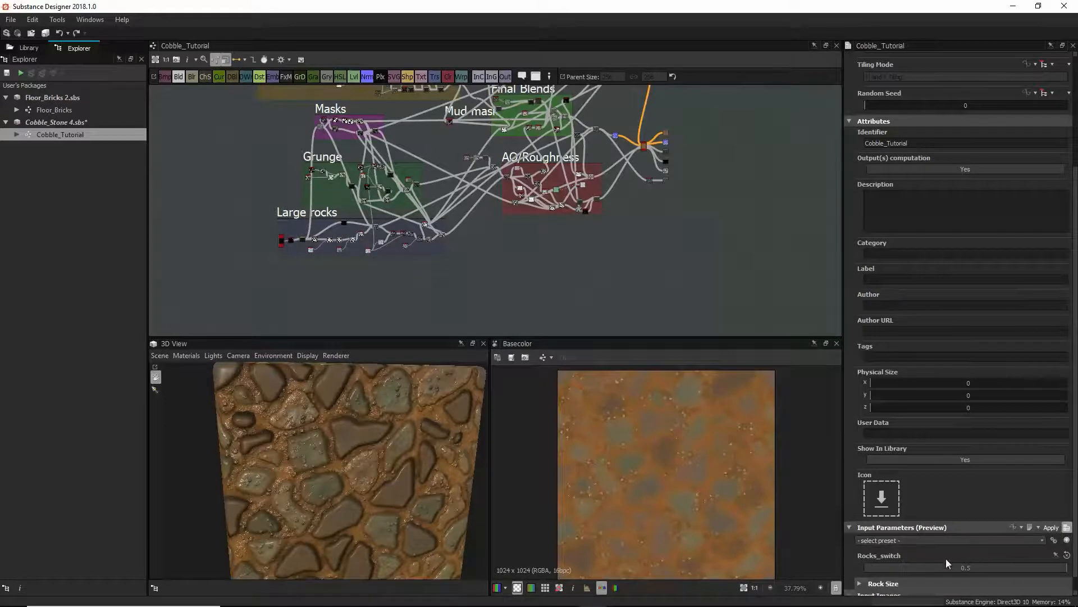
scroll(938, 543, down, 1)
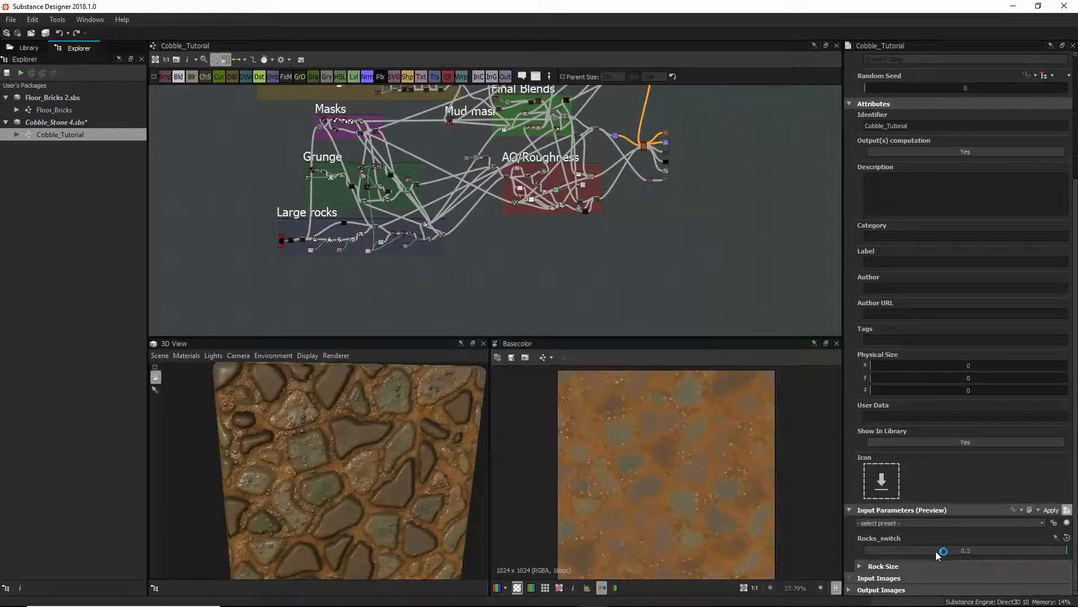
click(861, 566)
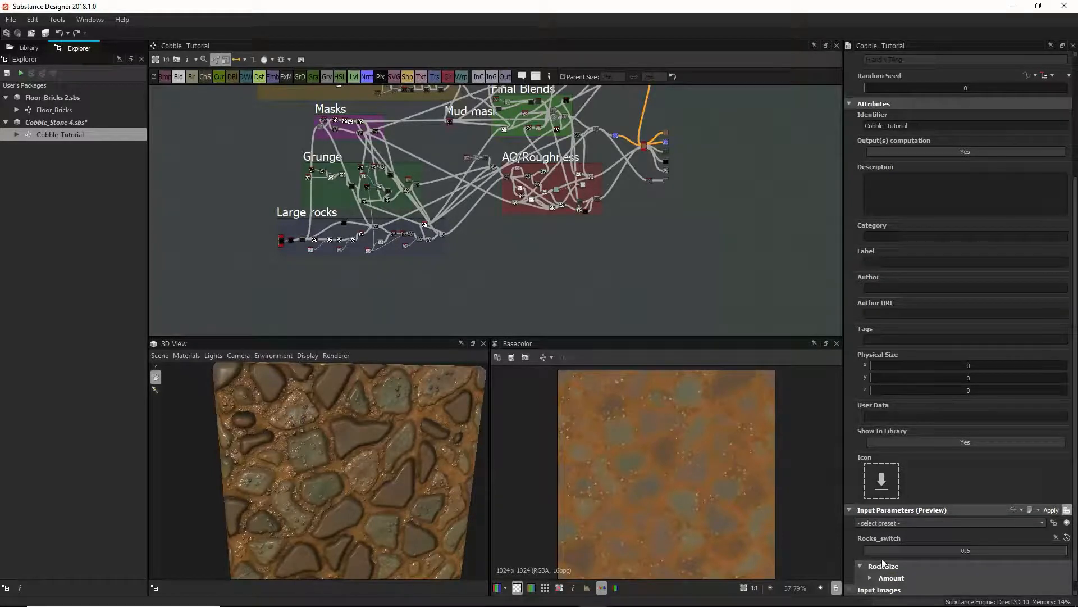
scroll(885, 574, down, 1)
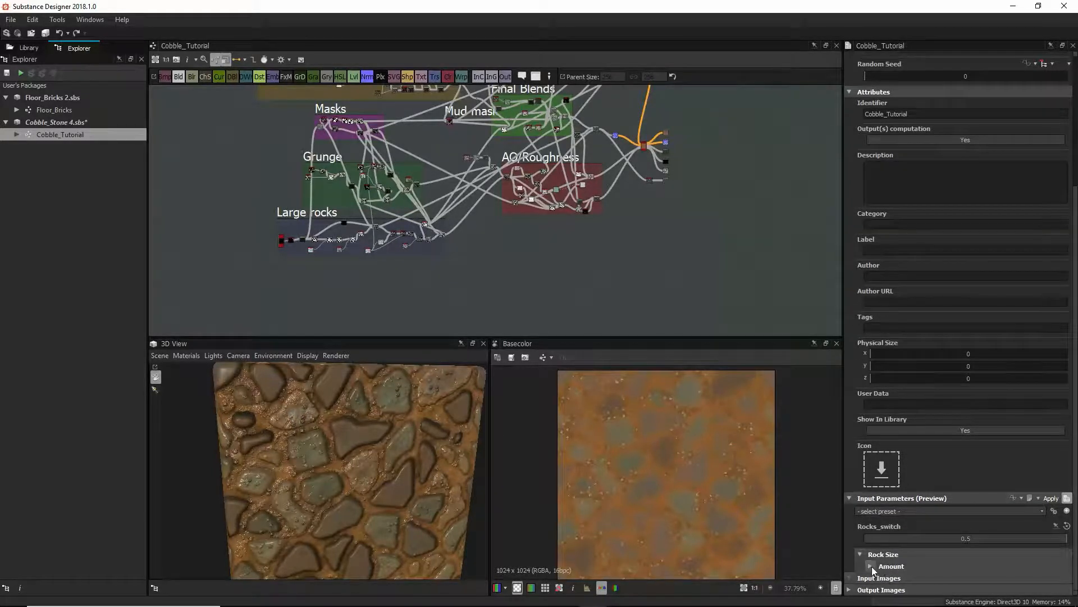
click(871, 565)
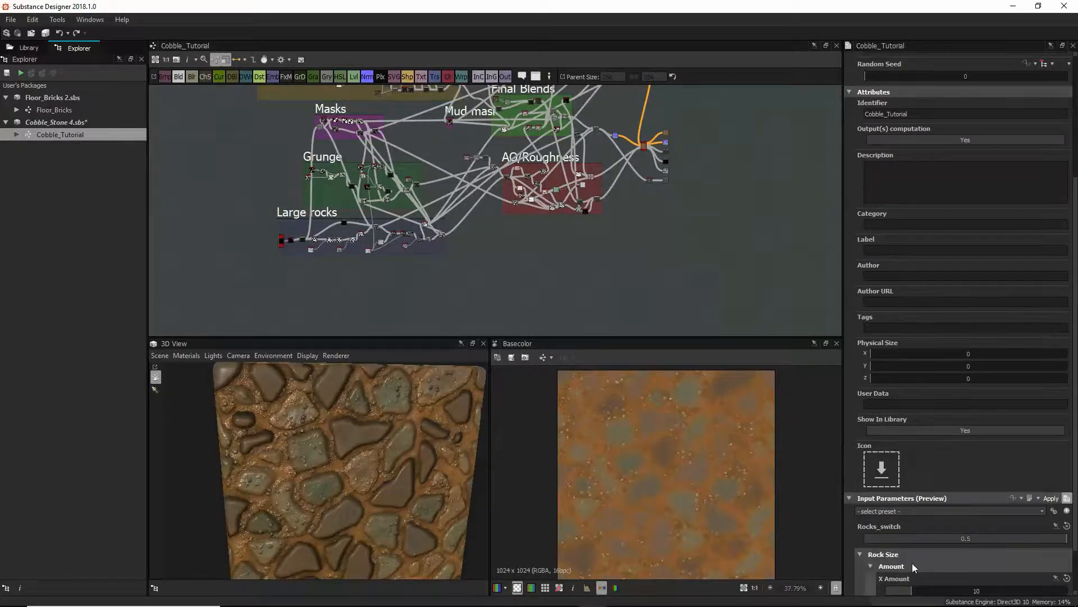
scroll(910, 563, down, 3)
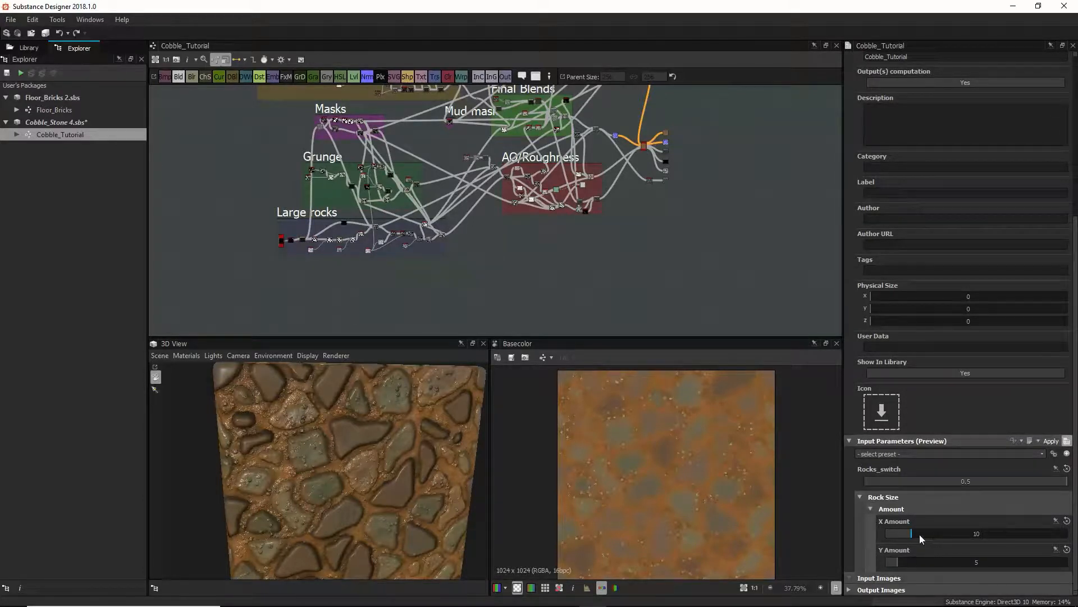
Preview the rocks at X Amount 31 with Y Amount 12 and at X Amount 3 with Y Amount 7, and leave preview mode
drag(921, 538, 974, 538)
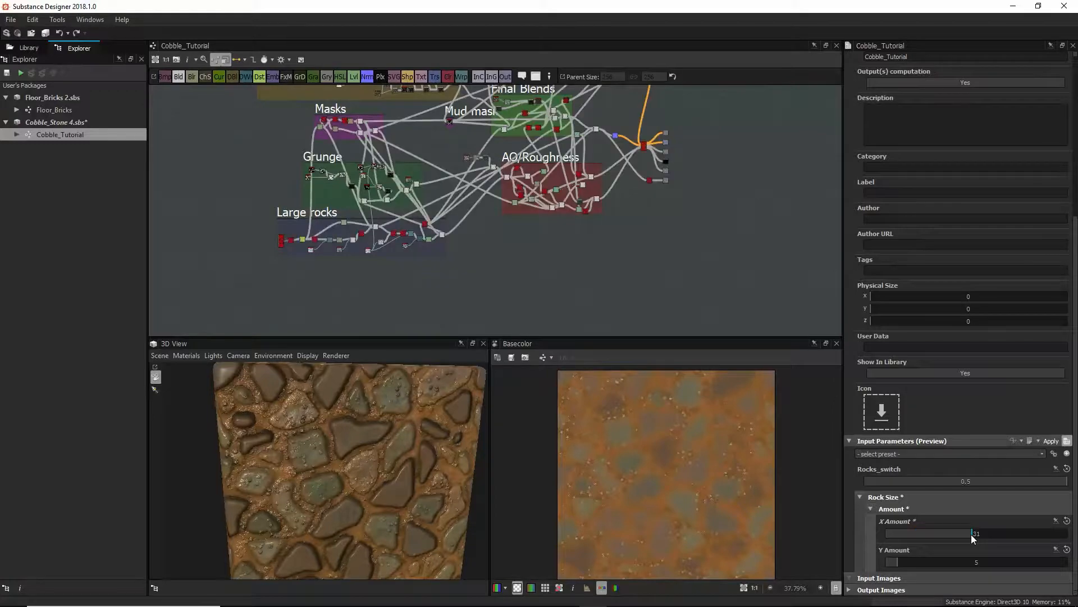
mouse_move(904, 562)
mouse_down()
mouse_move(953, 562)
mouse_move(917, 562)
mouse_up()
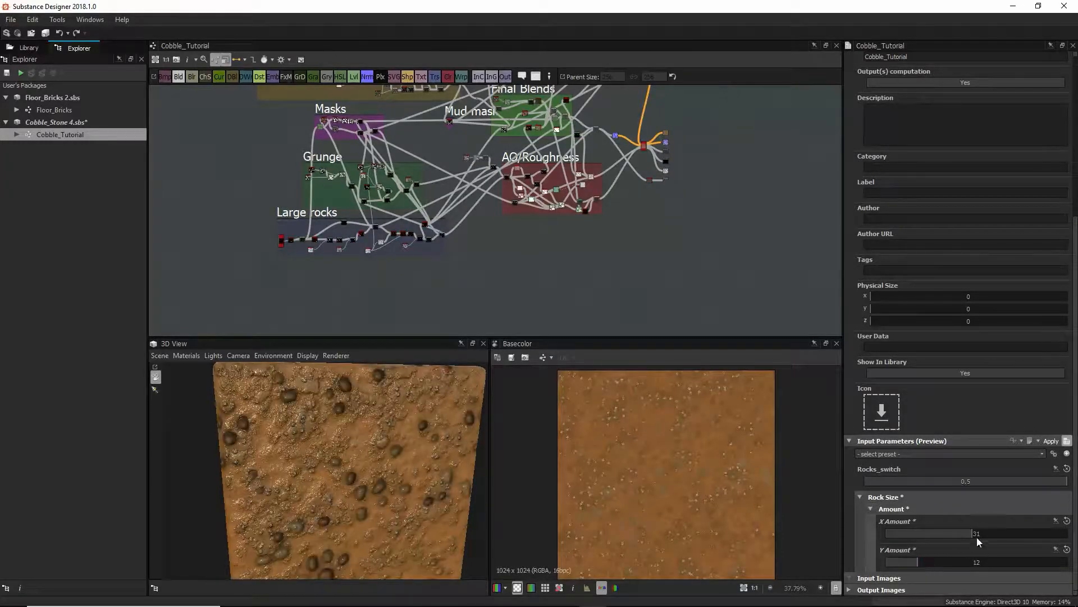
drag(977, 538, 904, 564)
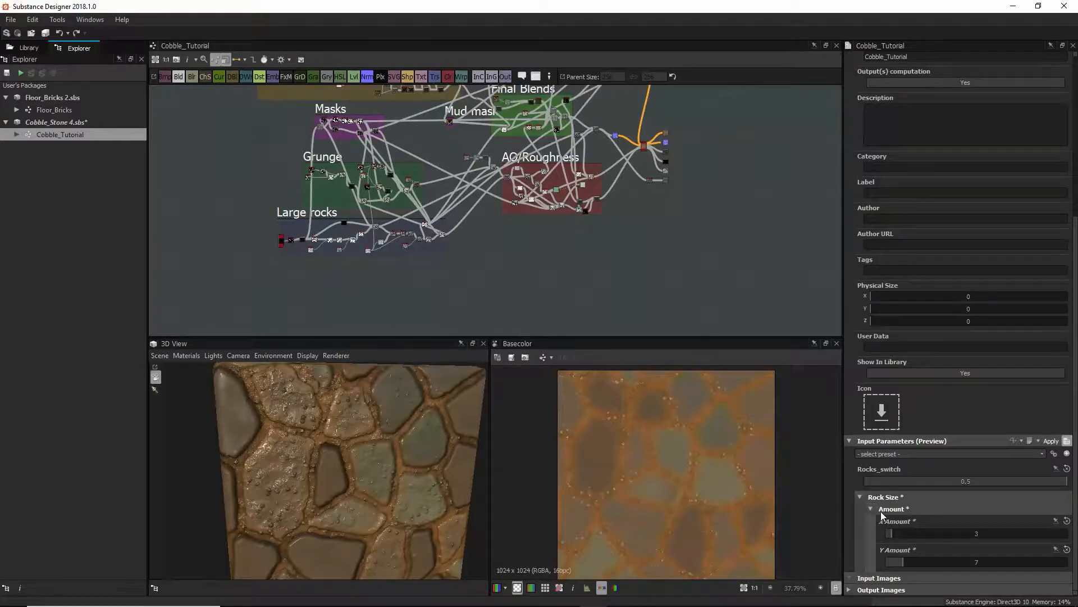
click(1067, 441)
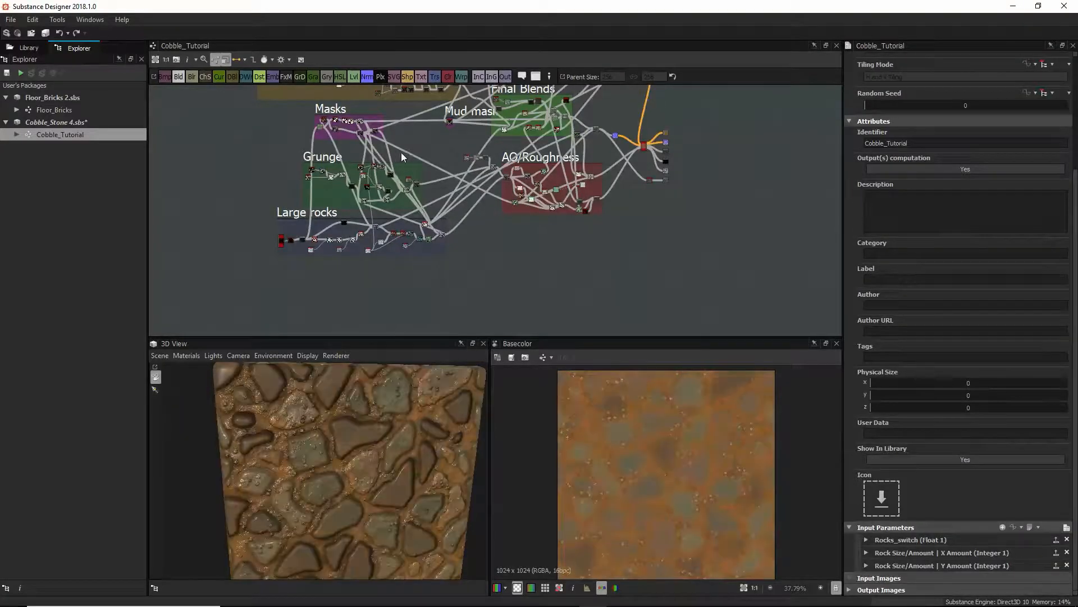
Examine the Large rocks, Grunge and Masks frames in the node graph
scroll(363, 240, up, 8)
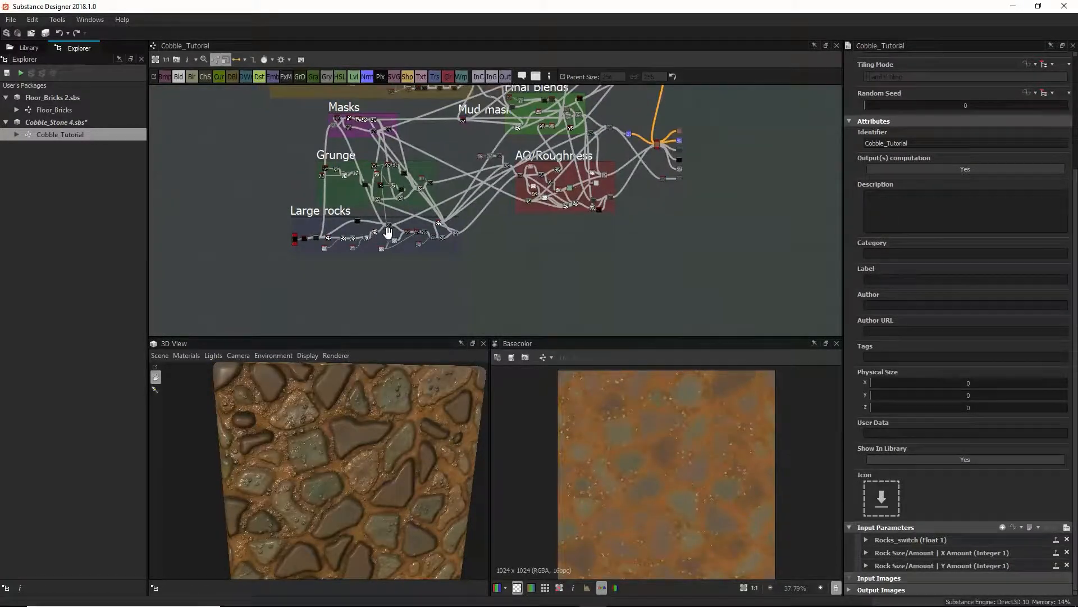
scroll(456, 221, up, 1)
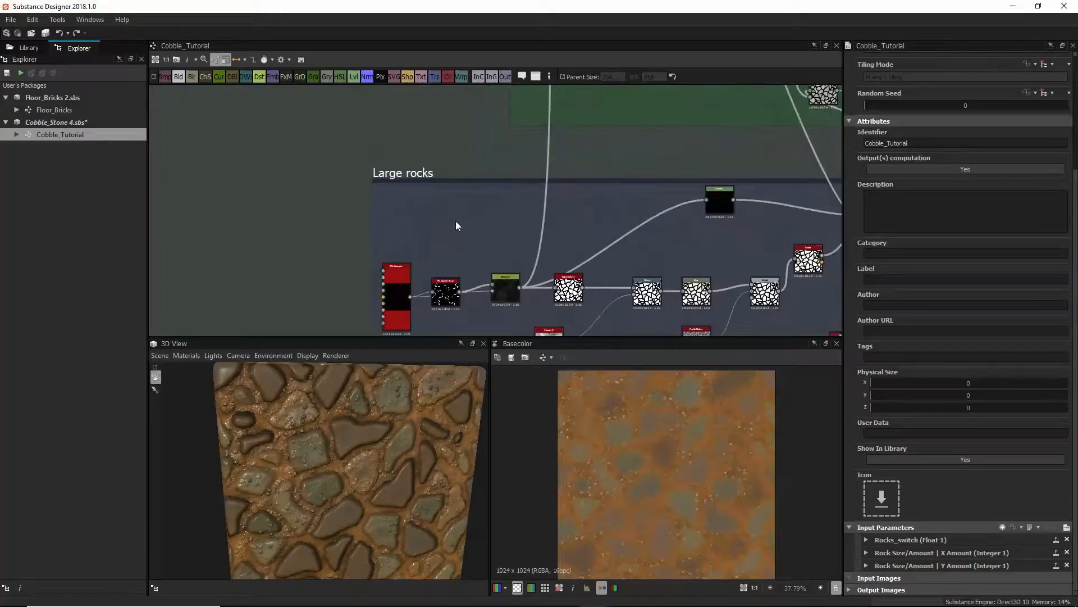
scroll(456, 221, down, 5)
middle_drag(476, 211, 453, 263)
drag(411, 248, 403, 272)
middle_drag(414, 217, 378, 293)
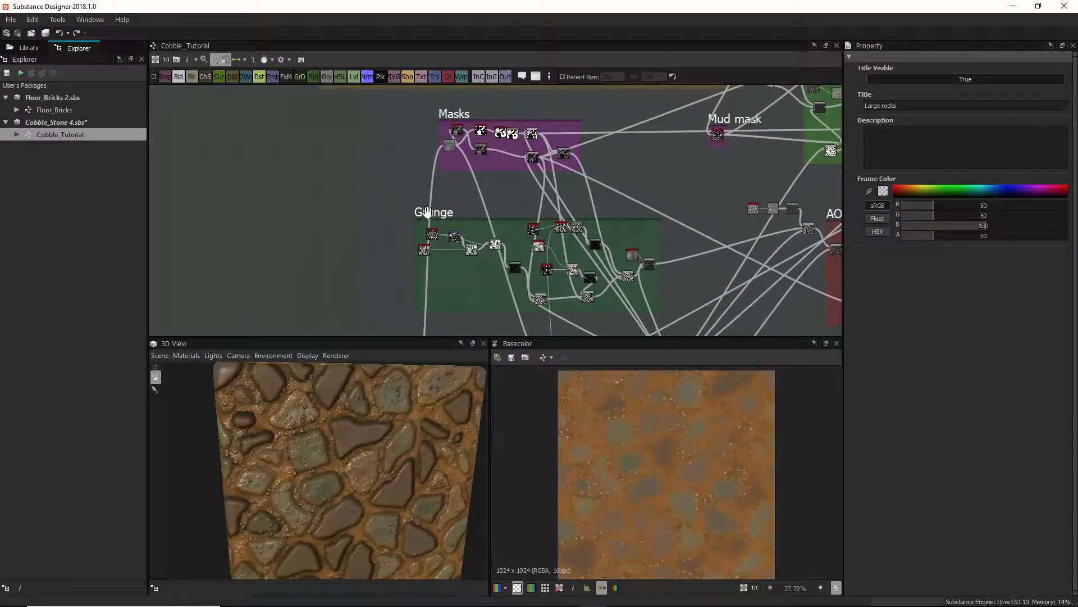
drag(427, 212, 419, 218)
middle_drag(374, 181, 167, 233)
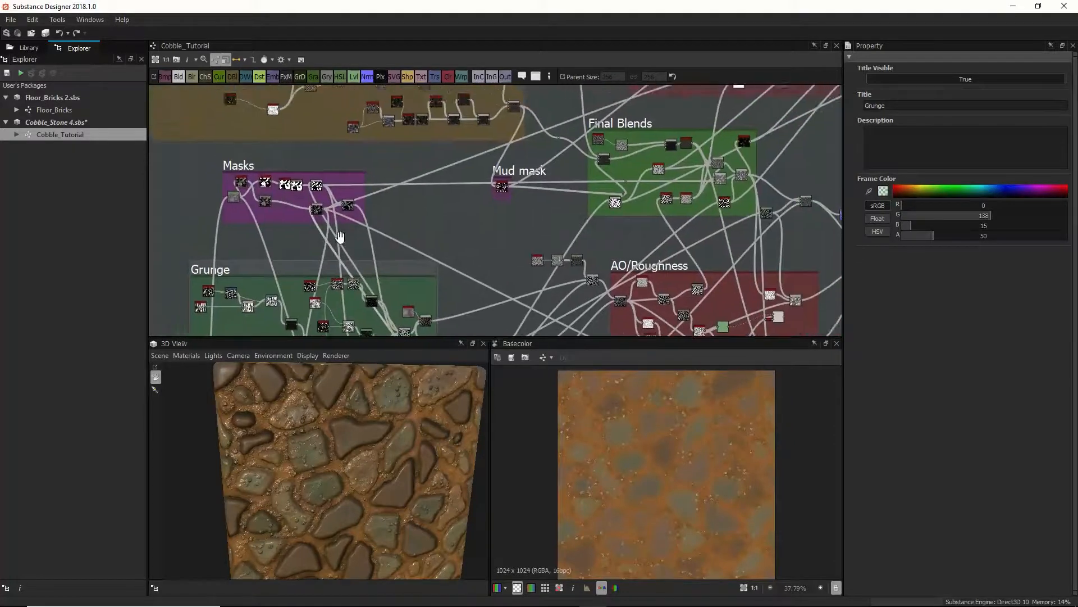
Look over the Final Blends, Mud, Pebbles and Color frames of the node graph and select the Pebble color frame
mouse_move(530, 255)
middle_down()
mouse_move(506, 234)
mouse_move(283, 227)
middle_up()
middle_drag(381, 228, 626, 279)
mouse_move(451, 241)
middle_down()
mouse_move(534, 211)
mouse_move(591, 216)
middle_up()
scroll(508, 248, down, 5)
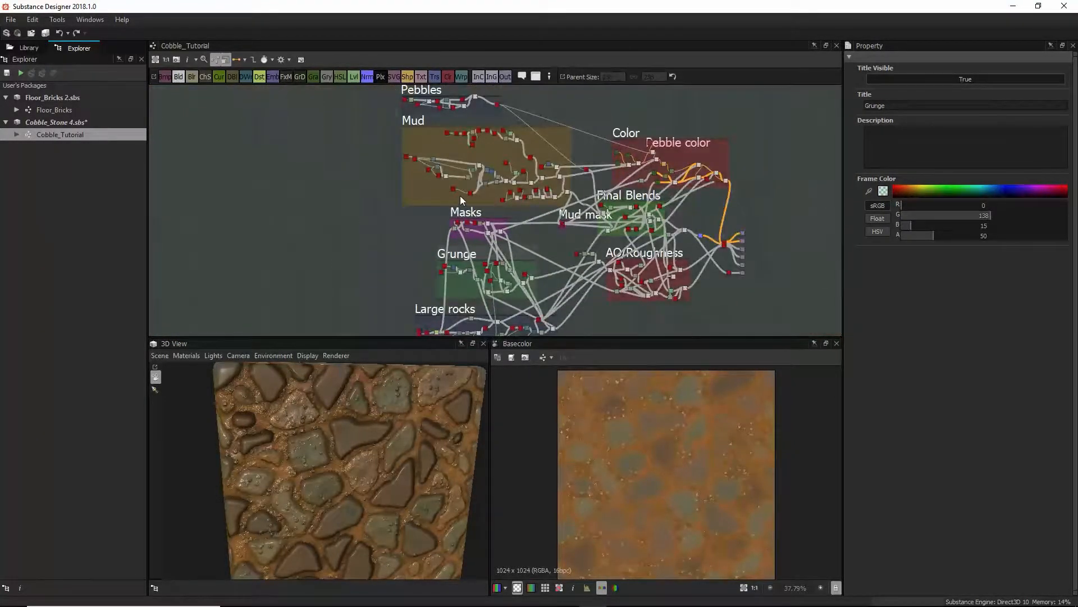
middle_drag(460, 196, 469, 242)
scroll(706, 273, up, 3)
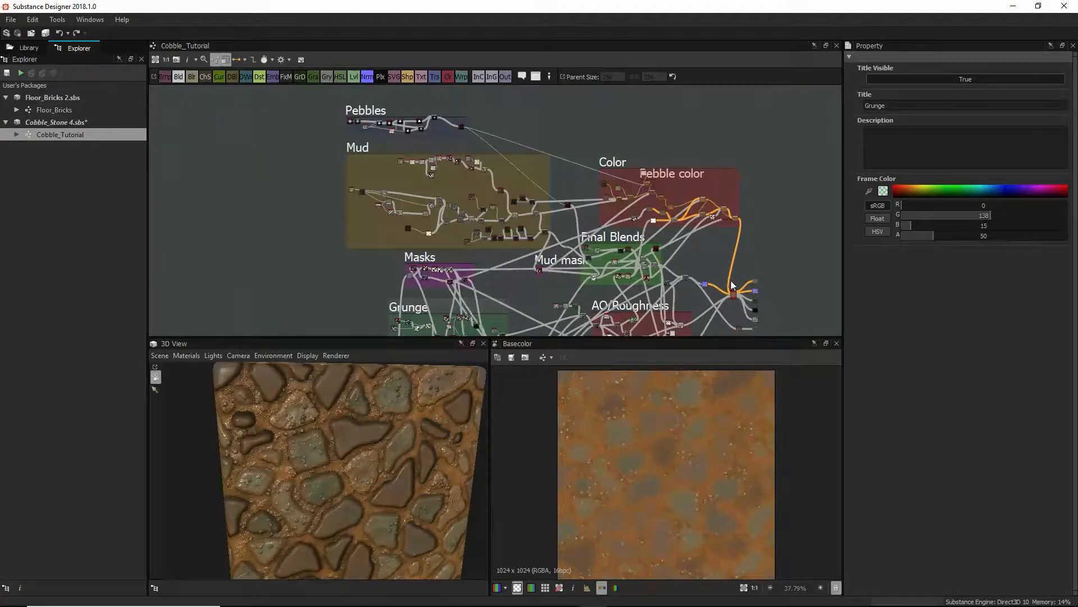
click(639, 152)
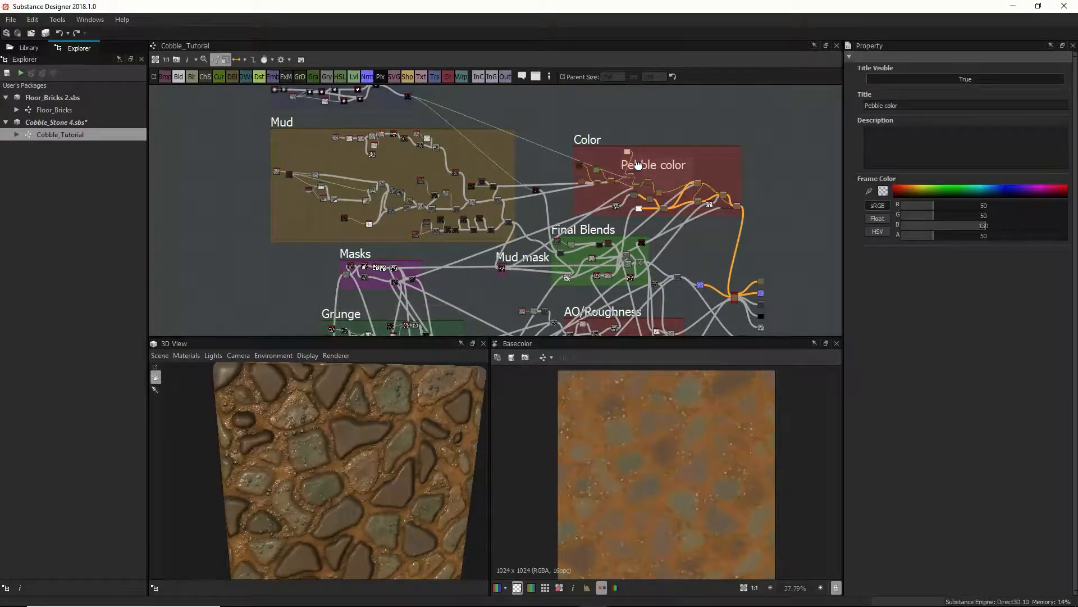
View the Normal, Roughness, Metallic and ambientOcclusion output maps in the 2D view and check the shading on the cube
middle_drag(693, 225, 577, 155)
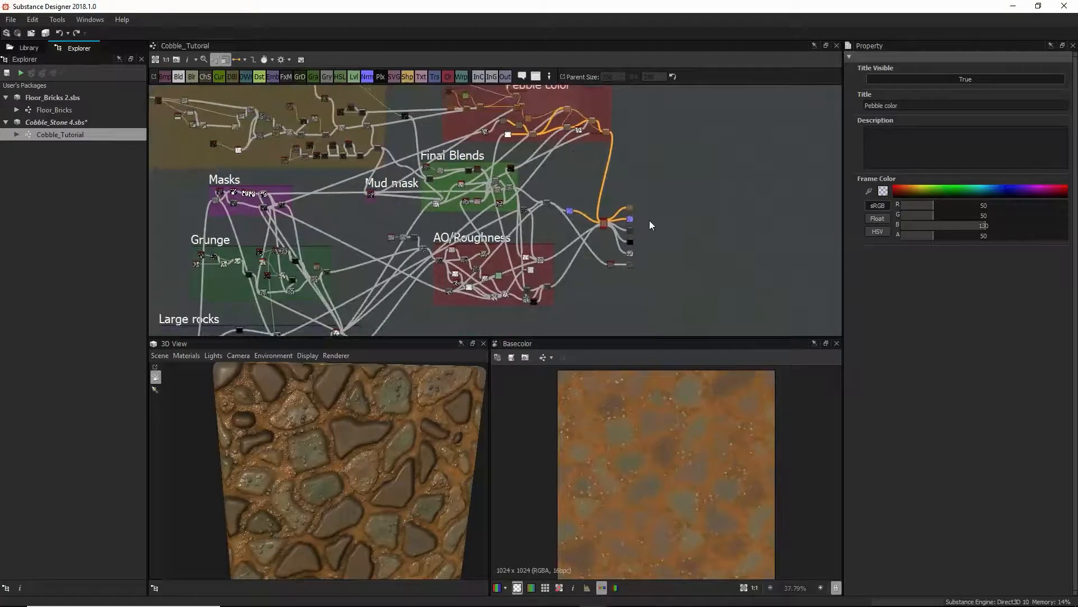
scroll(651, 224, up, 2)
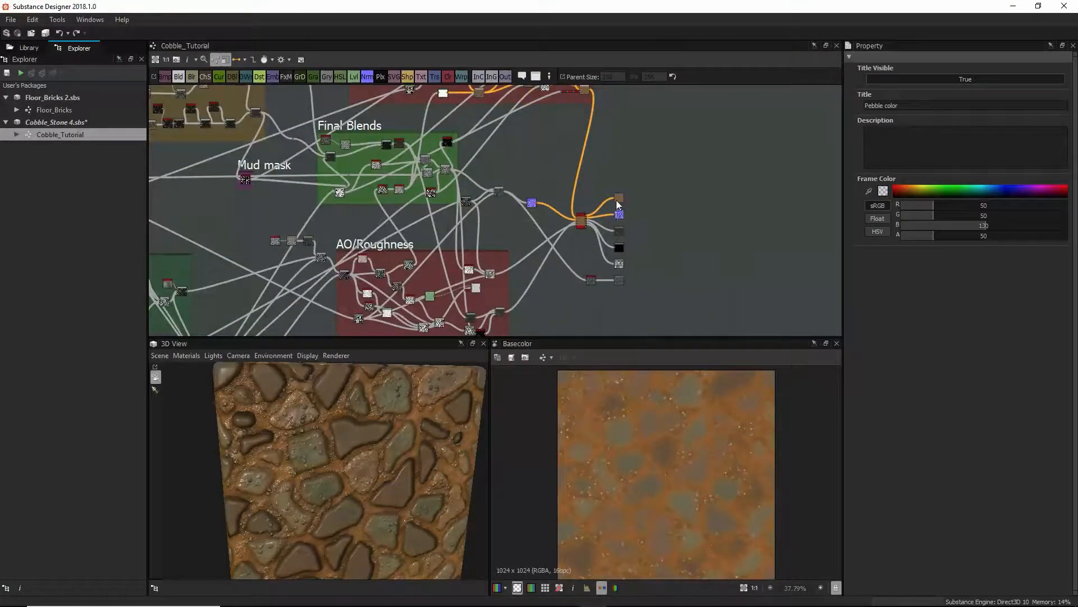
click(619, 213)
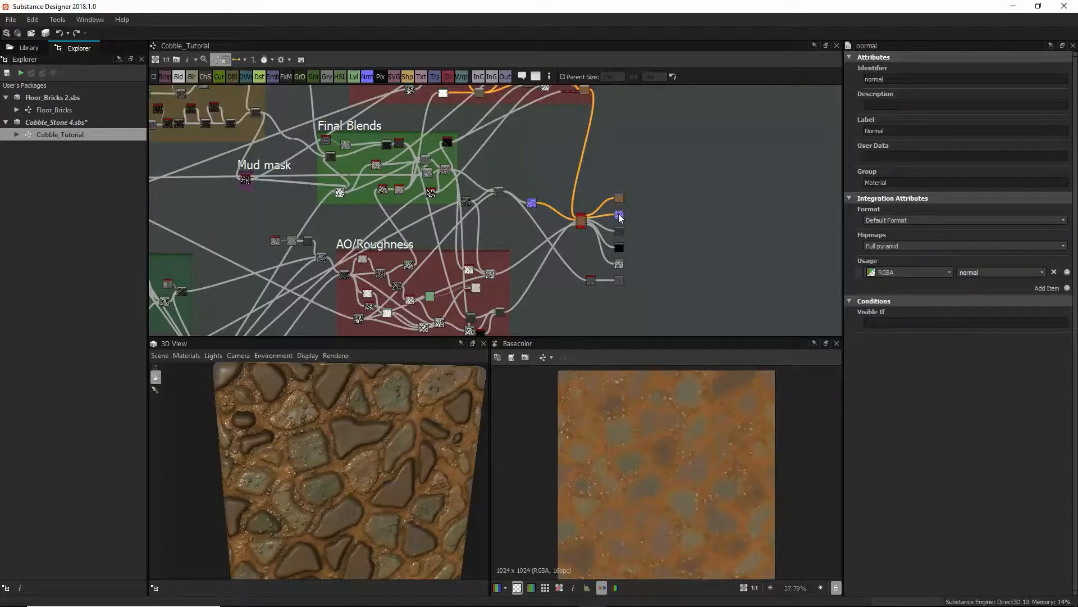
double_click(620, 216)
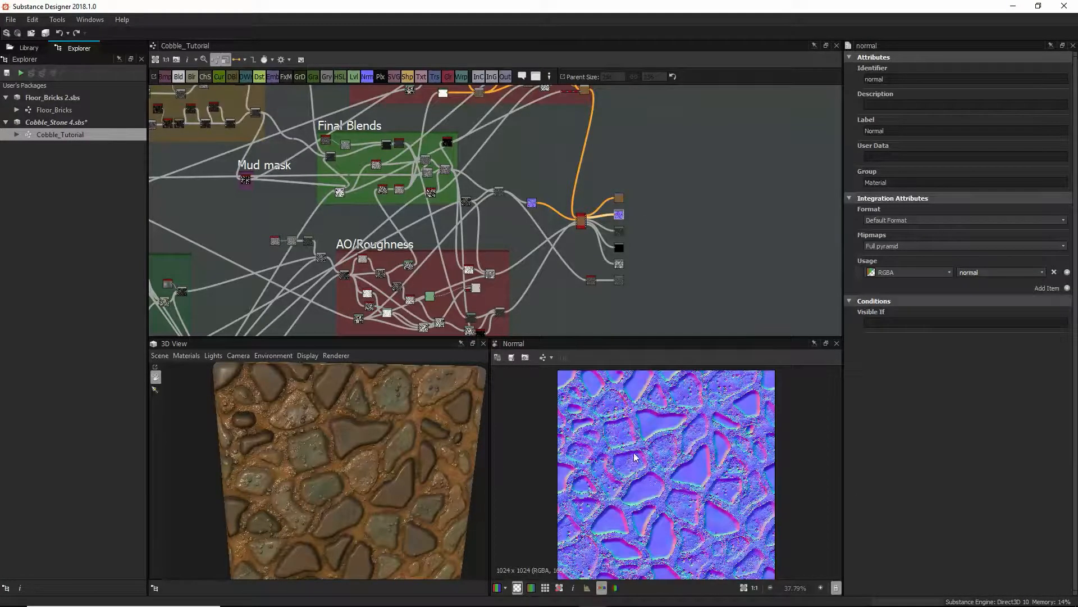
double_click(619, 230)
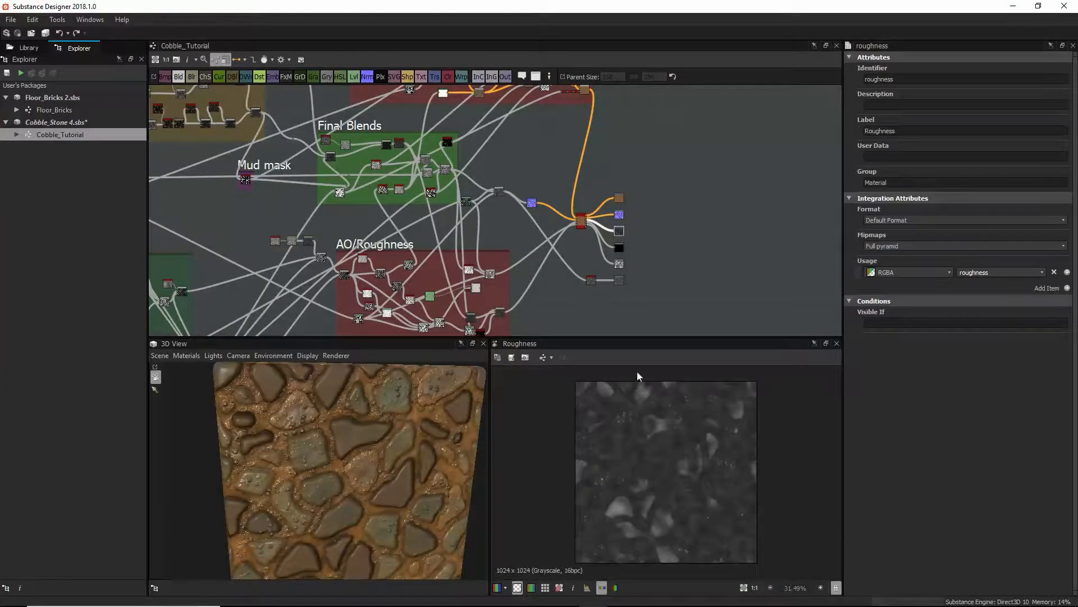
double_click(620, 248)
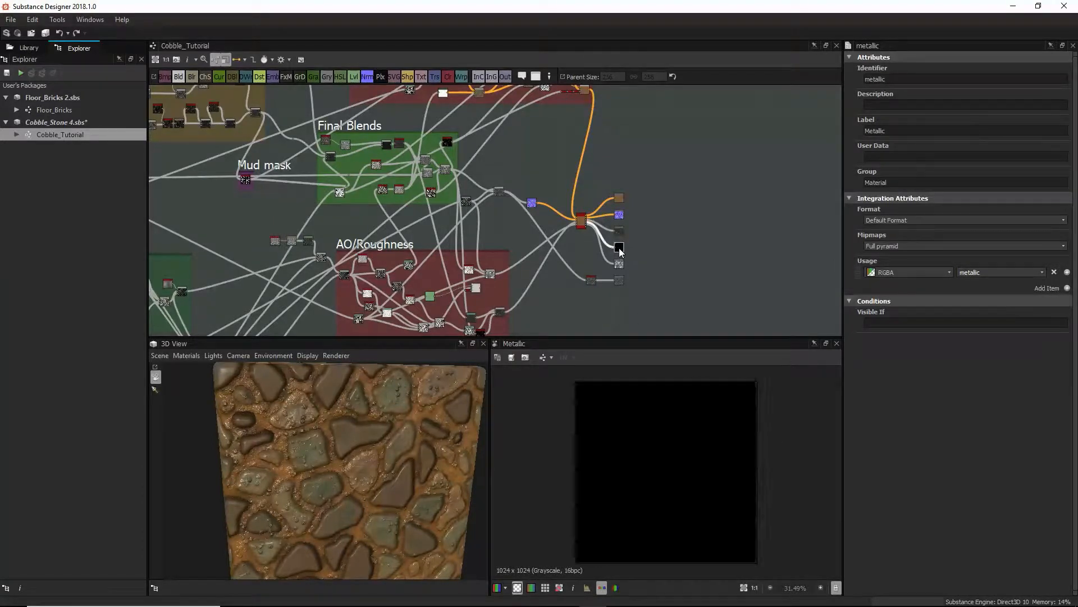
double_click(619, 263)
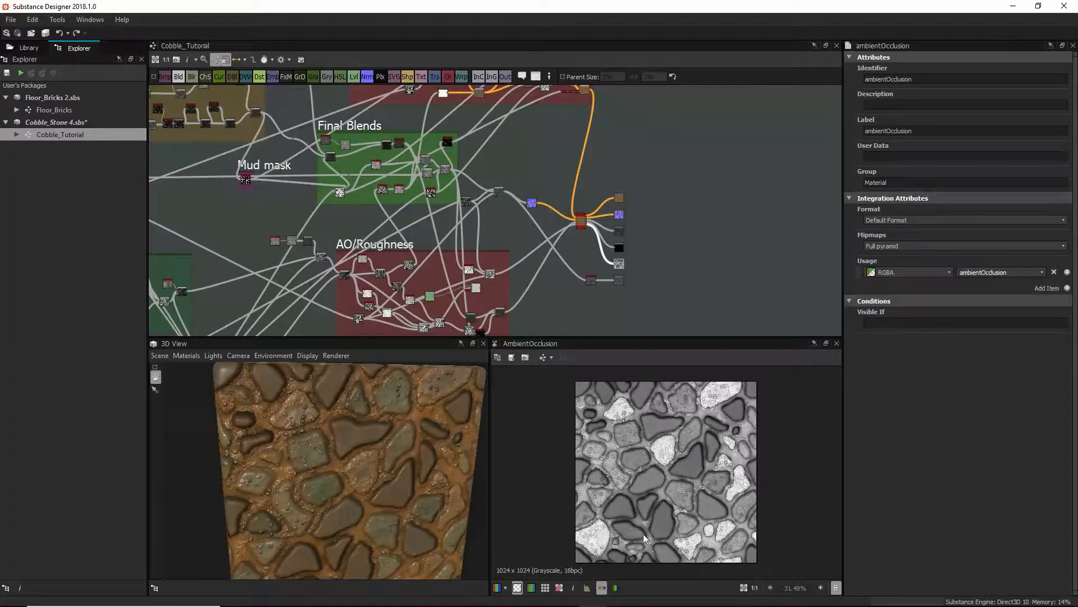
drag(430, 518, 384, 519)
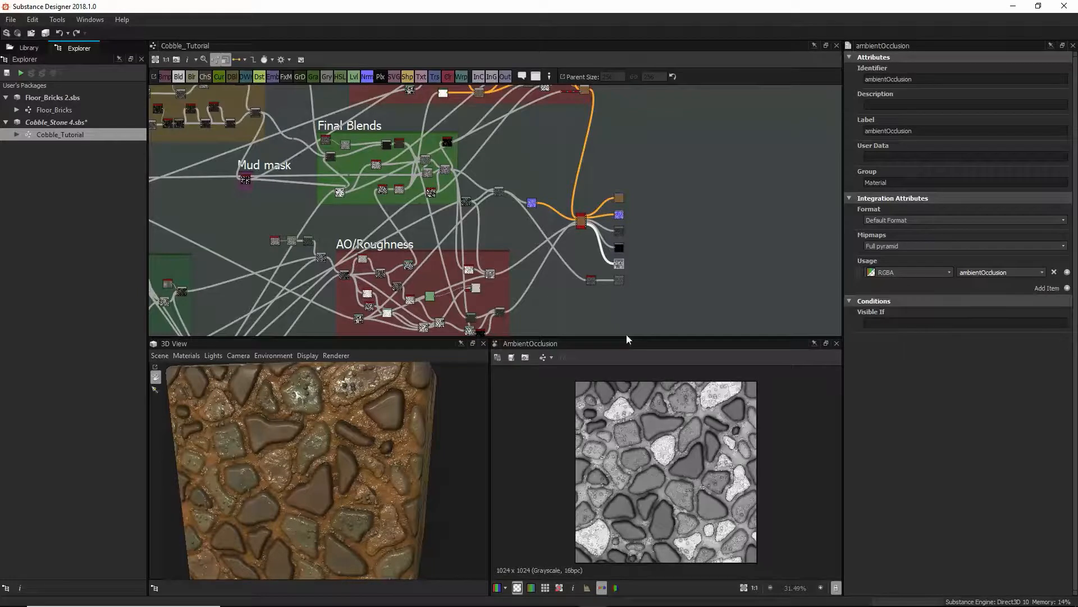
View the Height output map and the Histogram Range node that feeds it, and deselect the node
double_click(620, 279)
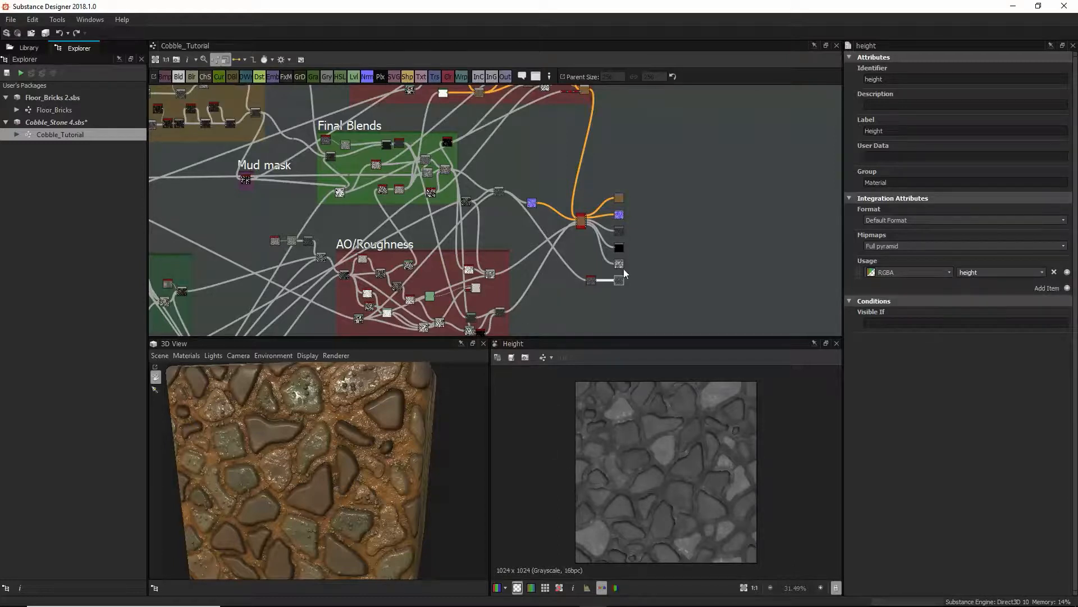
double_click(593, 281)
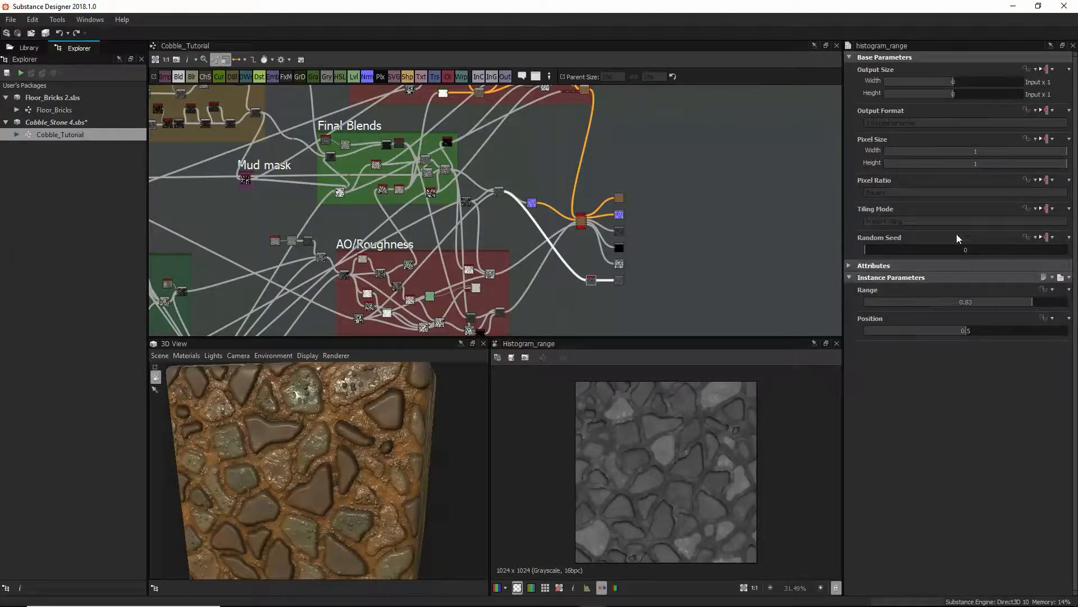
click(661, 250)
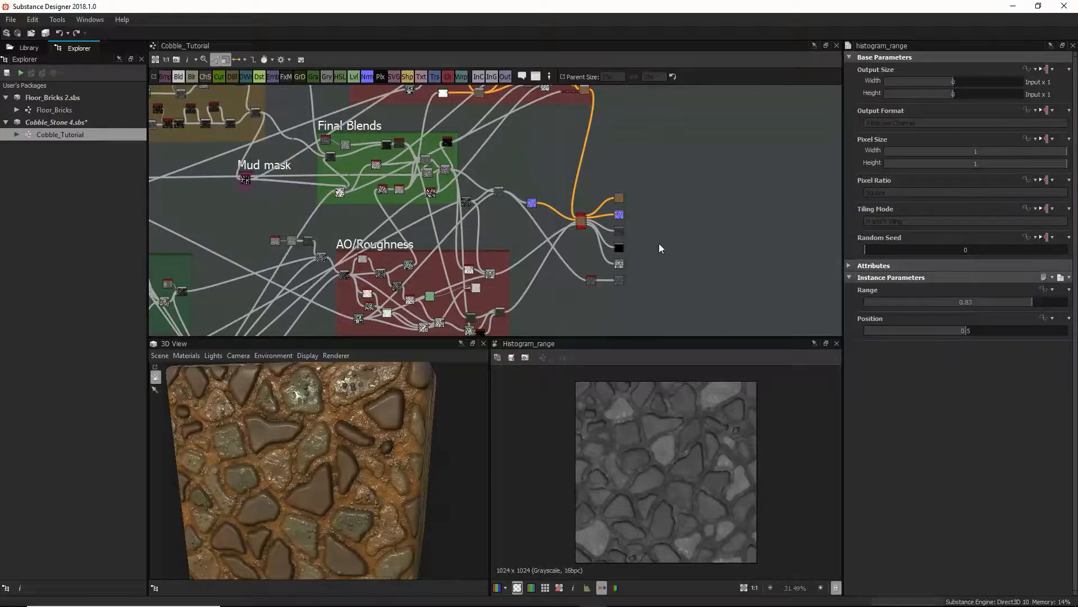
Review the overall node graph and the cube from another angle, and select the Large rocks frame
scroll(678, 221, down, 5)
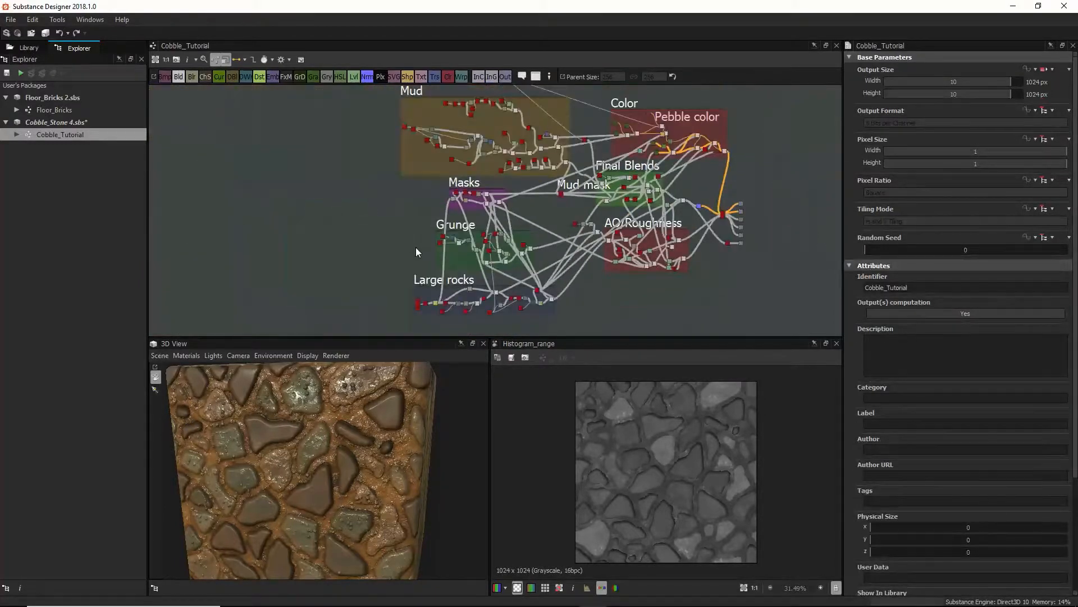
middle_drag(416, 247, 448, 230)
scroll(515, 273, up, 3)
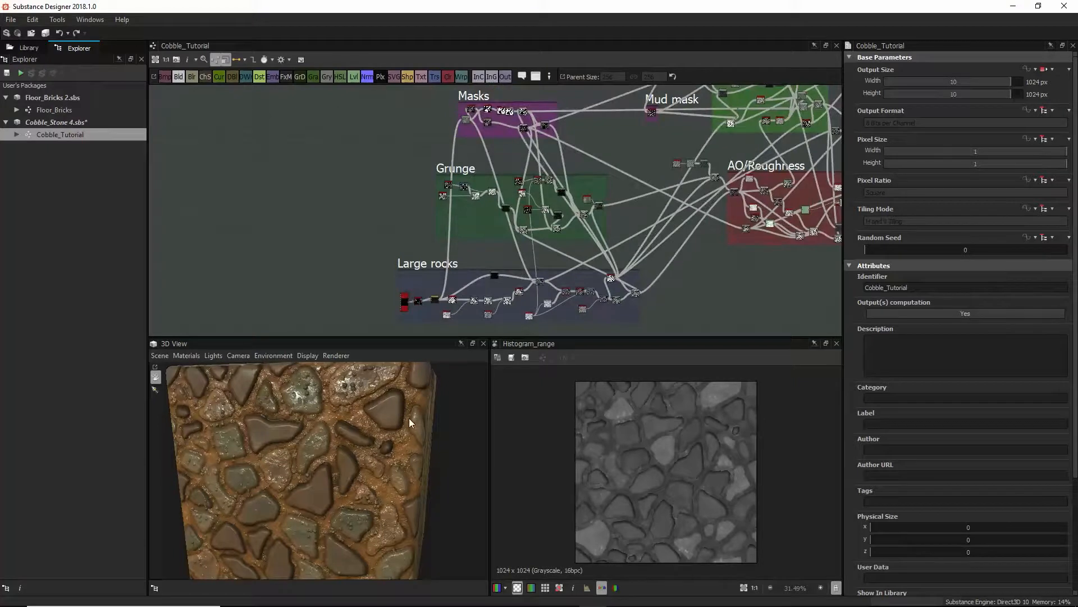
drag(409, 418, 452, 391)
click(430, 266)
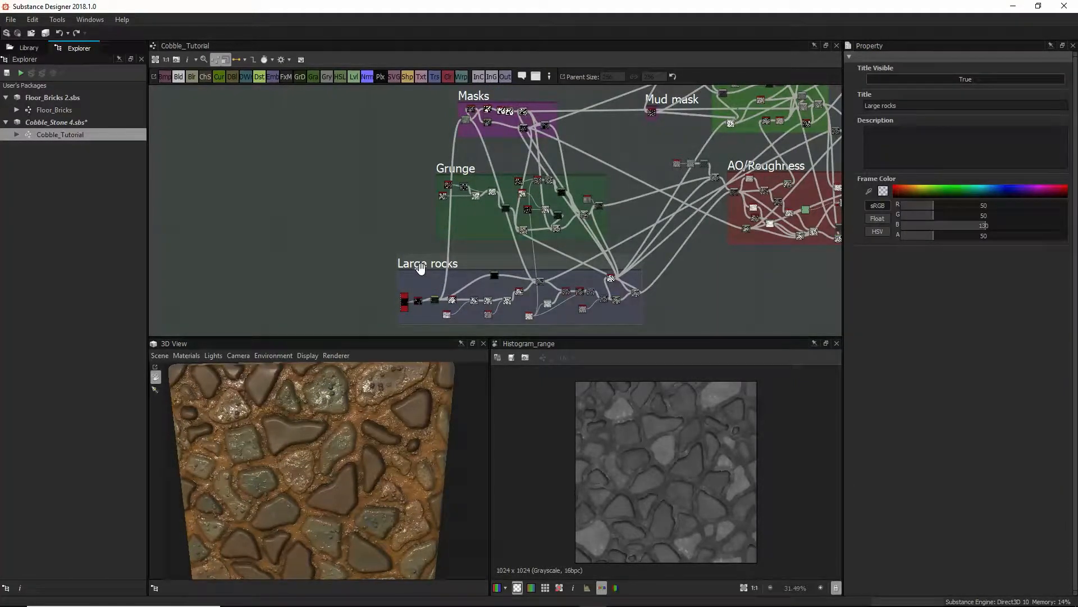
Display the output and parameters of the Tile Sampler node at the start of the Large rocks frame
scroll(421, 268, down, 1)
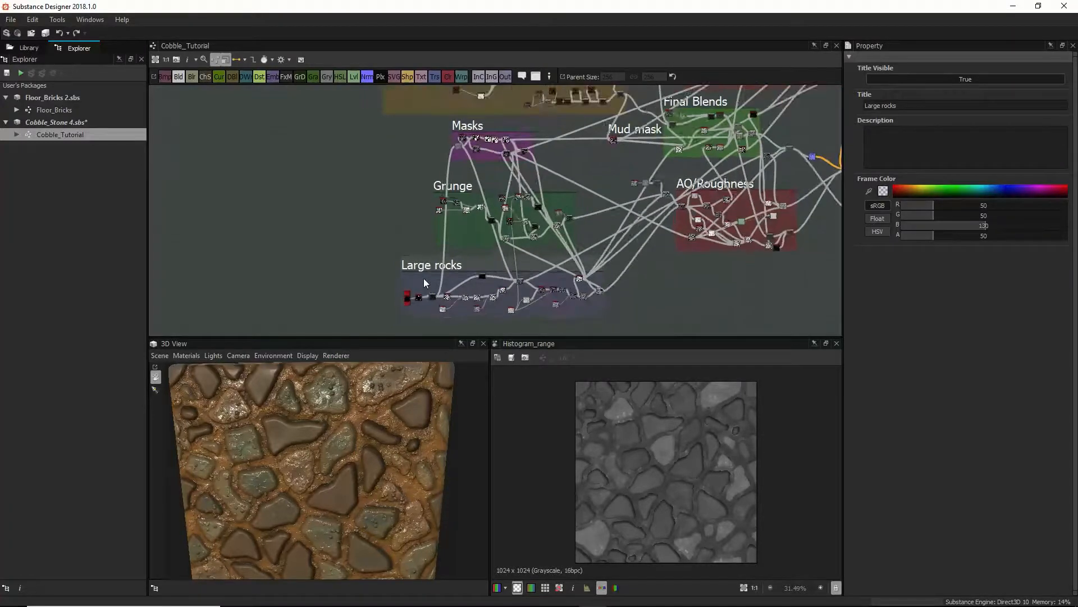
scroll(425, 275, up, 6)
middle_drag(424, 267, 452, 123)
scroll(446, 164, up, 3)
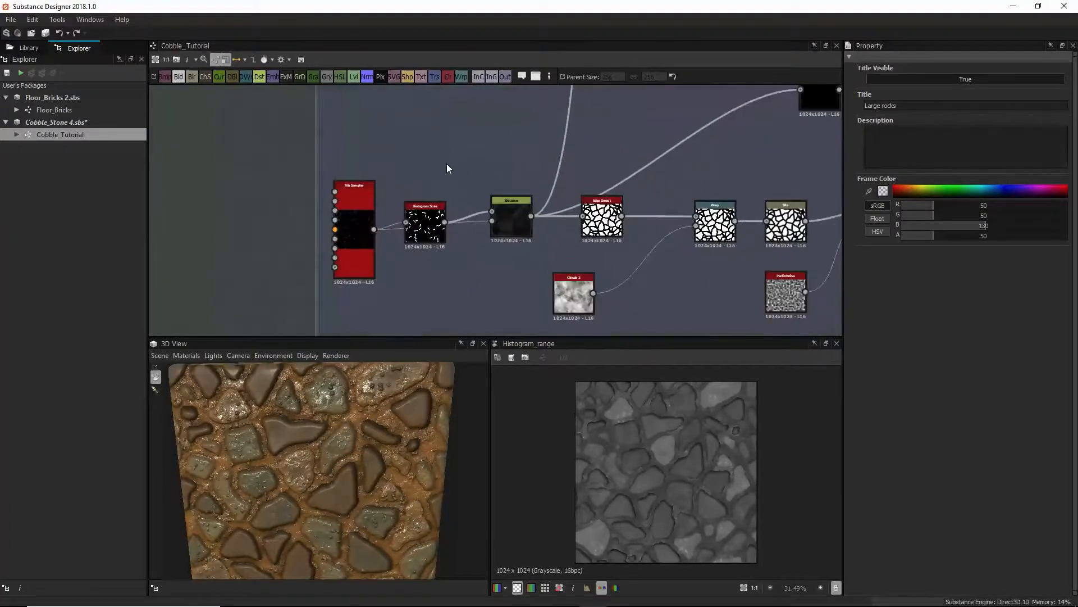
middle_drag(447, 163, 523, 185)
click(447, 223)
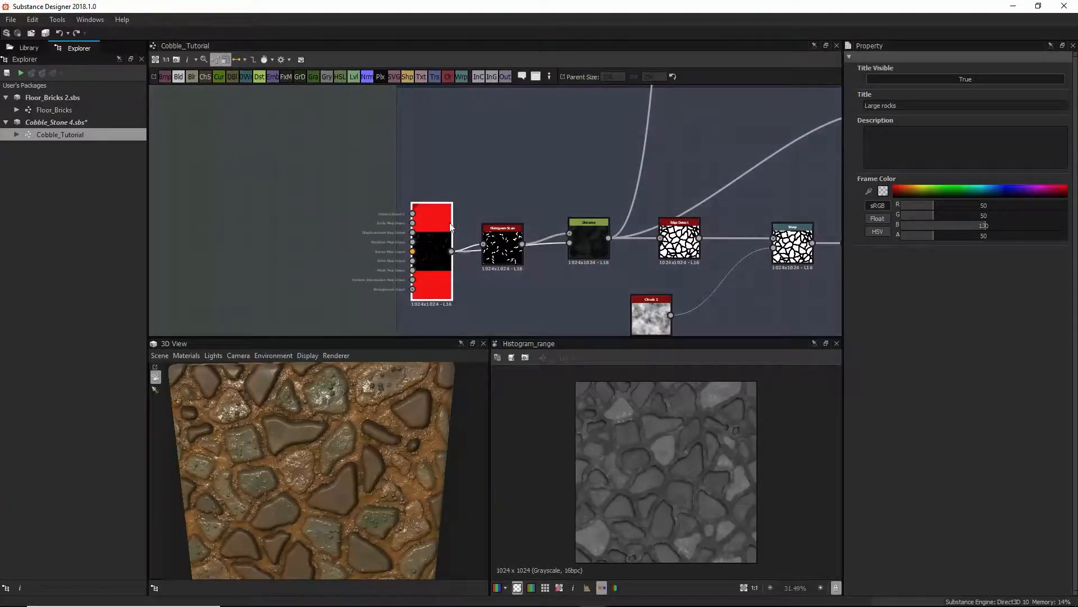
double_click(446, 223)
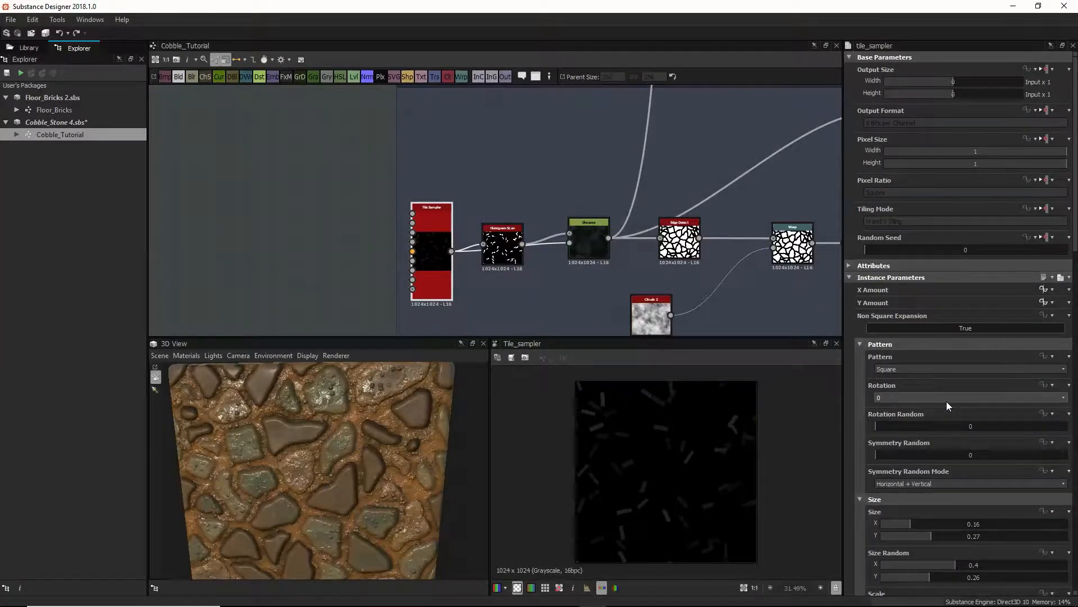
Move the Histogram Scan node above the link between the Tile Sampler and Distance nodes, and collapse the Tile Sampler's Pattern parameters
scroll(947, 405, down, 3)
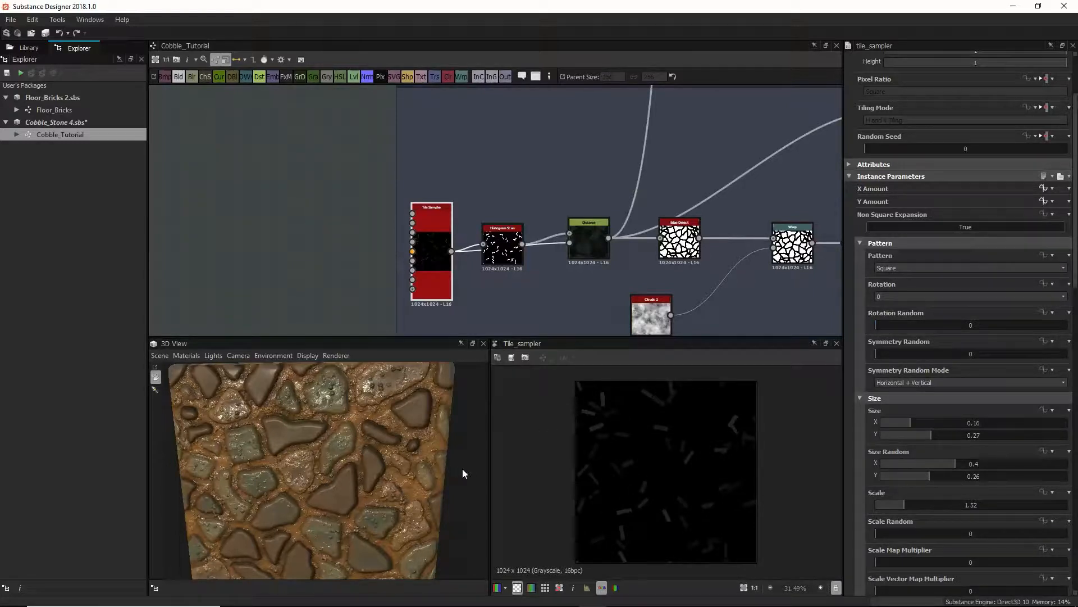
drag(503, 256, 508, 199)
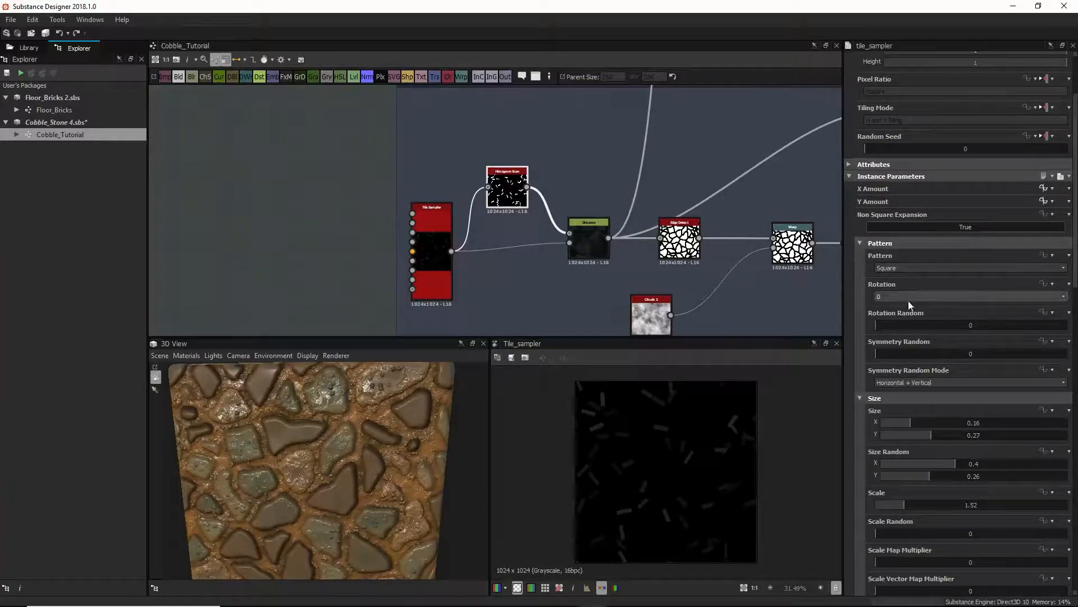
click(864, 246)
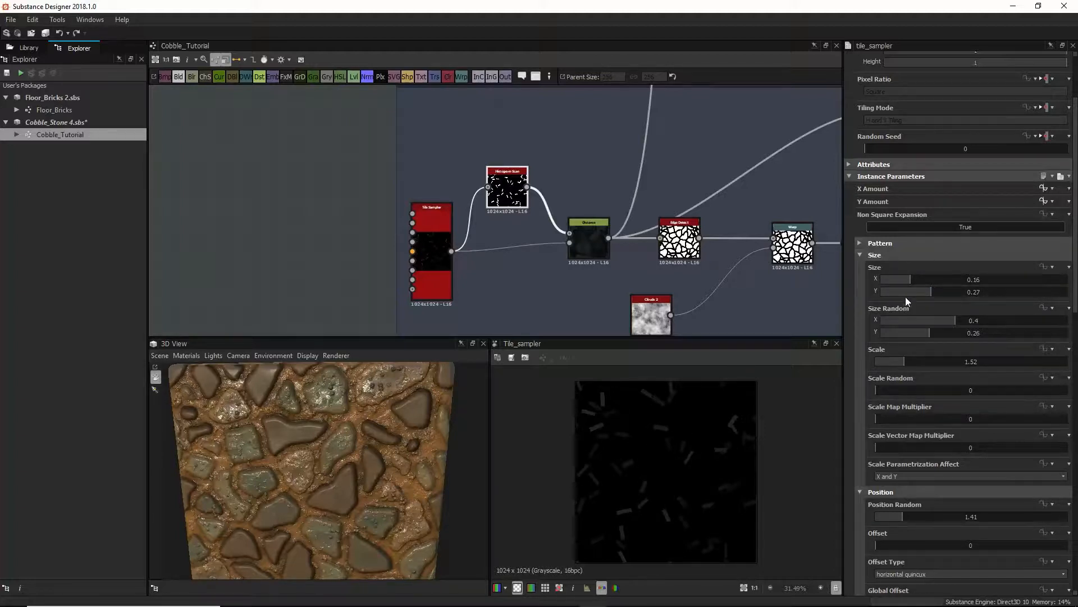
Try a Size X of 0.58 on the Tile Sampler, undo it, and view the Edge Detect output
drag(910, 279, 989, 279)
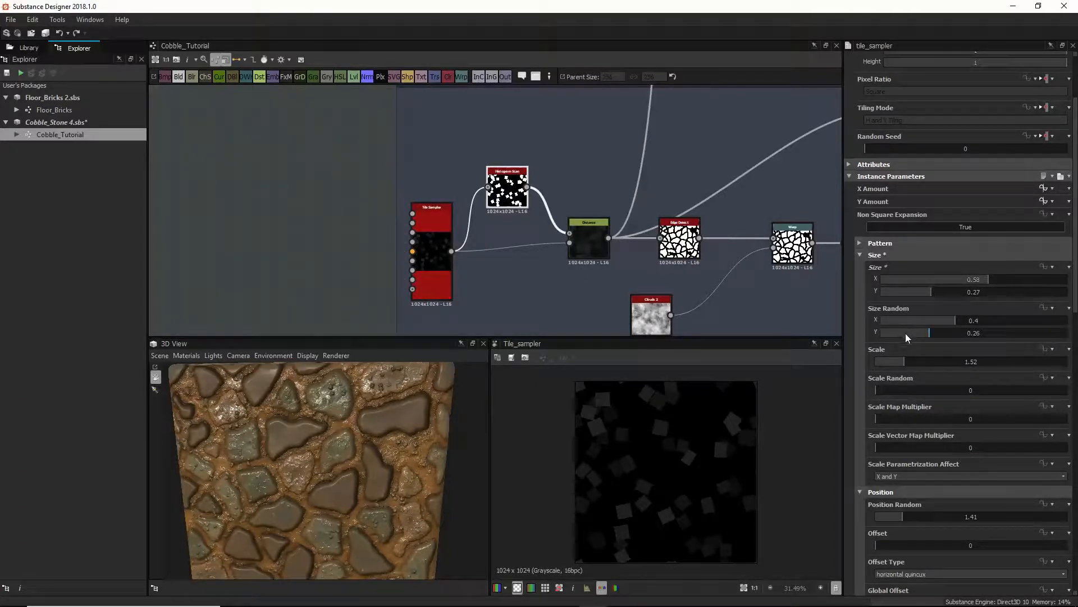
key(ctrl+z)
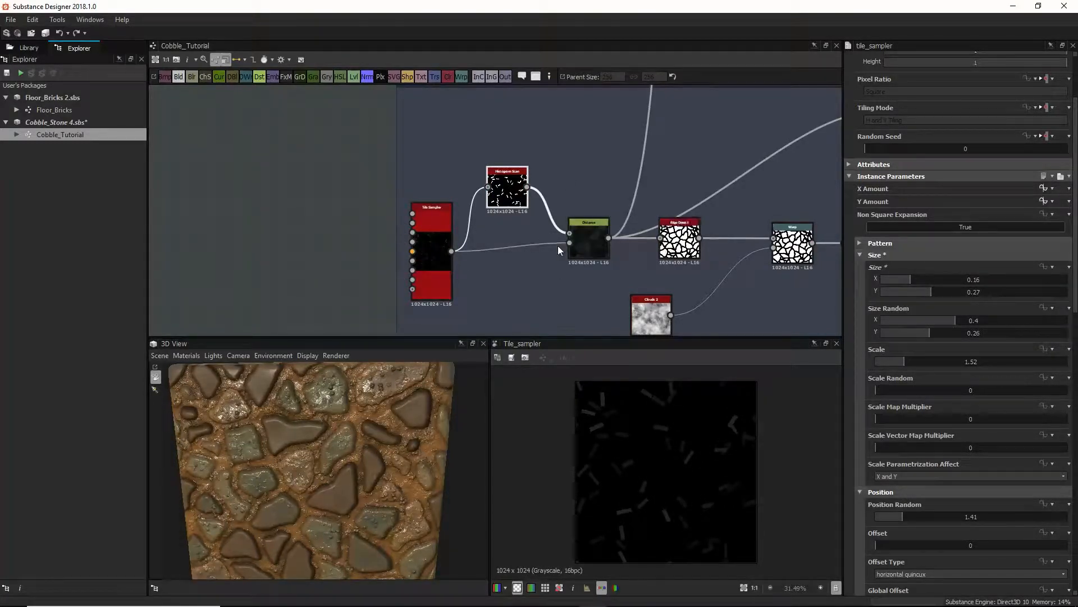
click(673, 239)
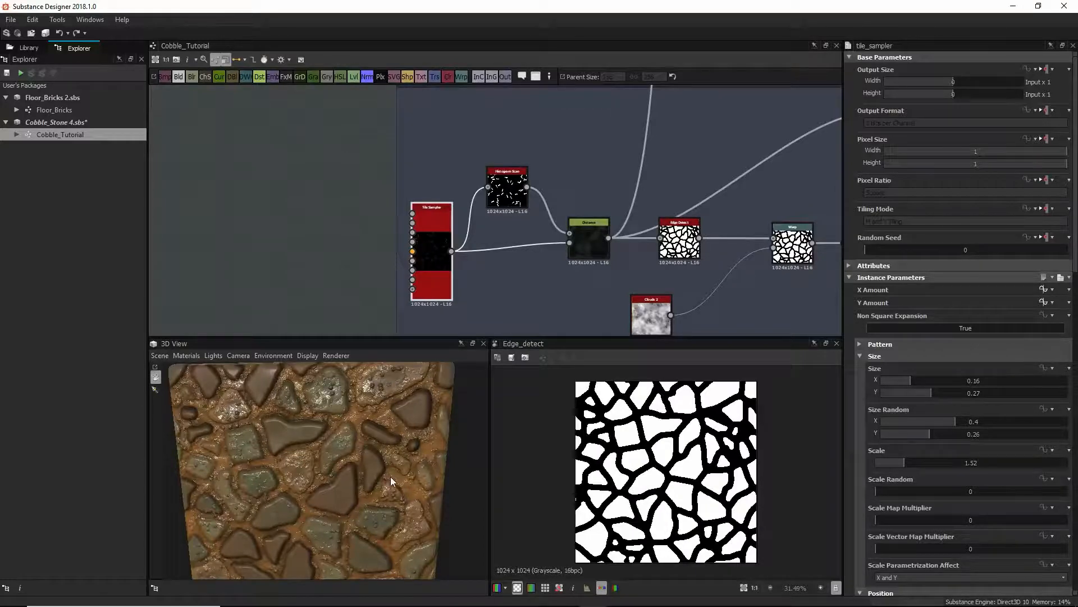
Display the Tile Sampler, try a Scale of 2.32 on it, and undo the change
double_click(428, 263)
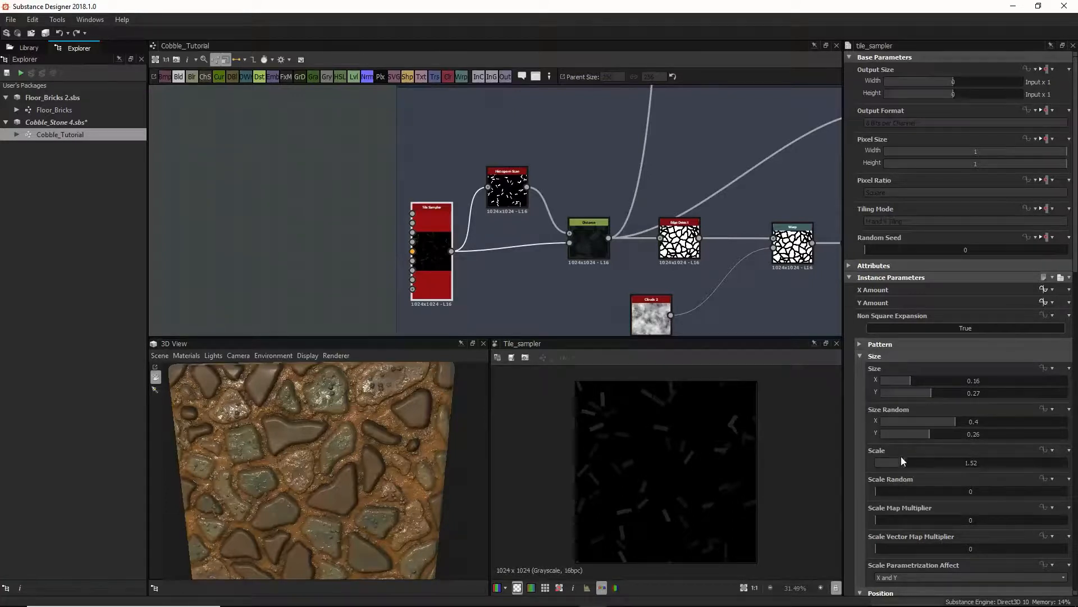
drag(904, 462, 917, 462)
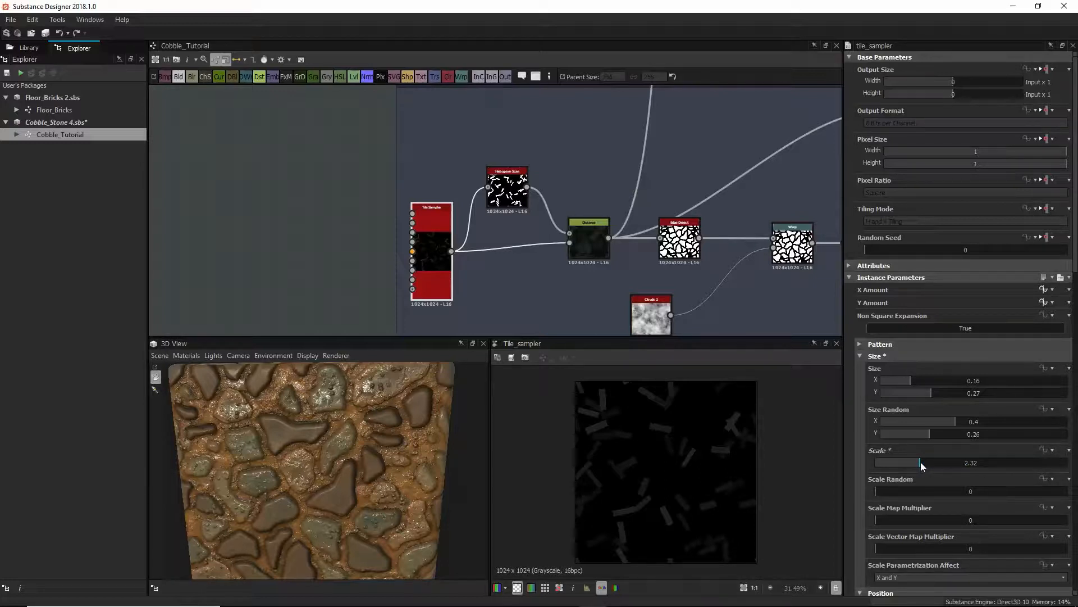
key(ctrl+z)
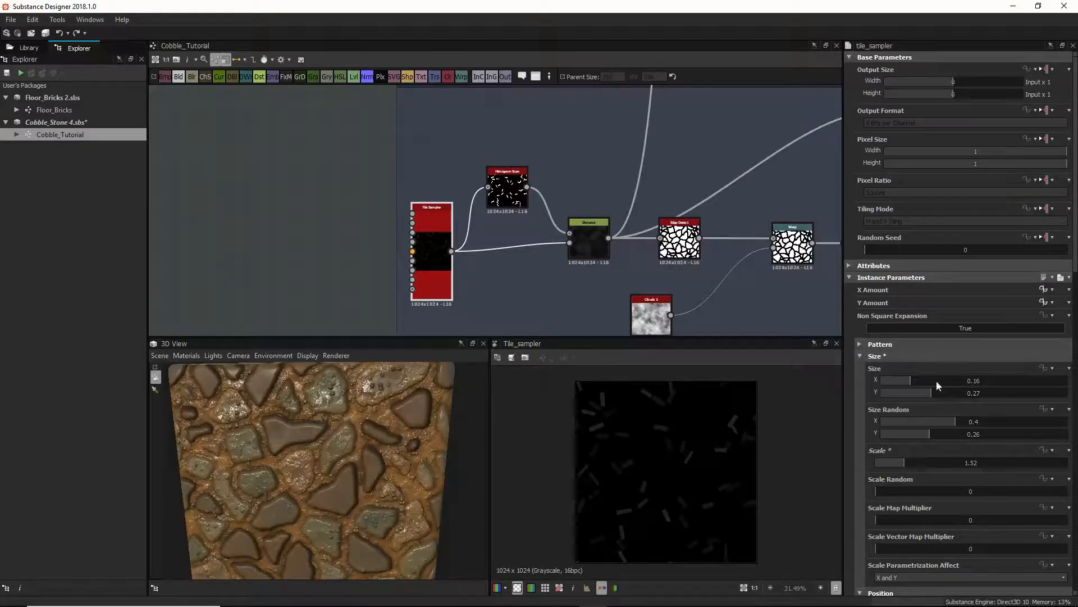
Start exposing the Tile Sampler's Scale parameter as a new graph input, and cancel at the input naming
click(1047, 452)
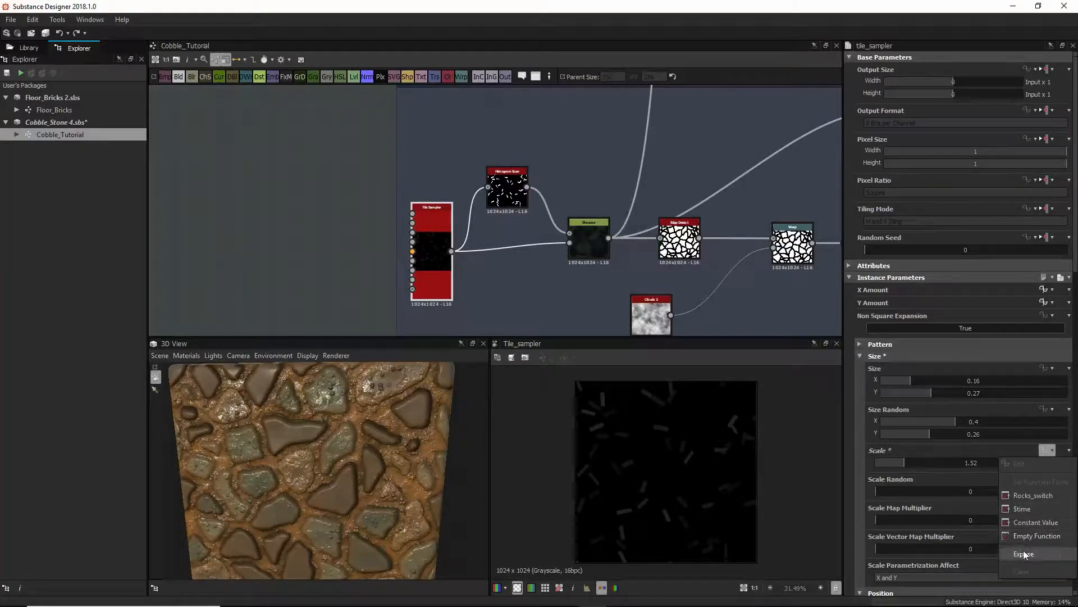
click(1045, 450)
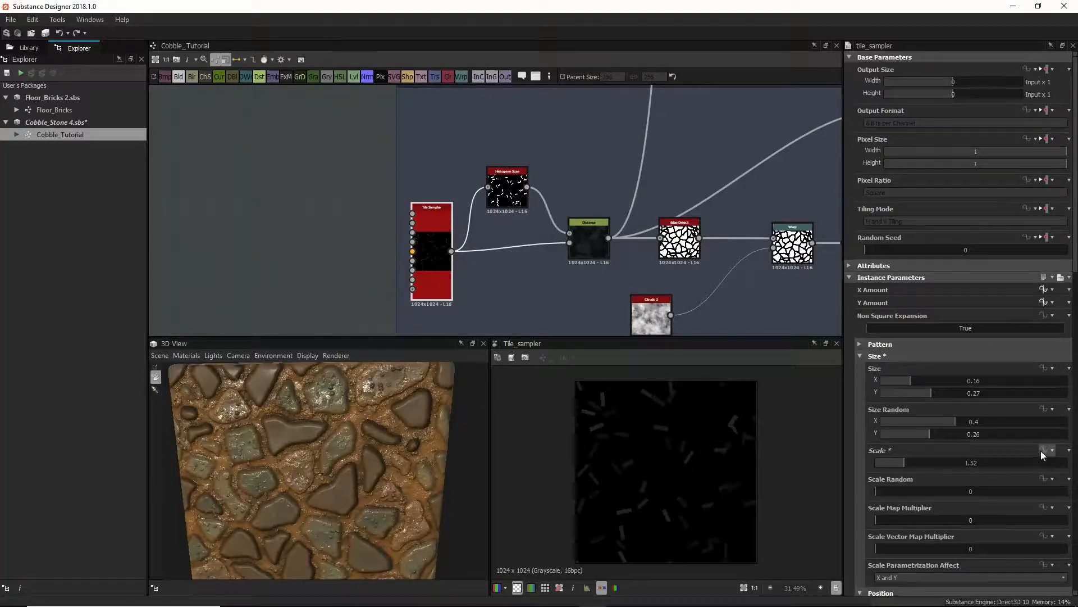
click(1044, 450)
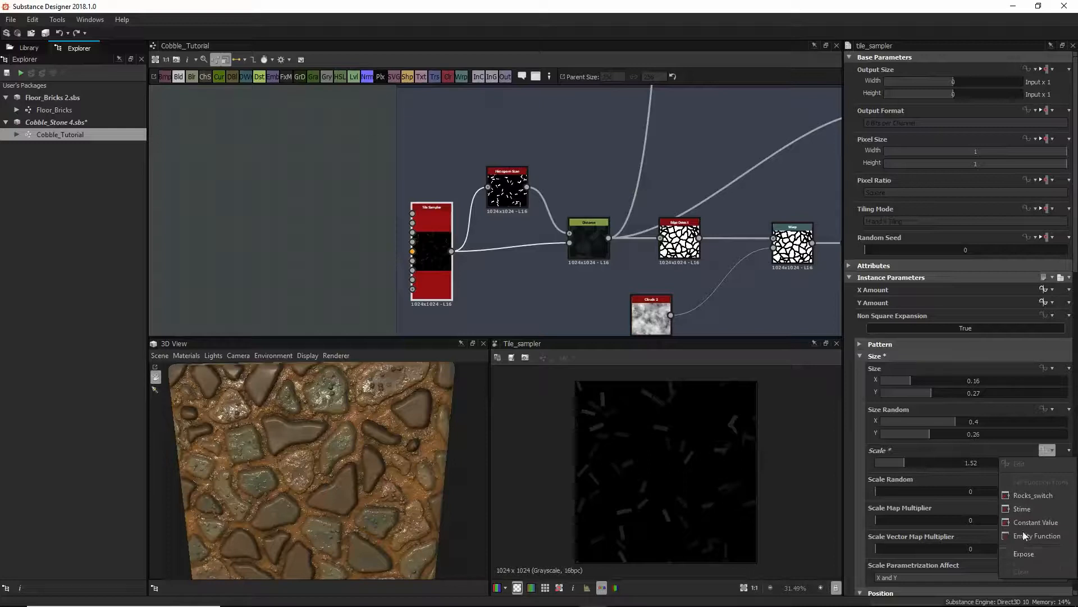
click(1022, 553)
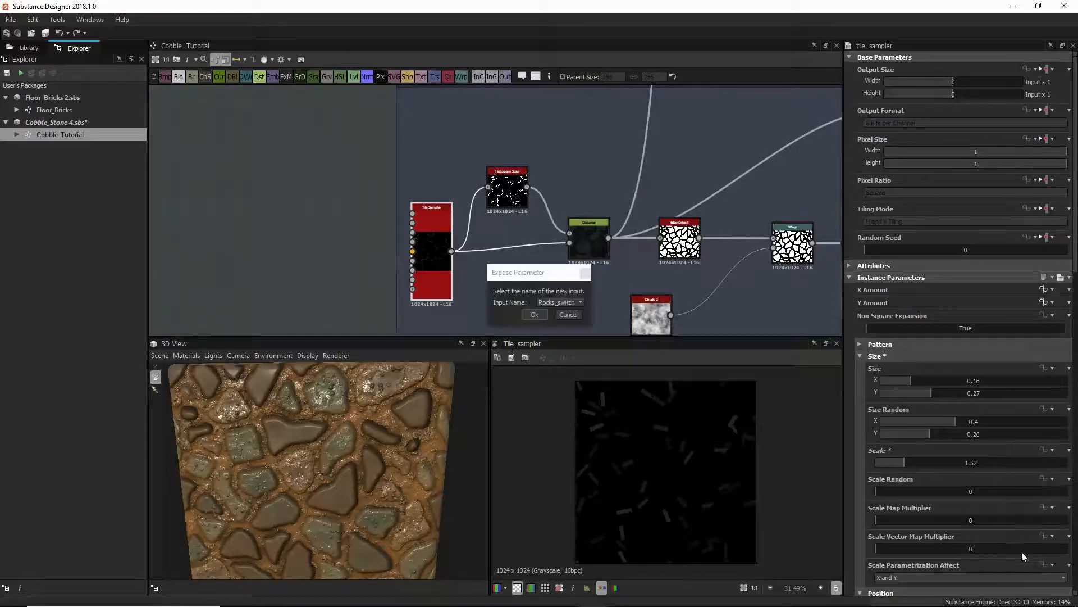
click(555, 303)
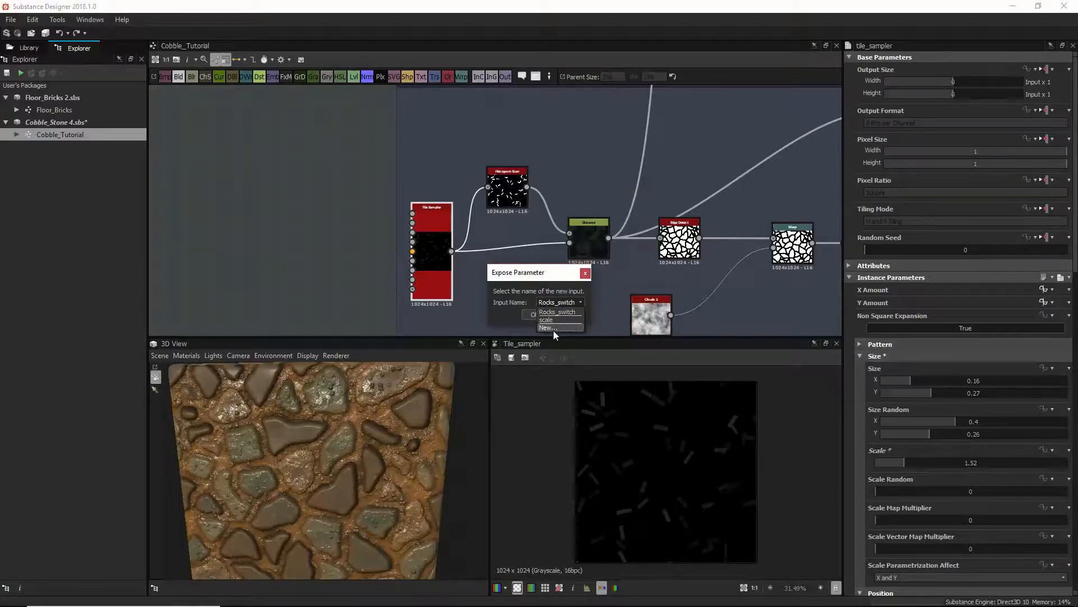
click(555, 327)
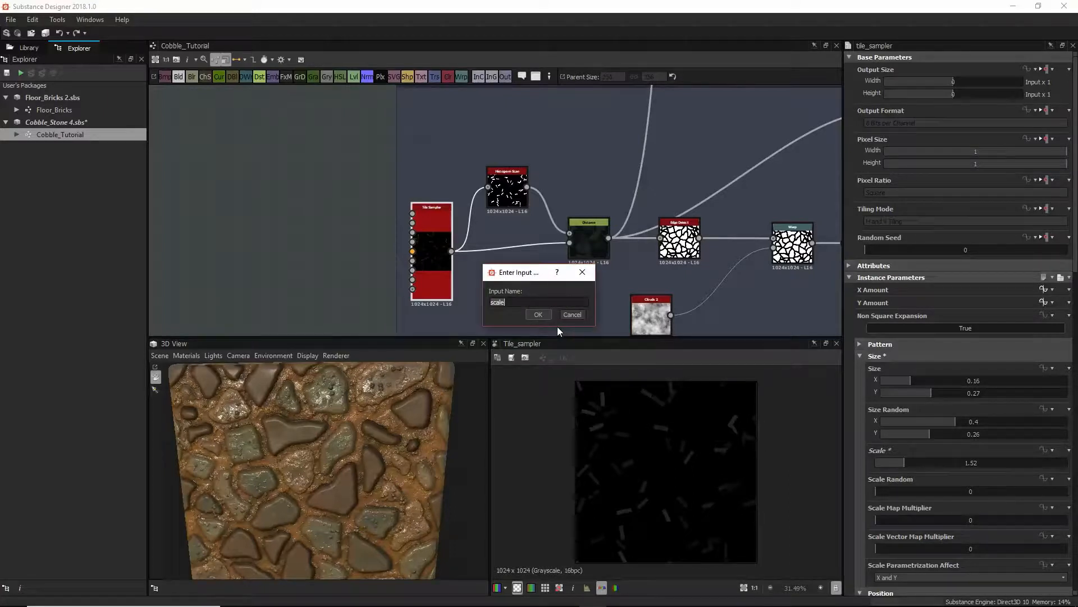
click(568, 315)
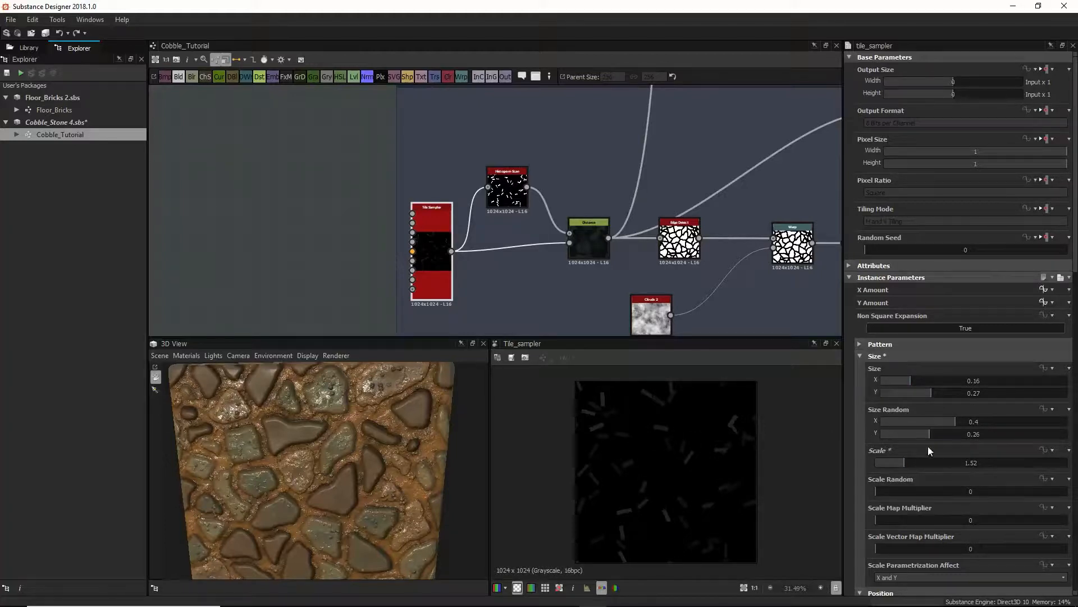
Examine the Tile Sampler's Size, Position, Rotation and Color parameters, down to Blending Mode and Color Random
scroll(913, 484, down, 2)
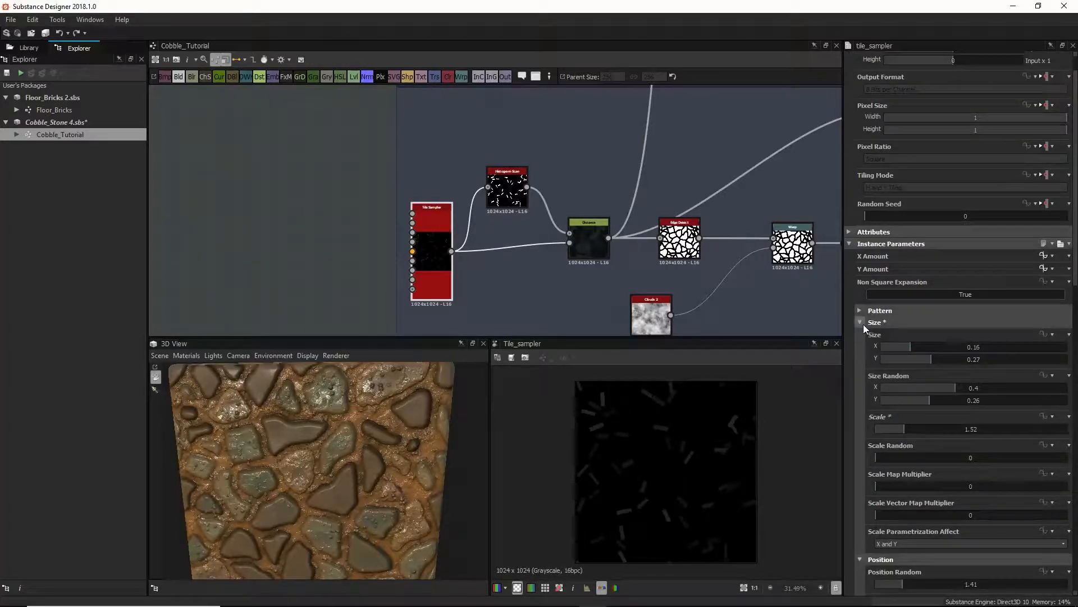
scroll(909, 458, down, 3)
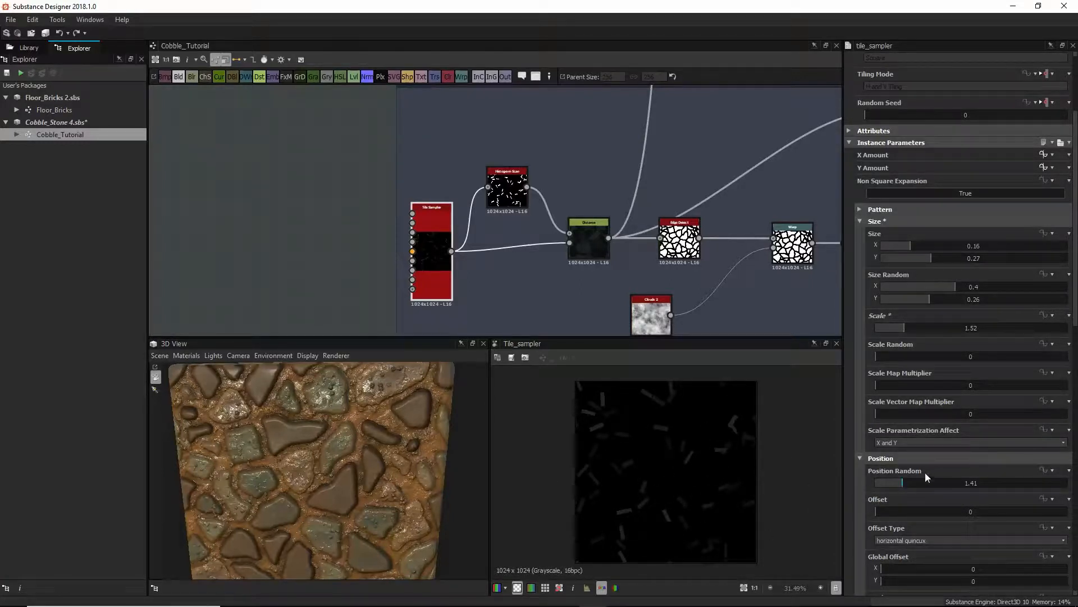
scroll(865, 458, down, 2)
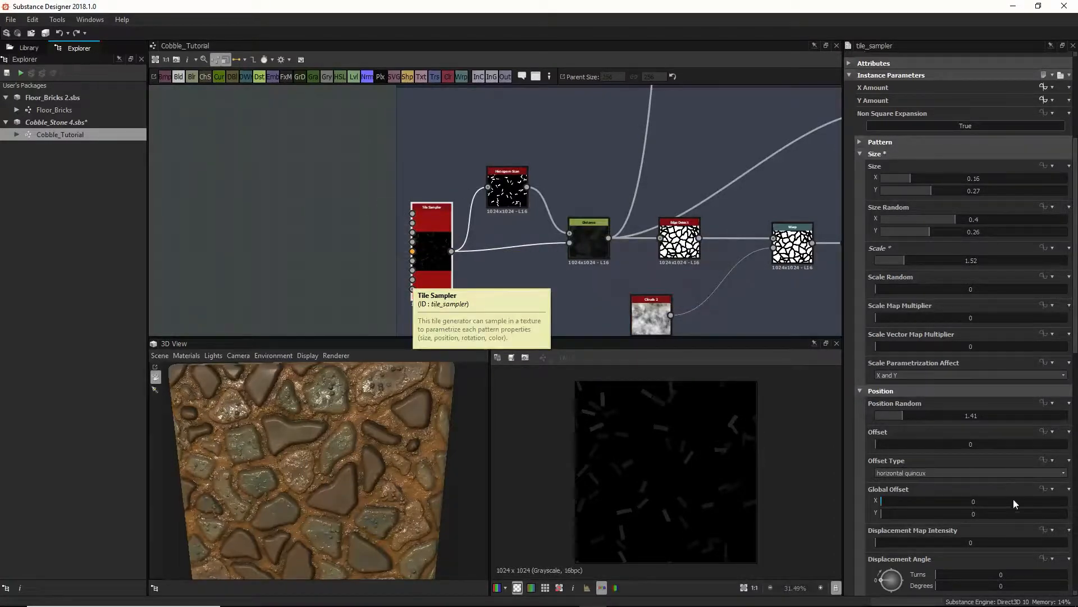
scroll(943, 502, down, 2)
scroll(942, 503, down, 3)
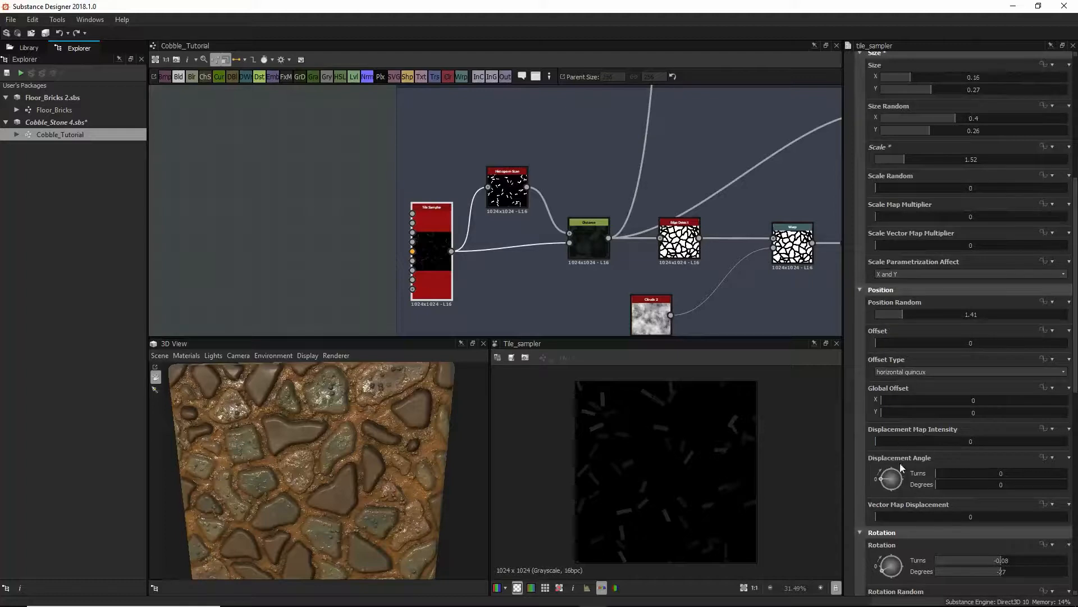
scroll(898, 469, down, 3)
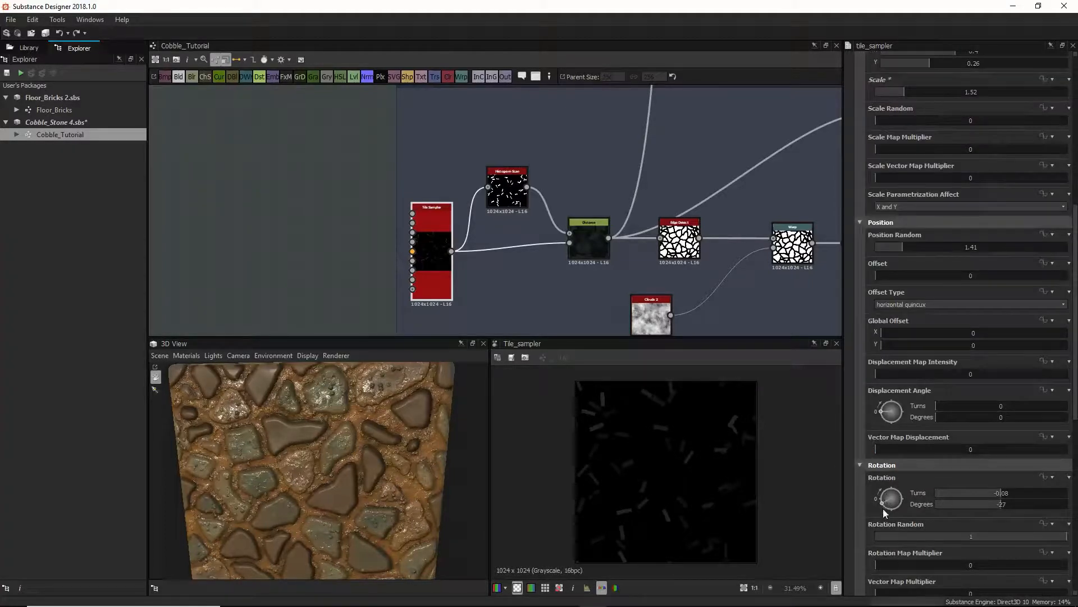
scroll(883, 506, down, 1)
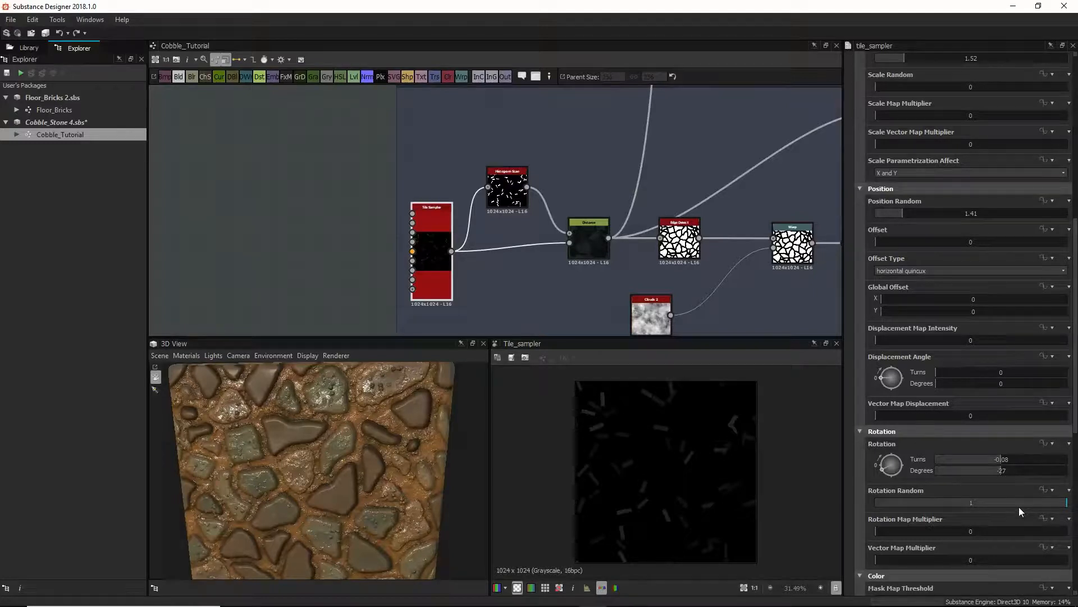
scroll(940, 509, down, 3)
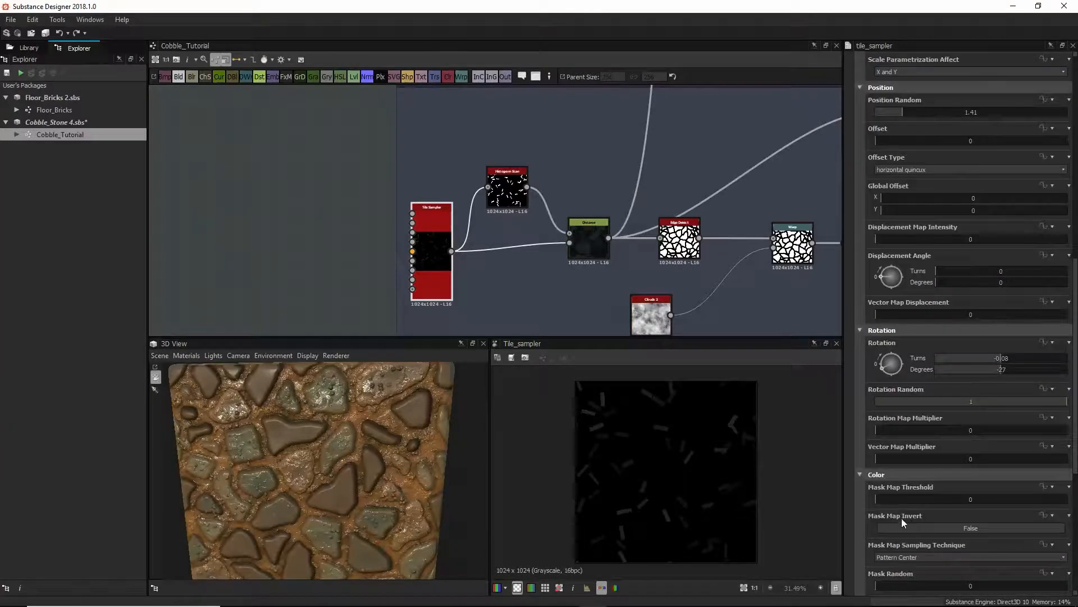
scroll(911, 495, down, 1)
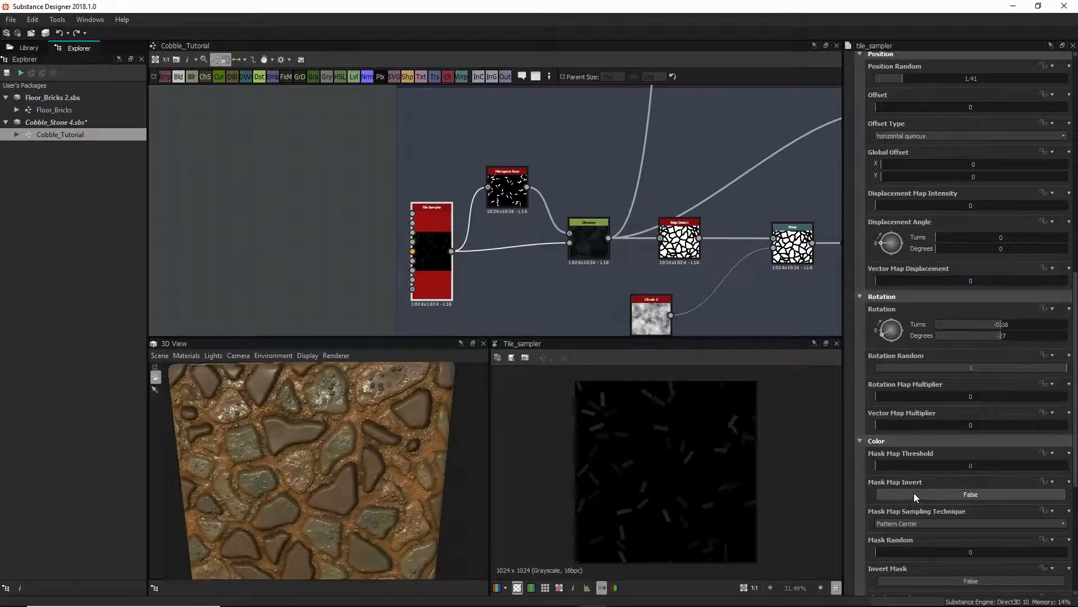
scroll(881, 492, down, 3)
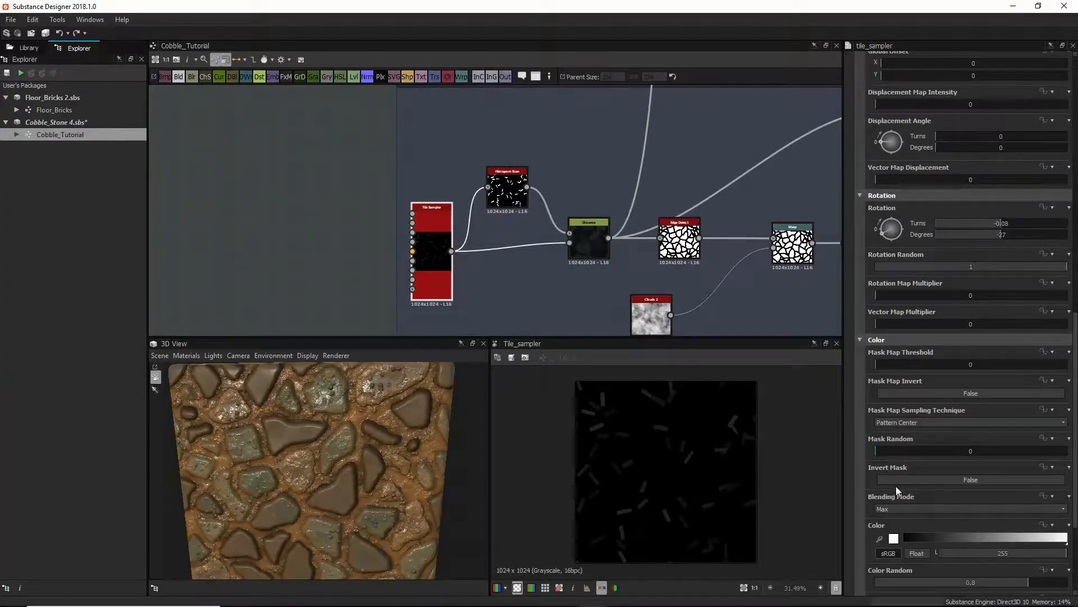
scroll(894, 484, down, 1)
scroll(898, 489, down, 1)
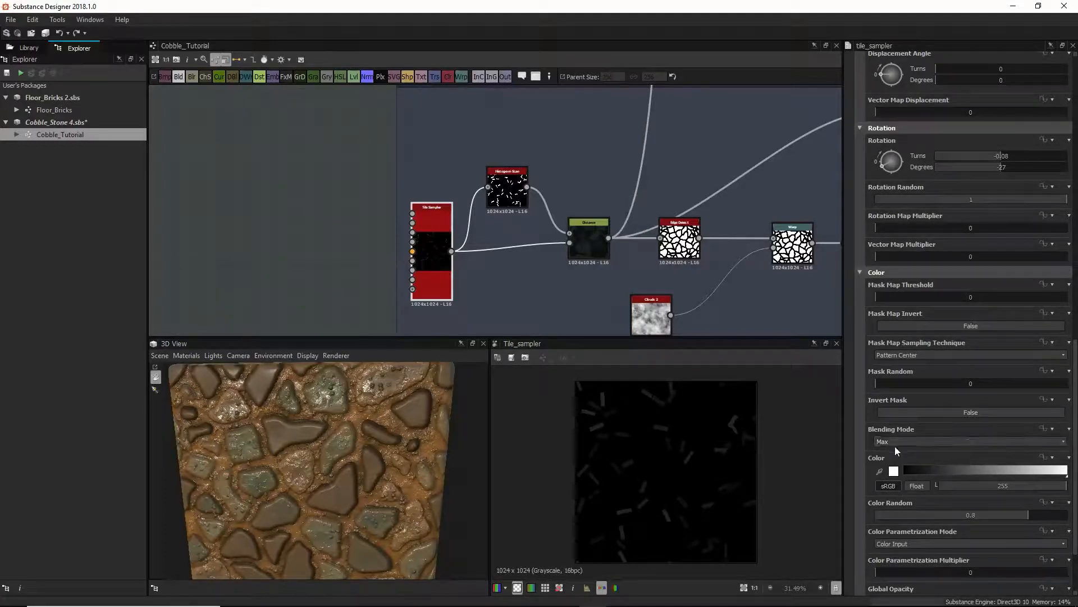
scroll(906, 483, down, 1)
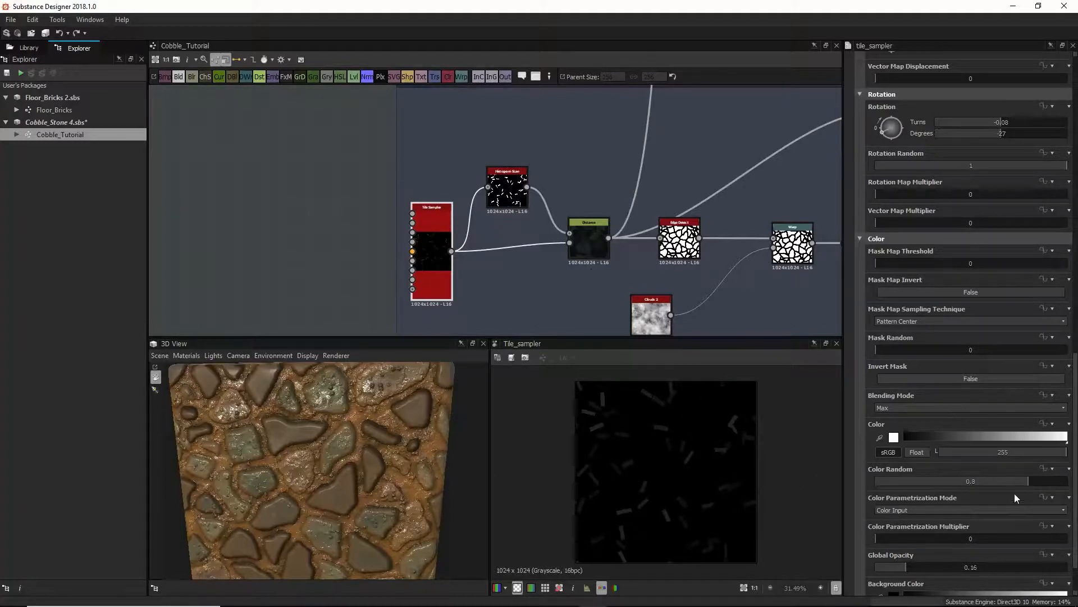
Try a Color Random of 0 on the Tile Sampler, check the Distance output, and undo the change
drag(1019, 481, 877, 481)
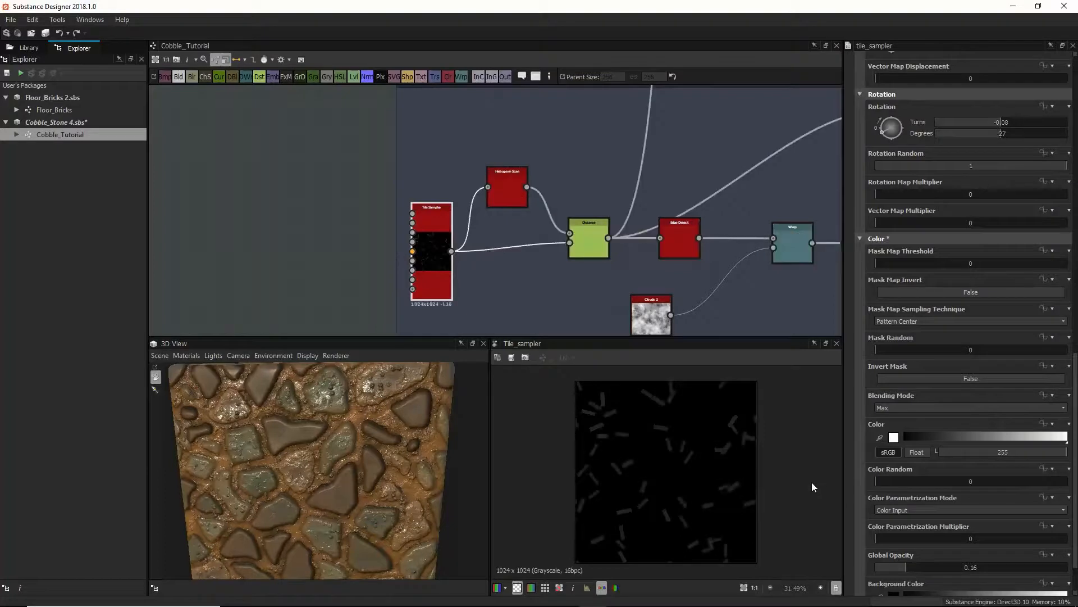
click(598, 243)
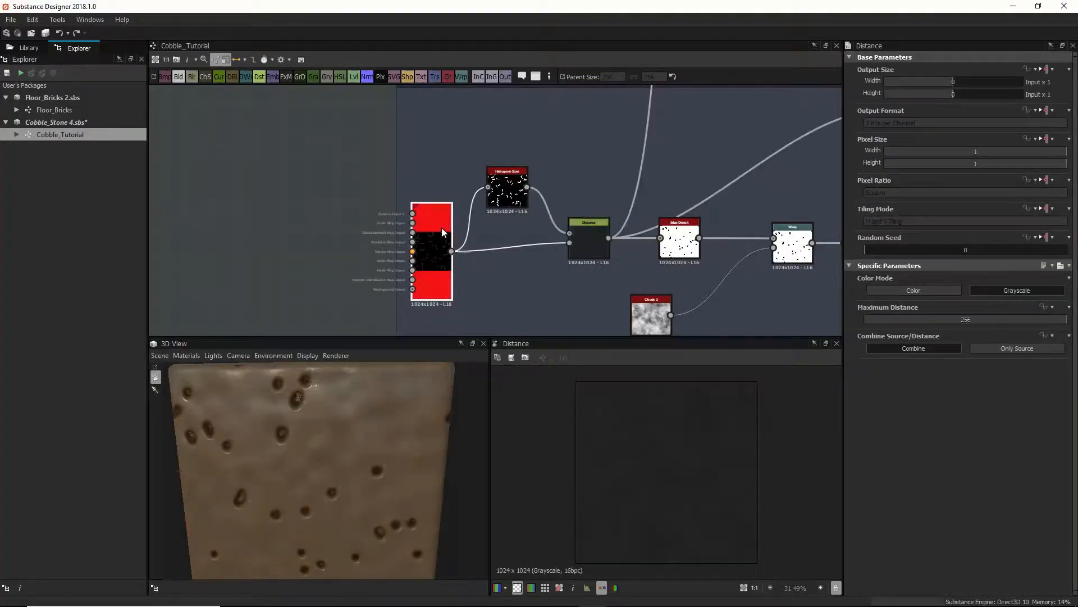
click(444, 247)
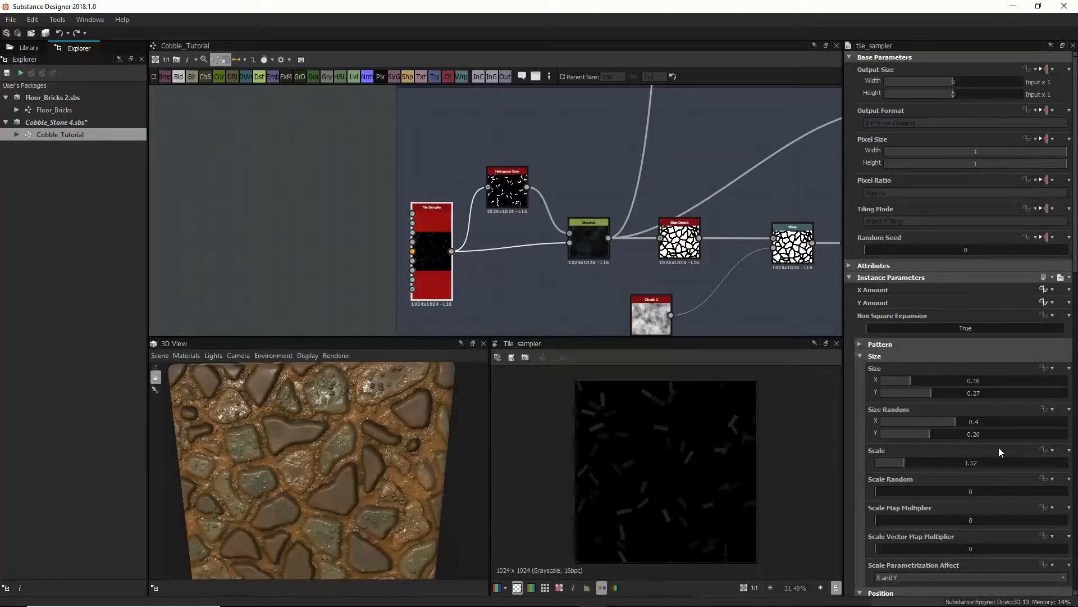
Review the Tile Sampler's remaining Color parameters, including Color Random, Global Opacity and Background Color
scroll(998, 447, down, 10)
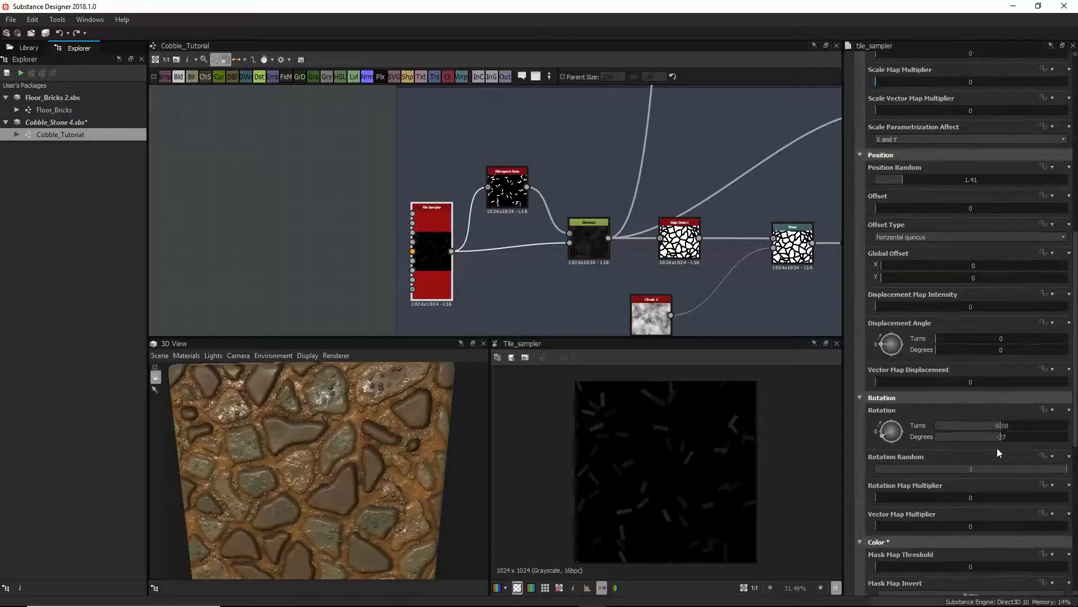
scroll(997, 447, down, 8)
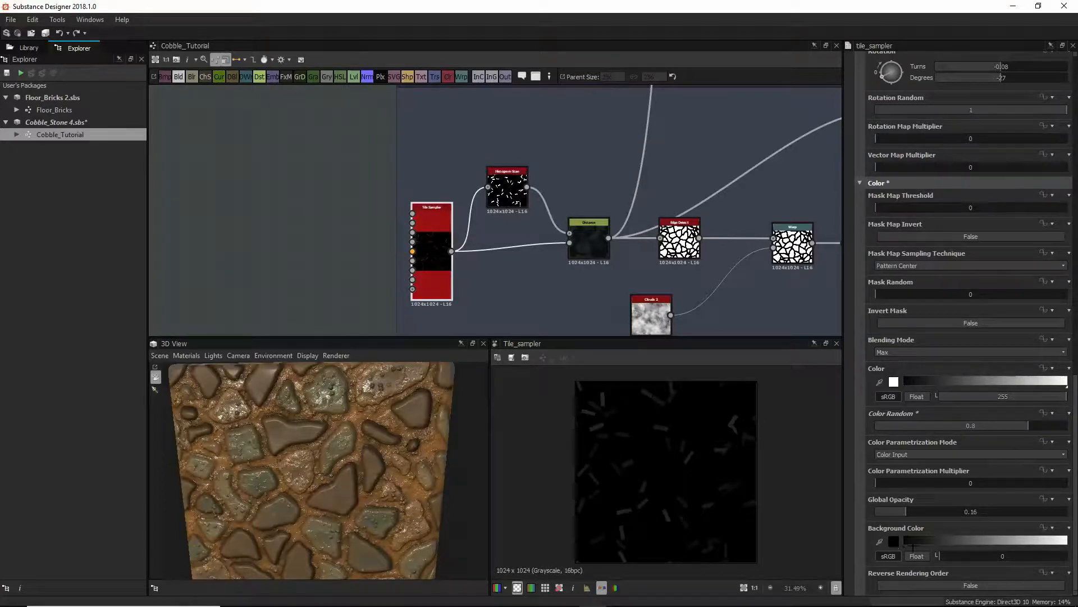
scroll(938, 484, up, 5)
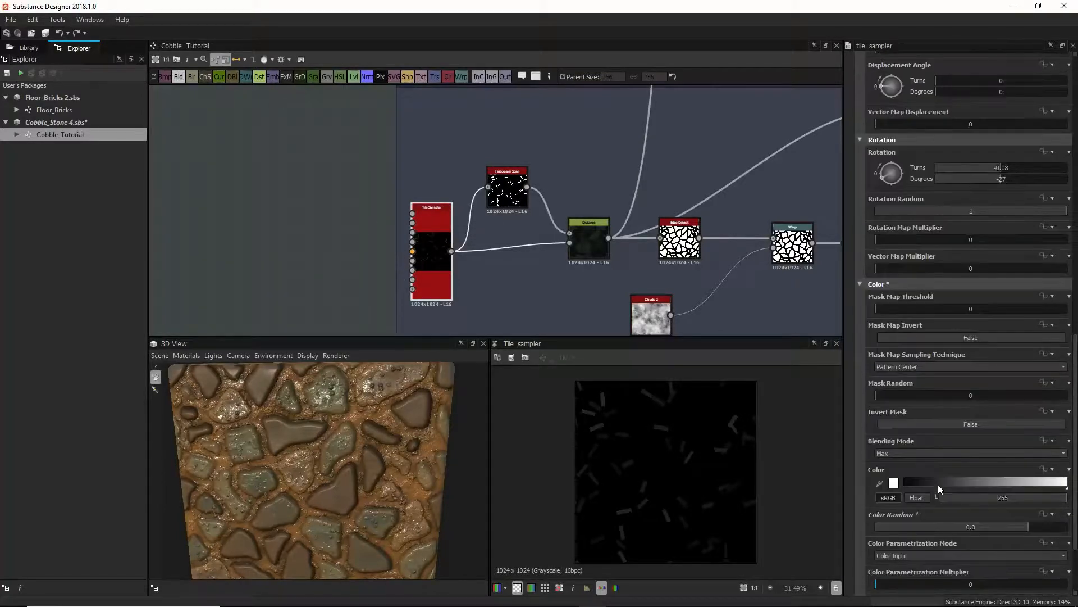
View the Histogram Scan and Distance nodes' outputs and parameters, and inspect the Distance node's Mask and Source inputs
click(497, 193)
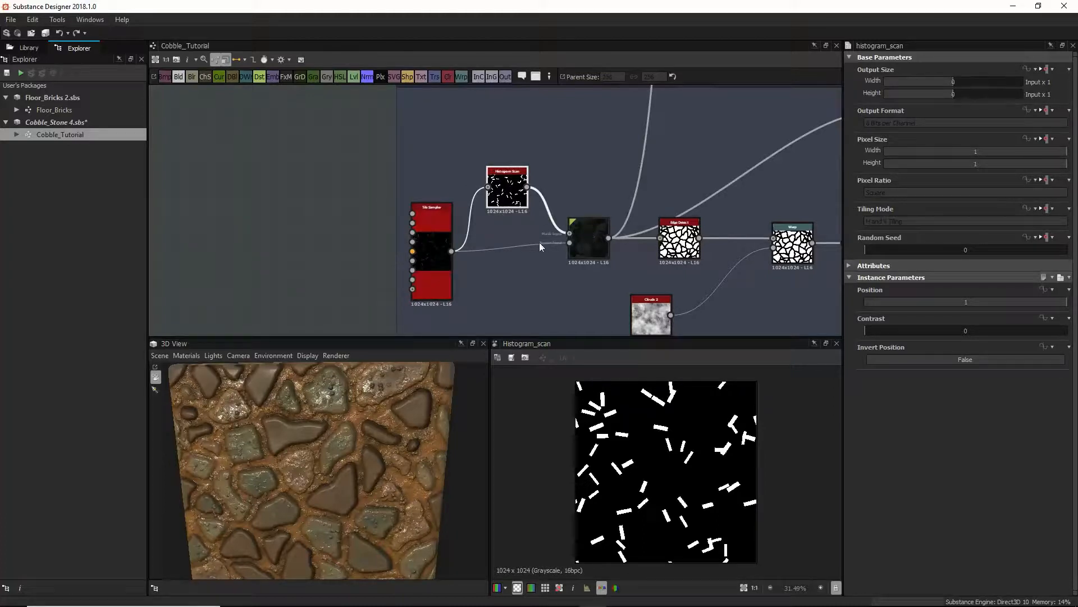
click(589, 231)
scroll(575, 234, up, 2)
scroll(553, 236, up, 2)
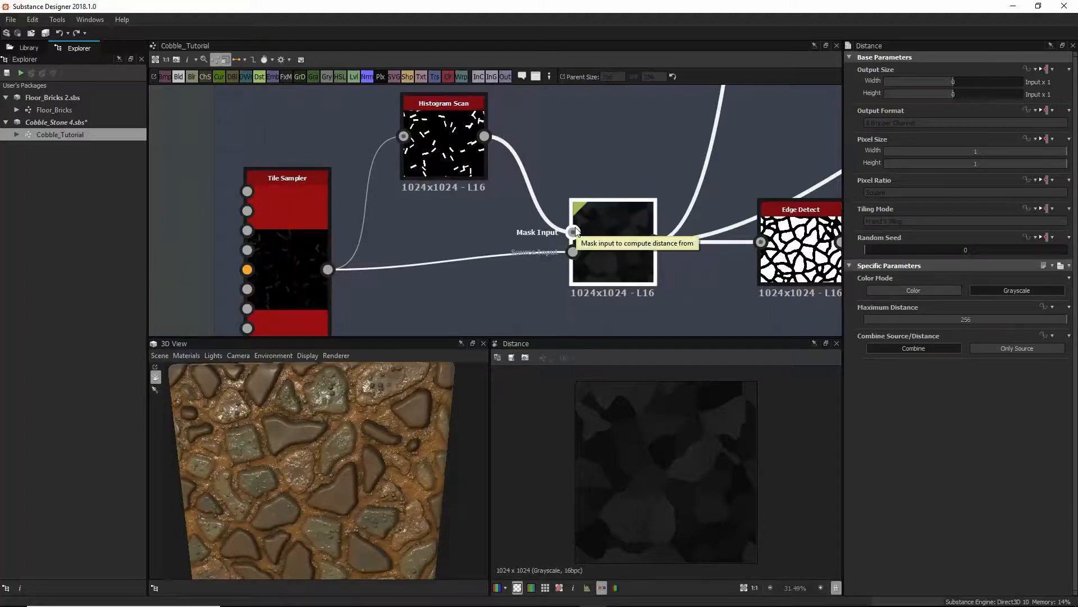
Compare the Edge Detect node's output with the Distance node's output in the Large rocks frame
scroll(606, 241, down, 2)
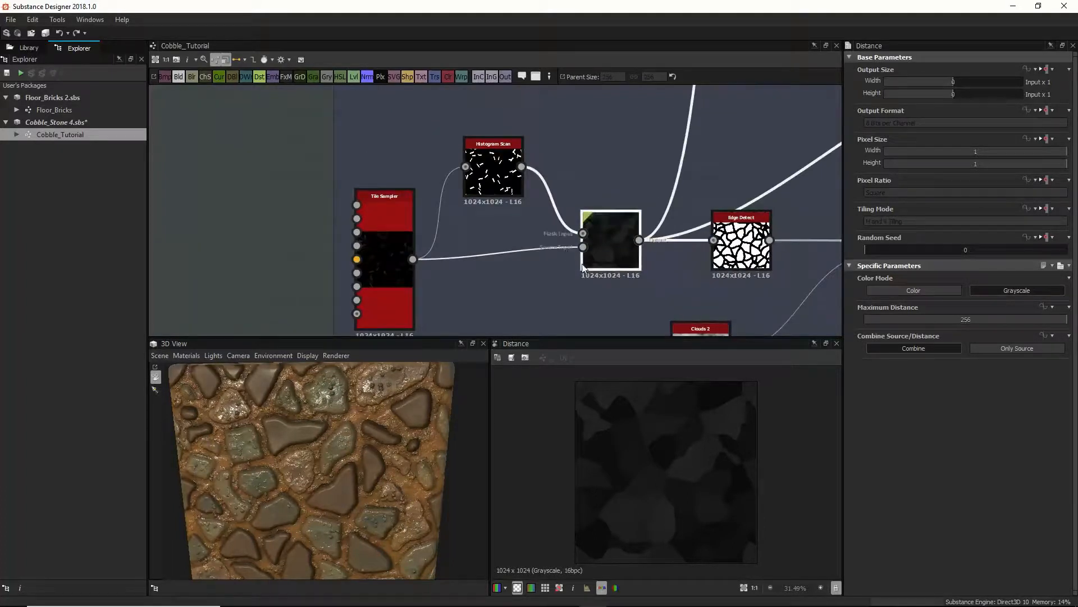
scroll(584, 264, down, 5)
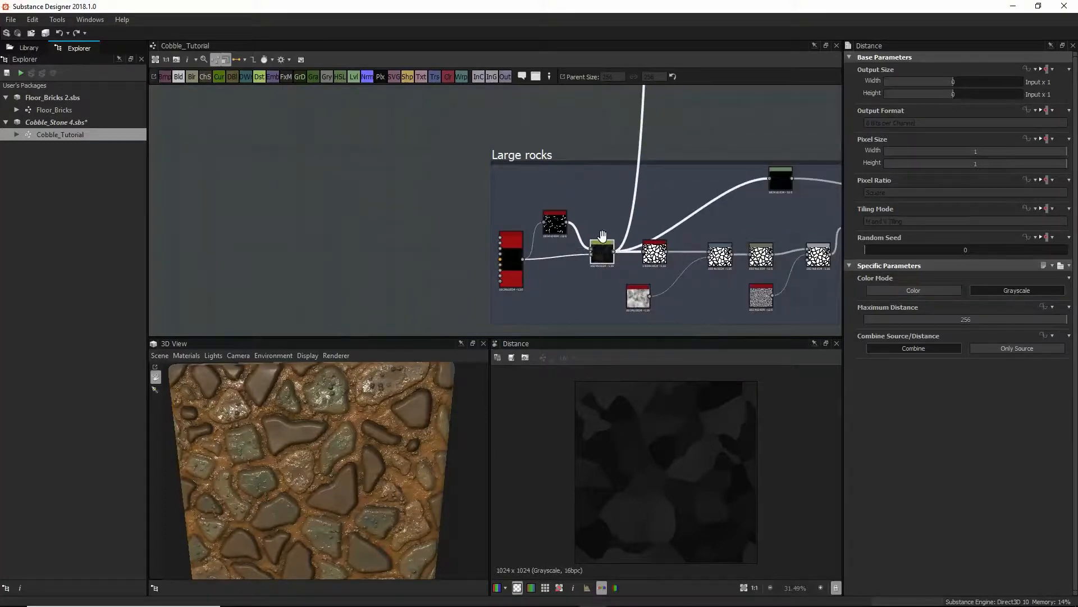
middle_drag(602, 235, 592, 247)
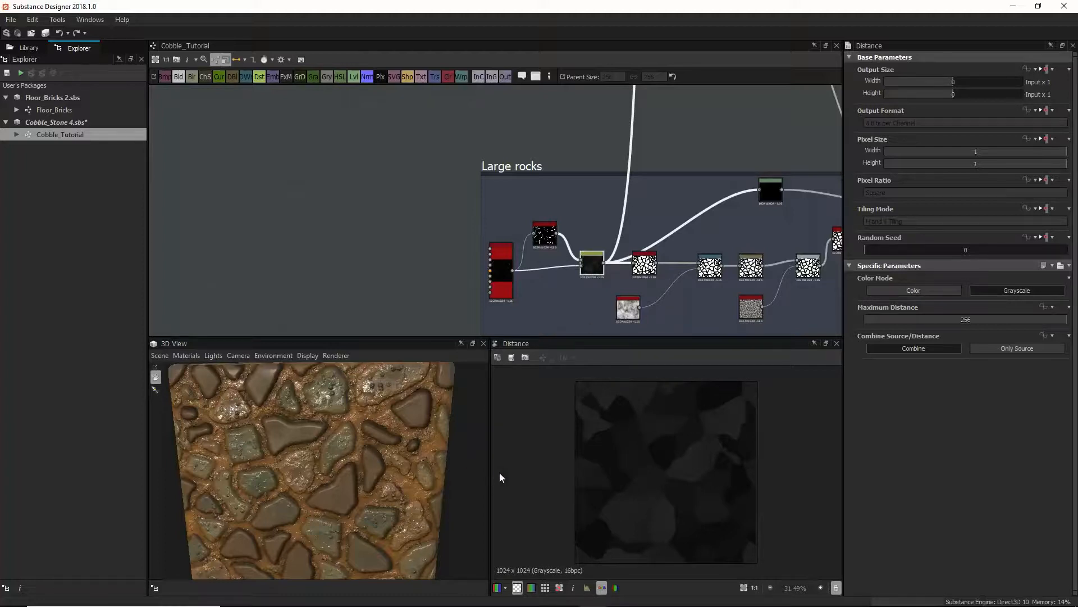
double_click(645, 263)
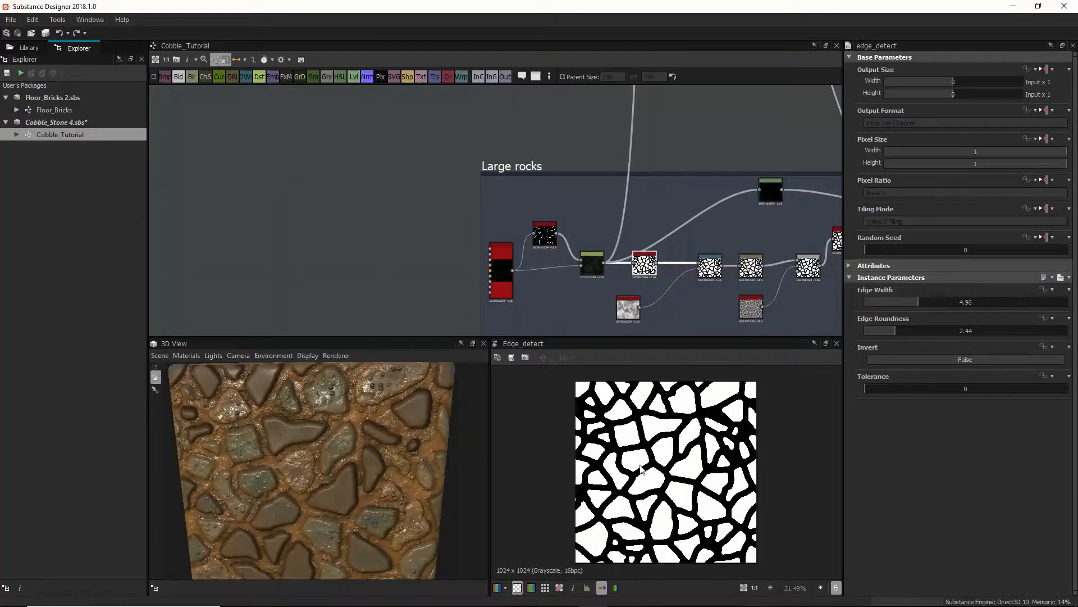
click(588, 260)
scroll(627, 453, up, 5)
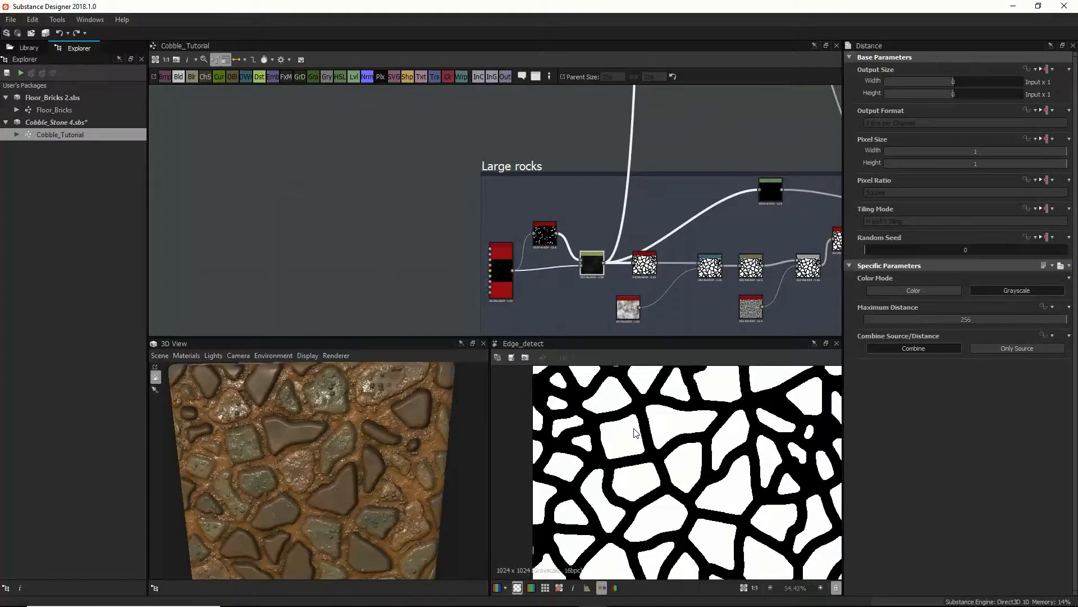
double_click(592, 265)
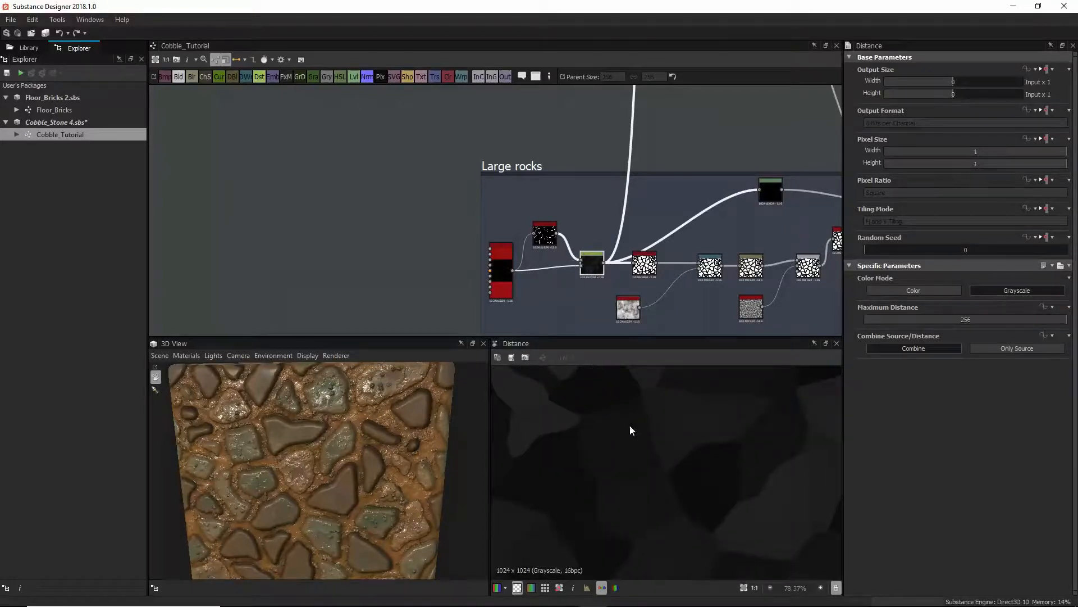
scroll(612, 441, down, 4)
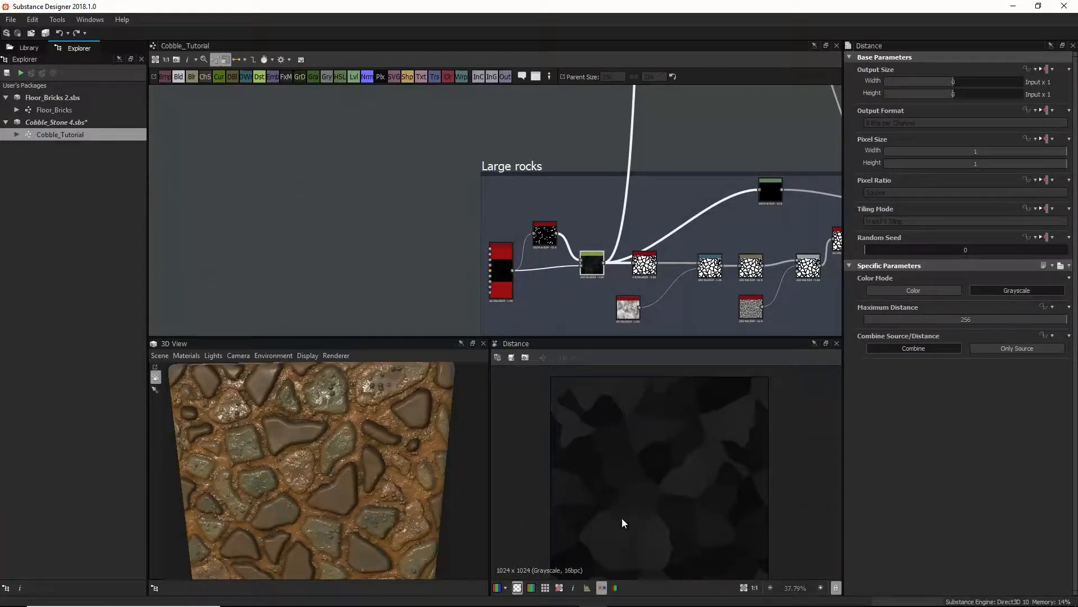
Try a Global Opacity of 0.51 on the Tile Sampler and undo the change
double_click(494, 295)
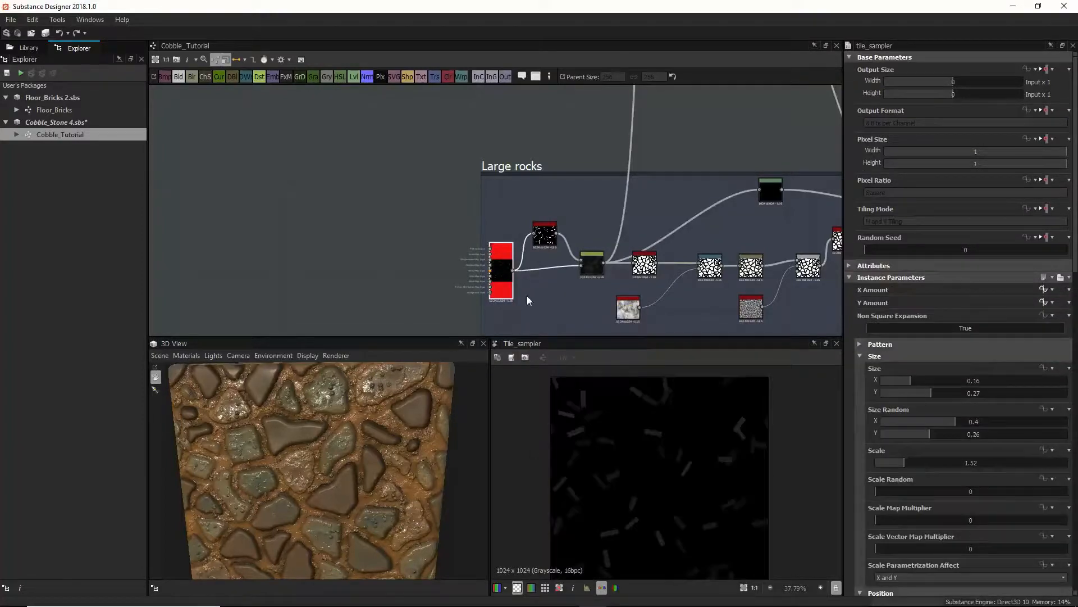
scroll(944, 499, down, 10)
scroll(944, 500, down, 8)
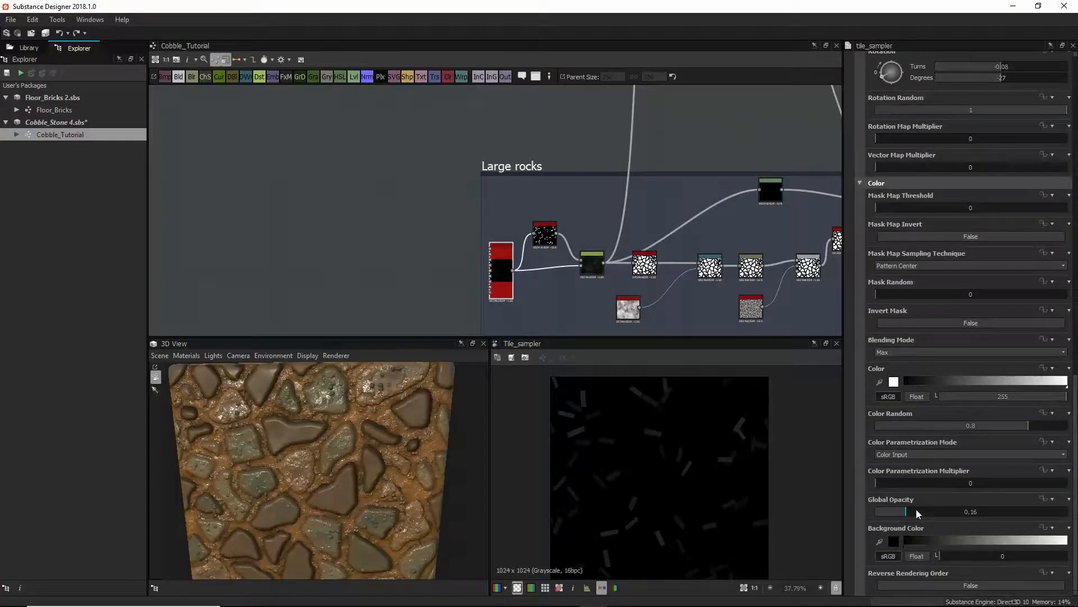
drag(917, 510, 972, 518)
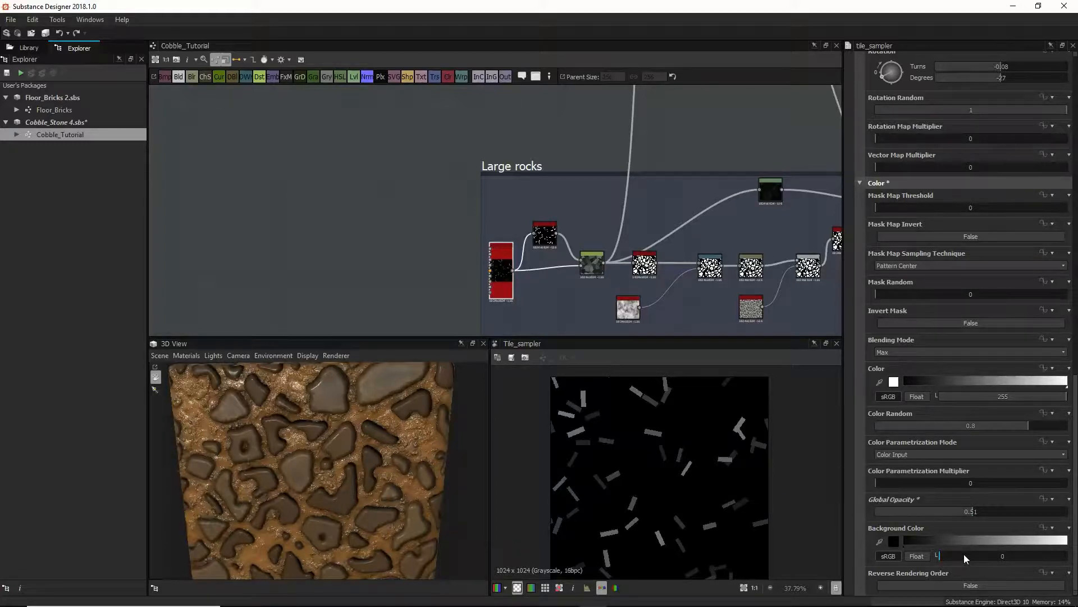
key(ctrl+z)
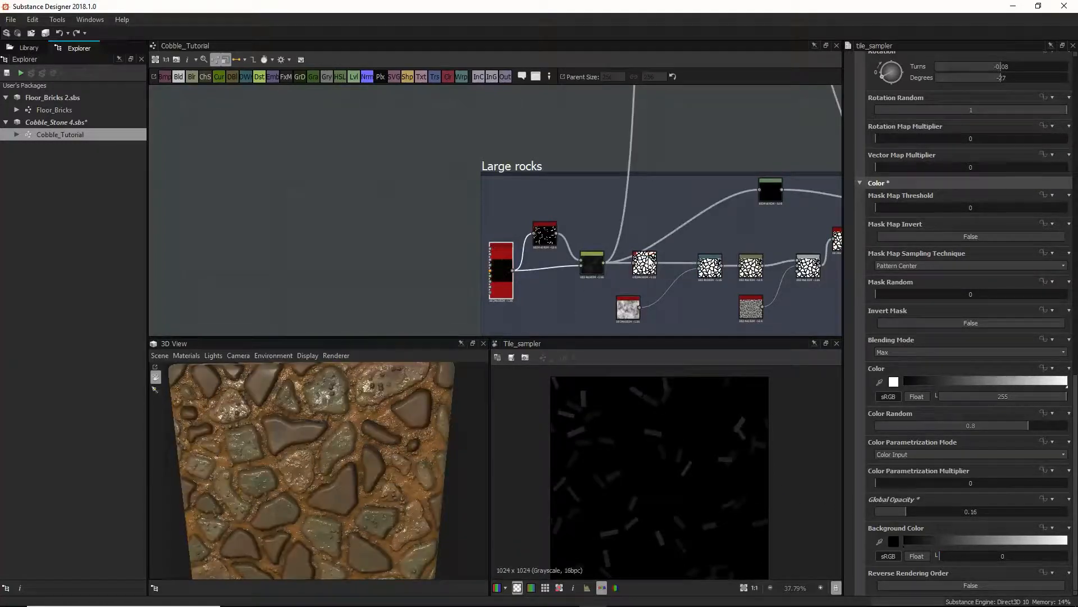
View the Edge Detect node after the Distance node and set its Edge Roundness to 1.69
double_click(645, 263)
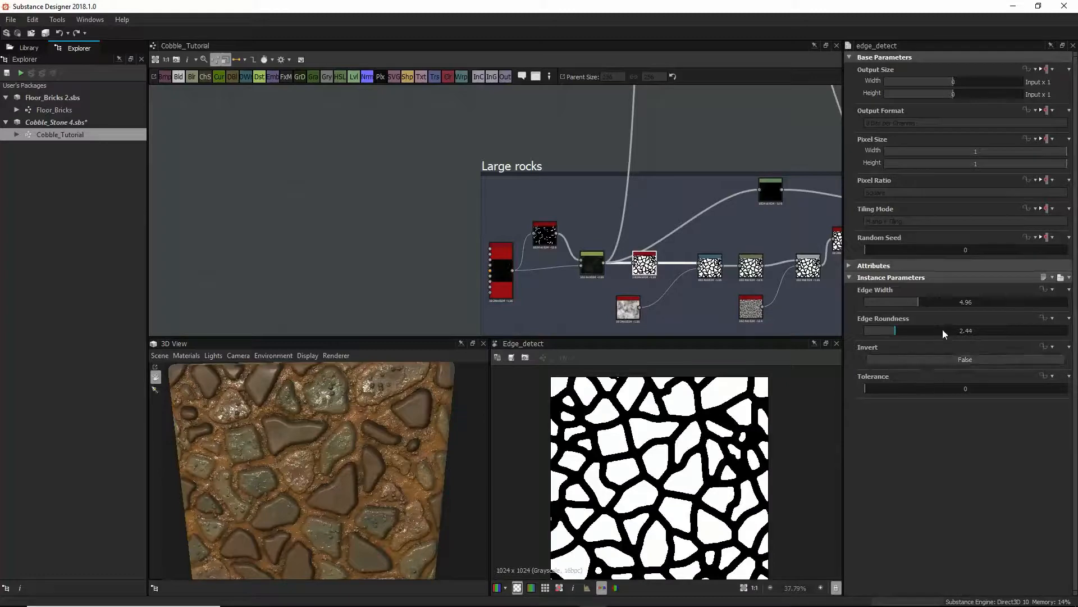
scroll(663, 260, down, 4)
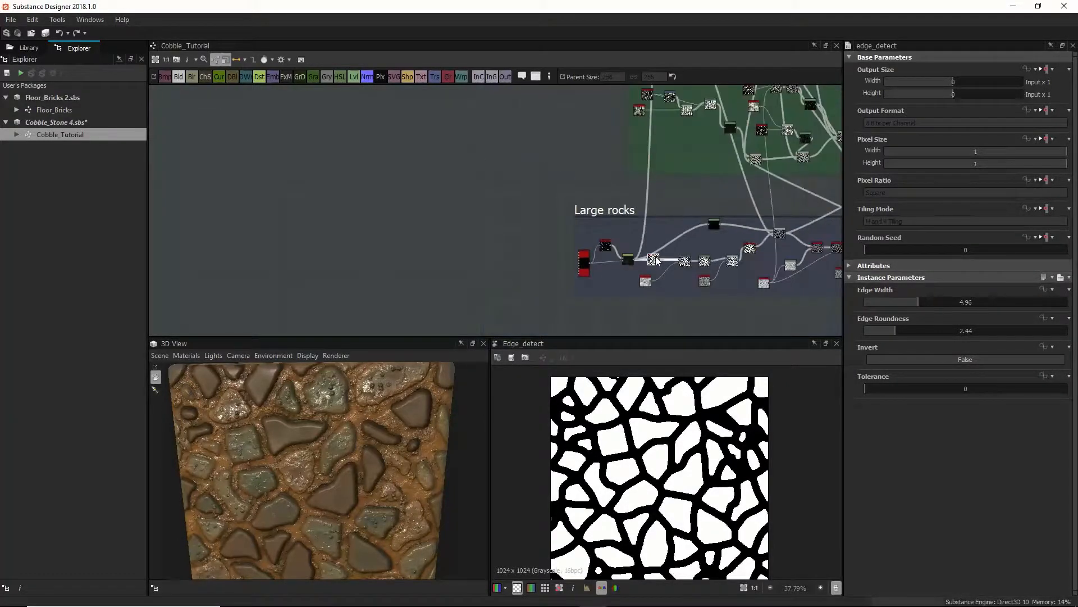
scroll(648, 260, up, 5)
scroll(600, 268, up, 6)
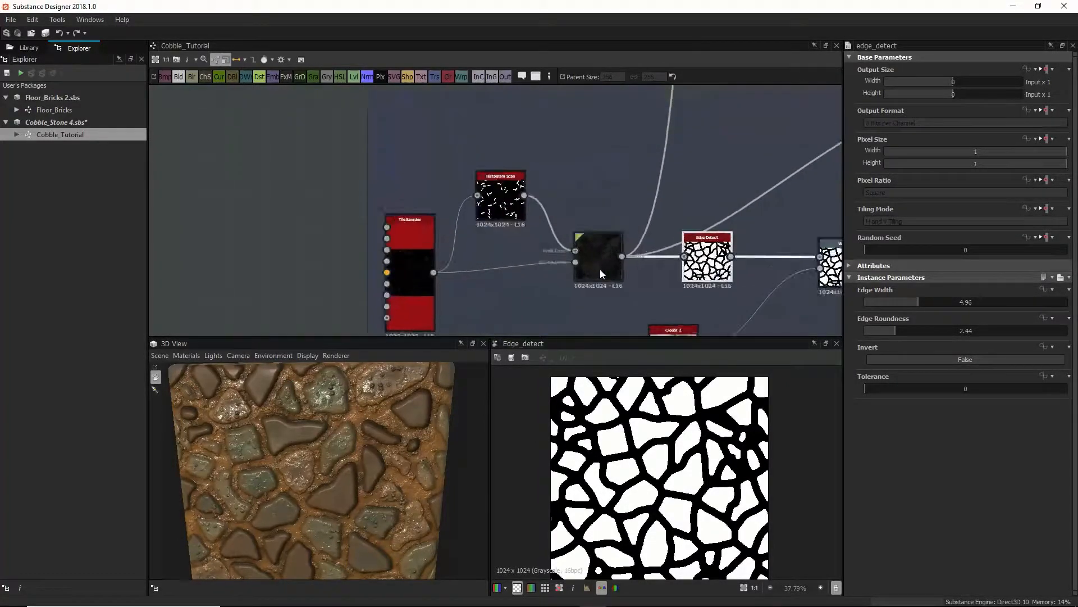
scroll(621, 271, down, 3)
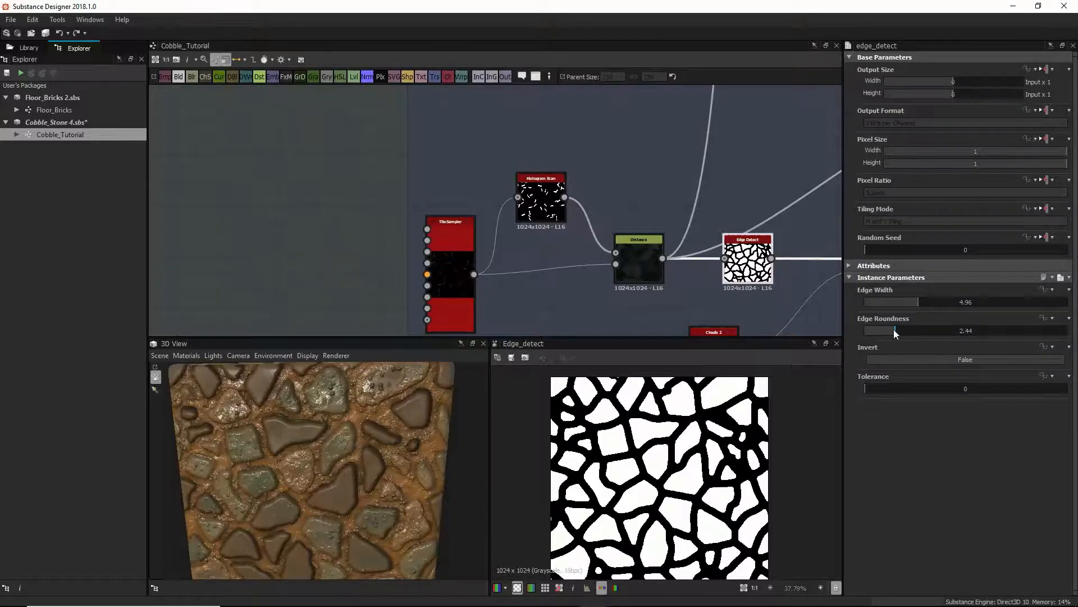
drag(895, 329, 877, 332)
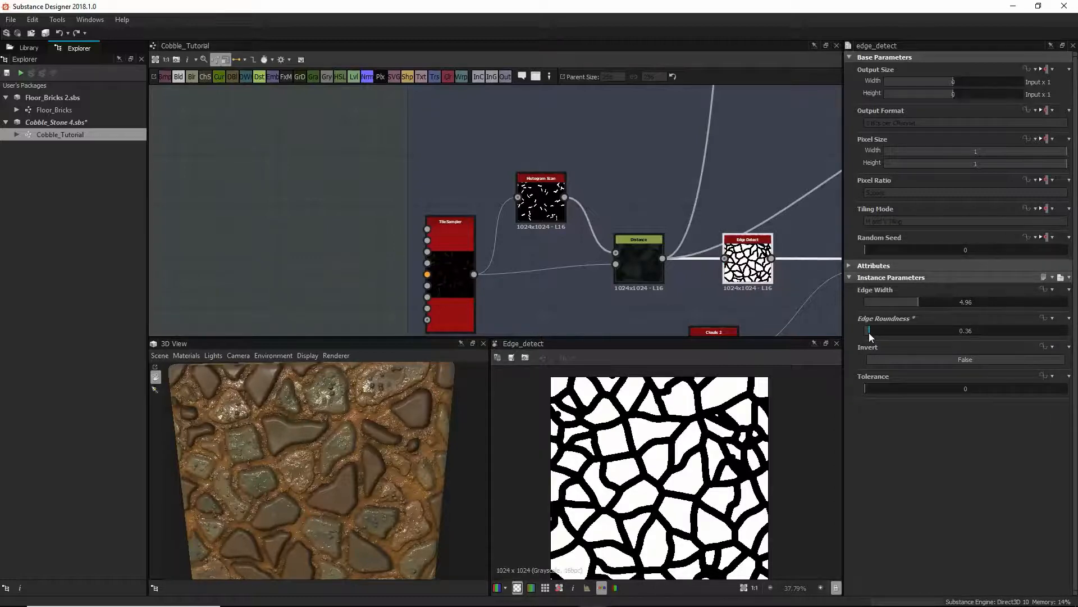
drag(869, 333, 885, 335)
Try an Edge Detect Tolerance of 1 and undo the change
drag(871, 391, 1067, 392)
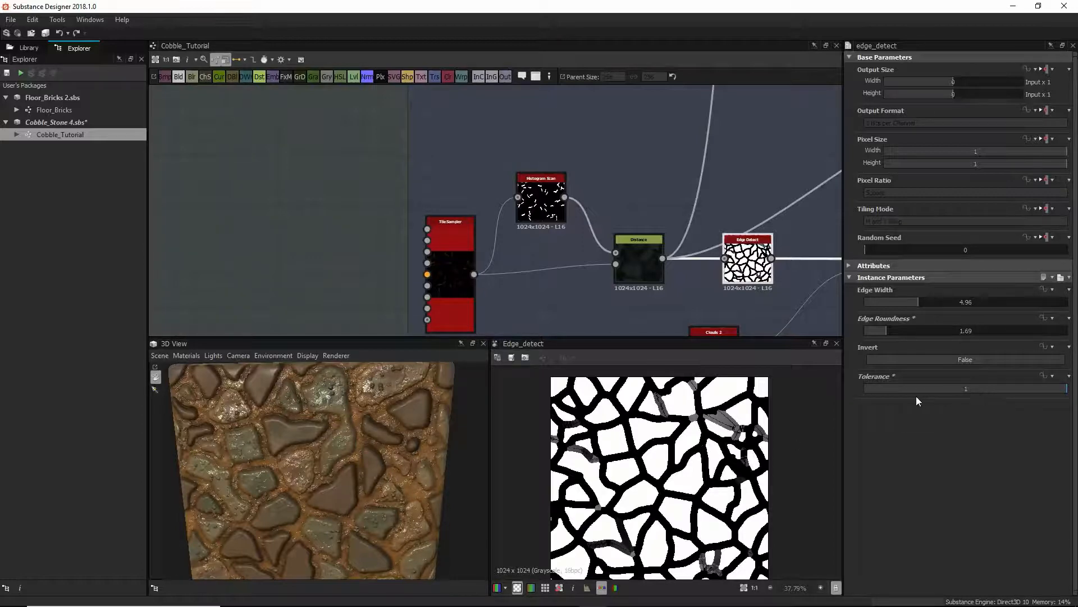
key(ctrl+z)
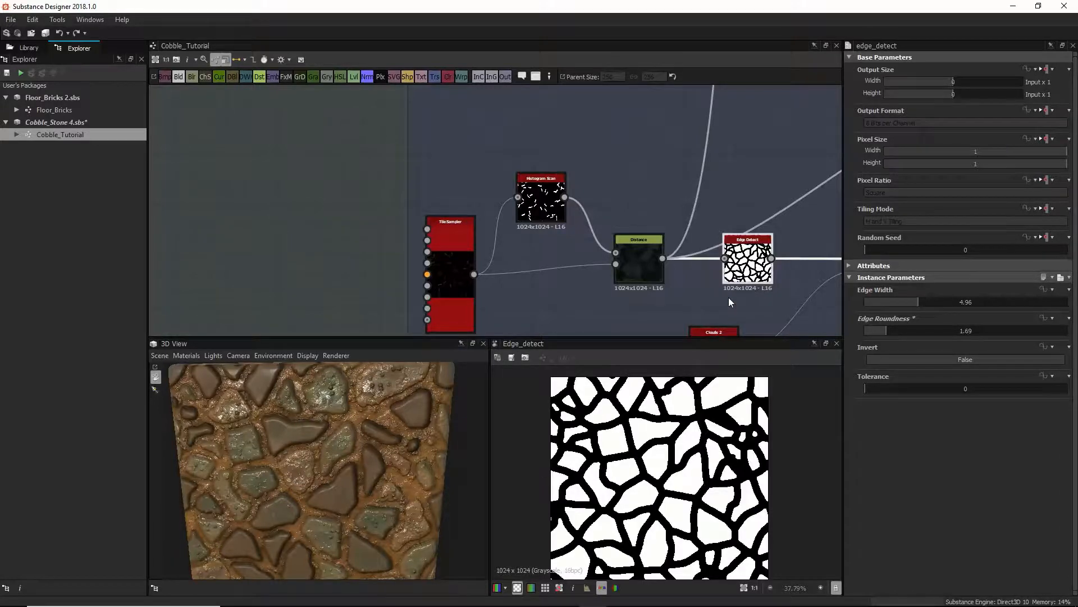
Move the Clouds 2 node slightly closer to the Edge Detect node in the Large rocks frame
scroll(729, 297, down, 2)
middle_drag(729, 298, 612, 273)
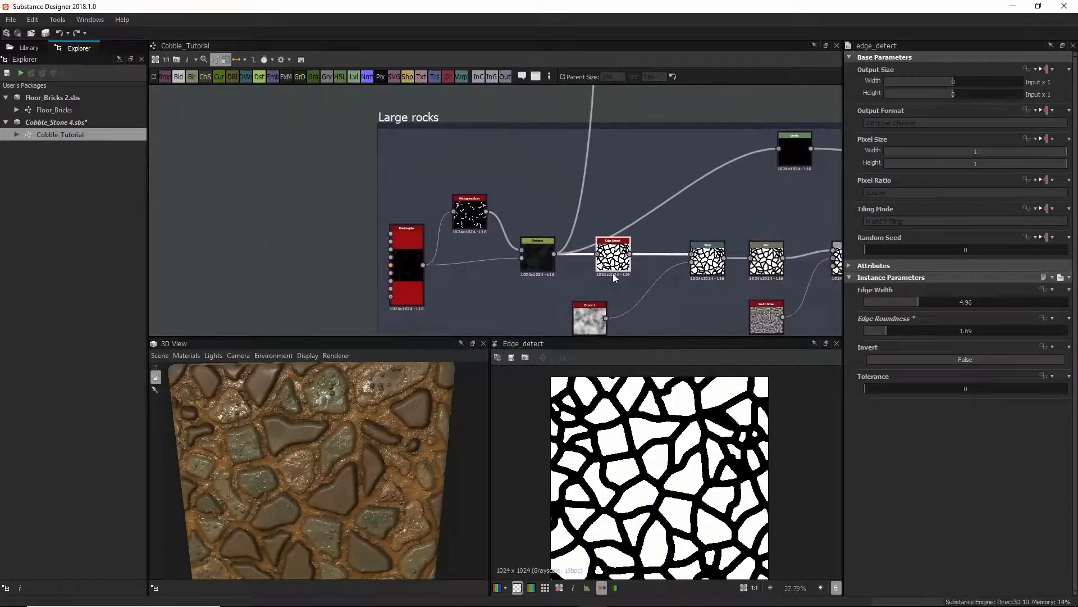
scroll(612, 273, down, 2)
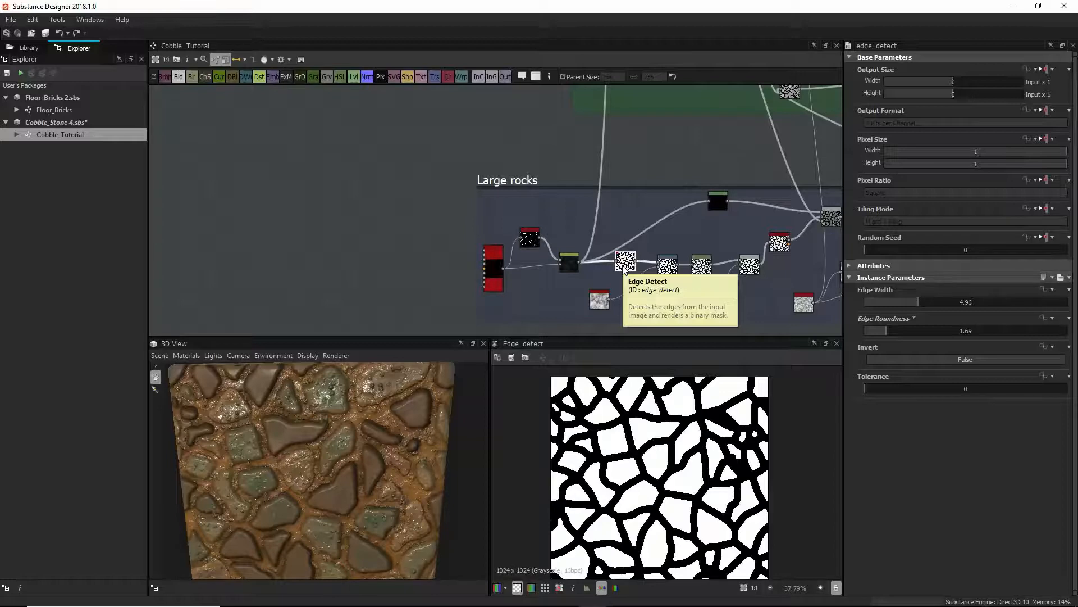
scroll(669, 268, up, 2)
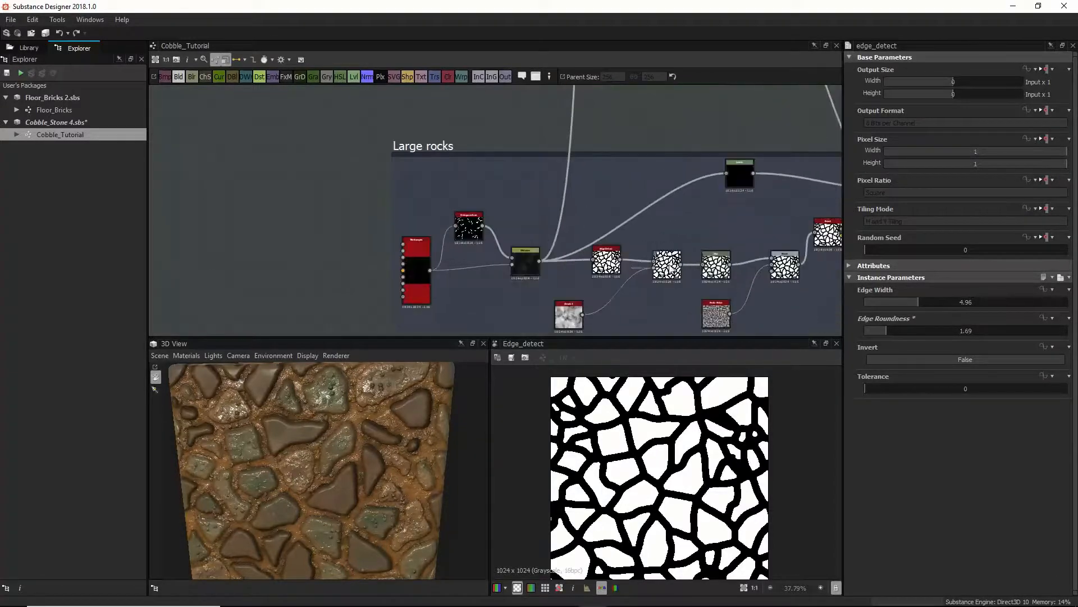
scroll(670, 268, up, 4)
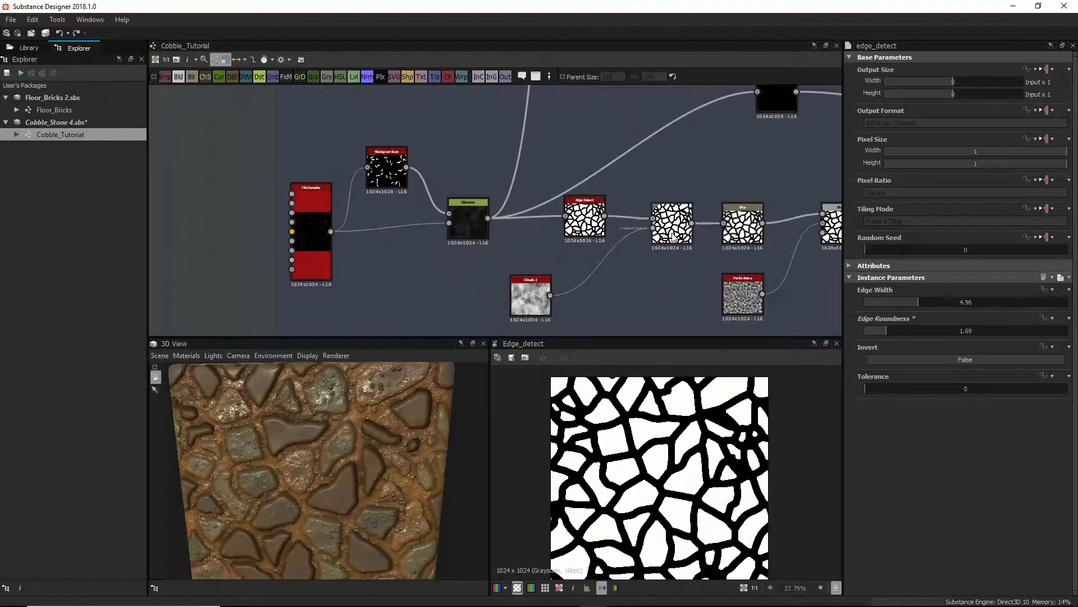
scroll(676, 236, down, 2)
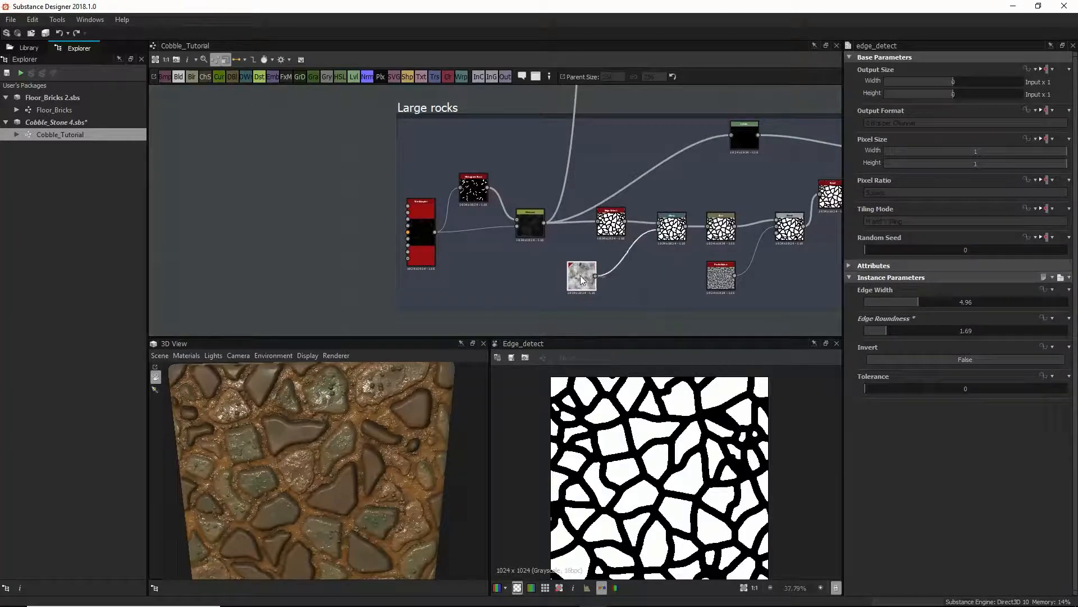
drag(582, 279, 591, 271)
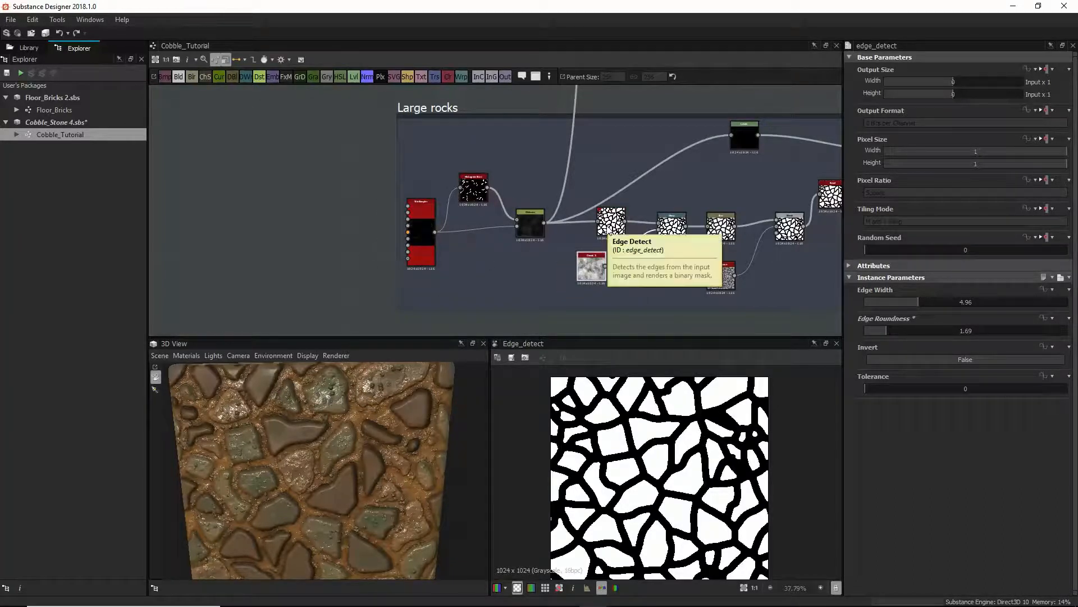
Try an Intensity of 0.31 on the Warp node following Edge Detect, and undo the change
middle_drag(733, 283, 579, 310)
scroll(578, 311, down, 4)
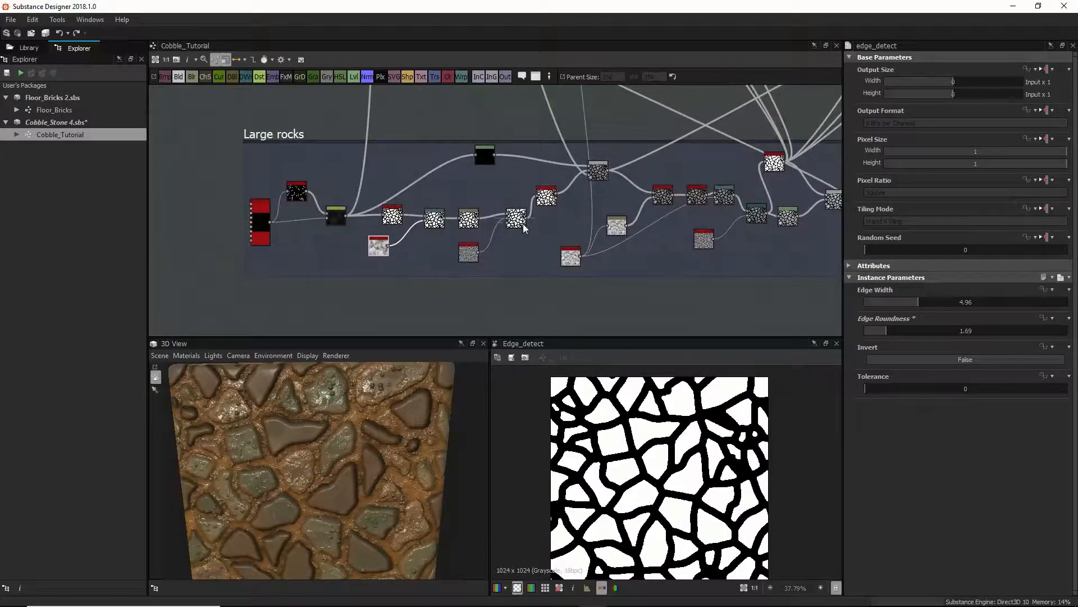
middle_drag(763, 235, 637, 246)
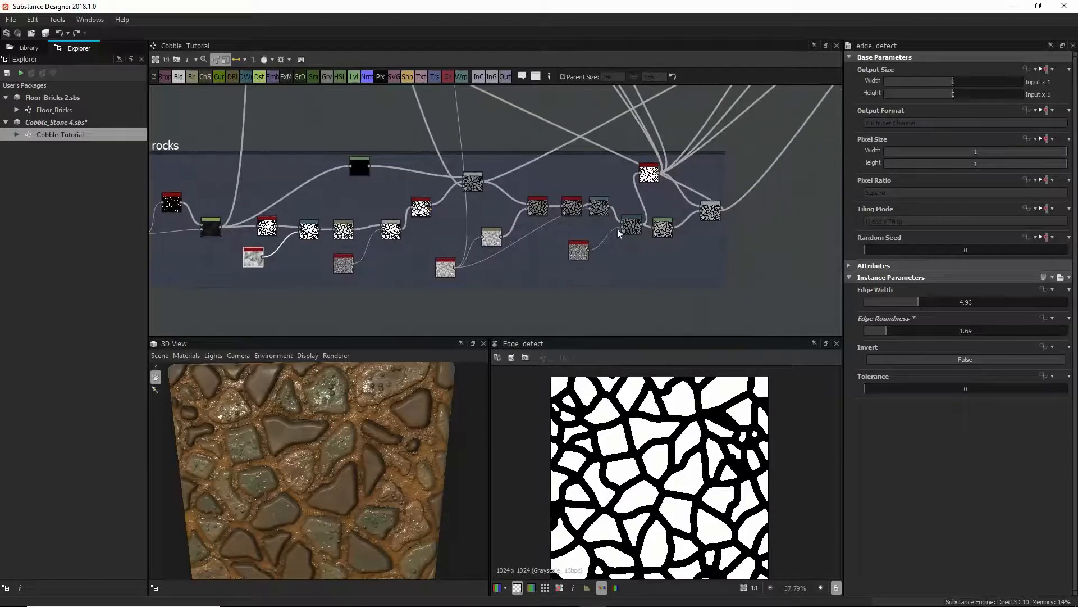
middle_drag(489, 212, 599, 215)
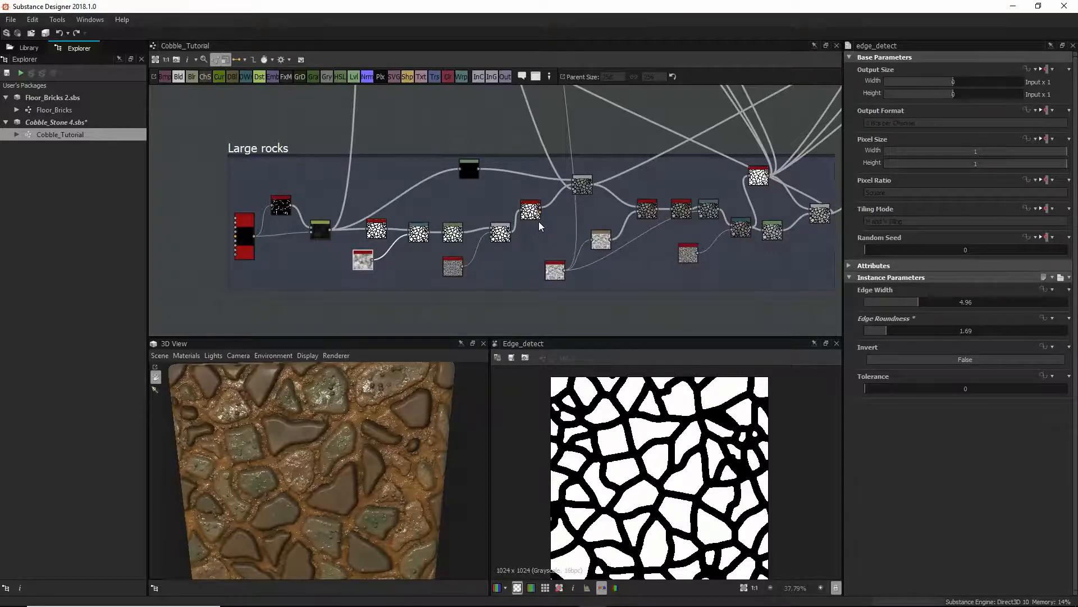
click(452, 239)
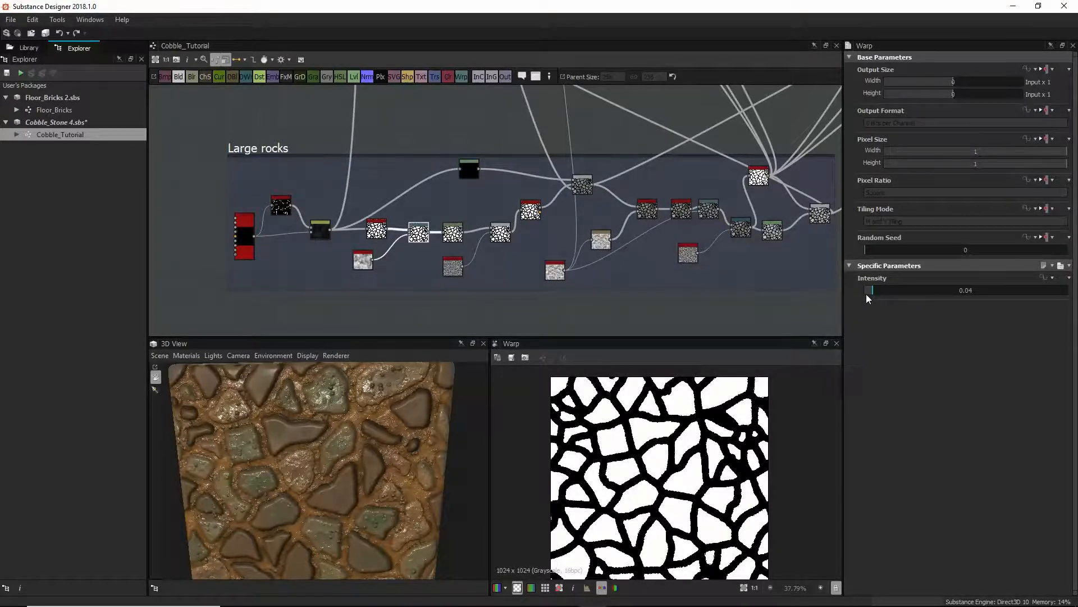
click(928, 292)
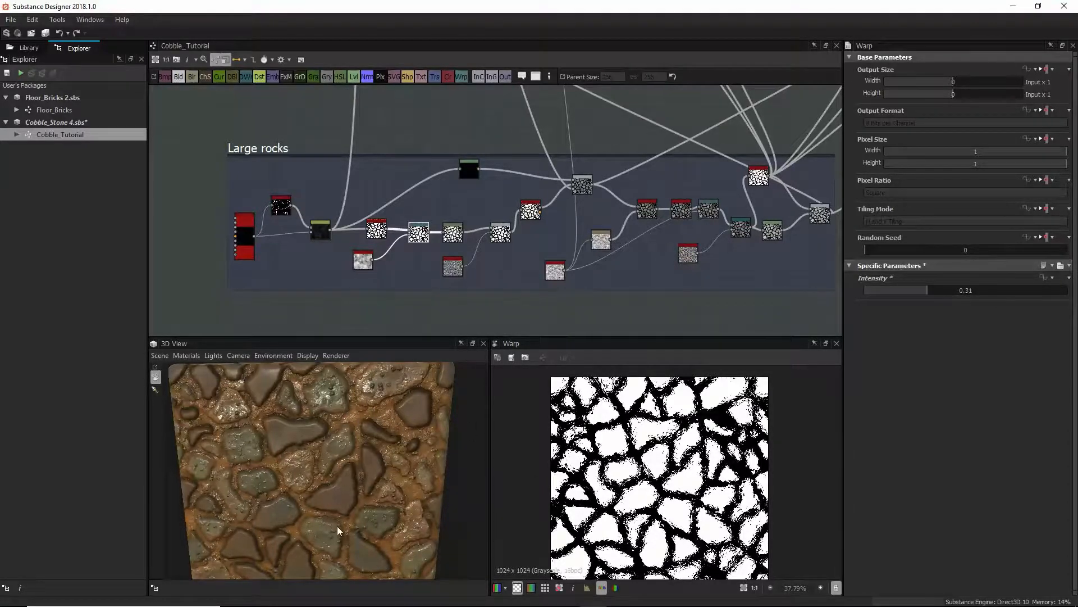
key(ctrl+z)
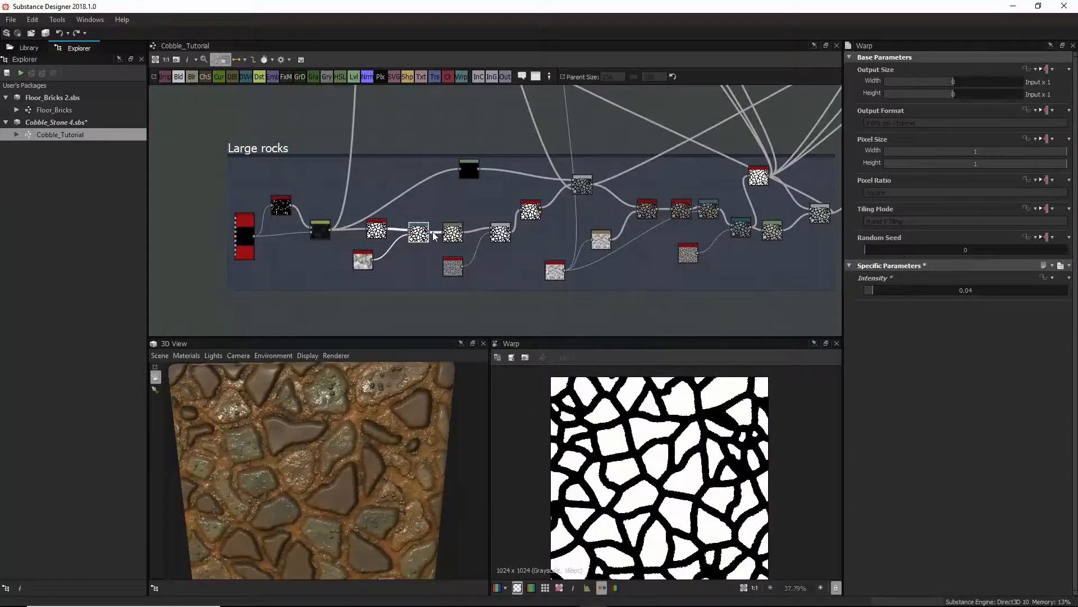
View the Clouds 2 node that feeds the Warp, and compare the Warp and Blur nodes' outputs
middle_drag(433, 231, 581, 196)
scroll(581, 197, down, 1)
scroll(487, 248, up, 4)
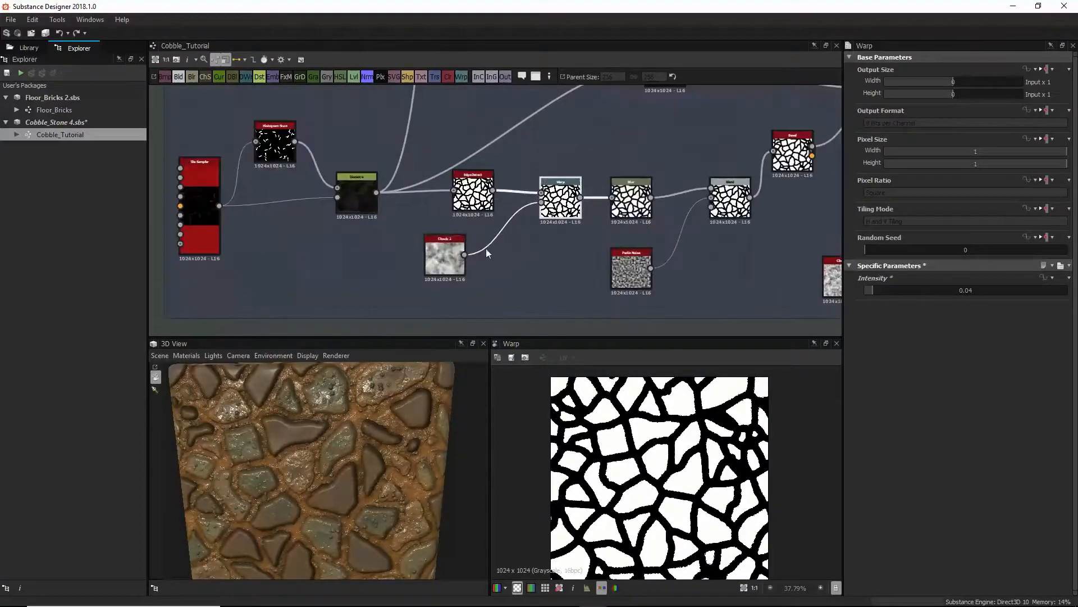
click(455, 261)
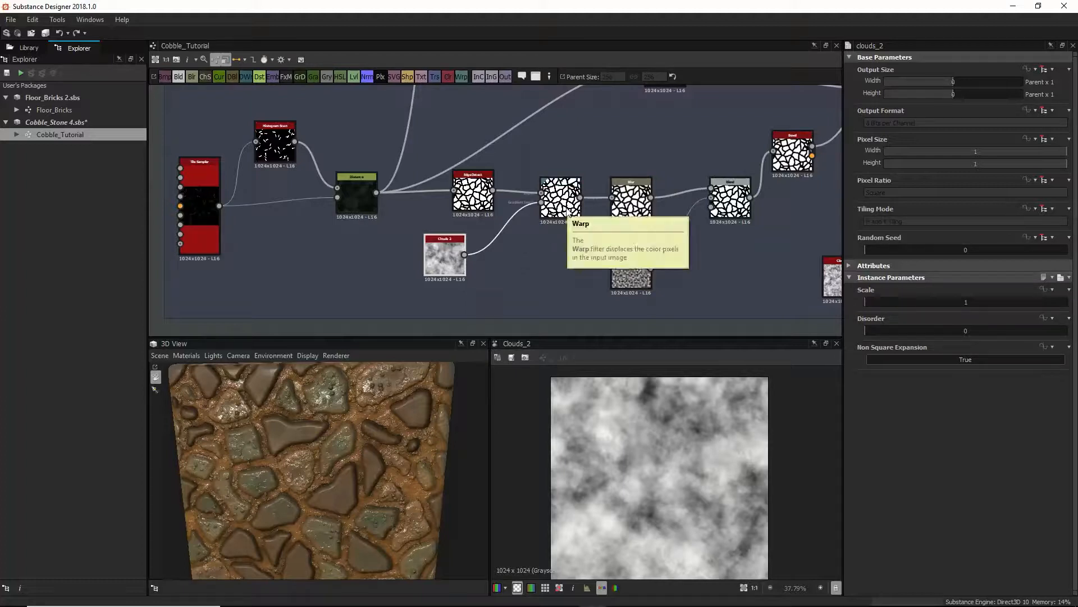
click(629, 209)
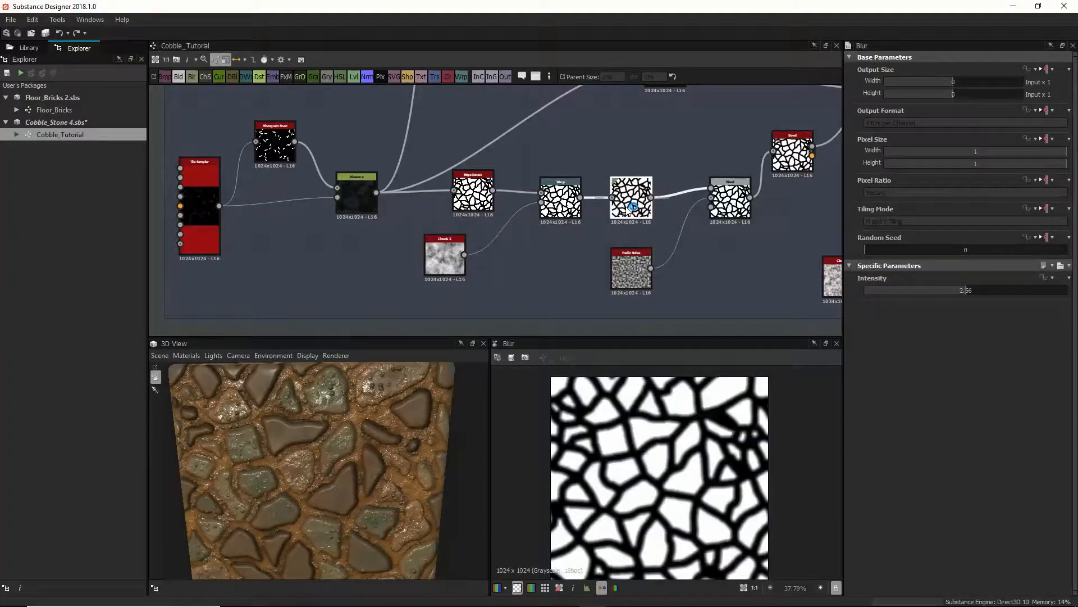
double_click(550, 217)
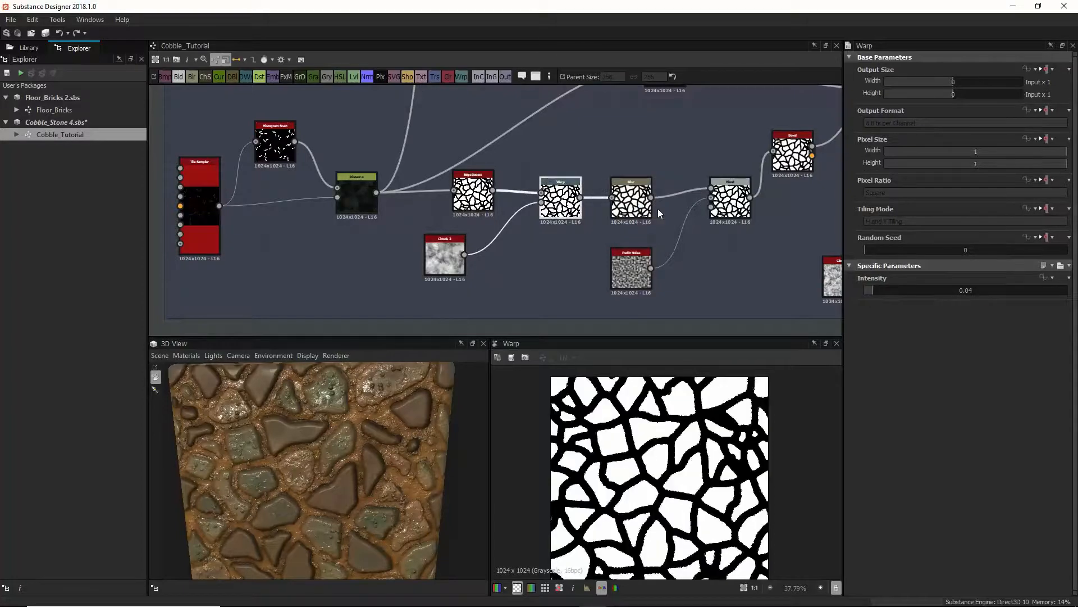
double_click(641, 207)
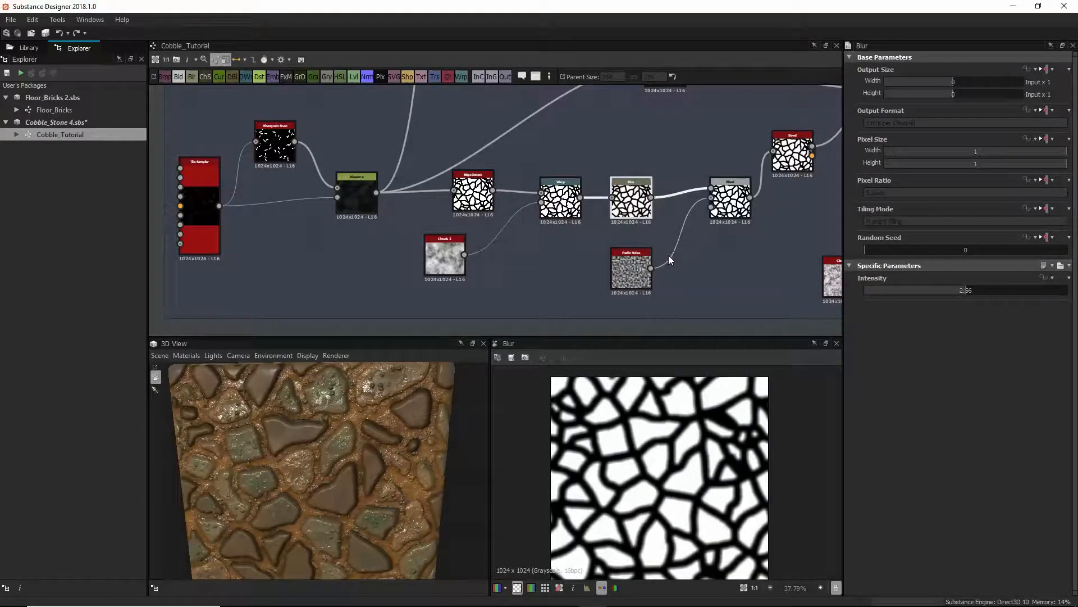
Examine the Warp node's ragged stone edges up close and compare them with the Blur node's output
double_click(560, 213)
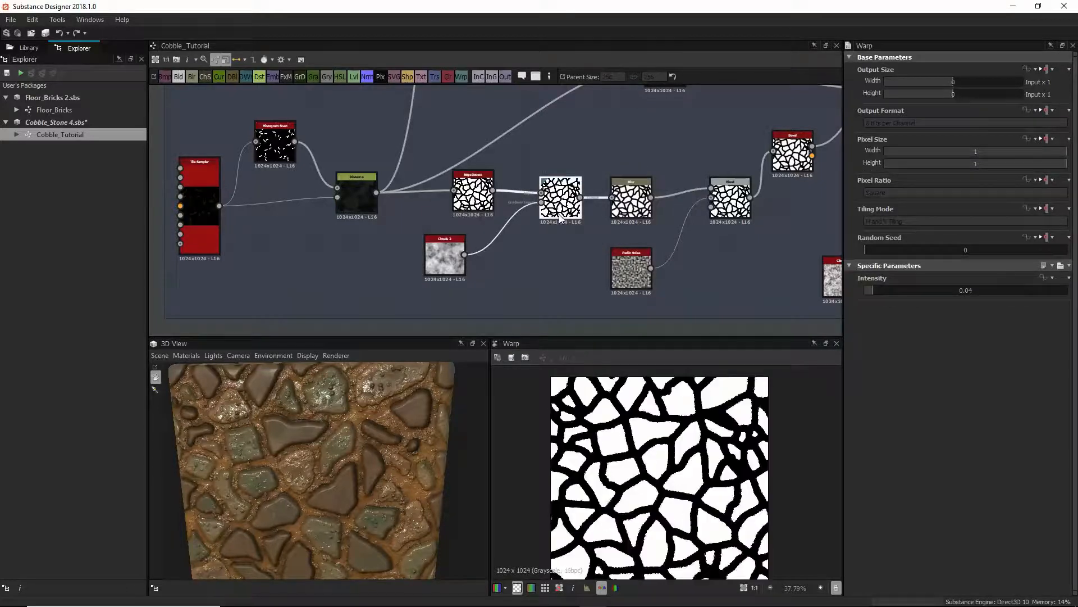
scroll(646, 430, down, 3)
scroll(648, 433, up, 10)
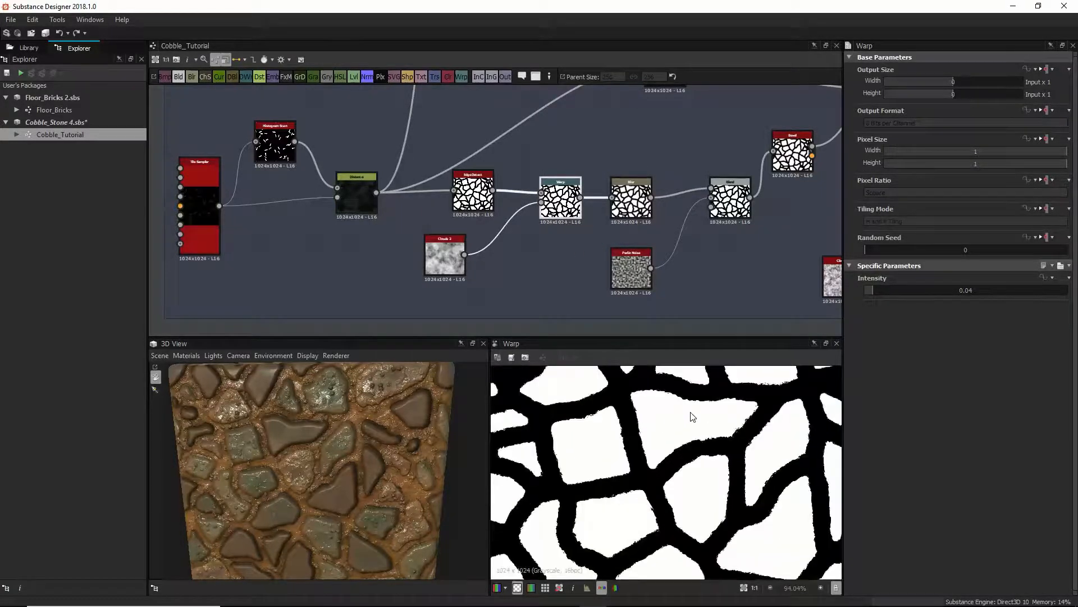
scroll(751, 400, up, 10)
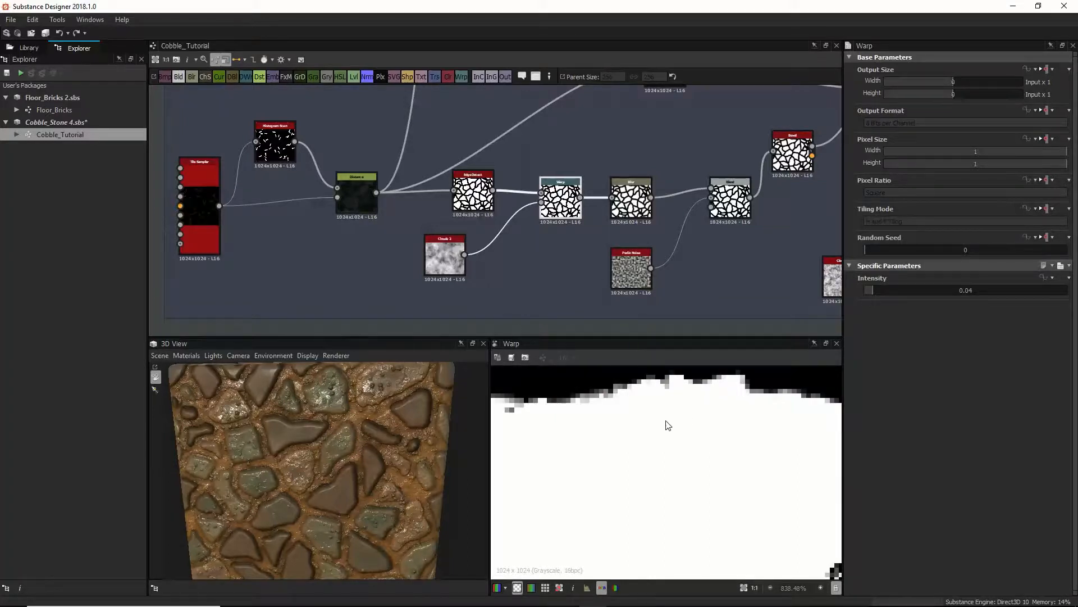
scroll(669, 425, down, 7)
scroll(266, 487, down, 2)
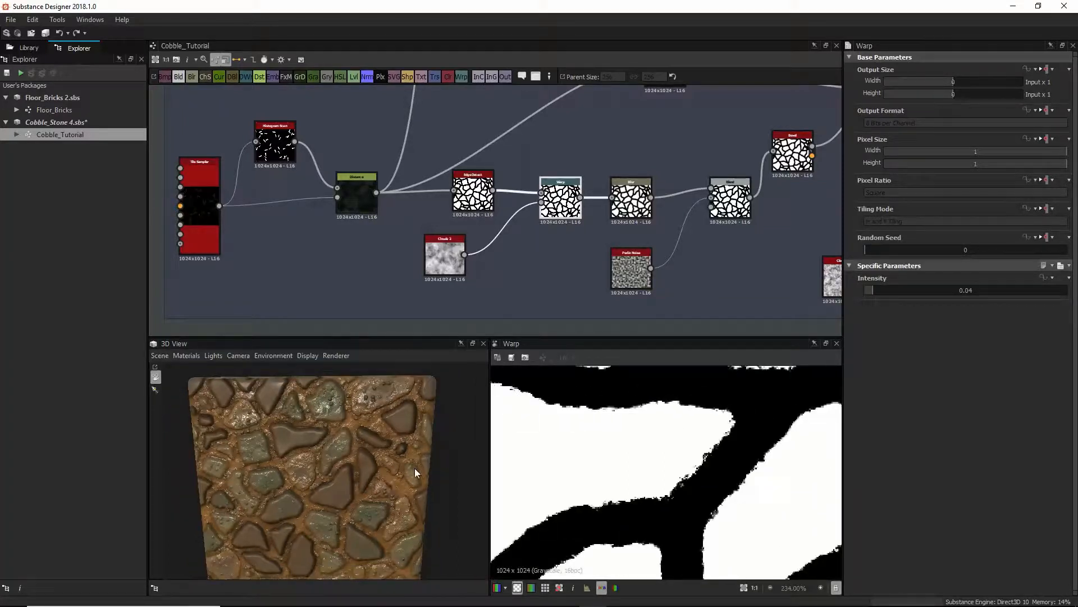
double_click(651, 211)
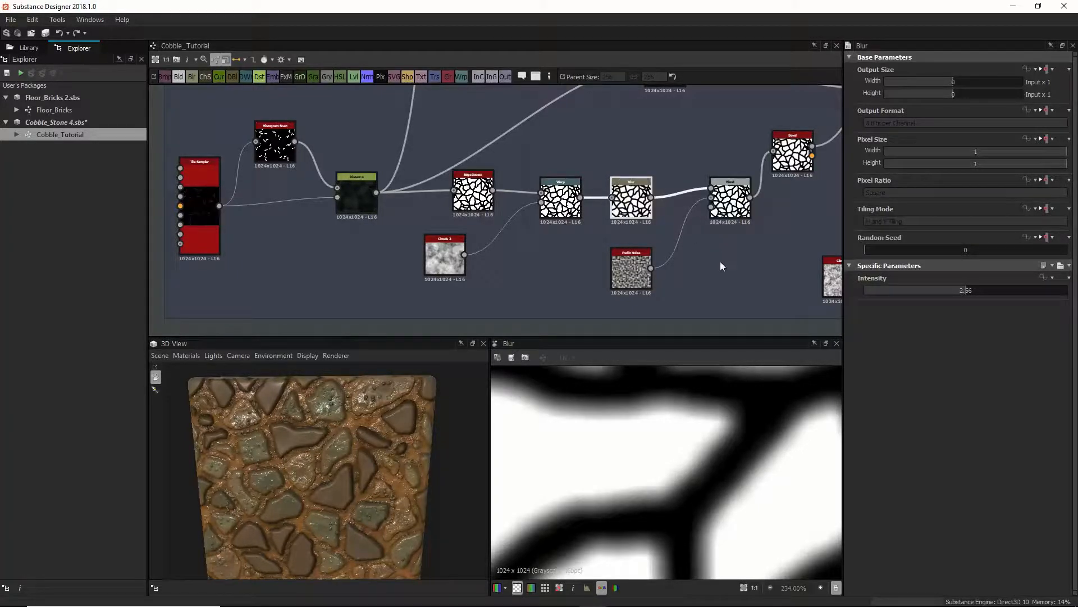
View the Bevel node's height output, and compare it with the Blur and Warp outputs in the Large rocks frame
scroll(719, 262, down, 4)
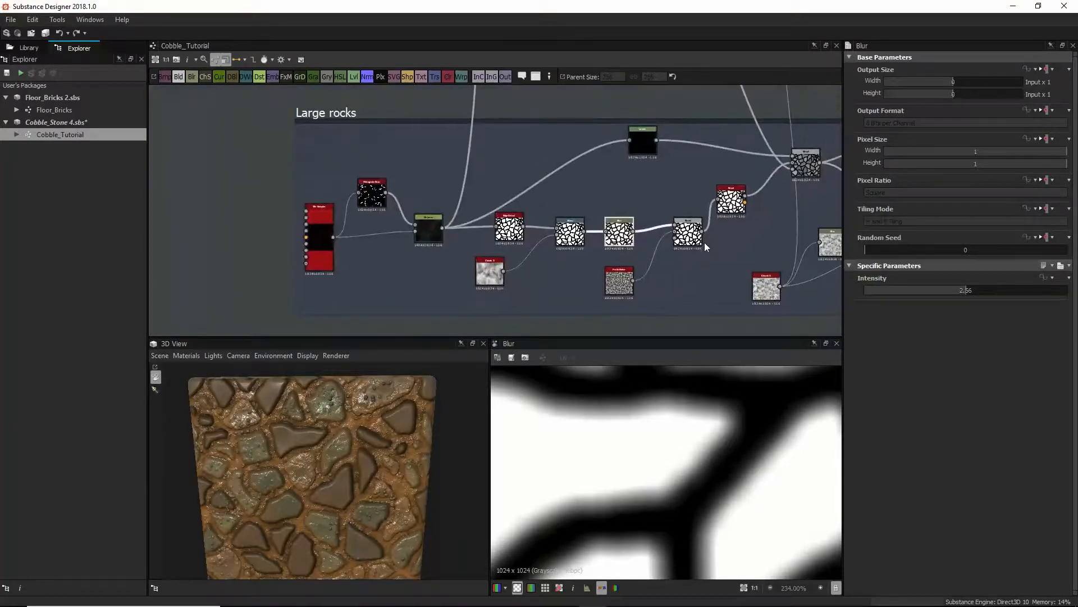
double_click(732, 200)
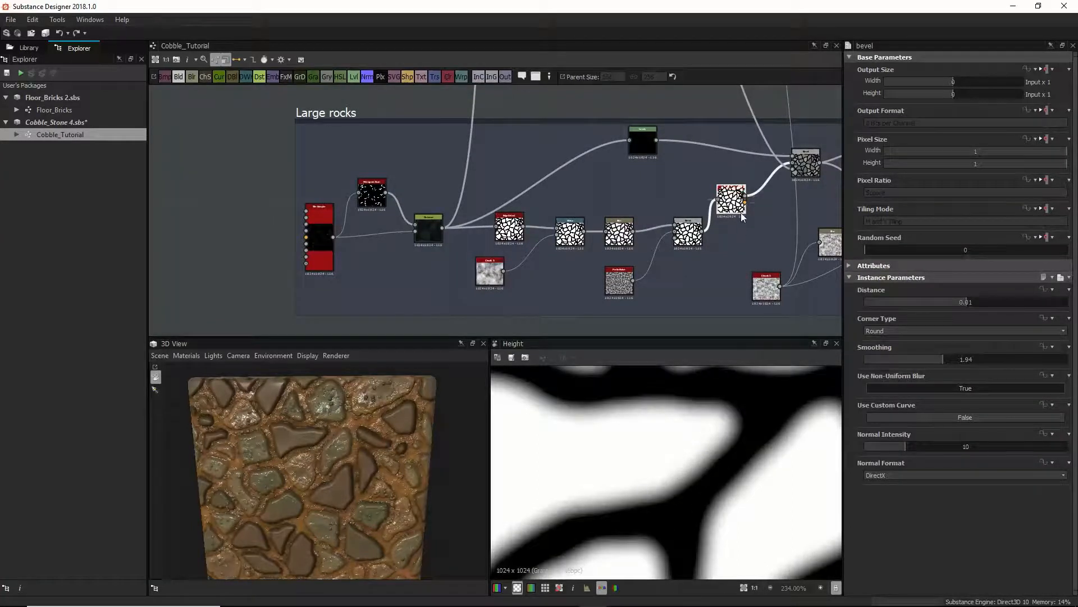
double_click(620, 233)
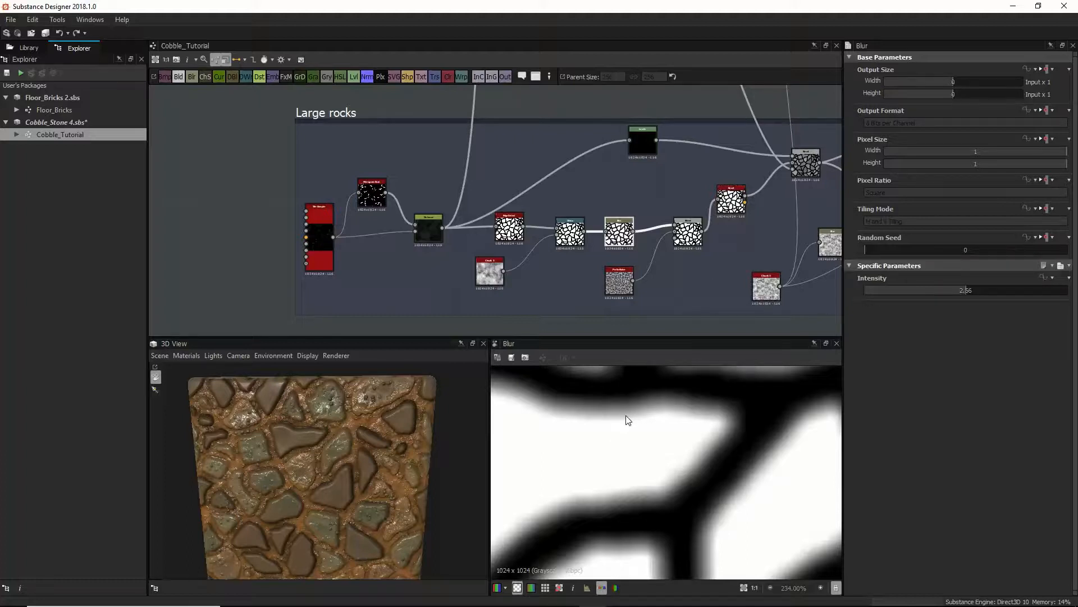
double_click(570, 232)
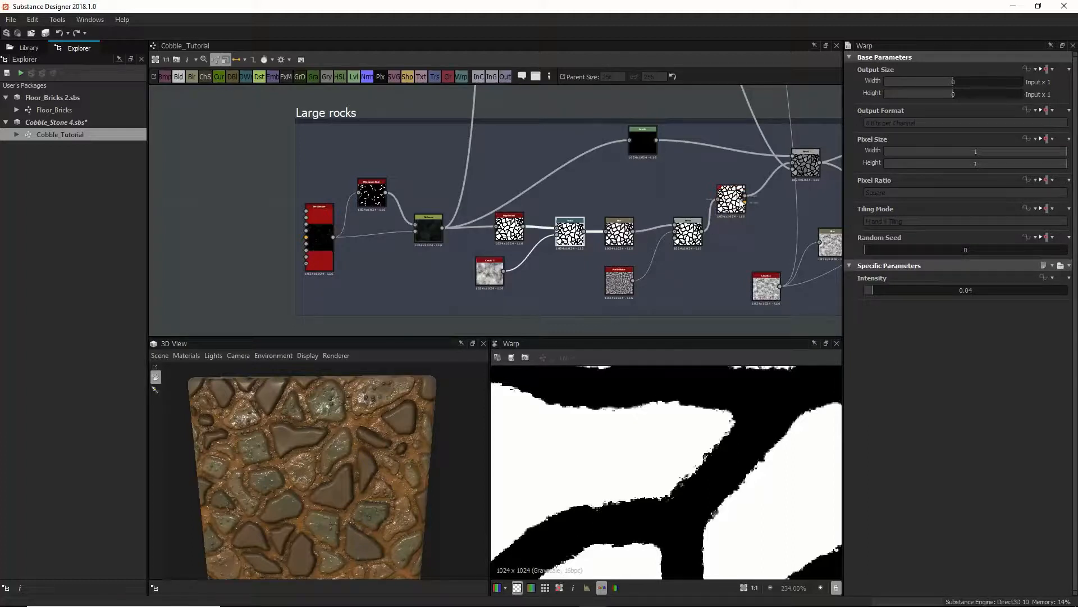
View the Perlin Noise and the Add Sub Blend it feeds, and compare the Blend's stone shapes with the Warp output
double_click(688, 230)
double_click(620, 278)
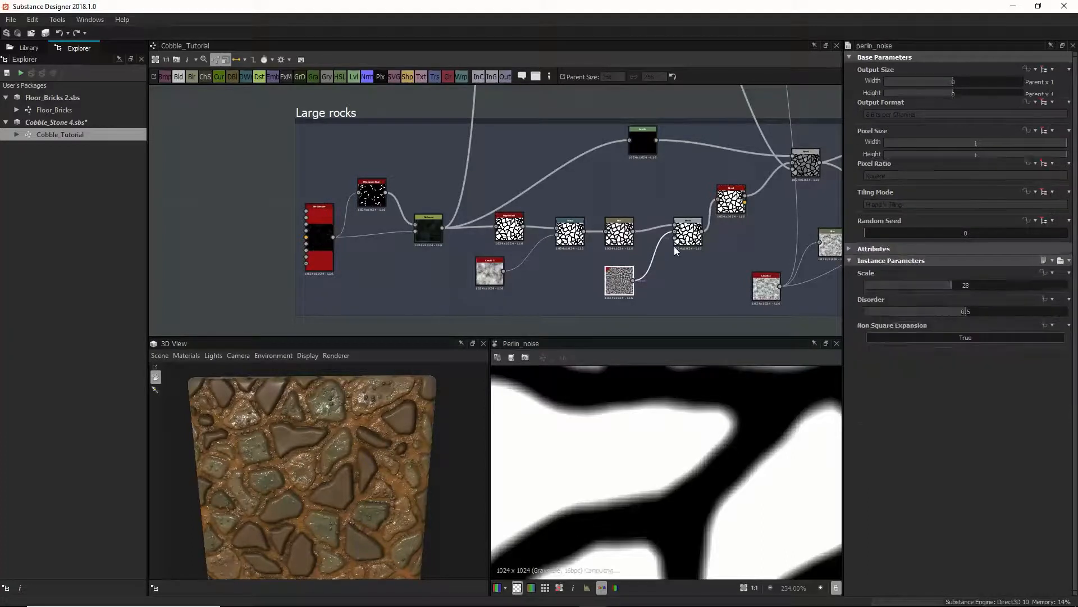
double_click(695, 238)
double_click(620, 279)
scroll(660, 419, down, 10)
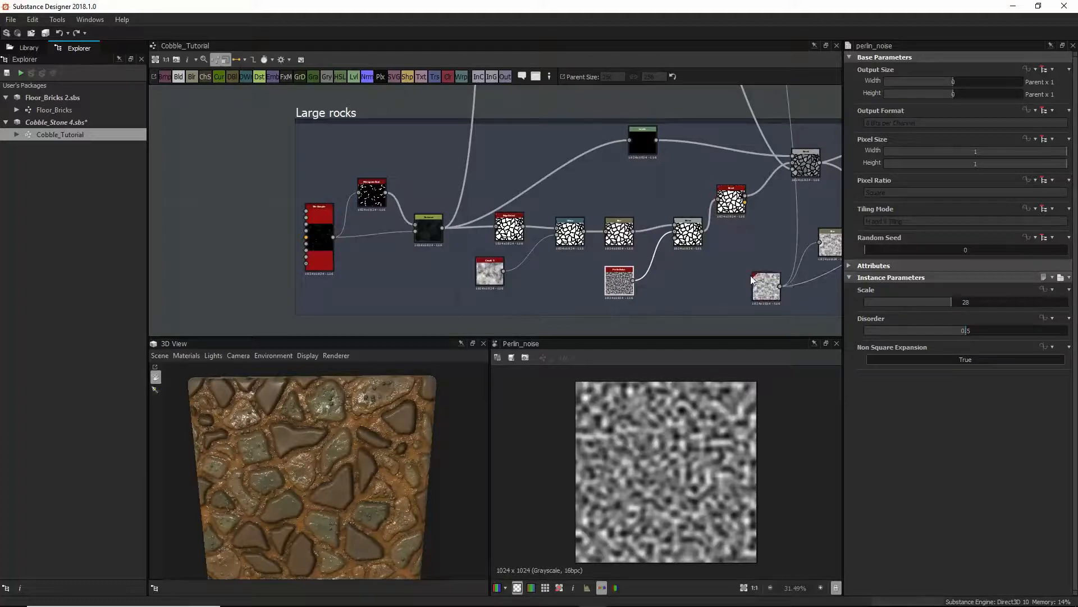
double_click(688, 233)
scroll(706, 438, up, 3)
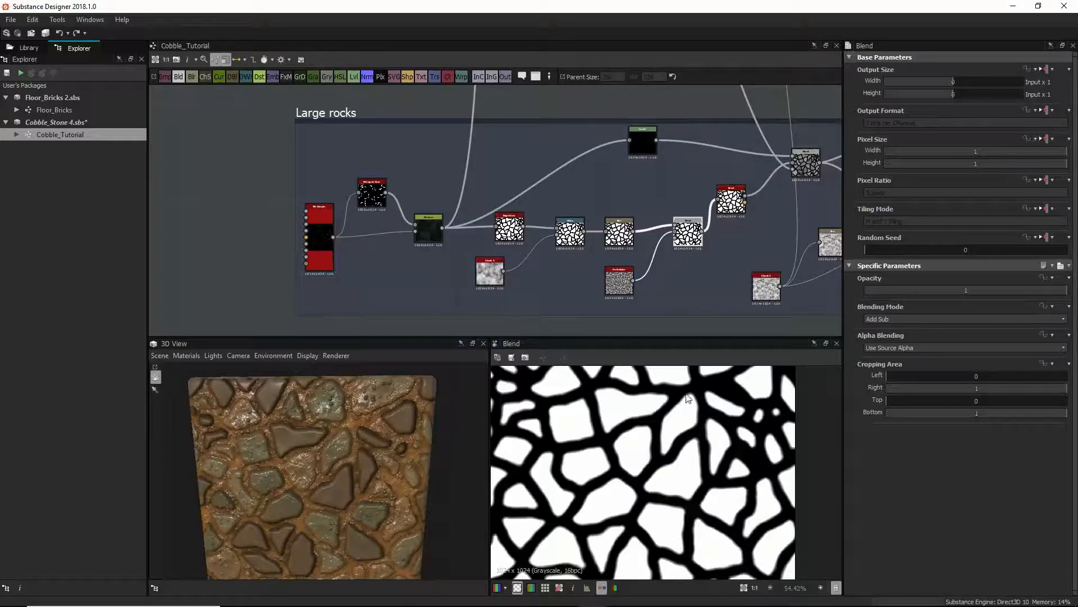
click(578, 236)
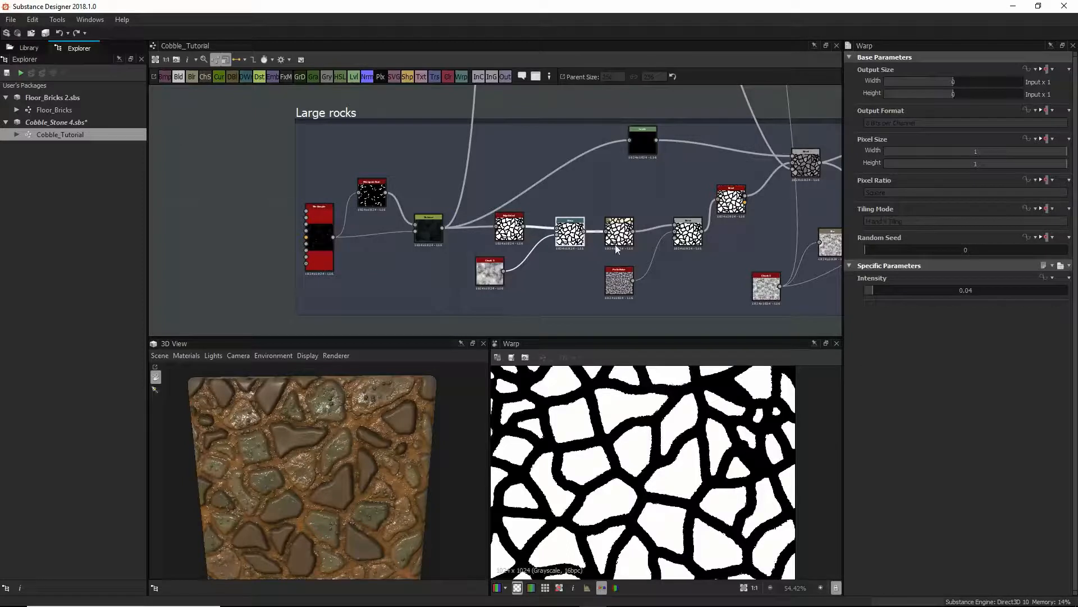
click(688, 230)
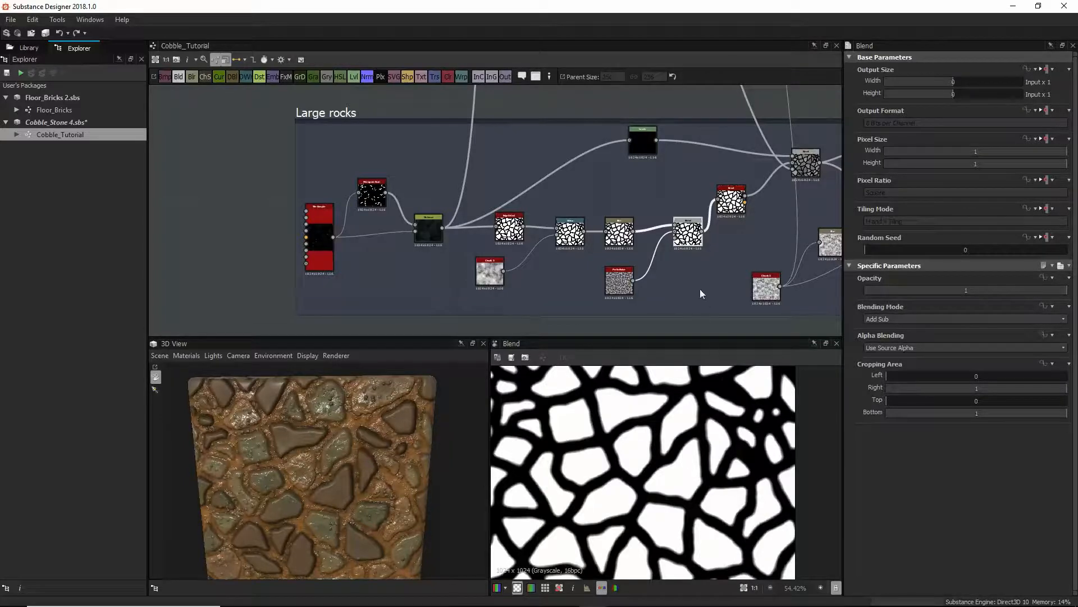
Try a Scale of 53 on the Perlin Noise node and undo the change
click(619, 281)
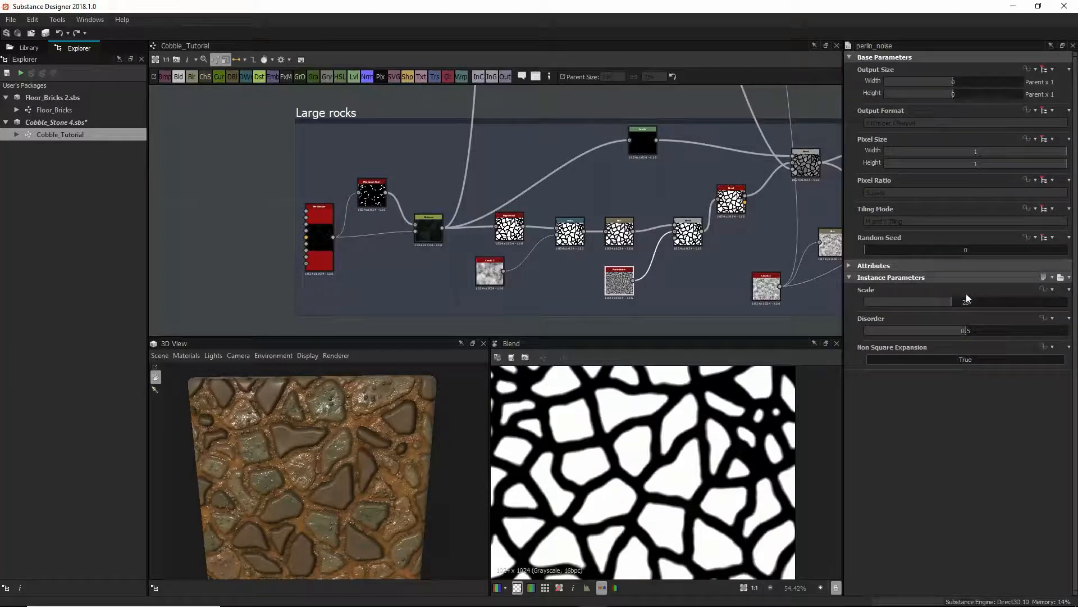
drag(949, 302, 1032, 313)
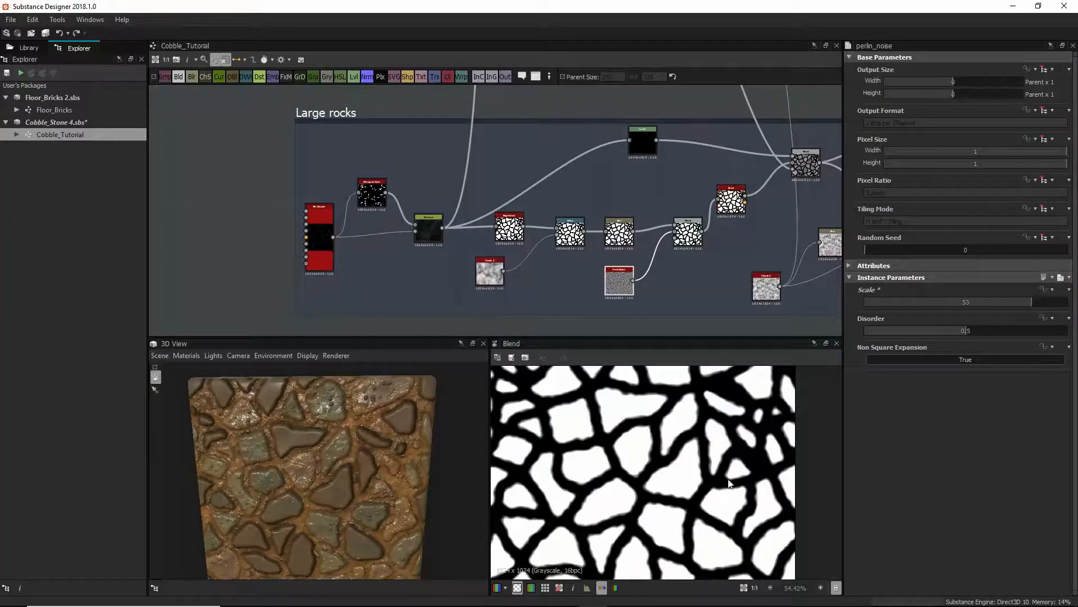
key(ctrl+z)
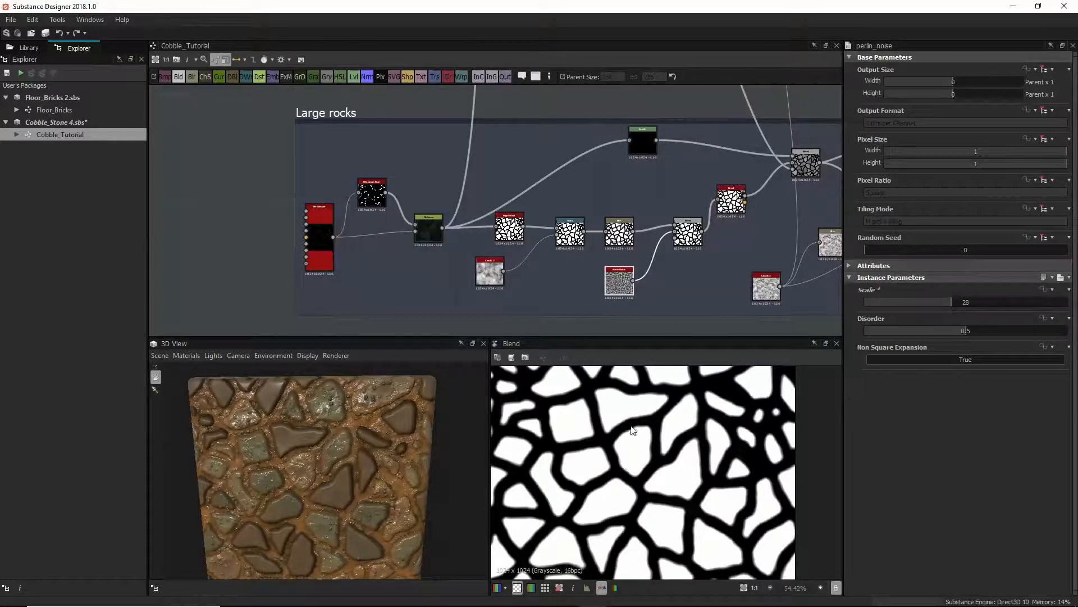
View the Blur node's output up close and check the Perlin Noise node's parameters
click(623, 226)
double_click(617, 226)
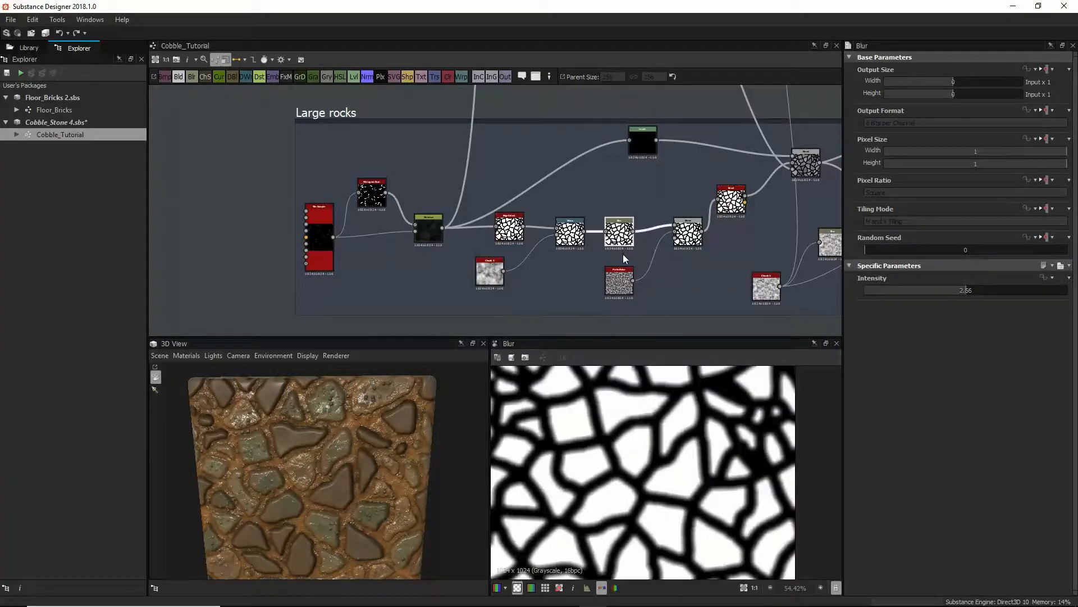
click(624, 289)
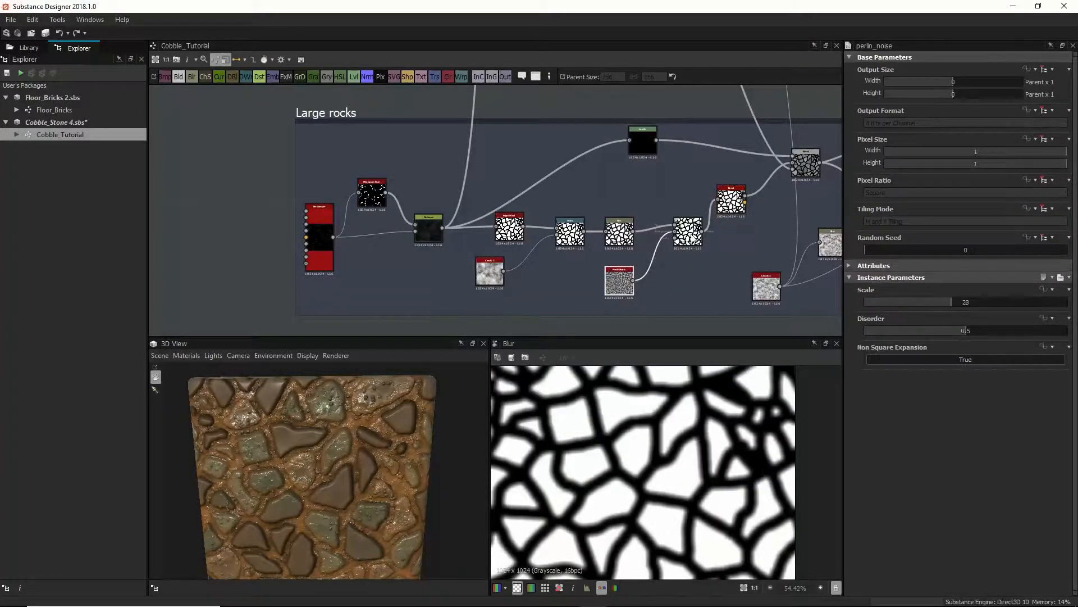
click(624, 226)
scroll(682, 412, up, 4)
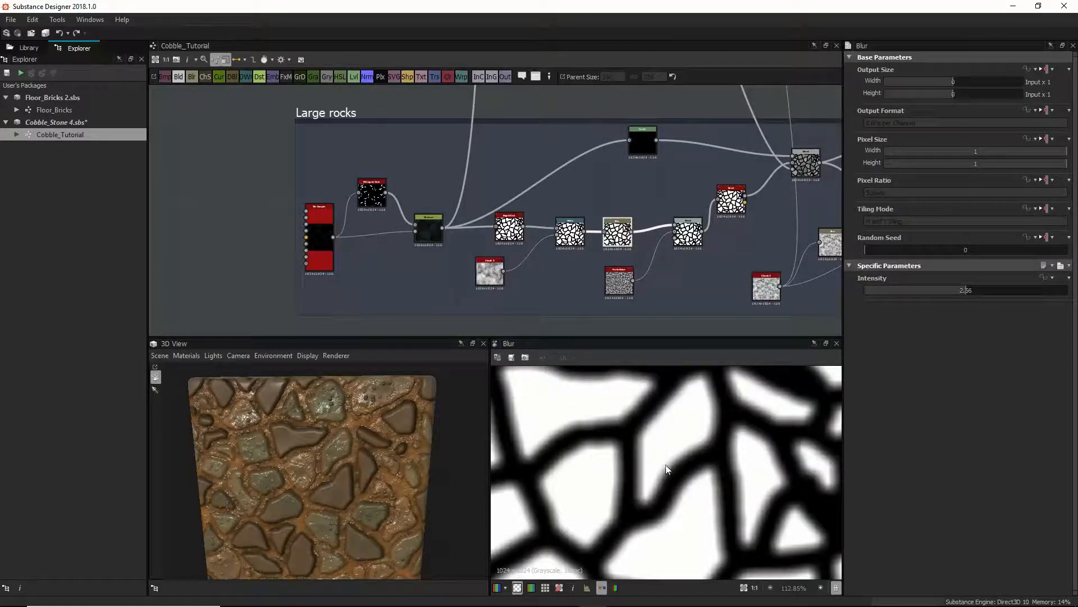
Compare the Bevel node's height output with the output of the Add Sub Blend that feeds it
click(655, 225)
middle_drag(709, 197, 618, 261)
click(670, 259)
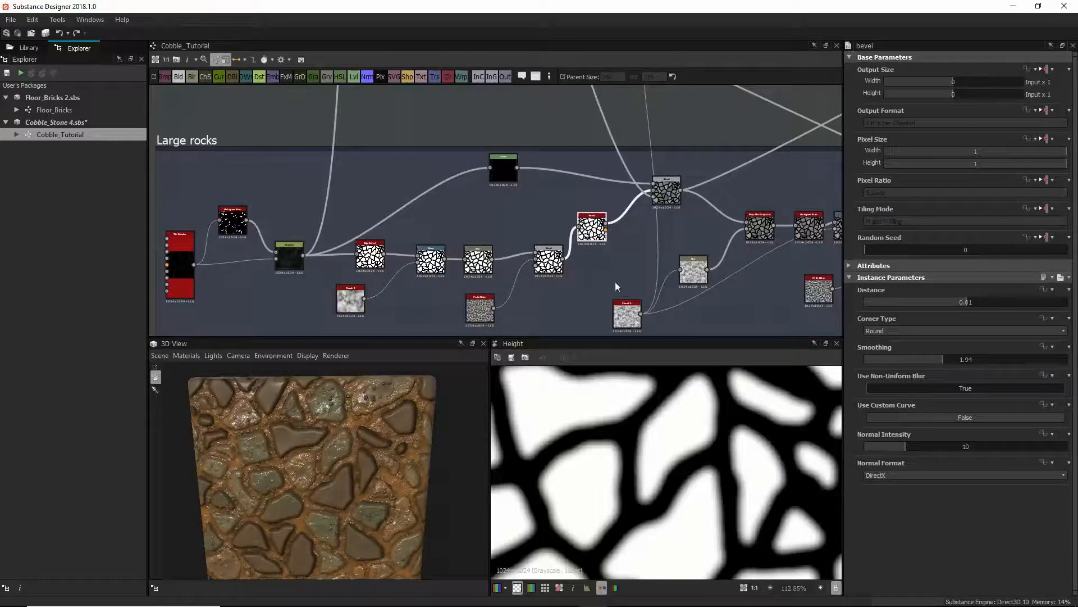
click(549, 260)
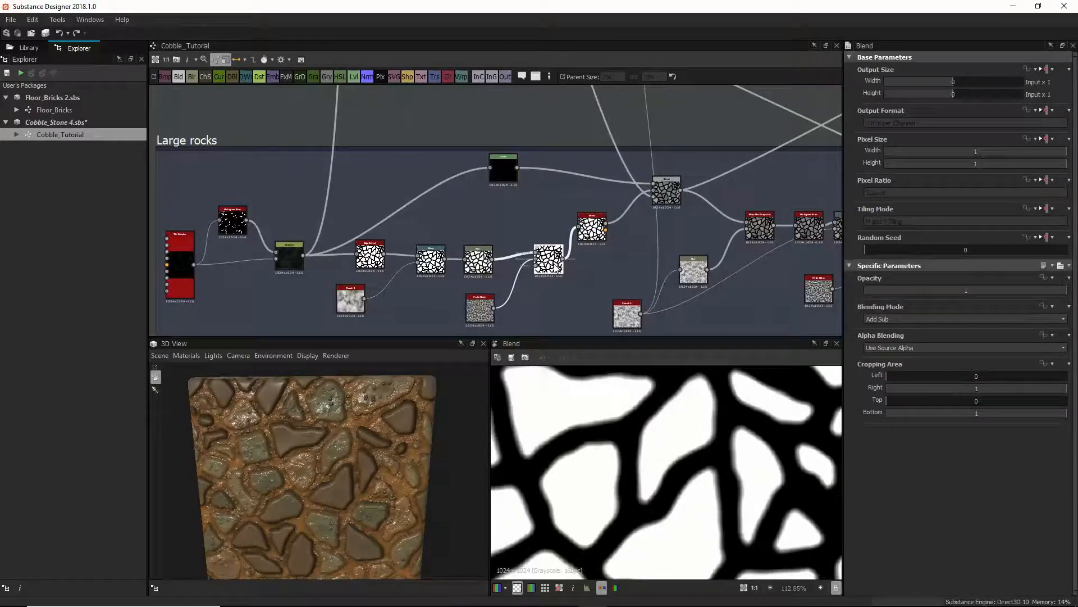
Try a larger Distance on the Bevel node, inspect the stones on the 3D model, and set the Distance back to 0.01
click(592, 226)
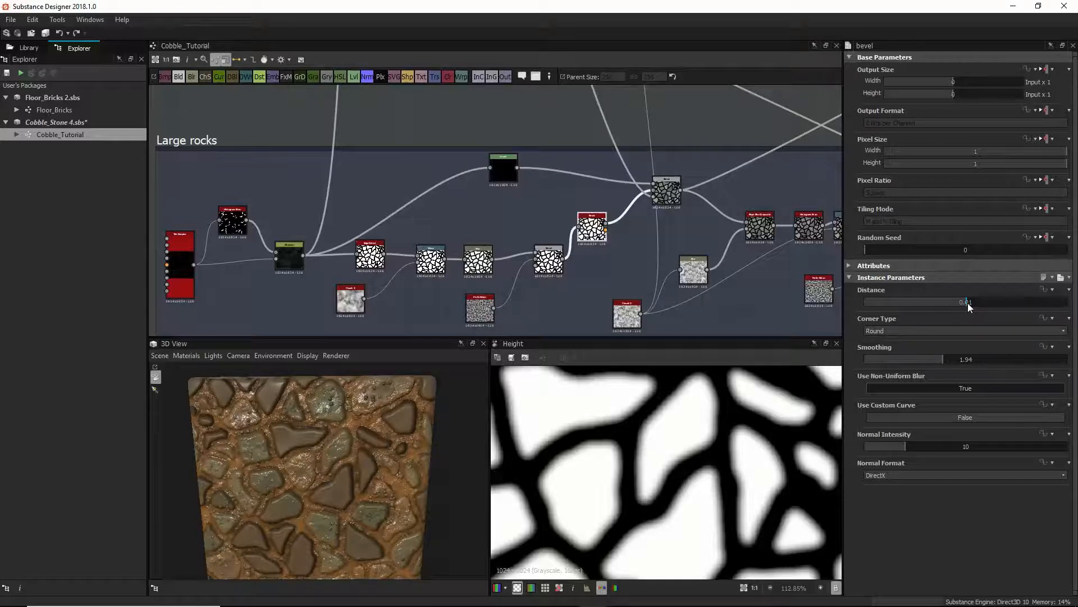
drag(967, 303, 970, 302)
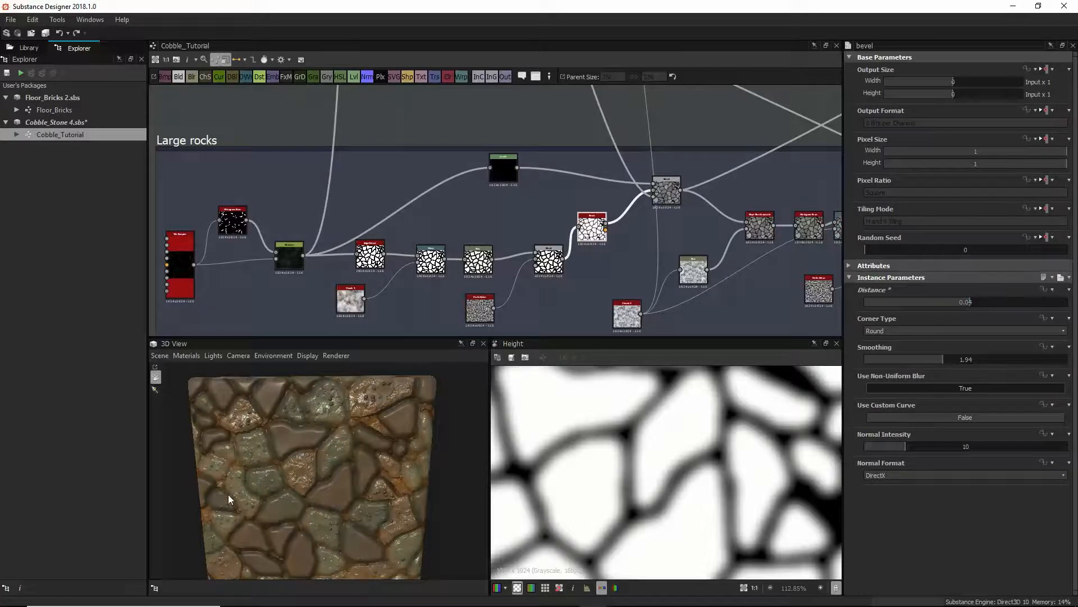
drag(228, 494, 304, 446)
scroll(312, 452, up, 5)
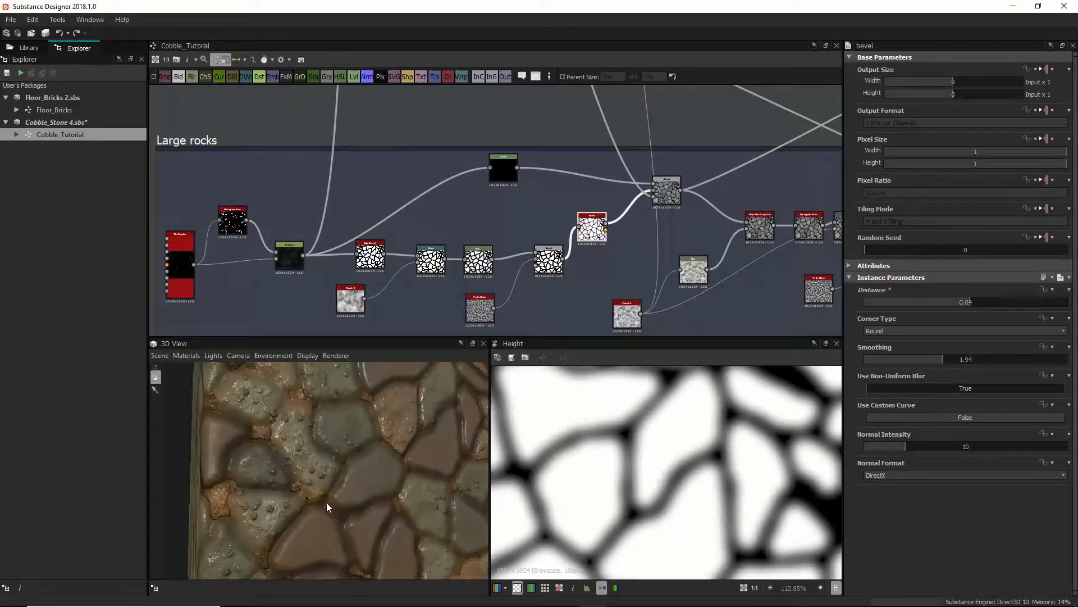
drag(328, 498, 360, 484)
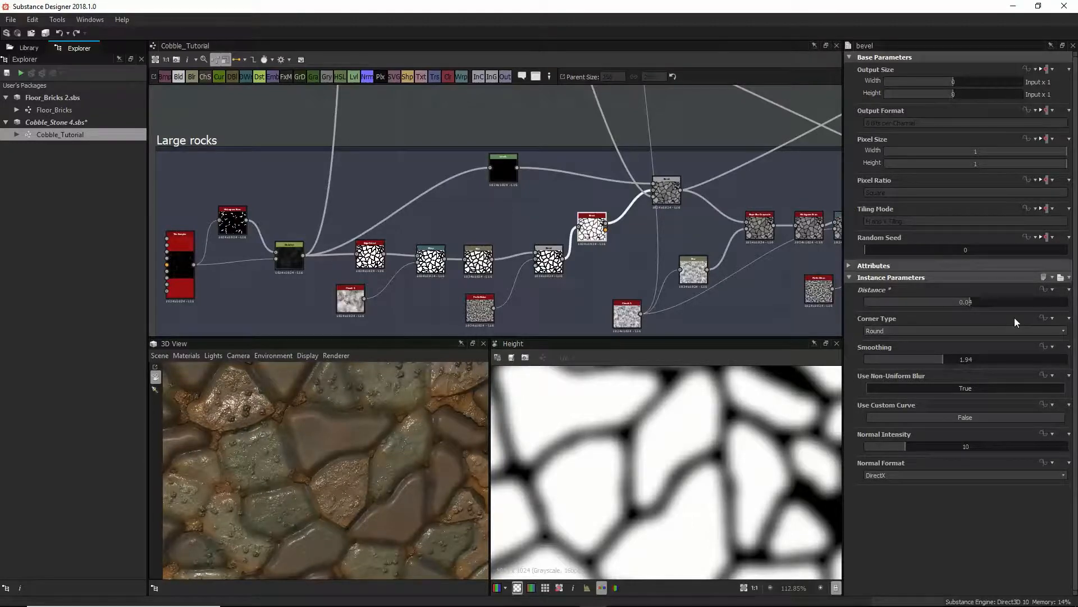
drag(967, 305, 960, 320)
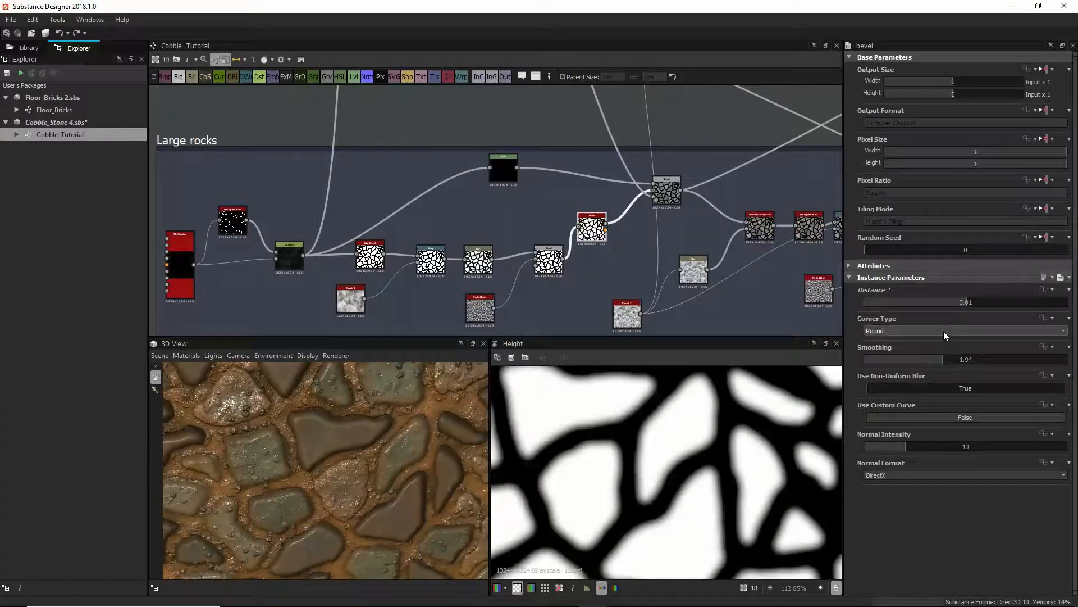
Try the Angular Corner Type on the Bevel node and switch it back to Round
click(944, 332)
click(937, 348)
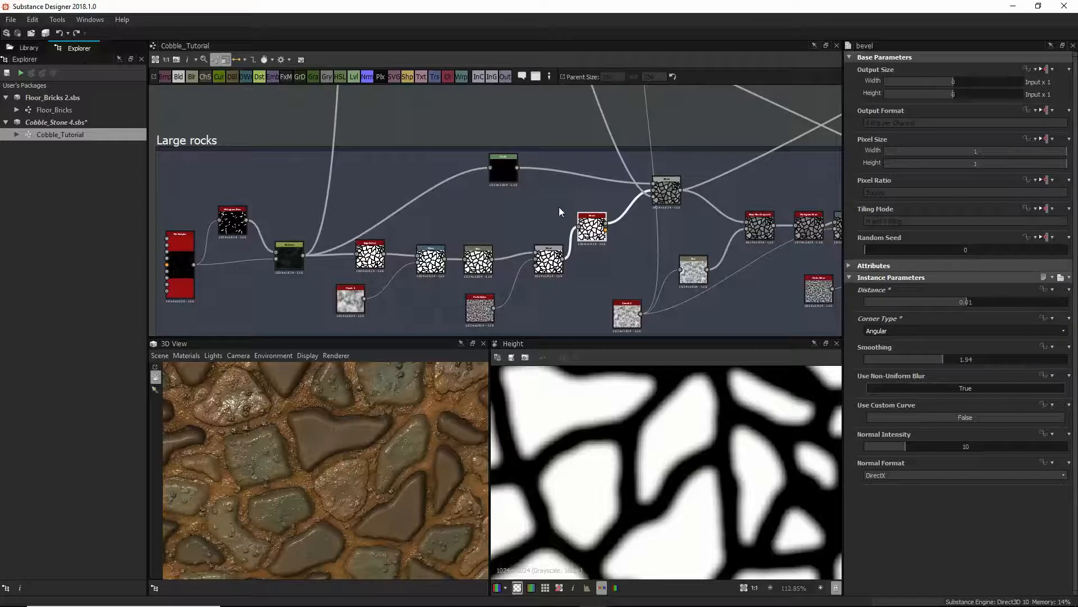
click(933, 331)
click(924, 326)
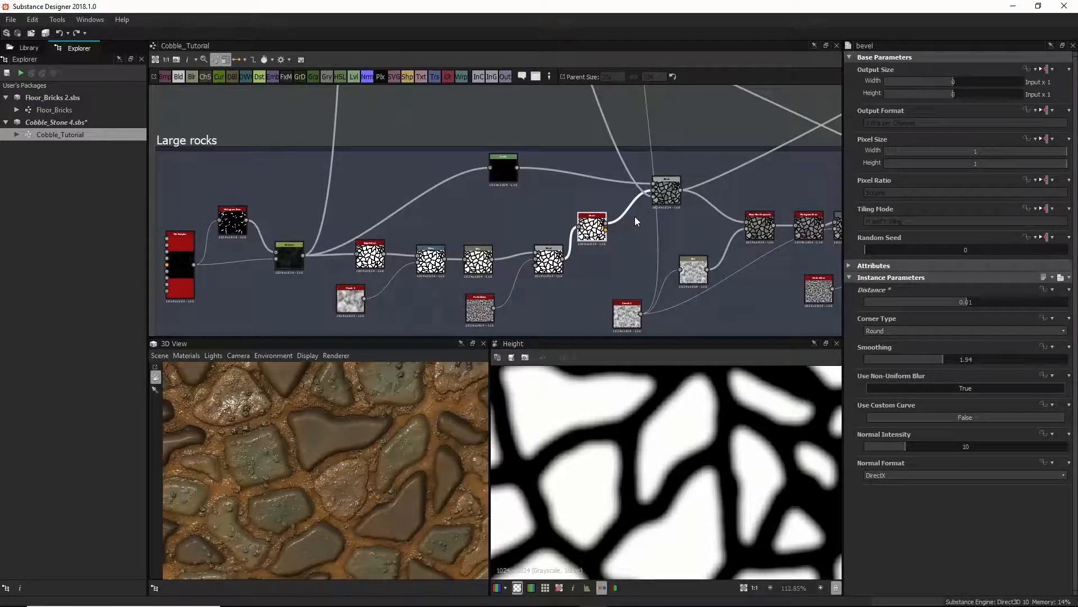
View the whole output of the Multiply Blend node that combines the Bevel and Levels nodes
click(663, 193)
scroll(673, 421, down, 4)
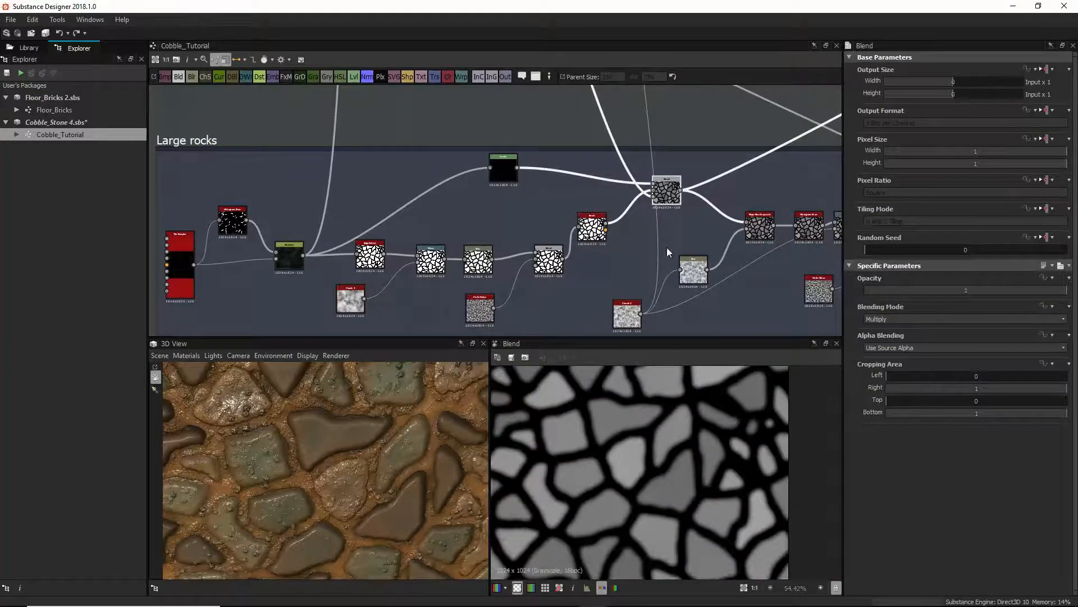
scroll(652, 497, down, 4)
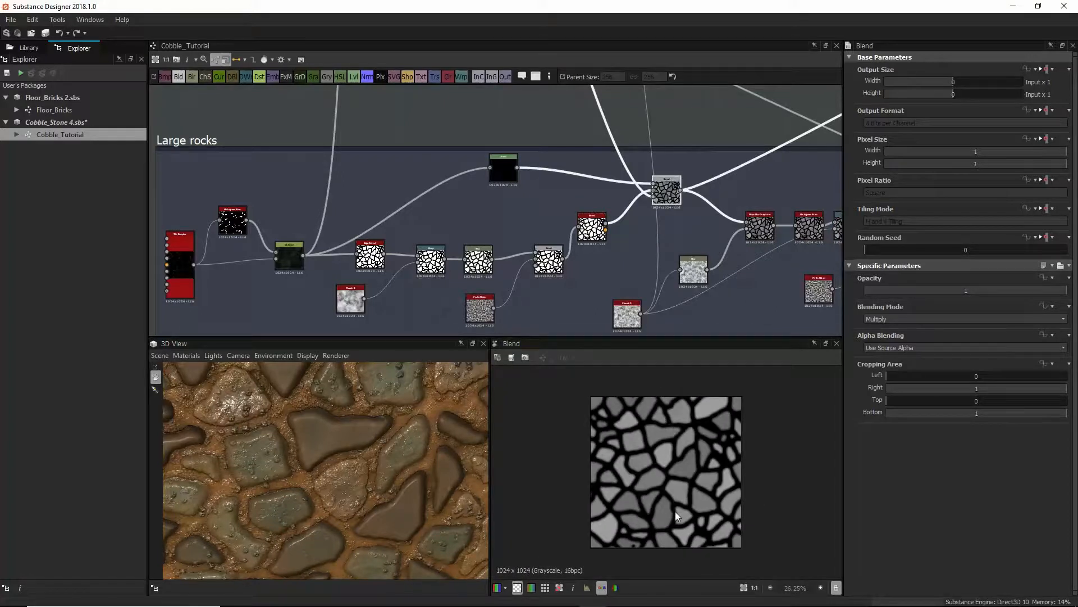
scroll(646, 494, up, 1)
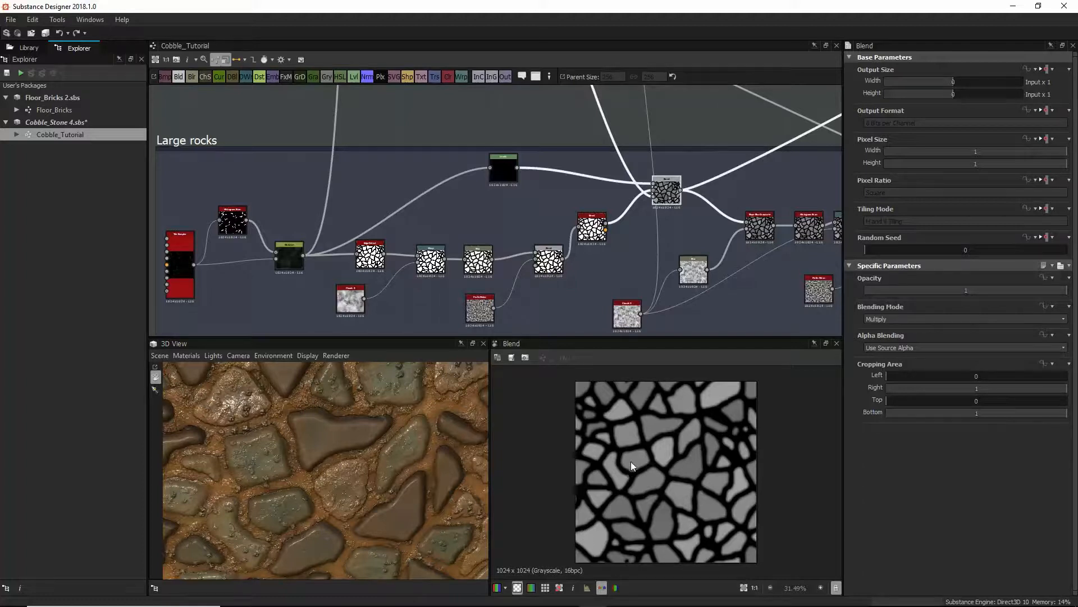
View the Levels node that feeds the Multiply Blend, and compare it with its source Distance node
double_click(501, 163)
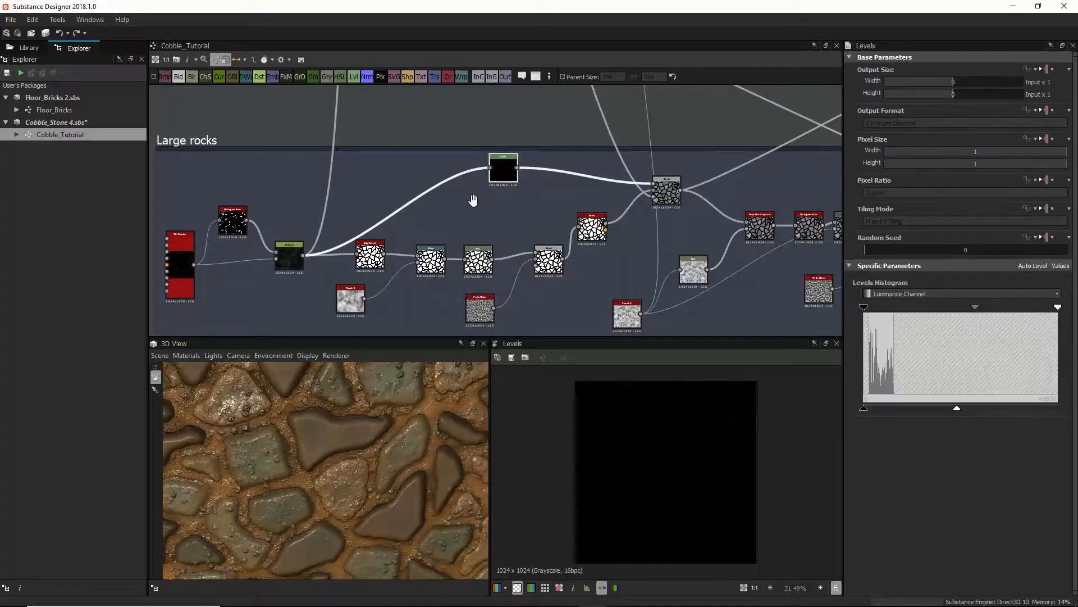
middle_drag(474, 200, 528, 202)
double_click(341, 258)
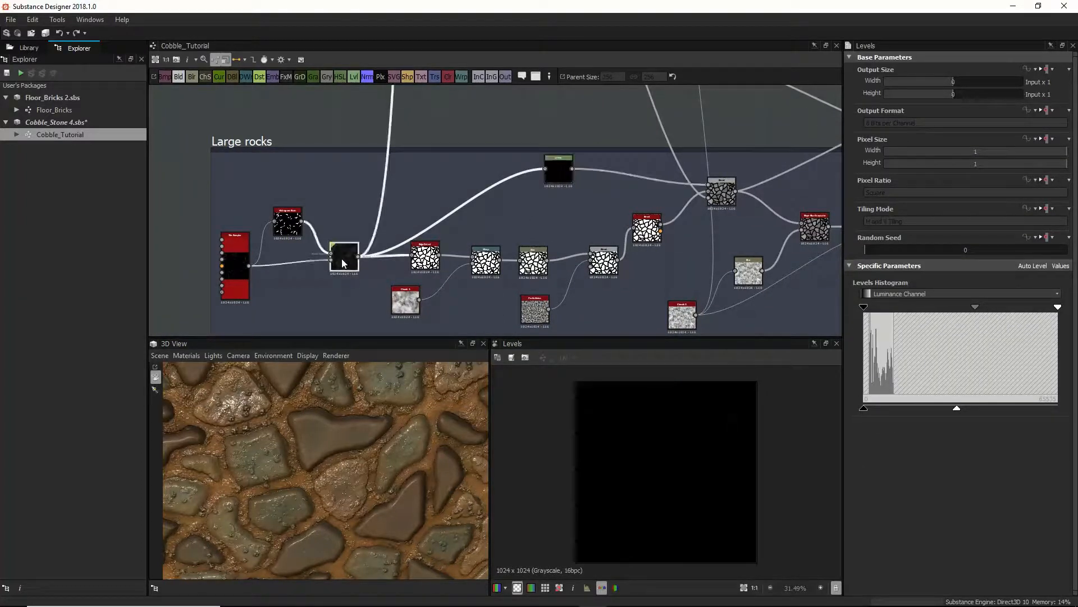
double_click(552, 166)
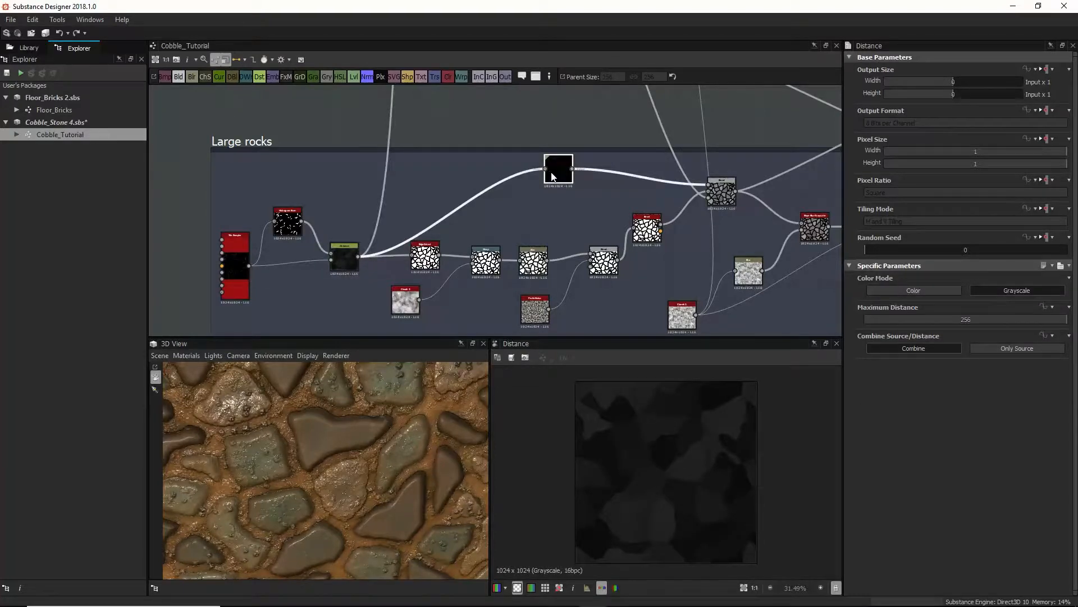
Try the maximum output white level on the Levels node feeding the Multiply Blend, and bring it back to about half
double_click(729, 192)
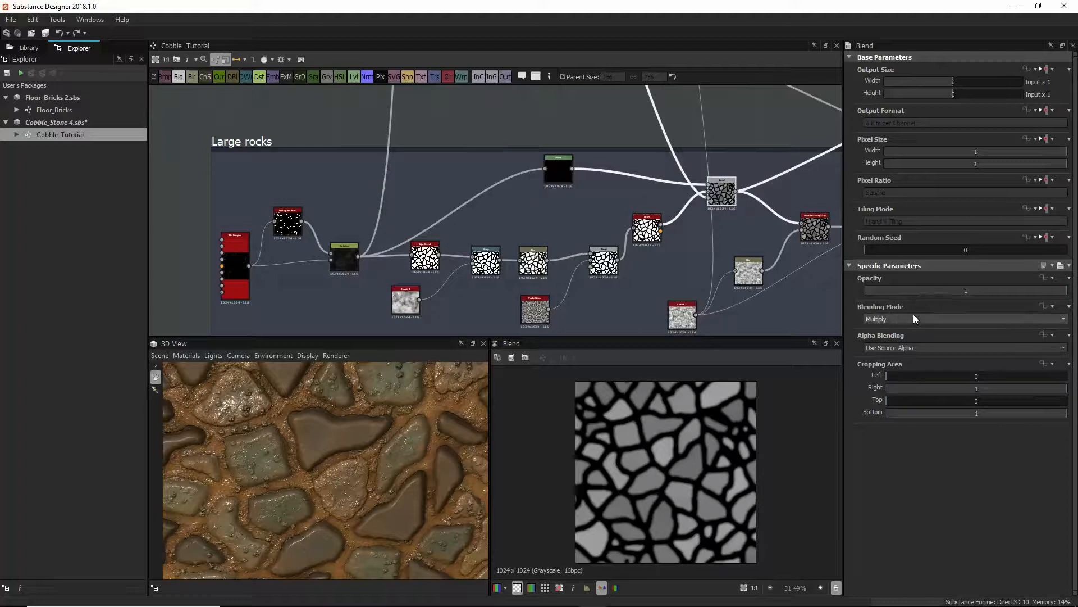
click(555, 165)
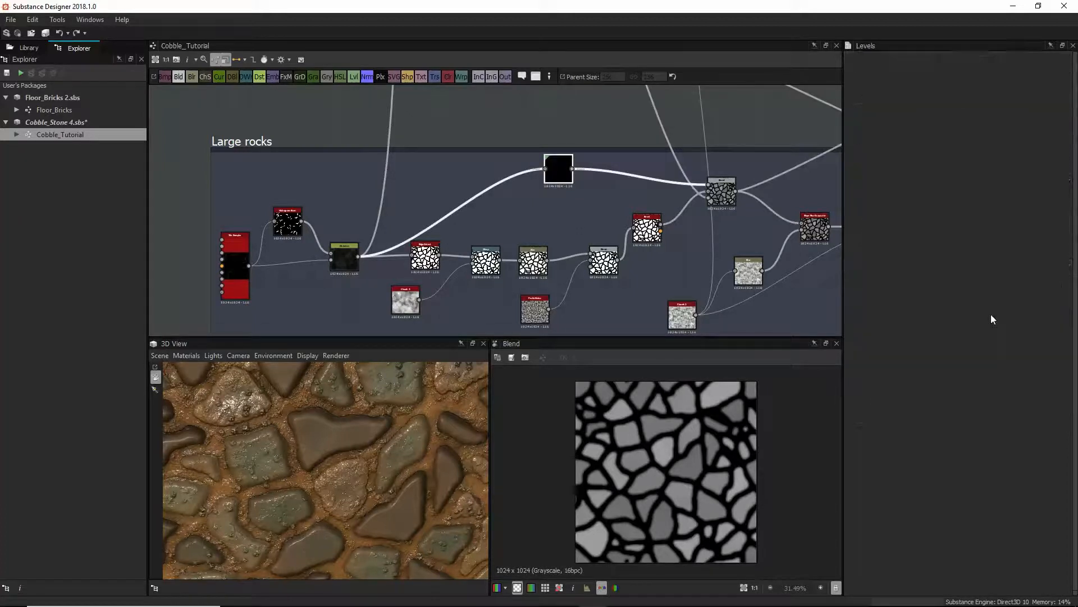
drag(957, 409, 1038, 414)
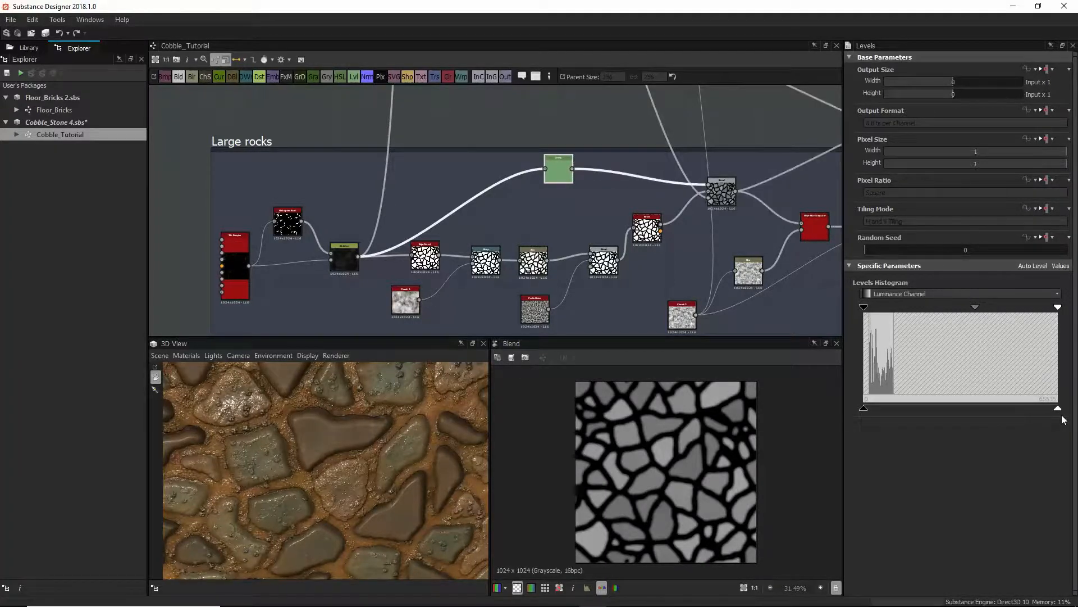
mouse_move(958, 419)
mouse_down()
mouse_move(914, 420)
mouse_move(962, 424)
mouse_up()
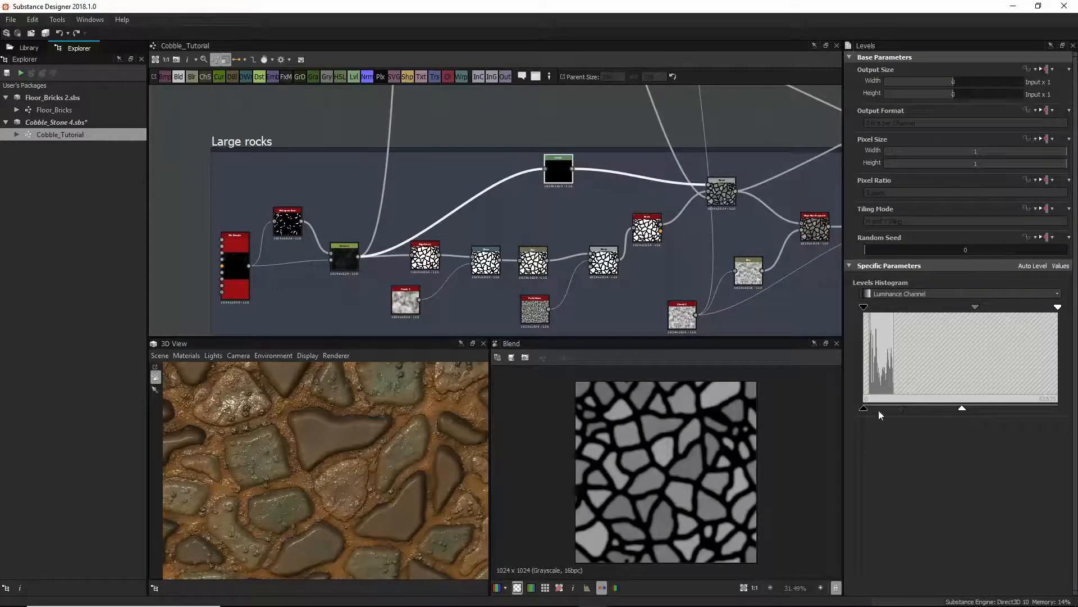
Raise the Levels node's output white level to the maximum, shift its input midtone slightly towards white, and inspect the stones on the 3D model
click(709, 191)
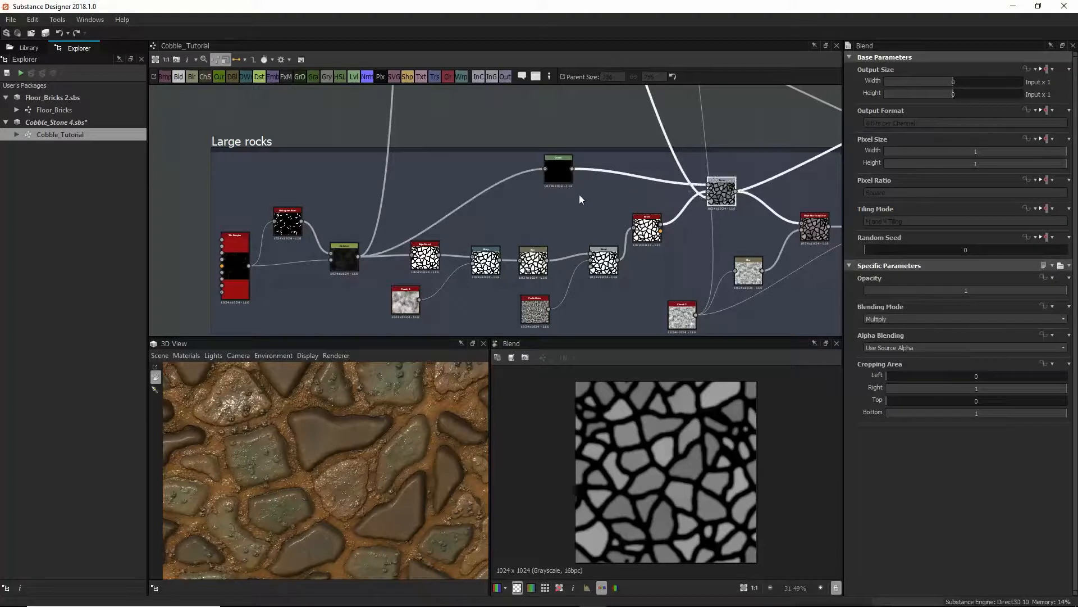
click(568, 177)
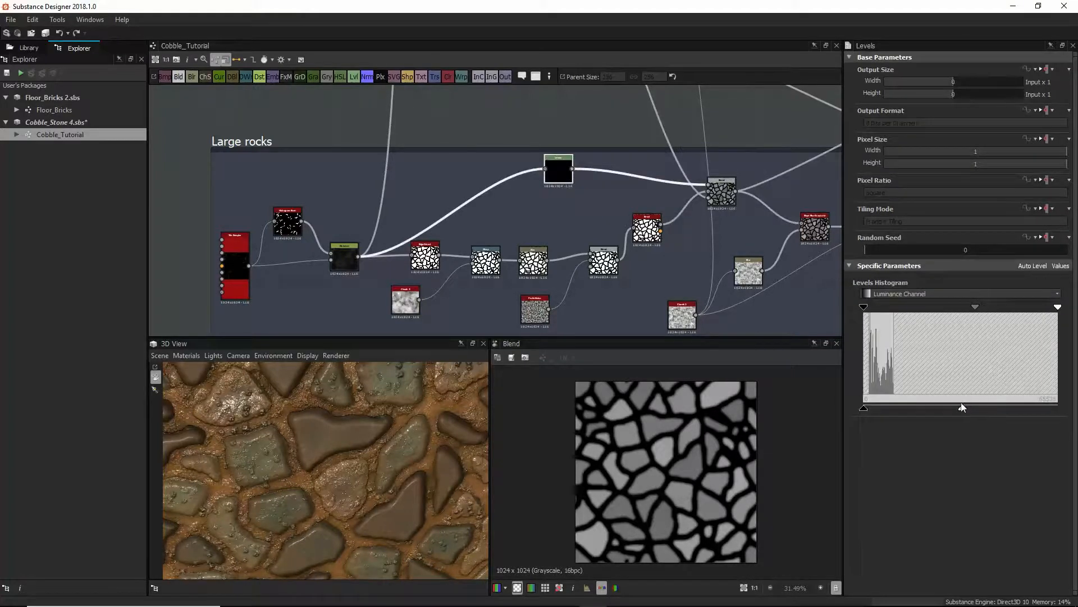
drag(967, 411, 1070, 415)
mouse_move(973, 306)
mouse_down()
mouse_move(894, 307)
mouse_move(986, 309)
mouse_up()
mouse_move(396, 410)
mouse_down()
mouse_move(356, 440)
mouse_move(258, 427)
mouse_move(304, 429)
mouse_move(378, 410)
mouse_up()
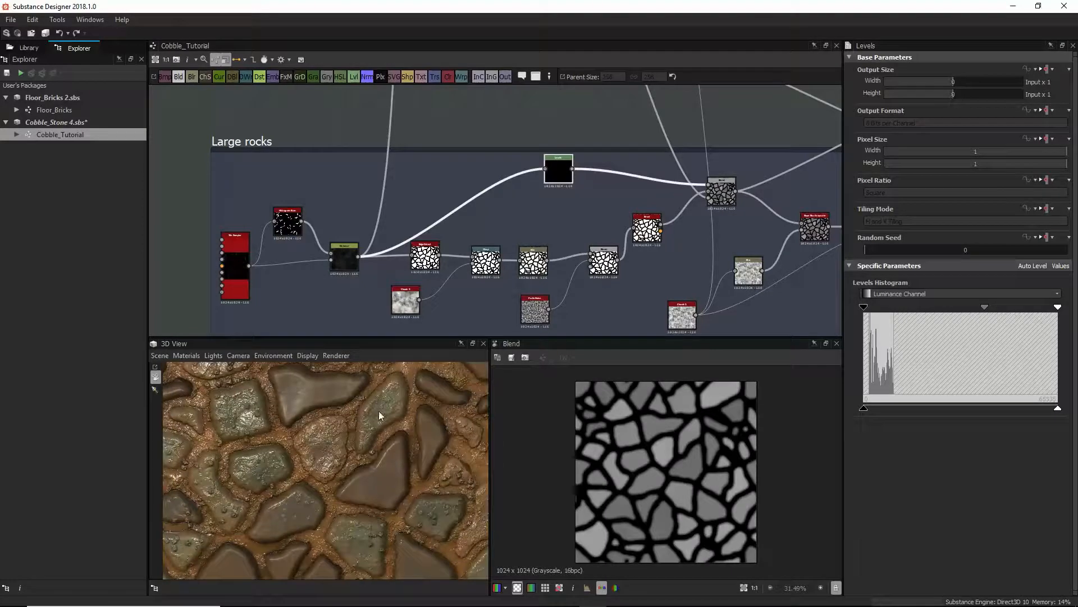
drag(342, 451, 456, 468)
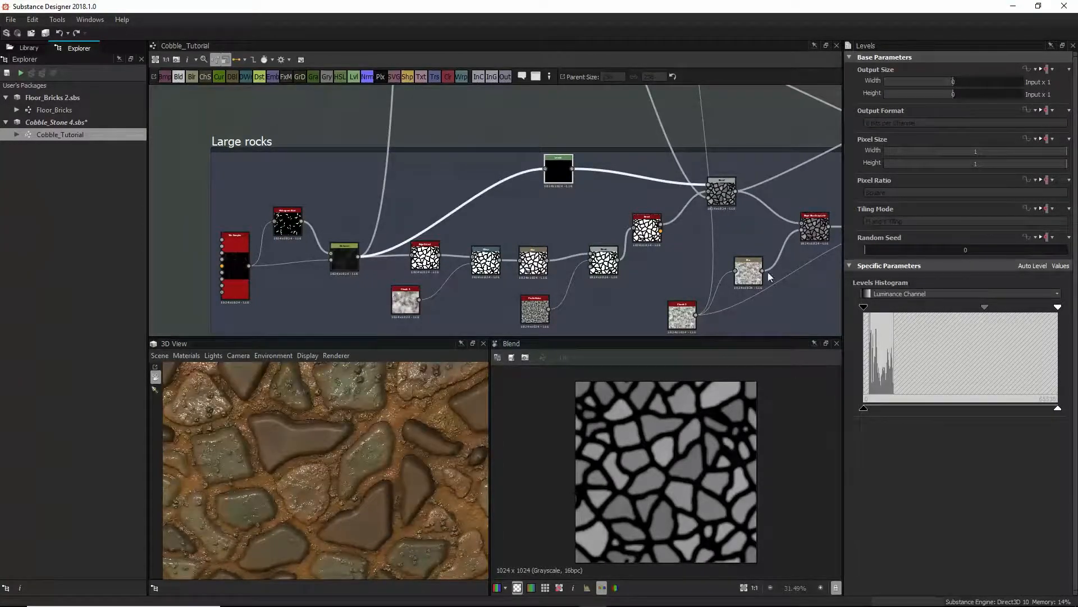
View the Multiply Blend node's parameters and look at the whole cobblestone material on the 3D model
click(721, 198)
drag(723, 202, 721, 203)
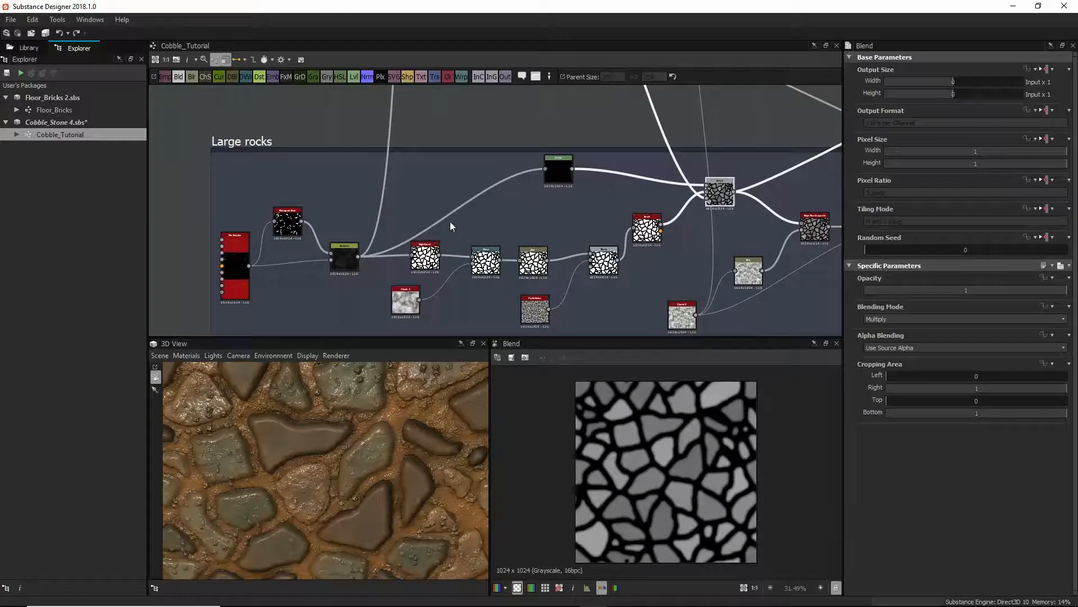
scroll(379, 481, down, 5)
drag(377, 482, 376, 452)
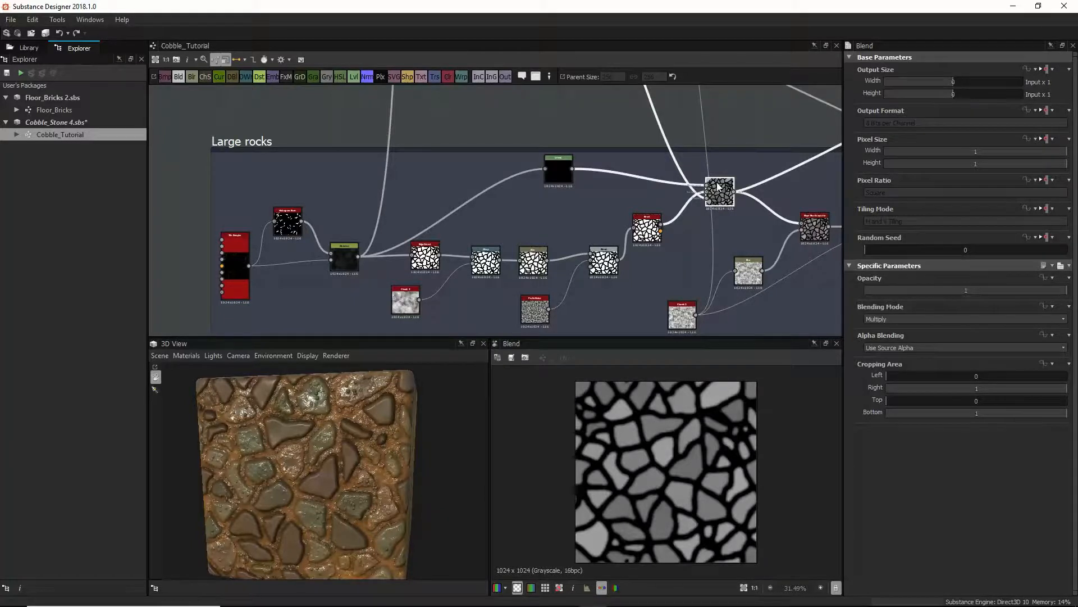
Examine the nodes and connections around the Multiply Blend node in the Large rocks frame
middle_drag(667, 261, 653, 270)
middle_drag(633, 248, 638, 247)
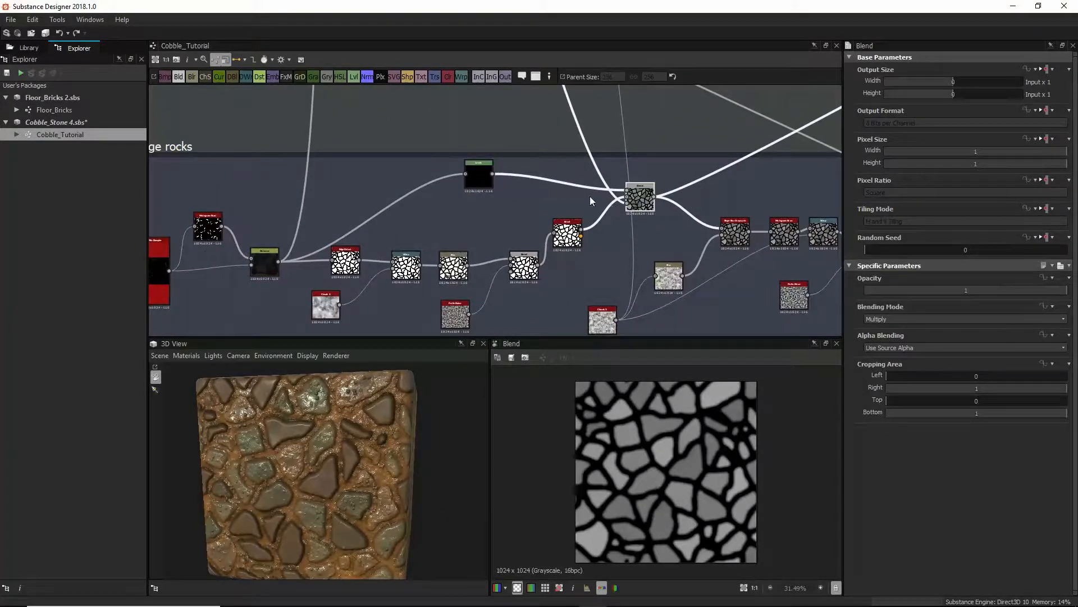
middle_drag(640, 188, 562, 202)
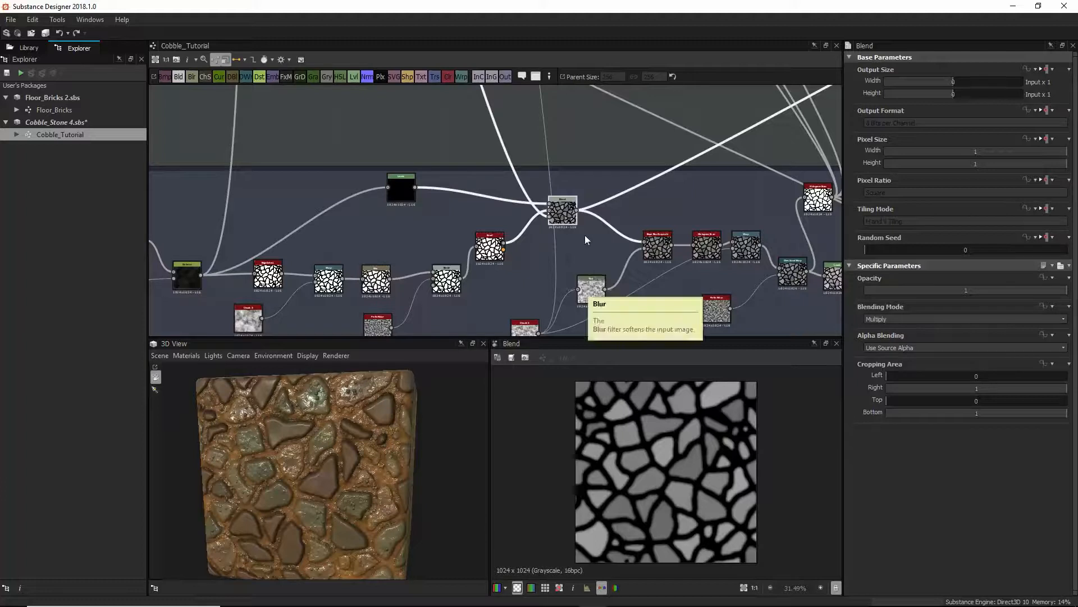
middle_drag(585, 235, 568, 220)
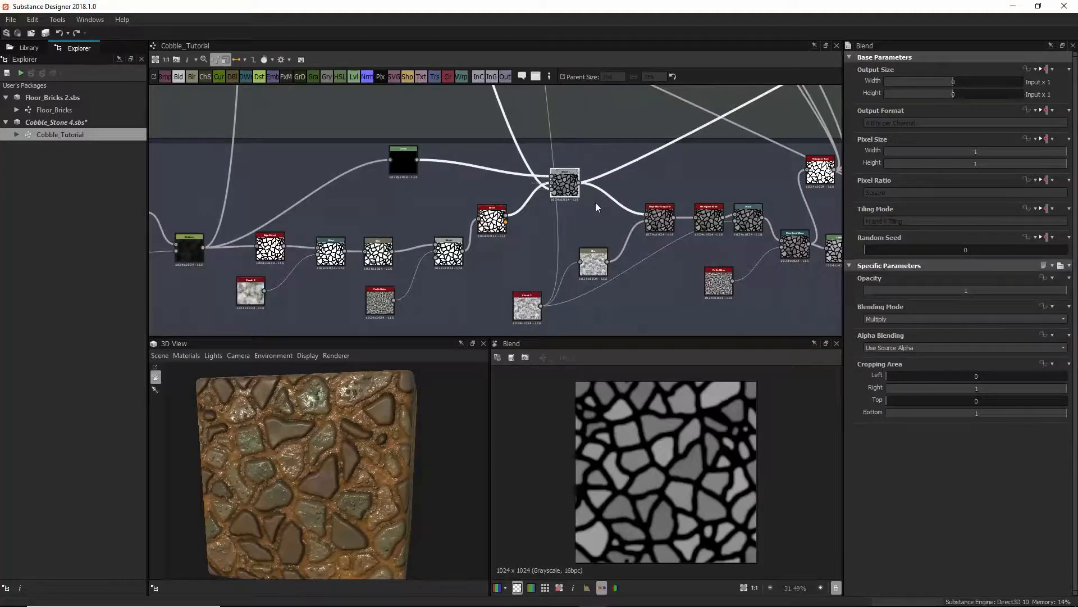
scroll(597, 207, down, 5)
scroll(570, 181, up, 4)
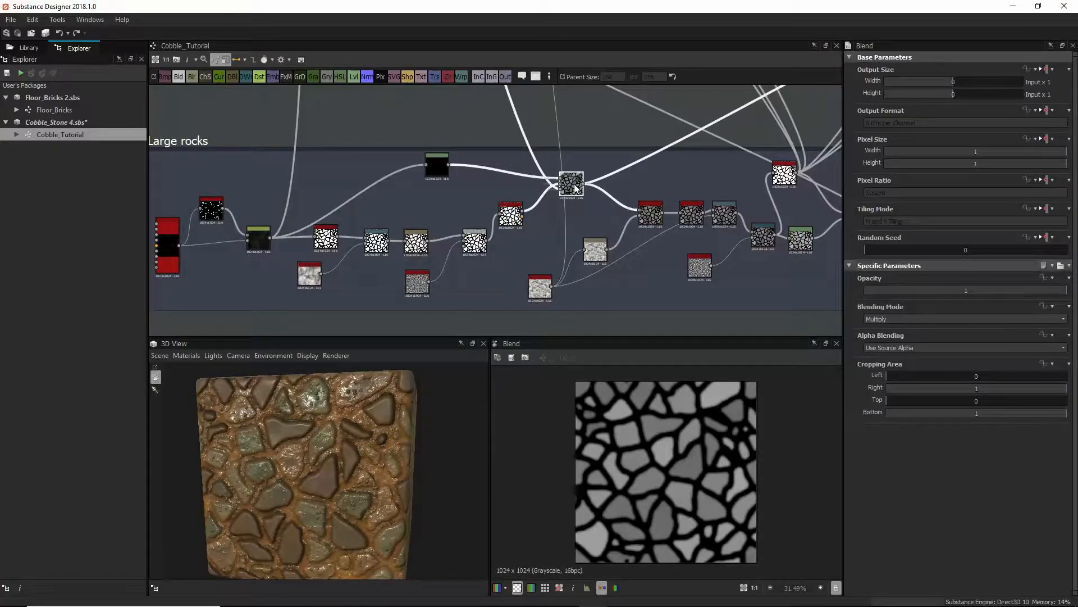
middle_drag(576, 188, 606, 216)
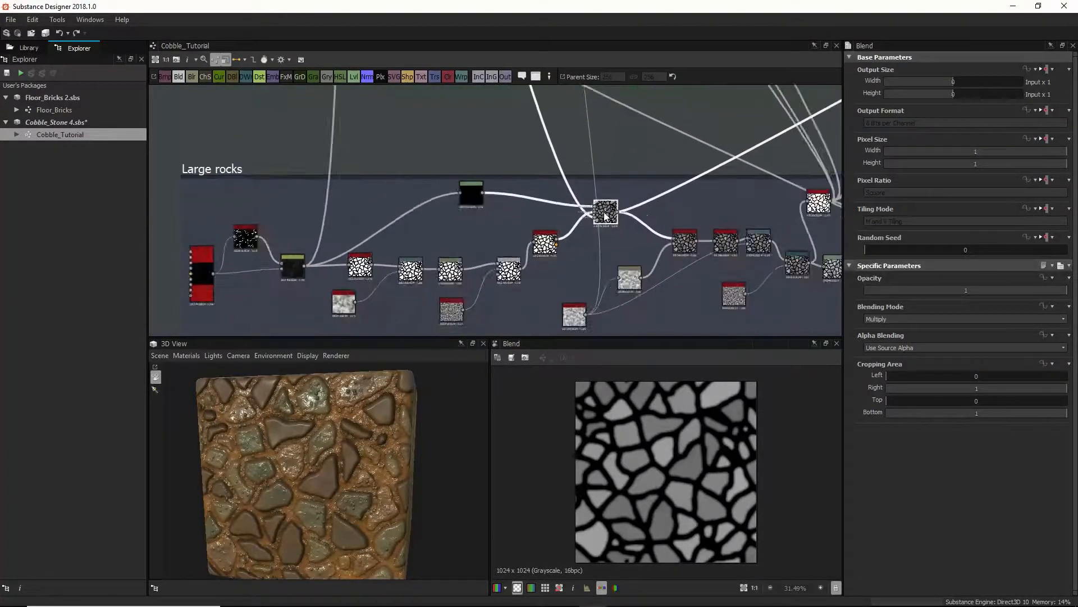
scroll(601, 217, up, 5)
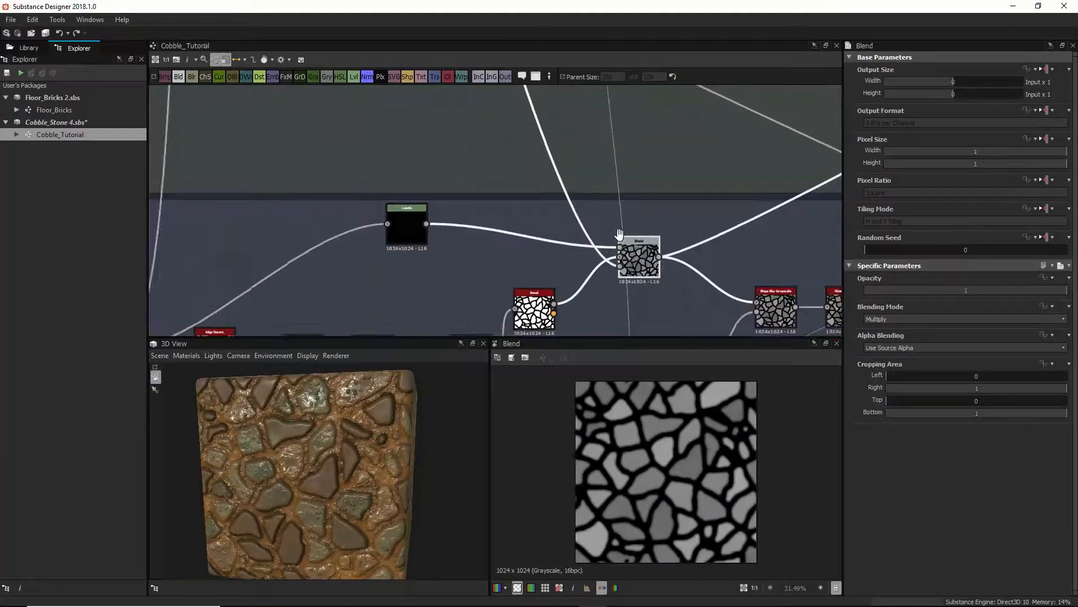
scroll(596, 174, up, 1)
scroll(595, 174, down, 7)
Trace the Large rocks Distance node's output up to the Levels node in the Masks frame and view that Levels output
middle_drag(593, 170, 637, 300)
middle_drag(561, 145, 593, 118)
middle_drag(604, 200, 578, 337)
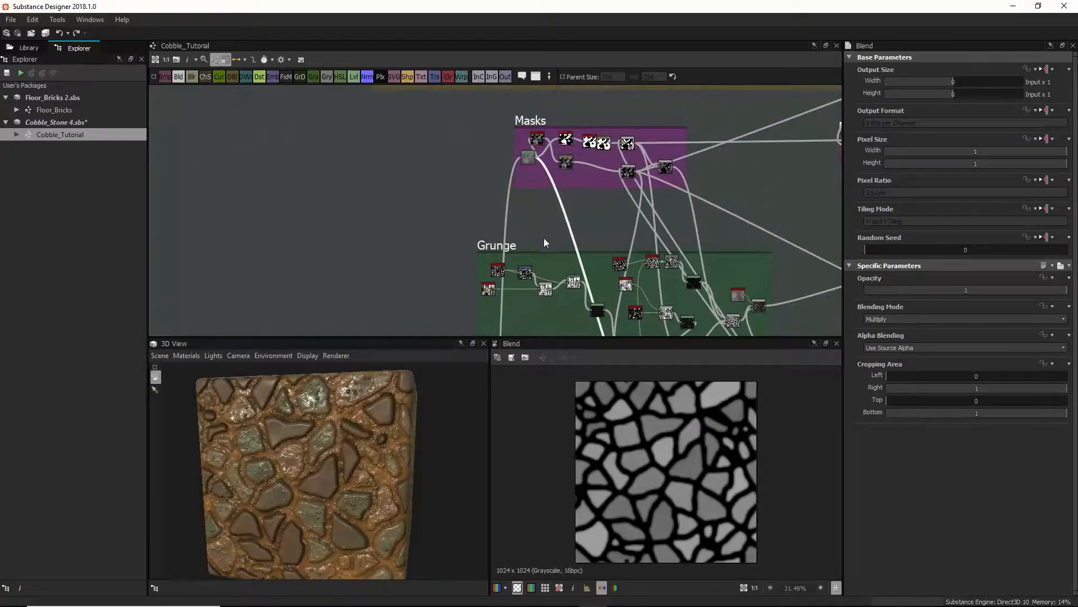
middle_drag(544, 239, 545, 133)
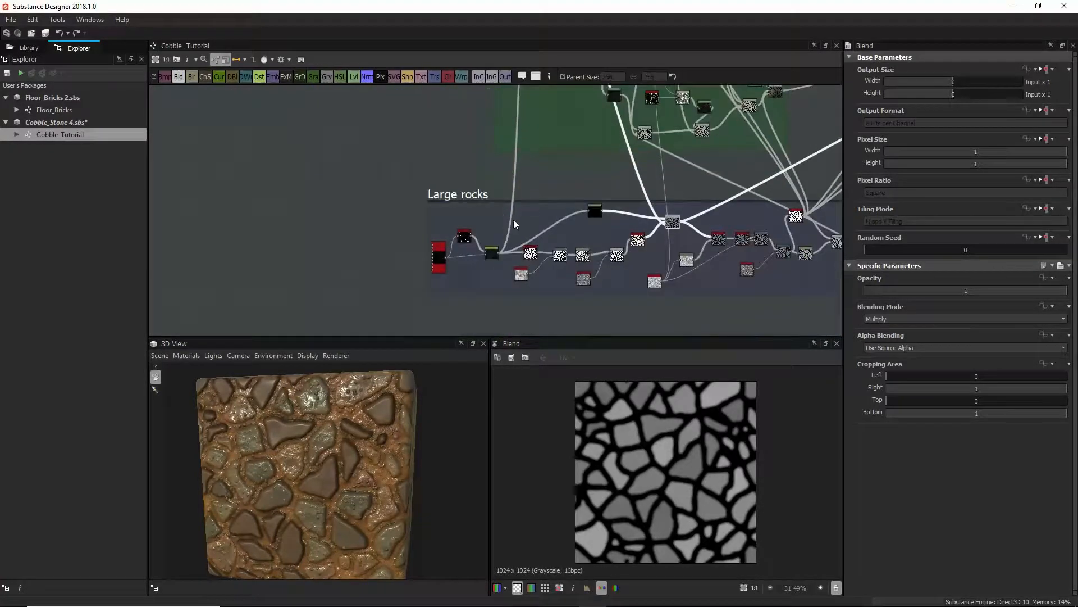
click(493, 250)
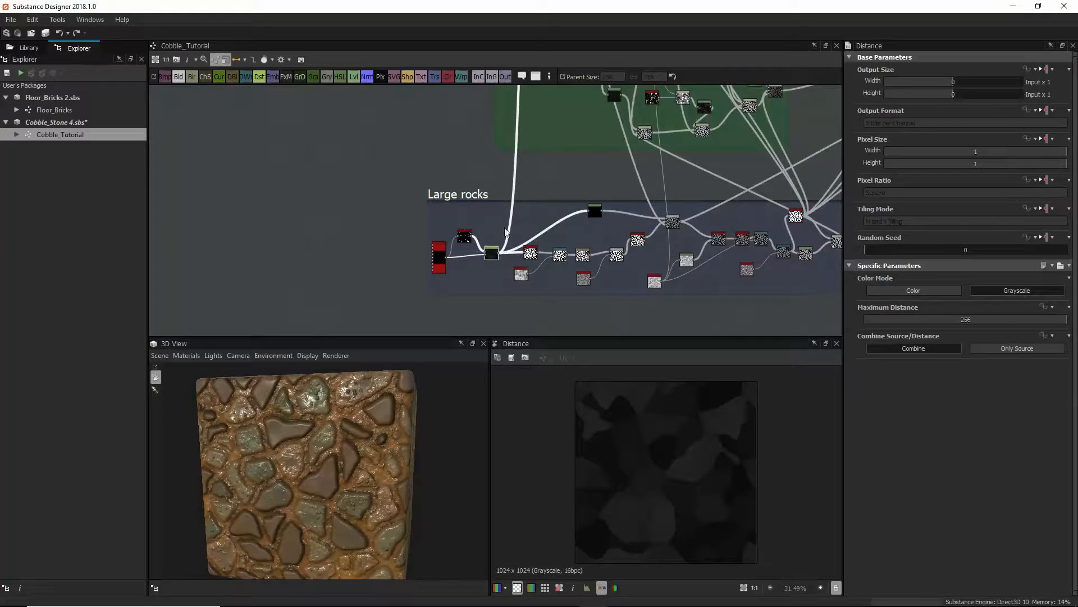
middle_drag(509, 163, 511, 375)
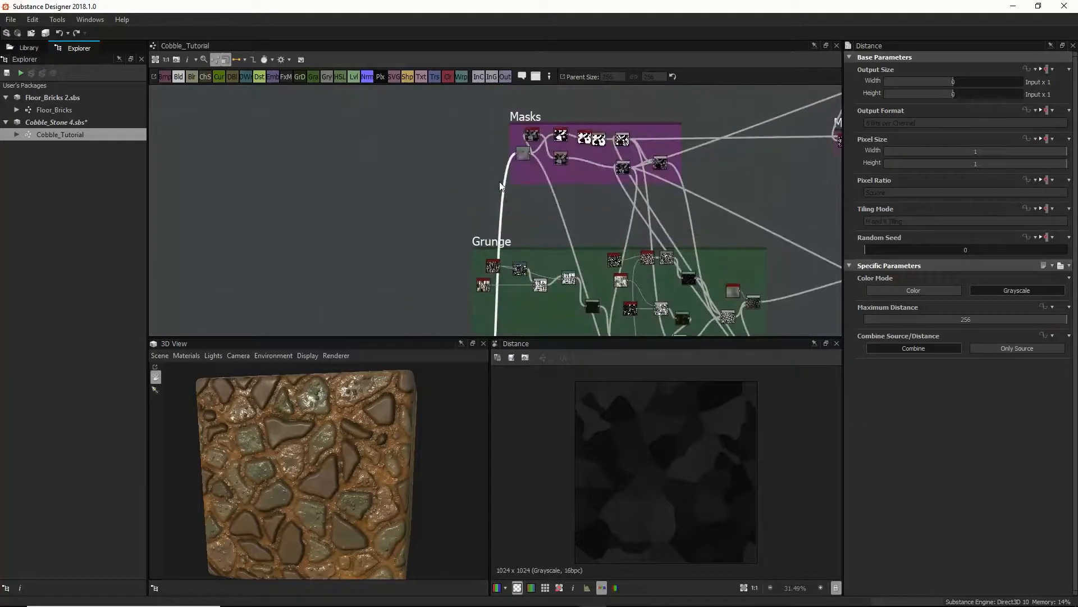
click(521, 151)
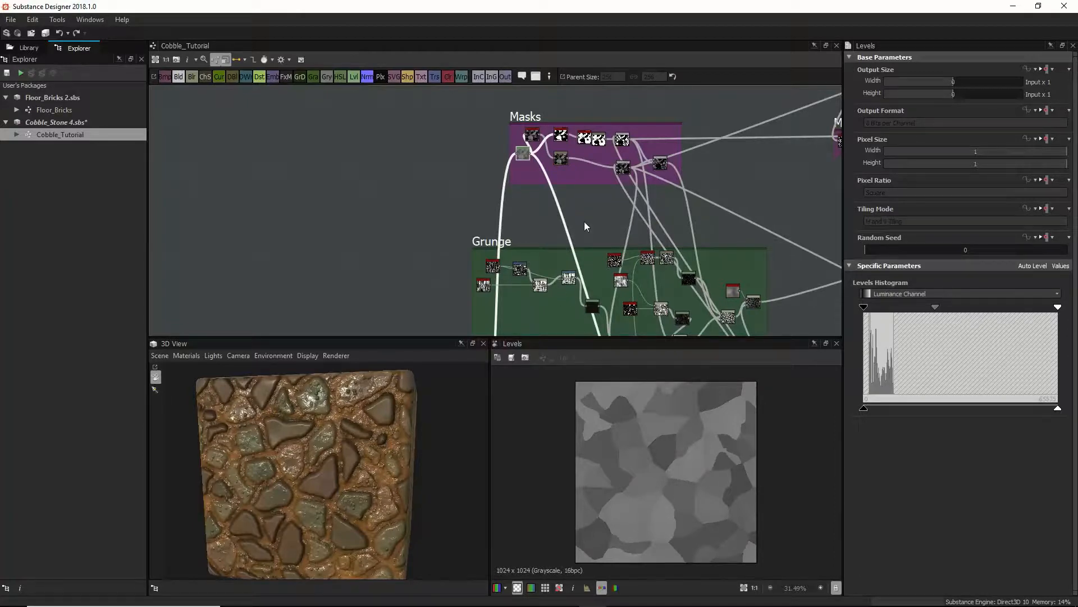
Compare the Masks frame's Levels node with the outputs and parameters of the two Histogram Scan nodes it feeds
middle_drag(584, 222, 615, 150)
mouse_move(568, 262)
middle_down()
mouse_move(590, 179)
mouse_move(551, 296)
middle_up()
middle_drag(560, 107, 550, 216)
scroll(549, 217, down, 4)
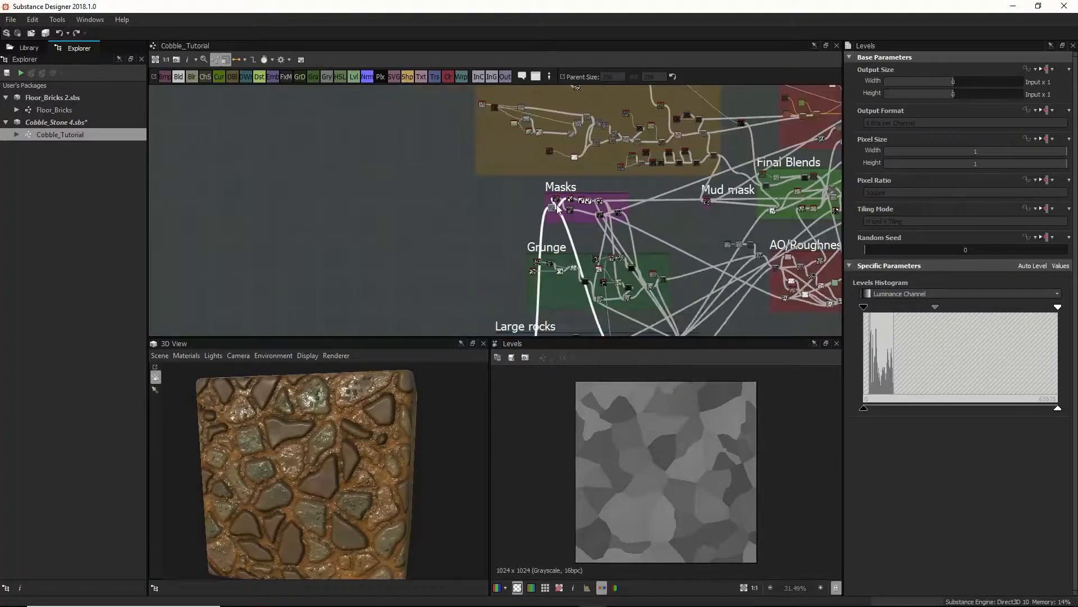
scroll(553, 217, up, 9)
scroll(555, 219, up, 2)
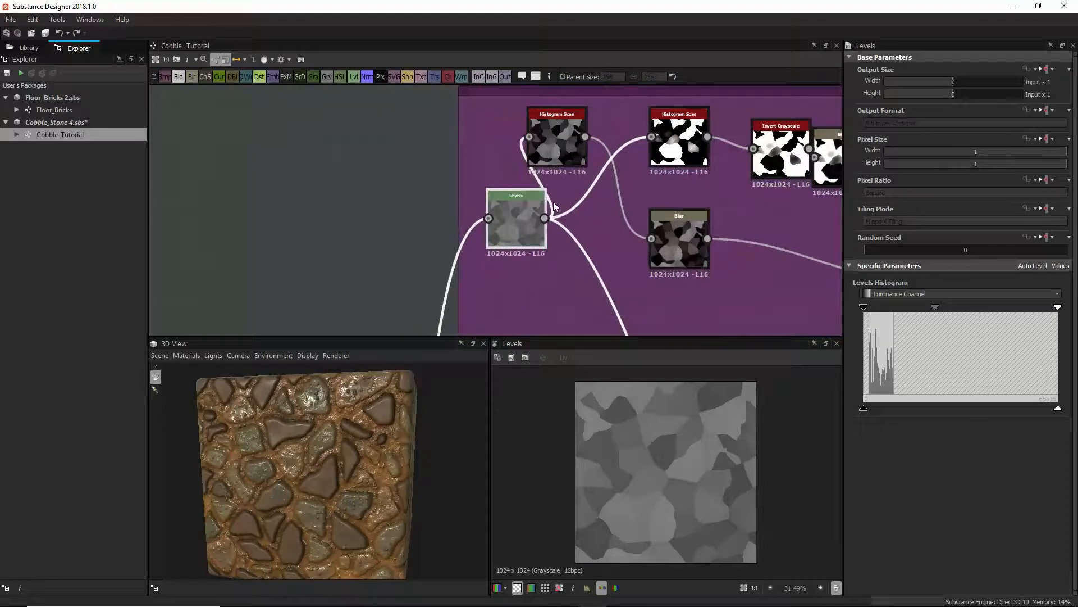
double_click(554, 153)
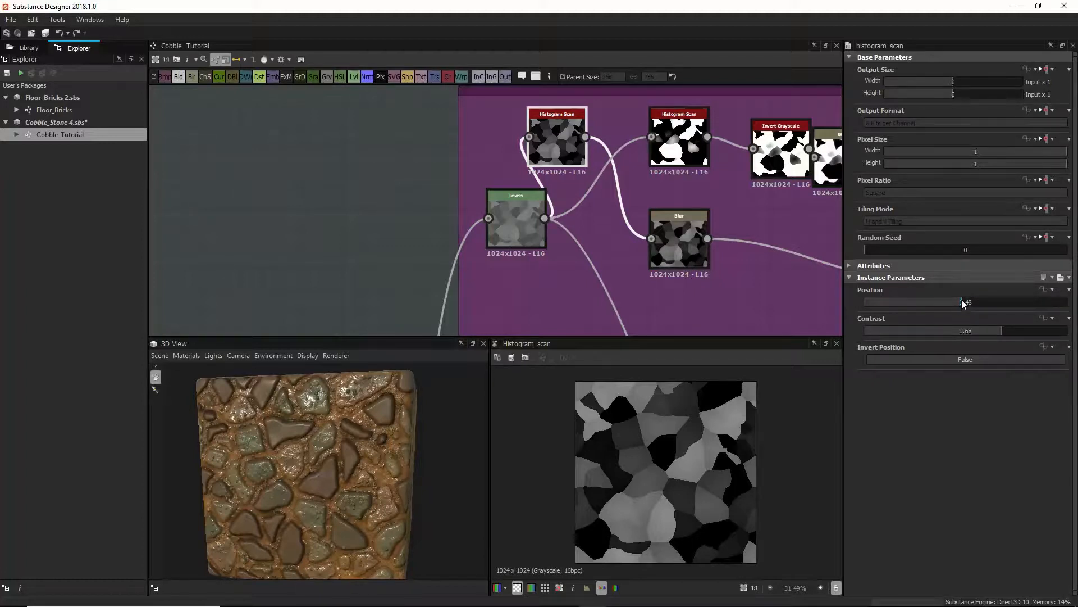
click(526, 208)
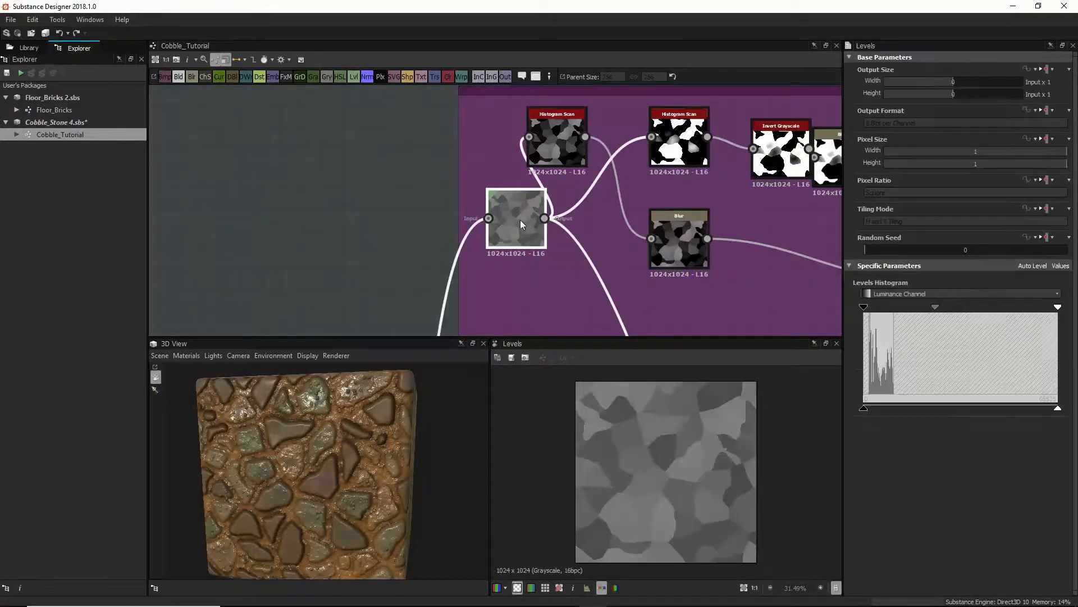
click(555, 159)
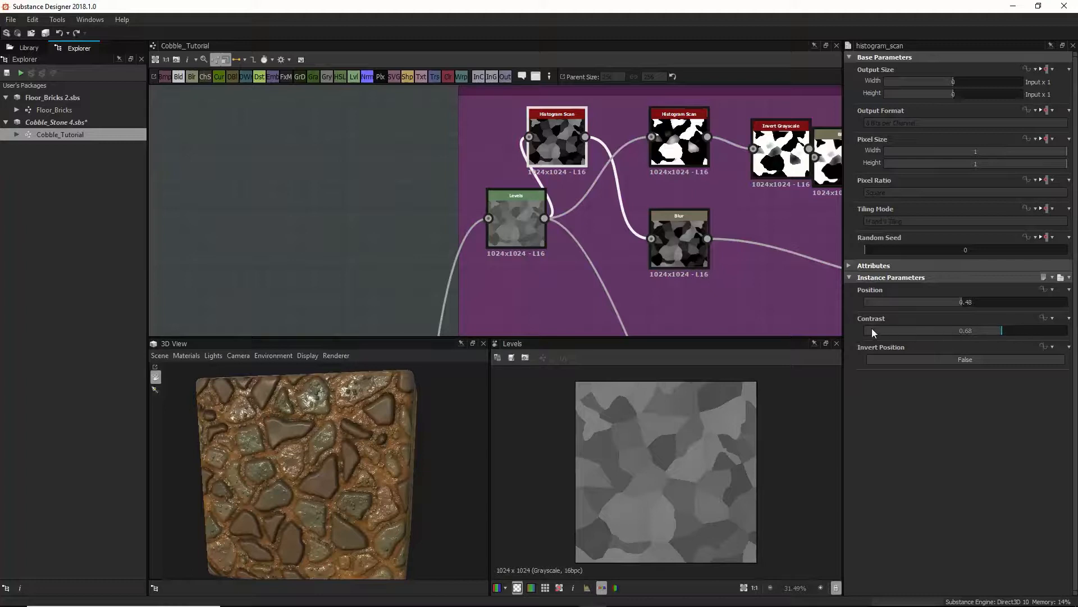
double_click(568, 148)
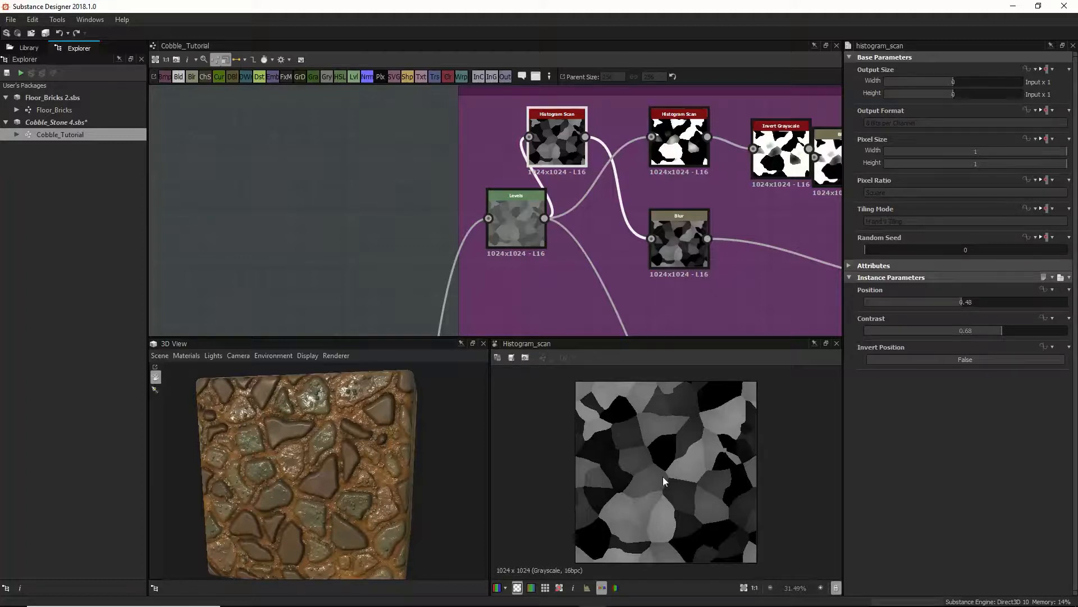
click(668, 153)
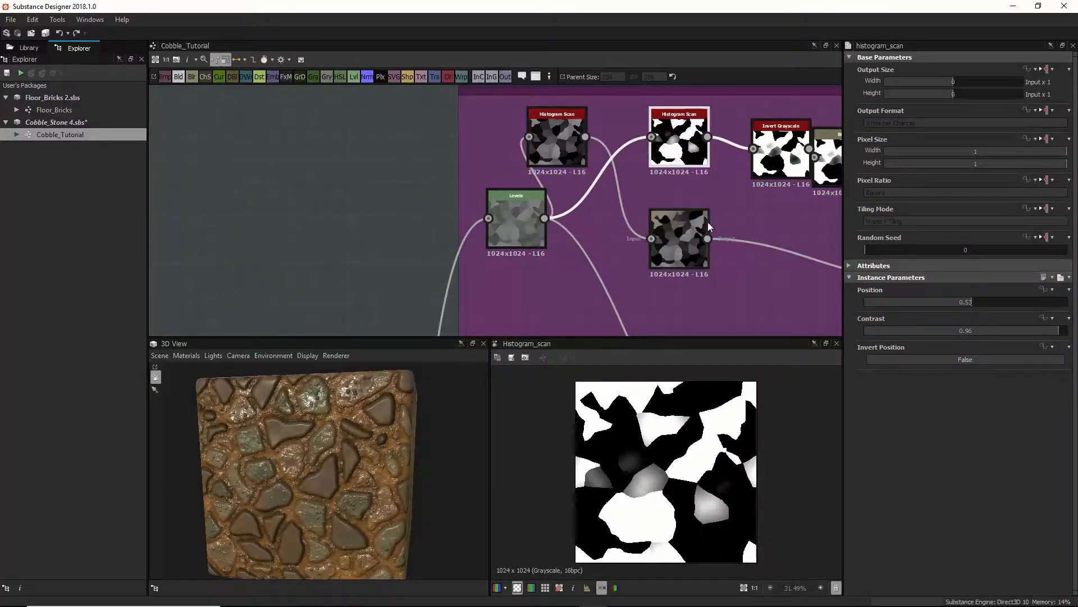
Go from the Masks frame back to the Large rocks frame and view its Multiply Blend node
scroll(708, 221, down, 2)
middle_drag(696, 253, 610, 227)
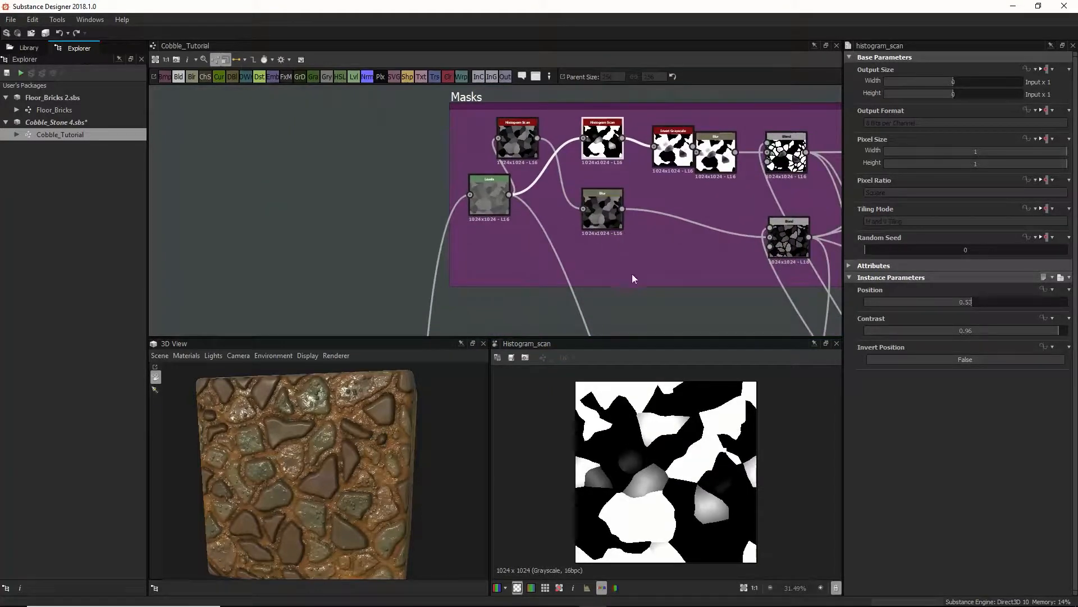
scroll(619, 276, up, 1)
scroll(618, 277, down, 5)
middle_drag(612, 280, 563, 191)
middle_drag(572, 231, 567, 88)
middle_drag(686, 206, 666, 133)
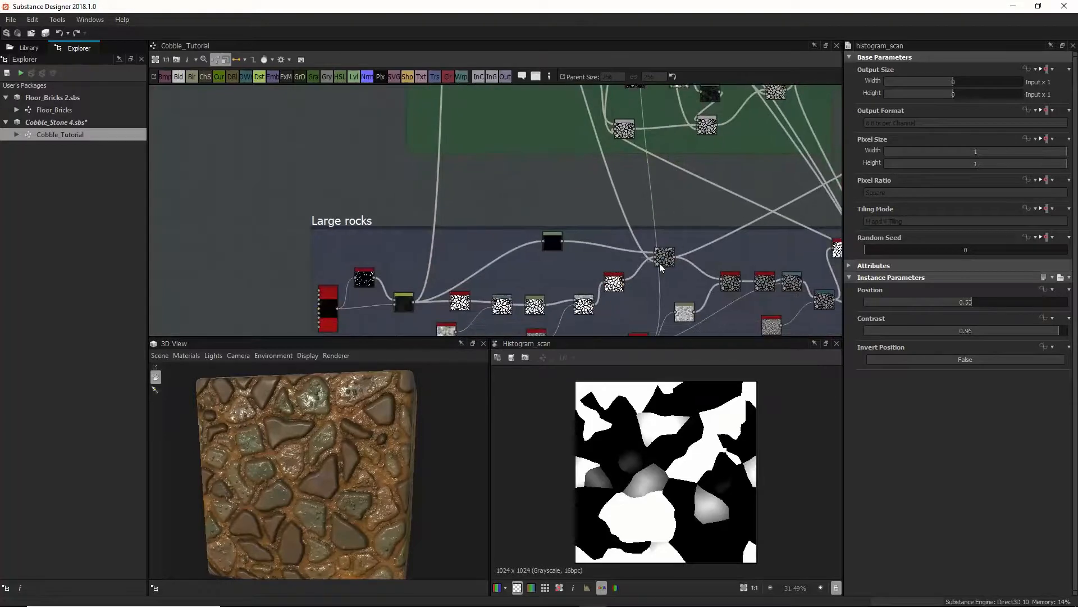
click(664, 256)
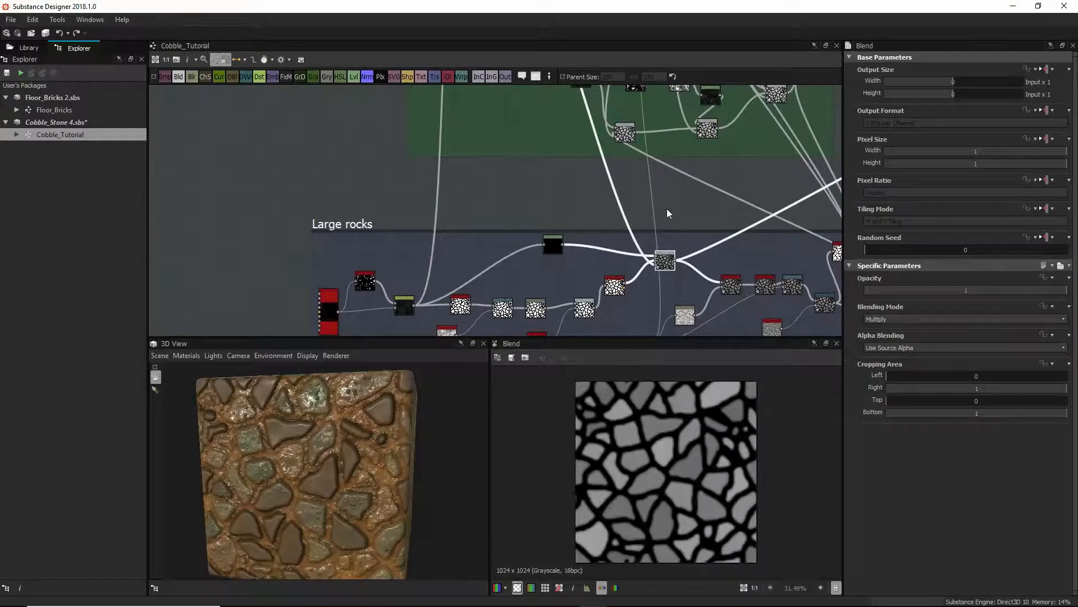
Follow the Multiply Blend's incoming mask connection up through the Grunge frame and back to the Blend node
scroll(668, 219, up, 2)
scroll(671, 225, up, 2)
mouse_move(678, 264)
middle_down()
mouse_move(679, 233)
mouse_move(687, 357)
mouse_move(702, 379)
middle_up()
middle_drag(591, 148, 651, 315)
middle_drag(624, 250, 586, 103)
middle_drag(628, 216, 616, 124)
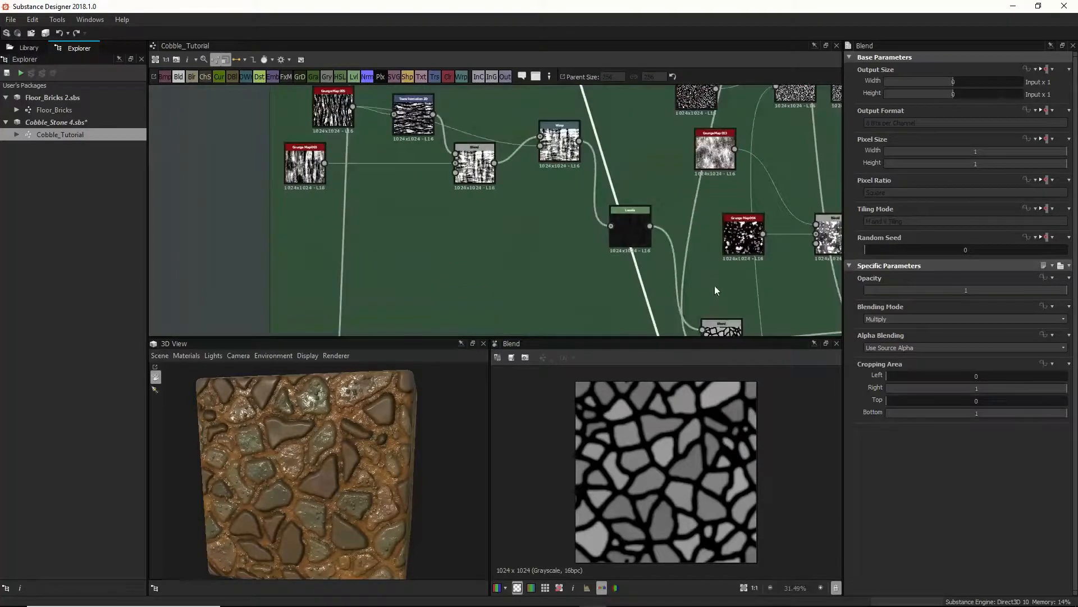
middle_drag(717, 291, 683, 207)
mouse_move(695, 282)
middle_down()
mouse_move(679, 224)
mouse_move(646, 183)
middle_up()
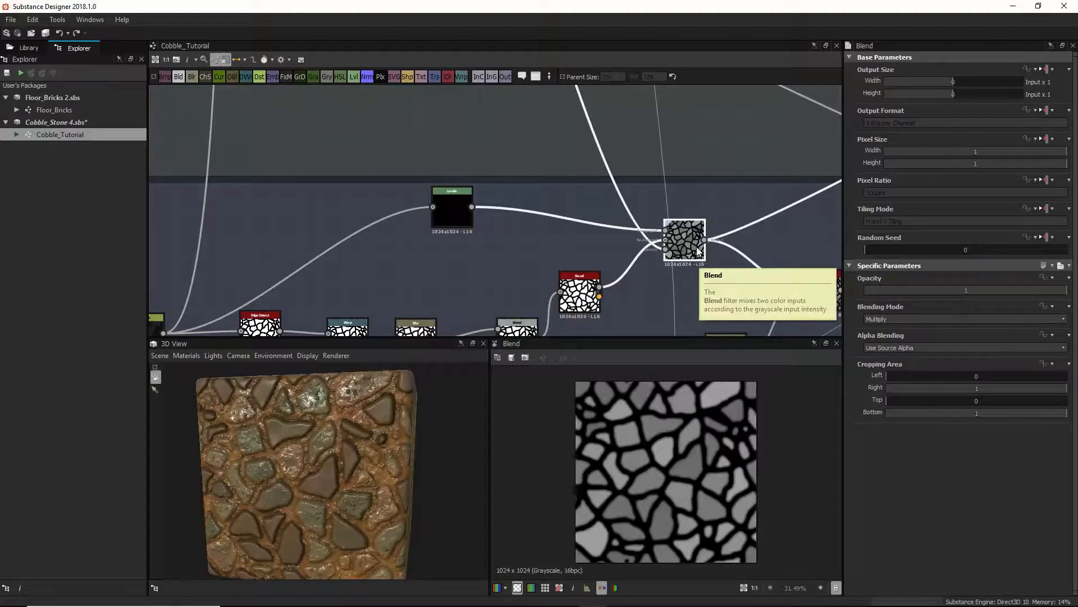
Trace the Multiply Blend's mask connection up to the Masks frame and select the Histogram Scan node connected to the Blur
middle_drag(667, 90, 680, 183)
middle_drag(650, 119, 678, 312)
middle_drag(617, 115, 679, 354)
mouse_move(542, 118)
middle_down()
mouse_move(612, 344)
mouse_move(582, 248)
mouse_move(566, 263)
mouse_move(570, 275)
mouse_move(529, 172)
middle_up()
mouse_move(659, 220)
middle_down()
mouse_move(607, 255)
mouse_move(607, 234)
mouse_move(564, 192)
mouse_move(547, 253)
middle_up()
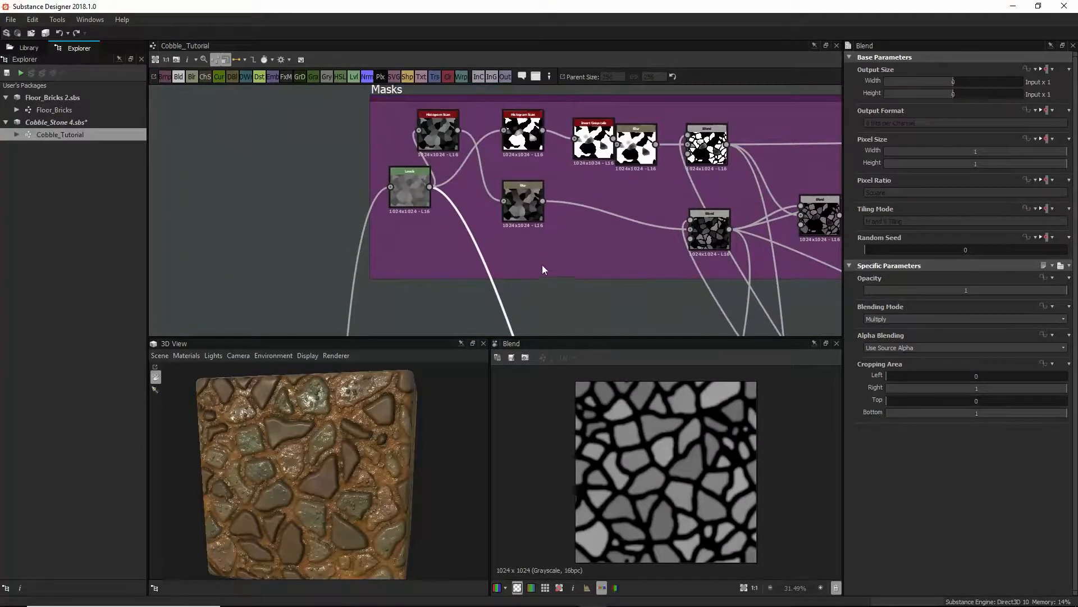
click(437, 134)
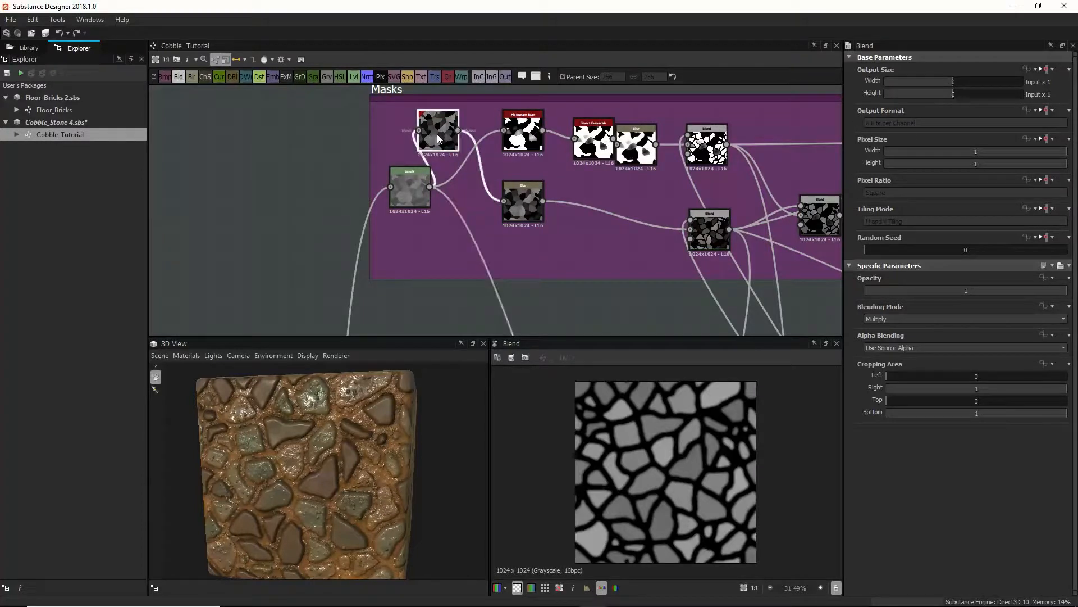
Compare the output of the Masks frame's lower Blur with the Multiply Blend node it feeds
click(514, 139)
click(524, 199)
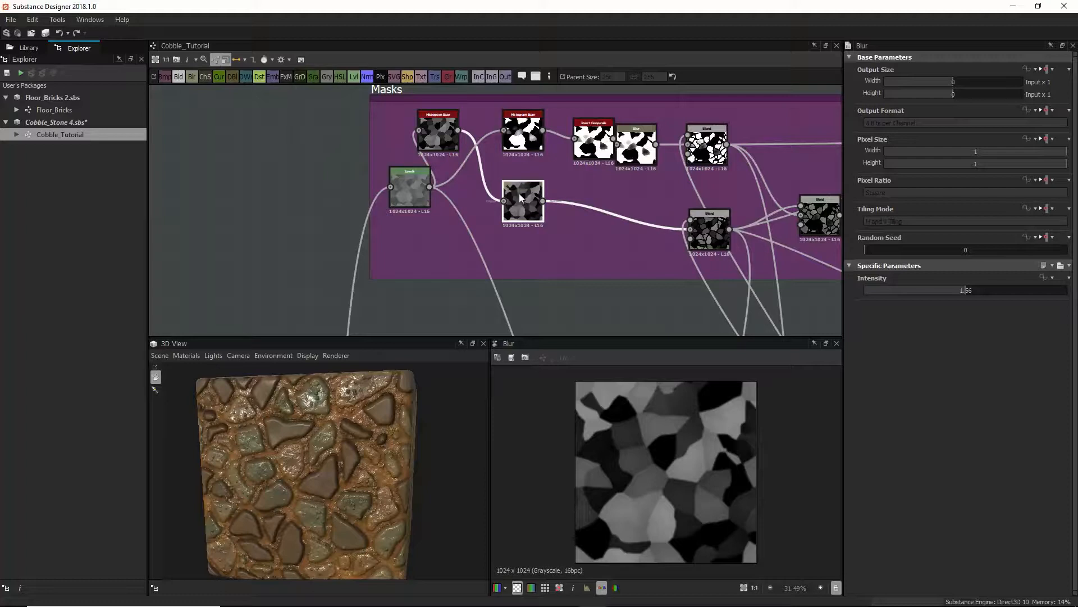
click(694, 217)
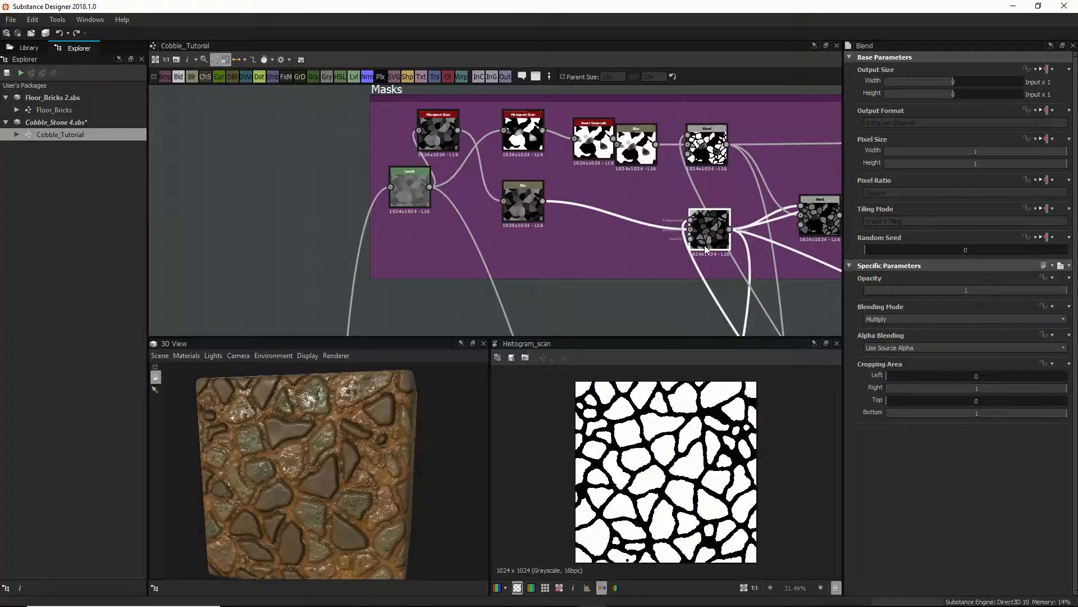
middle_drag(695, 217, 627, 193)
scroll(637, 221, up, 2)
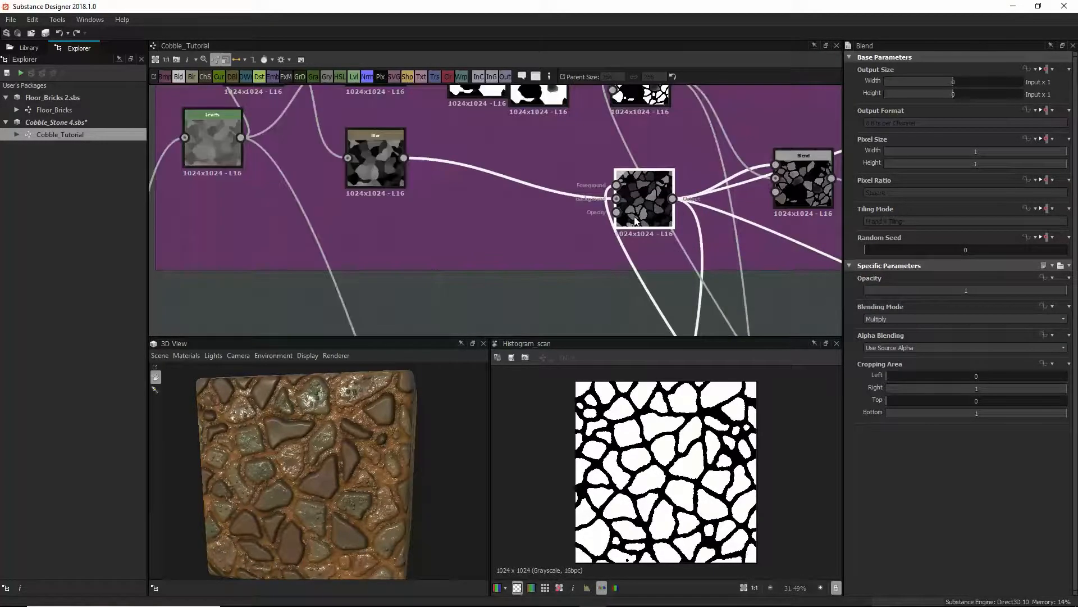
double_click(644, 206)
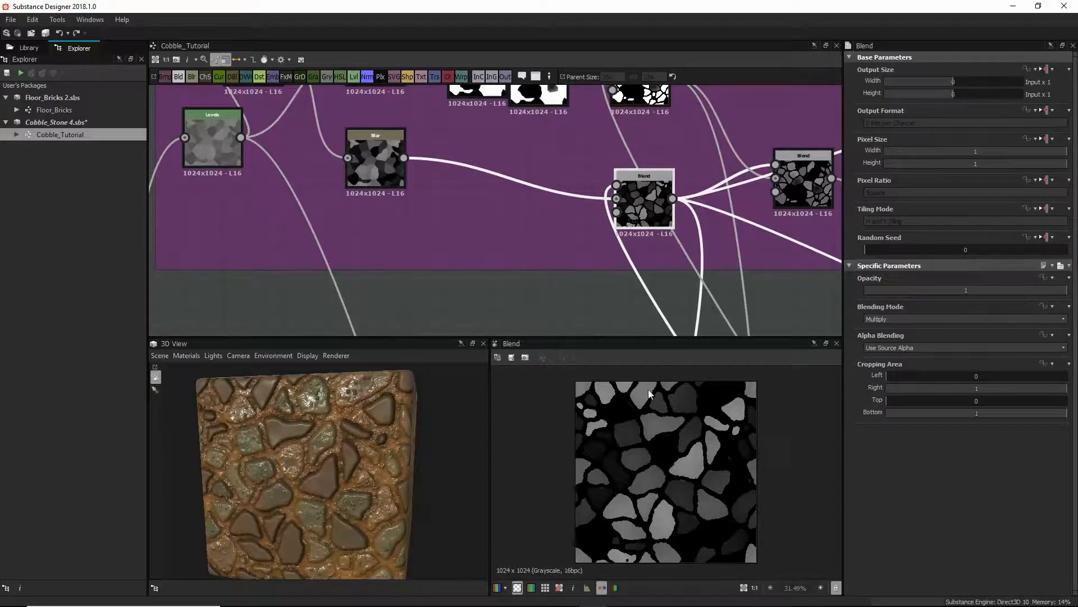
scroll(638, 435, up, 1)
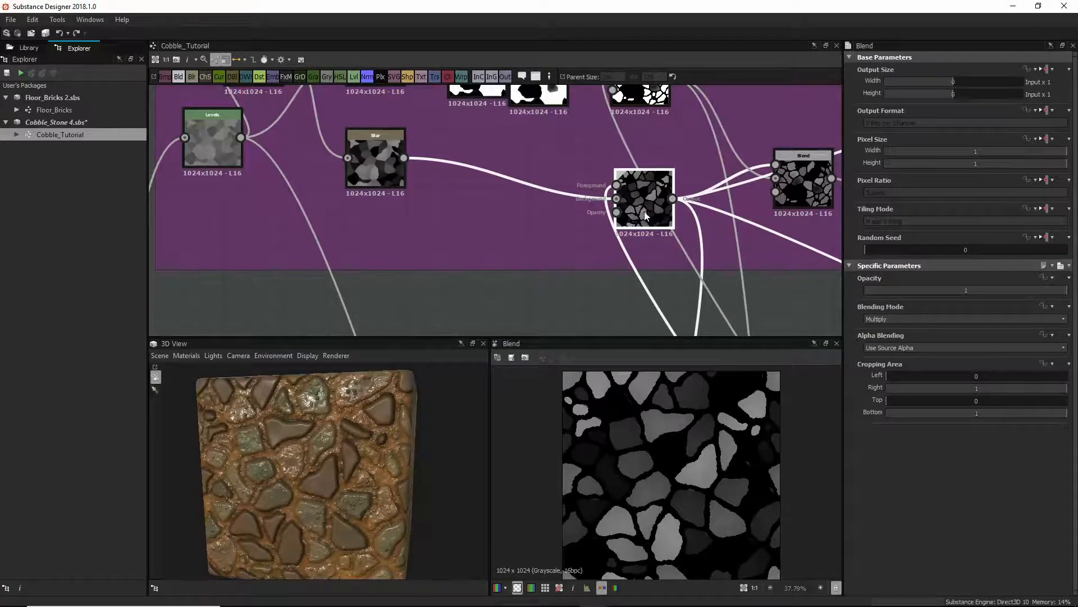
click(386, 165)
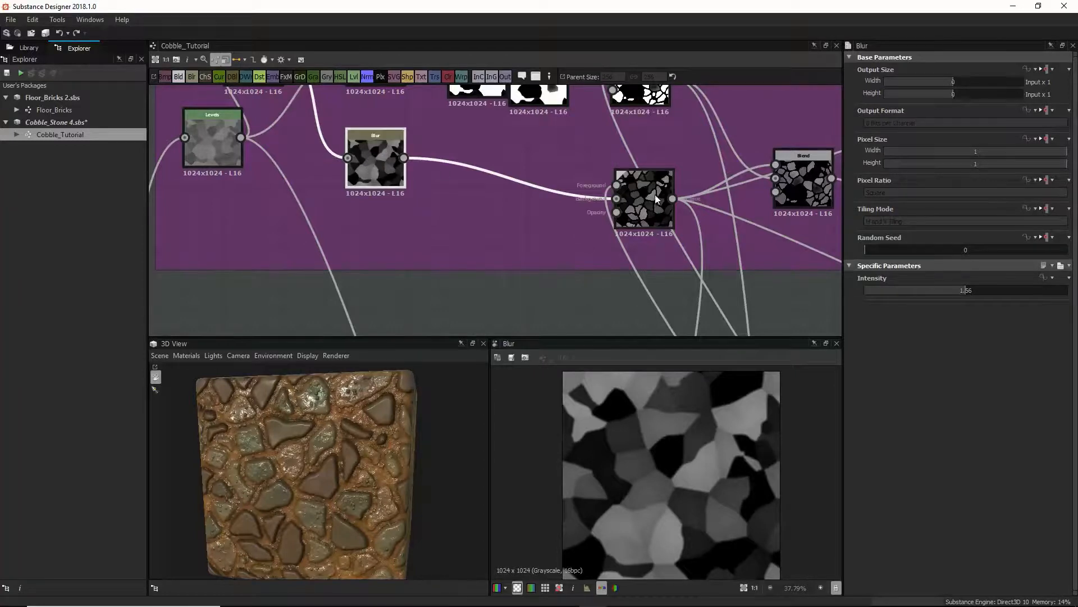
click(634, 198)
Follow the lower Masks Blend's other input down past the Grunge frame and view the Histogram Scan node supplying it
scroll(649, 237, down, 3)
scroll(675, 266, down, 2)
middle_drag(676, 314, 600, 127)
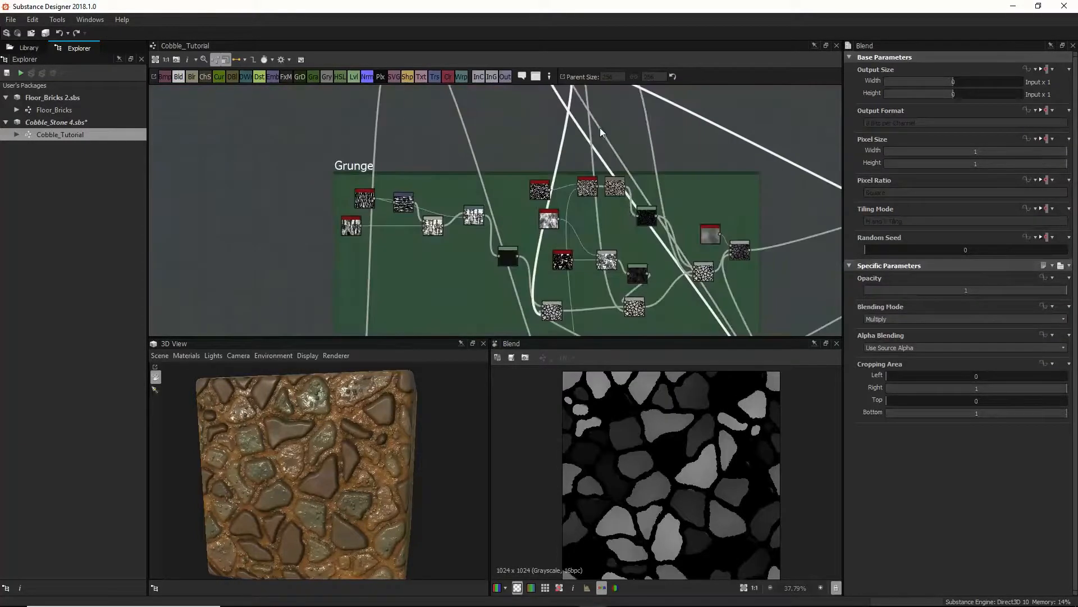
middle_drag(699, 328, 511, 62)
middle_drag(580, 150, 617, 239)
double_click(585, 169)
Return to the Masks frame and view the output of the Multiply Blend fed by the lower Blur
middle_drag(621, 146, 687, 287)
middle_drag(560, 89, 601, 272)
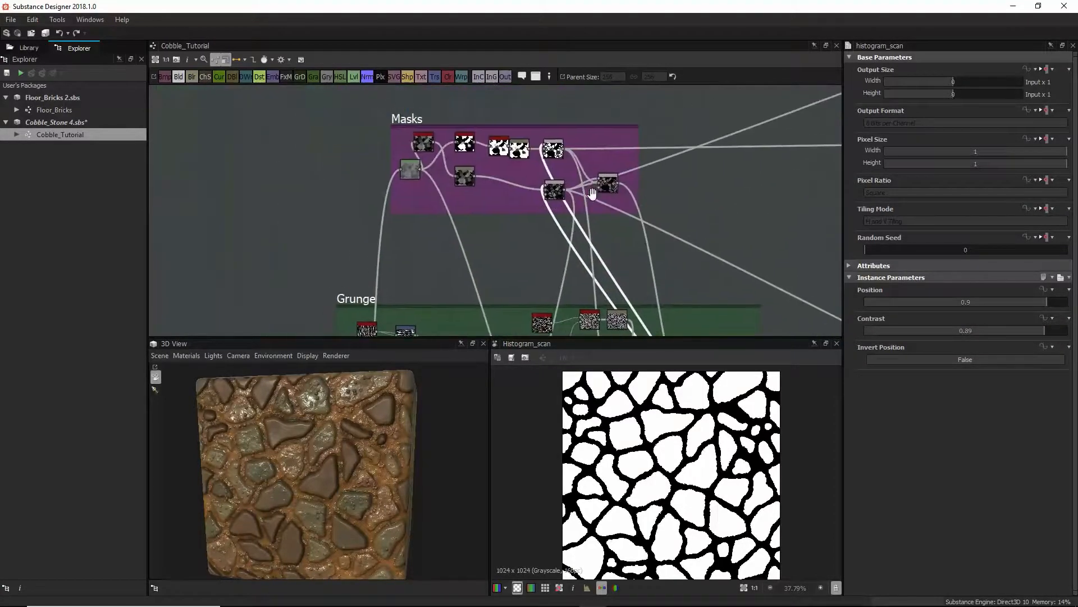
scroll(566, 197, up, 4)
double_click(528, 188)
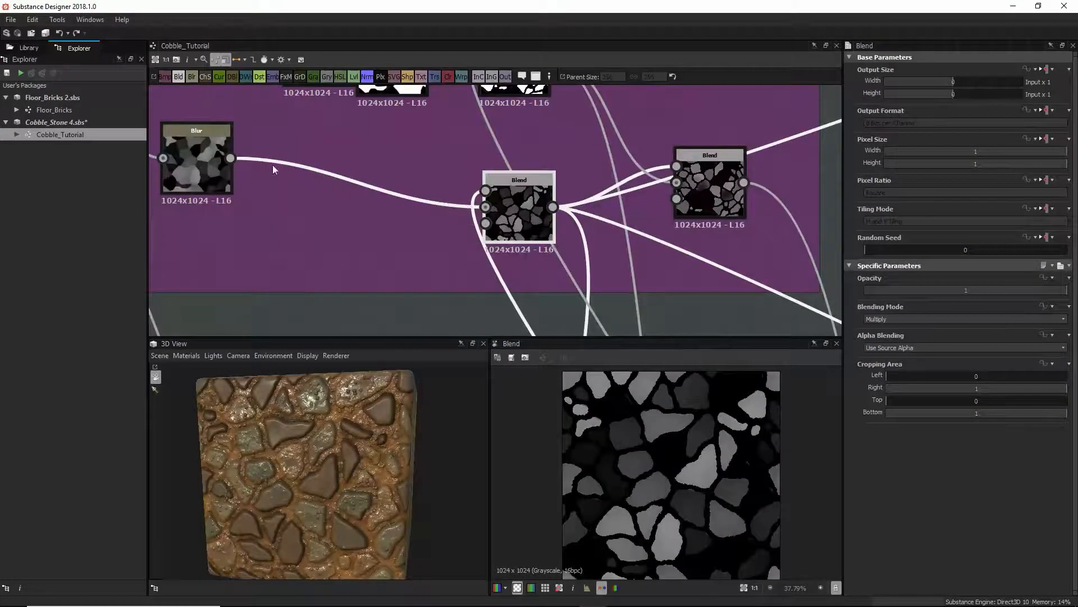
Examine the lower Masks Blend's input connections and inspect the stones' color variation up close on the 3D model
scroll(257, 166, up, 2)
middle_drag(258, 166, 358, 189)
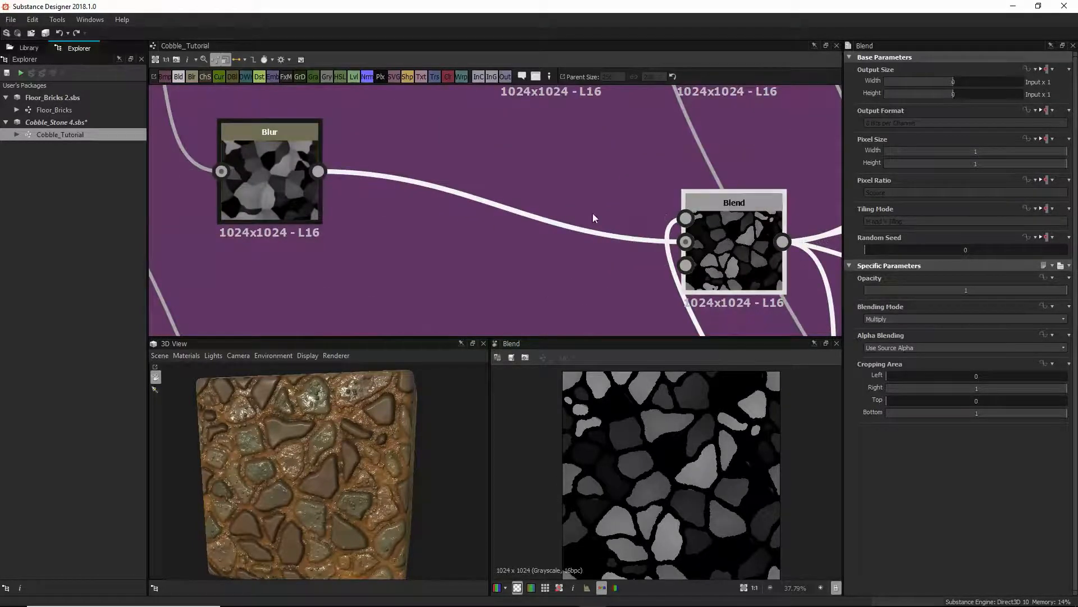
scroll(737, 247, up, 1)
scroll(737, 249, up, 1)
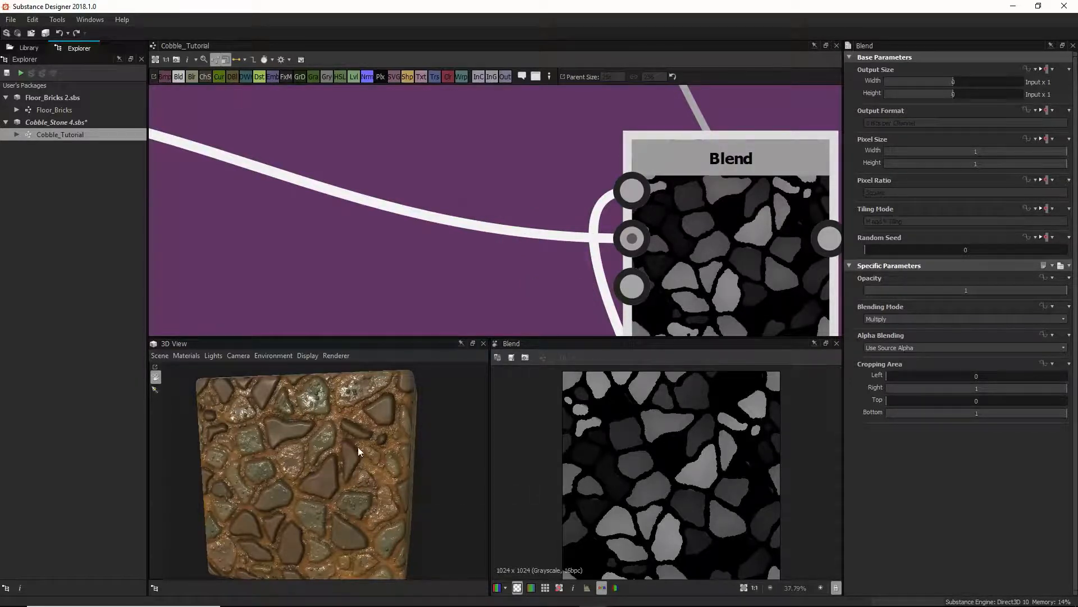
scroll(655, 219, down, 4)
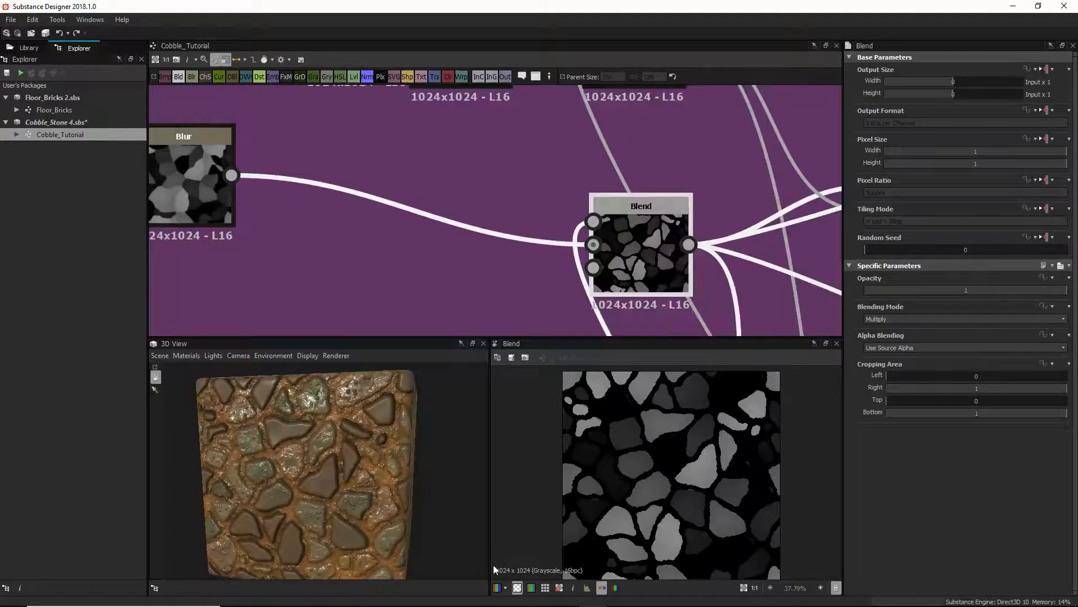
scroll(335, 460, up, 2)
scroll(335, 460, up, 4)
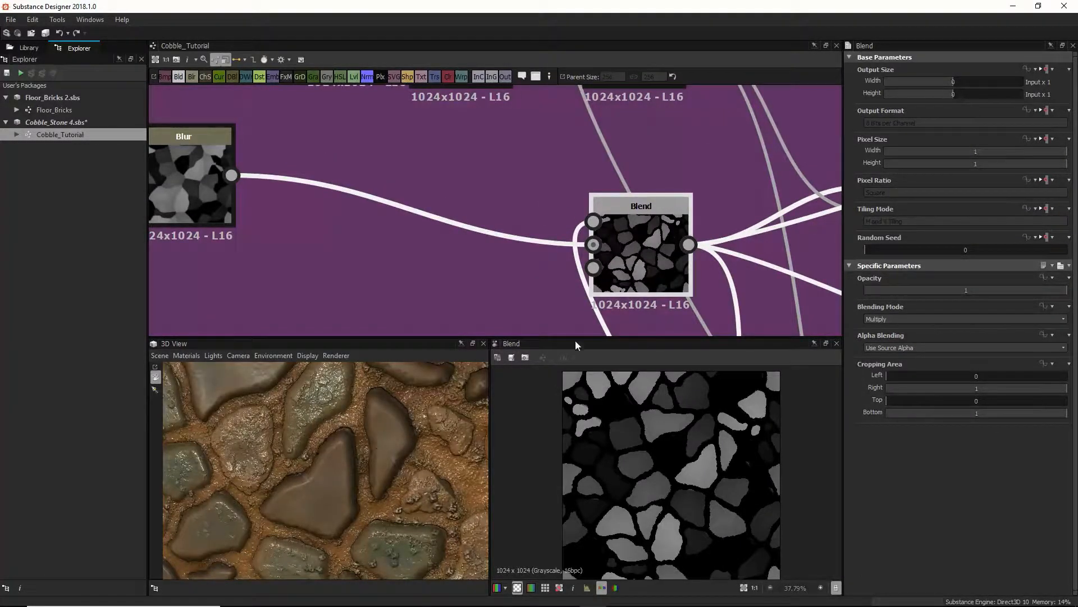
scroll(663, 278, up, 2)
Go down past the Grunge frame to the Large rocks frame and view its Multiply Blend node
scroll(664, 278, down, 7)
middle_drag(659, 288, 655, 172)
middle_drag(590, 331, 599, 131)
middle_drag(602, 298, 593, 199)
middle_drag(629, 331, 598, 145)
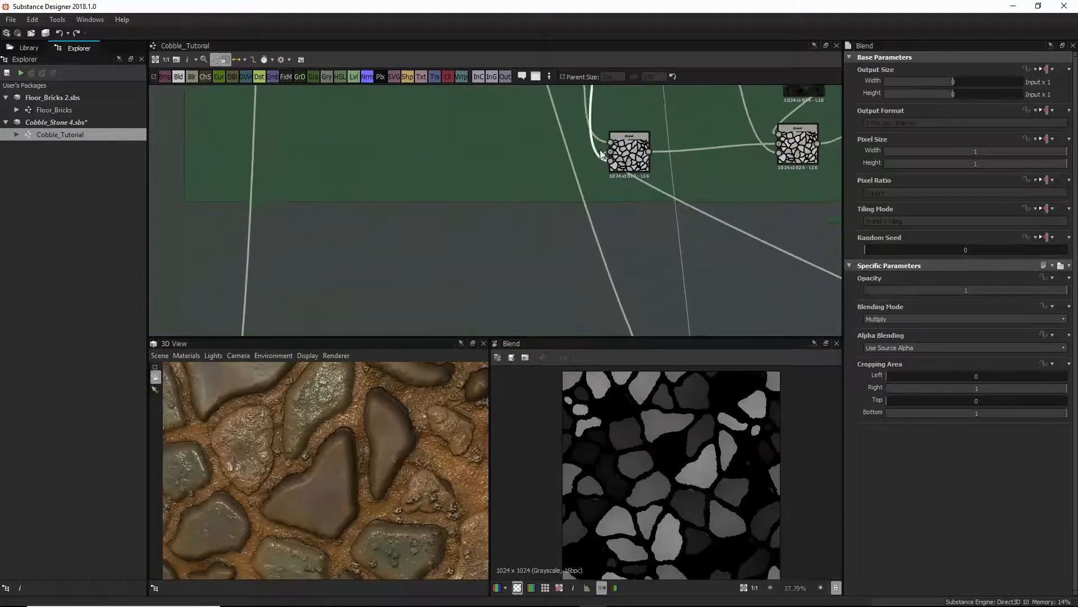
scroll(588, 163, down, 3)
click(647, 275)
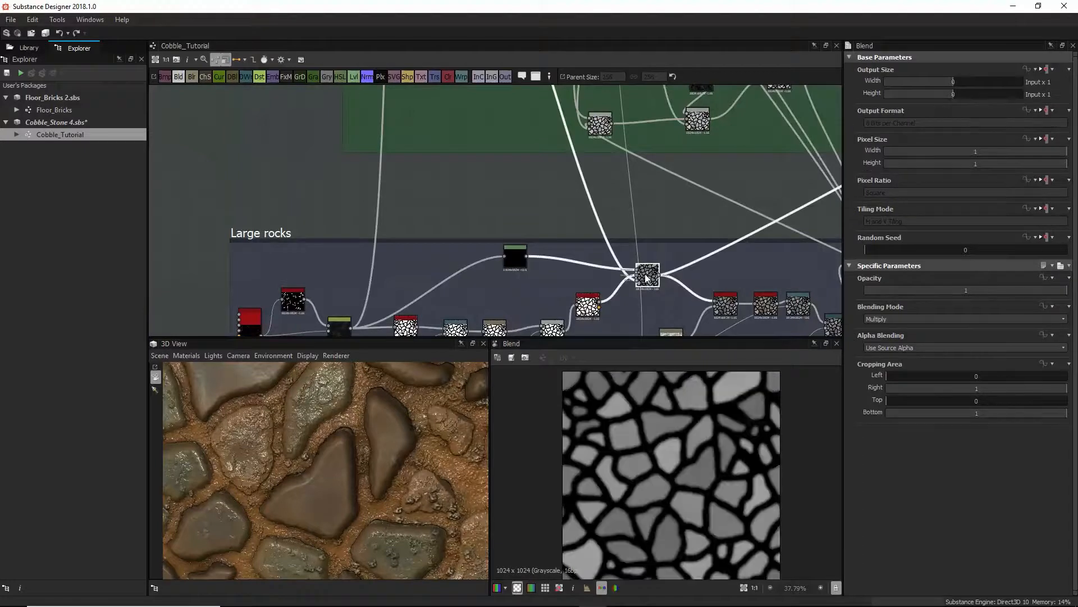
scroll(649, 281, up, 1)
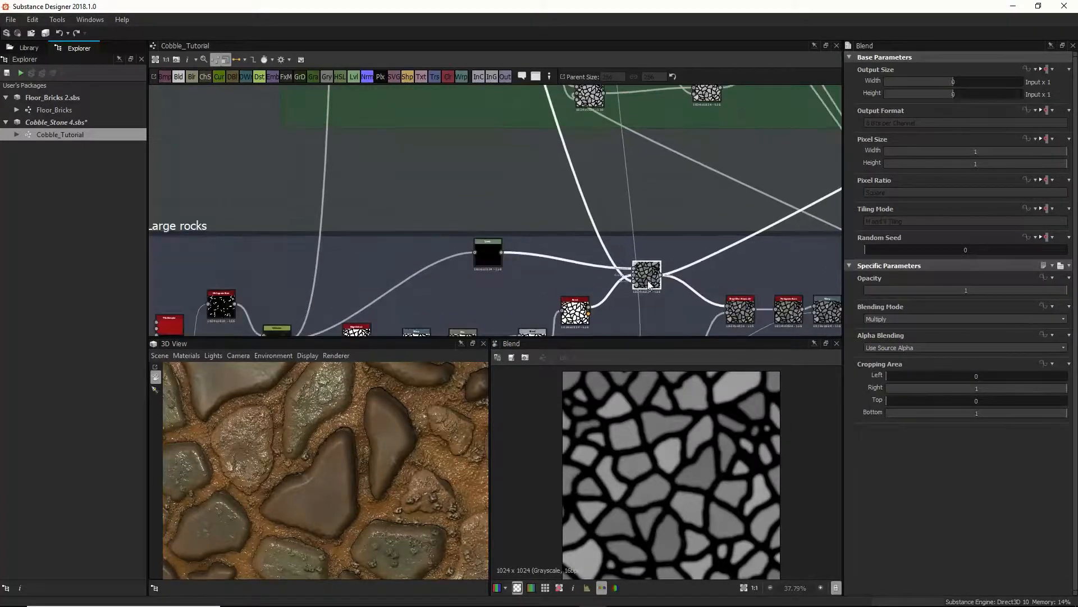
scroll(626, 294, up, 3)
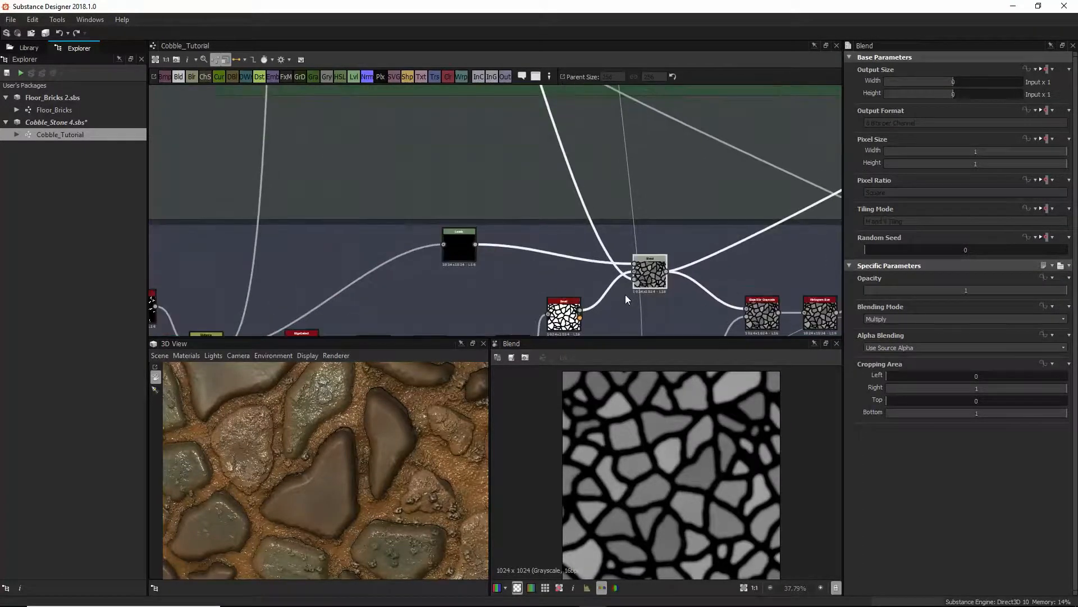
Inspect the soft stone edges in the Large rocks Multiply Blend's output at close range
click(669, 224)
middle_drag(661, 155, 652, 244)
scroll(652, 244, up, 3)
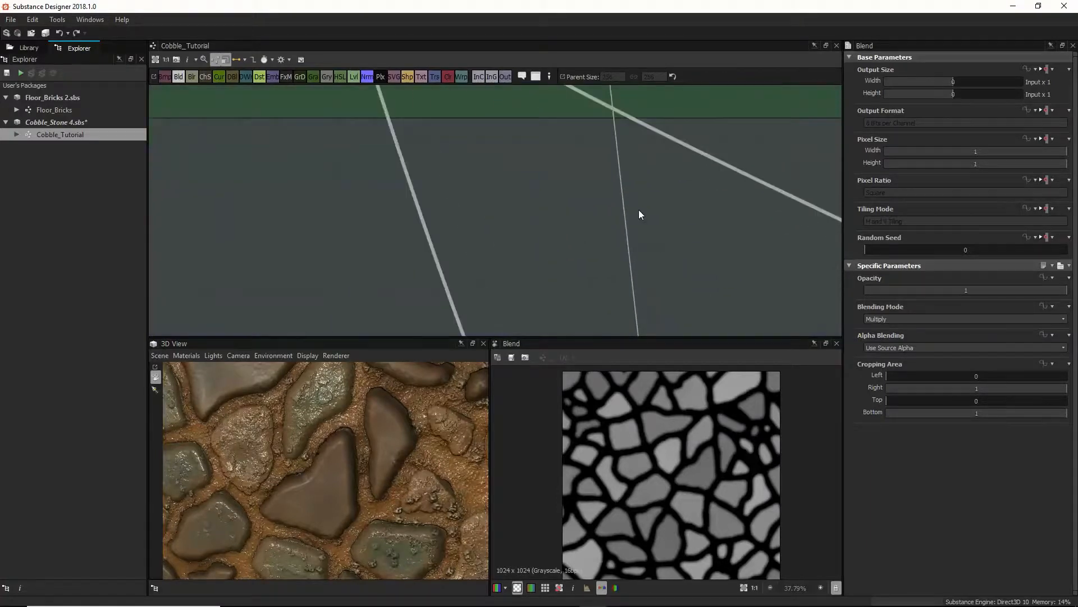
scroll(640, 215, down, 5)
click(633, 163)
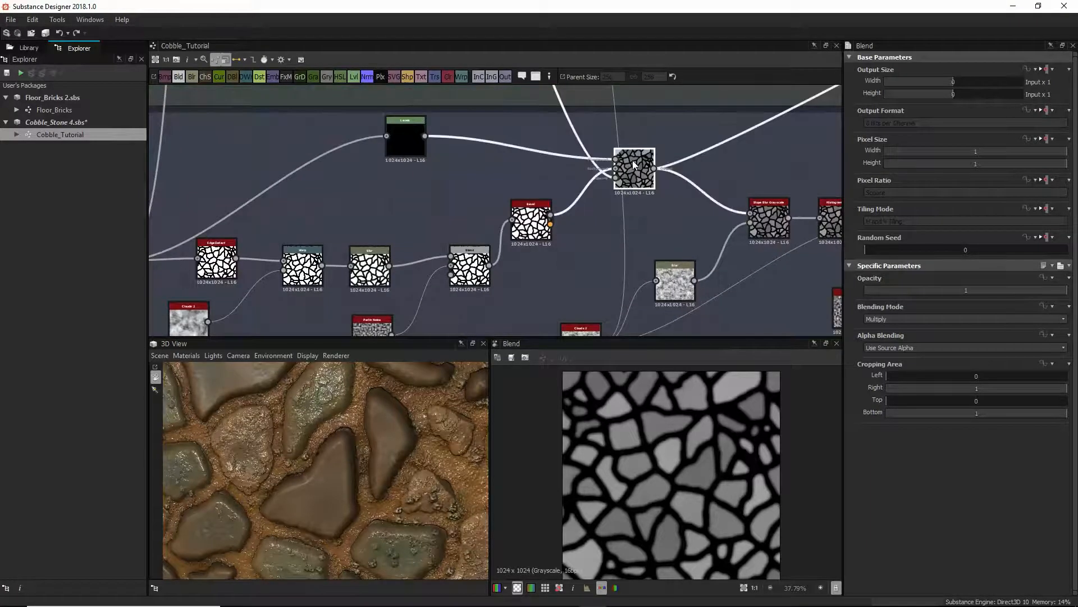
scroll(725, 436, up, 5)
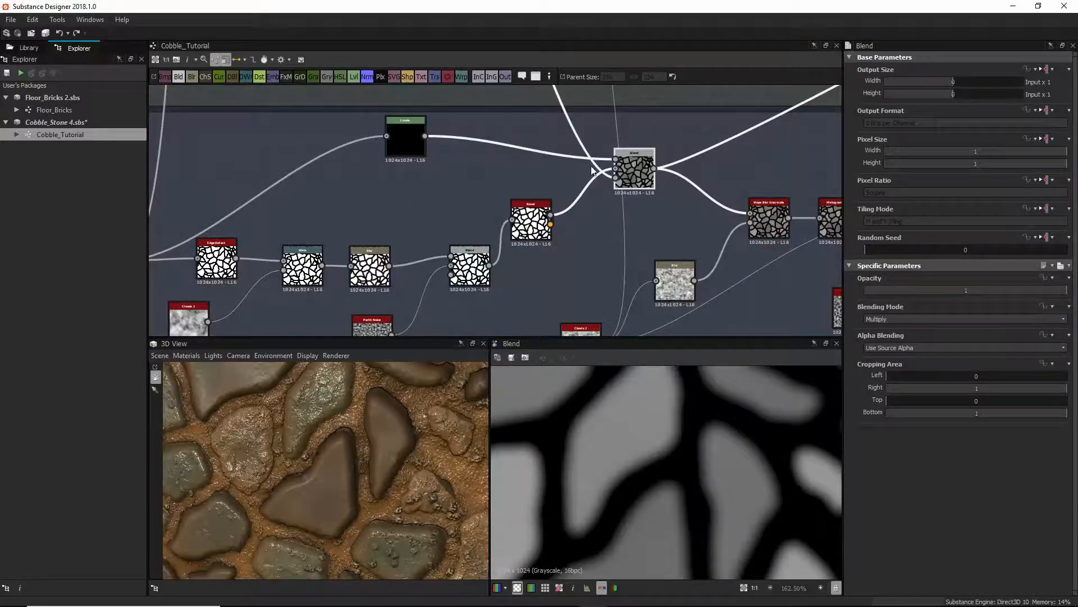
In the Masks frame, move the upper Blur away from Invert Grayscale, view the lower Blend, and shift the final Blend upward
scroll(628, 169, down, 6)
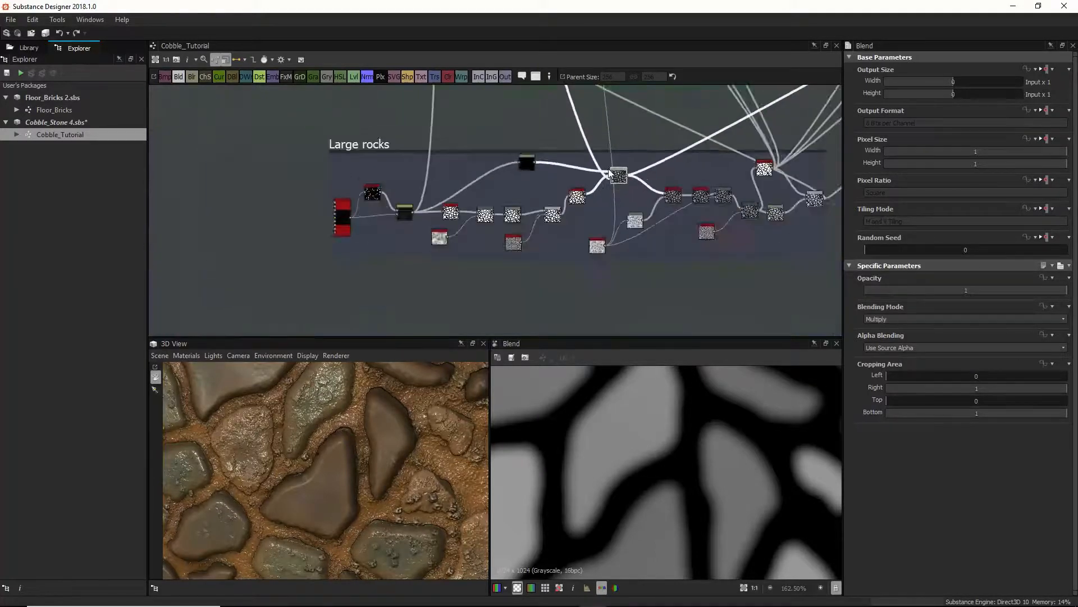
middle_drag(592, 115, 600, 216)
middle_drag(589, 170, 604, 272)
middle_drag(580, 211, 589, 275)
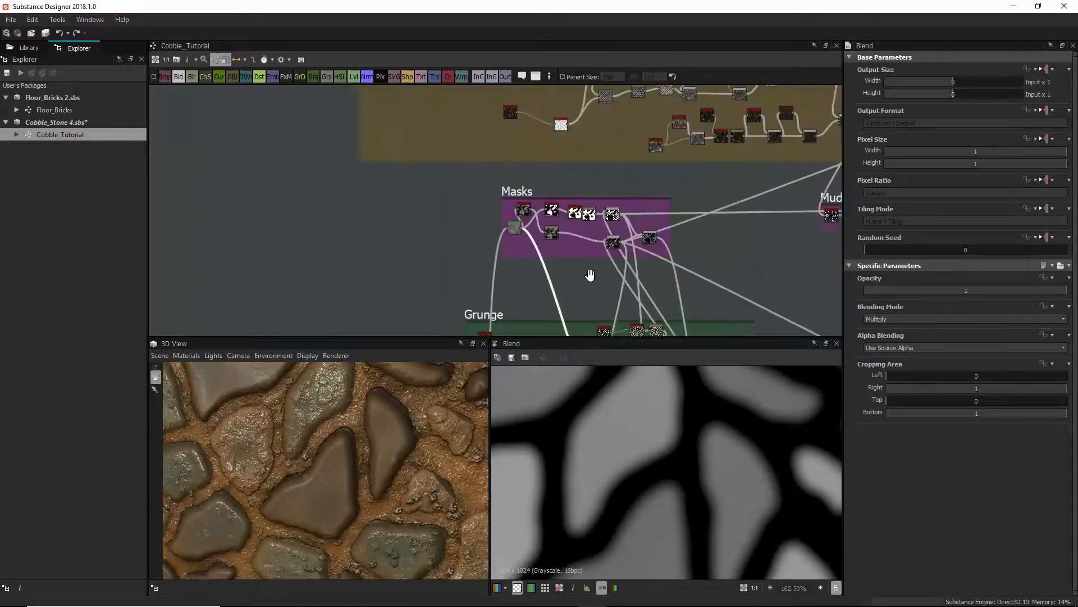
scroll(574, 247, up, 4)
scroll(575, 248, up, 1)
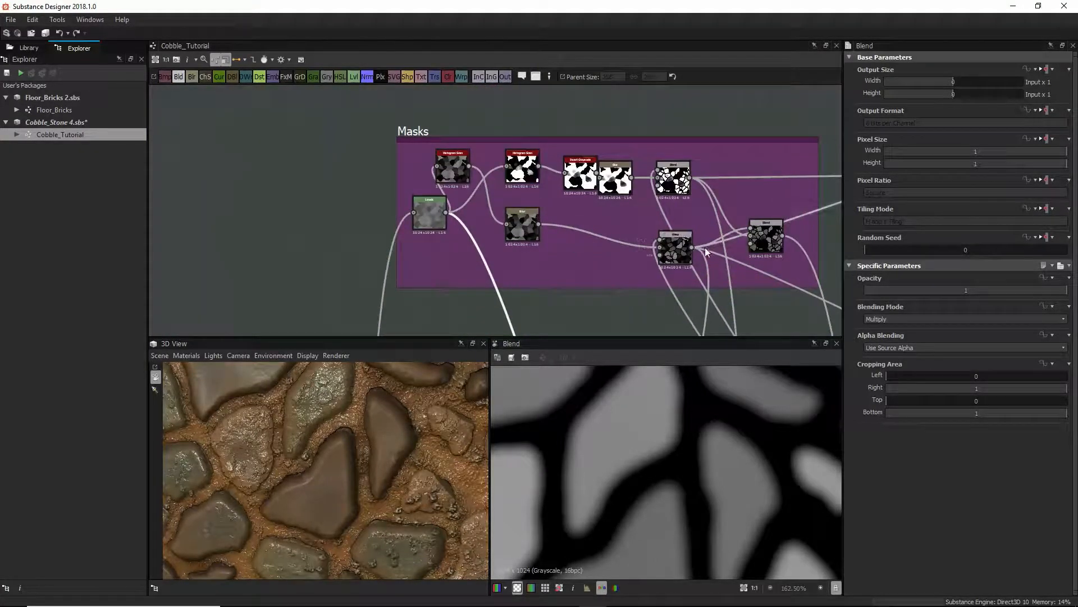
middle_drag(689, 256, 655, 272)
drag(577, 199, 588, 191)
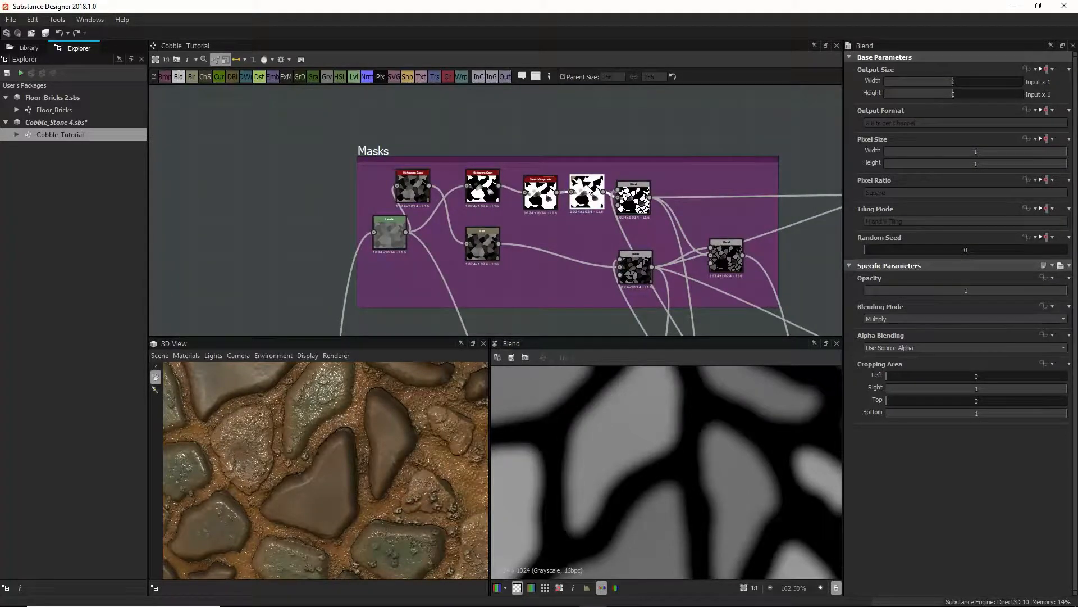
double_click(639, 268)
drag(726, 256, 726, 241)
drag(732, 214, 724, 226)
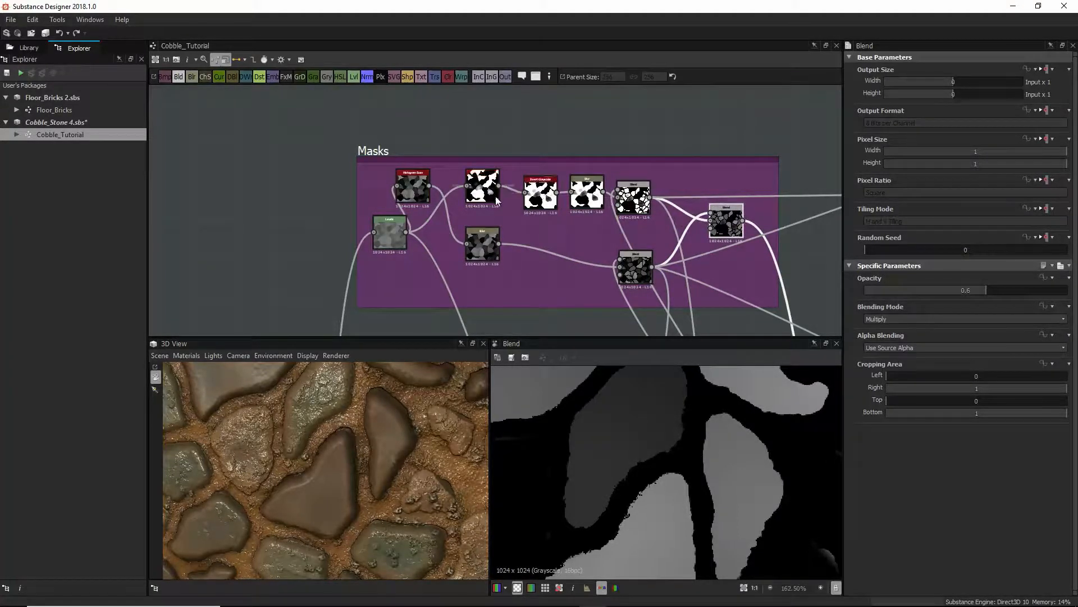
Compare the outputs of the Masks frame's Invert Grayscale, lower Blur, second Histogram Scan and upper Blend nodes
click(541, 197)
double_click(539, 193)
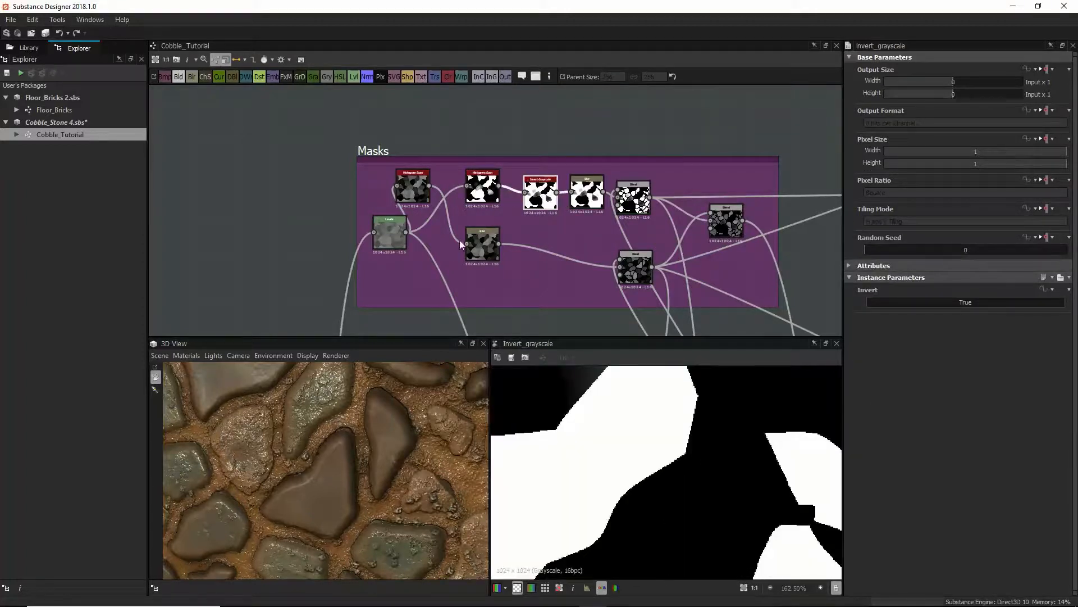
double_click(474, 229)
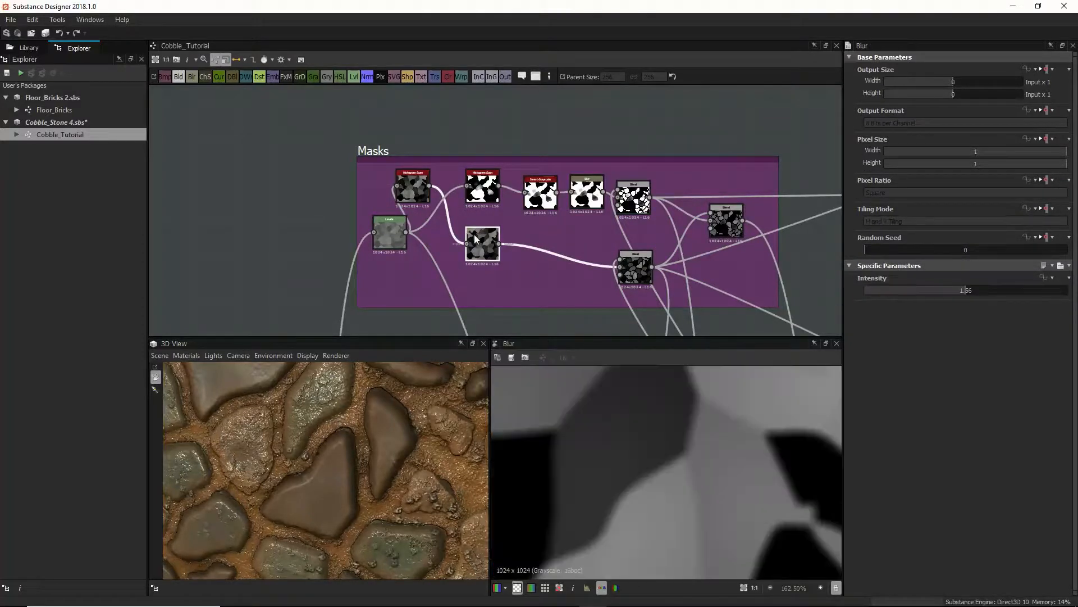
double_click(478, 188)
double_click(541, 194)
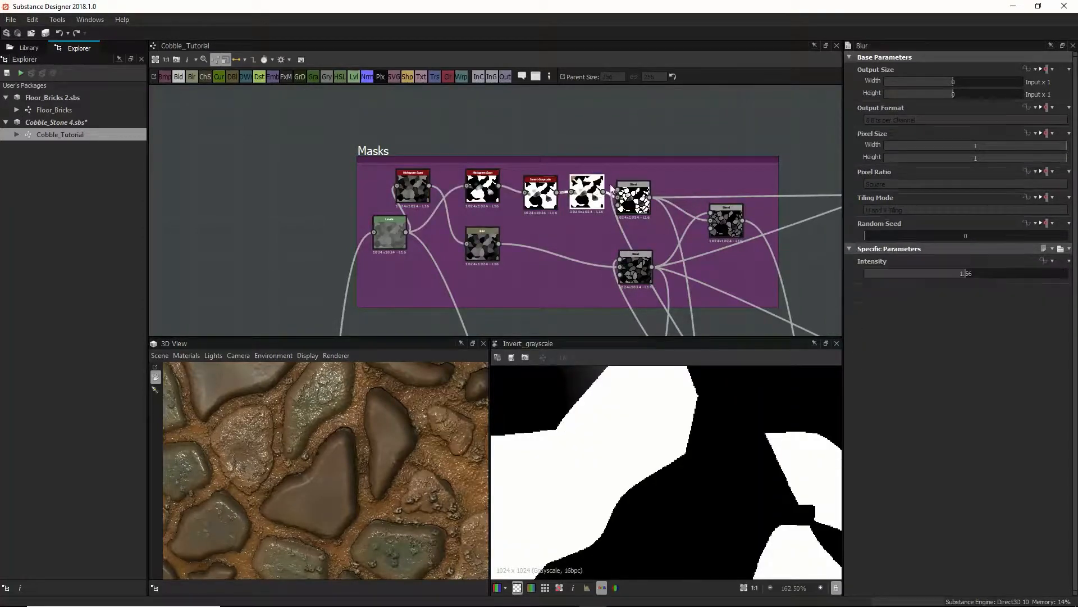
double_click(633, 199)
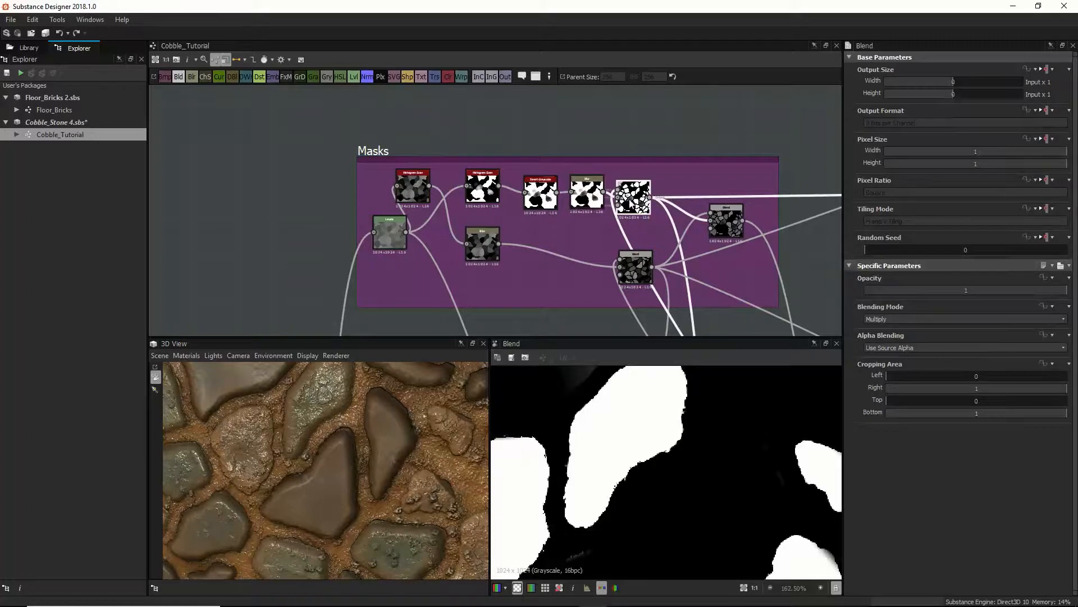
Move the upper Blend farther from its Blur, then view the final Multiply Blend and raise it slightly
drag(643, 198, 665, 190)
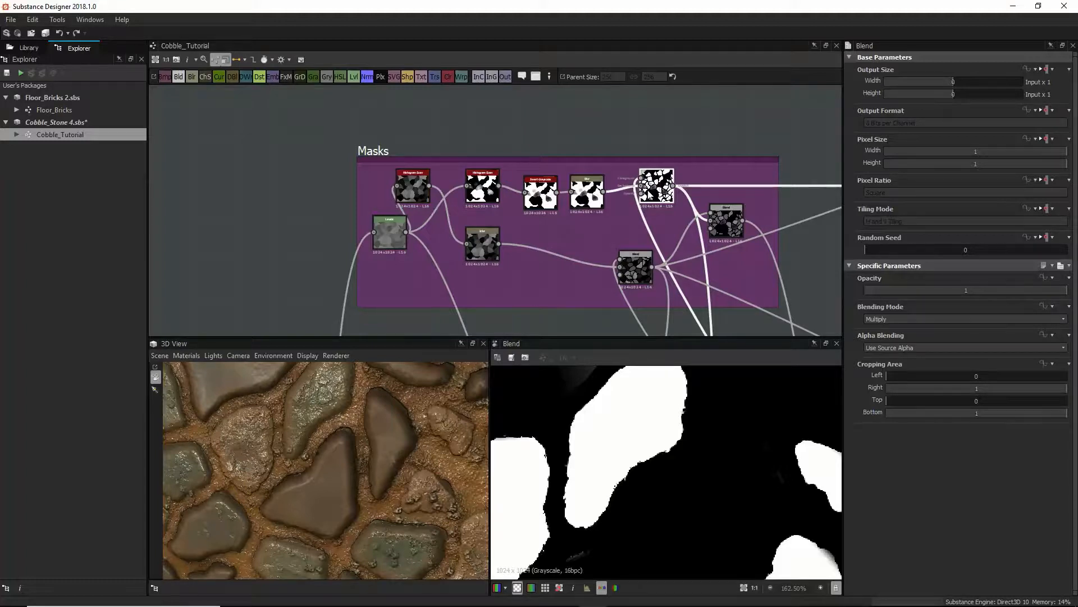
scroll(660, 183, up, 2)
click(753, 241)
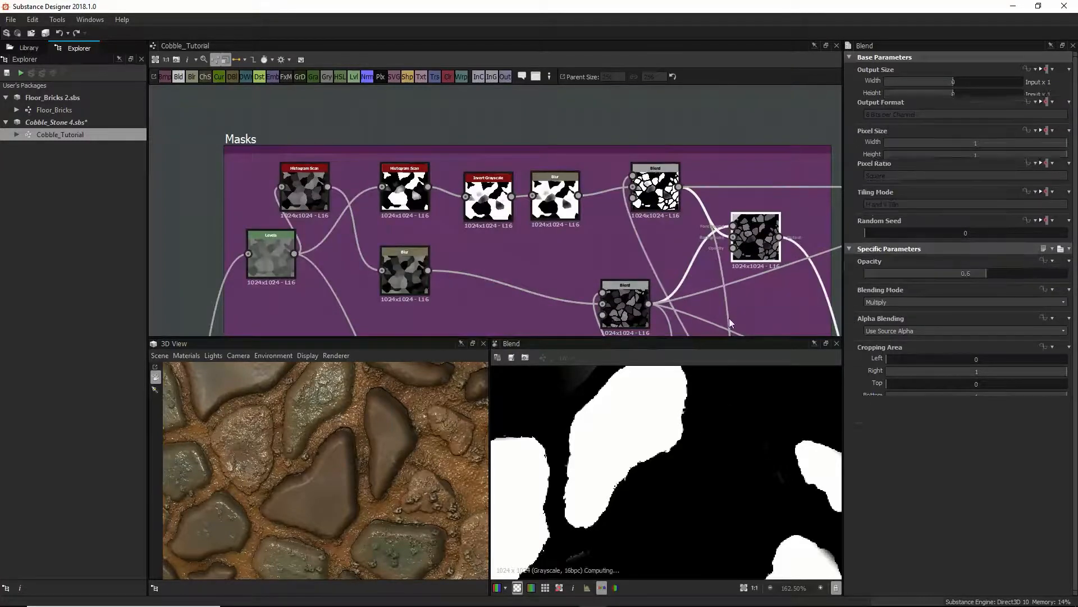
drag(765, 238, 767, 221)
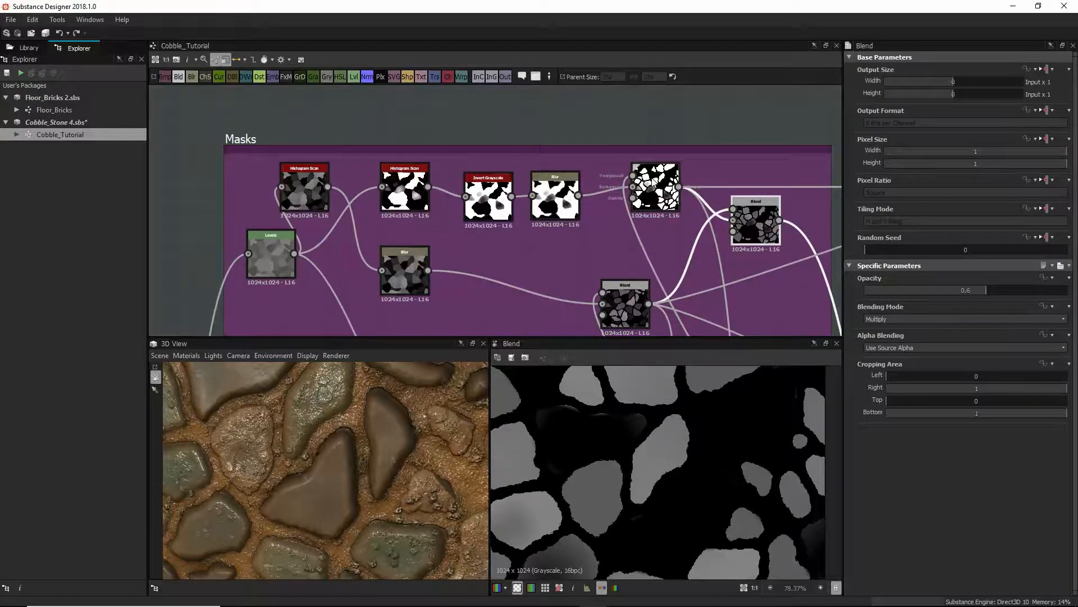
Compare the upper Blend with the final Multiply Blend and place the final one lower, between the two Blends feeding it
click(652, 183)
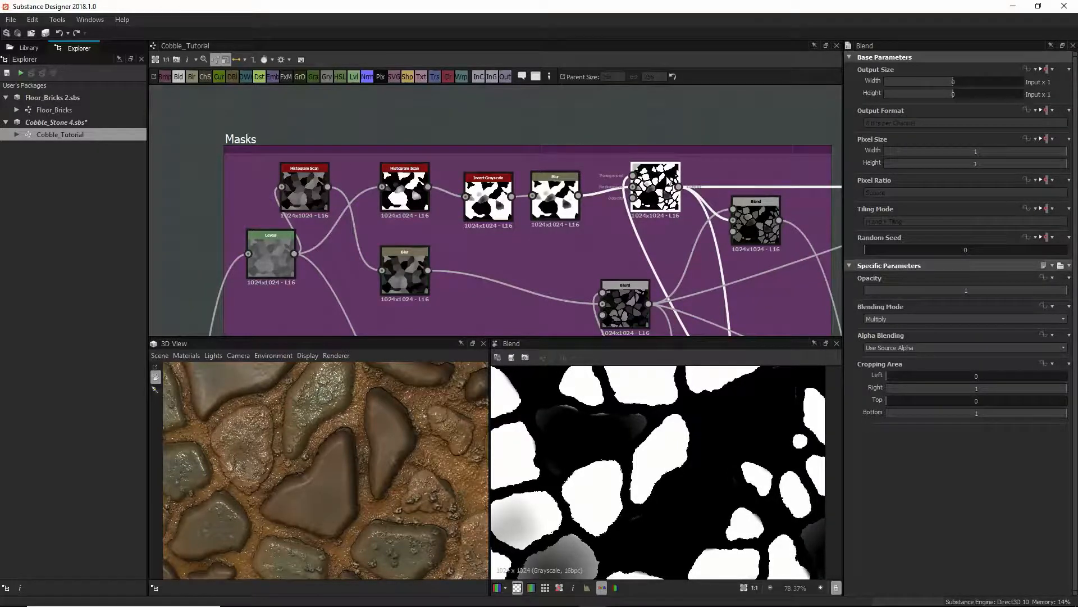
click(753, 217)
drag(752, 217, 739, 254)
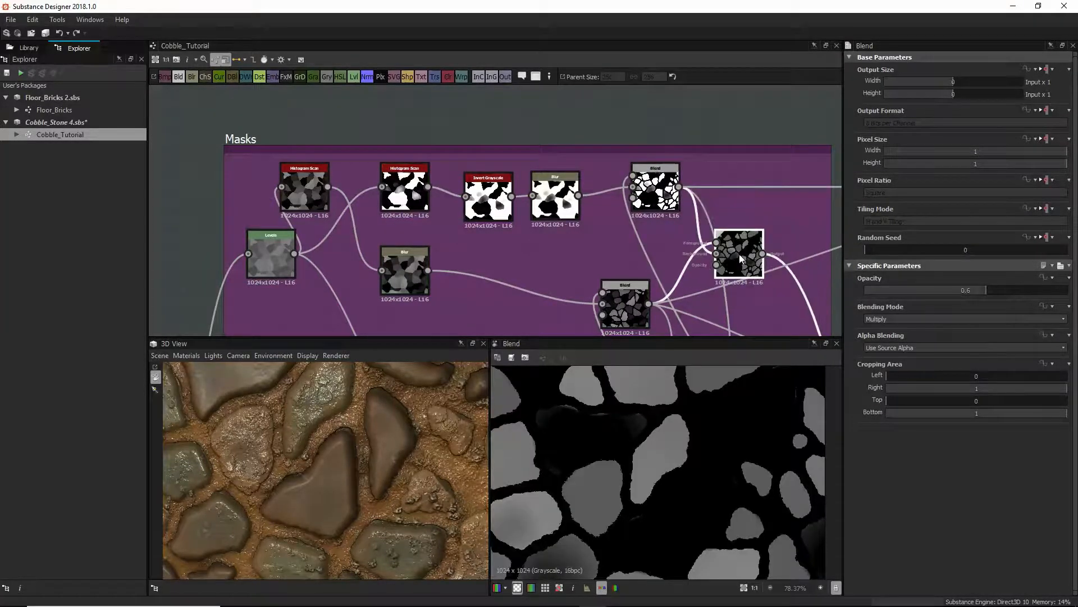
scroll(740, 253, down, 3)
scroll(697, 258, down, 5)
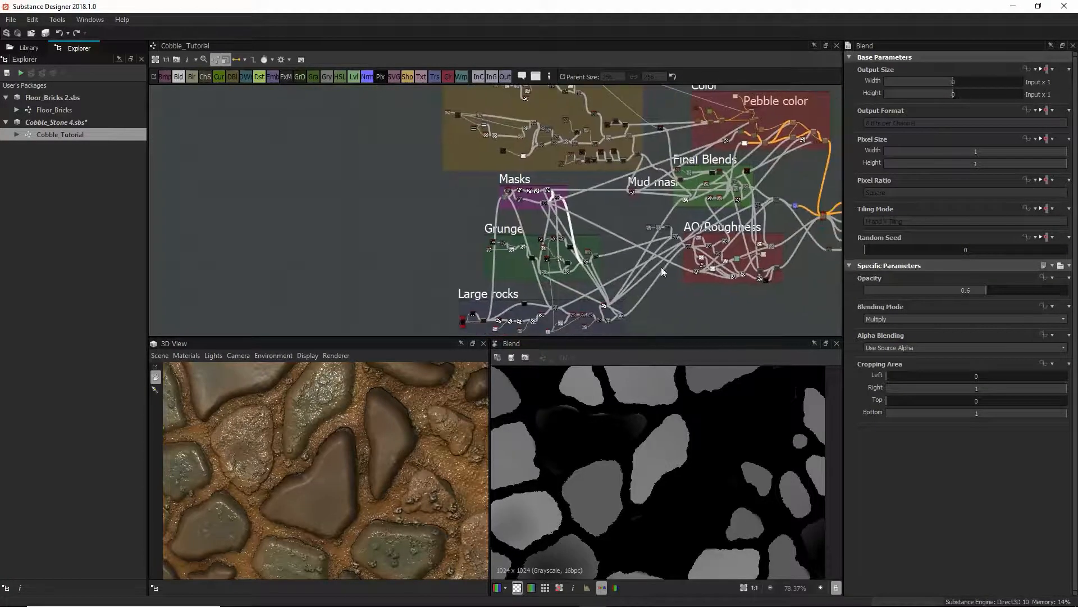
View the output of the Levels node in the AO/Roughness frame that is fed by the Masks frame's final Blend
scroll(697, 275, up, 4)
double_click(694, 276)
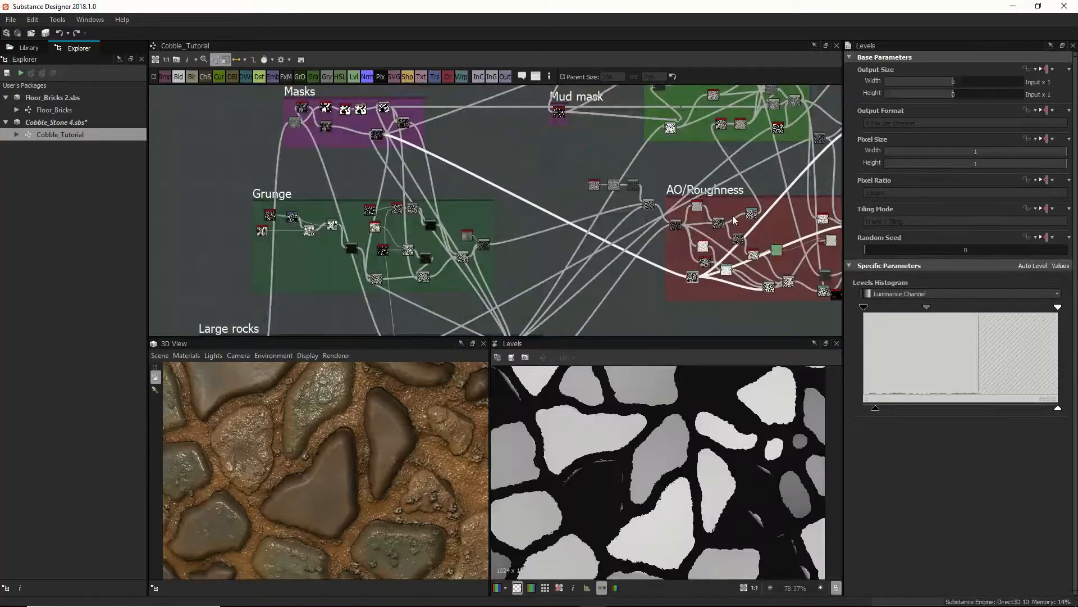
scroll(618, 168, down, 4)
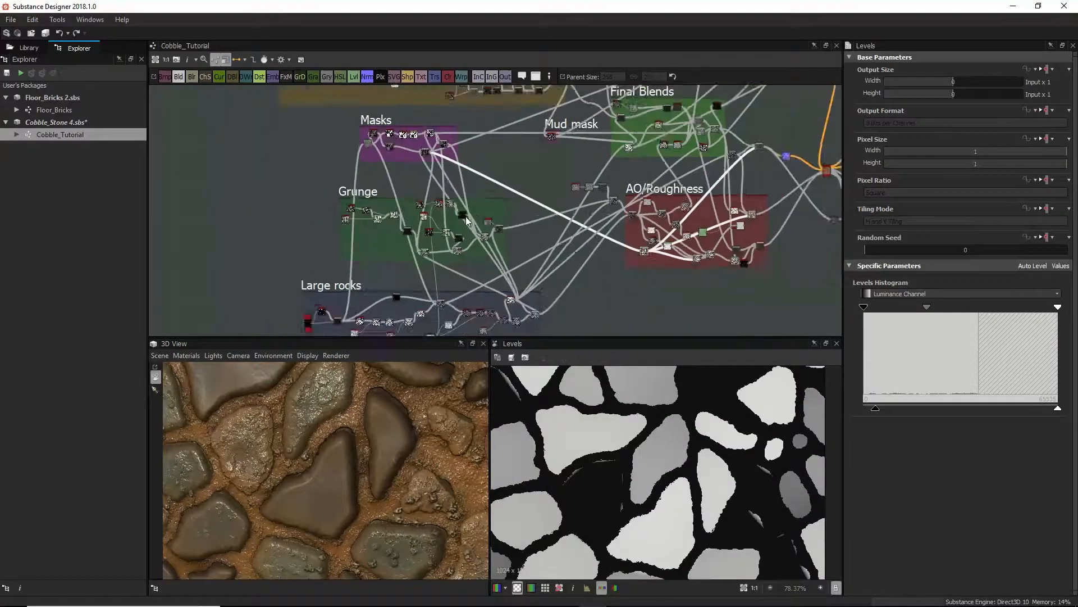
View the output of the Multiply Blend that combines the bevelled stones with the masks in the Large rocks frame
scroll(528, 275, up, 6)
middle_drag(528, 275, 546, 186)
scroll(545, 189, up, 5)
scroll(514, 228, down, 4)
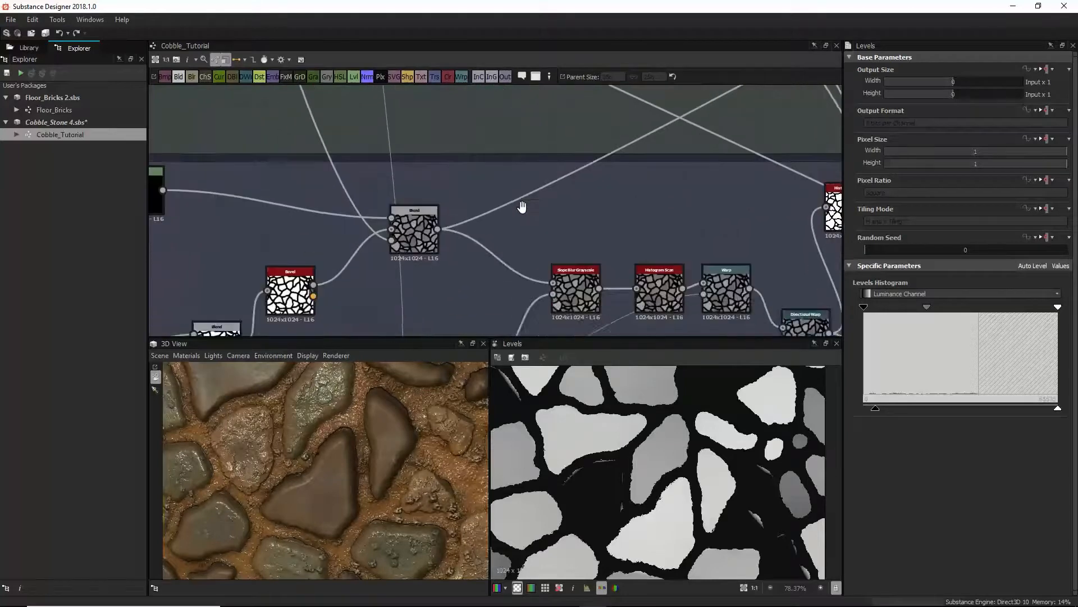
middle_drag(501, 251, 529, 194)
middle_drag(472, 151, 511, 198)
scroll(483, 200, down, 3)
scroll(483, 200, up, 1)
scroll(483, 200, up, 1)
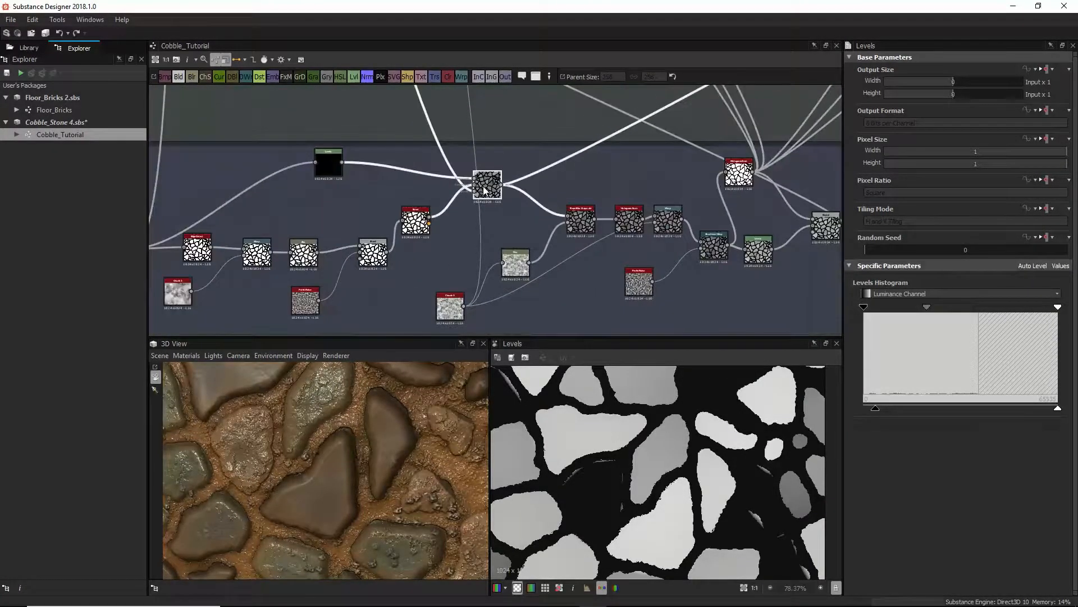
click(482, 186)
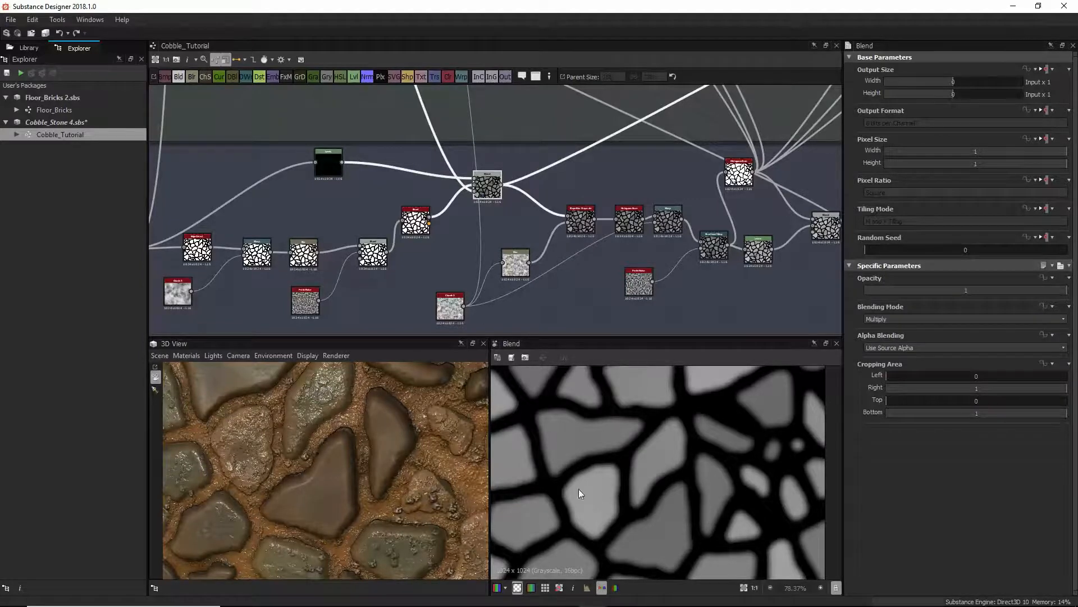
Compare the Large rocks frame's Slope Blur Grayscale output with the Clouds 2 and Blur nodes that drive it
click(584, 225)
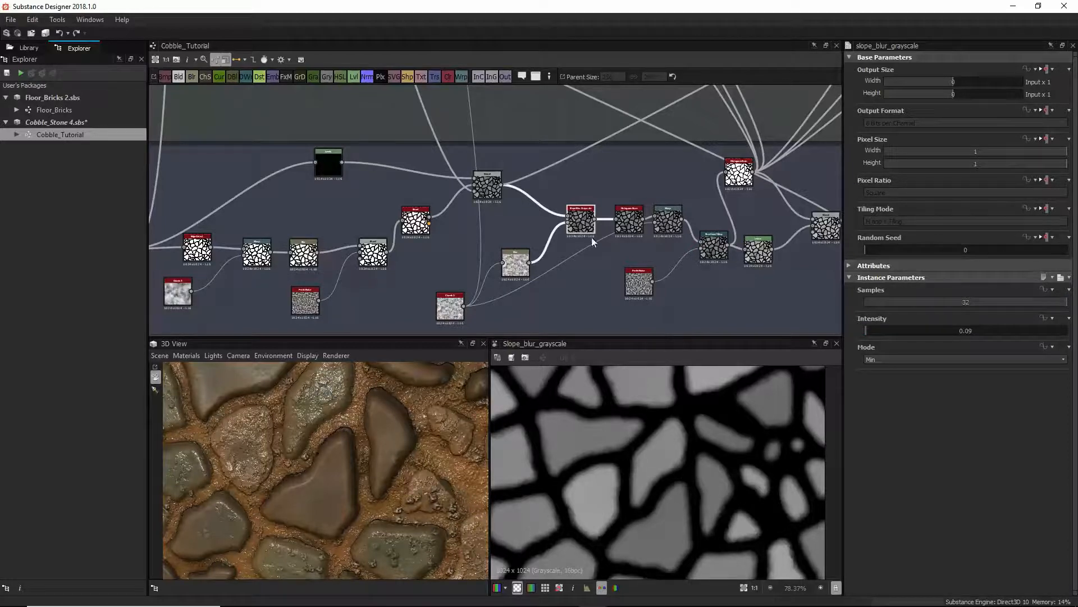
click(455, 312)
double_click(455, 312)
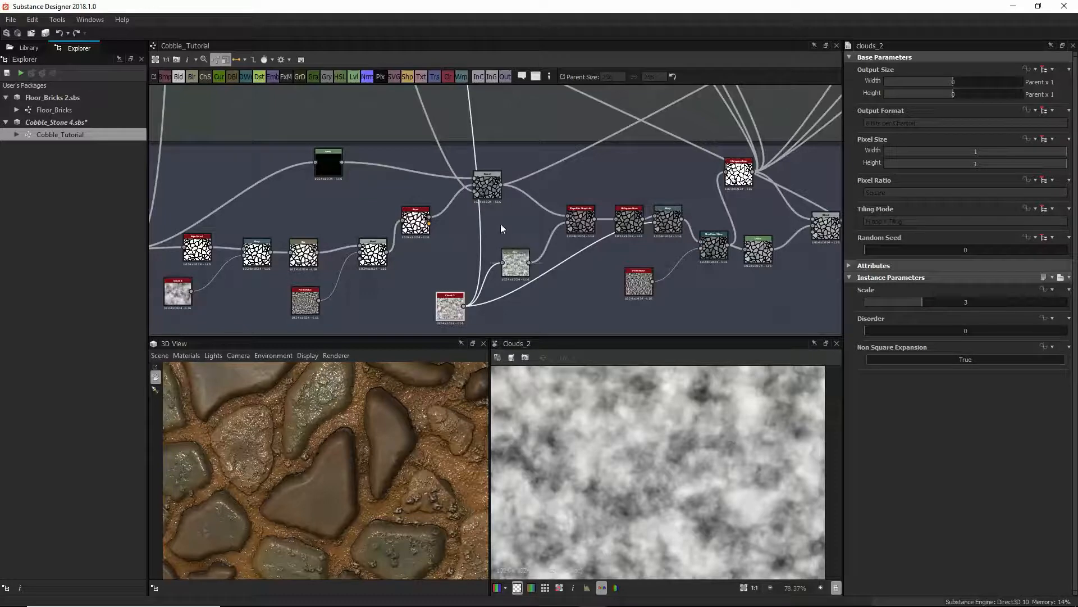
double_click(516, 262)
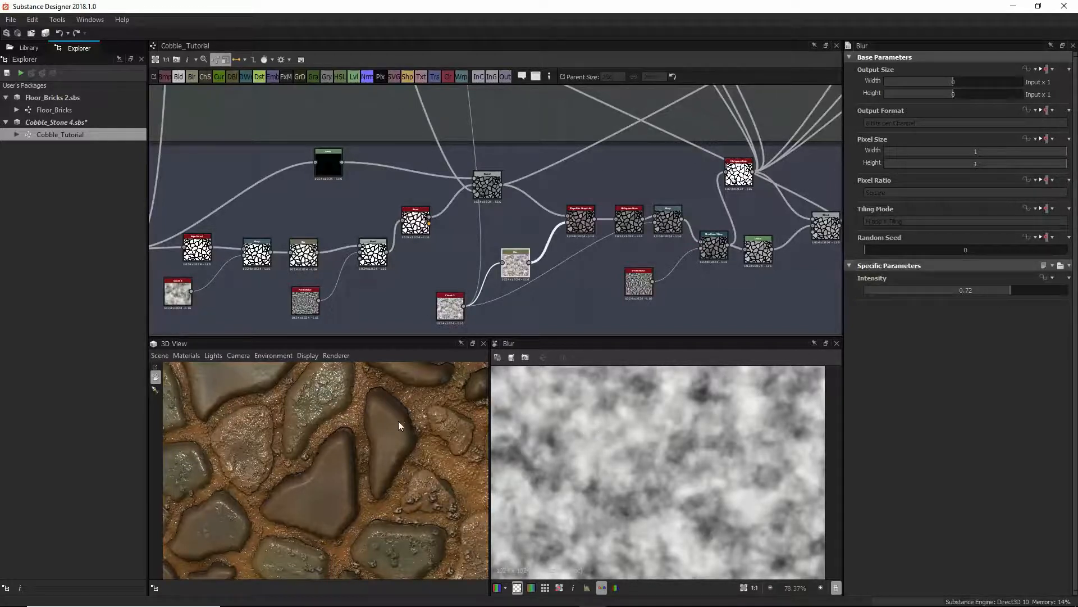
double_click(580, 211)
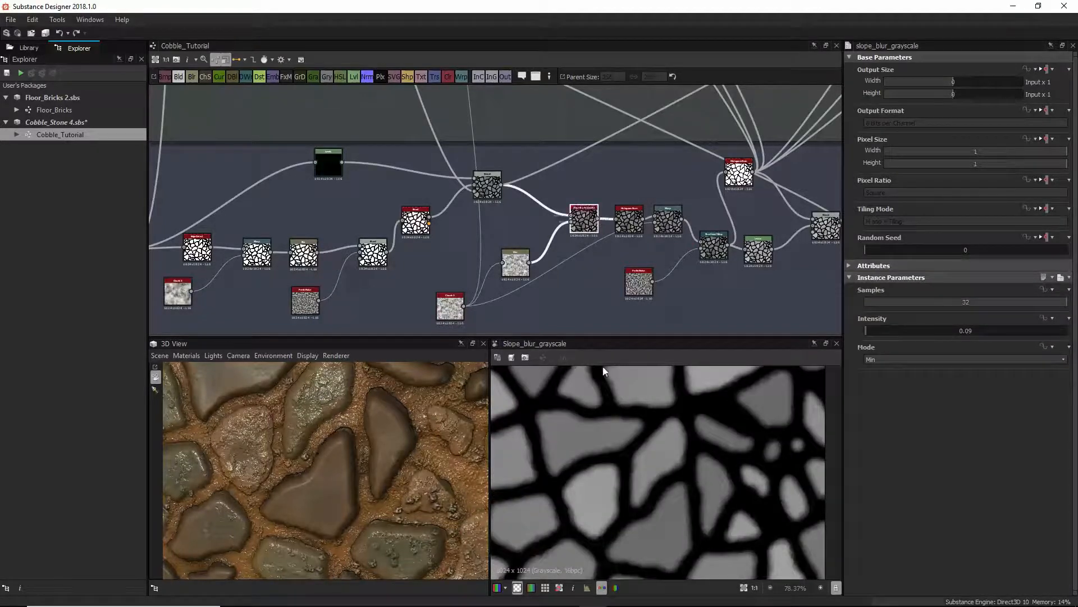
View the Histogram Scan after the Slope Blur Grayscale, raise the node slightly, and check the graph's and the node's parameters
double_click(628, 214)
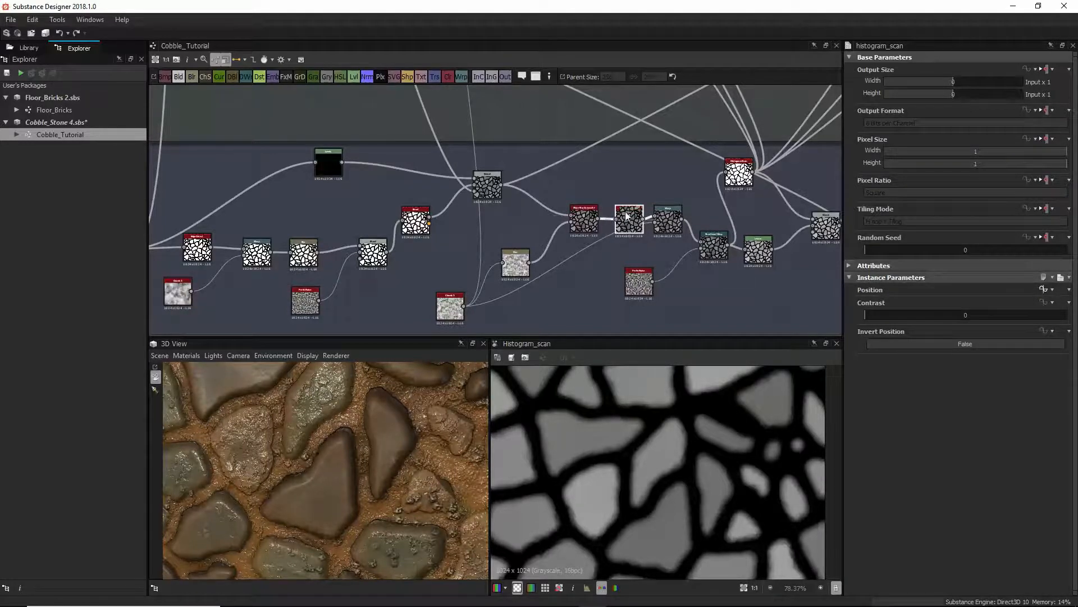
scroll(627, 211, up, 1)
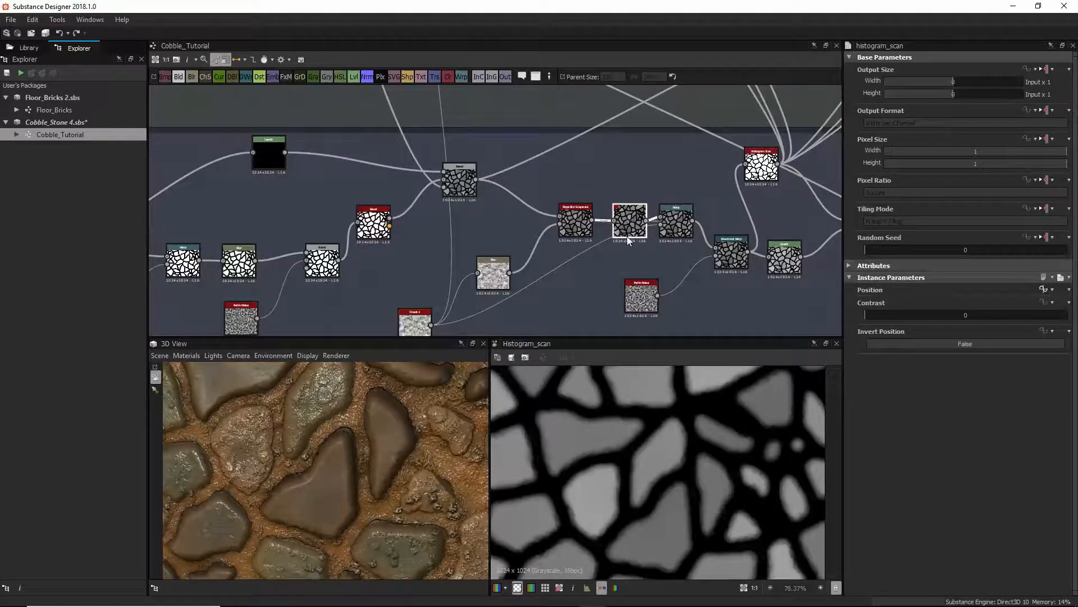
drag(626, 208, 628, 218)
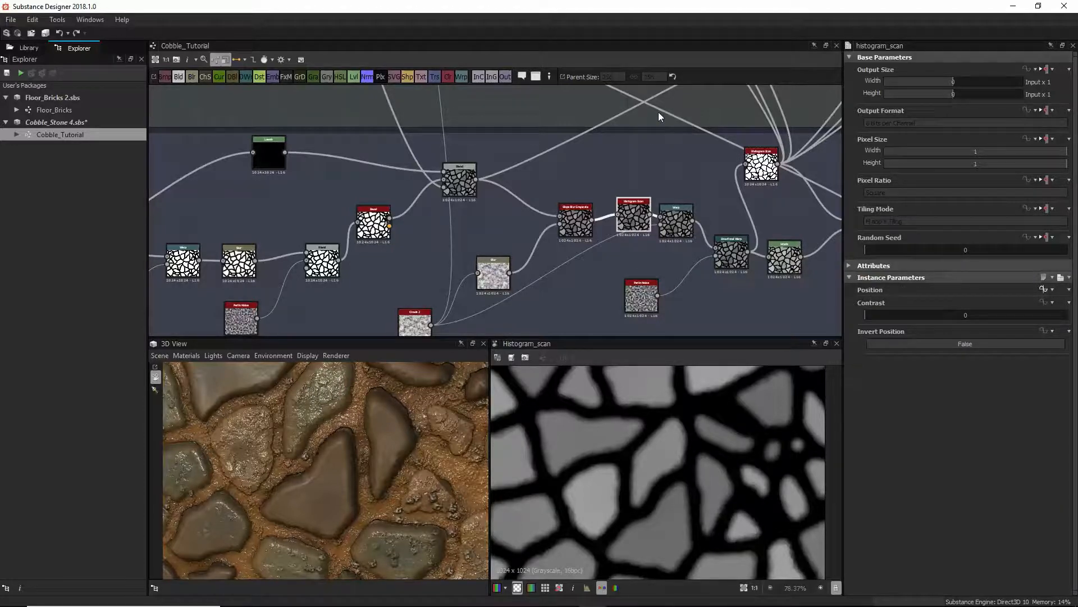
click(645, 117)
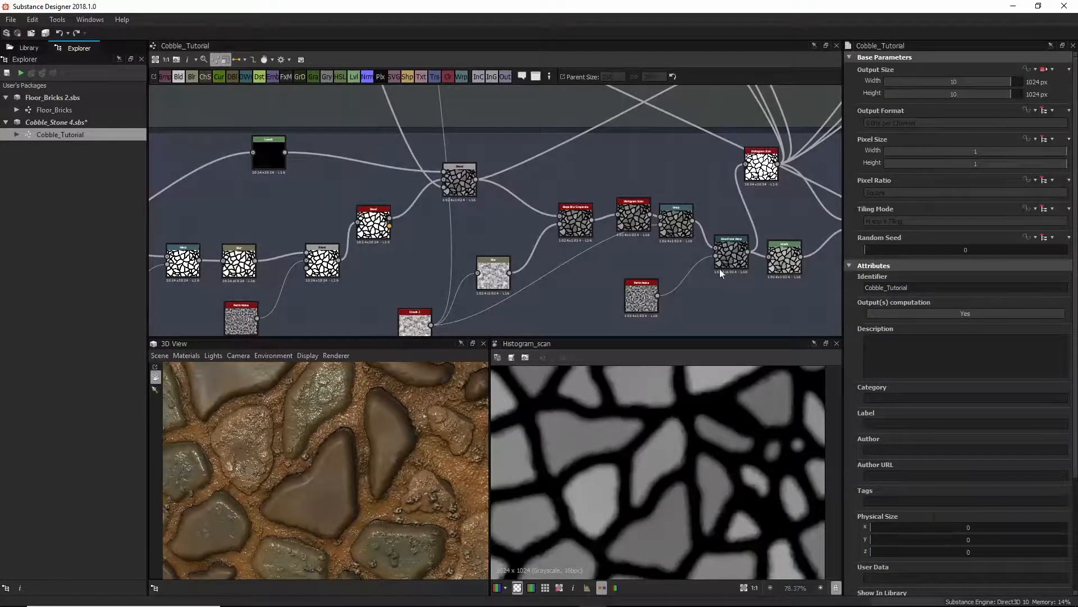
click(641, 222)
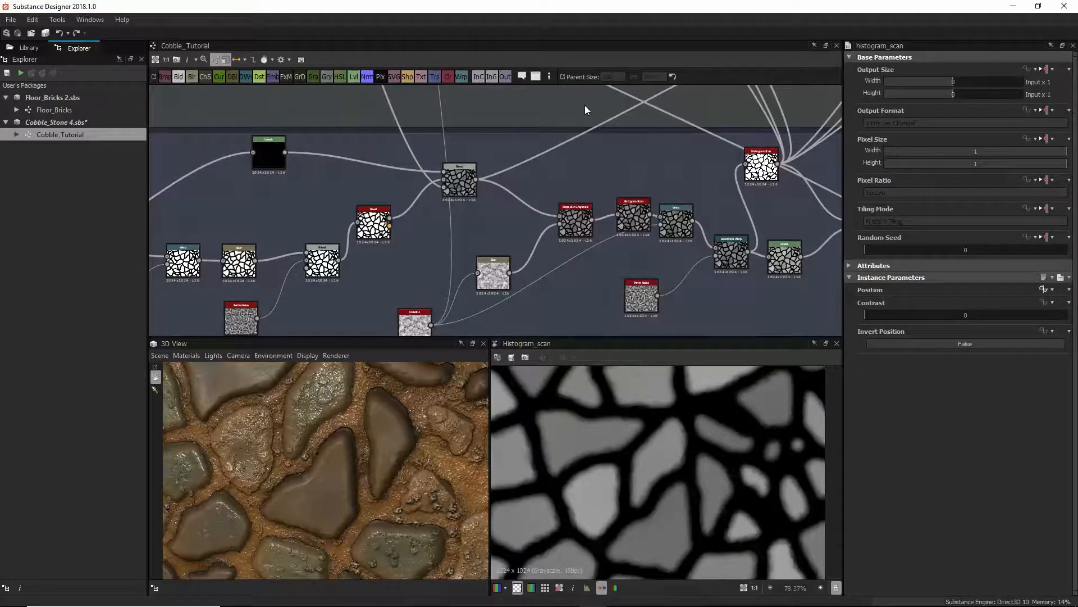
Add a Switch Grayscale node above the Large rocks chain and delete it again
key(space)
text(sw)
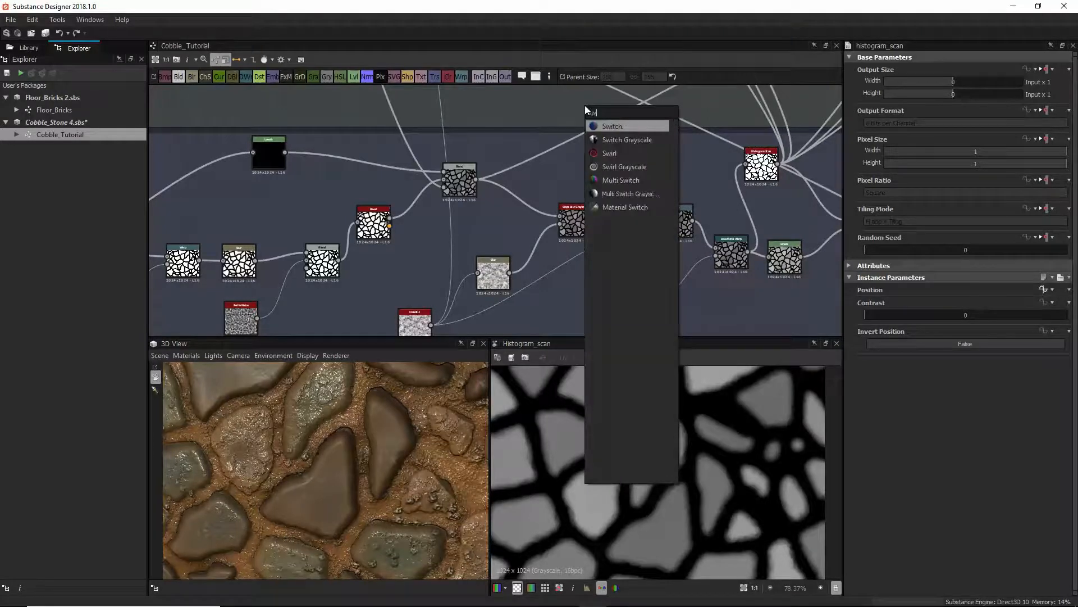
click(619, 138)
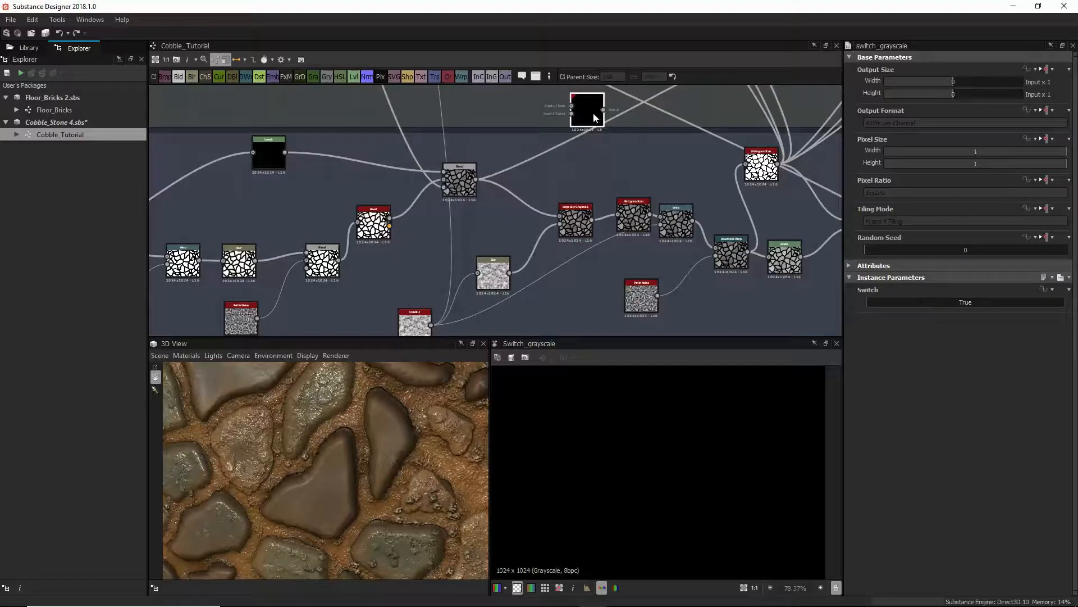
key(Delete)
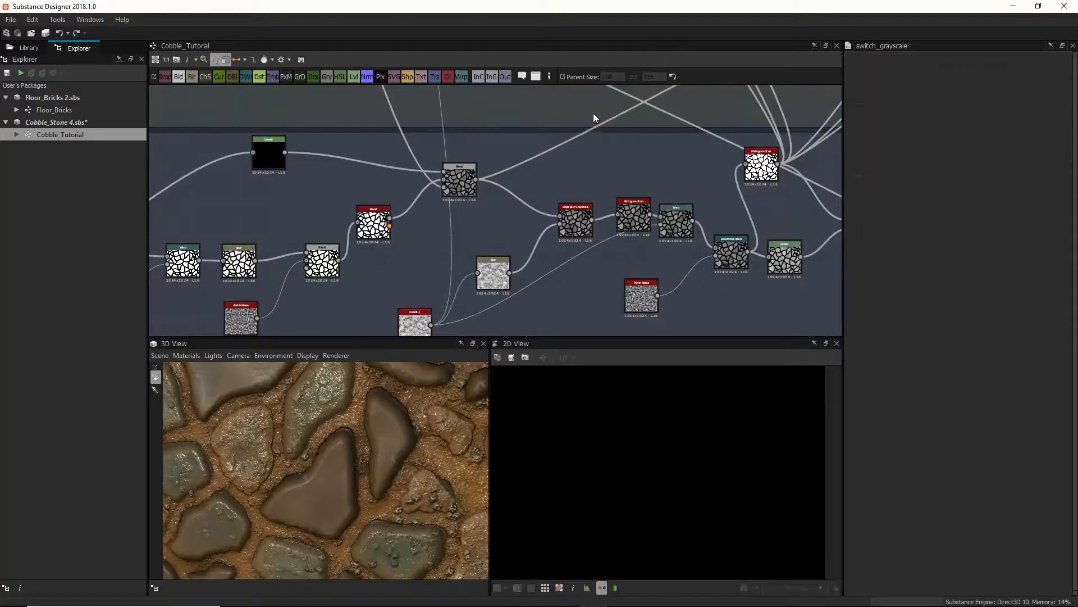
View the Histogram Scan again, then expand the Rocks_switch parameter among the Cobble_Tutorial graph's input parameters
double_click(629, 209)
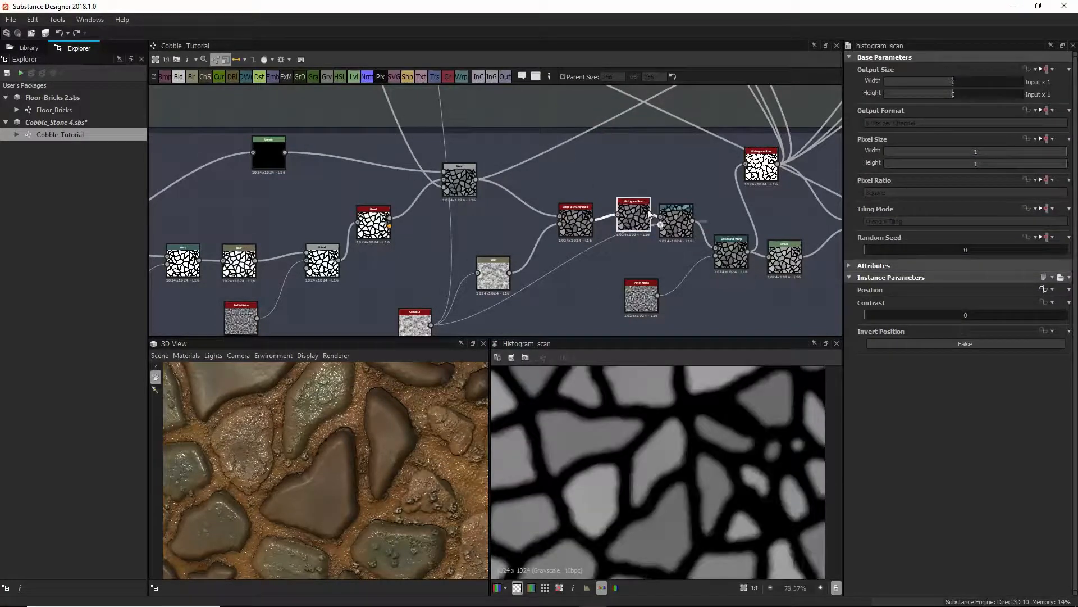
click(582, 115)
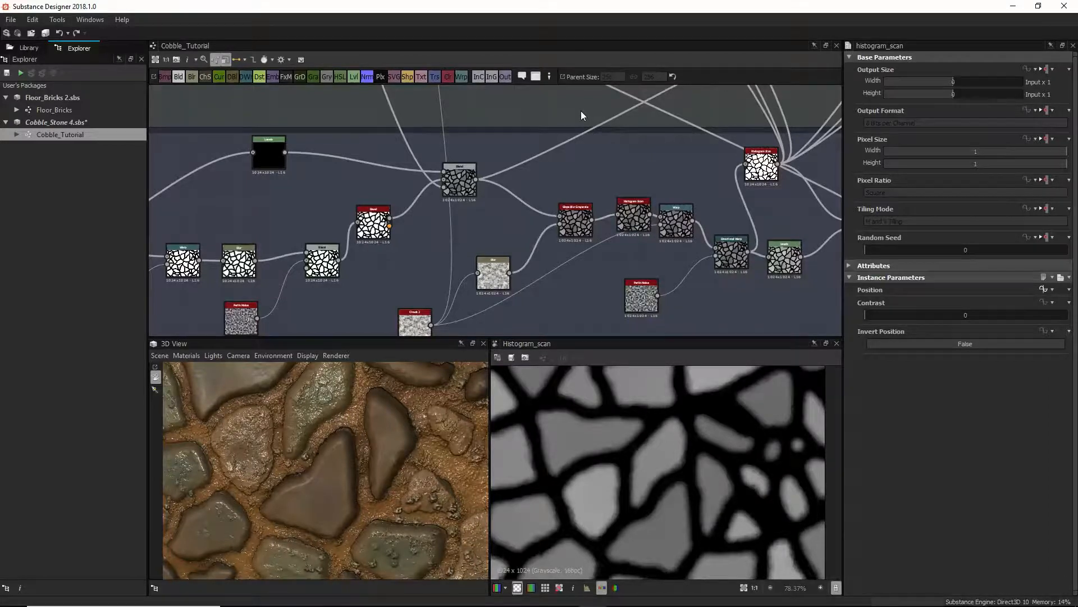
scroll(958, 540, down, 4)
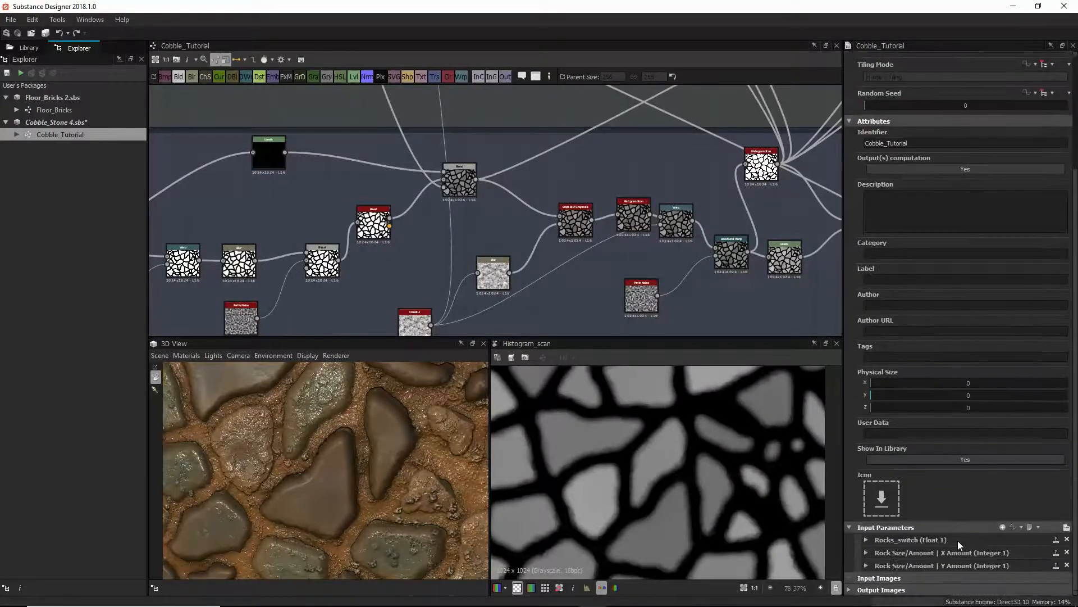
click(865, 540)
scroll(887, 557, down, 2)
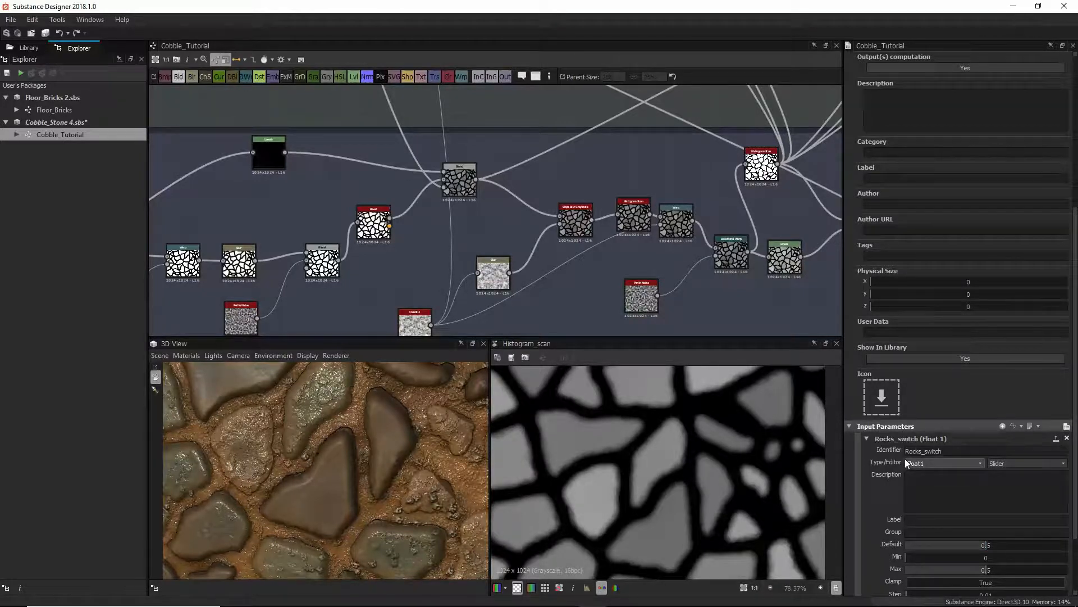
Lower the Rocks_switch default to 0.3 and examine the whole cobblestone face in the 3D preview
drag(981, 546, 953, 543)
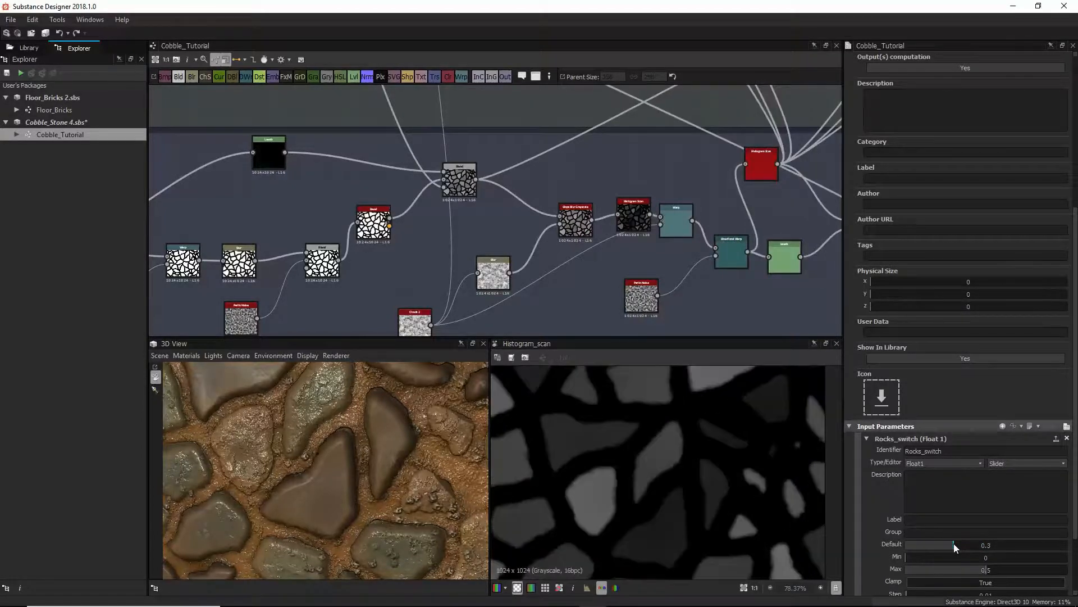
mouse_move(353, 469)
mouse_down()
mouse_move(345, 427)
mouse_move(344, 470)
mouse_up()
scroll(353, 503, down, 6)
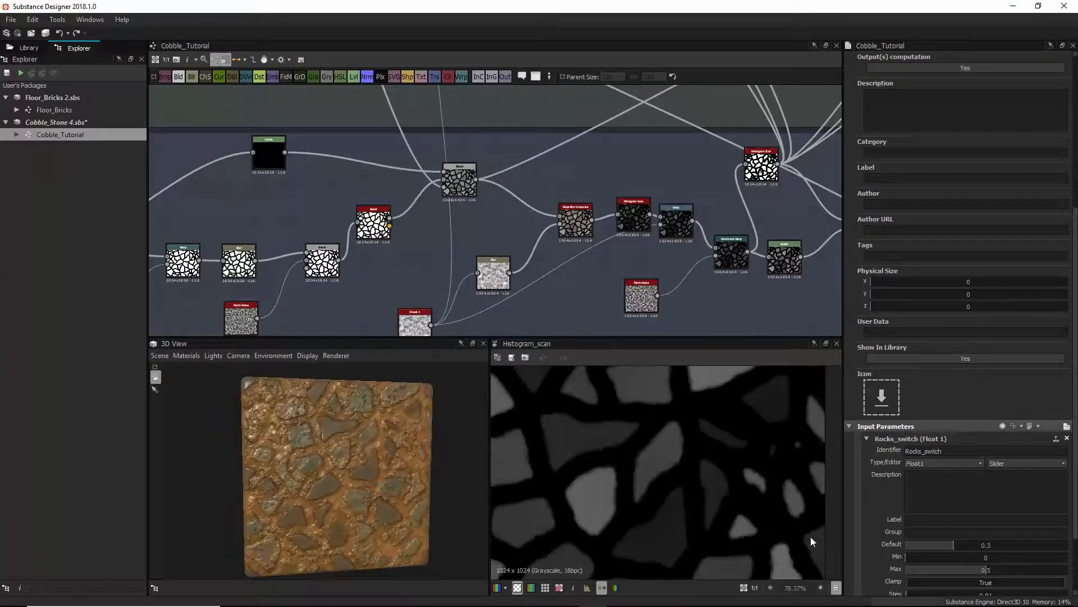
Try lower Rocks_switch defaults, ending at 0.23, and inspect the effect on the 3D cube and the Large rocks chain
click(948, 543)
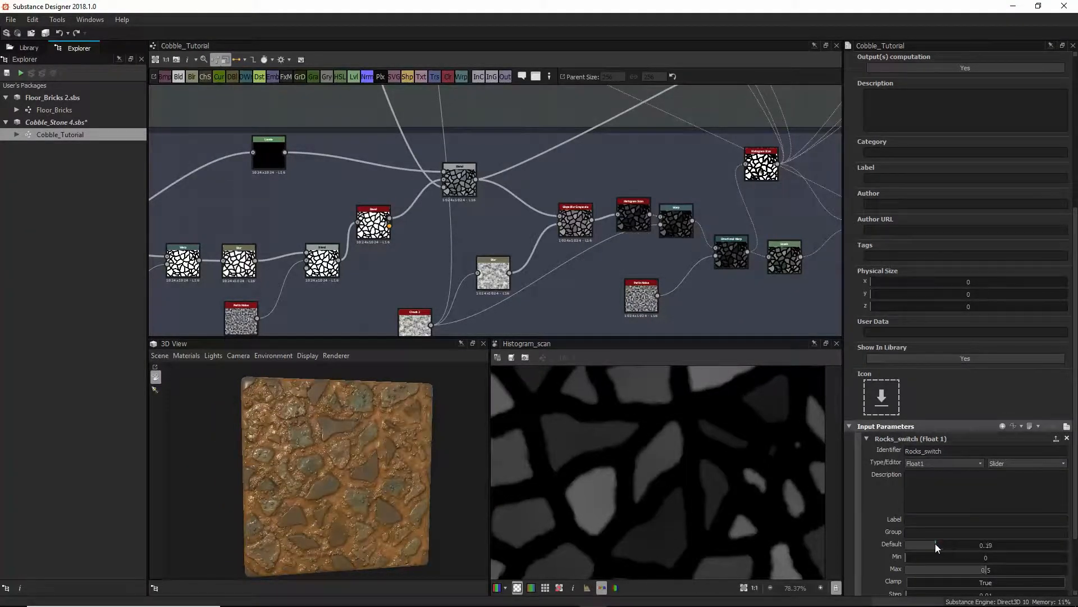
mouse_move(935, 544)
mouse_down()
mouse_move(915, 544)
mouse_move(943, 548)
mouse_up()
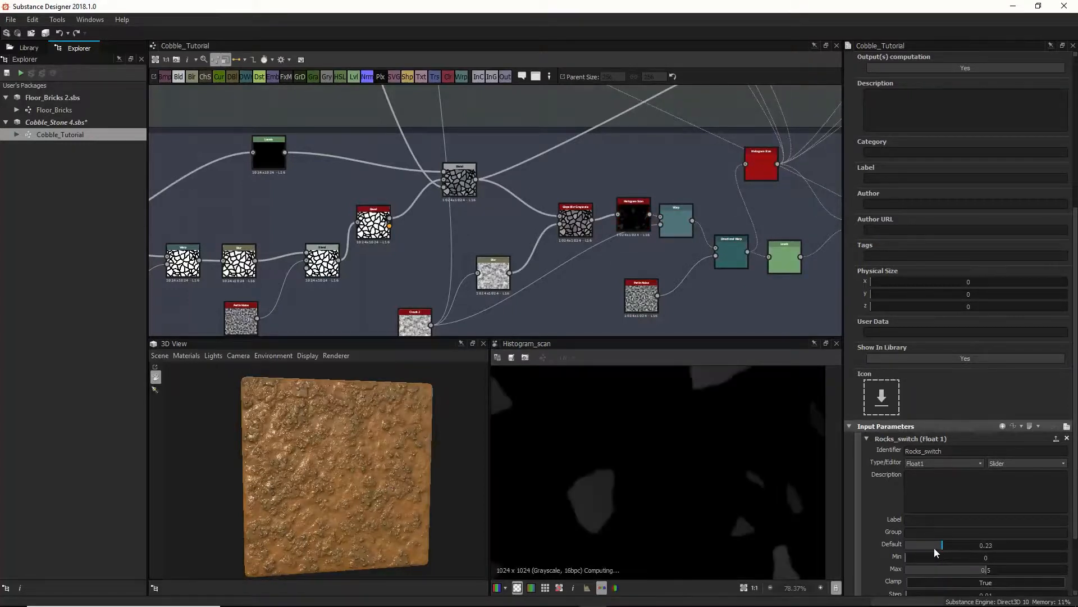
drag(356, 482, 453, 564)
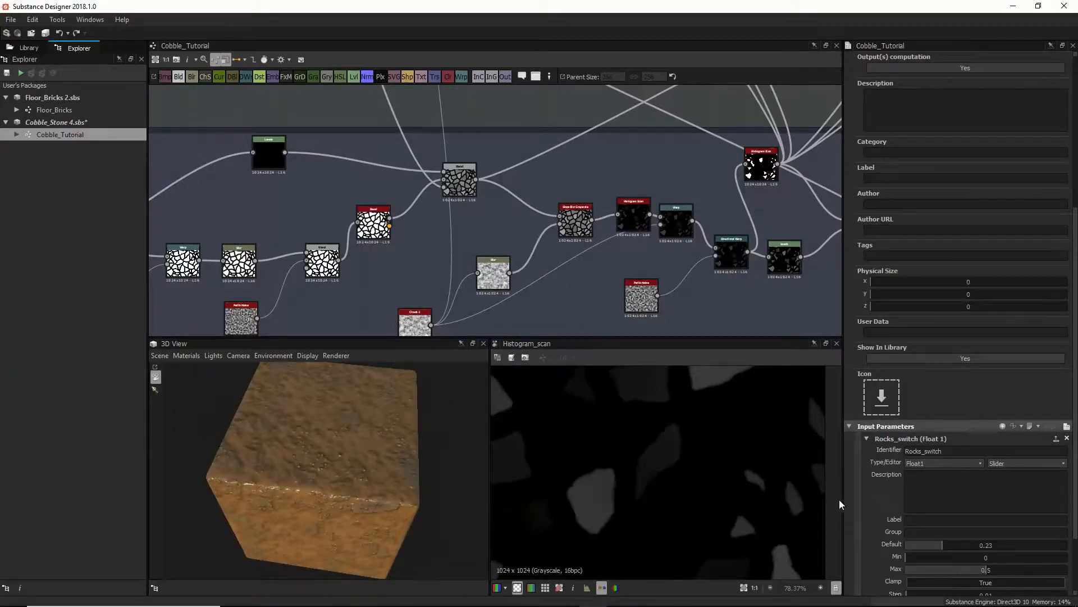
scroll(412, 264, down, 2)
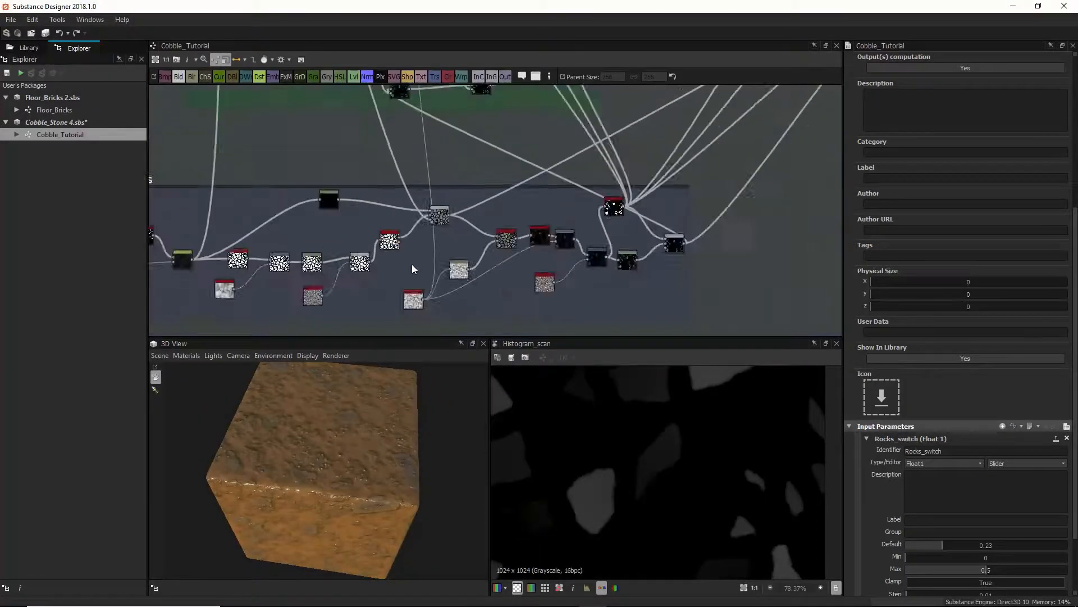
scroll(412, 264, down, 2)
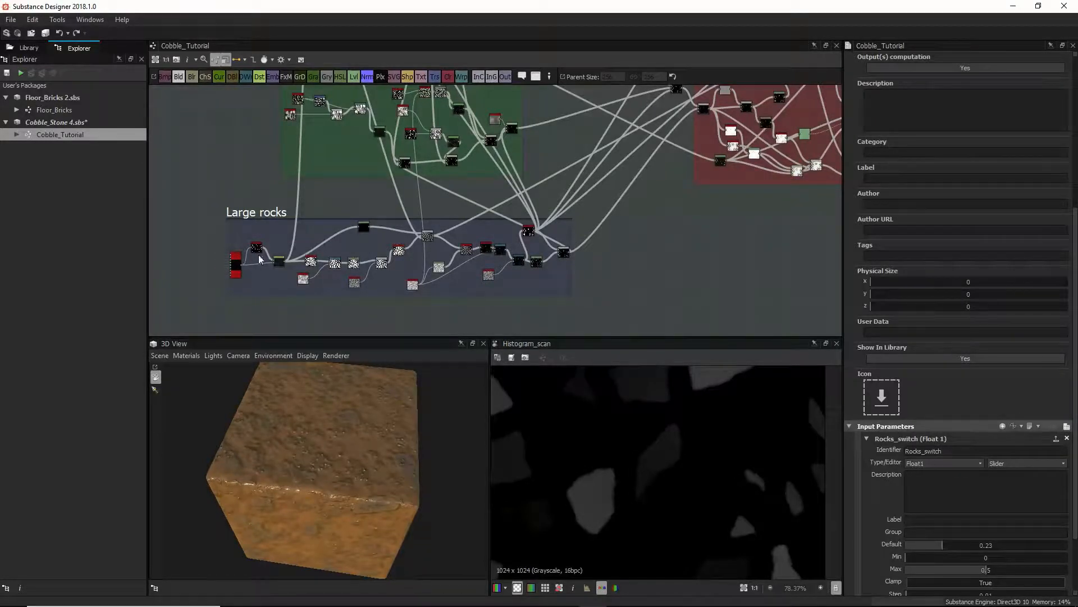
drag(356, 500, 337, 470)
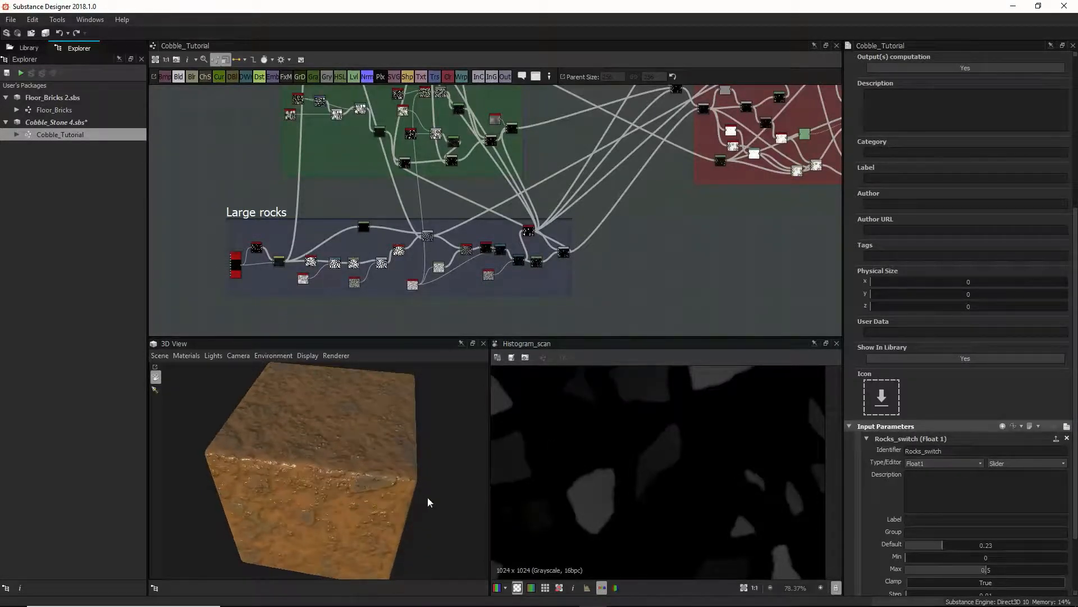
Set the Rocks_switch default to 0.5 and turn the 3D cube to face the cobblestones
drag(946, 548, 994, 545)
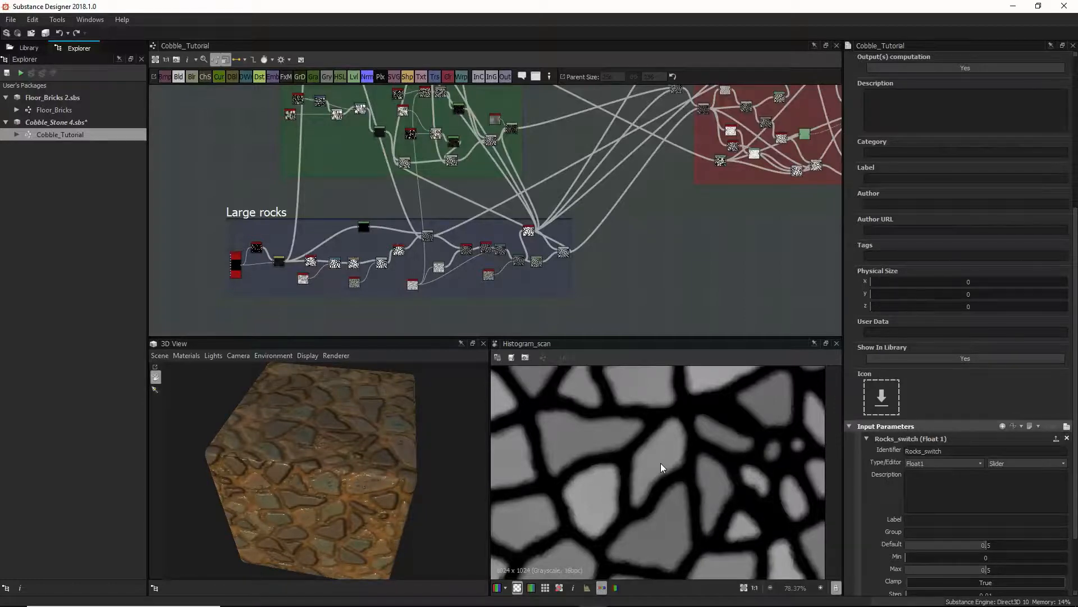
scroll(500, 204, up, 3)
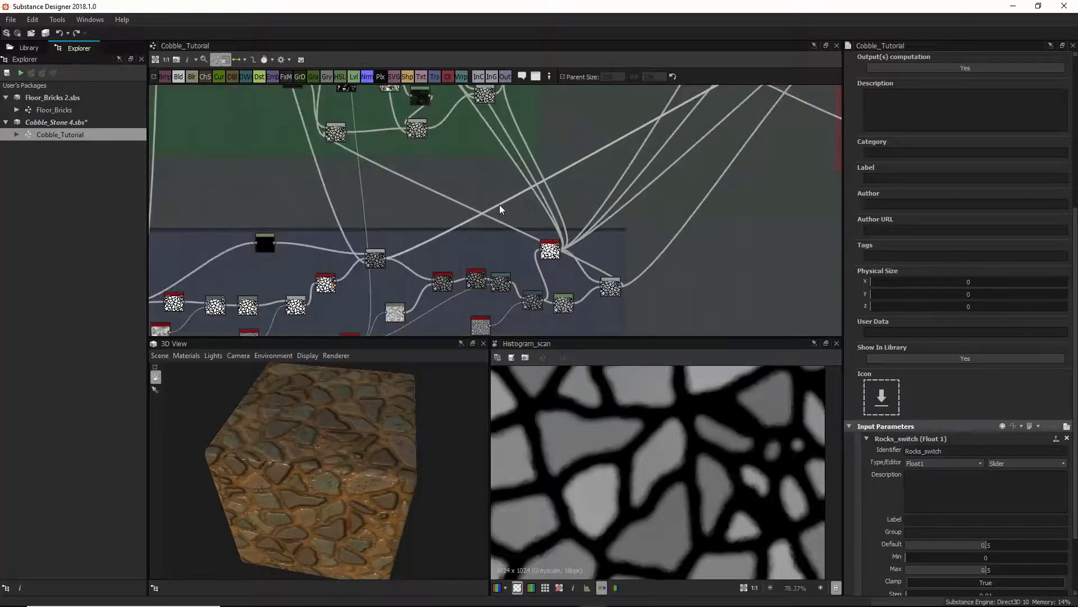
mouse_move(360, 403)
mouse_down()
mouse_move(356, 413)
mouse_move(362, 393)
mouse_up()
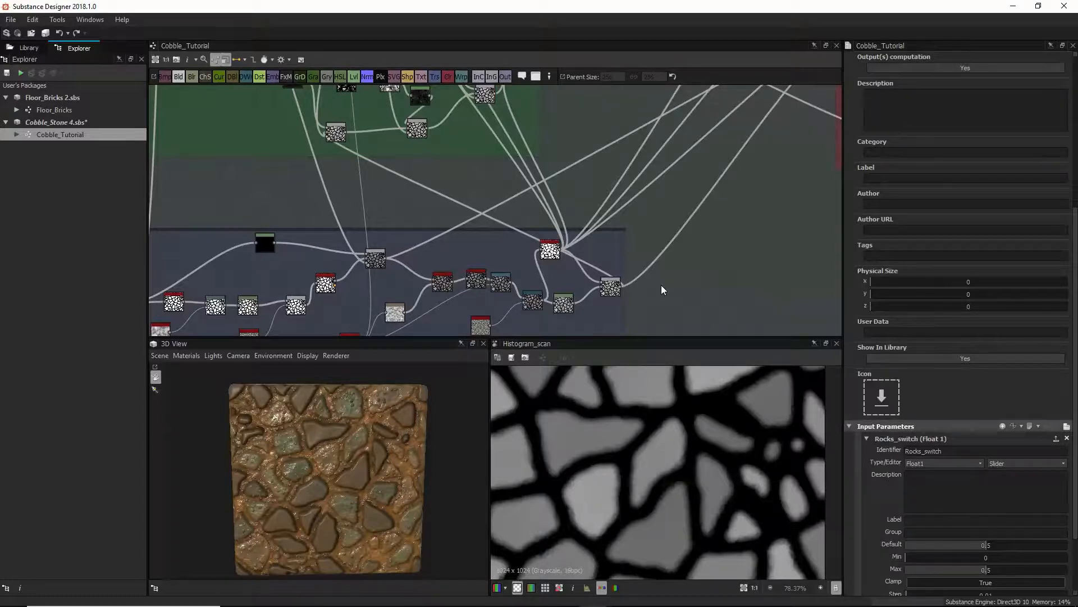
Return to the Large rocks chain and show the parameters of the Histogram Scan that feeds the Warp
middle_drag(668, 289, 676, 241)
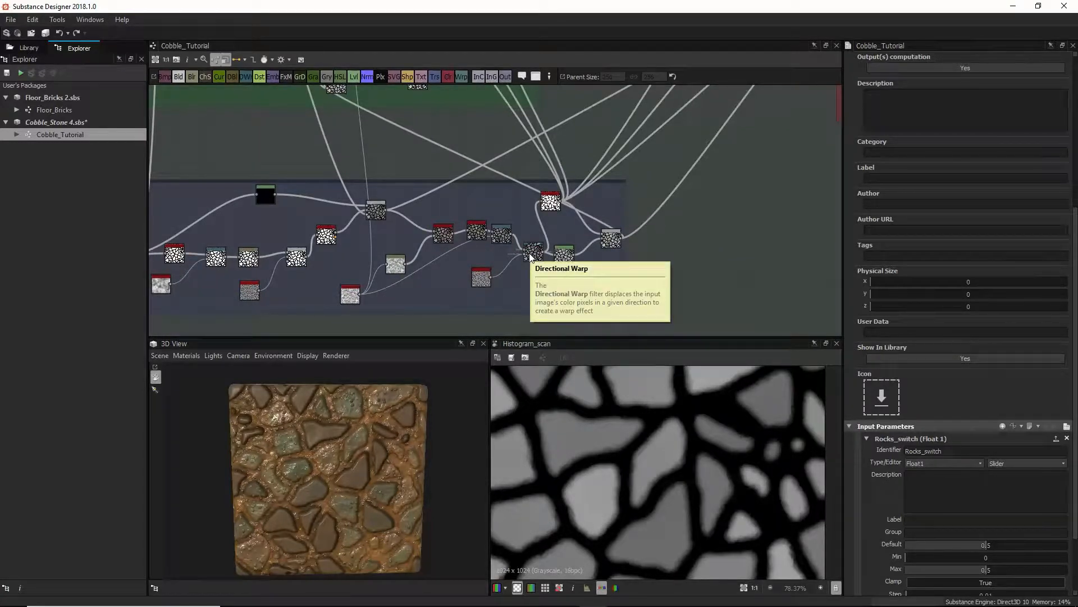
scroll(457, 215, down, 2)
scroll(445, 234, up, 6)
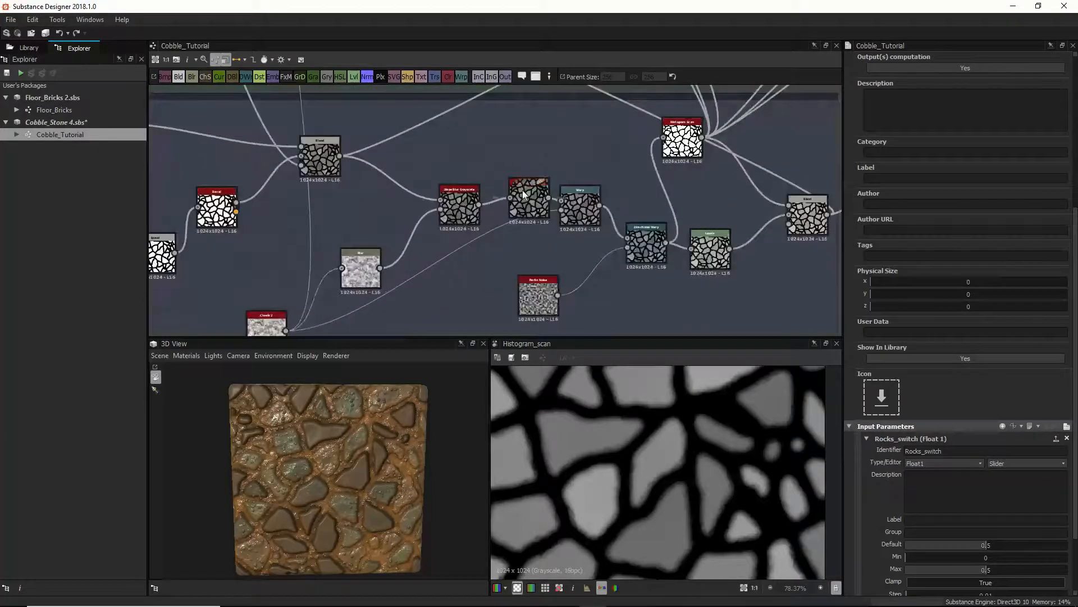
click(523, 190)
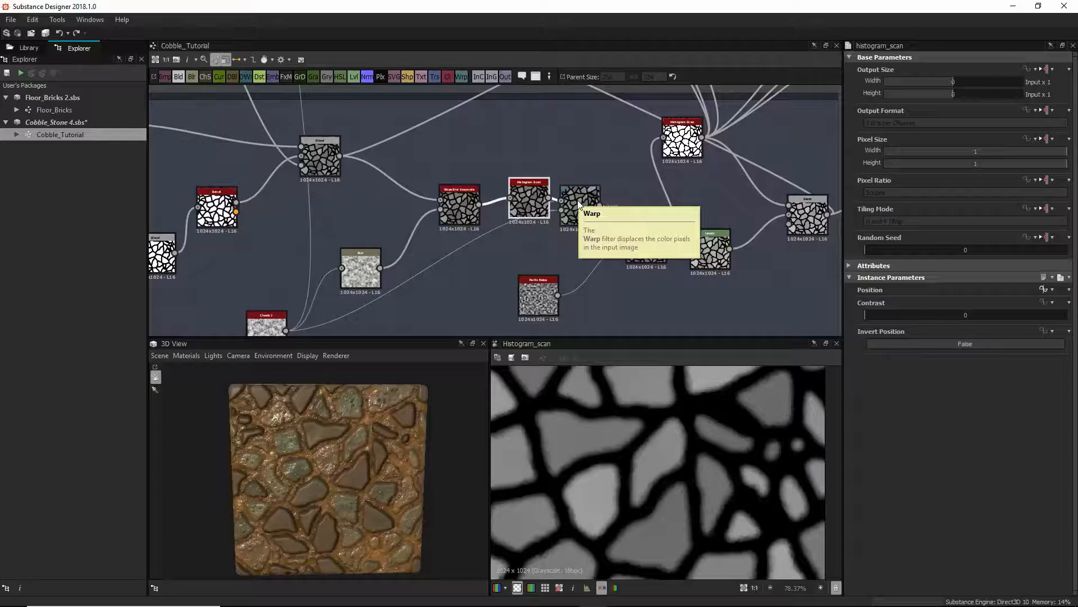
Show the parameters of the Warp and the Directional Warp in the Large rocks chain, nudging the Warp node slightly aside
click(580, 207)
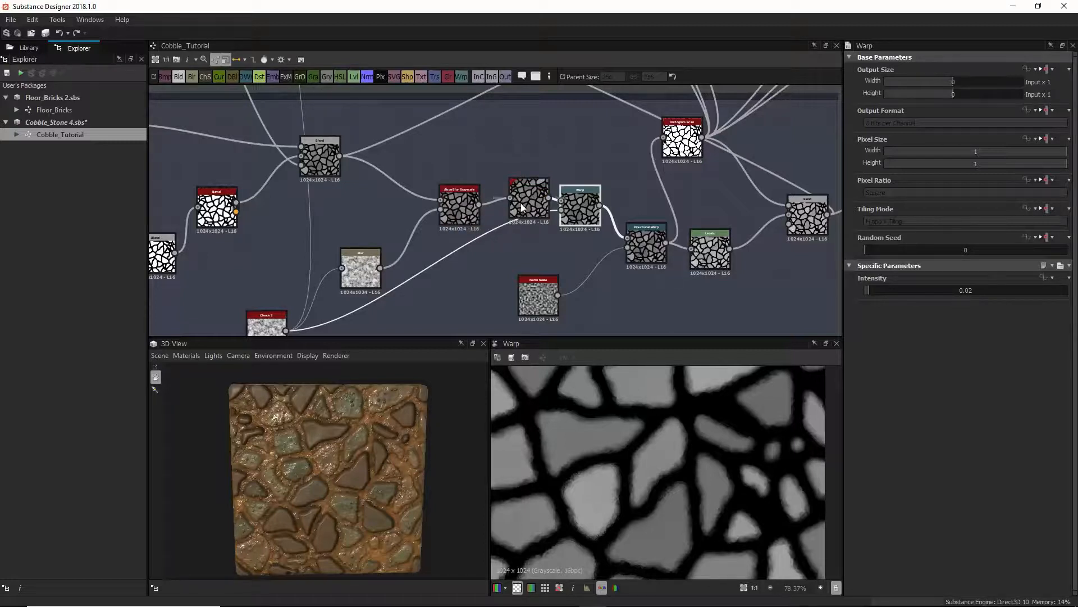
drag(579, 199, 583, 198)
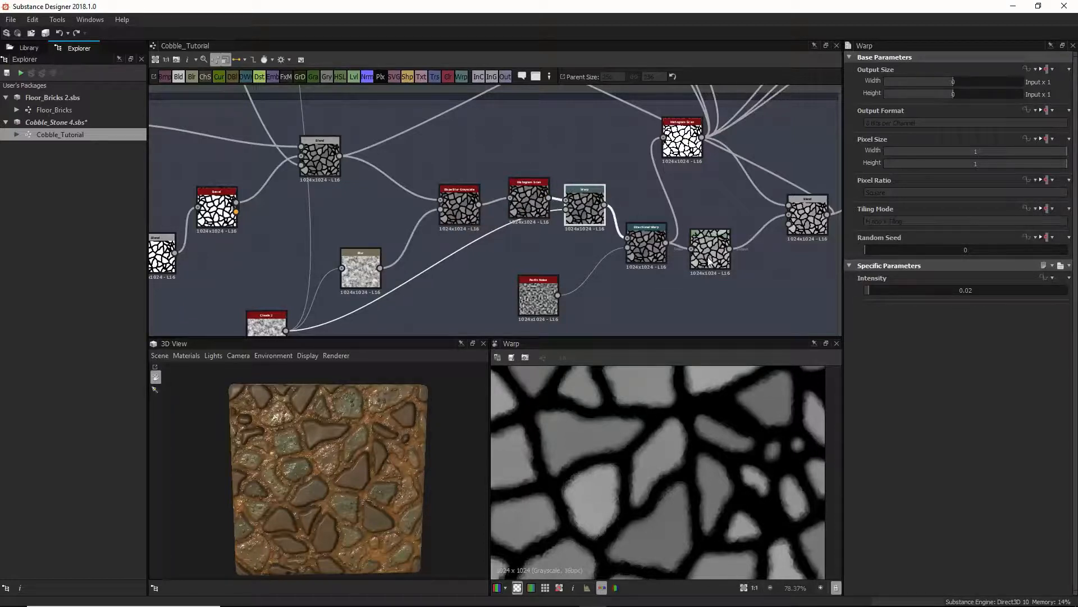
middle_drag(756, 240, 647, 248)
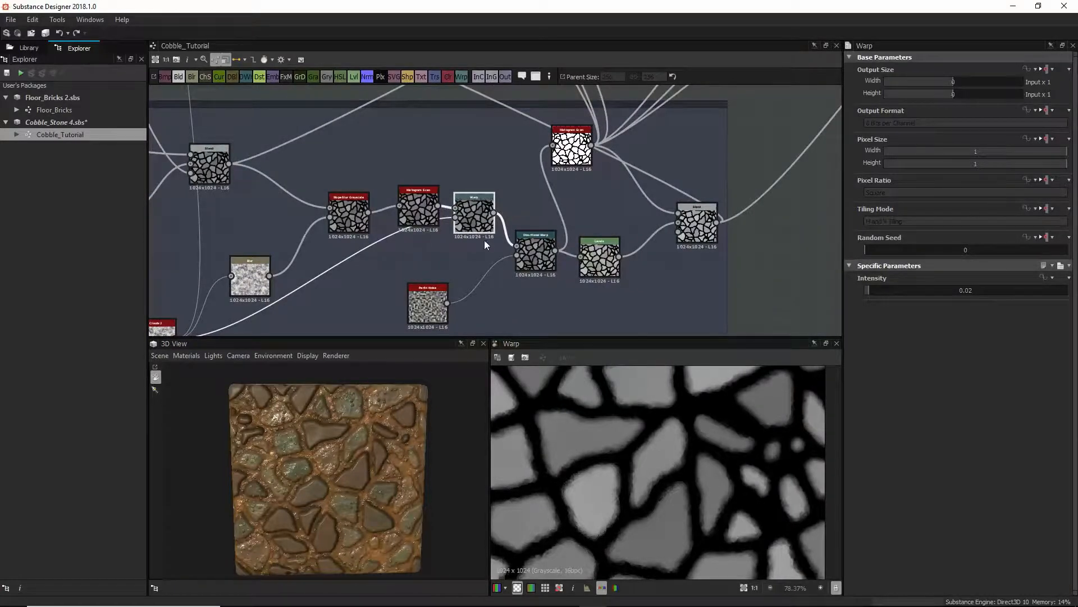
click(536, 244)
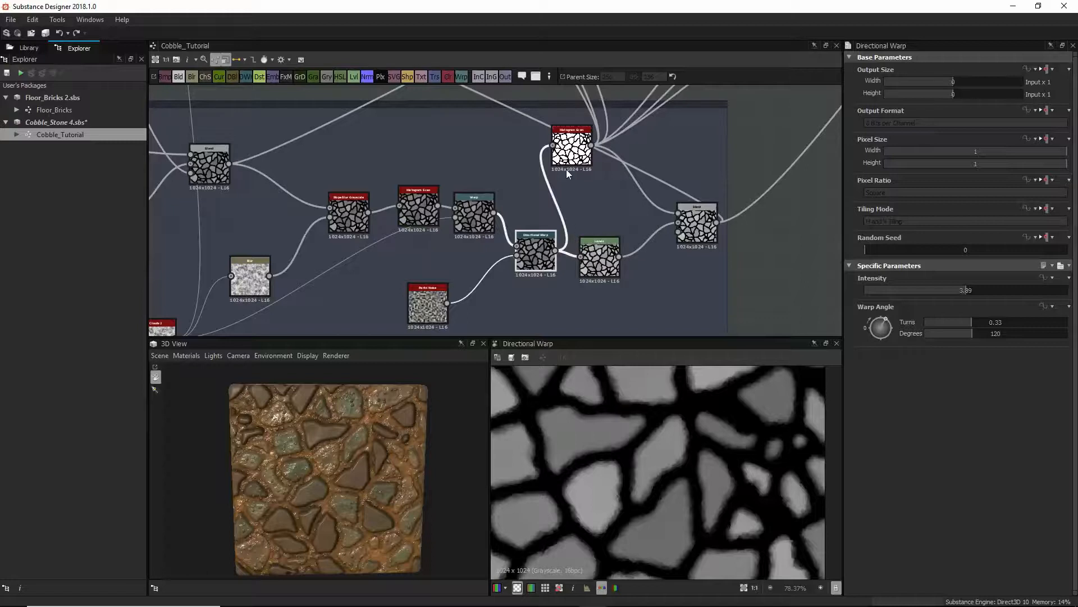
Nudge the Histogram Scan fed by the Directional Warp slightly aside and show its parameters and black-and-white stone mask
middle_drag(572, 153, 569, 227)
mouse_move(571, 223)
mouse_down()
mouse_move(572, 253)
mouse_move(586, 227)
mouse_up()
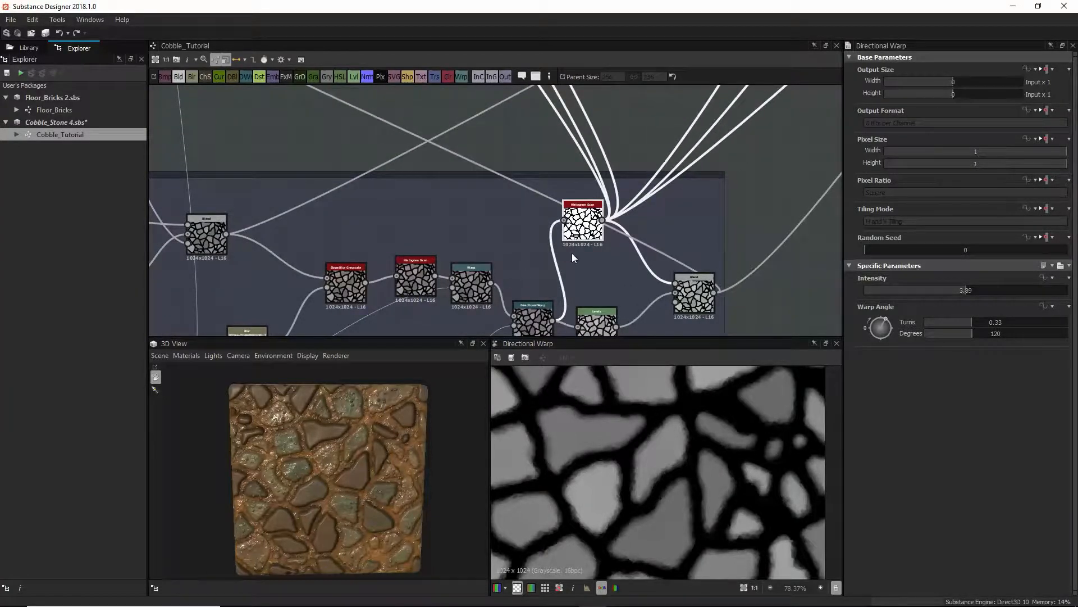
middle_drag(552, 285, 560, 237)
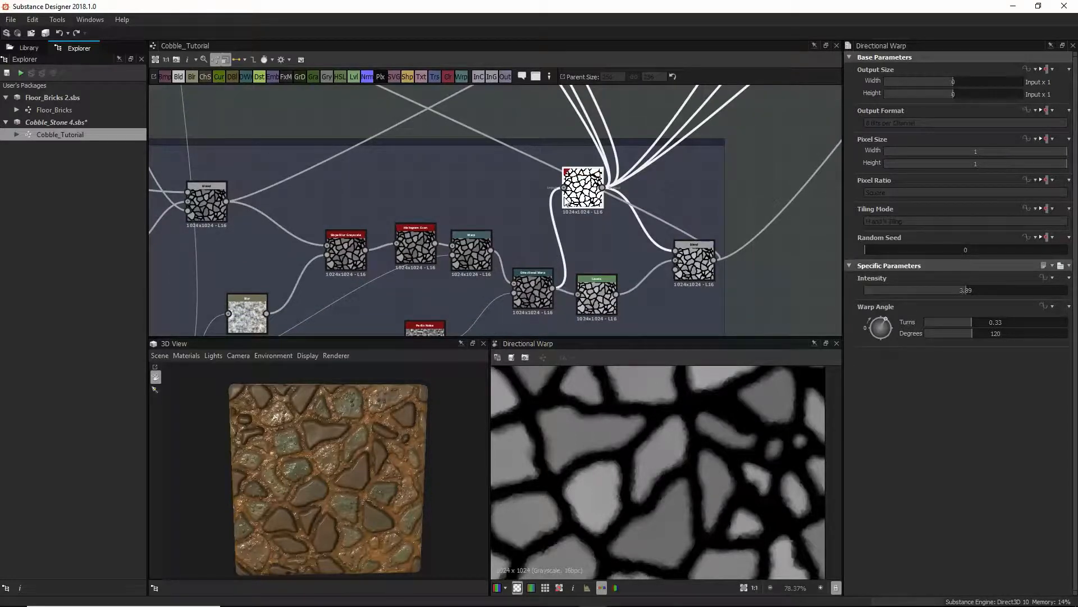
double_click(572, 191)
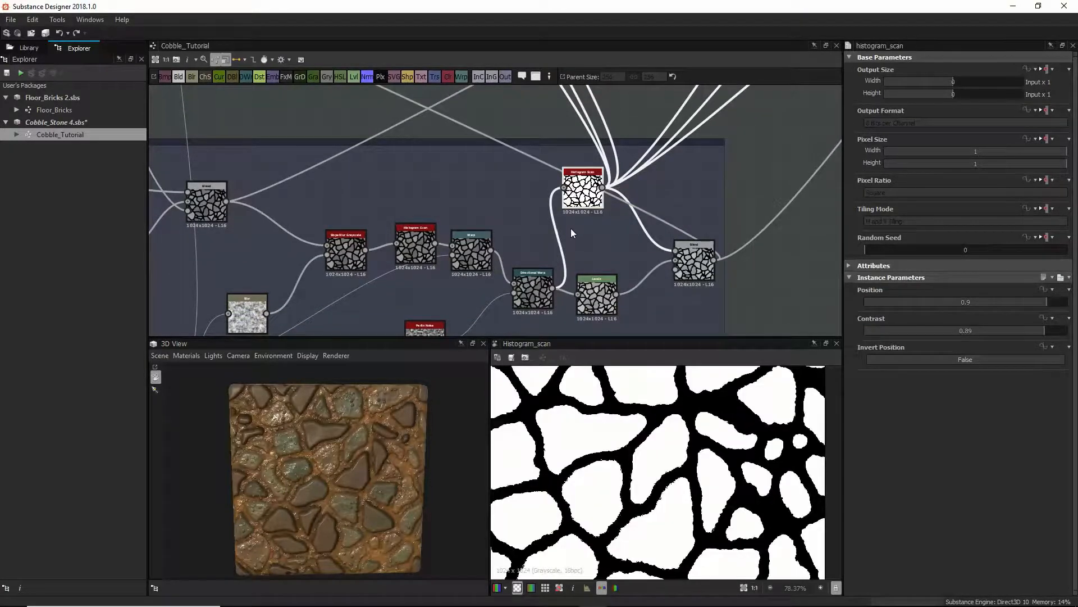
middle_drag(569, 236, 575, 183)
middle_drag(600, 150, 576, 201)
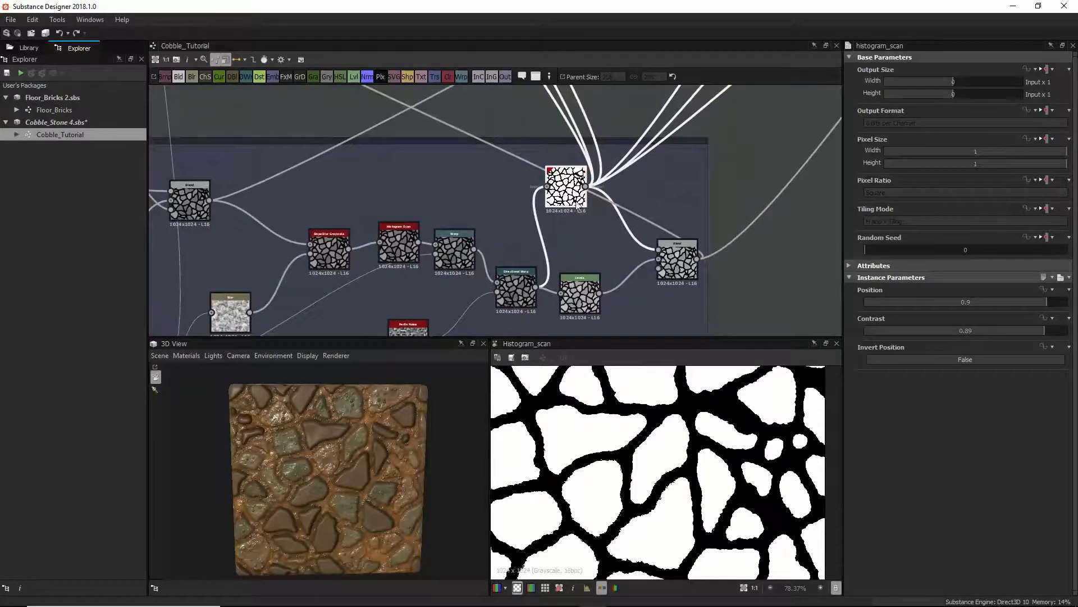
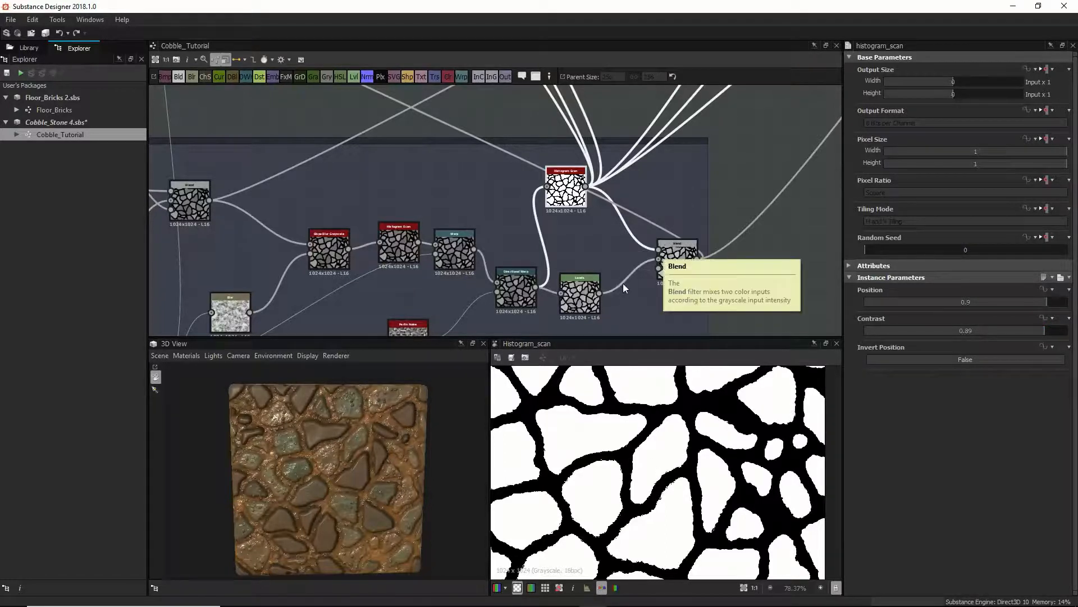
Try lowering the output white level of the Levels node that follows the Directional Warp
click(582, 292)
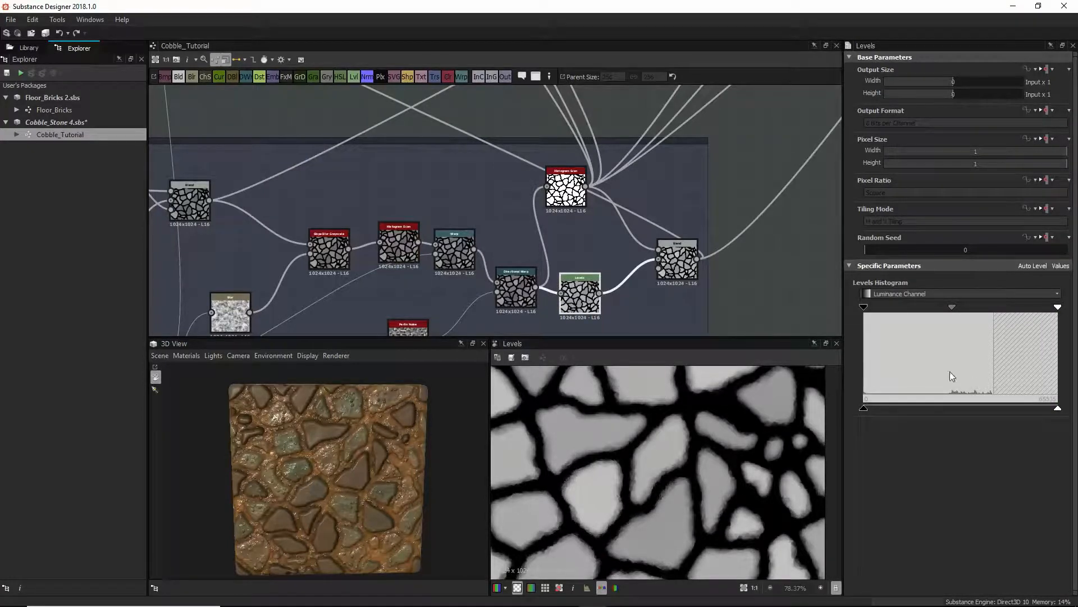
drag(1058, 409, 992, 405)
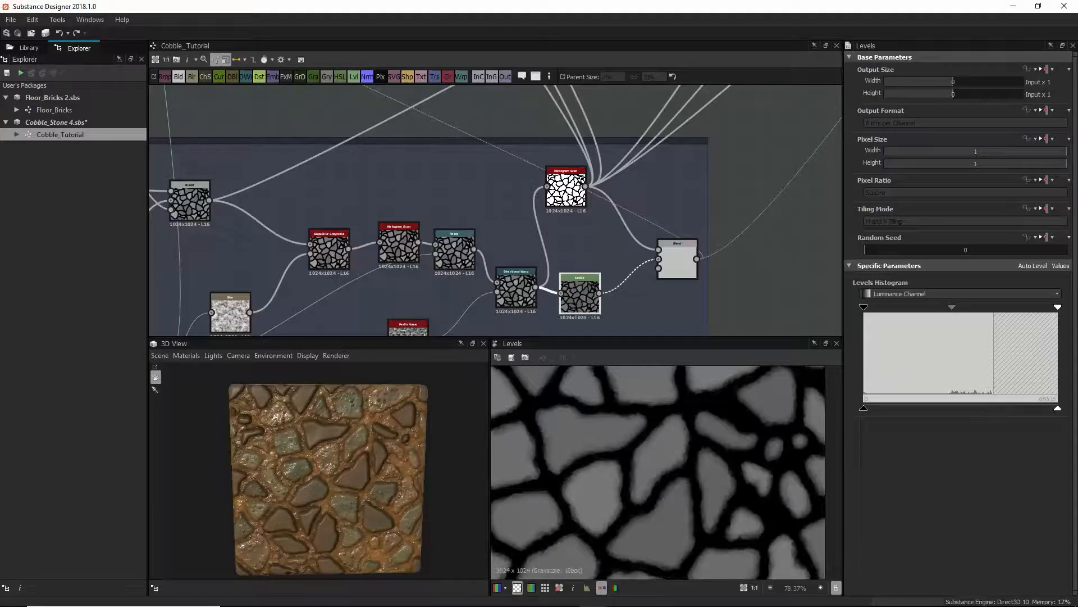
Compare the final Multiply Blend of the Large rocks chain with the Histogram Scan mask that feeds it
click(677, 260)
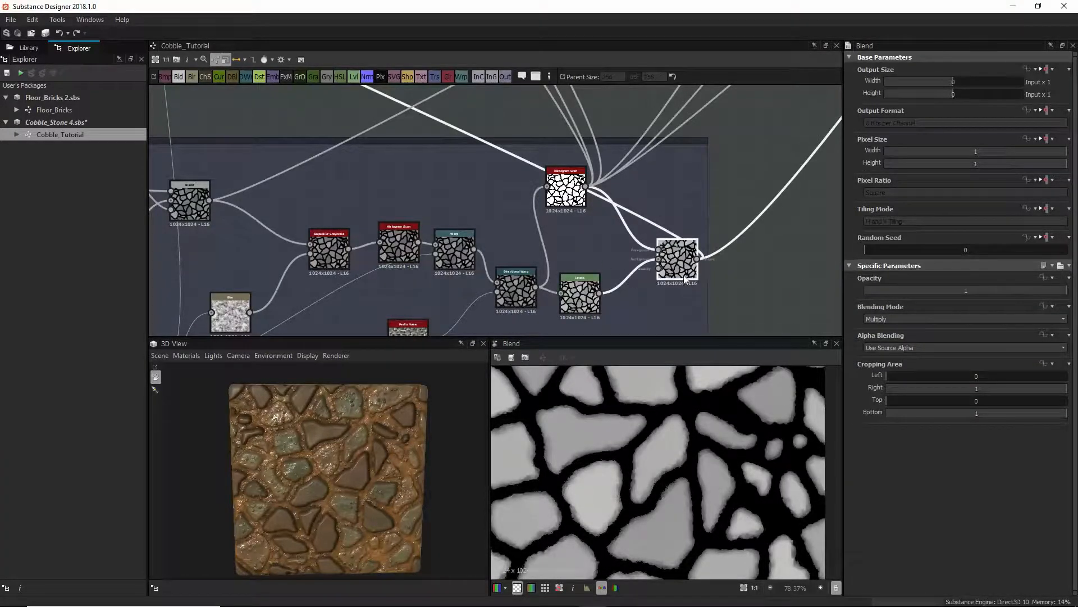
click(566, 188)
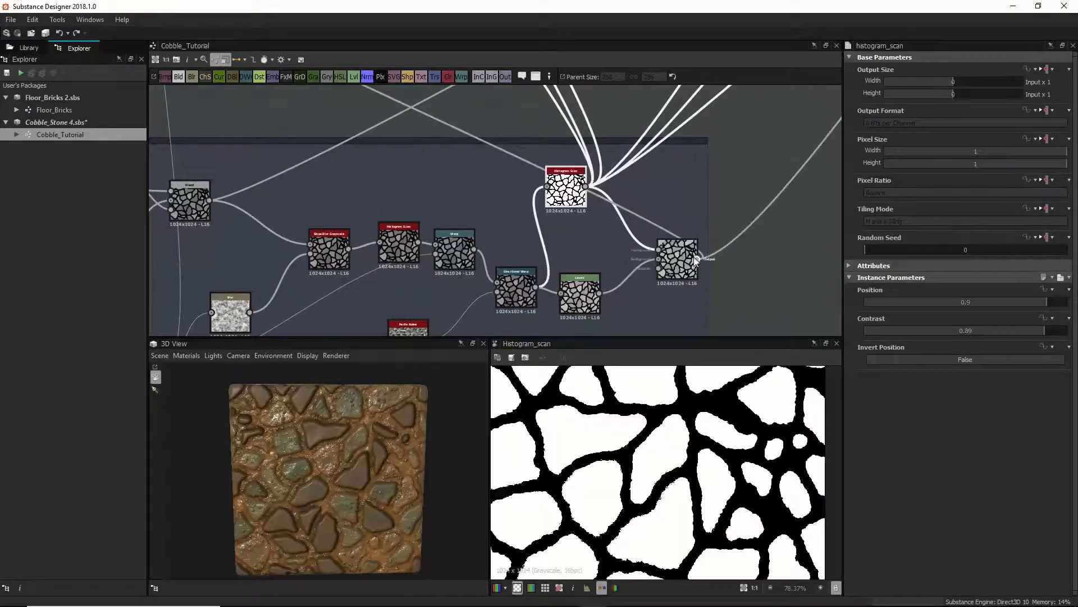
click(692, 258)
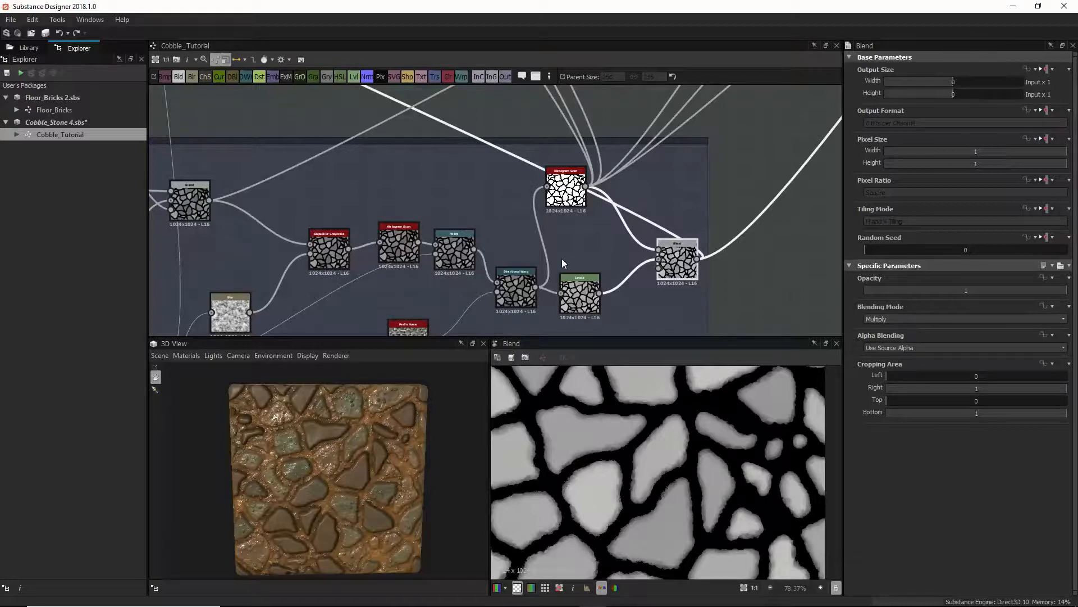
double_click(574, 192)
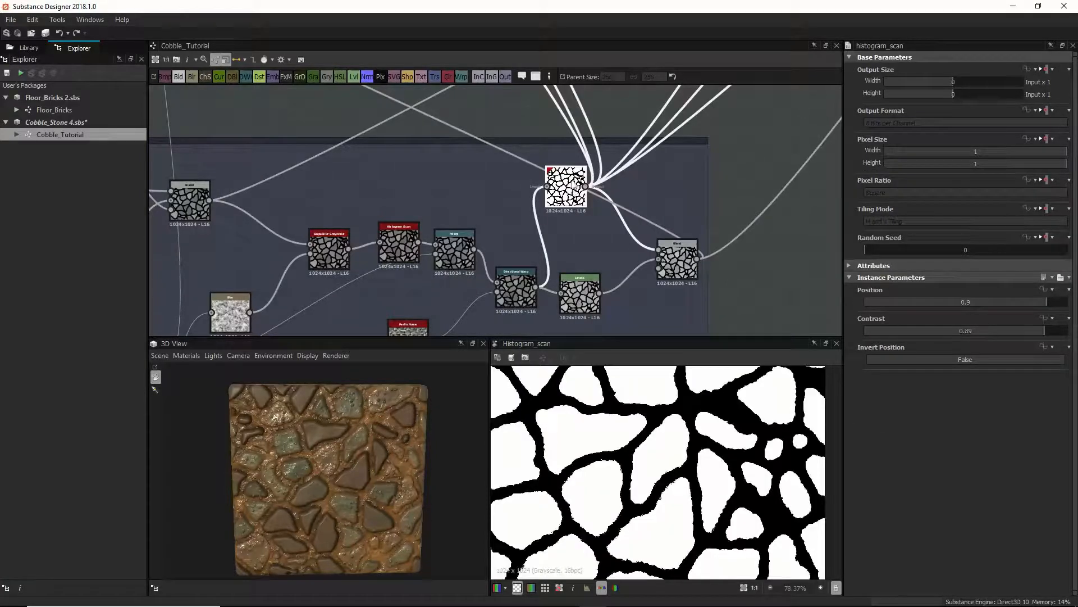
double_click(678, 259)
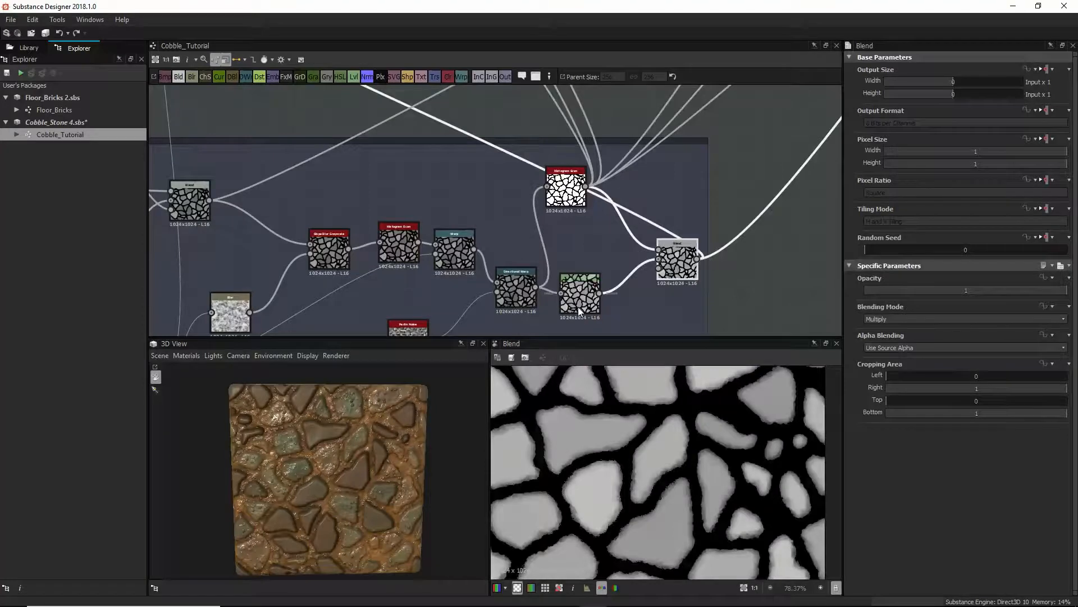
Compare one stone's edge up close in the outputs of the Blend, Directional Warp and Levels nodes, ending on the Blend
scroll(578, 306, up, 3)
scroll(578, 306, up, 5)
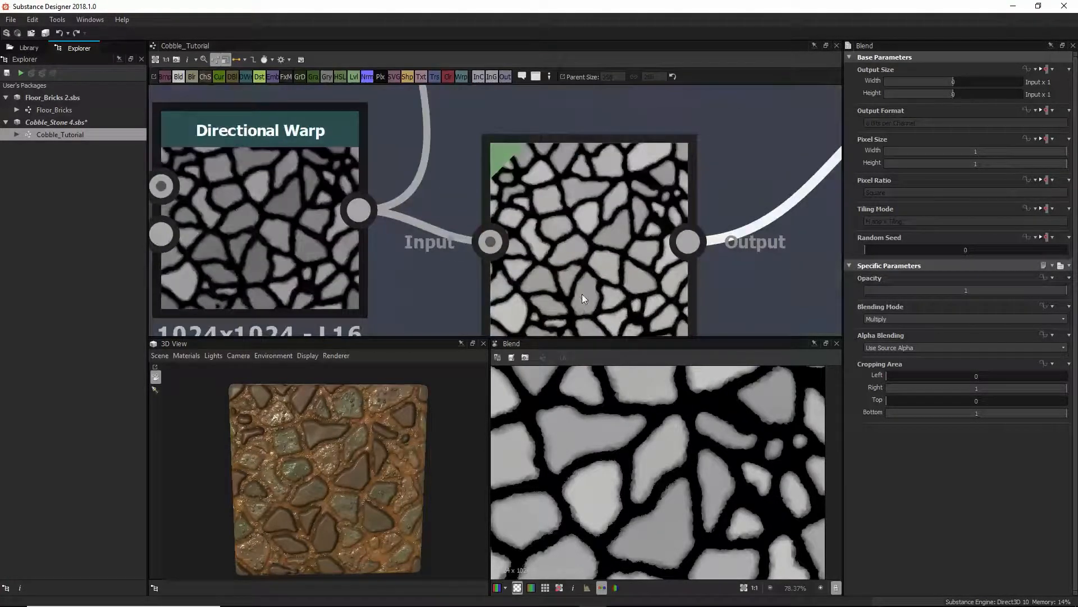
scroll(670, 451, up, 8)
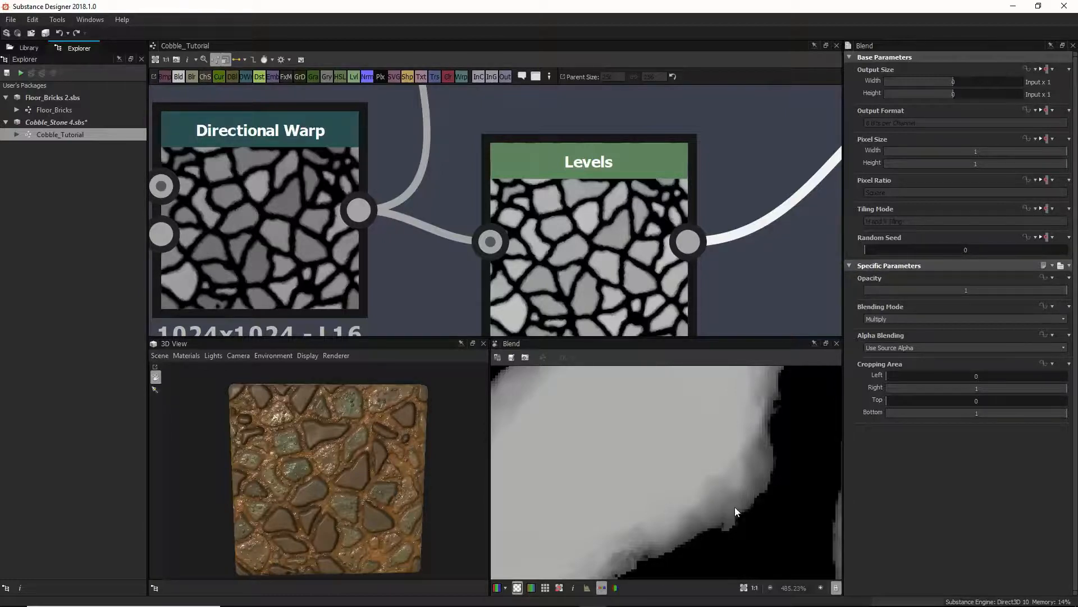
double_click(316, 285)
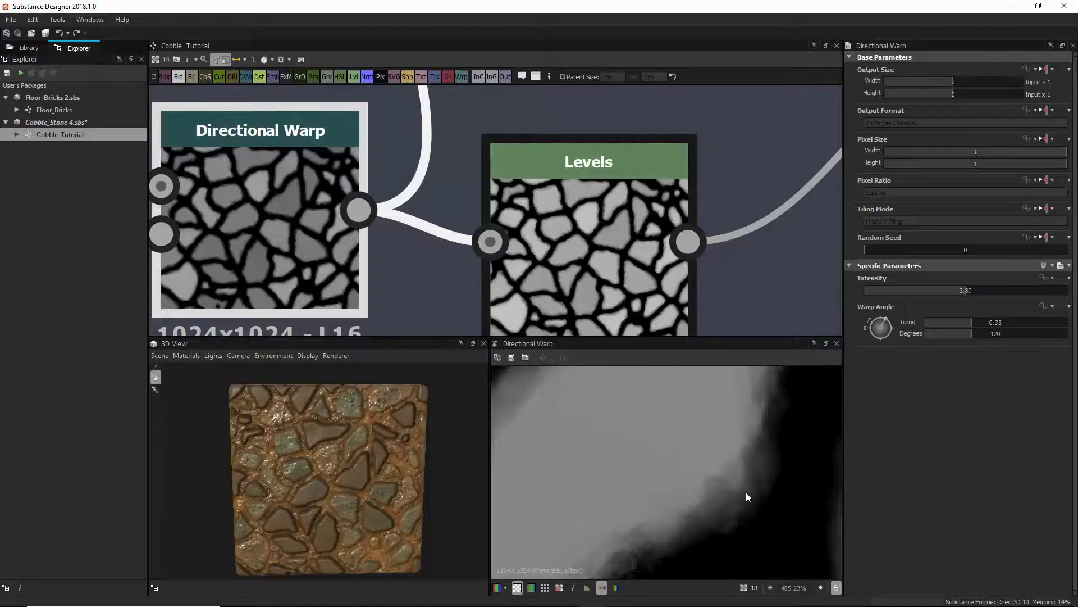
double_click(588, 260)
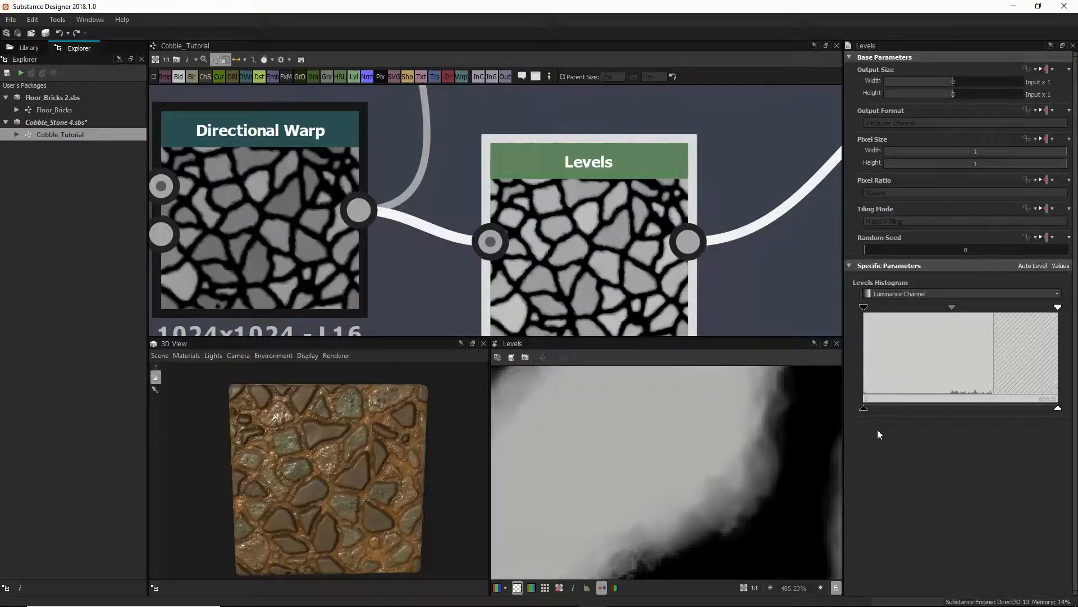
scroll(670, 262, down, 4)
middle_drag(670, 262, 570, 330)
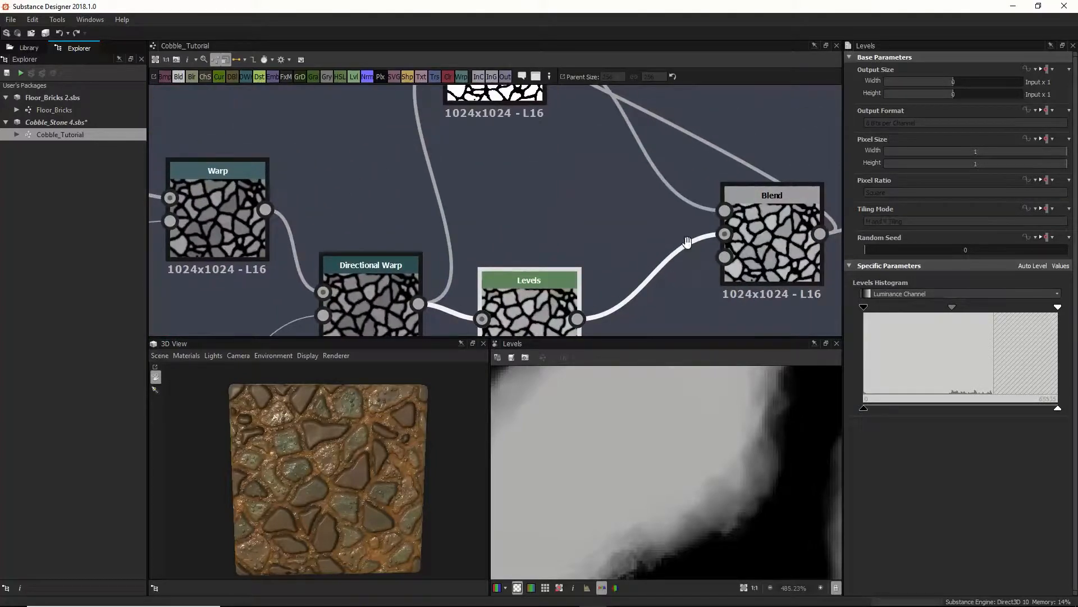
middle_drag(690, 241, 606, 255)
double_click(674, 262)
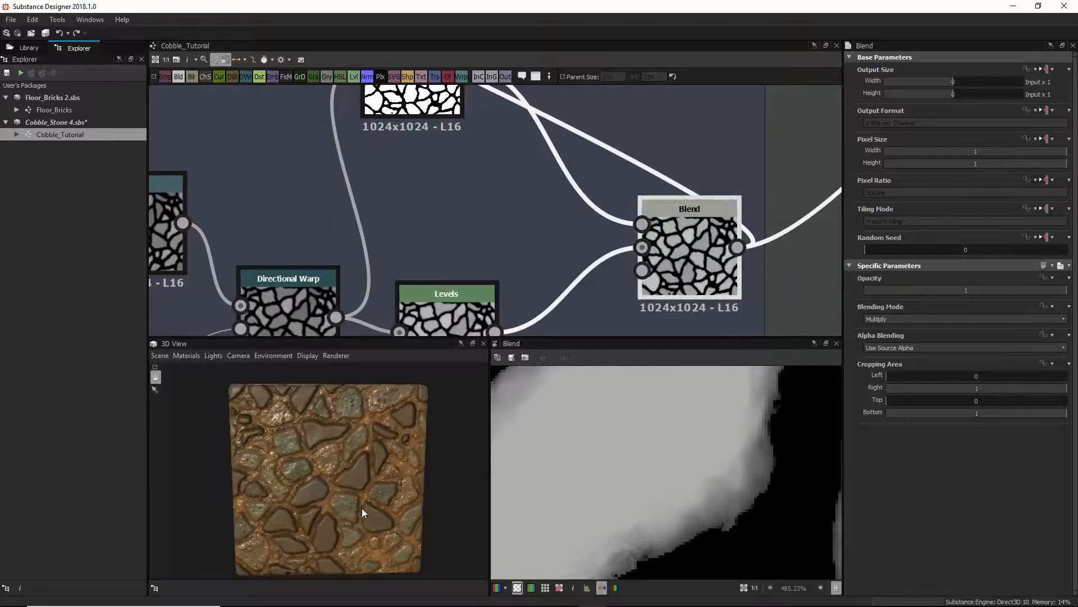
Examine the edge of a single greenish stone up close in the 3D preview, then return to the wider cobblestone surface
scroll(362, 508, up, 8)
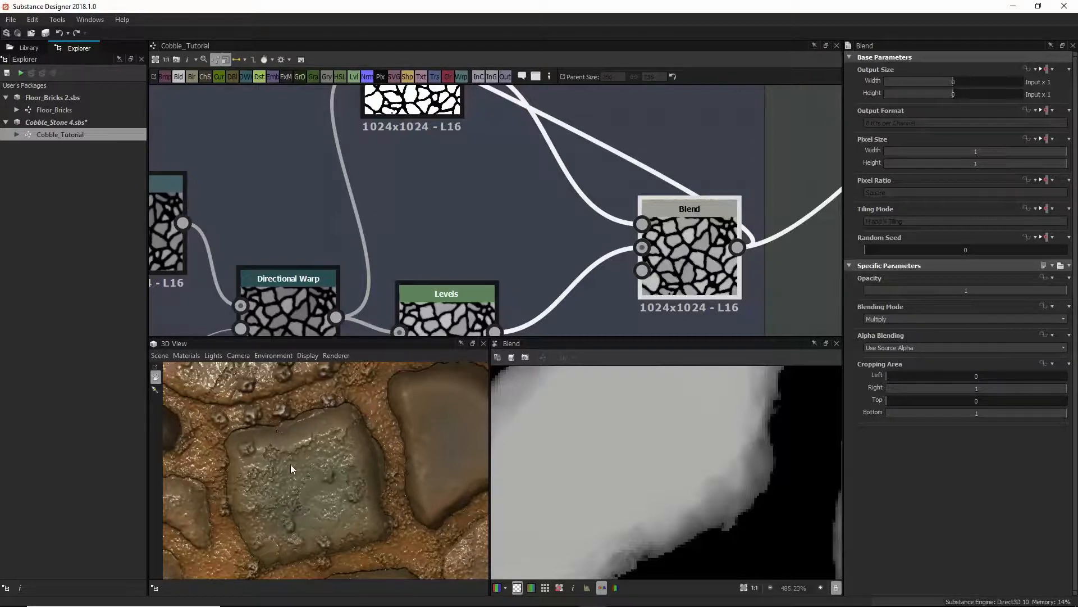
scroll(303, 467, down, 5)
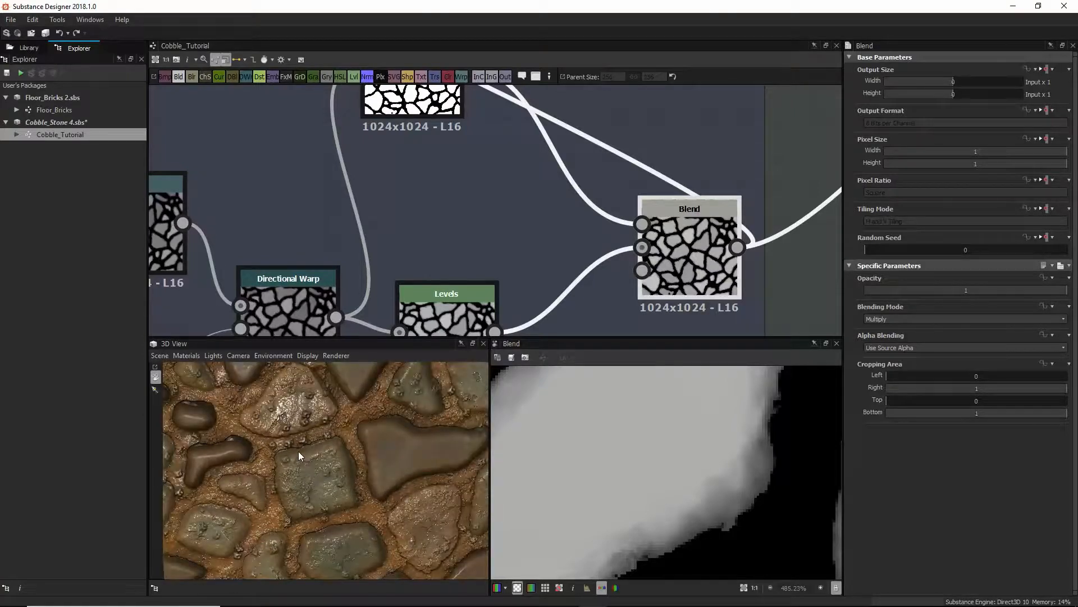
scroll(299, 453, down, 3)
scroll(309, 443, up, 8)
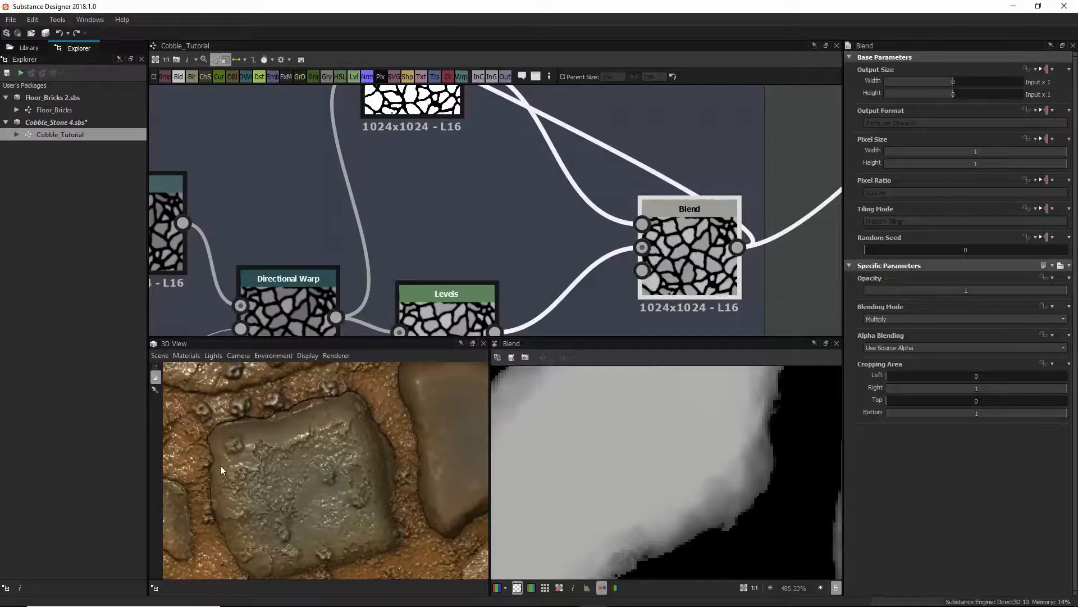
scroll(248, 513, down, 8)
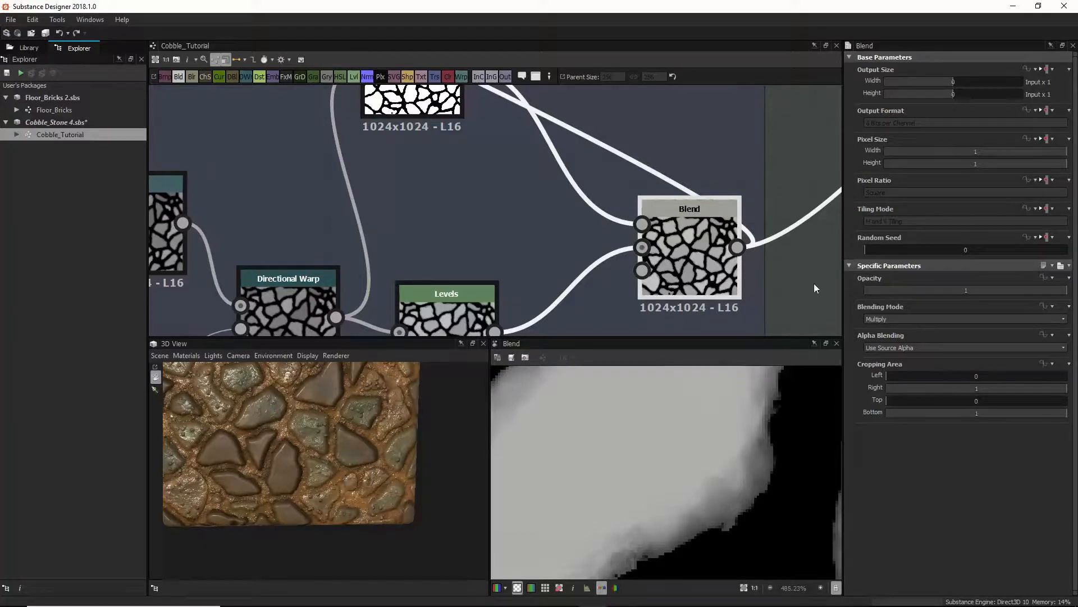
Examine the final Blend node's foreground and background connections alongside a wider 2D preview of its stones
scroll(689, 264, down, 4)
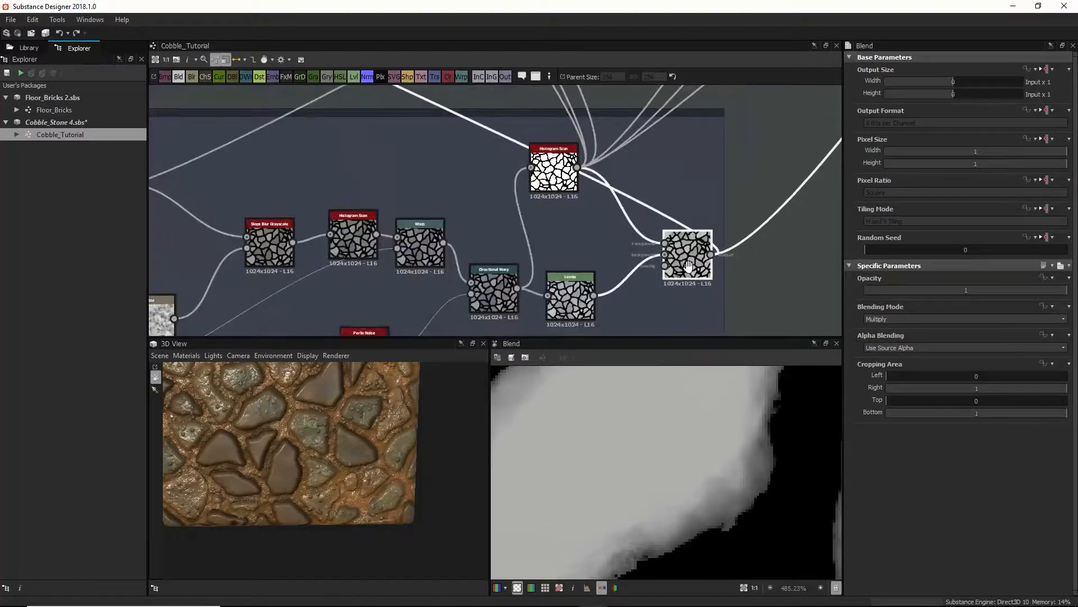
middle_drag(688, 264, 679, 278)
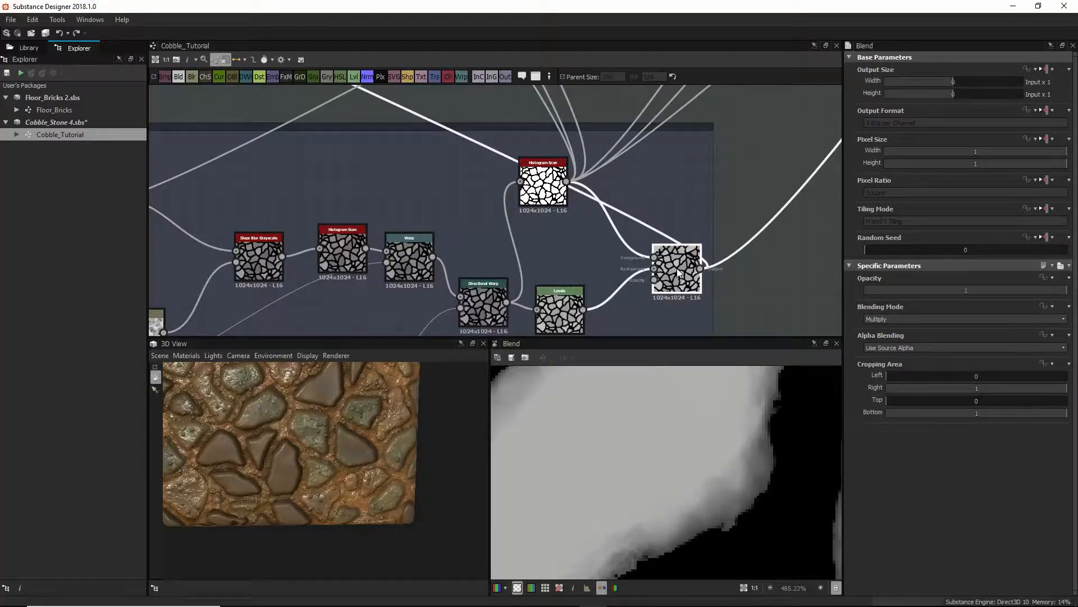
scroll(709, 506, down, 5)
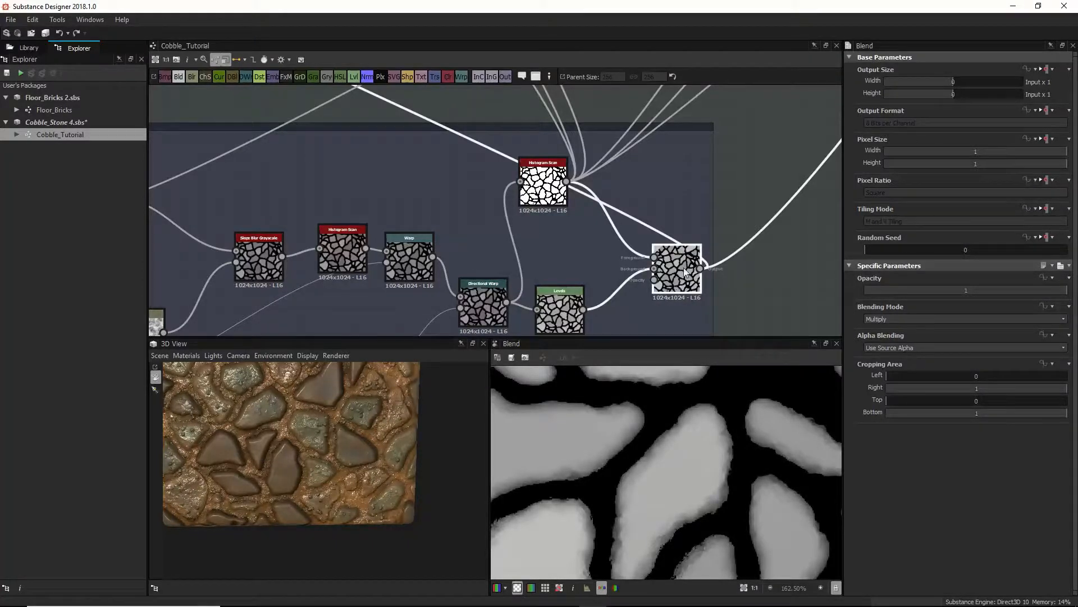
scroll(685, 271, up, 6)
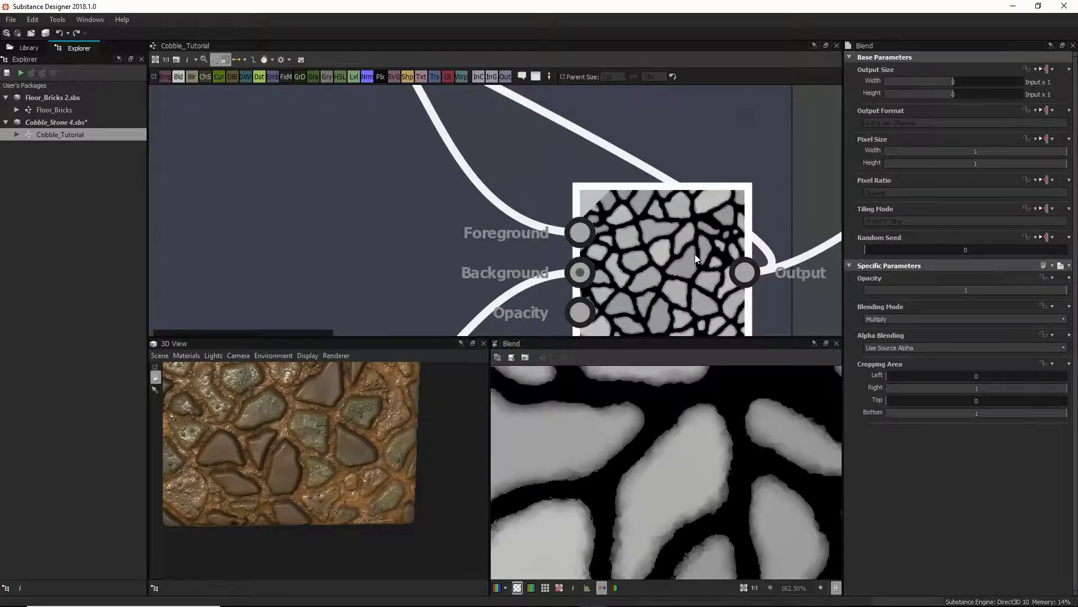
Locate the Grunge frame above Large rocks, show its properties, and survey the frames of the whole graph
scroll(690, 162, down, 3)
middle_drag(692, 163, 566, 335)
scroll(681, 226, down, 3)
scroll(680, 225, down, 6)
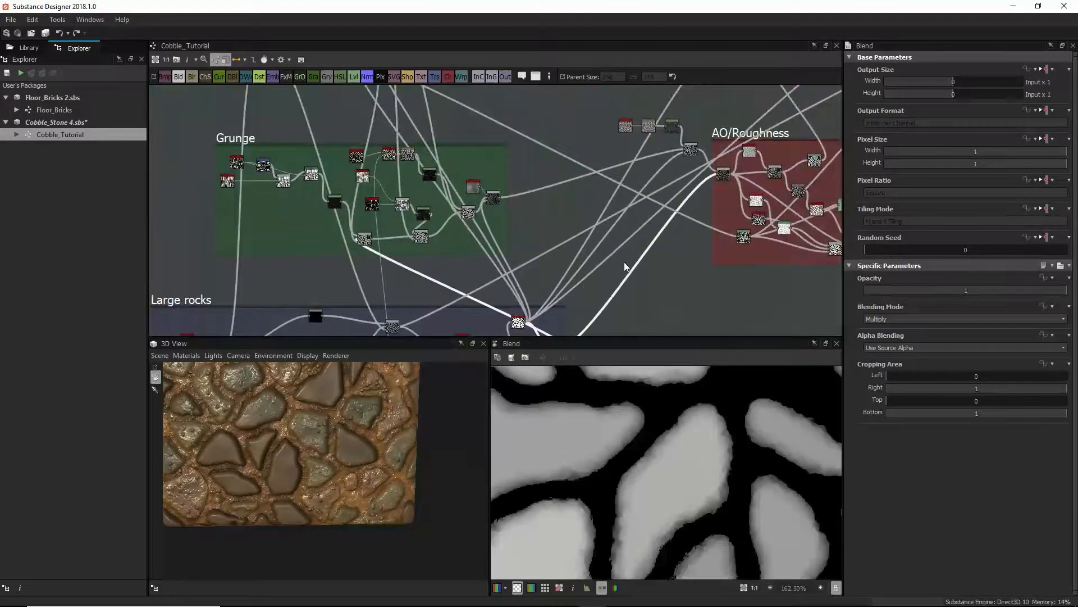
mouse_move(627, 268)
middle_down()
mouse_move(638, 231)
mouse_move(638, 258)
middle_up()
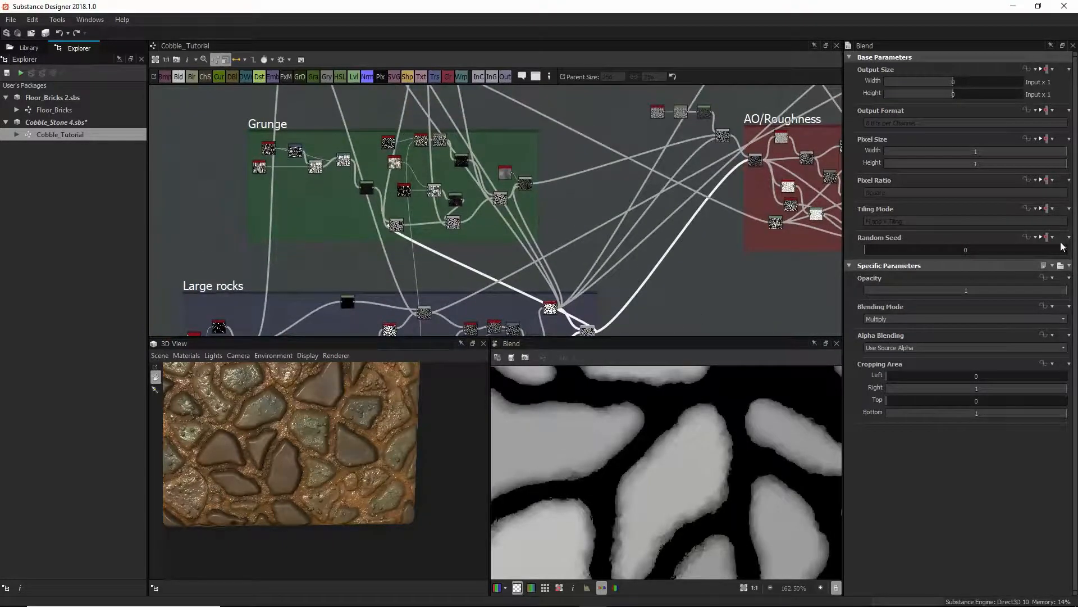
click(263, 124)
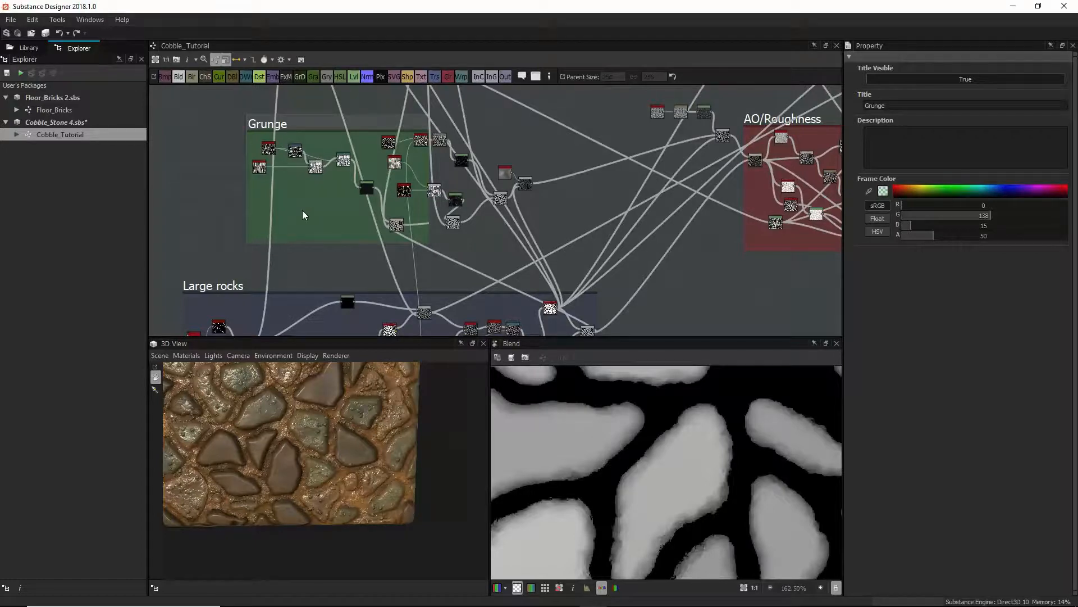
scroll(460, 180, down, 5)
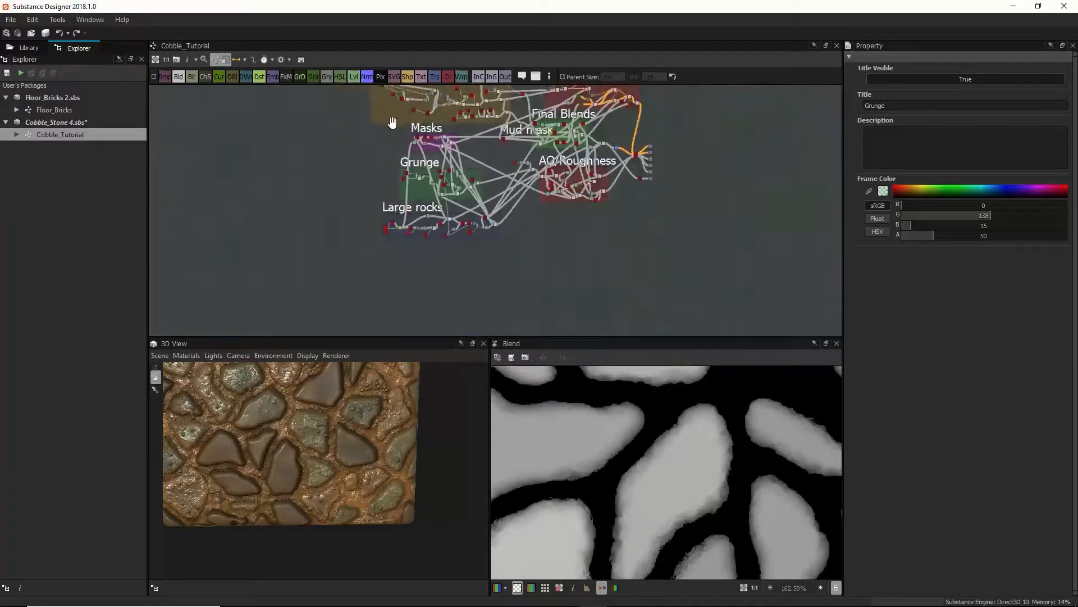
middle_drag(392, 122, 419, 230)
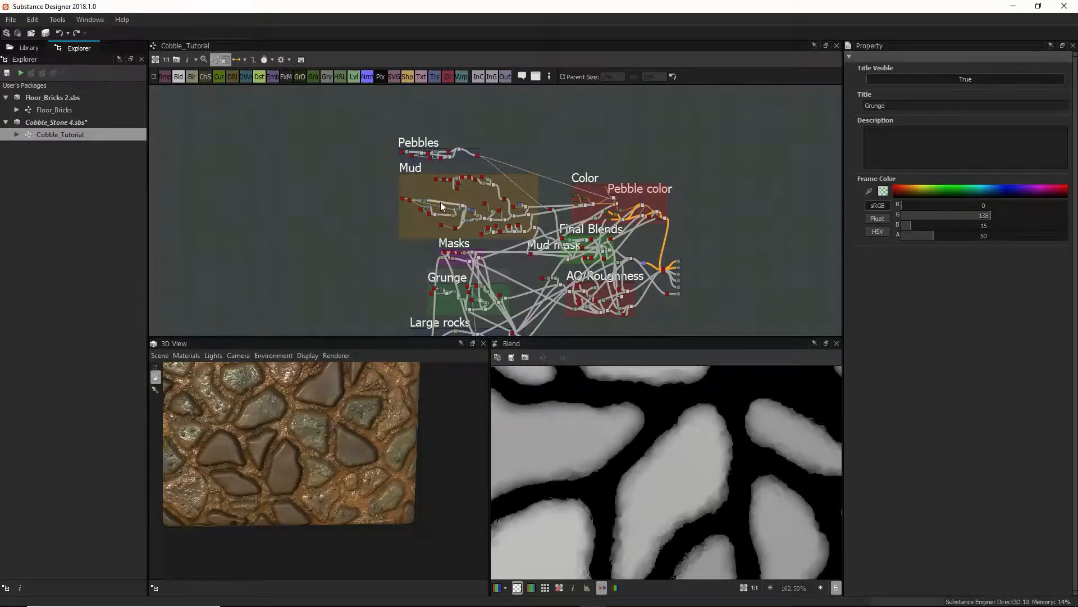
Show the Grunge frame's grunge_map_003 output in full in the 2D preview and examine a greenish stone's surface up close in 3D
middle_drag(476, 203, 528, 170)
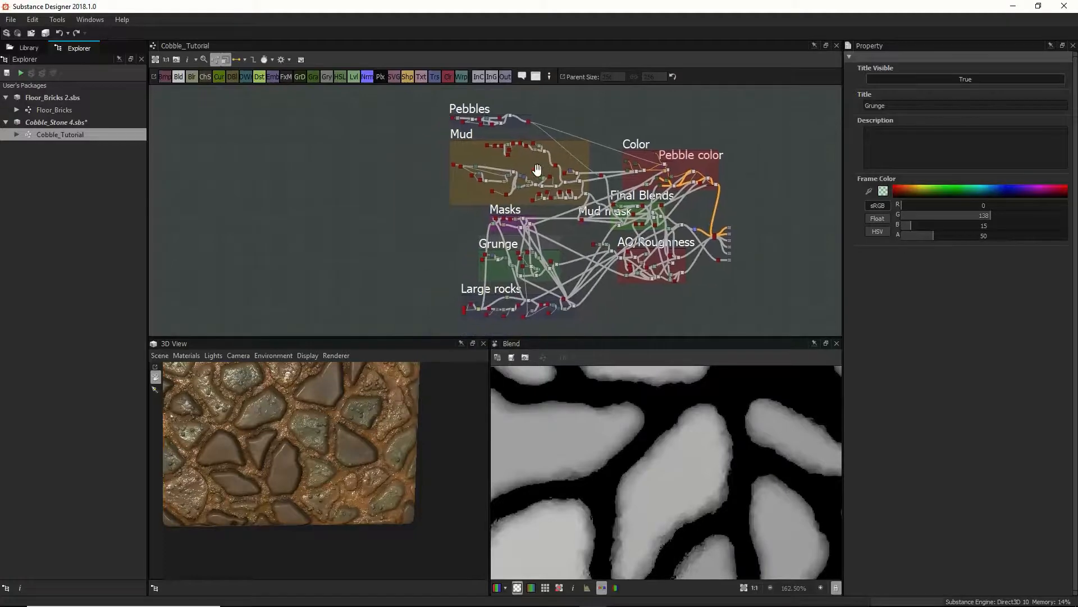
scroll(496, 253, down, 2)
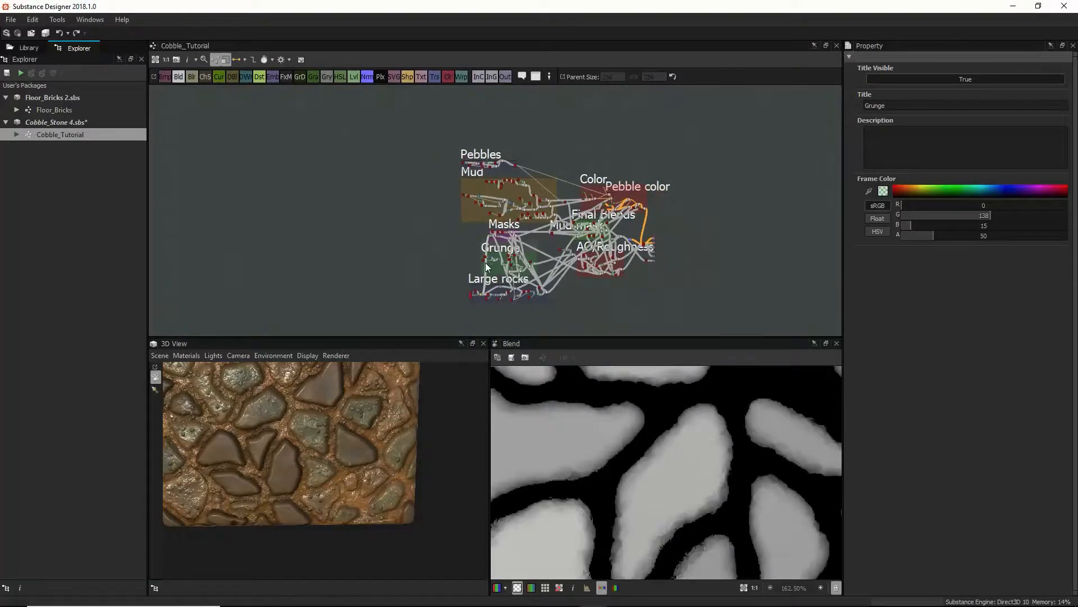
scroll(498, 258, up, 6)
scroll(497, 256, up, 2)
middle_drag(496, 233, 464, 163)
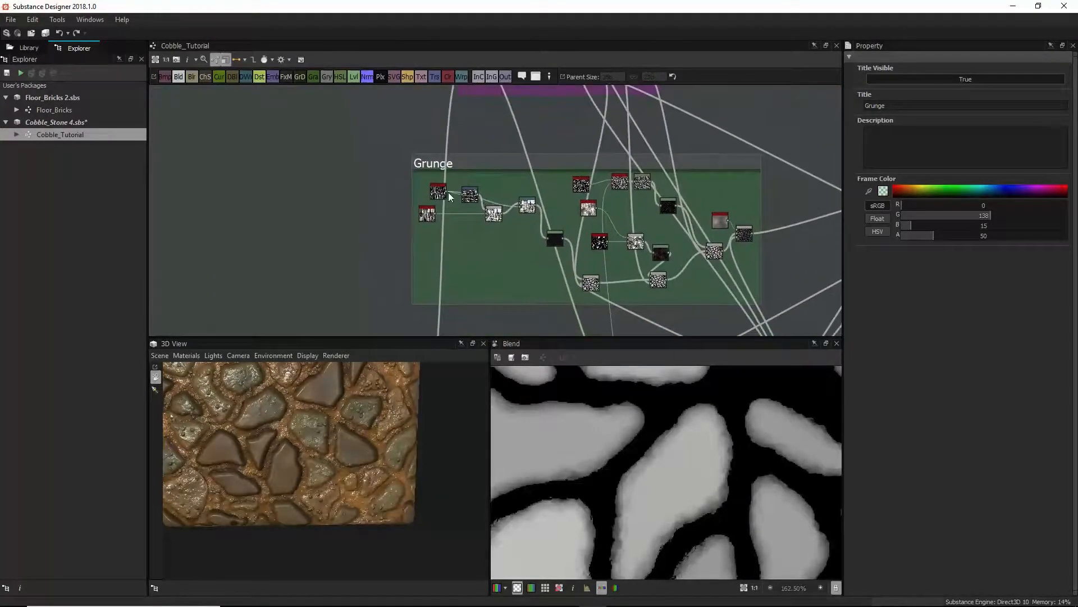
double_click(427, 214)
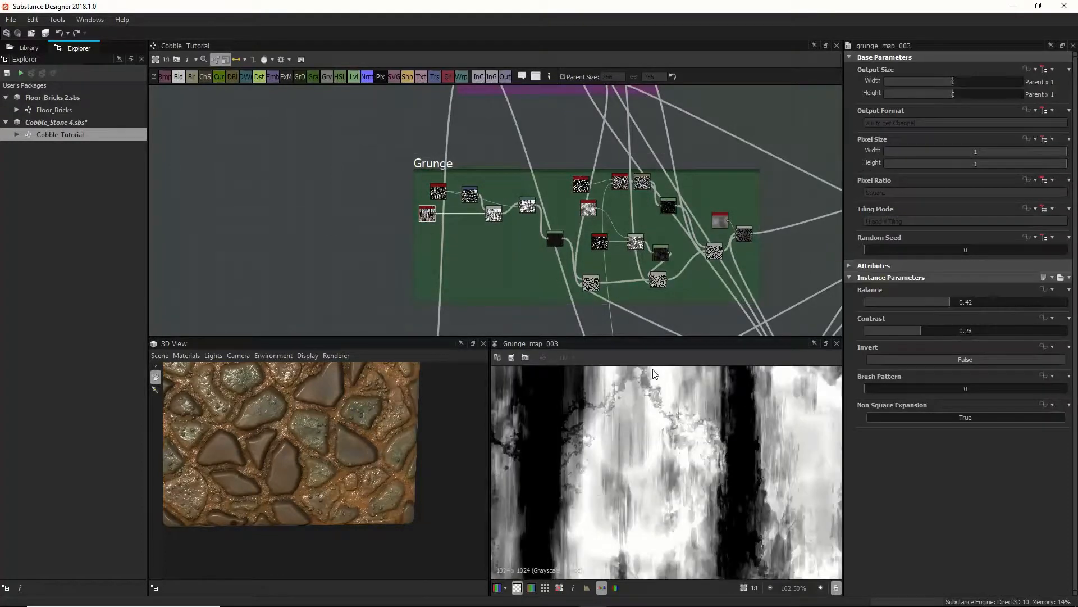
scroll(647, 434, down, 4)
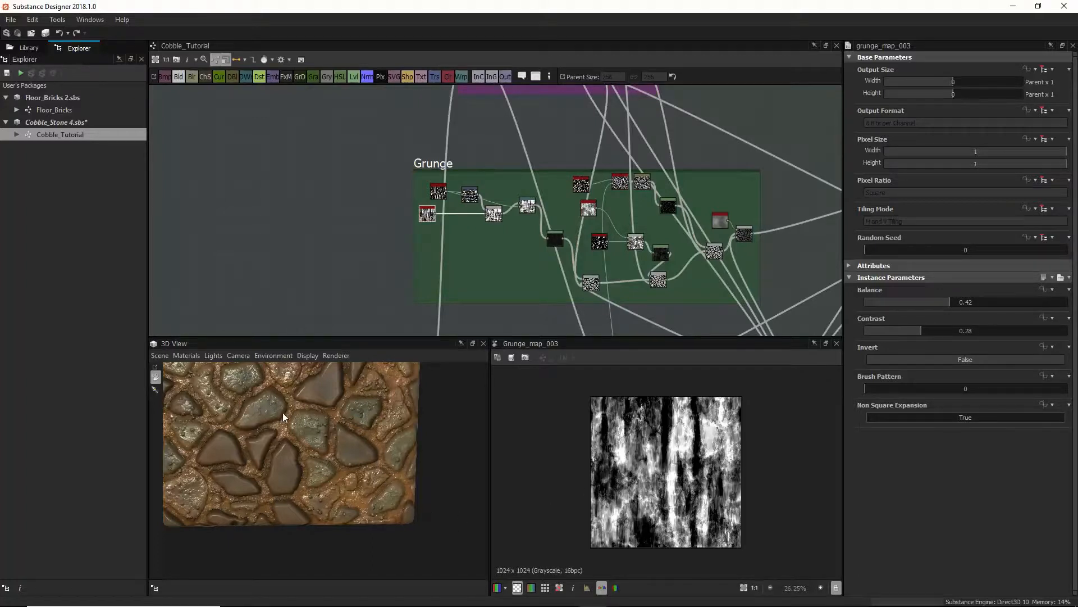
scroll(330, 472, up, 3)
scroll(331, 469, up, 2)
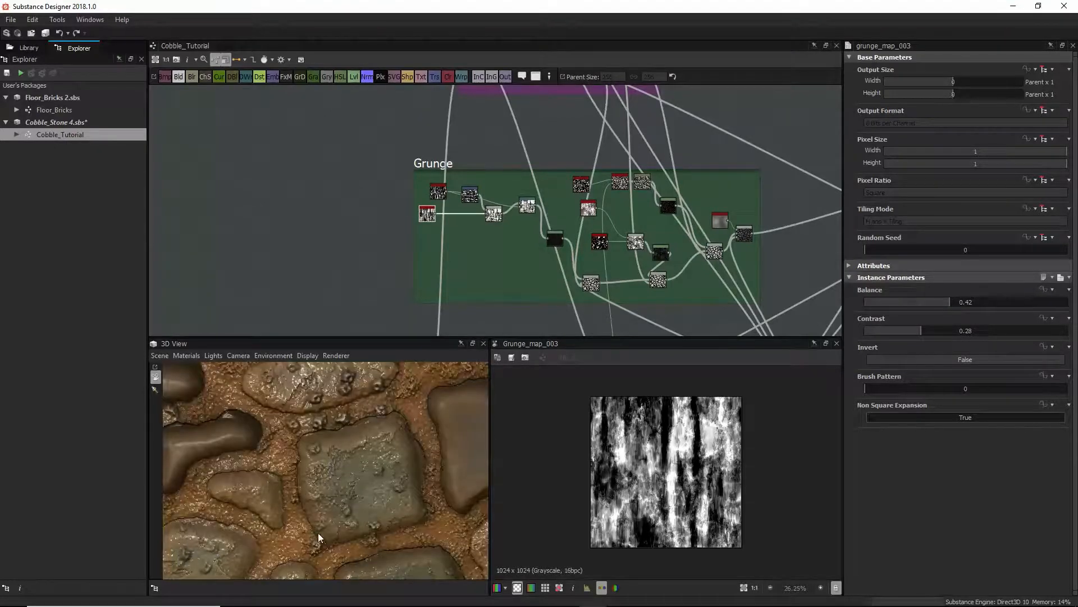
Examine the cobblestone material in the 3D view, checking the stone surfaces and the dirt between them at several distances
scroll(365, 490, down, 3)
scroll(311, 483, up, 6)
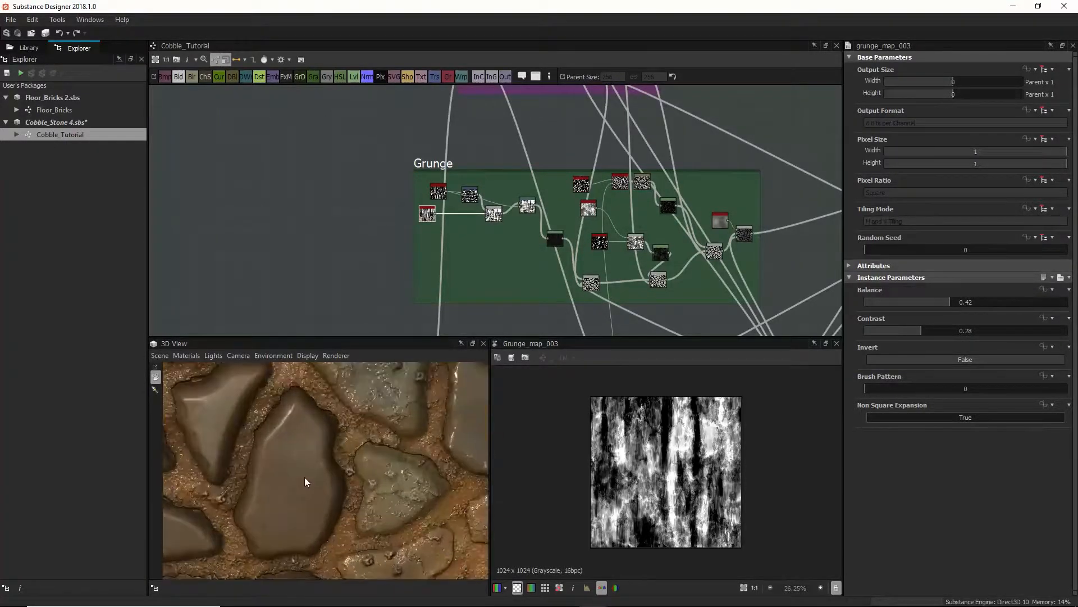
scroll(309, 491, down, 3)
drag(296, 495, 323, 528)
scroll(349, 482, up, 3)
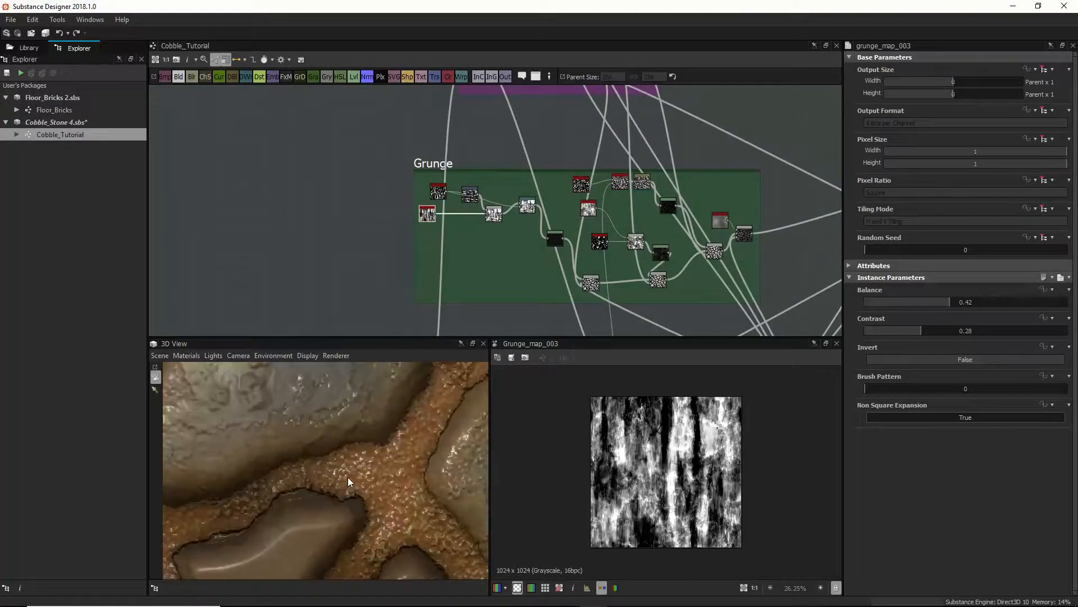
scroll(348, 482, down, 4)
scroll(390, 421, down, 3)
mouse_move(390, 421)
mouse_down()
mouse_move(365, 464)
mouse_move(378, 431)
mouse_up()
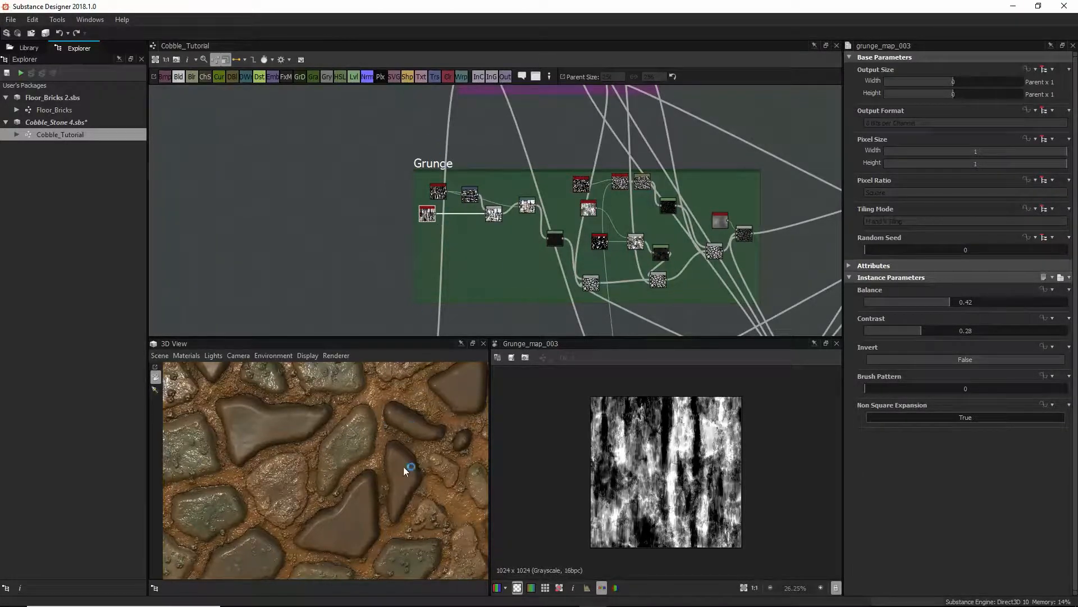
drag(403, 495, 348, 519)
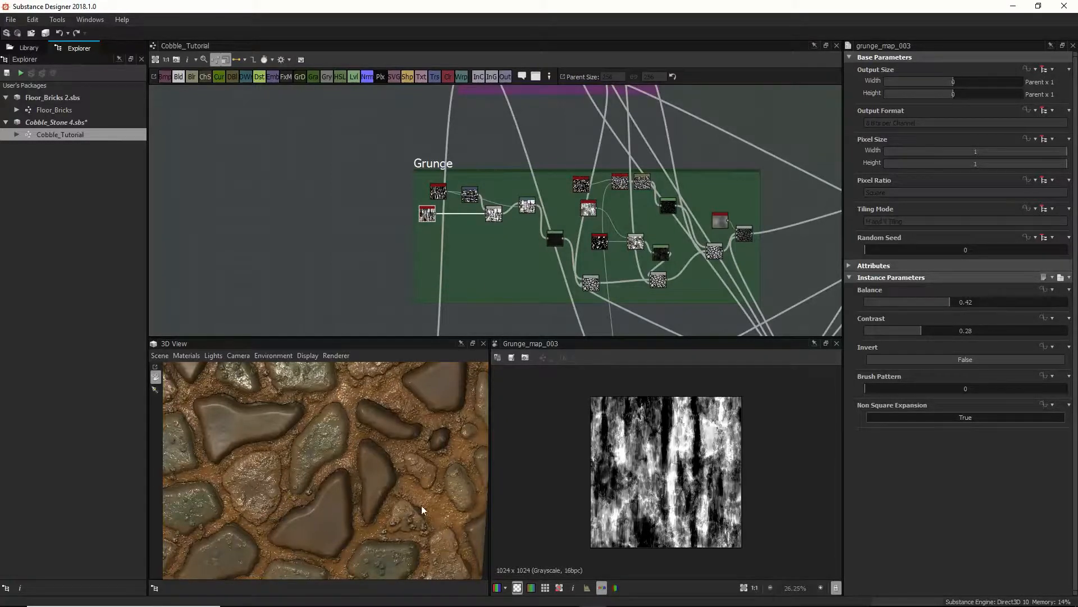
Inspect Grunge Map 005, Grunge Map 003, the Blend combining them and the Warp in the Grunge frame
scroll(412, 236, up, 1)
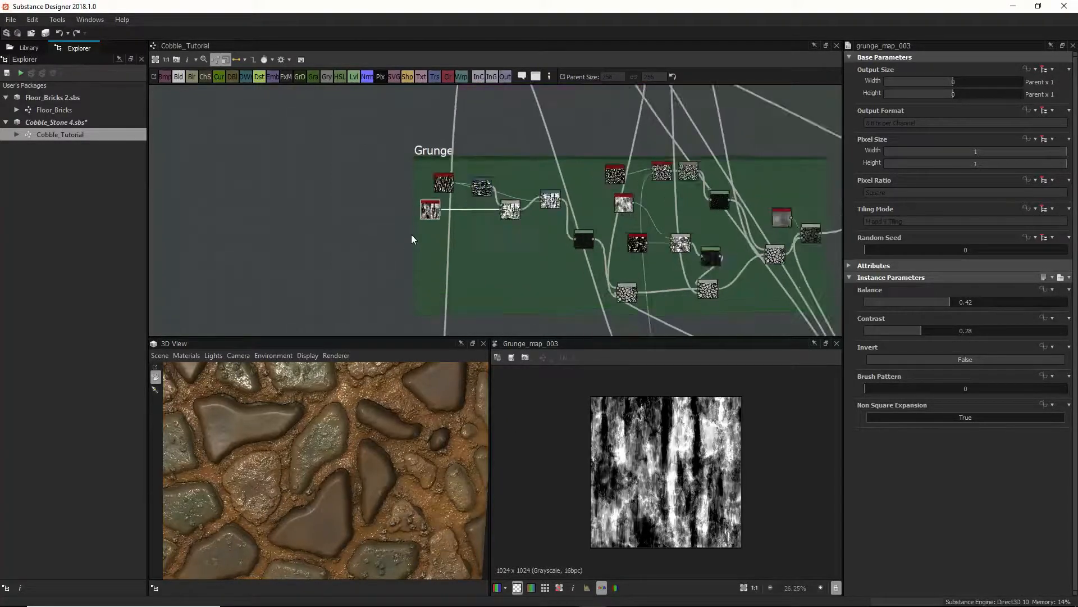
scroll(461, 211, up, 5)
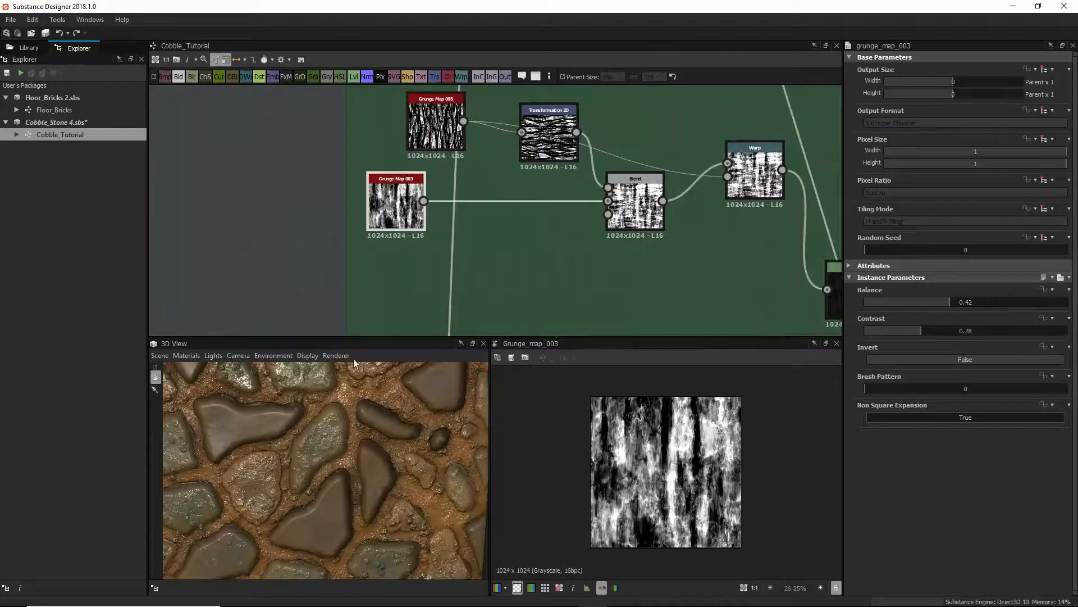
click(419, 141)
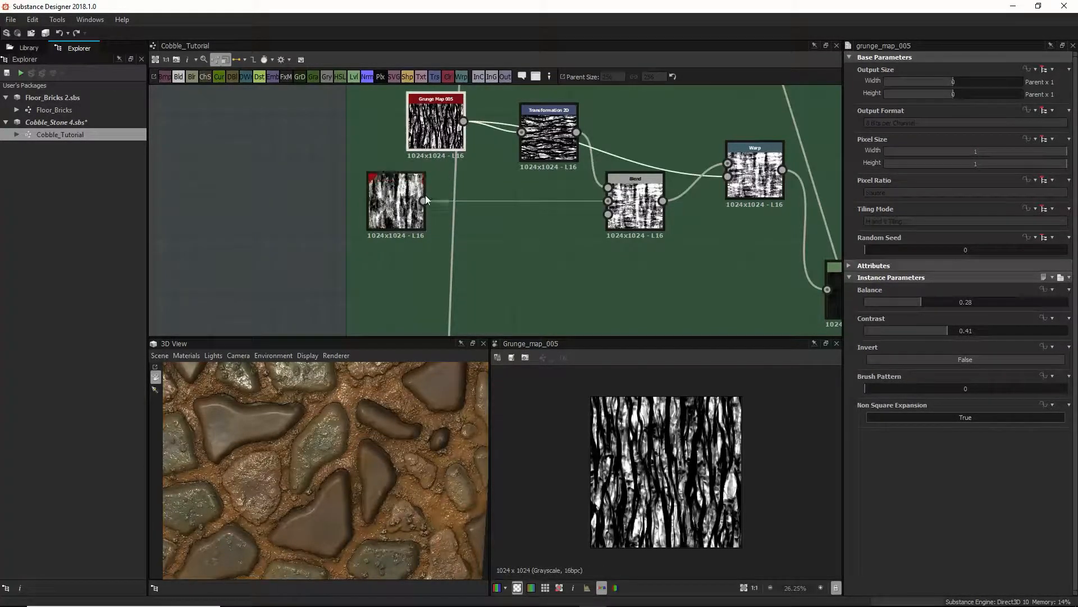
click(399, 203)
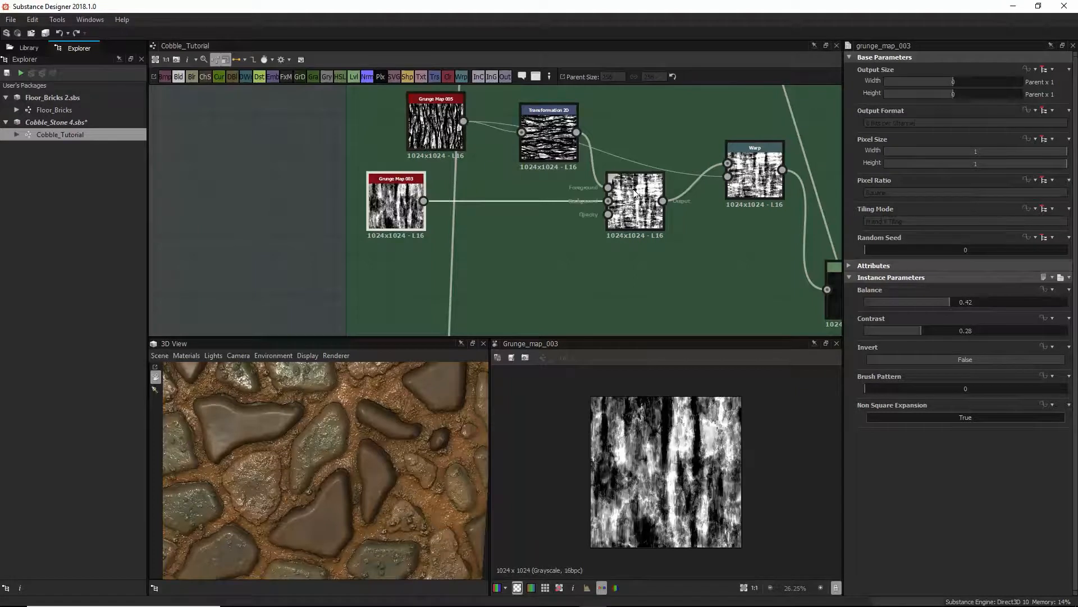
double_click(635, 194)
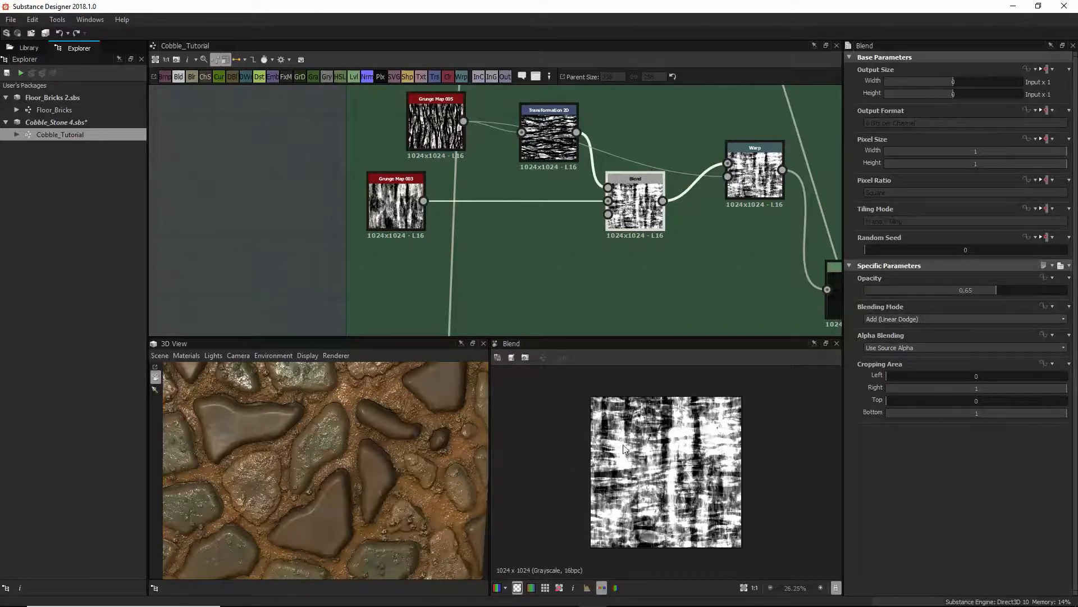
double_click(755, 174)
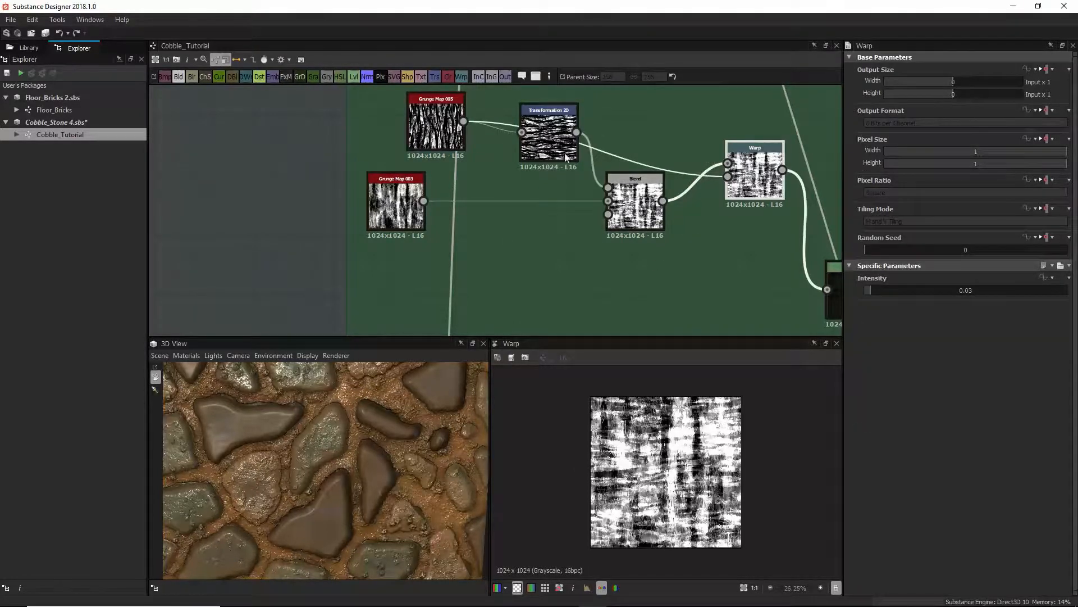
Follow the Warp output along the Grunge chain and inspect the Levels node it feeds
middle_drag(734, 221, 619, 225)
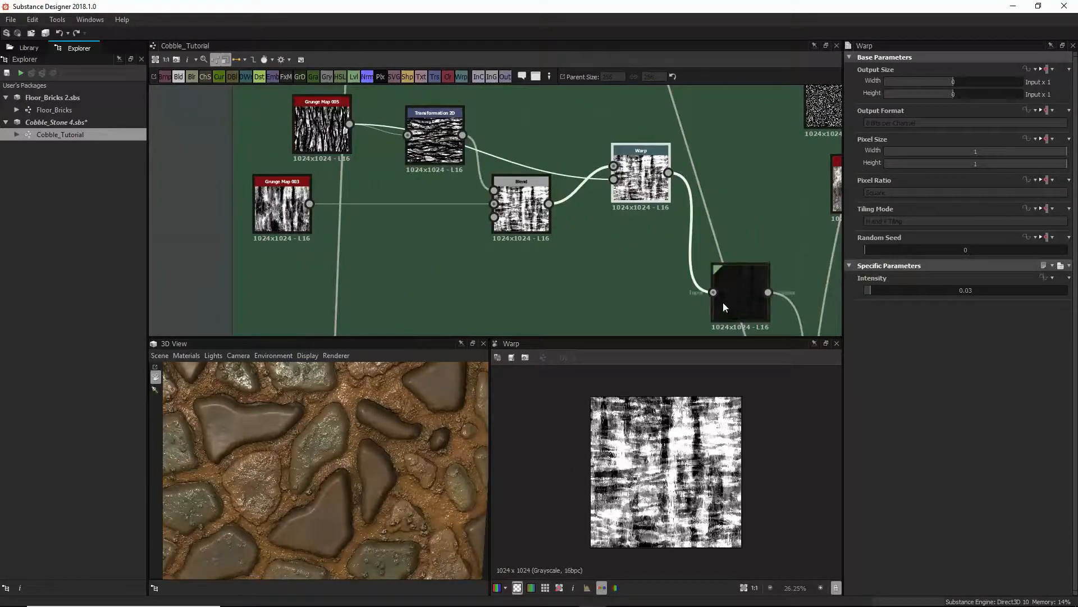
middle_drag(734, 316, 647, 302)
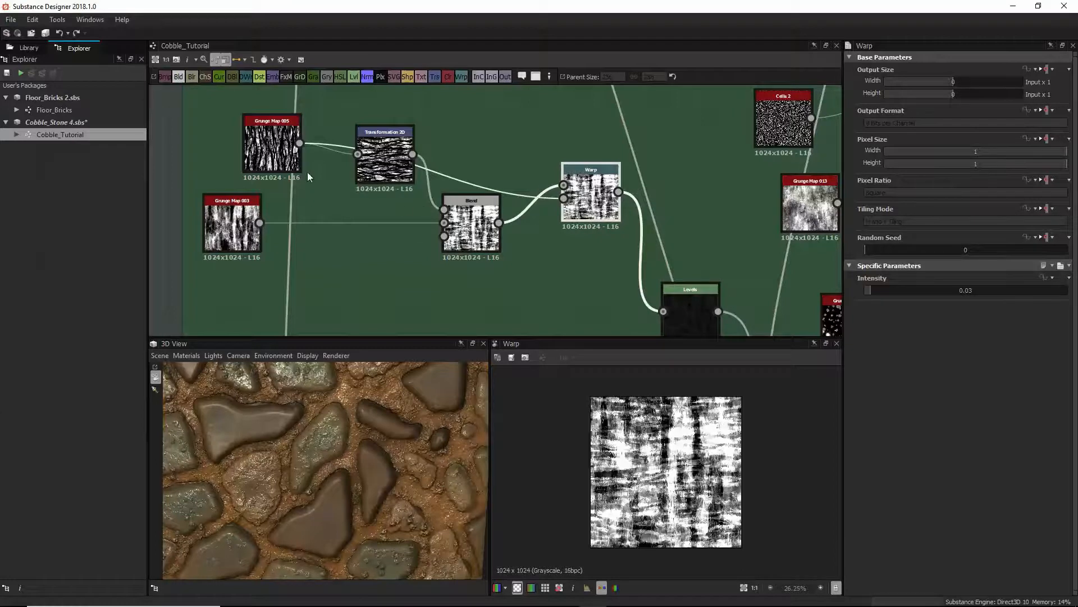
click(692, 322)
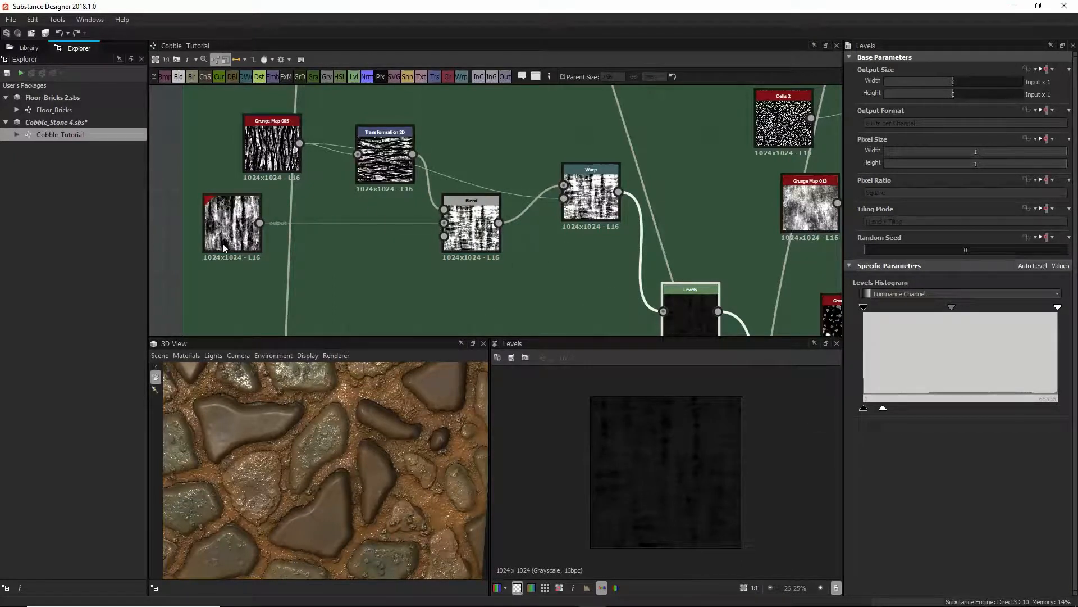
Preview the grunge chain node by node, from both grunge maps through Transformation 2D, Blend and Warp to Levels
click(232, 228)
double_click(232, 228)
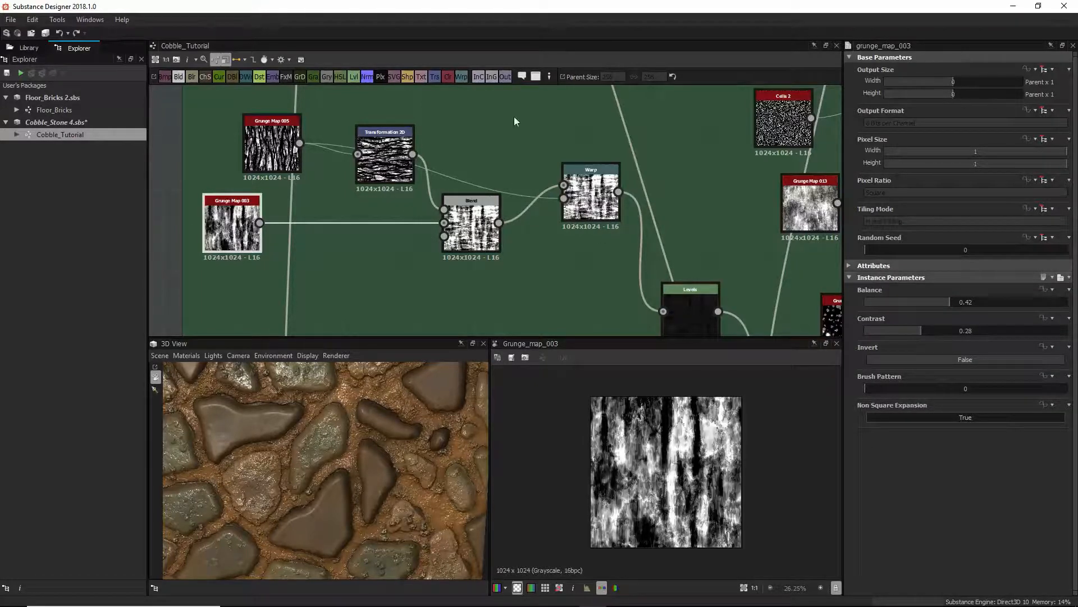
double_click(272, 147)
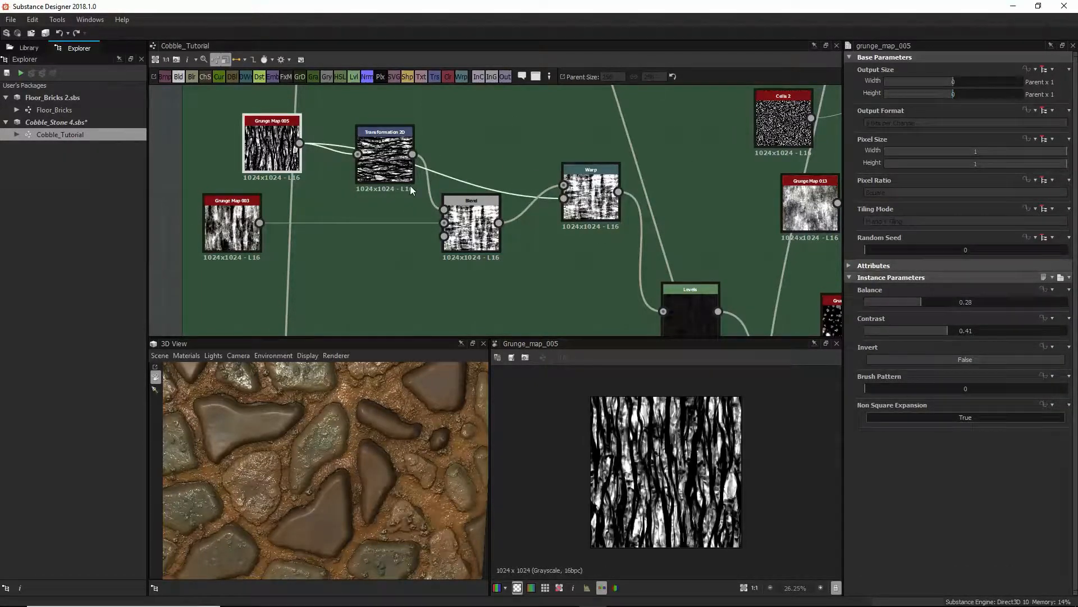
double_click(394, 172)
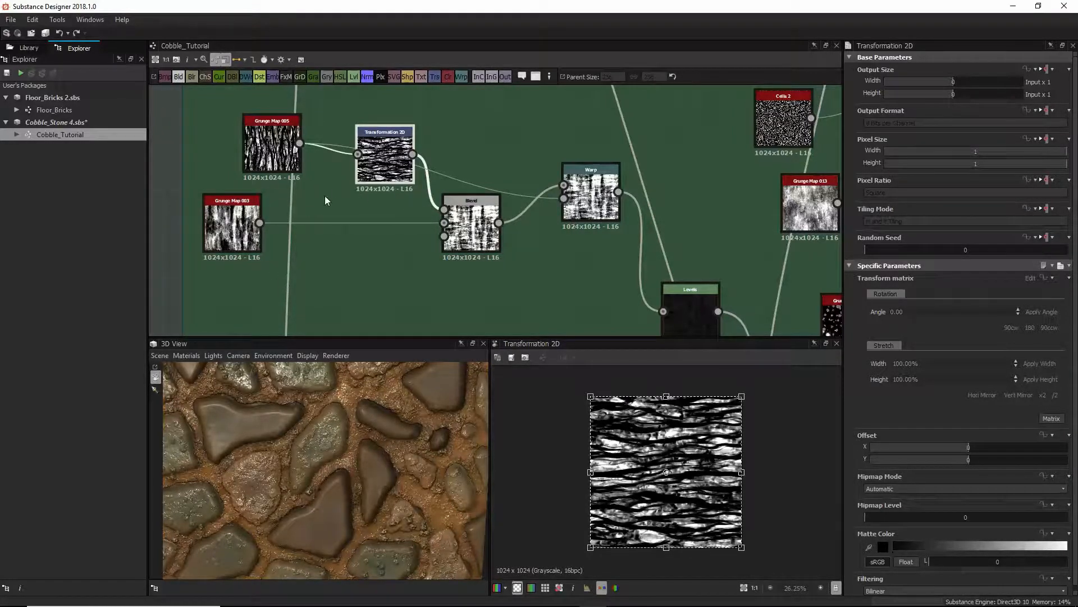
click(476, 244)
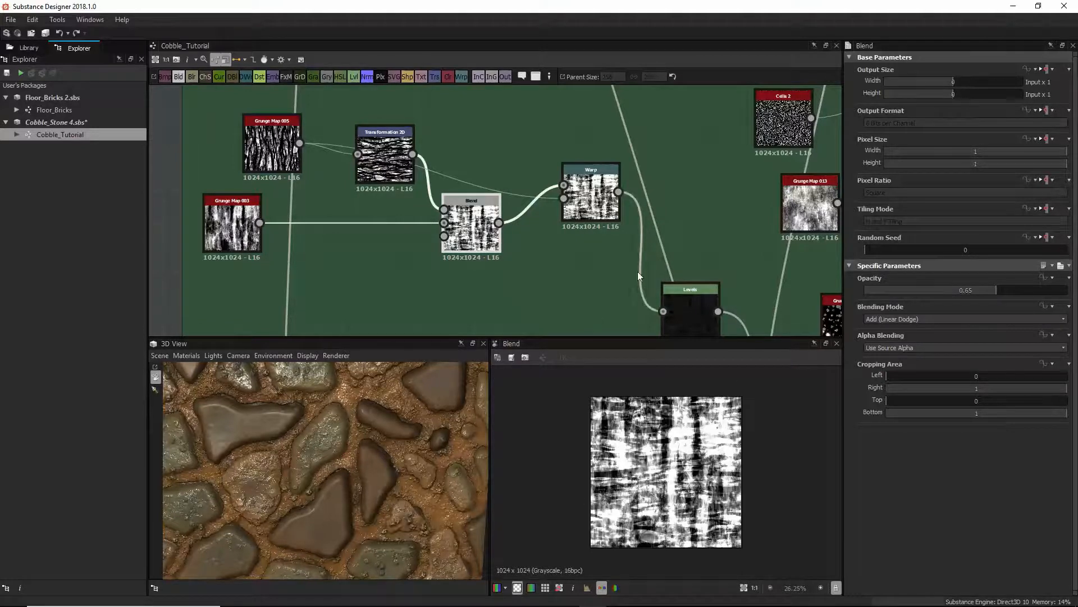
click(592, 197)
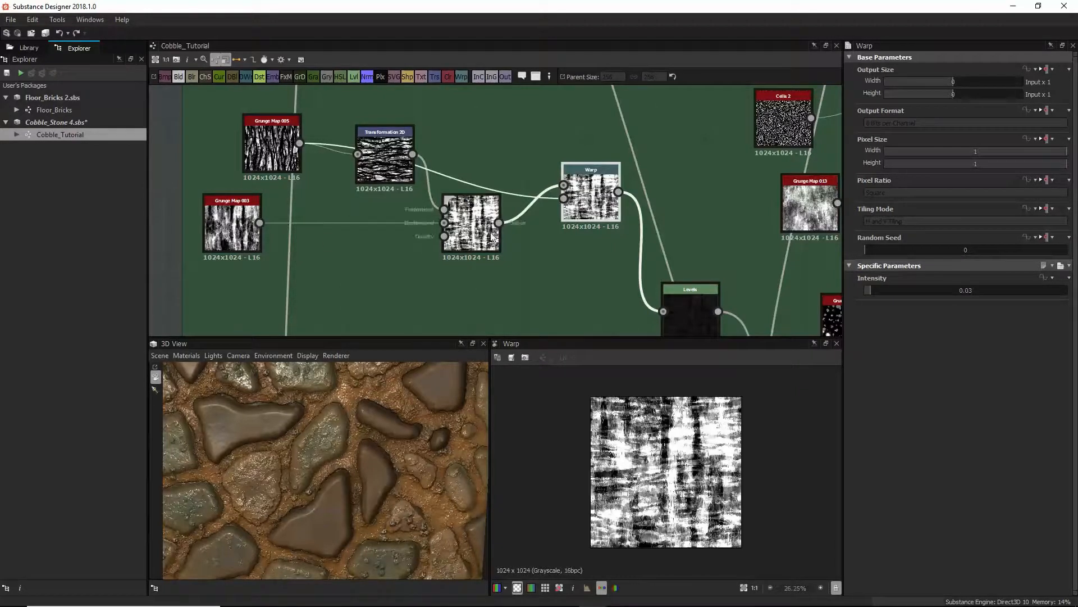
middle_drag(651, 264, 597, 235)
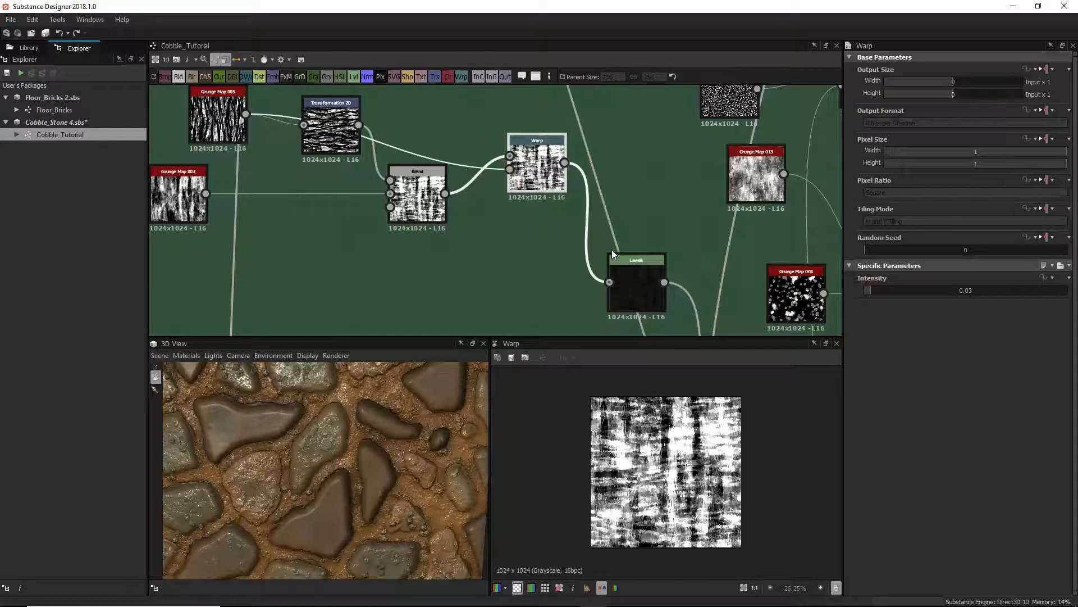
double_click(617, 272)
Preview the Blend that adds the grunge to the stones up close and move that node slightly to the right
middle_drag(616, 272, 551, 67)
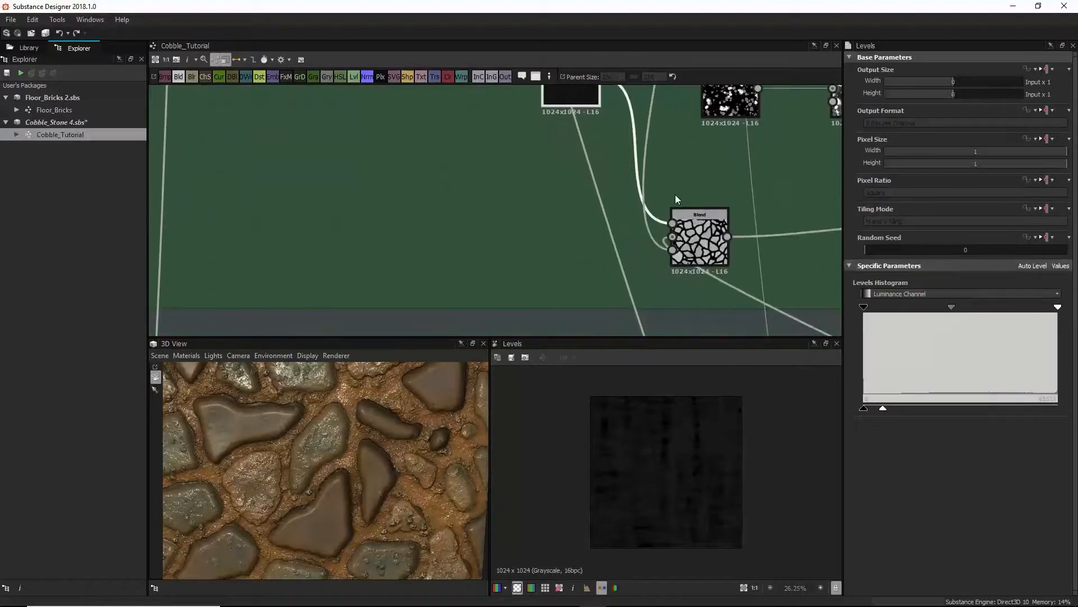
double_click(691, 237)
scroll(666, 484, up, 8)
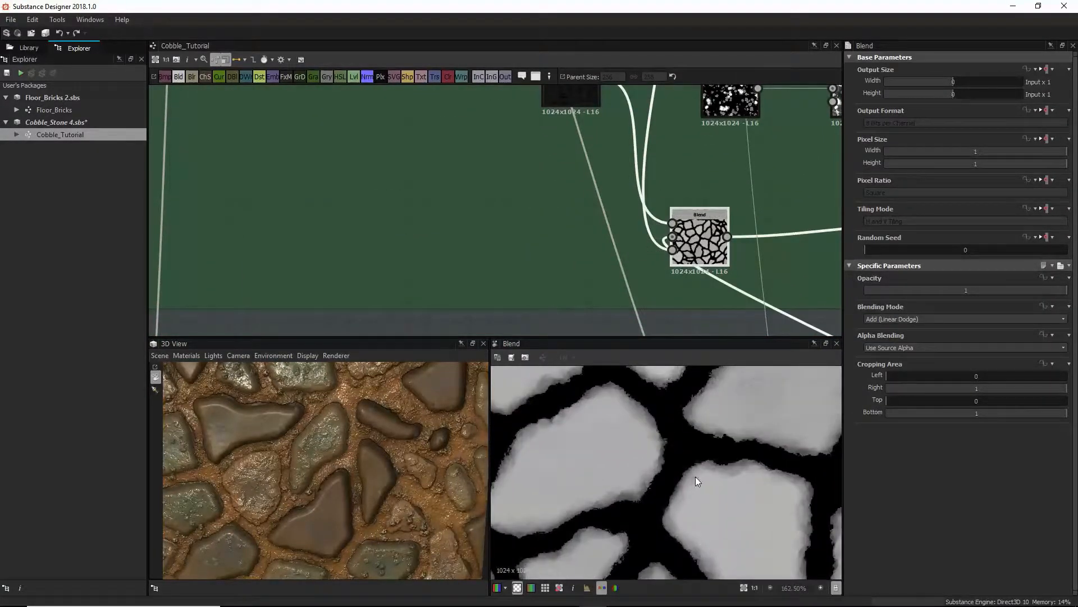
scroll(695, 476, down, 4)
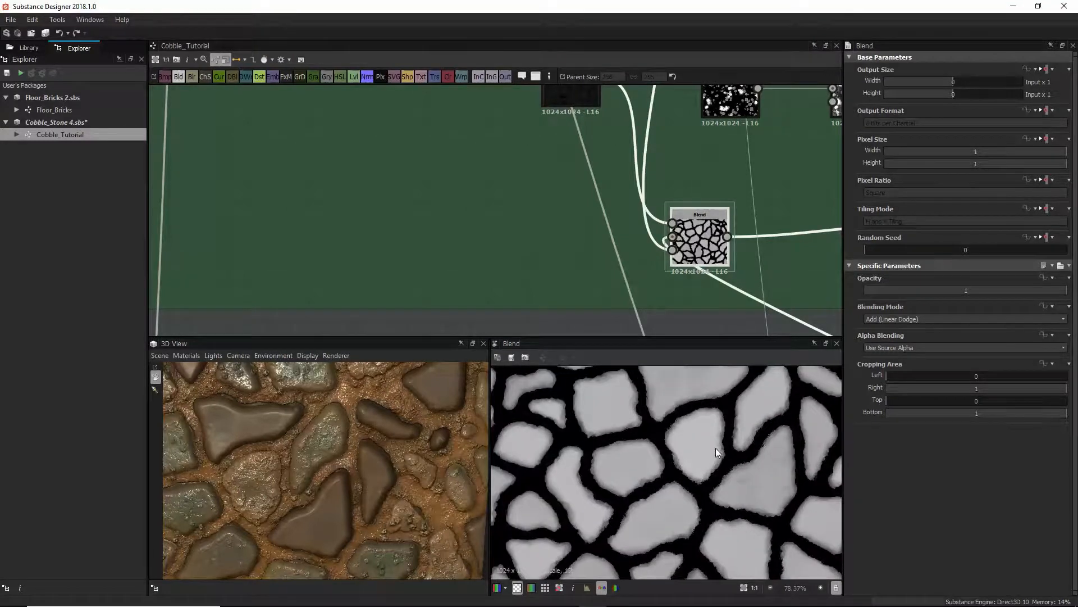
scroll(715, 447, up, 3)
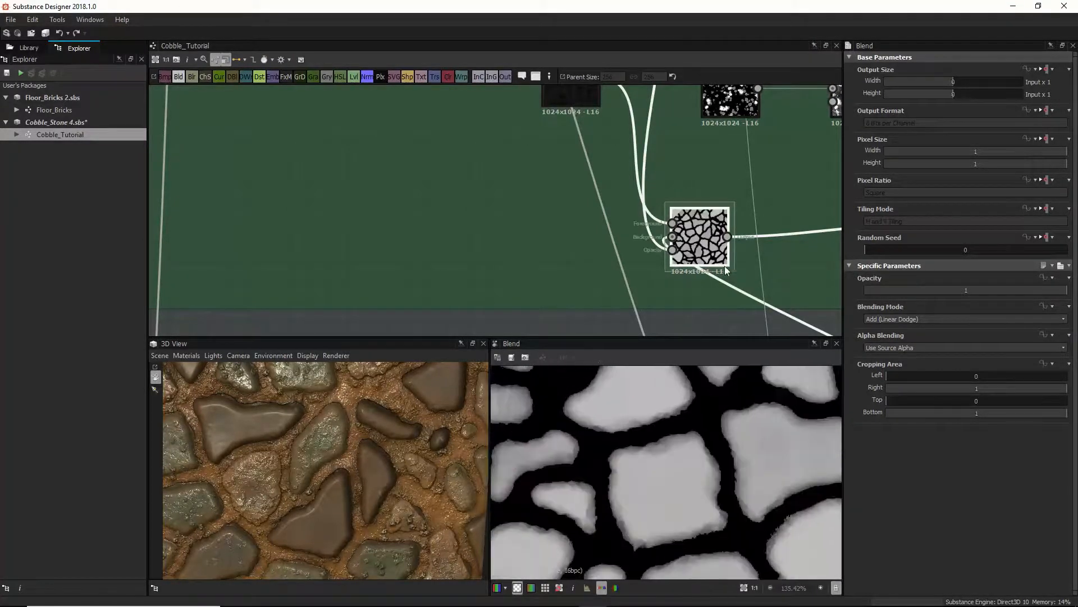
drag(689, 245, 766, 258)
Preview the Multiply Blend in the Masks frame that is wired down into the grunge Blend
middle_drag(738, 153, 710, 307)
scroll(705, 245, down, 2)
scroll(705, 247, down, 4)
middle_drag(712, 194, 711, 259)
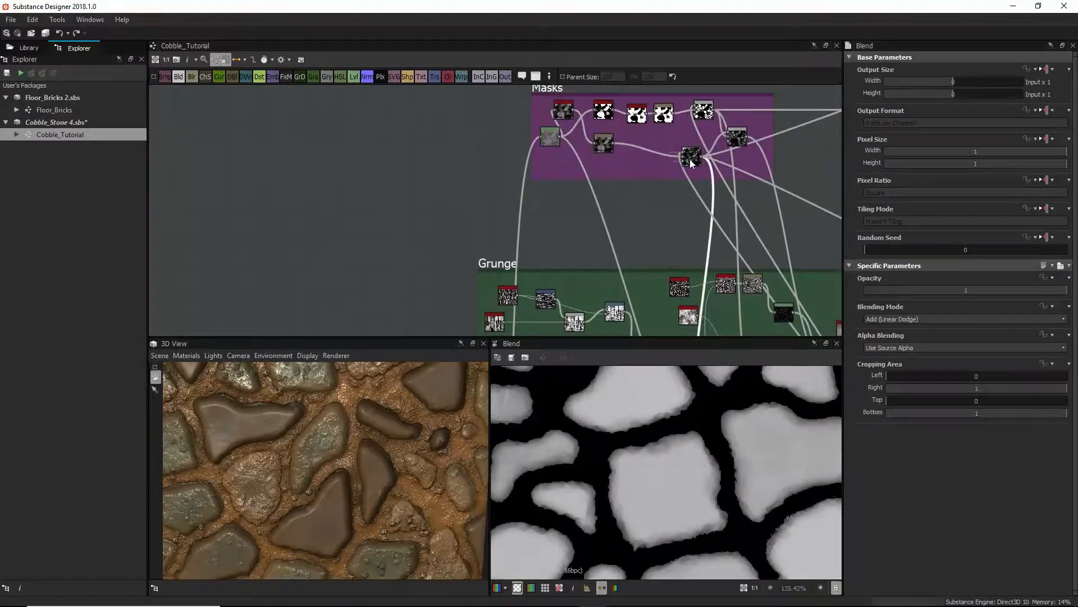
double_click(691, 160)
scroll(635, 491, down, 5)
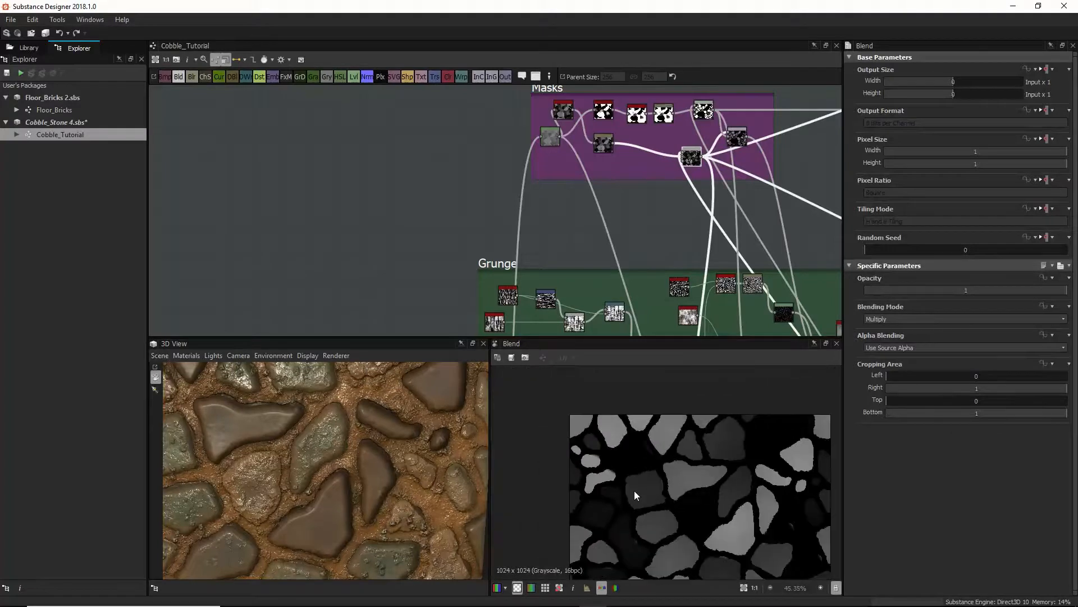
middle_drag(635, 490, 600, 454)
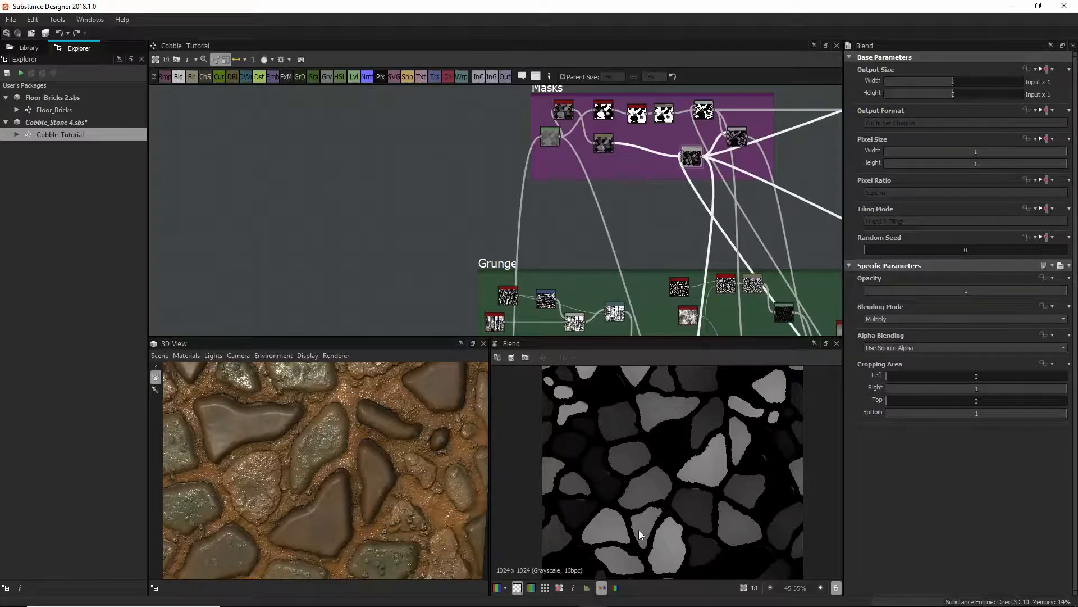
Trace the mask connection from the Masks frame down to the first stone Blend in the Grunge frame
middle_drag(652, 262, 634, 193)
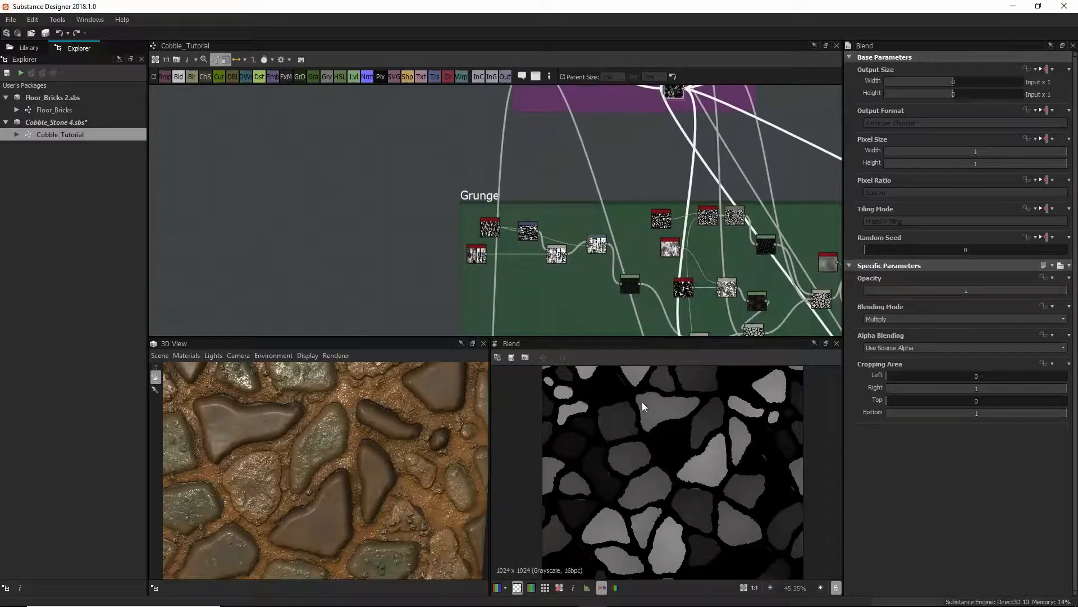
middle_drag(648, 302, 645, 196)
scroll(646, 196, down, 3)
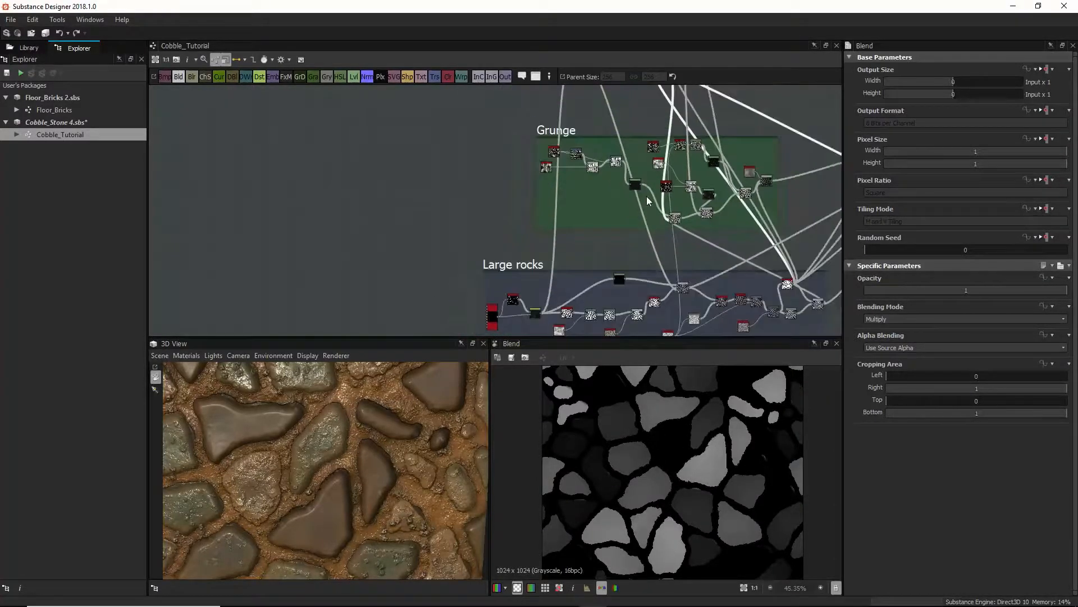
scroll(646, 197, up, 6)
scroll(644, 229, down, 3)
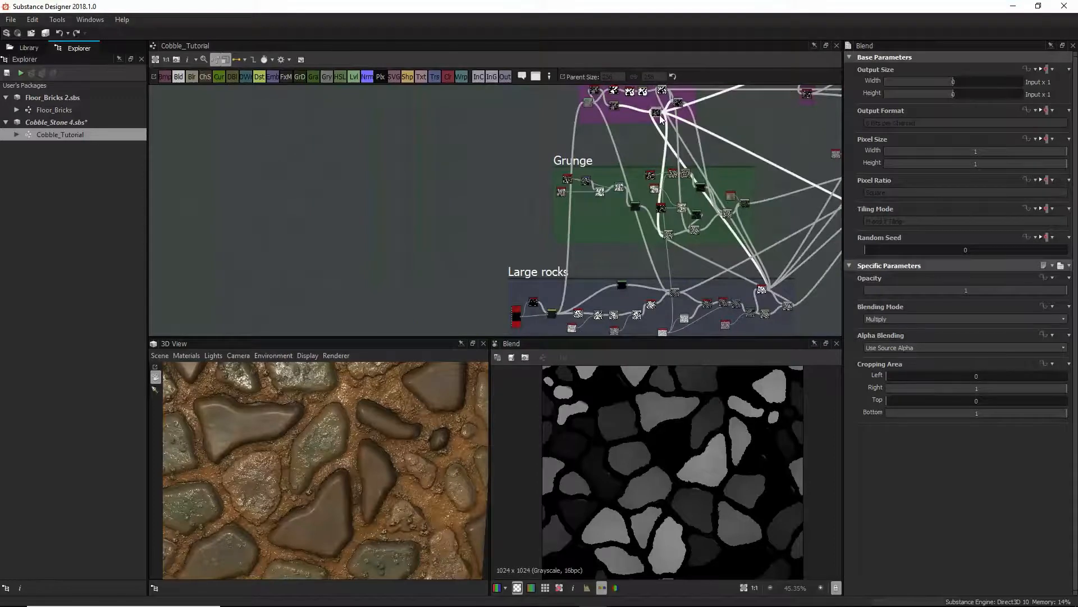
mouse_move(646, 153)
middle_down()
mouse_move(654, 218)
mouse_move(637, 247)
mouse_move(630, 153)
middle_up()
scroll(642, 194, up, 7)
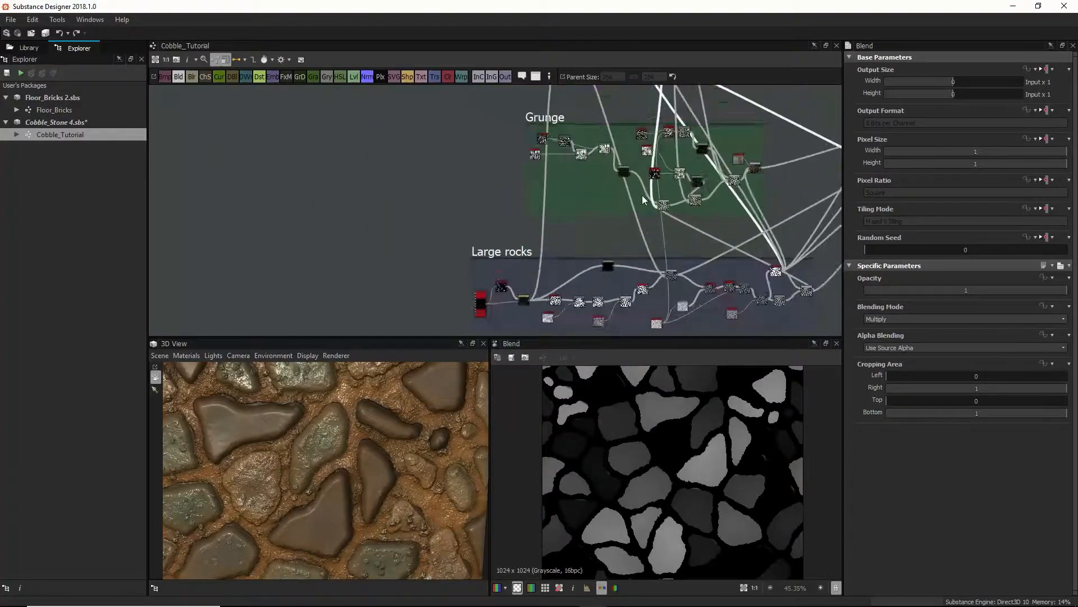
middle_drag(708, 225, 666, 187)
click(680, 197)
click(655, 156)
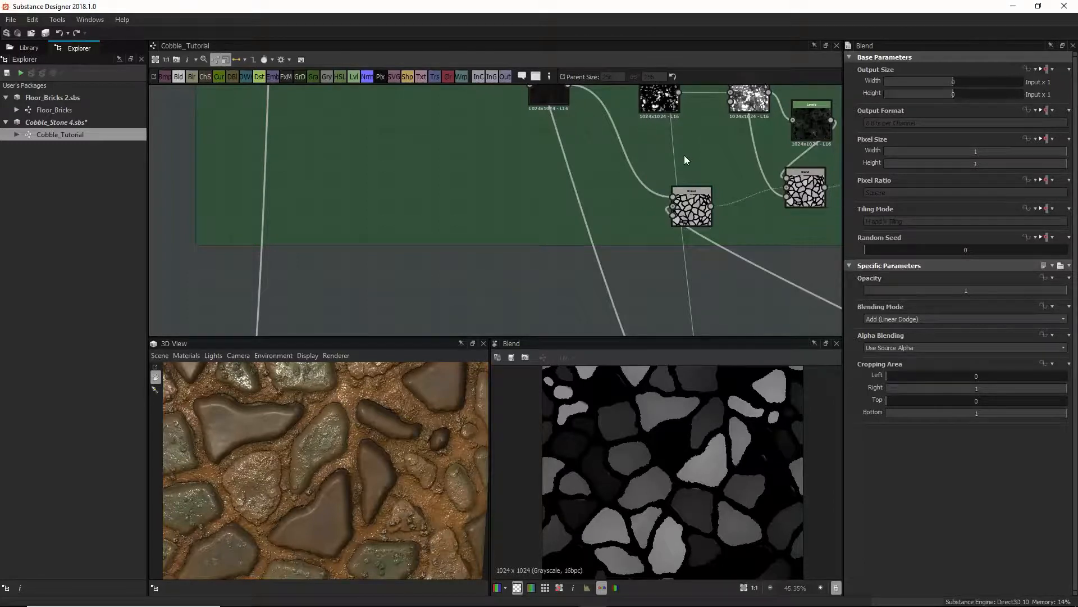
Check the stones in the 3D view and move the first stone Blend closer to the next Blend
drag(359, 487, 356, 473)
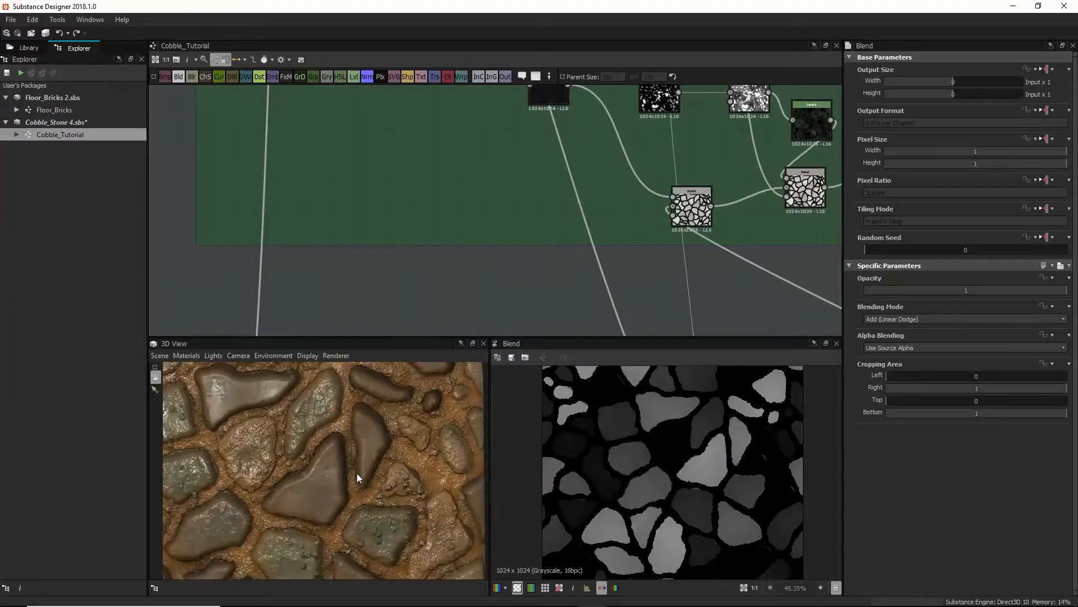
mouse_move(323, 505)
mouse_down()
mouse_move(343, 507)
mouse_move(370, 477)
mouse_move(365, 487)
mouse_move(375, 486)
mouse_move(328, 514)
mouse_move(305, 512)
mouse_up()
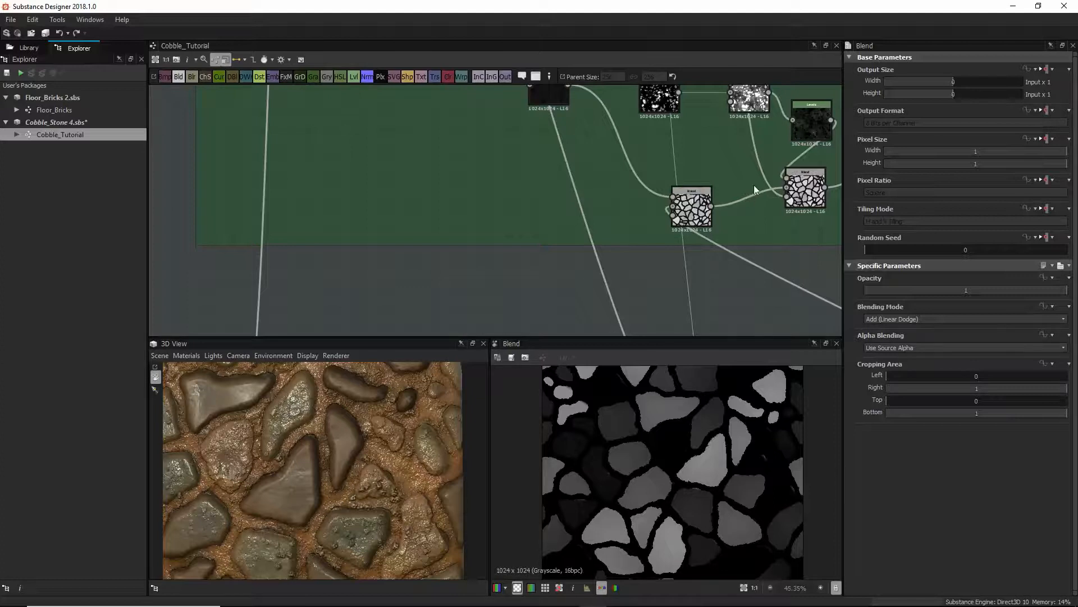
drag(691, 205, 719, 205)
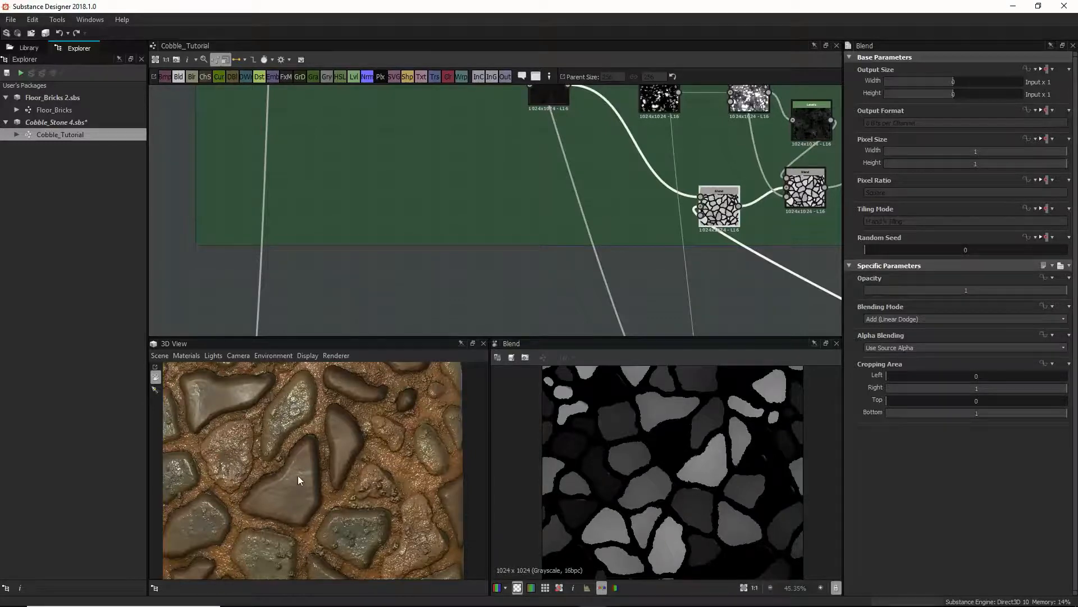
Trace the first stone Blend's input back to the Large rocks frame and preview the Multiply Blend at its end
middle_drag(773, 211, 634, 144)
scroll(625, 172, down, 5)
middle_drag(667, 187, 607, 197)
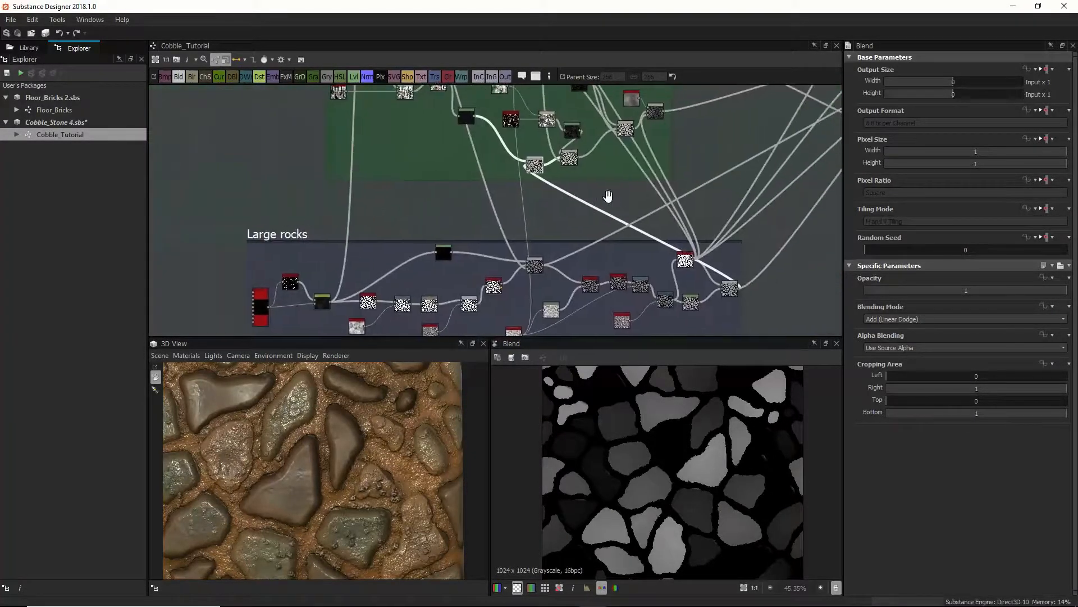
click(729, 287)
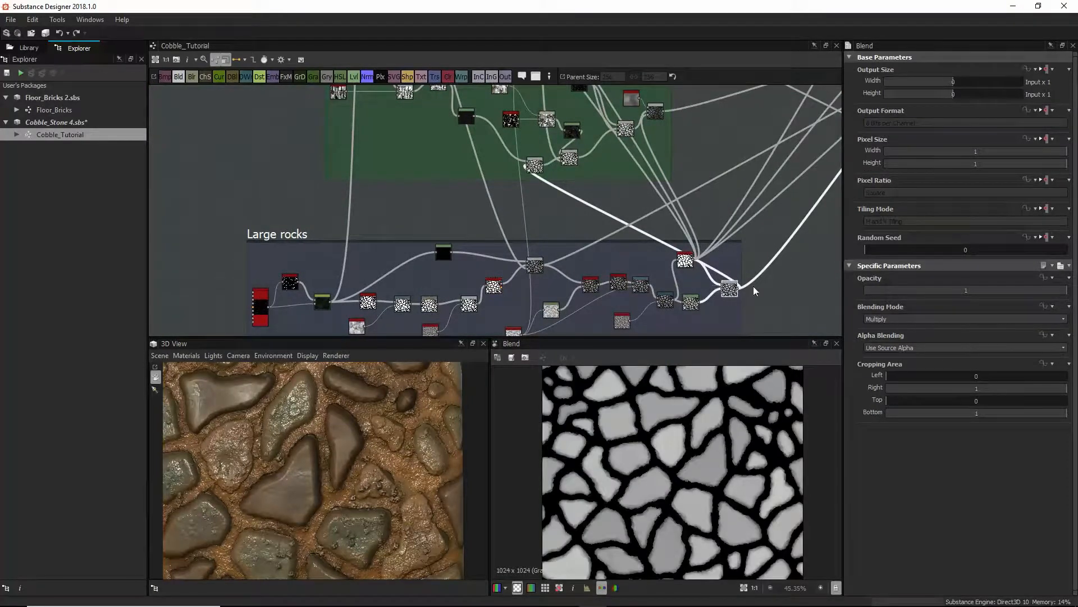
middle_drag(530, 178, 531, 215)
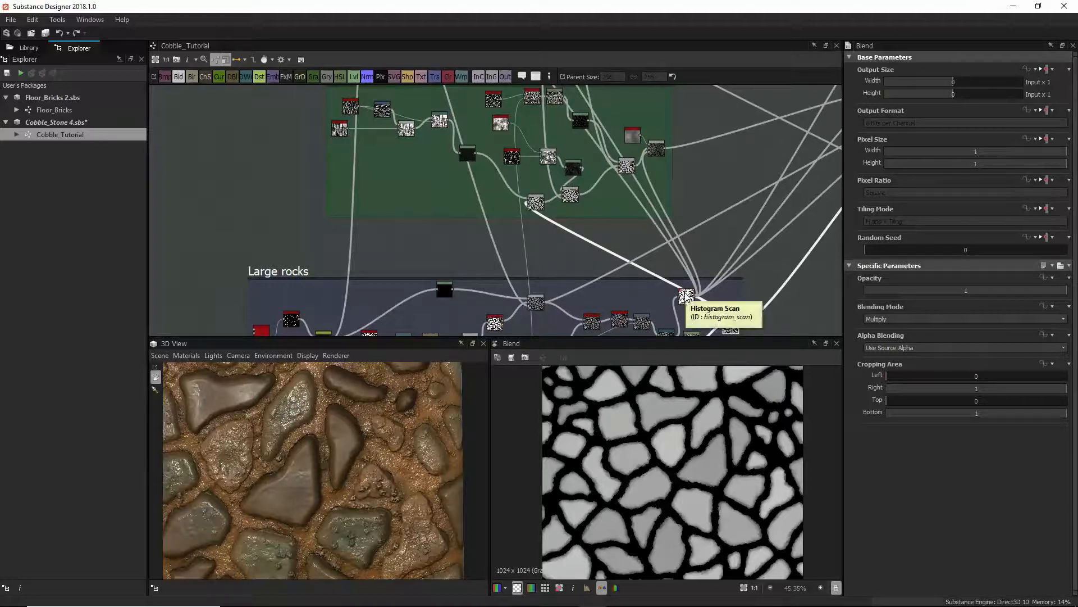
scroll(542, 198, up, 6)
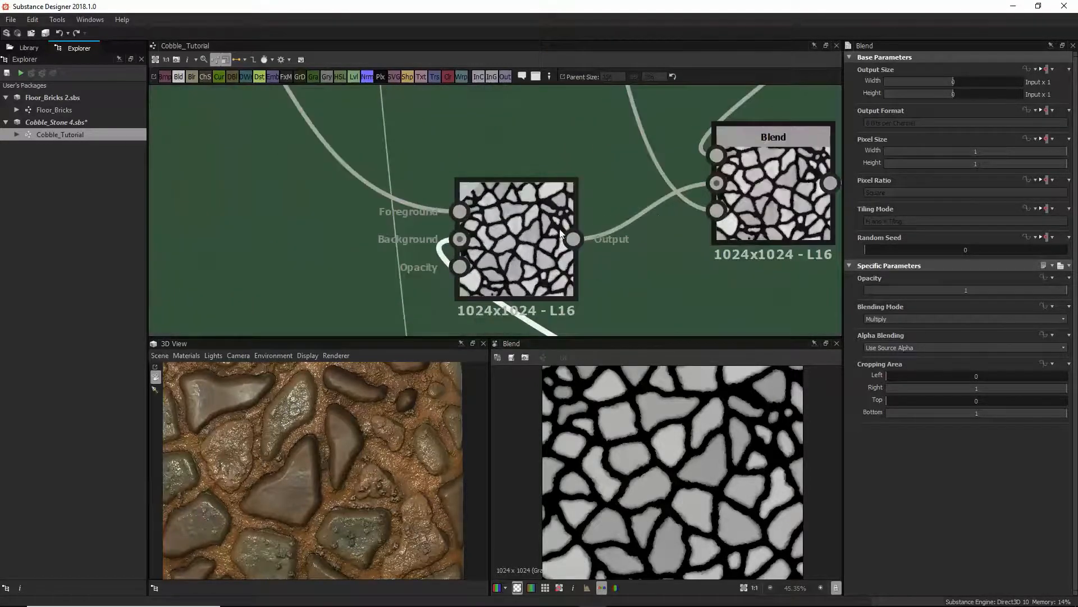
scroll(542, 194, down, 8)
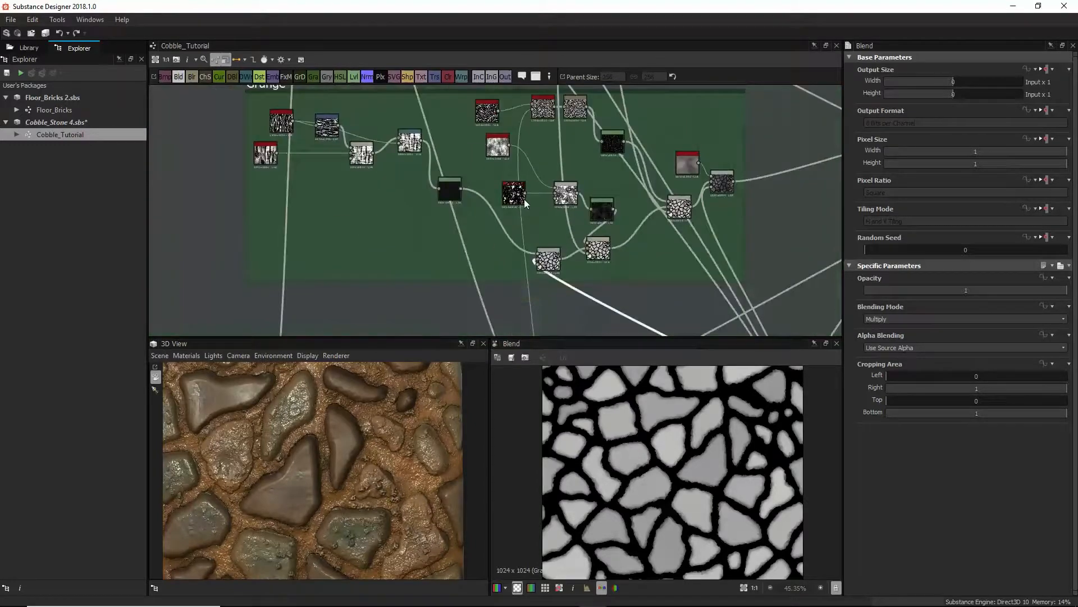
Inspect the Grunge frame's Cells 2, Grunge Map 013 and Grunge Map 004 nodes, their Blend and the Levels after it
click(472, 173)
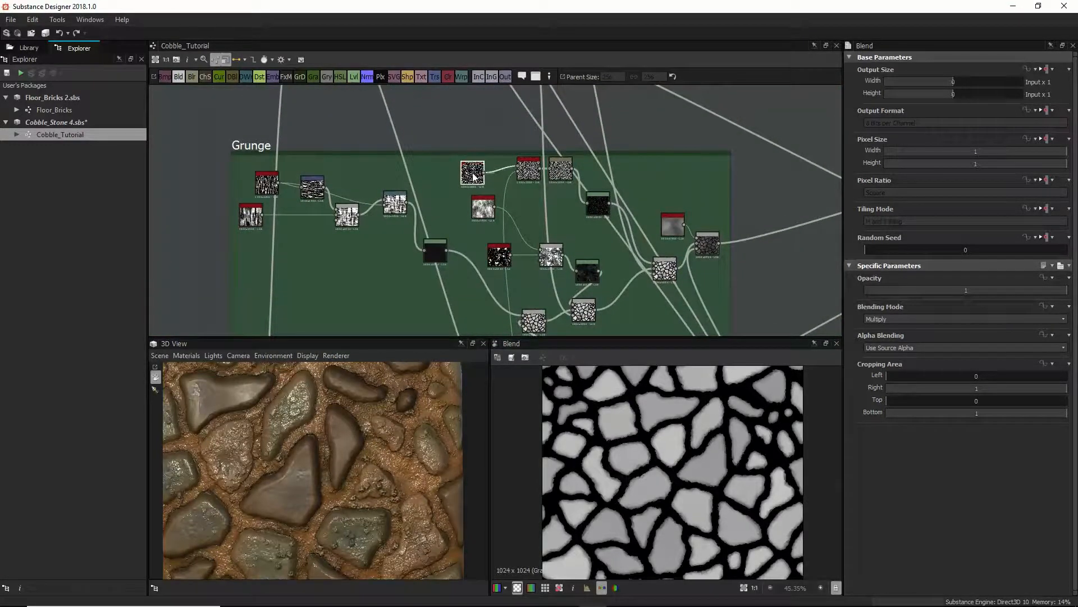
click(483, 207)
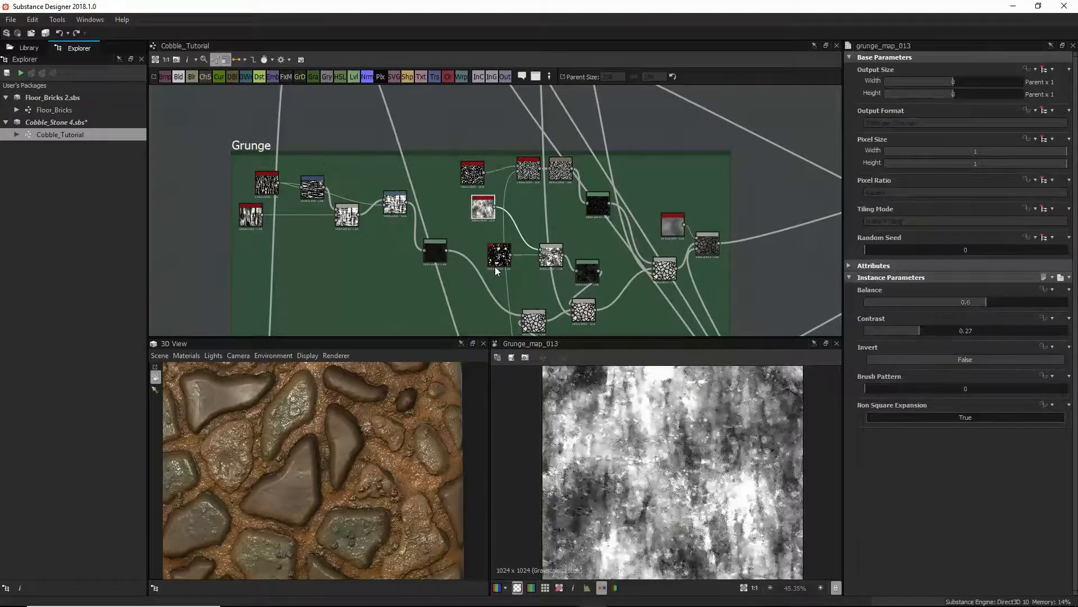
click(492, 259)
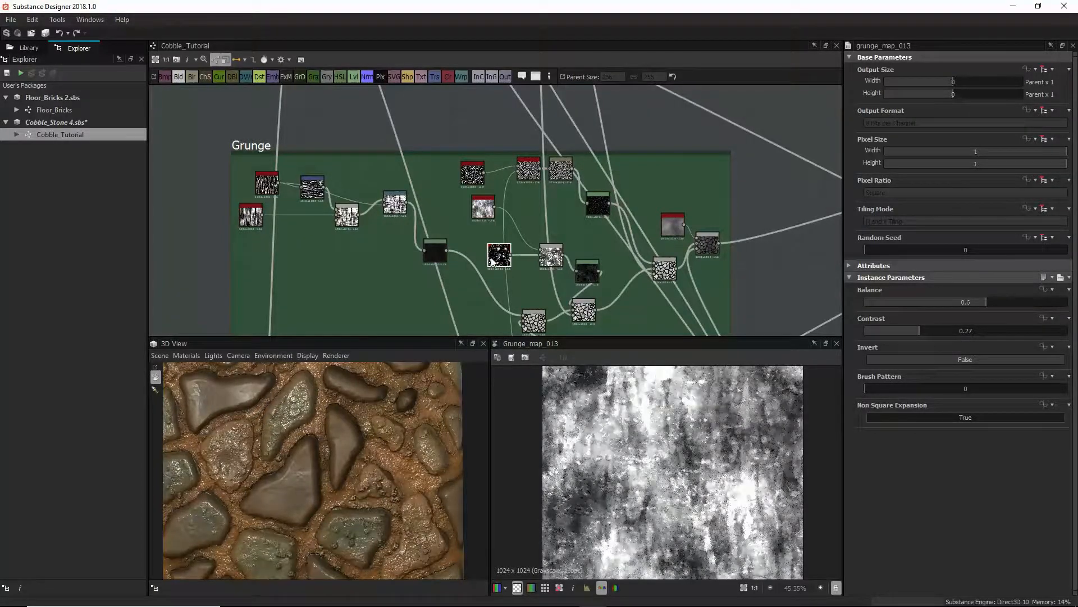
click(553, 264)
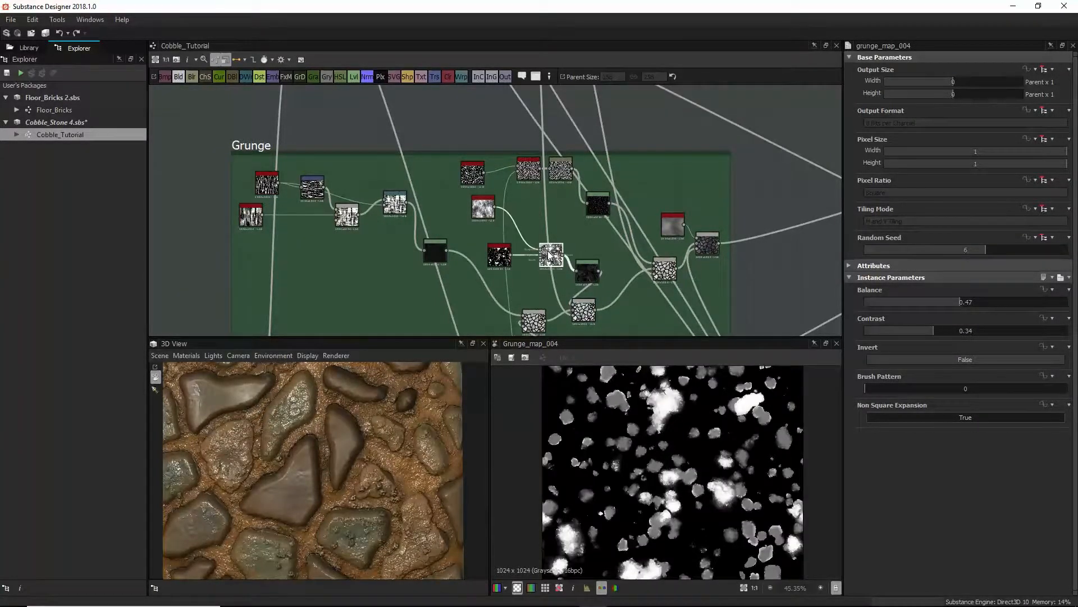
click(472, 175)
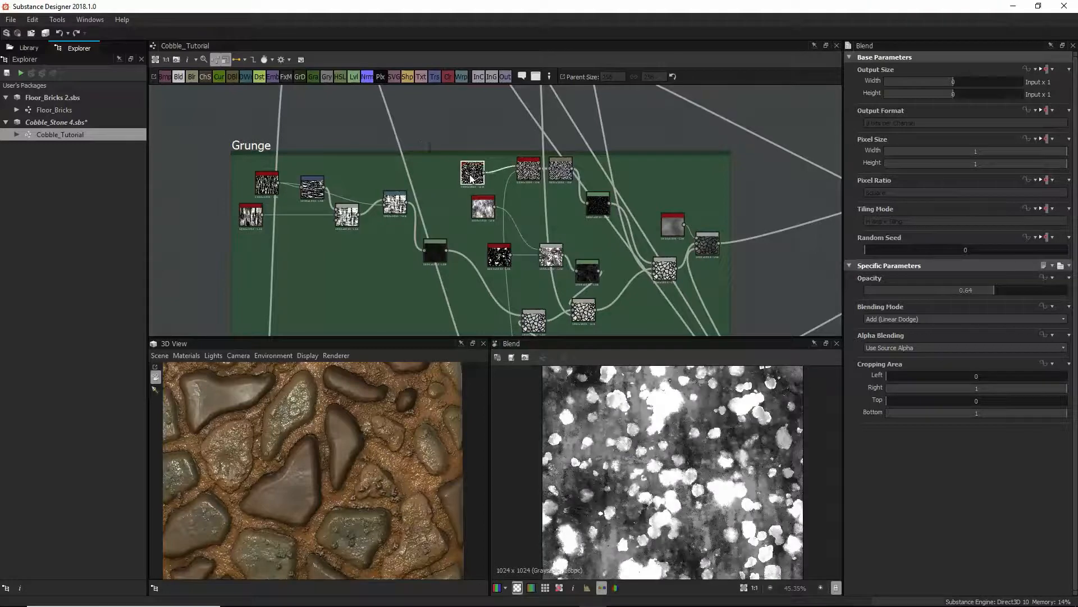
click(586, 271)
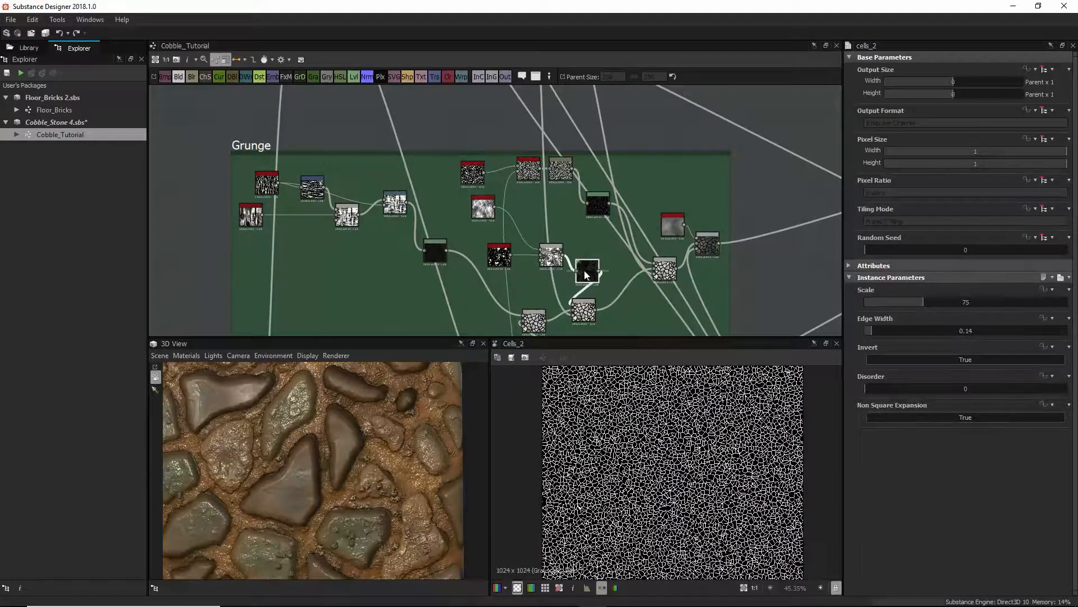
Move the second stone Blend slightly away from the first one and set its opacity to 0.41, checking the stones in 3D
mouse_move(585, 308)
mouse_down()
mouse_move(603, 304)
mouse_move(591, 318)
mouse_up()
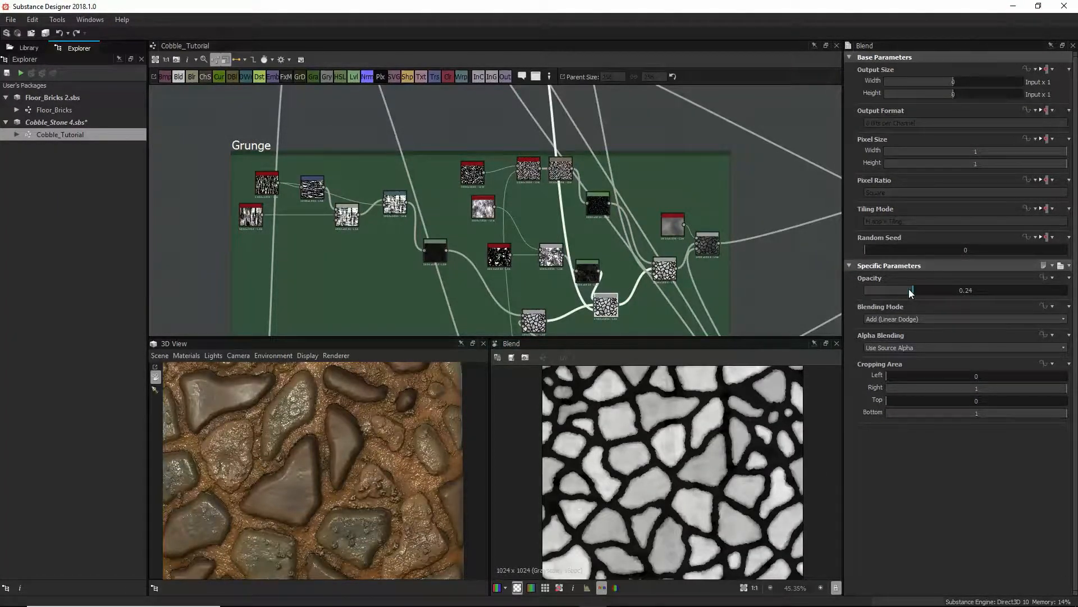
drag(910, 291, 988, 293)
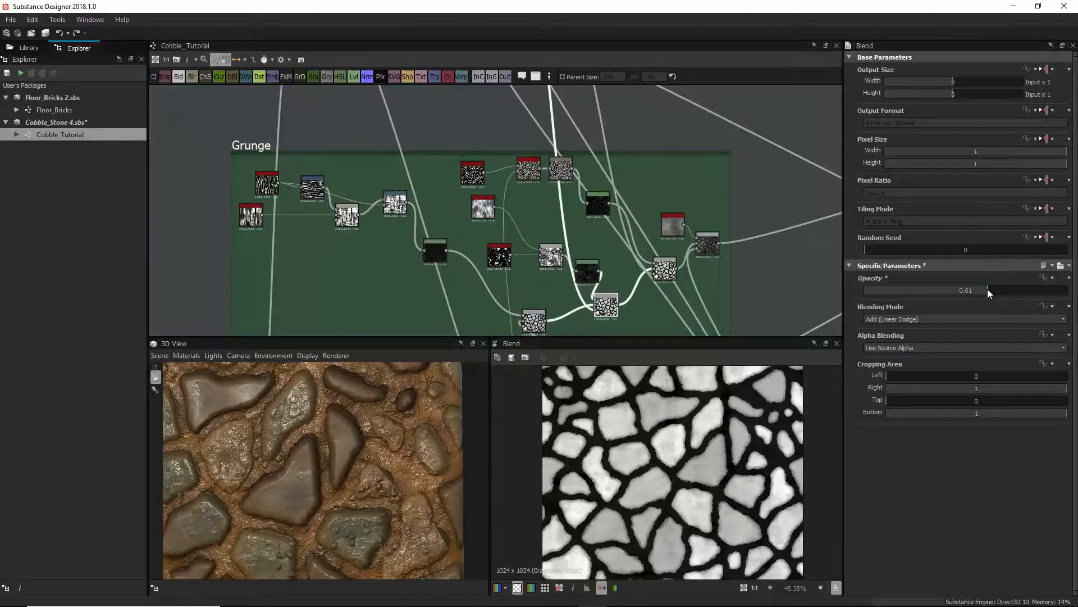
drag(331, 429, 381, 466)
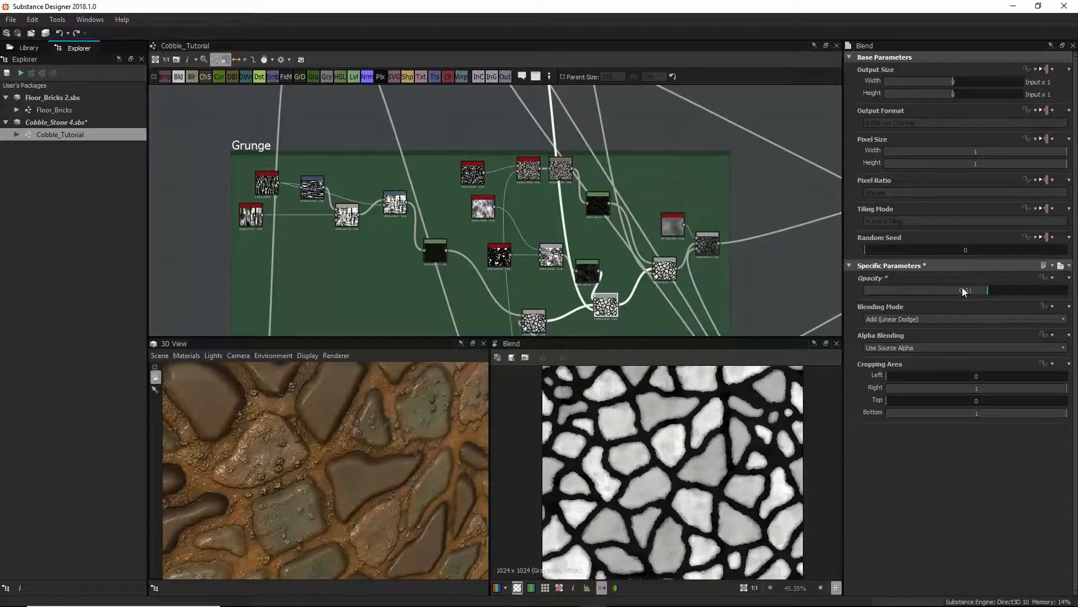
drag(964, 292, 948, 291)
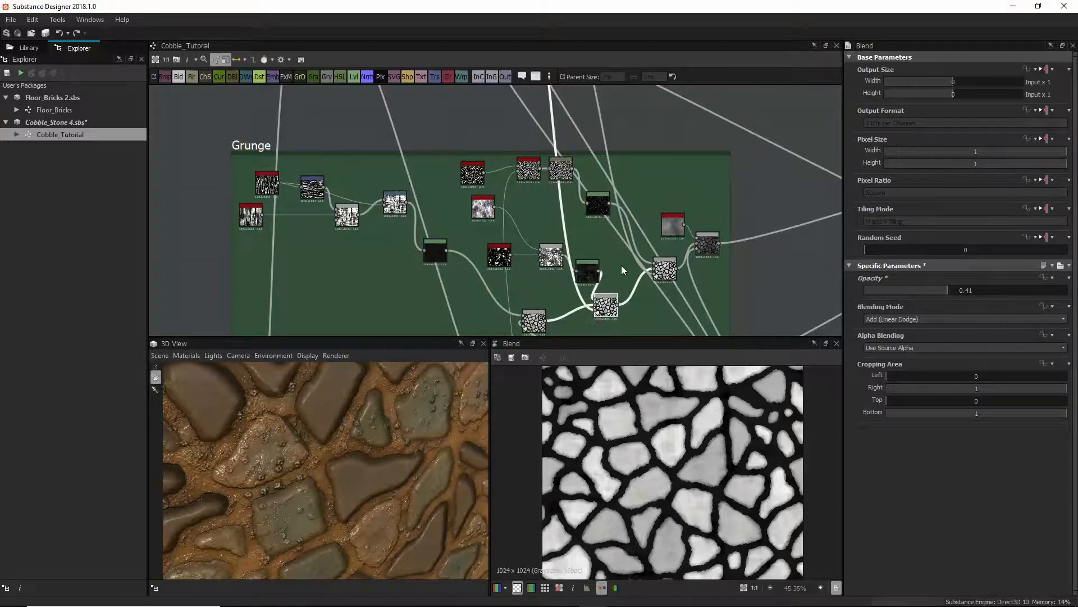
Compare the Cells 2 pattern and its parameters with the Slope Blur Grayscale node it feeds
double_click(475, 175)
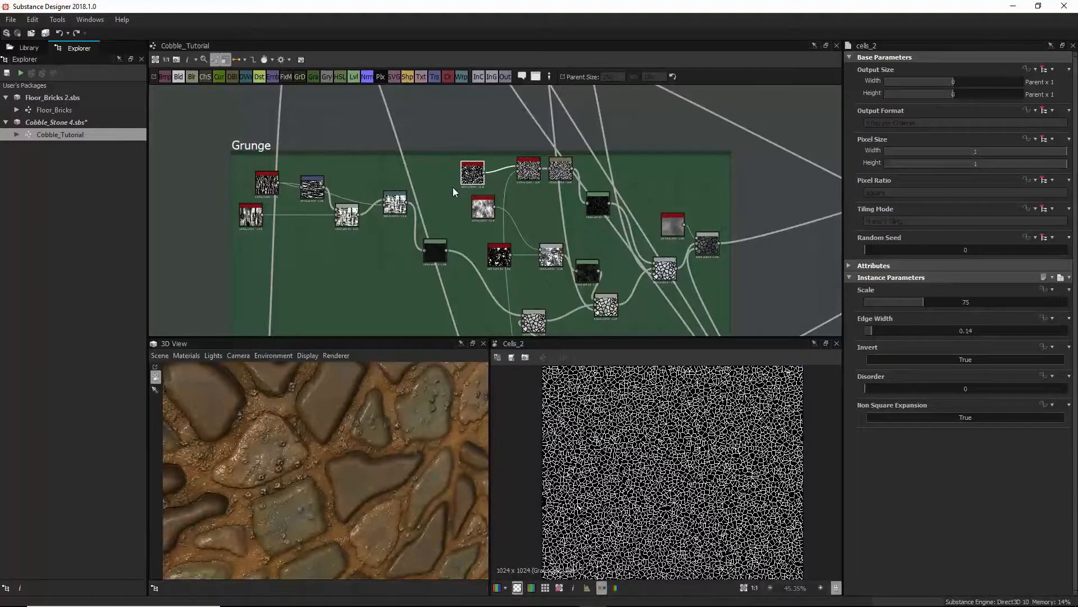
scroll(452, 187, down, 4)
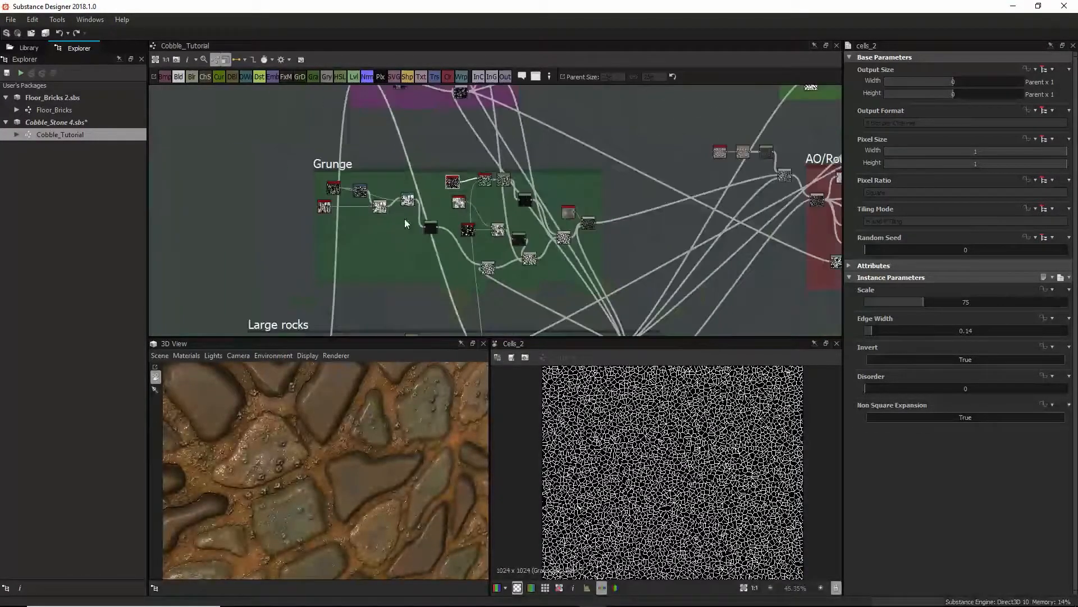
middle_drag(389, 285, 422, 178)
scroll(470, 183, up, 4)
middle_drag(465, 210, 465, 304)
middle_drag(499, 186, 466, 331)
scroll(510, 186, up, 3)
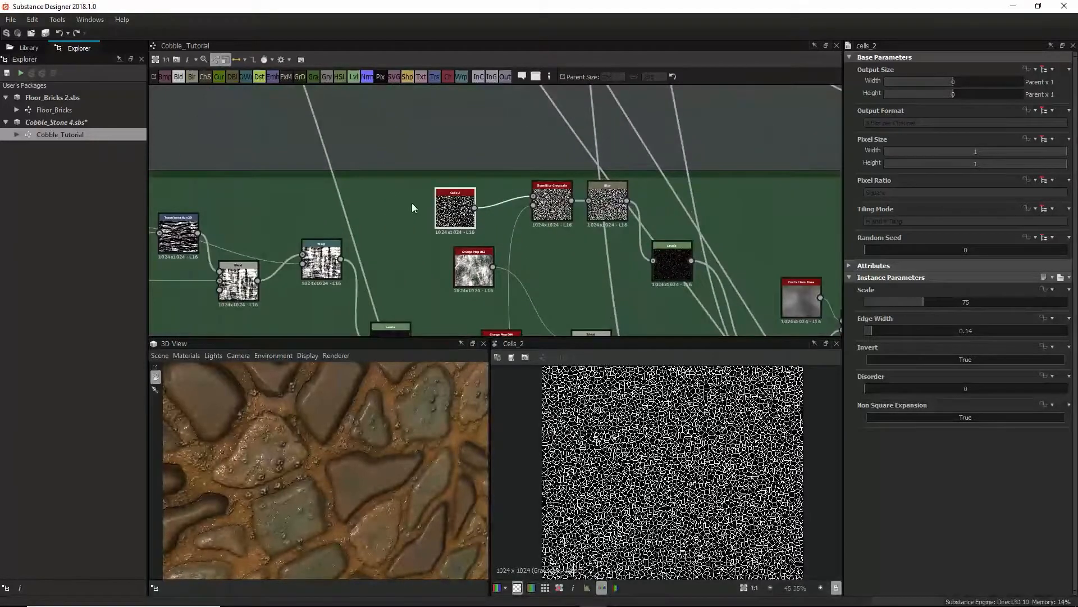
double_click(560, 186)
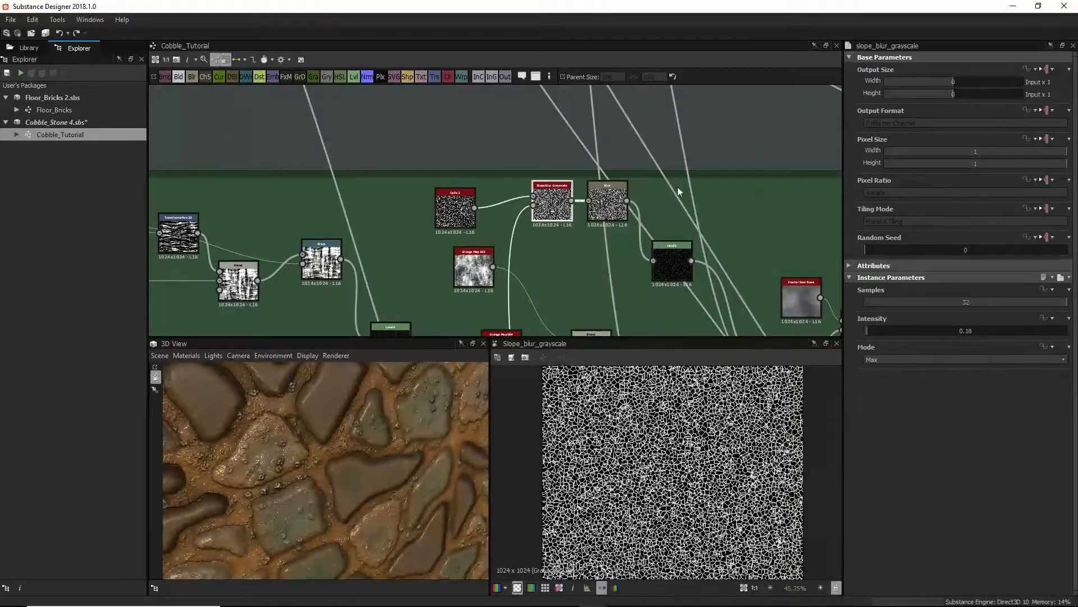
double_click(455, 205)
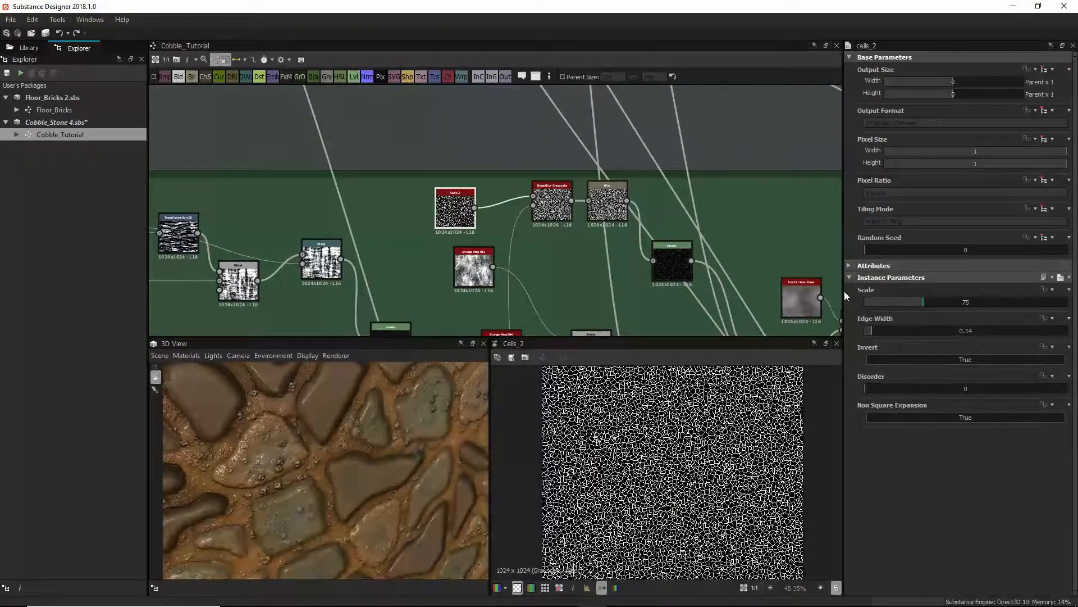
double_click(548, 206)
scroll(606, 233, down, 2)
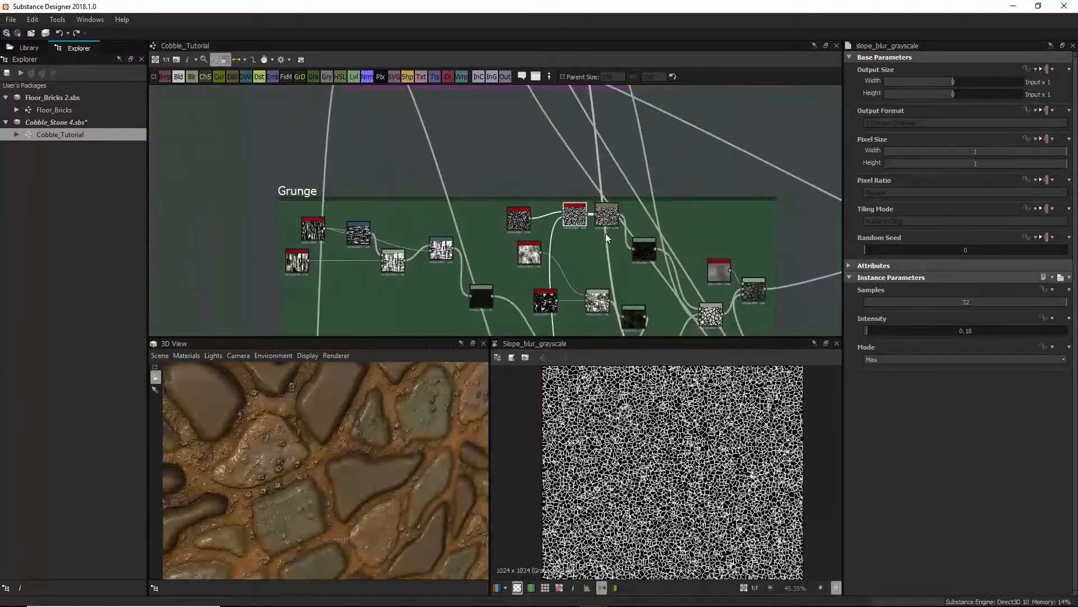
Inspect the Blur and Levels nodes that follow the slope blur, along with the Subtract Blend that the Levels feeds
scroll(606, 233, down, 1)
middle_drag(592, 203, 581, 78)
middle_drag(585, 247, 608, 67)
mouse_move(591, 201)
middle_down()
mouse_move(587, 163)
mouse_move(602, 161)
mouse_move(599, 235)
middle_up()
middle_drag(600, 151, 605, 269)
mouse_move(600, 185)
middle_down()
mouse_move(604, 253)
mouse_move(614, 210)
middle_up()
scroll(614, 209, up, 5)
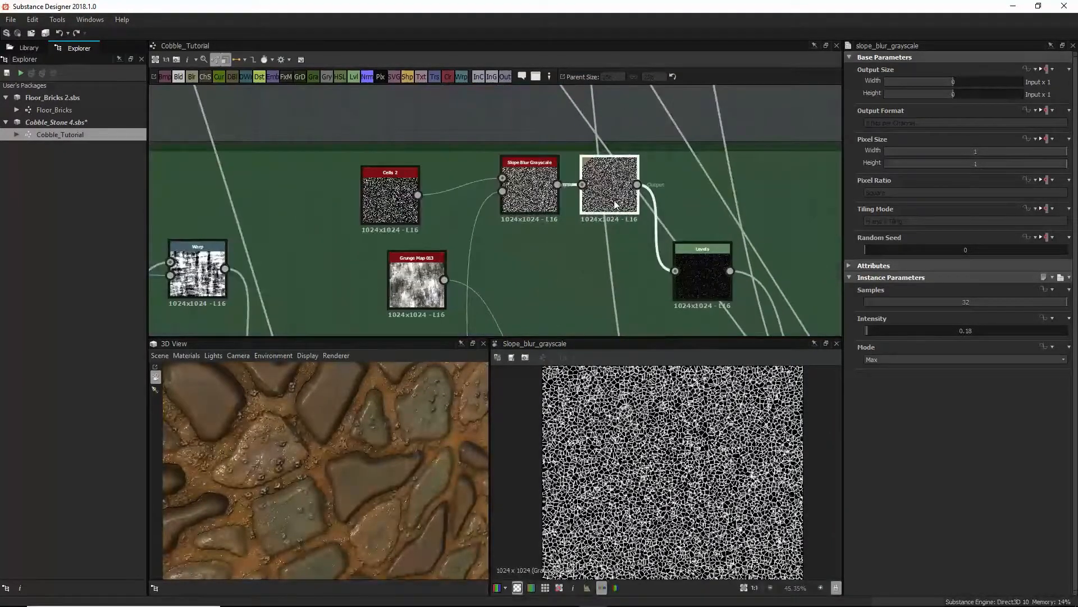
click(712, 260)
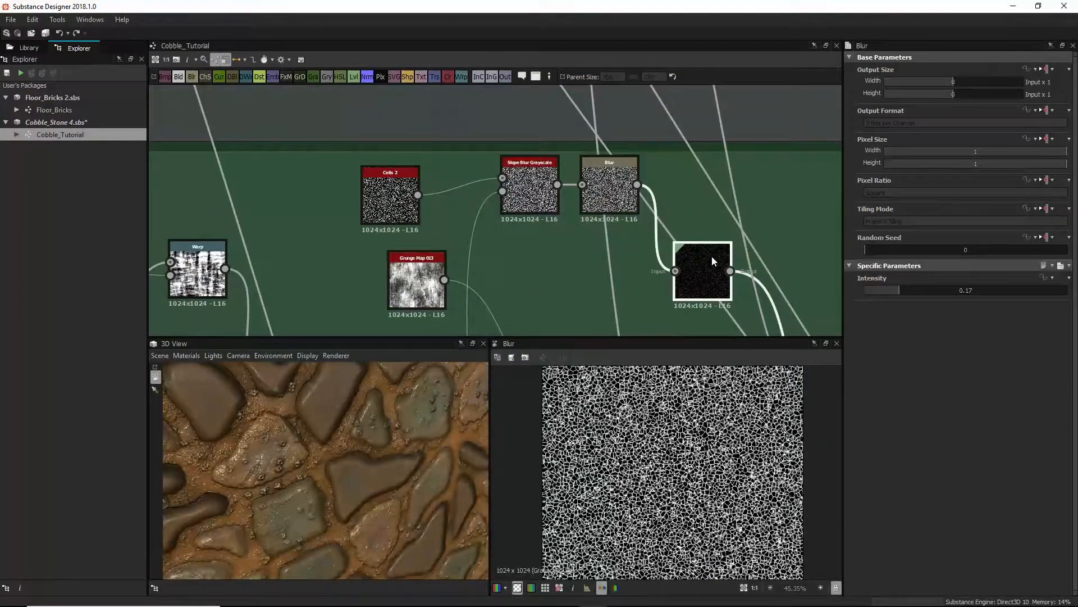
middle_drag(712, 261, 675, 234)
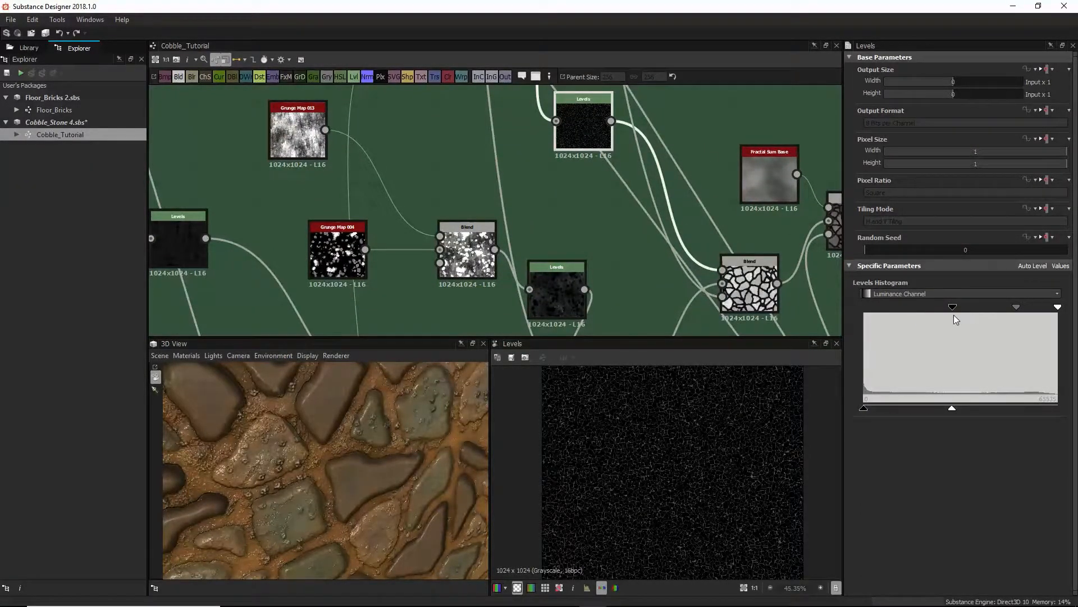
click(733, 273)
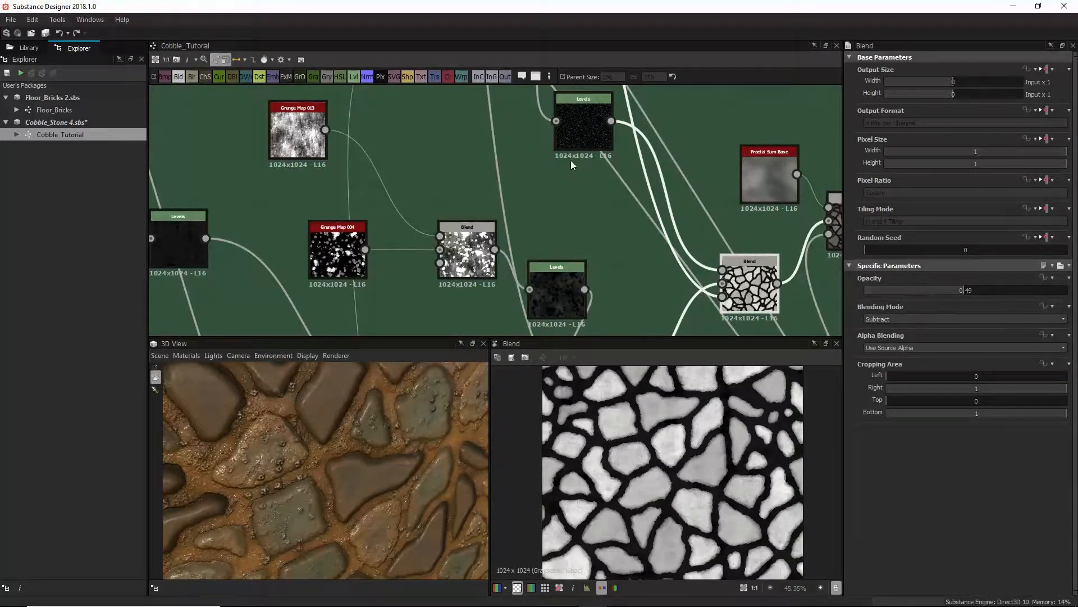
click(582, 126)
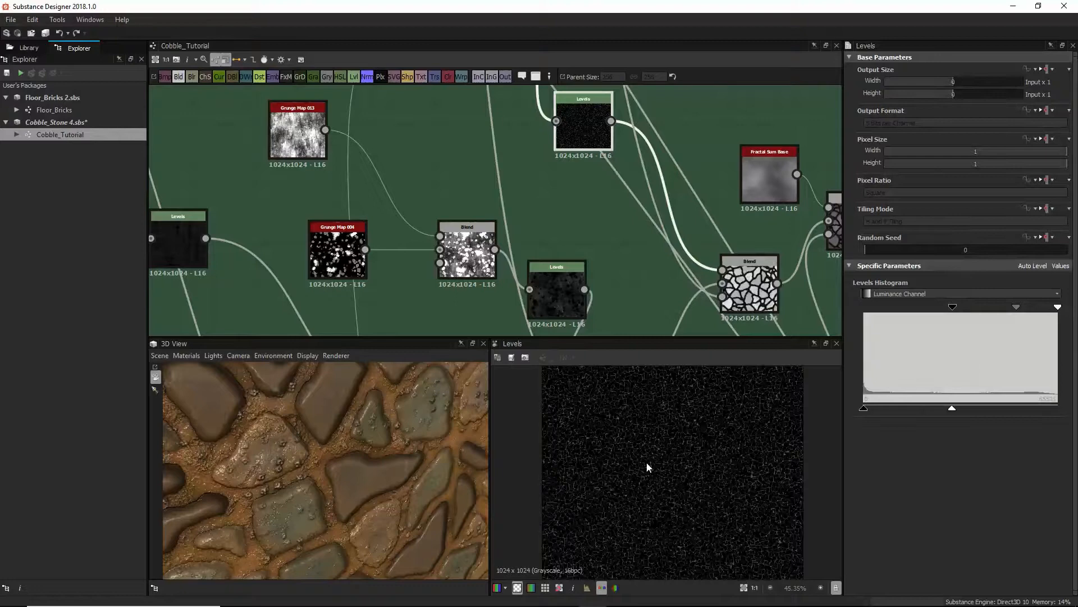
Set the Subtract Blend's opacity to 1, inspecting the stones' surface up close in the 3D view
click(736, 281)
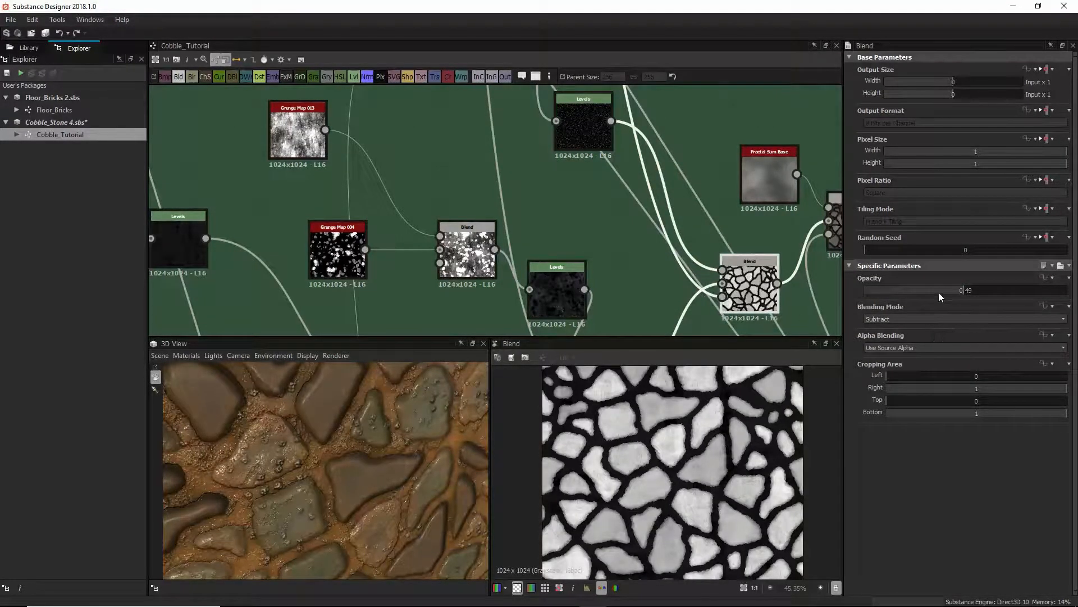
drag(967, 291, 1060, 292)
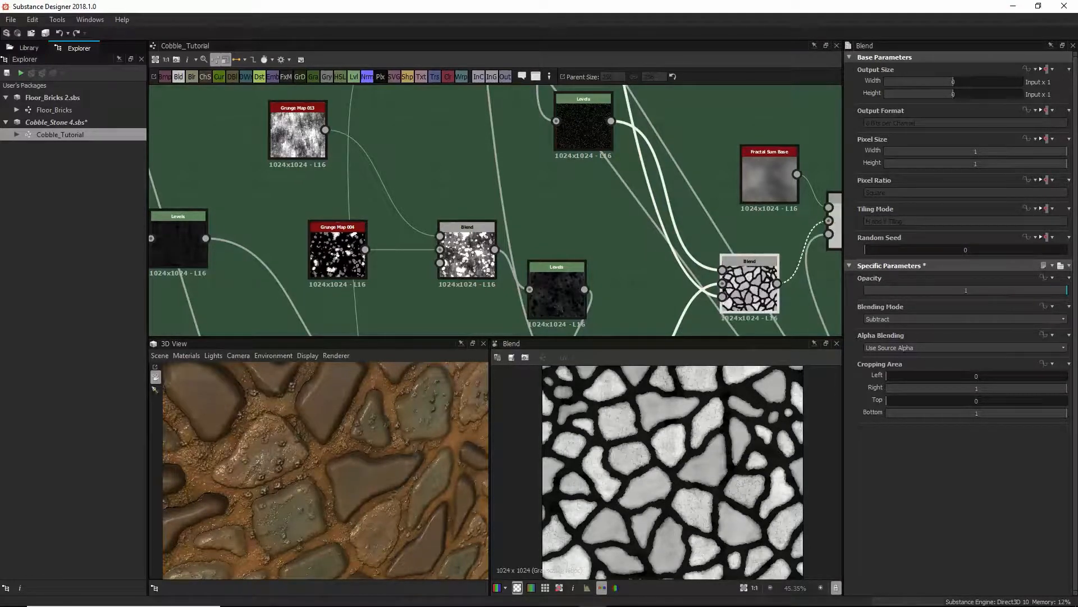
scroll(334, 453, down, 3)
mouse_move(335, 452)
mouse_down()
mouse_move(306, 429)
mouse_move(301, 448)
mouse_move(319, 478)
mouse_move(319, 444)
mouse_up()
scroll(317, 468, up, 5)
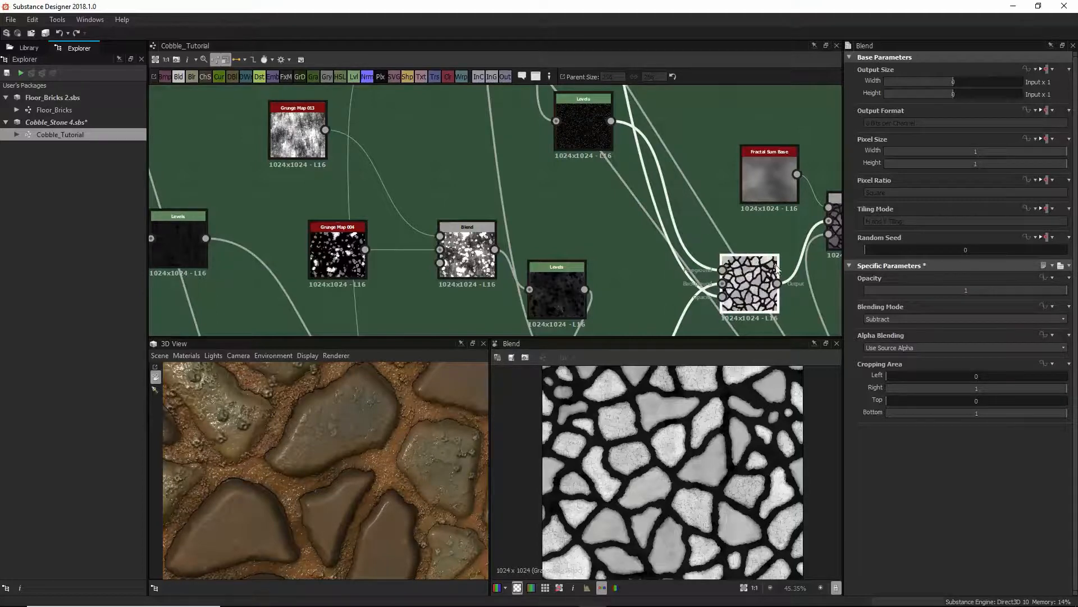
drag(244, 483, 348, 463)
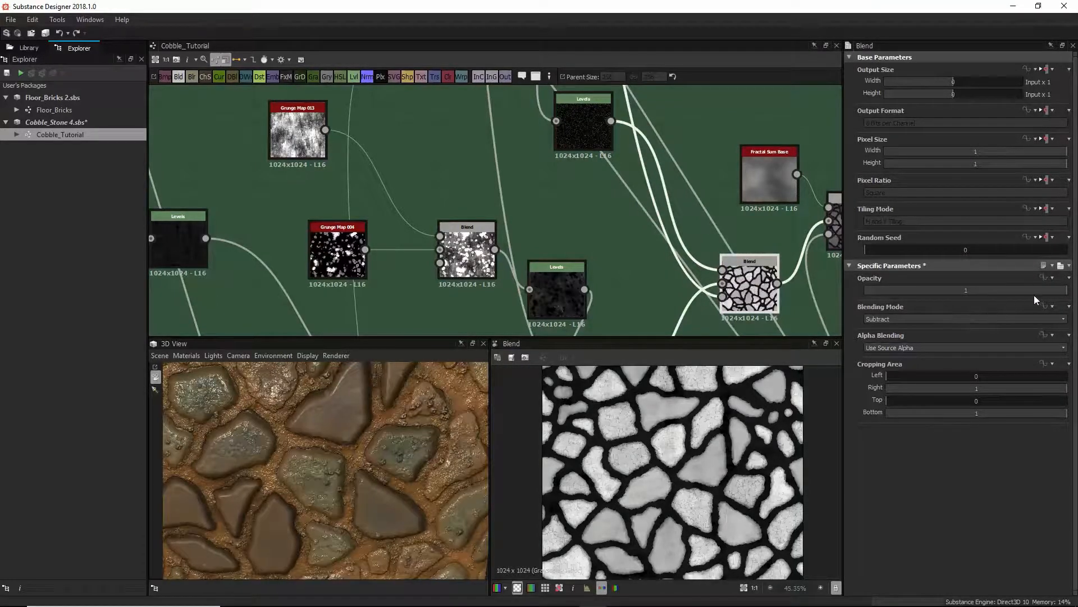
mouse_move(1047, 290)
mouse_down()
mouse_move(955, 290)
mouse_move(1068, 290)
mouse_up()
drag(325, 476, 405, 423)
scroll(319, 421, up, 5)
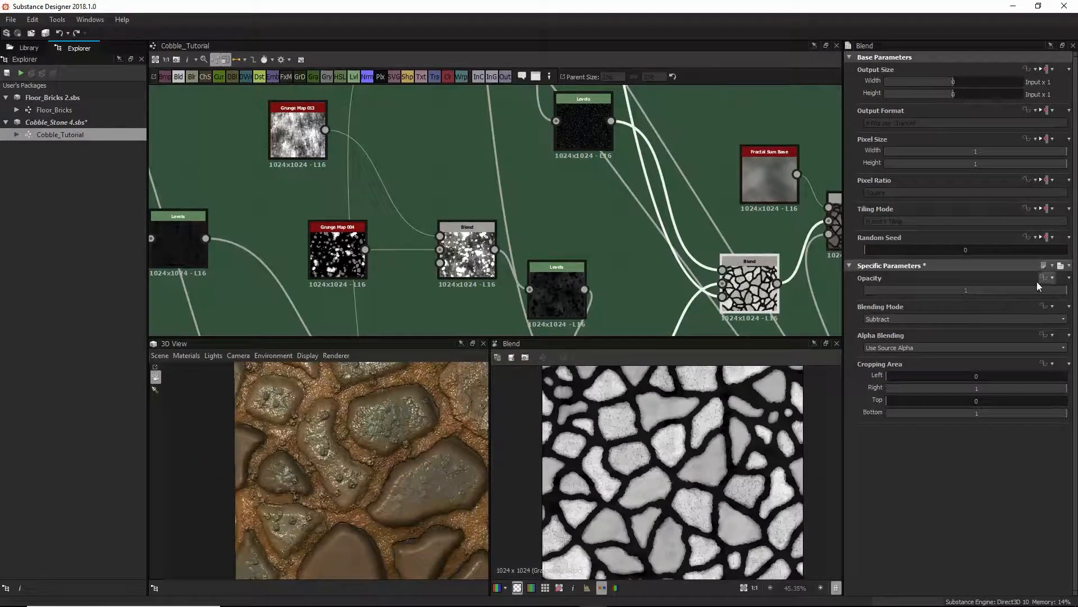
drag(1035, 291, 1071, 292)
Lower the input black point of the Levels feeding the Subtract Blend to its minimum and check the stones in 3D
click(581, 113)
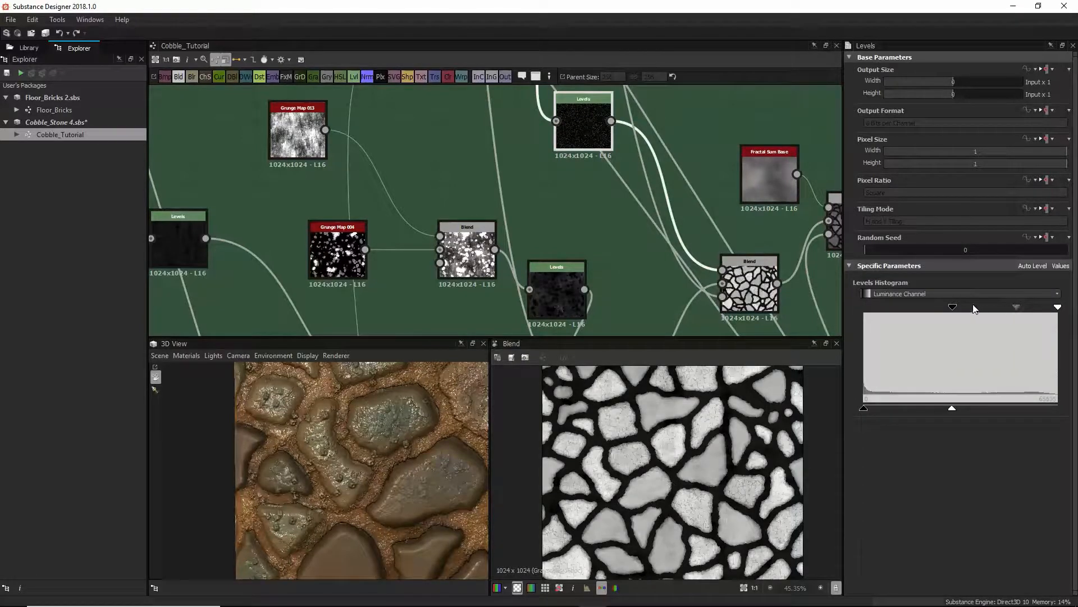
drag(954, 308, 844, 310)
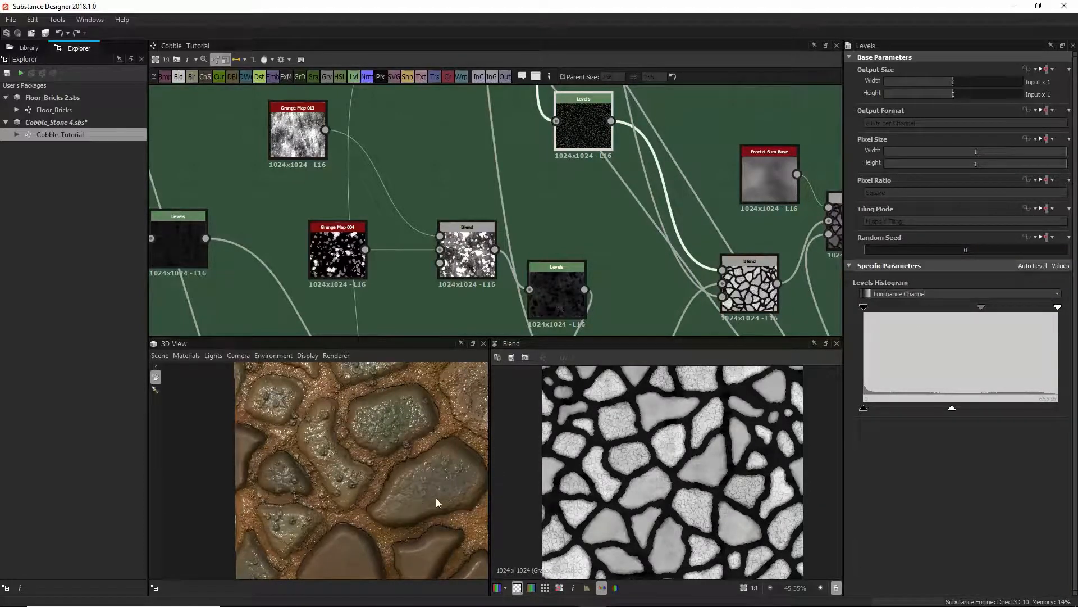
drag(436, 498, 390, 493)
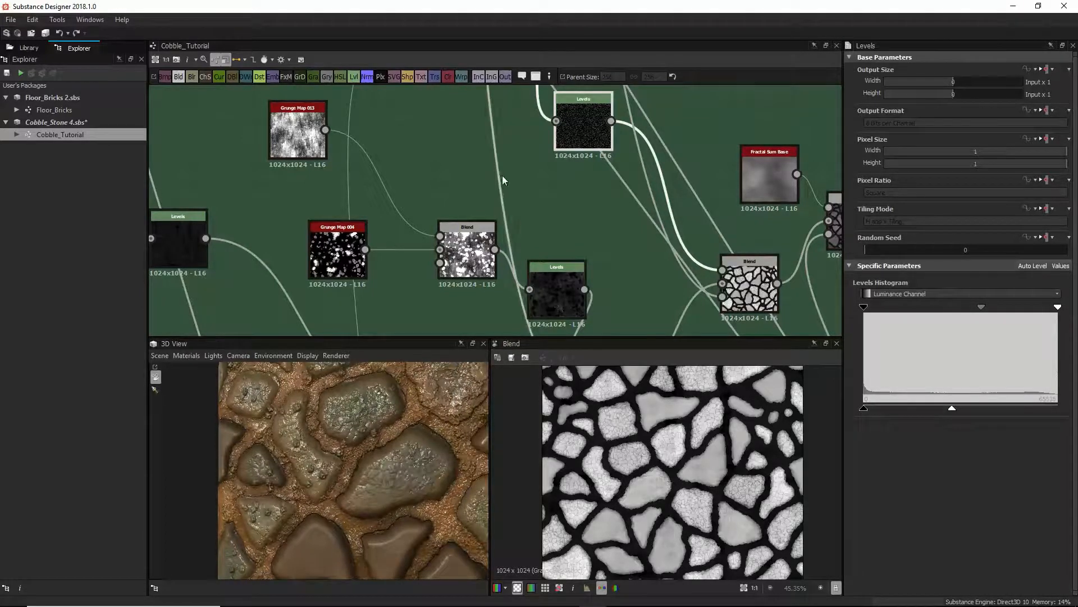
middle_drag(606, 258, 555, 159)
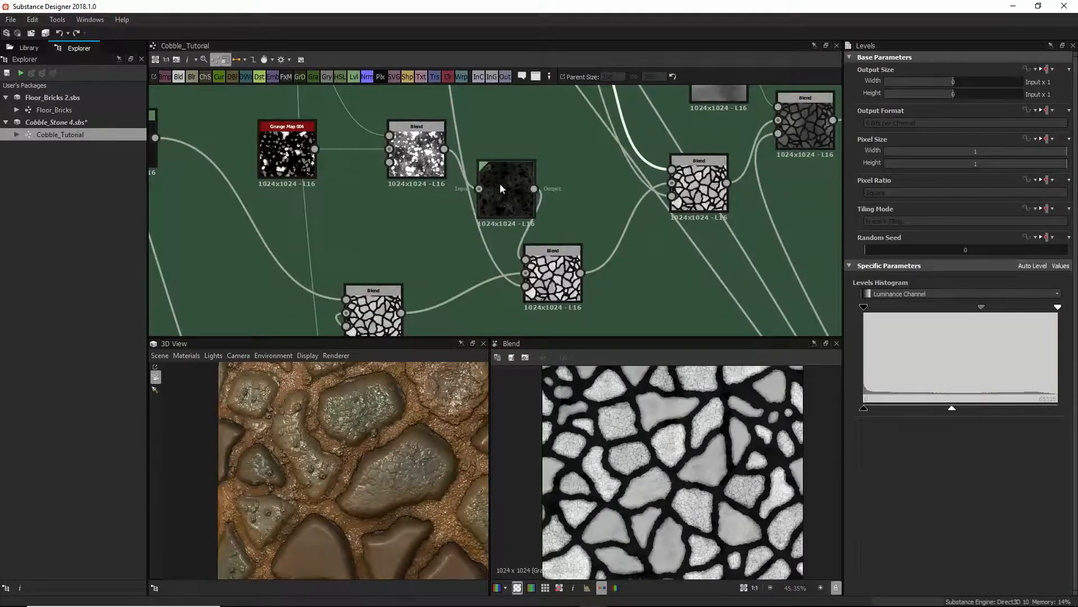
Display the Subtract Blend's output and examine the stones' surfaces from several distances and angles in the 3D view
click(693, 193)
drag(372, 497, 362, 467)
drag(298, 460, 365, 461)
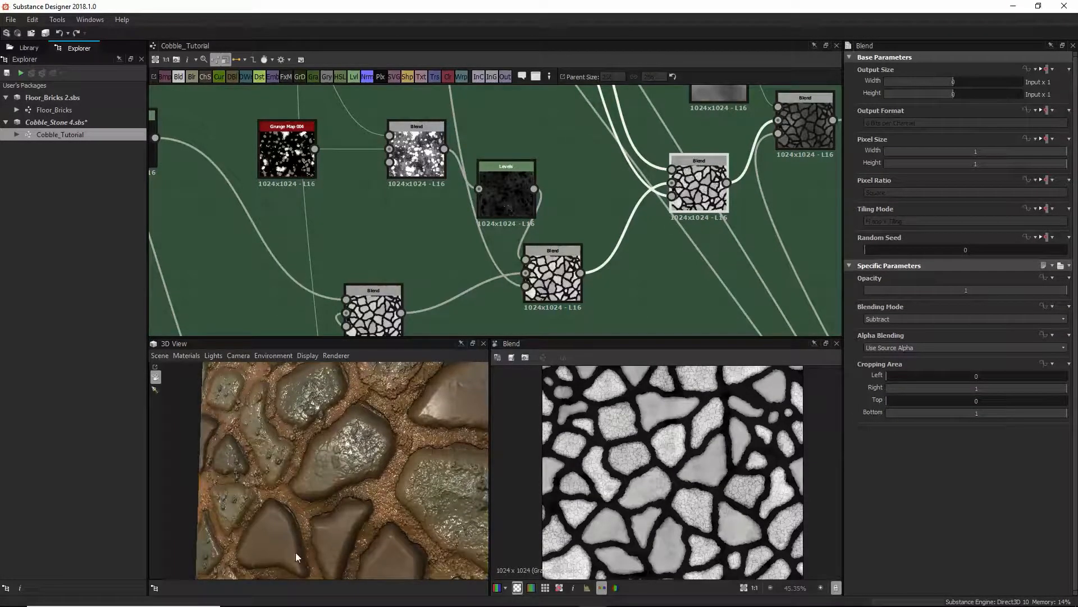
drag(341, 517, 327, 449)
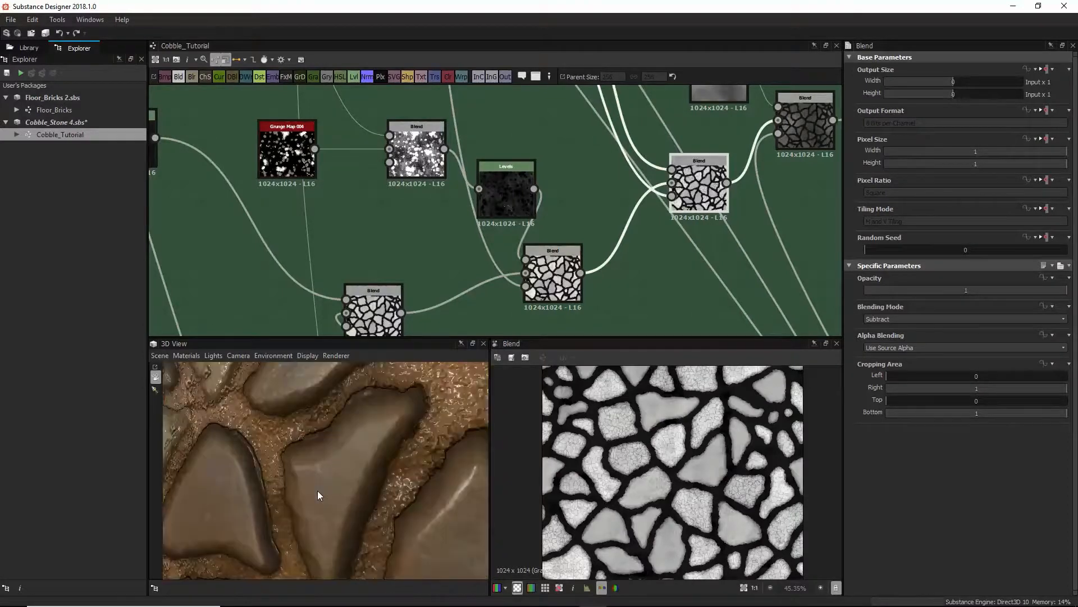
drag(318, 490, 351, 505)
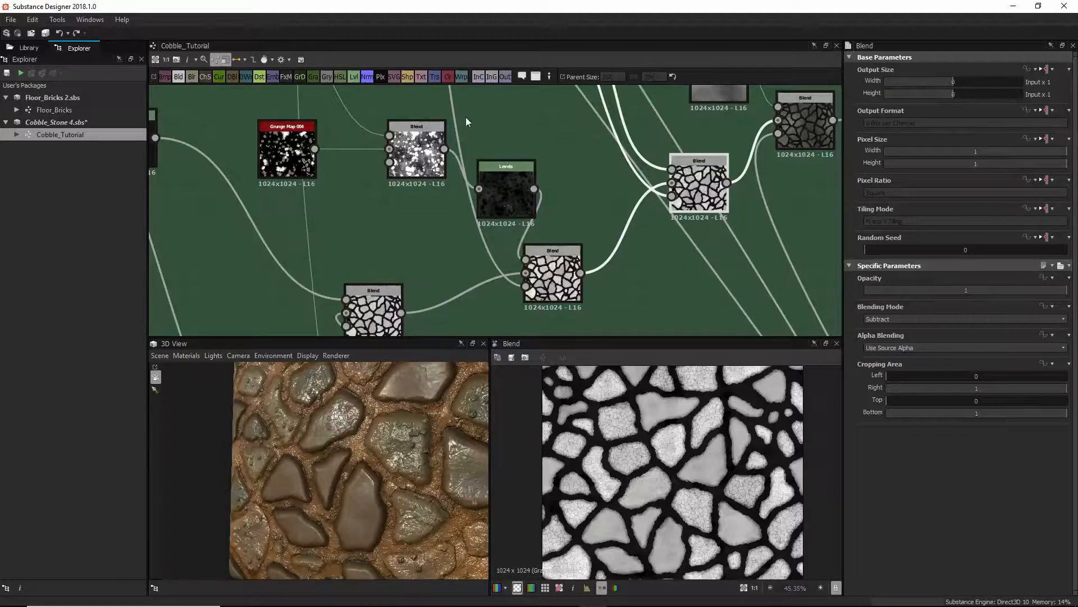
Compare the Add (Linear Dodge) Blend in the Grunge section with the Subtract Blend it feeds, checking the stones in 3D
scroll(386, 183, down, 6)
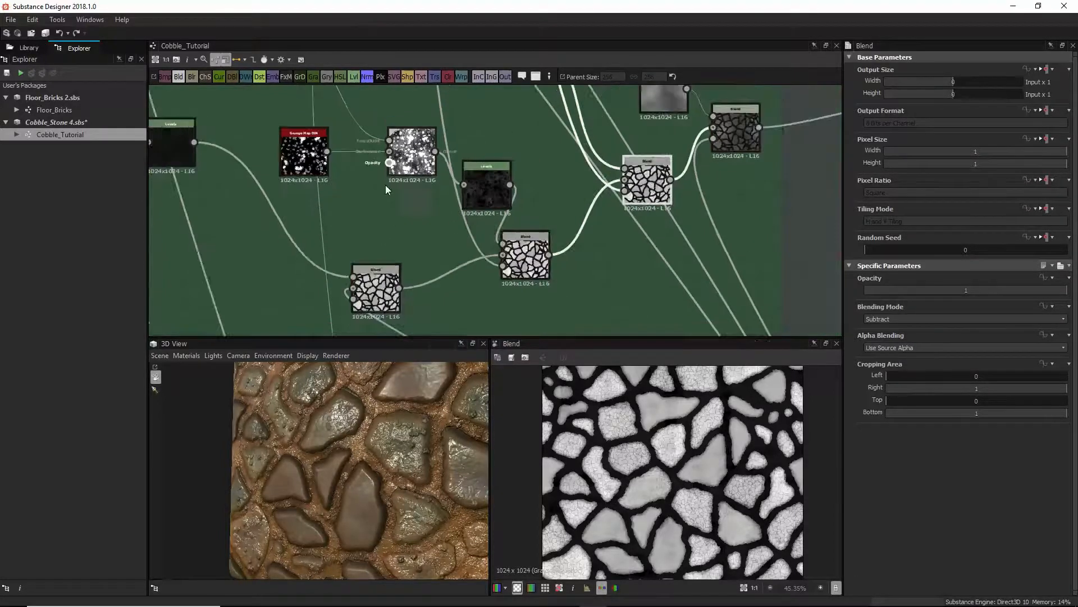
middle_drag(385, 184, 512, 111)
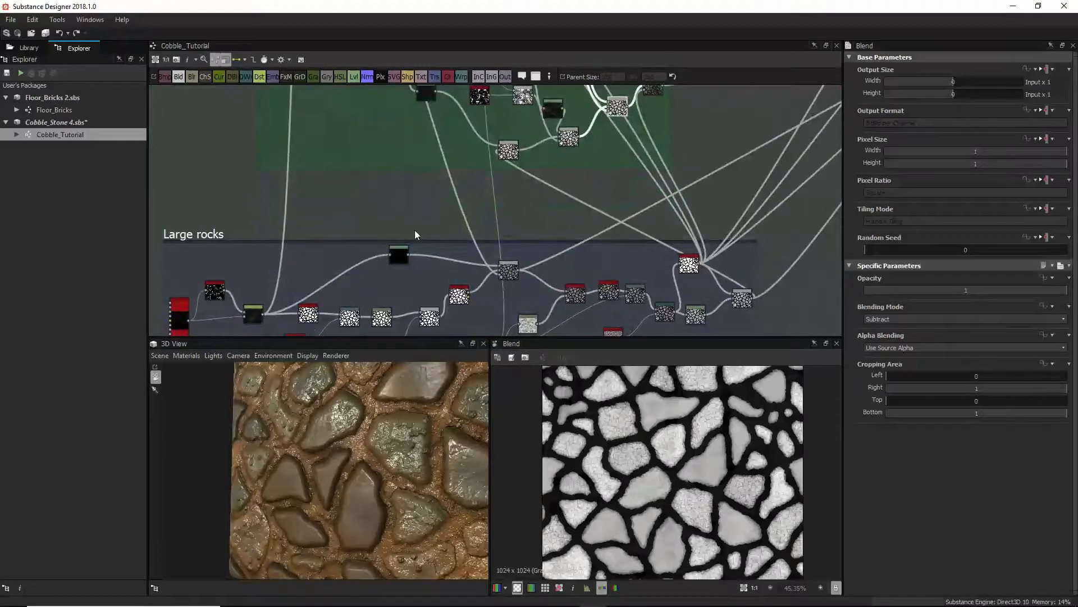
scroll(415, 231, up, 3)
middle_drag(518, 191, 412, 271)
middle_drag(470, 138, 403, 234)
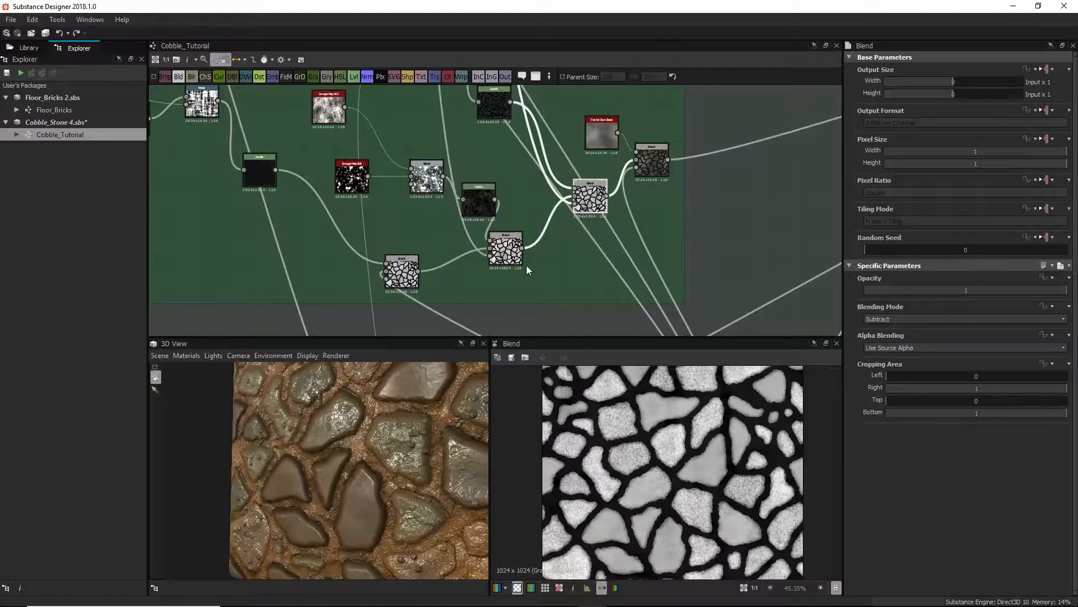
click(509, 238)
drag(358, 473, 363, 488)
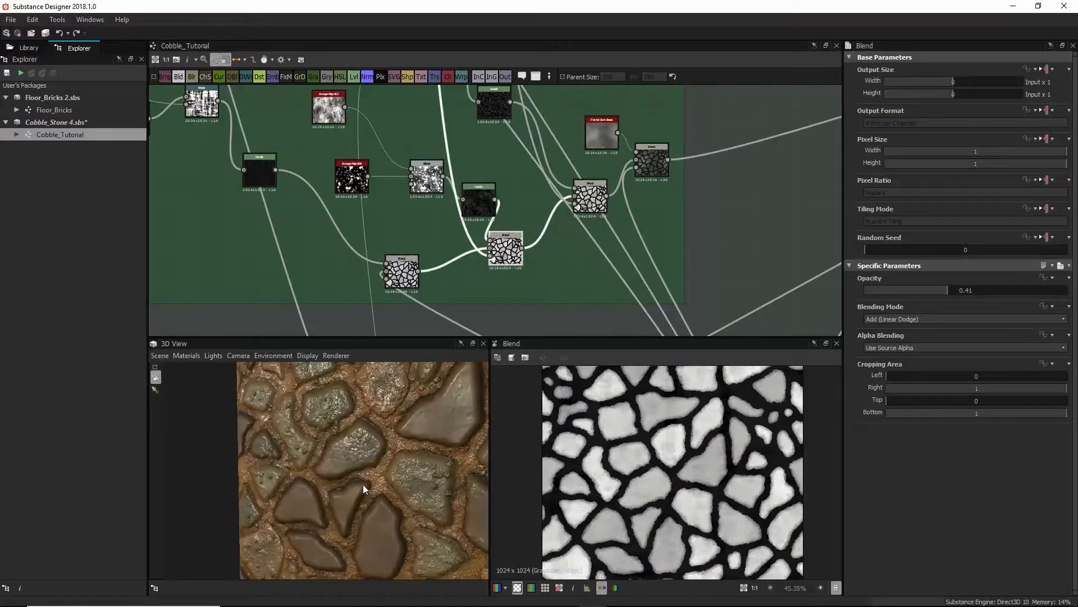
click(593, 192)
middle_drag(593, 192, 596, 283)
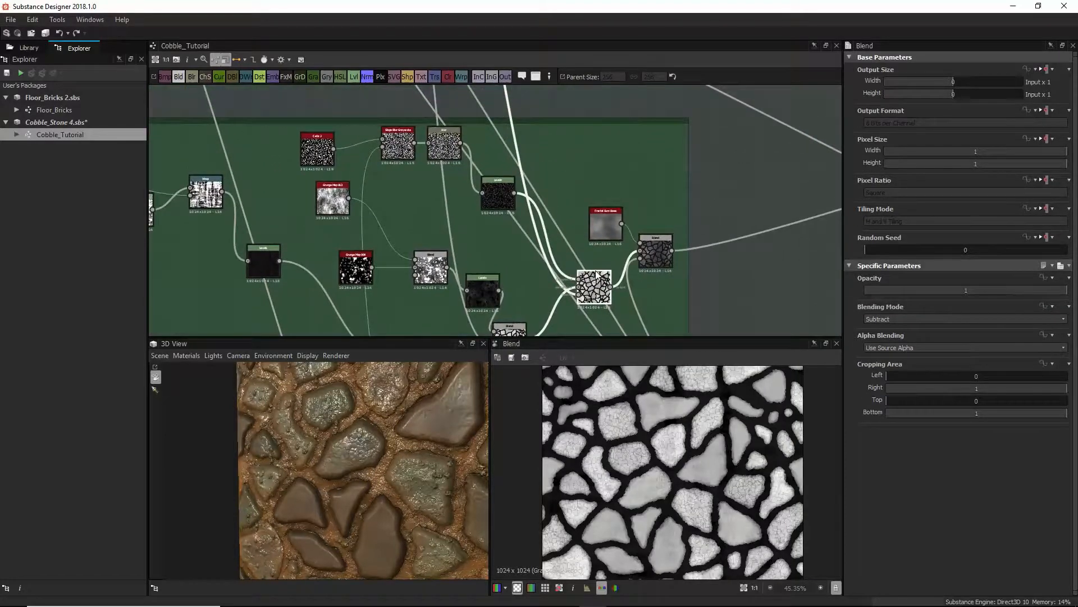
drag(603, 287, 600, 281)
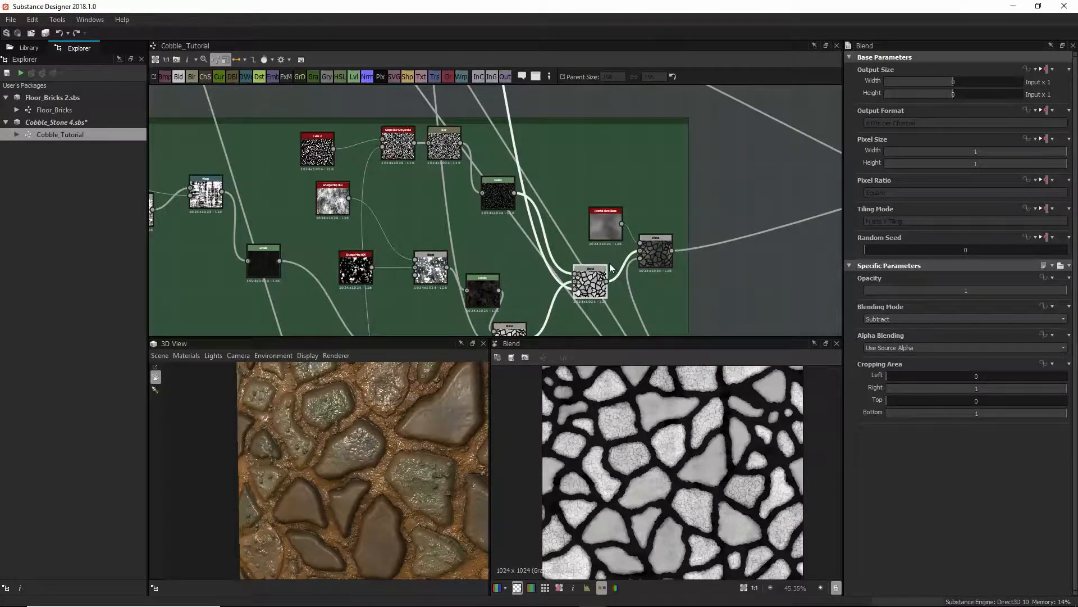
Inspect the Multiply Blend at the end of the Grunge section, the Fractal Sum Base feeding it, and the stones in 3D
click(655, 247)
scroll(645, 255, up, 3)
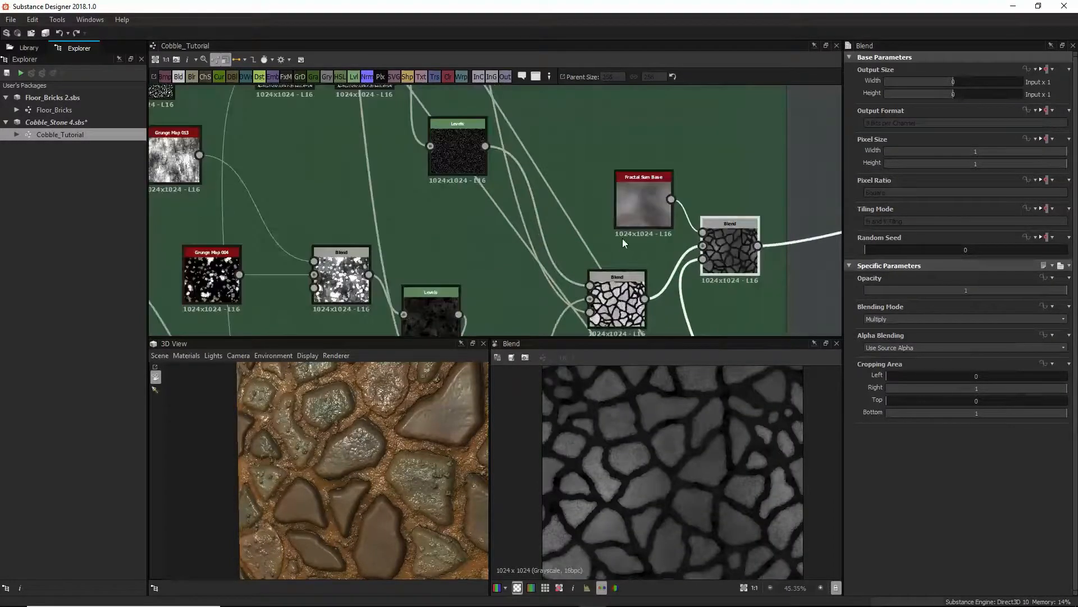
click(634, 218)
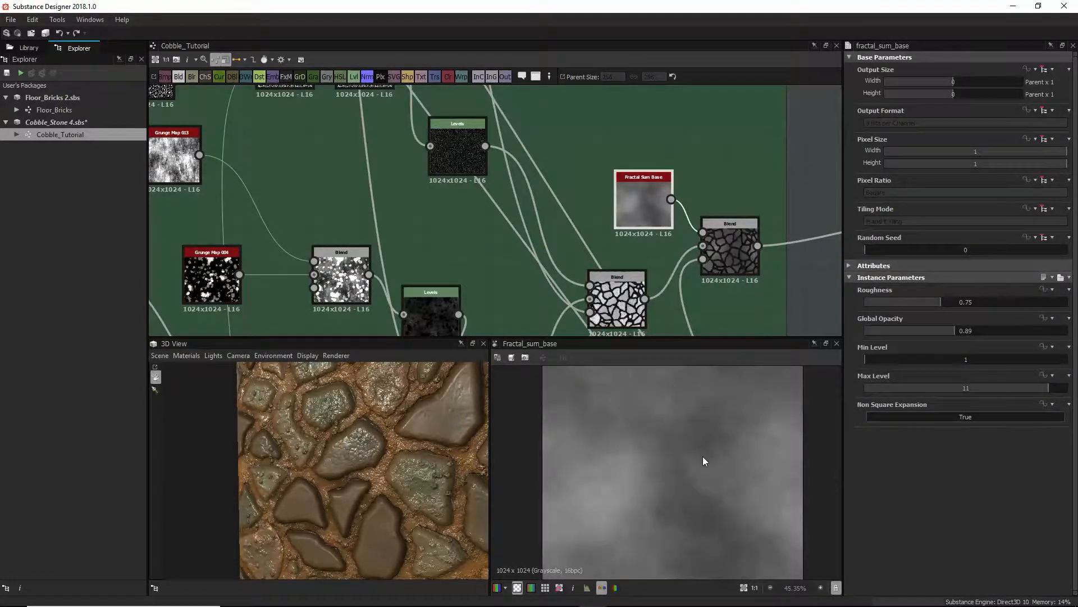
scroll(700, 456, up, 5)
scroll(676, 449, down, 5)
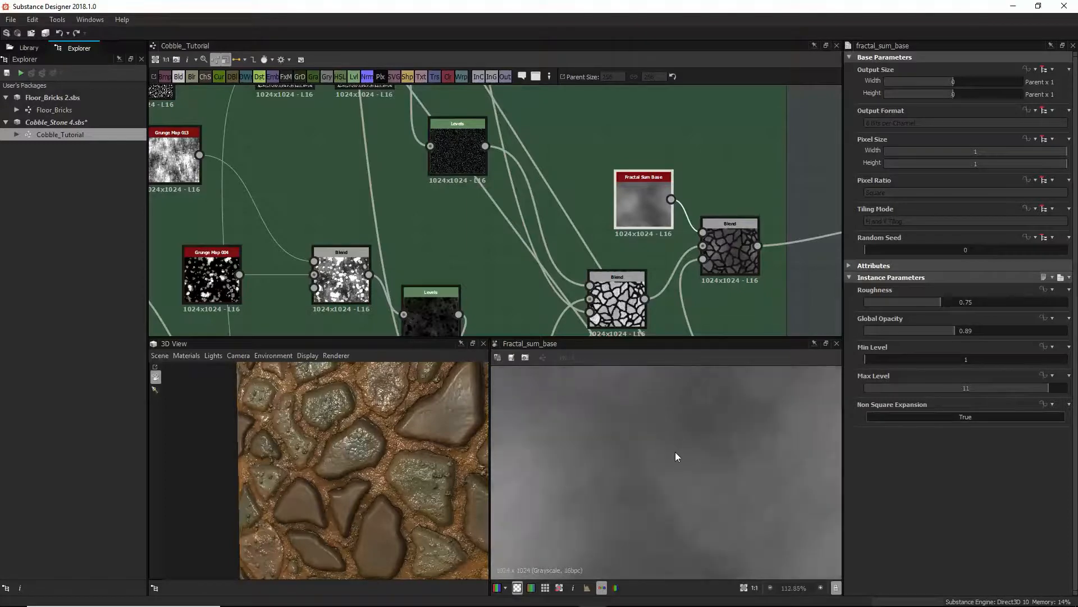
click(744, 254)
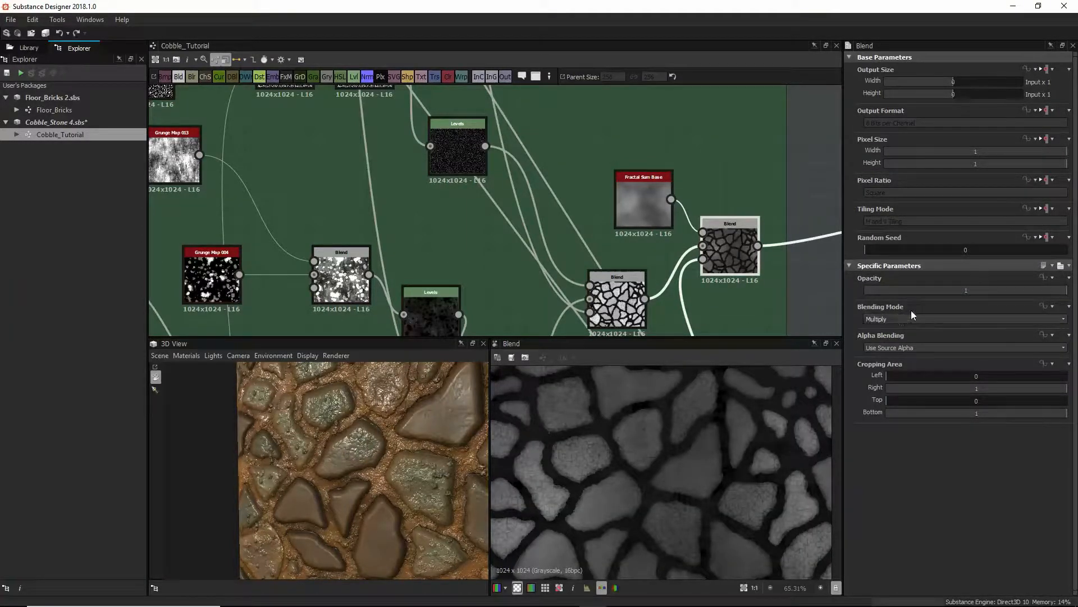
drag(458, 426, 411, 406)
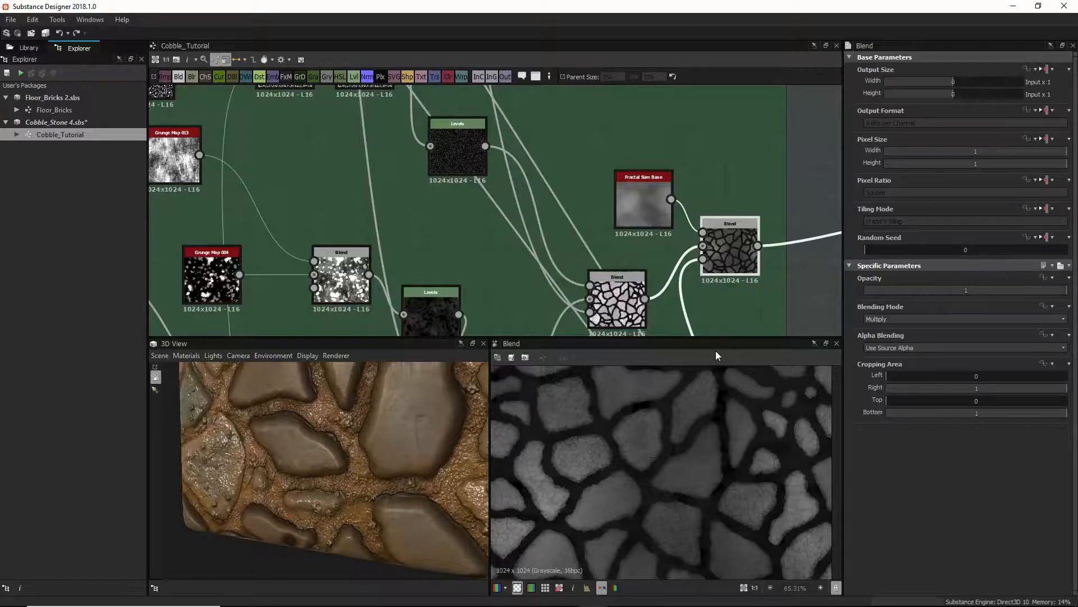
Set the Fractal Sum Base's roughness to 1.33 and check the effect on the stones in the 3D view
click(632, 180)
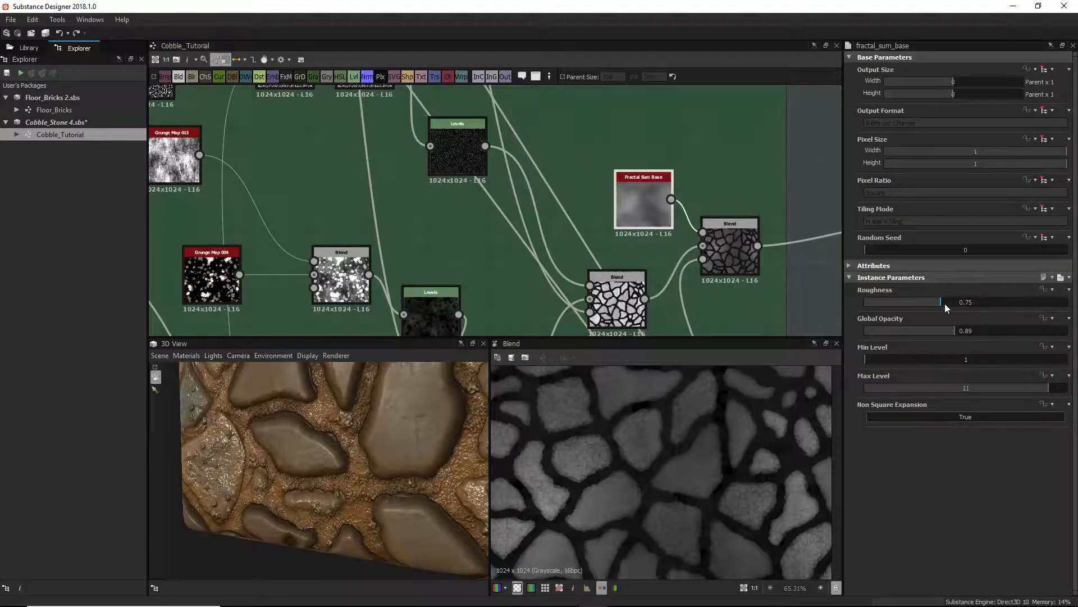
drag(946, 306, 1000, 309)
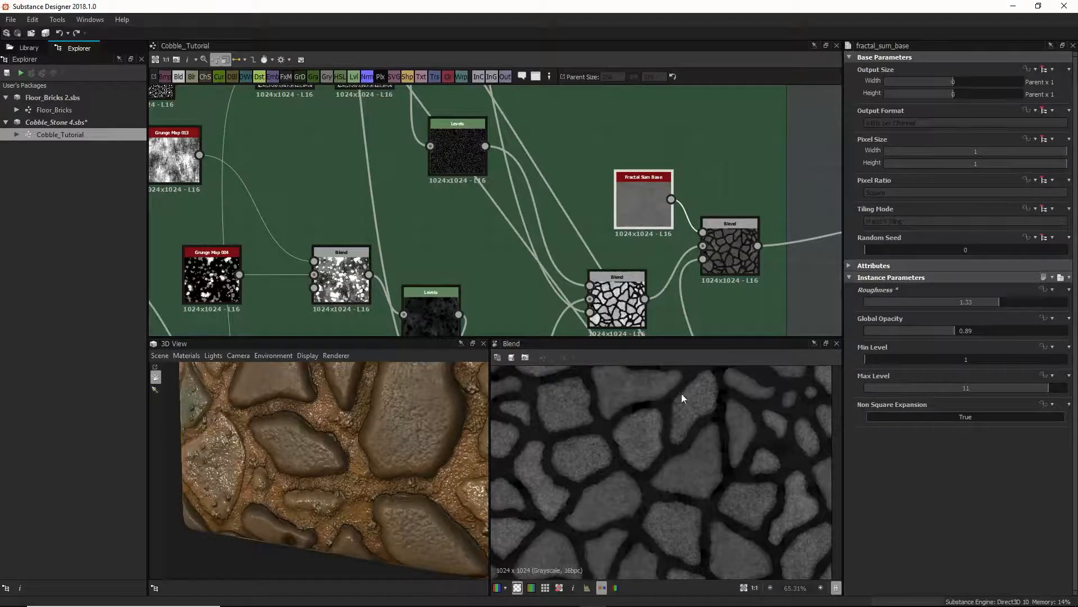
scroll(393, 437, down, 4)
drag(396, 430, 409, 467)
scroll(422, 462, down, 3)
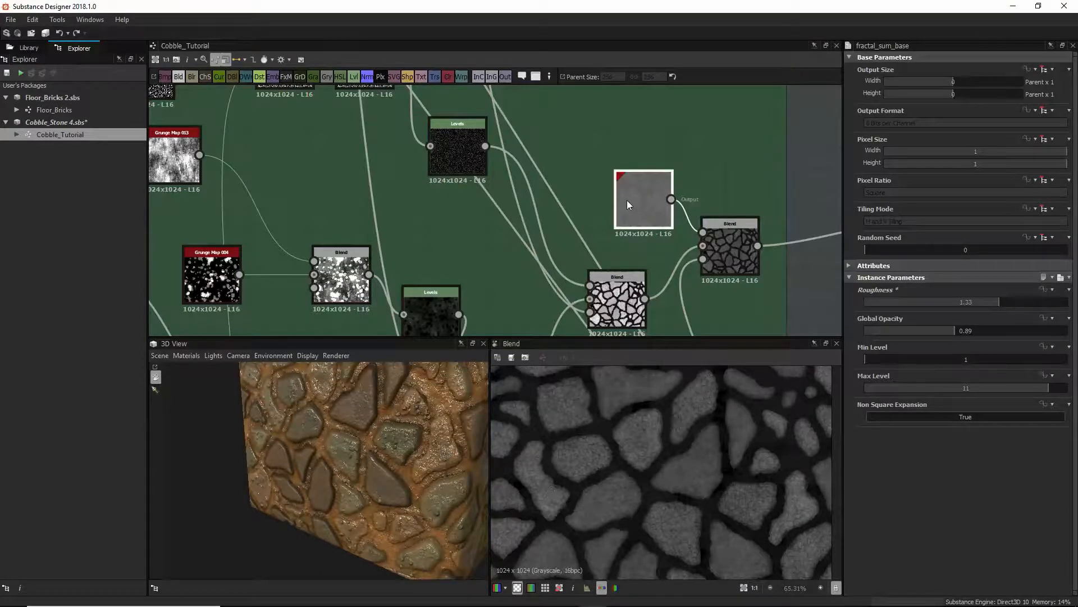
Survey how the Grunge output connects across the graph, passing the Large rocks and Masks sections up to the Mud section
scroll(682, 228, down, 5)
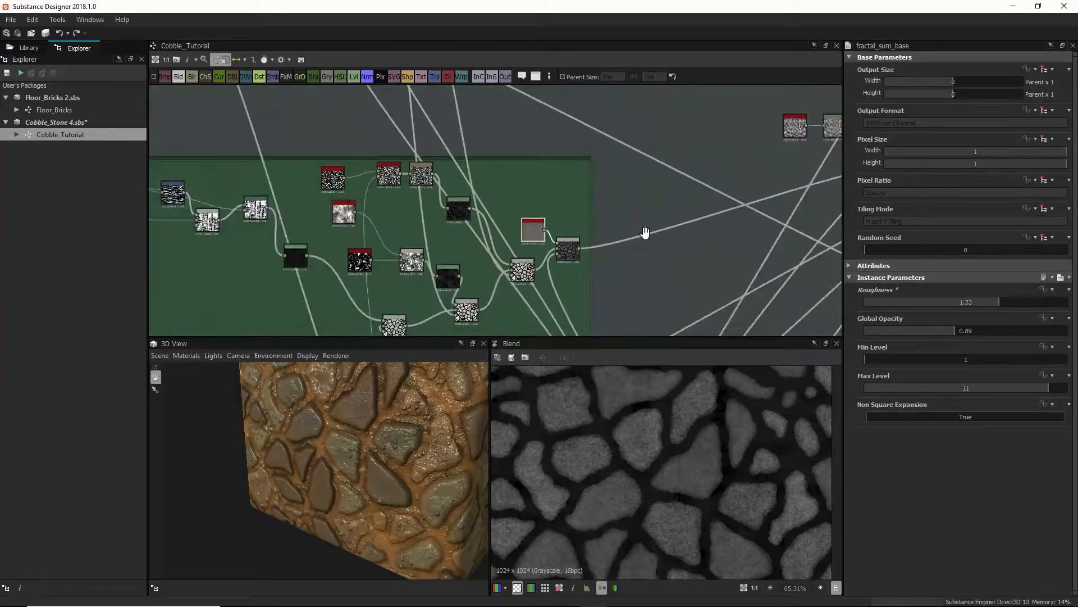
middle_drag(645, 234, 490, 68)
middle_drag(531, 211, 534, 354)
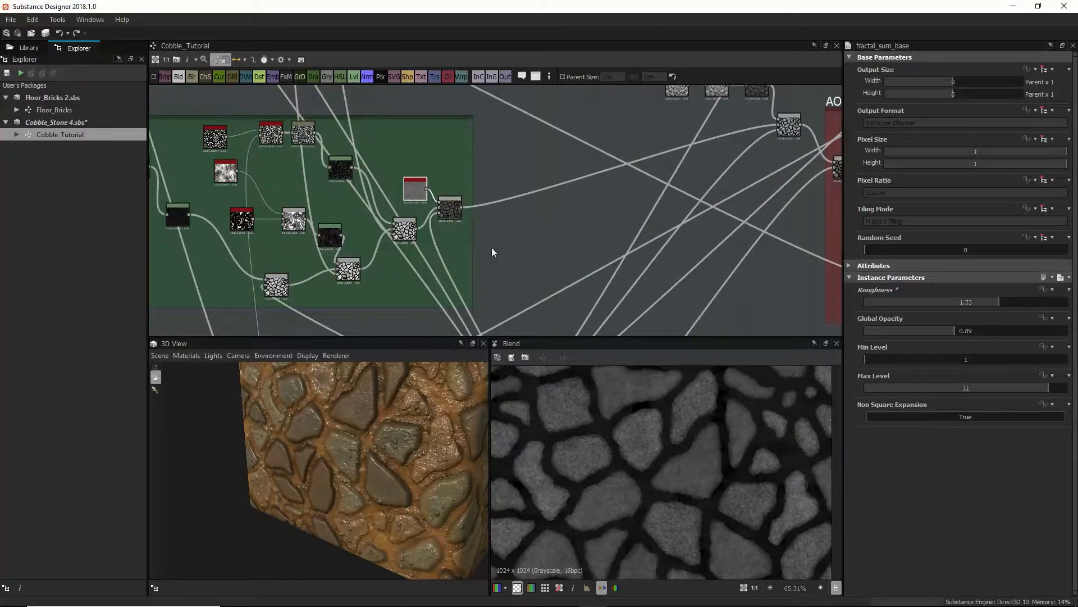
middle_drag(491, 247, 498, 51)
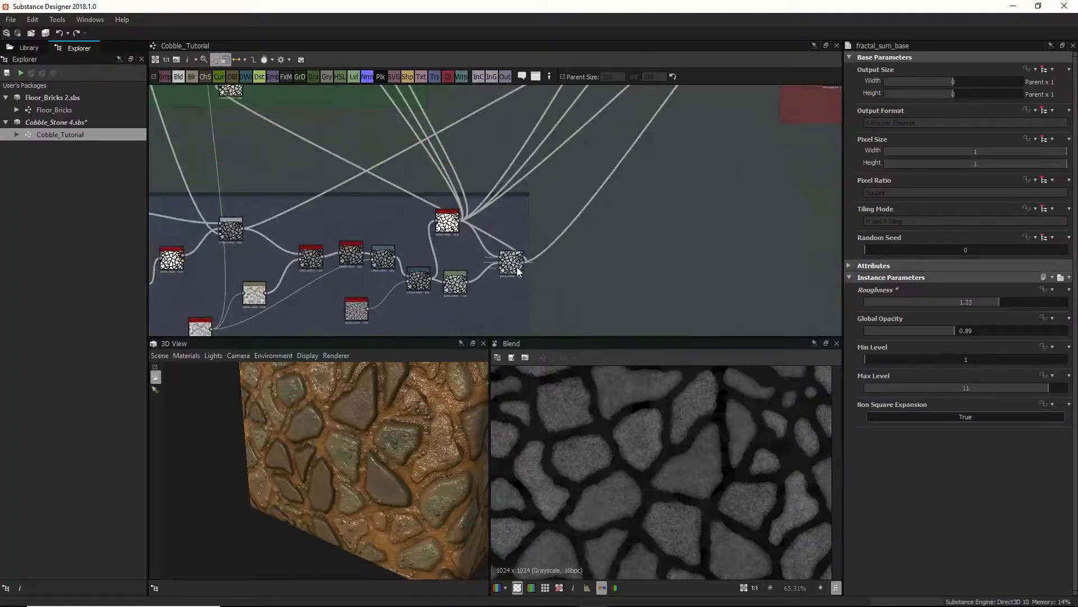
middle_drag(565, 159, 770, 306)
middle_drag(434, 214, 517, 268)
scroll(601, 235, down, 4)
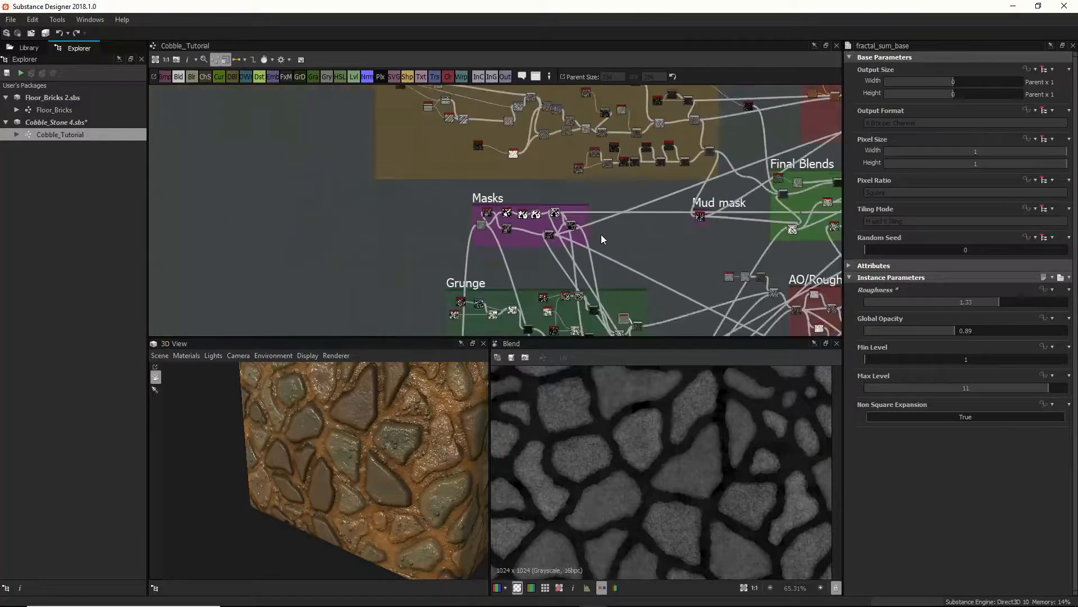
middle_drag(730, 257, 640, 307)
middle_drag(683, 230, 763, 279)
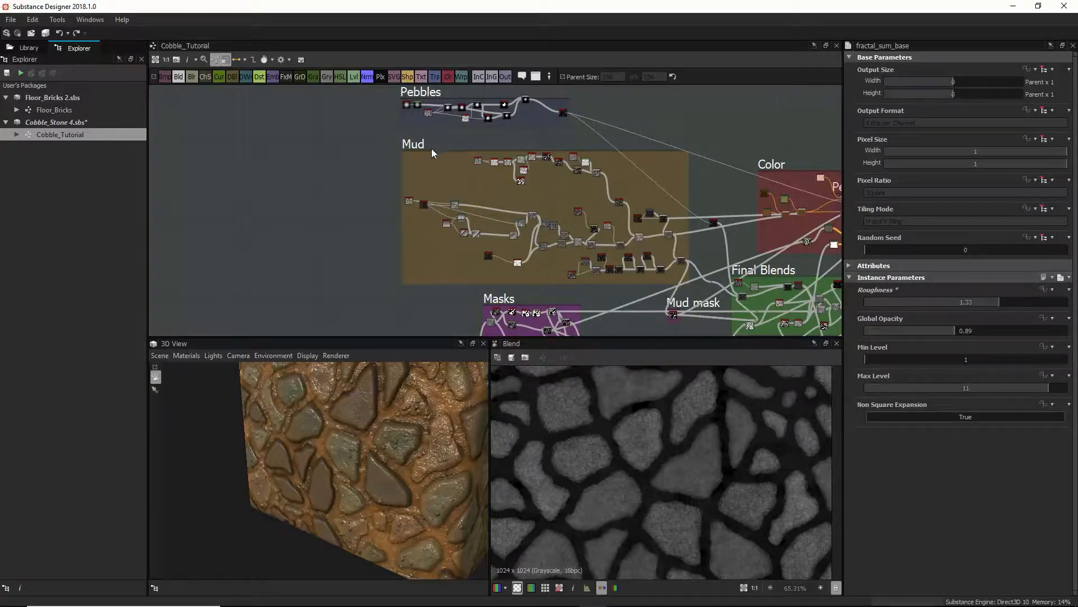
Shift the Mud frame and its nodes slightly to the right and look over the section's place in the graph
drag(425, 159, 440, 157)
middle_drag(537, 178, 551, 186)
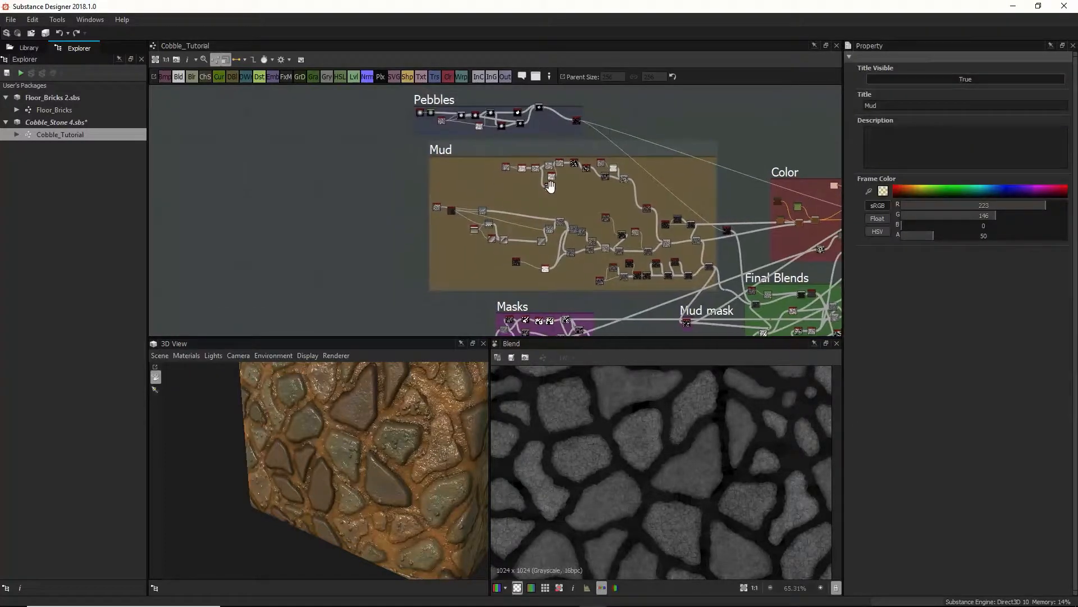
scroll(496, 175, up, 4)
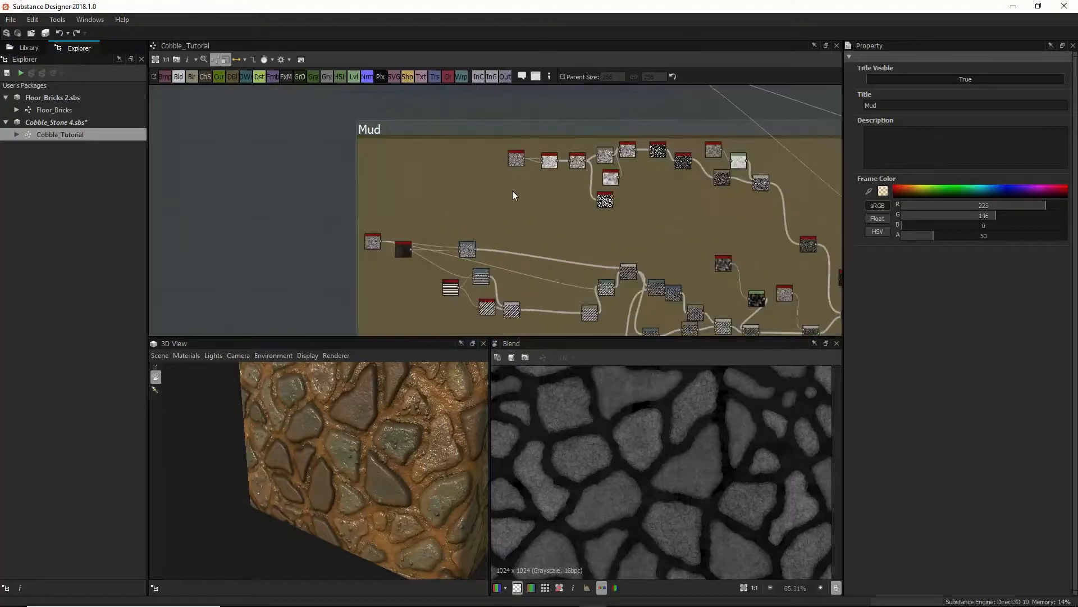
scroll(404, 198, down, 5)
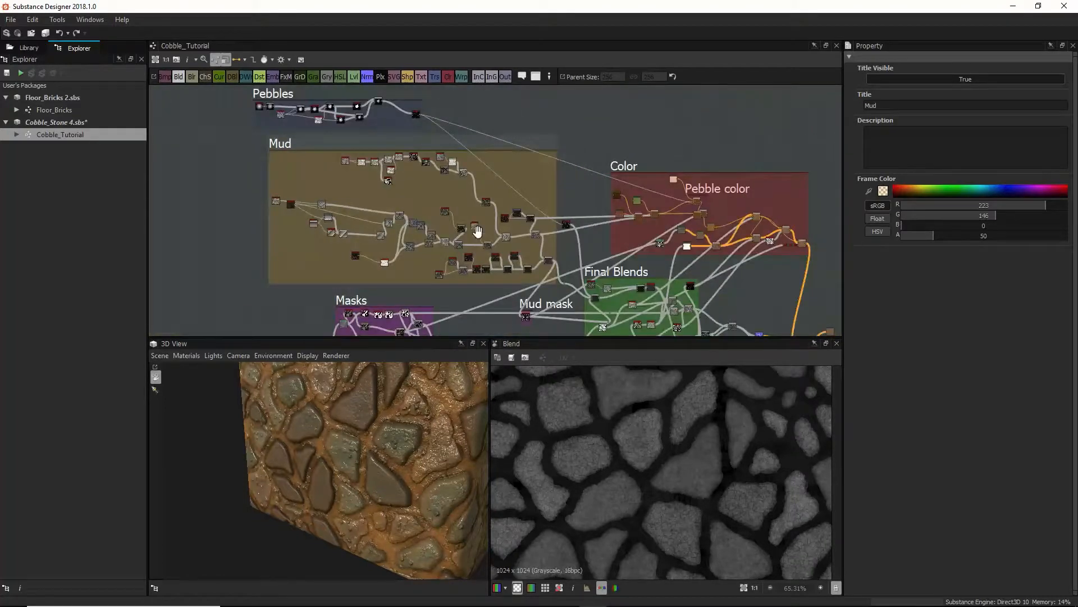
middle_drag(405, 171, 675, 247)
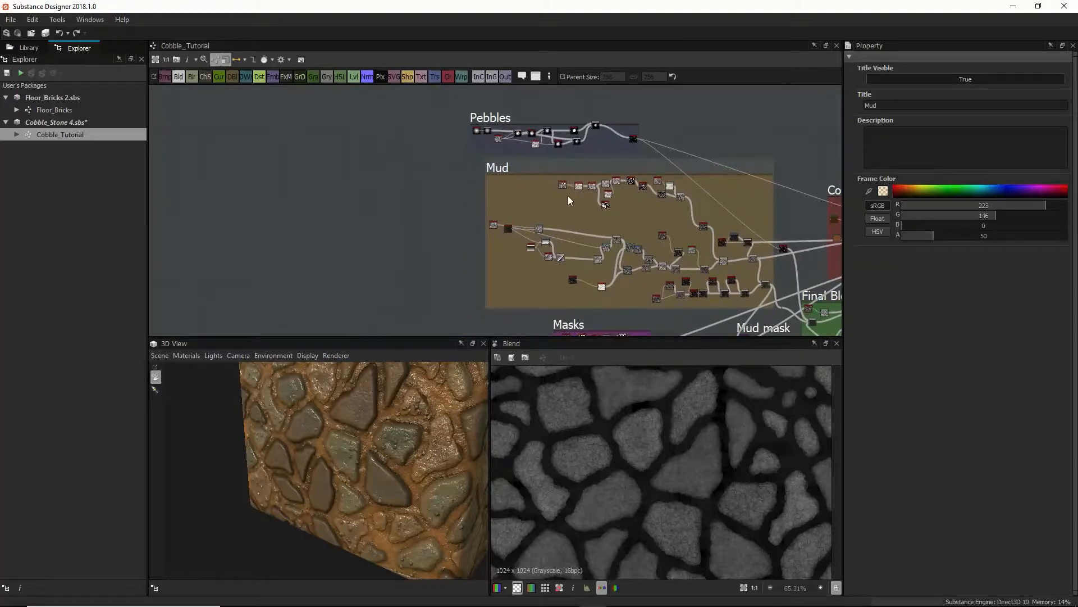
Enlarge the graph view by shrinking the properties, 3D and 2D views, and look over the Mud section's node chains
drag(842, 258, 933, 261)
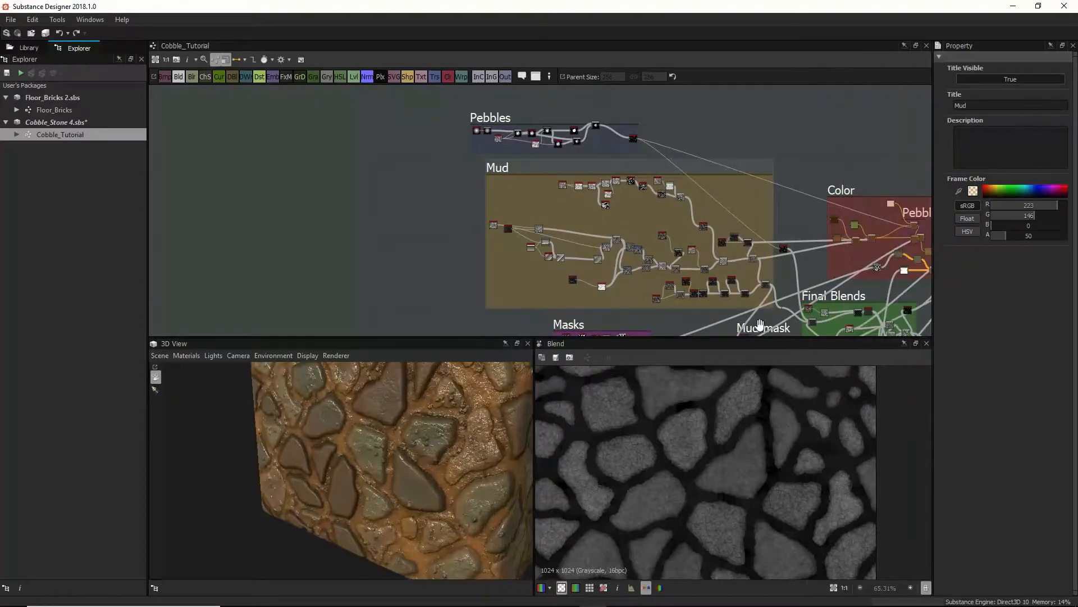
drag(733, 338, 717, 444)
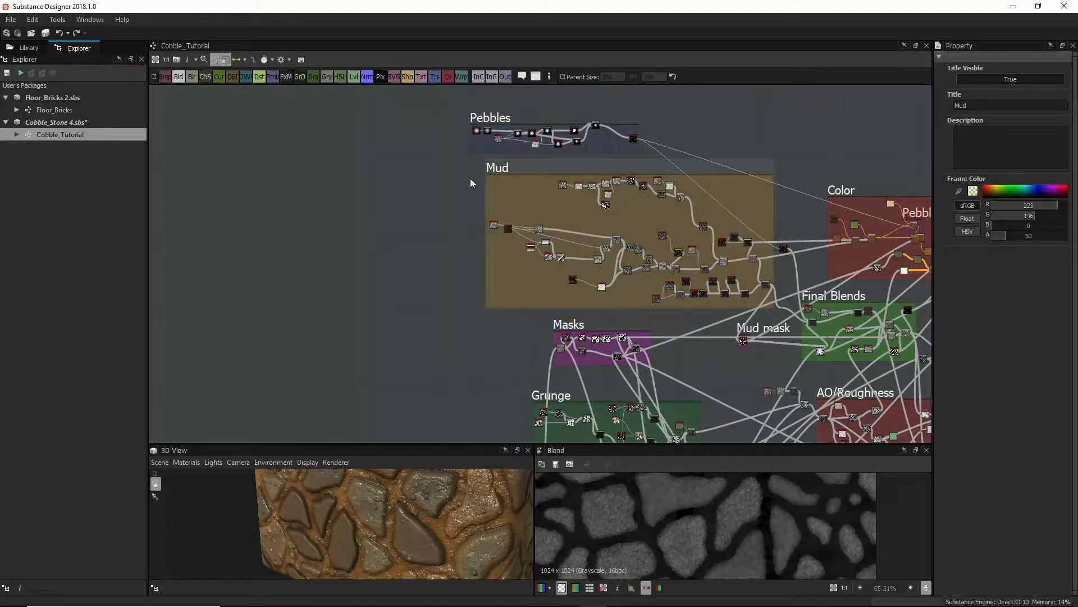
scroll(483, 185, up, 6)
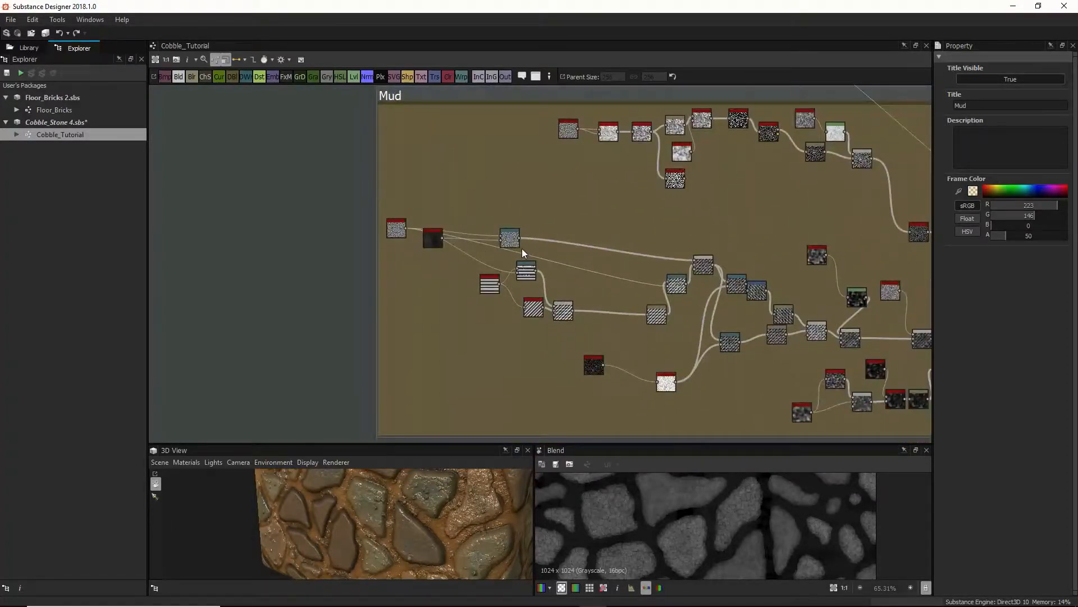
scroll(623, 239, down, 3)
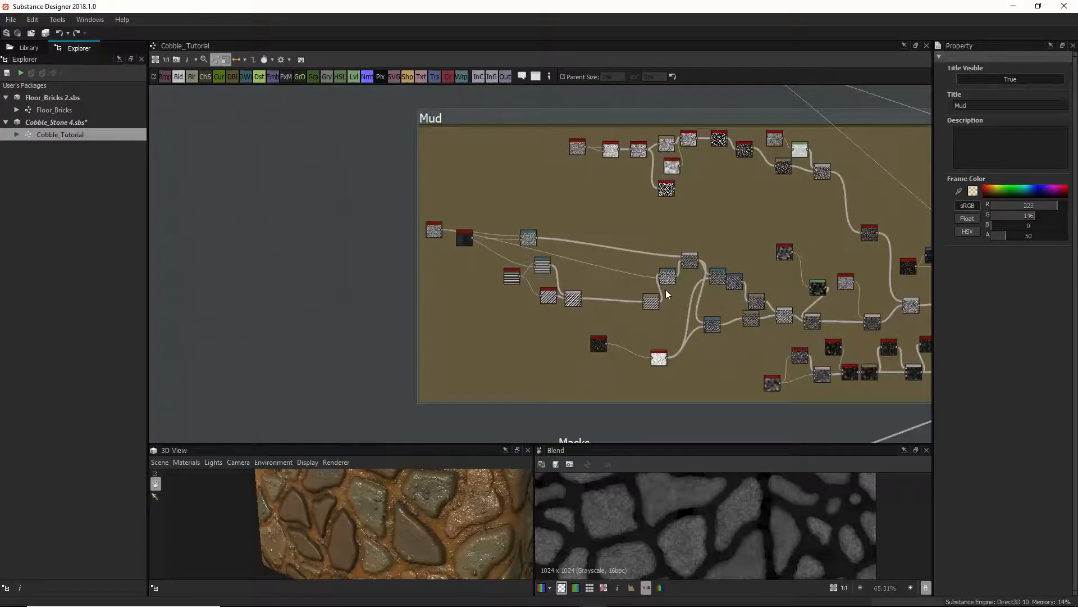
scroll(591, 261, up, 2)
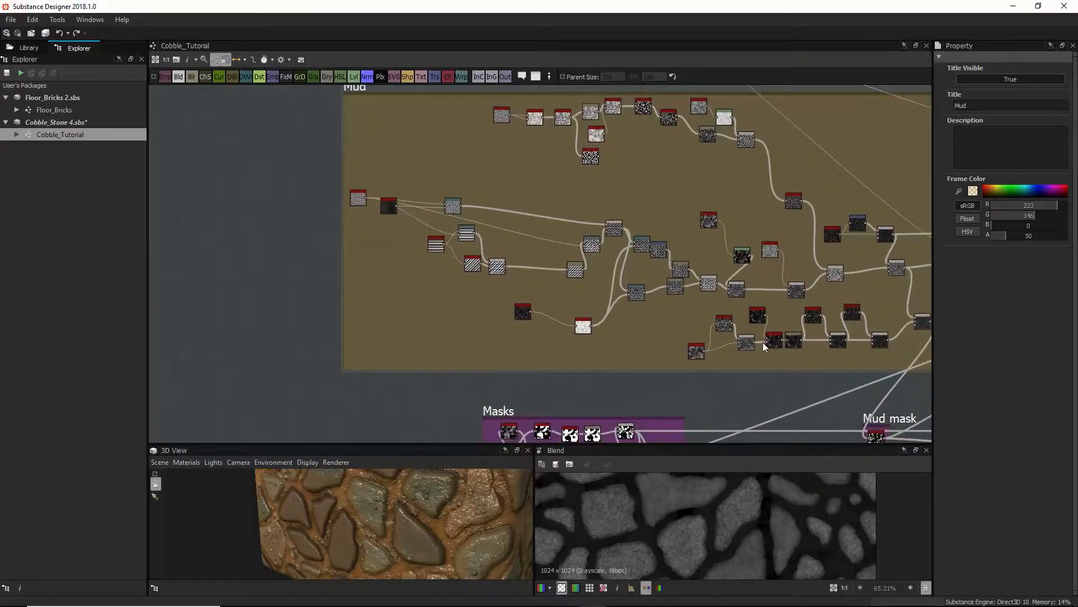
middle_drag(807, 321, 753, 318)
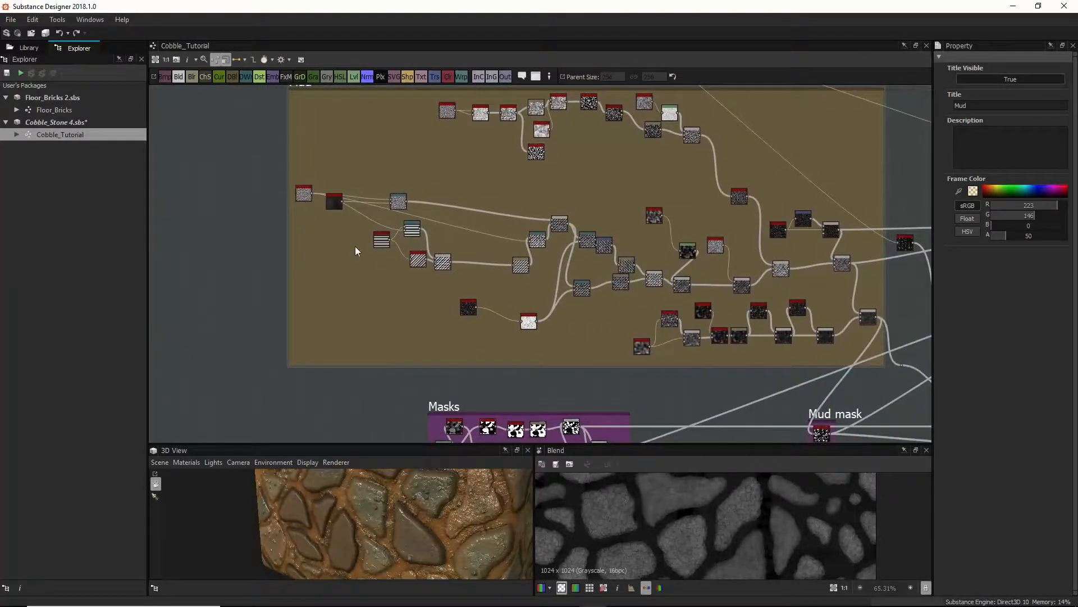
Highlight the Mud section's stripe-pattern node group, display its Gaussian Noise node, and enlarge the 3D and 2D views
drag(293, 168, 630, 332)
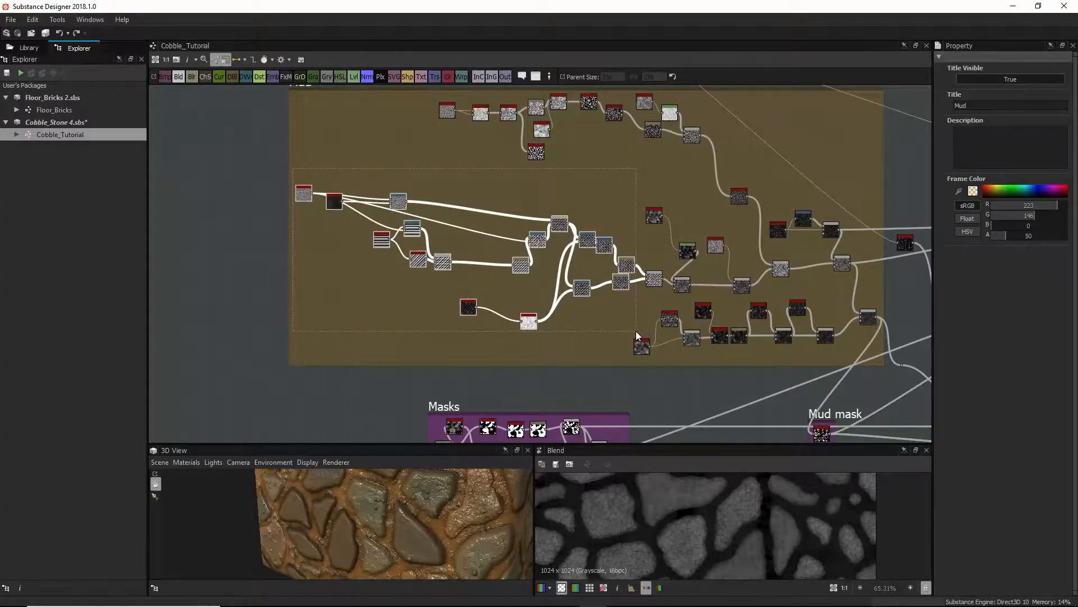
click(640, 344)
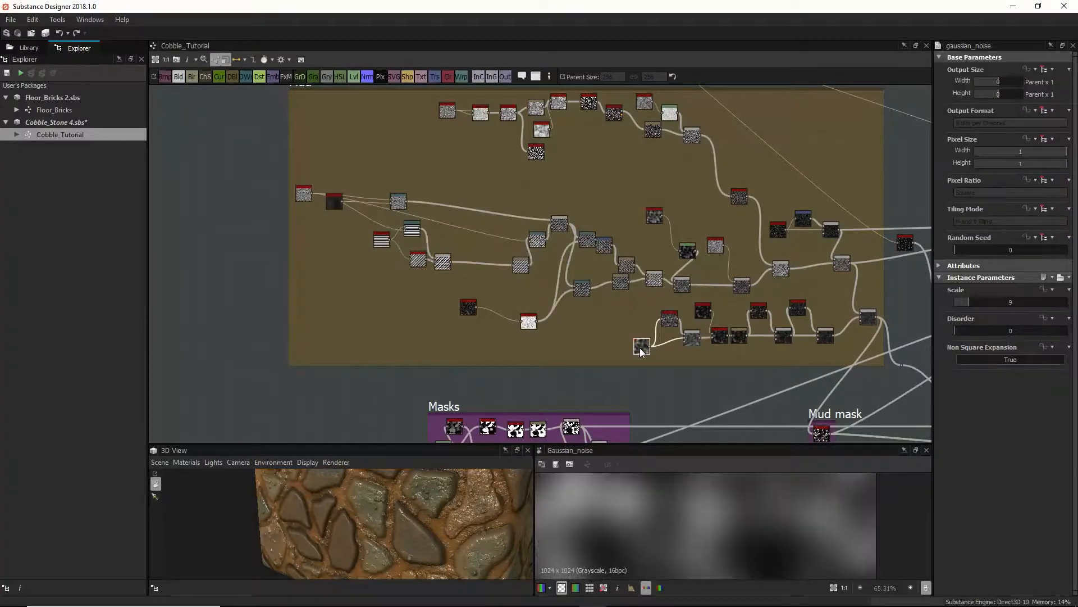
drag(680, 450, 677, 331)
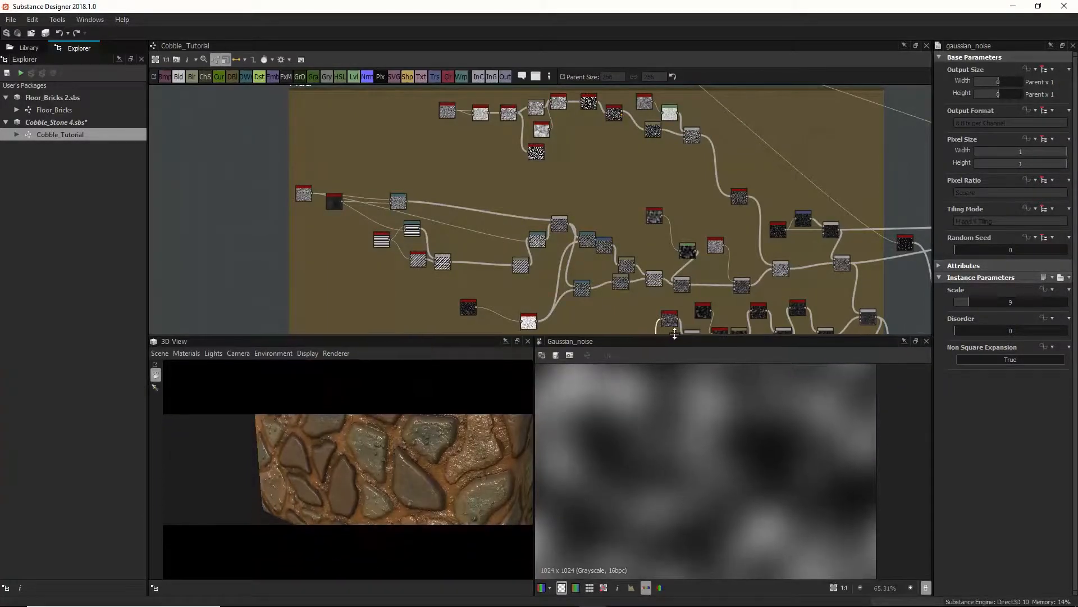
Set the default of the graph's Rocks_switch input parameter to 0
scroll(678, 285, down, 1)
scroll(679, 285, down, 2)
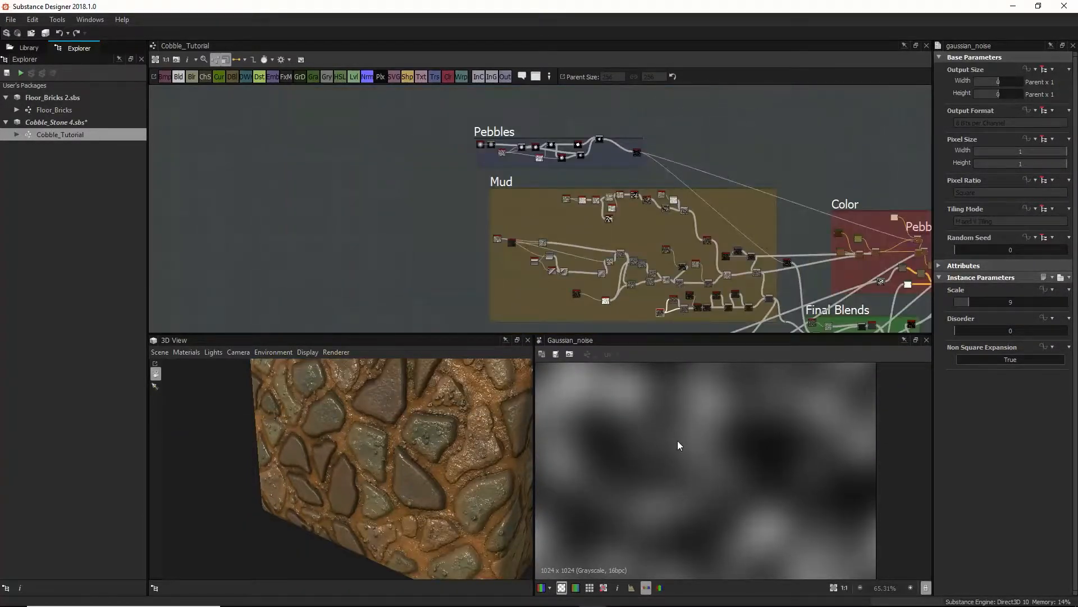
scroll(677, 440, down, 3)
scroll(446, 452, down, 5)
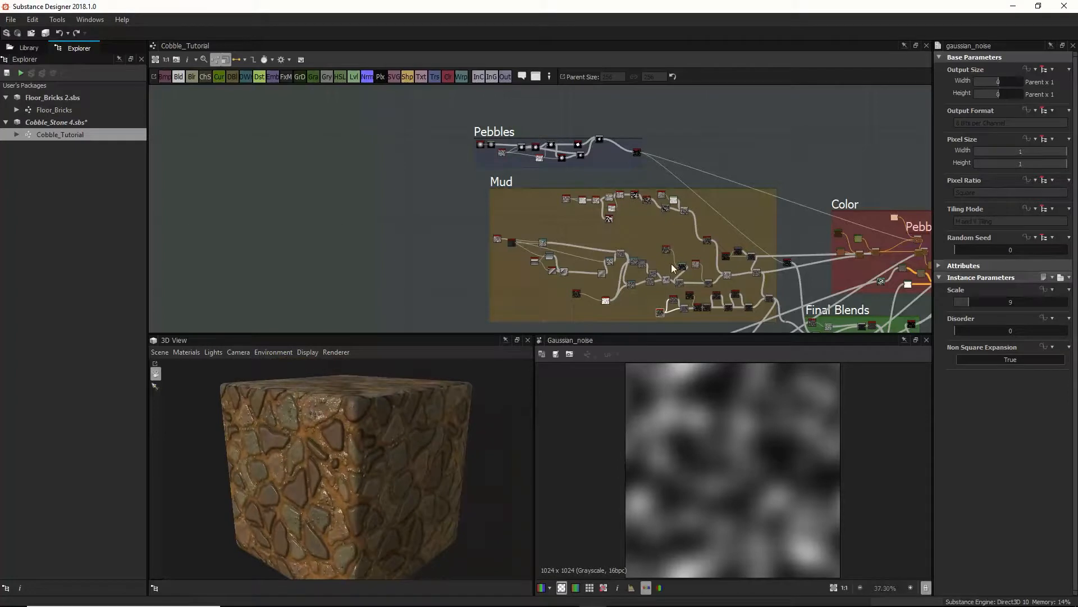
middle_drag(651, 240, 635, 206)
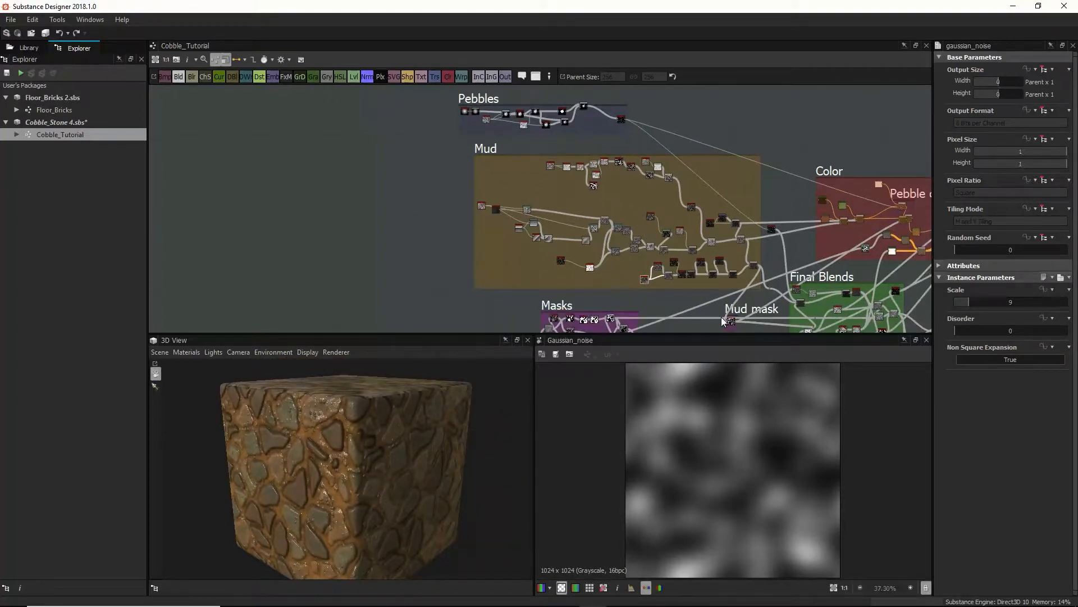
click(376, 298)
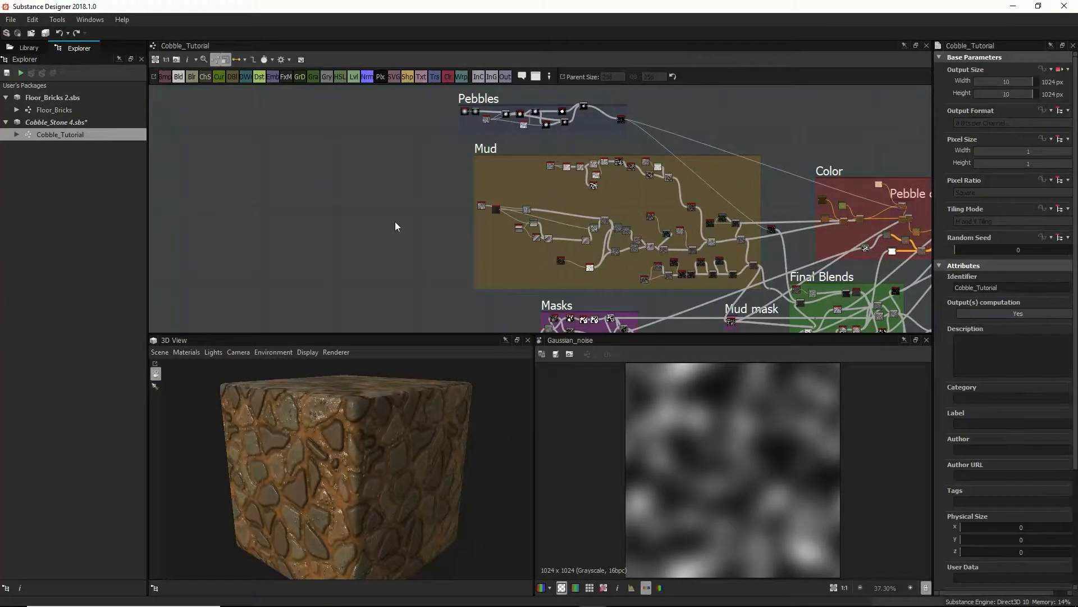
scroll(964, 450, down, 5)
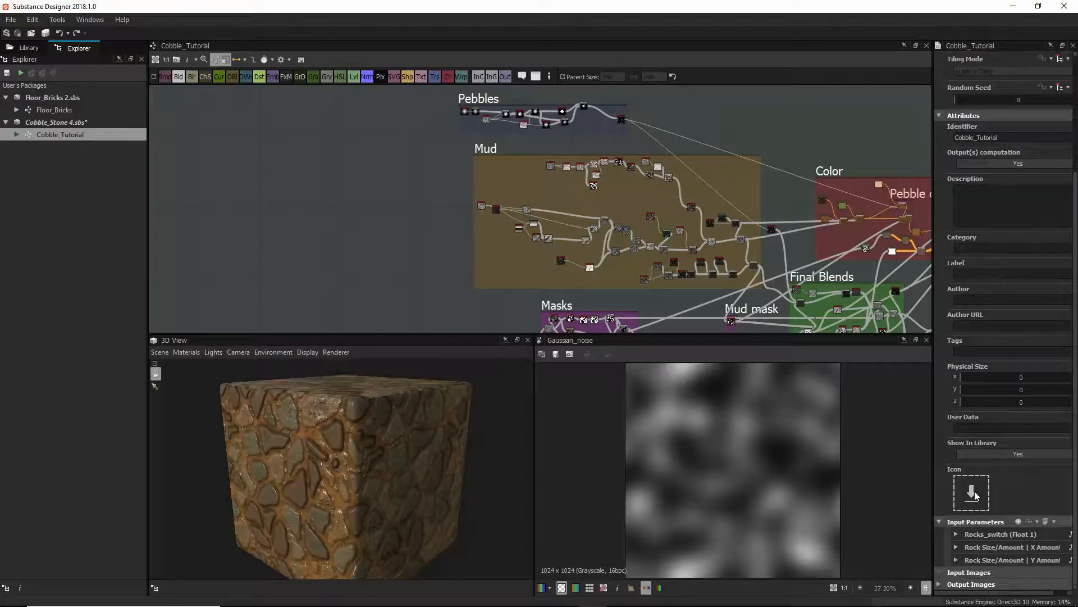
click(956, 534)
scroll(1029, 559, down, 3)
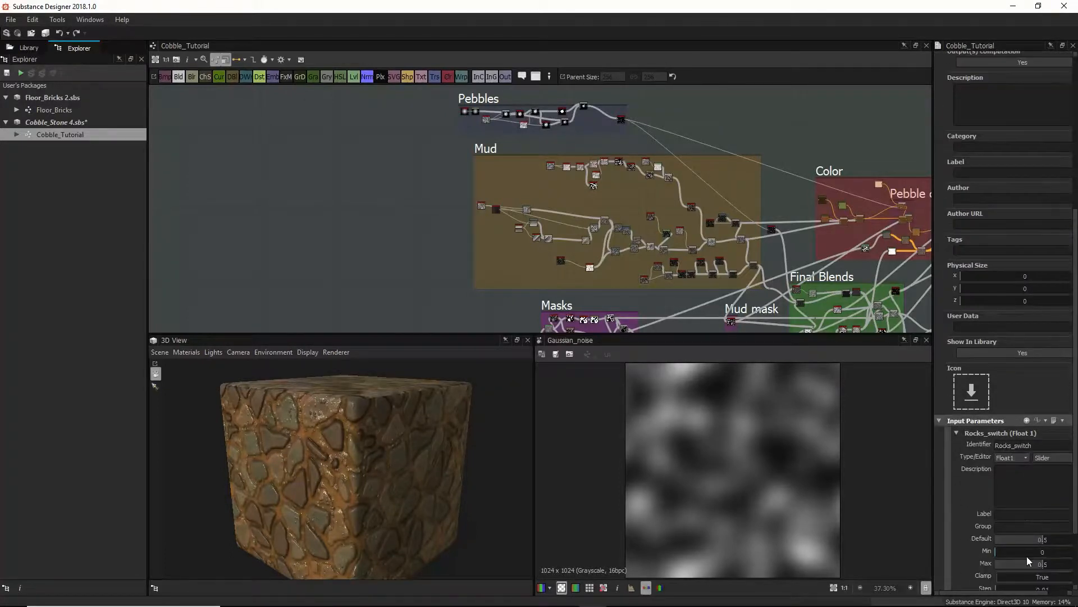
drag(1036, 538, 916, 538)
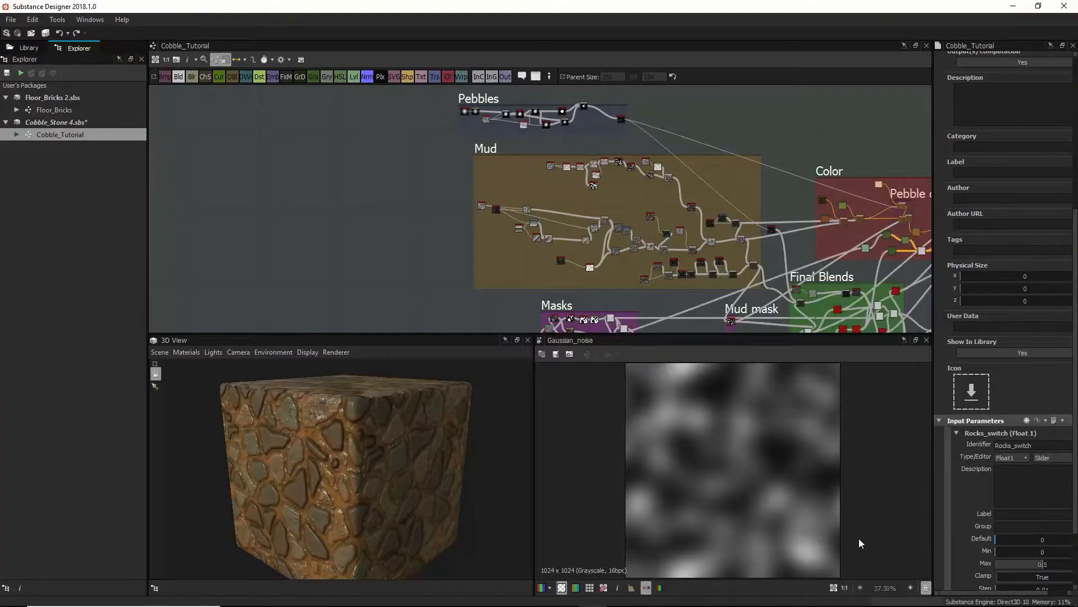
Inspect the mud surface up close in the 3D view and highlight the Mud section's stripe-pattern node chain
drag(206, 409, 368, 460)
scroll(373, 436, down, 3)
scroll(376, 437, up, 7)
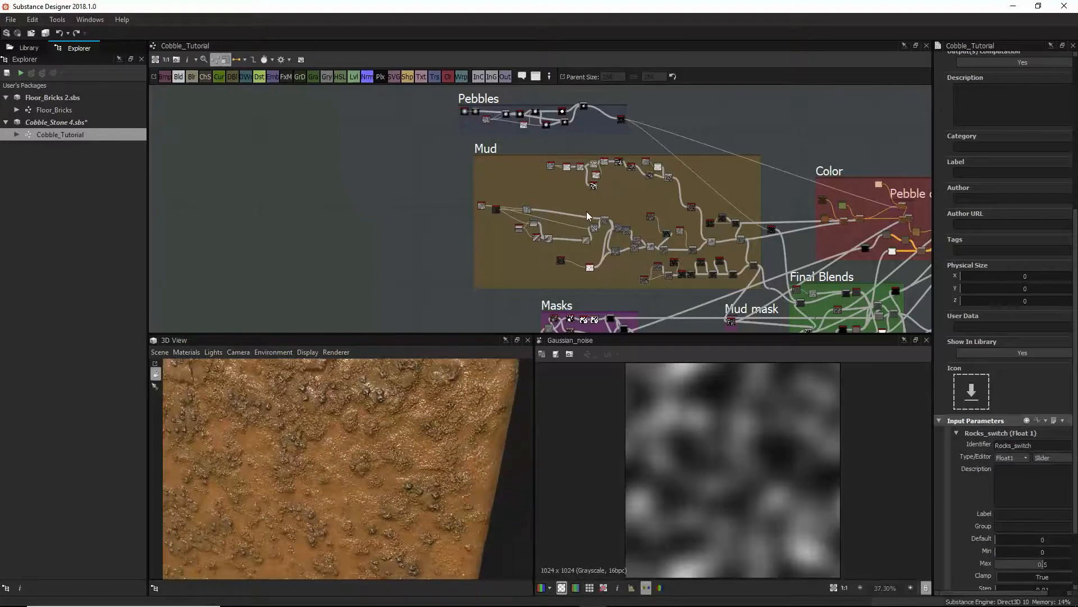
scroll(586, 211, down, 2)
scroll(604, 199, up, 5)
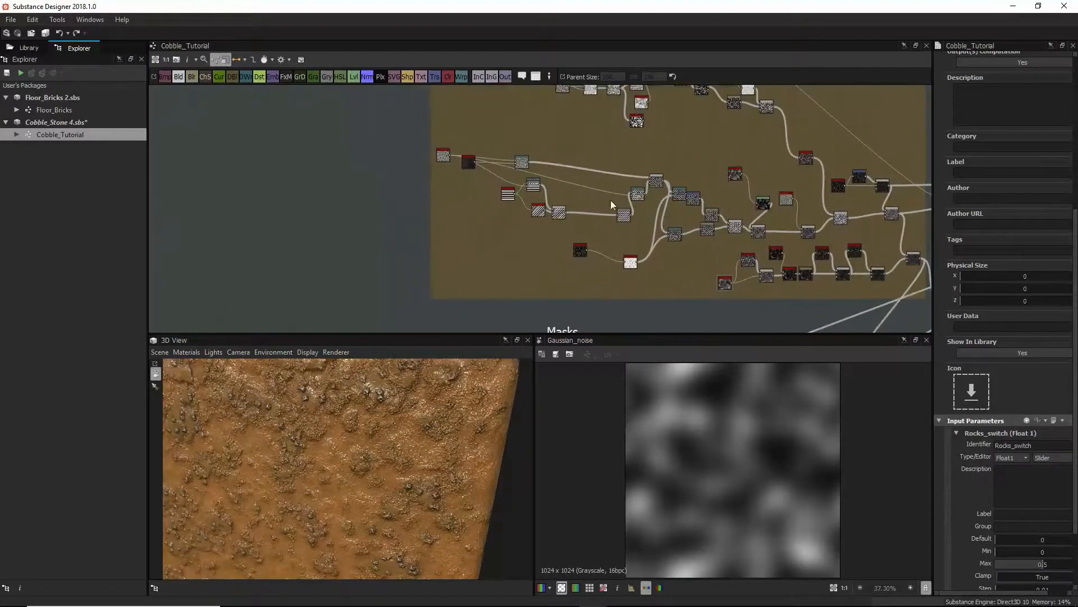
scroll(657, 245, up, 3)
middle_drag(658, 256, 583, 261)
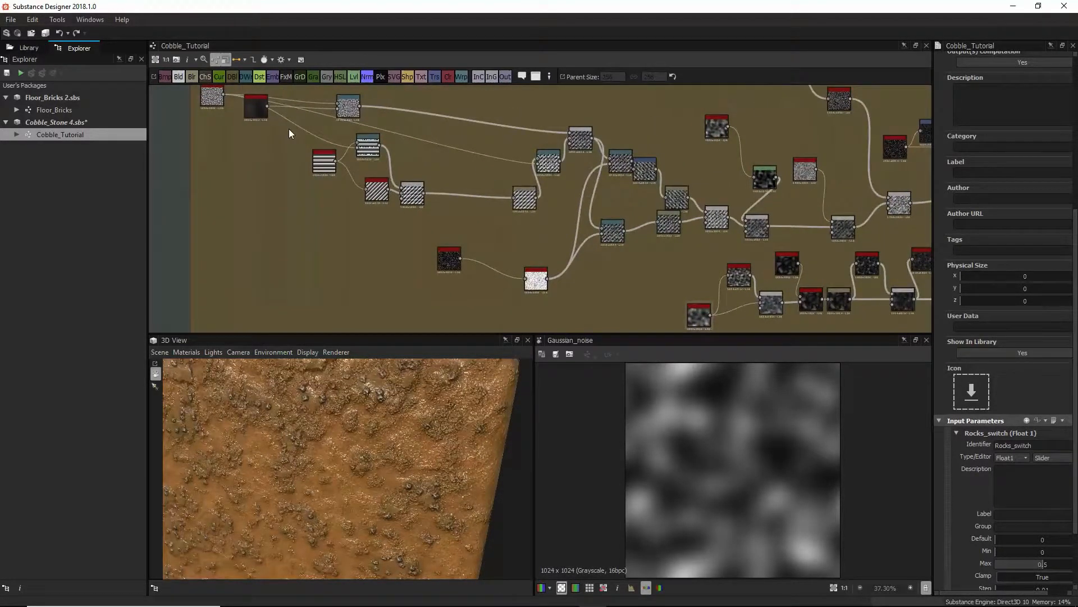
scroll(289, 129, down, 2)
drag(227, 90, 566, 262)
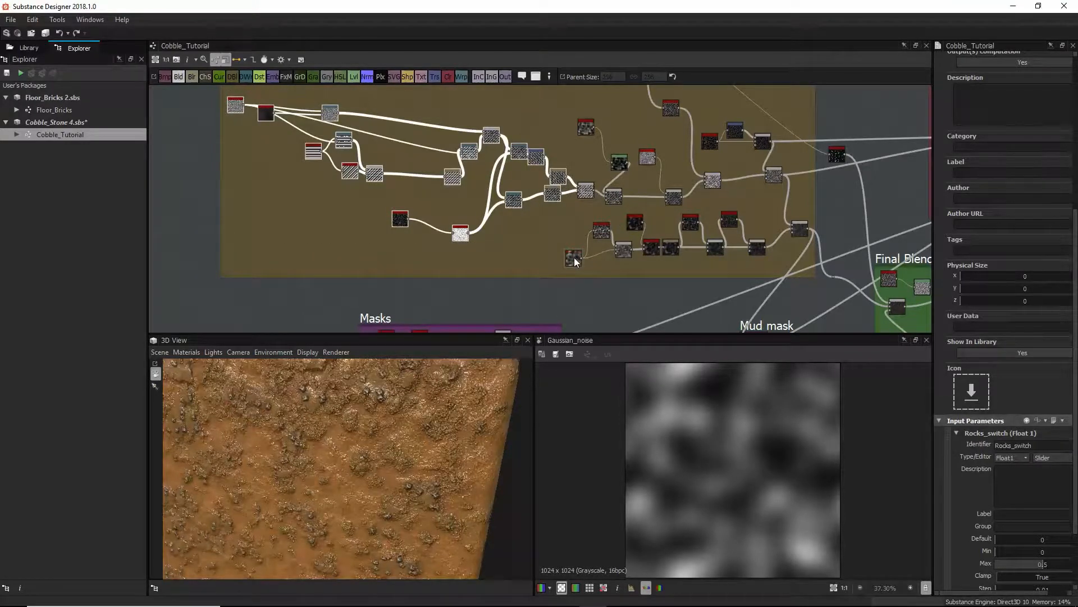
Display the Gaussian Noise node that starts the Mud section's lower chain and examine its whole texture
click(574, 257)
scroll(708, 475, down, 3)
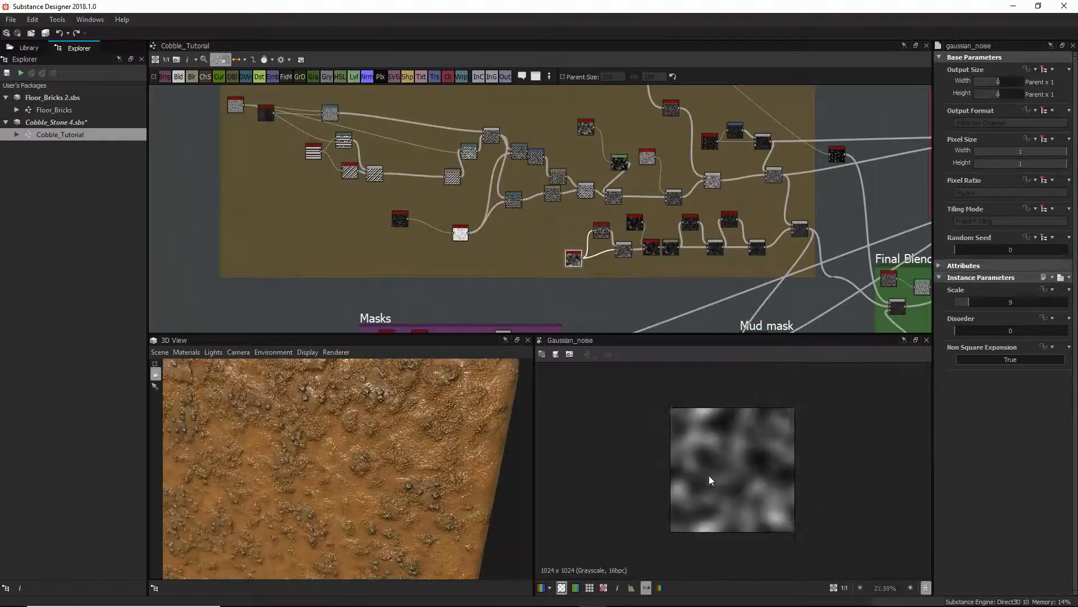
scroll(606, 257, up, 3)
middle_drag(638, 262, 625, 238)
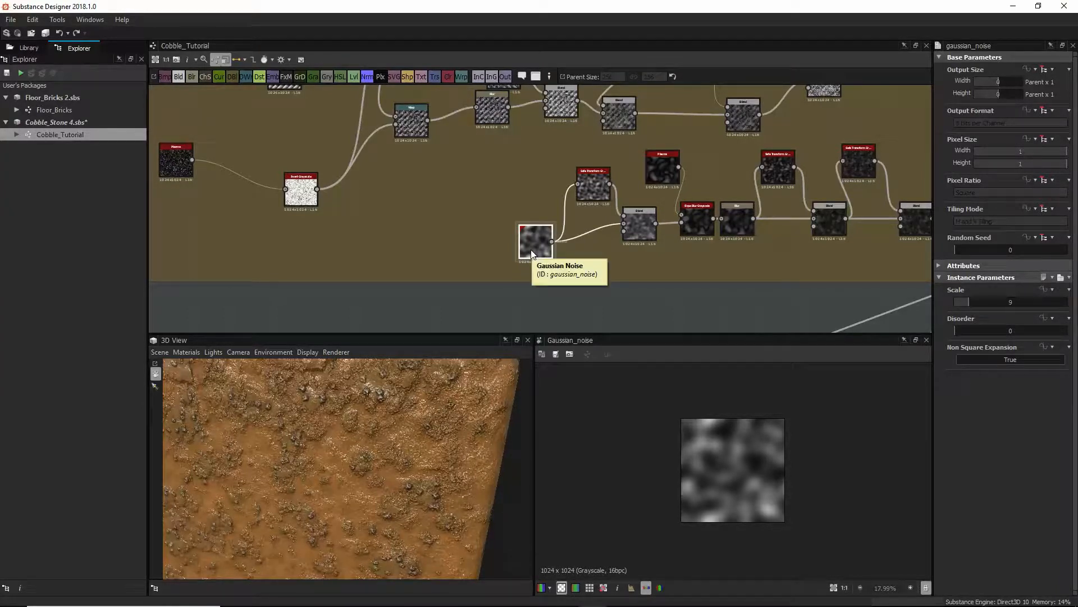
Compare the Gaussian Noise with its Safe Transform Grayscale copy and with the Blend node that combines the two
click(596, 175)
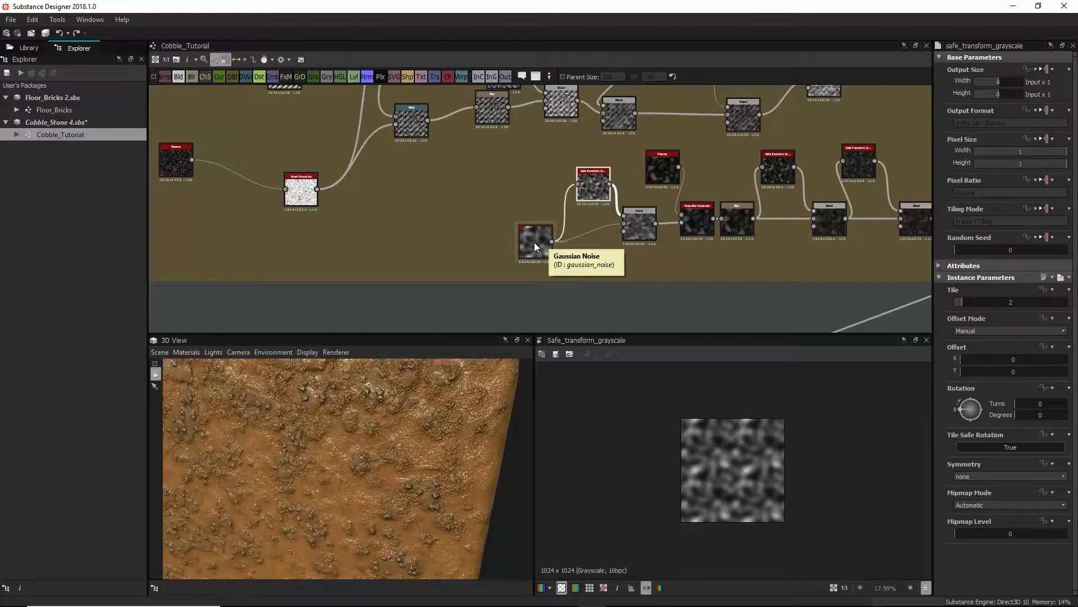
drag(534, 241, 540, 241)
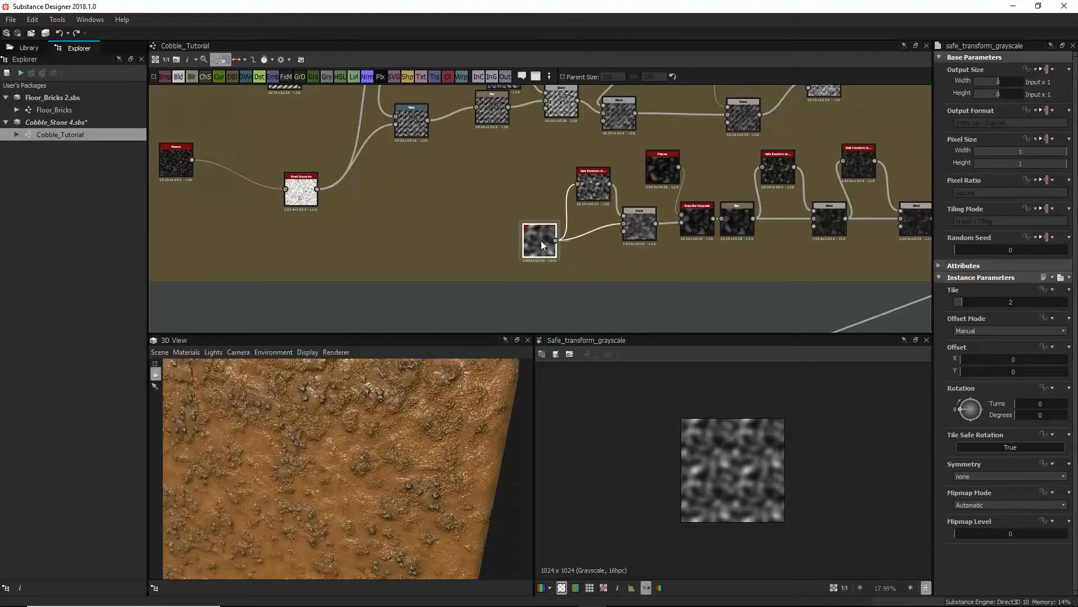
click(597, 189)
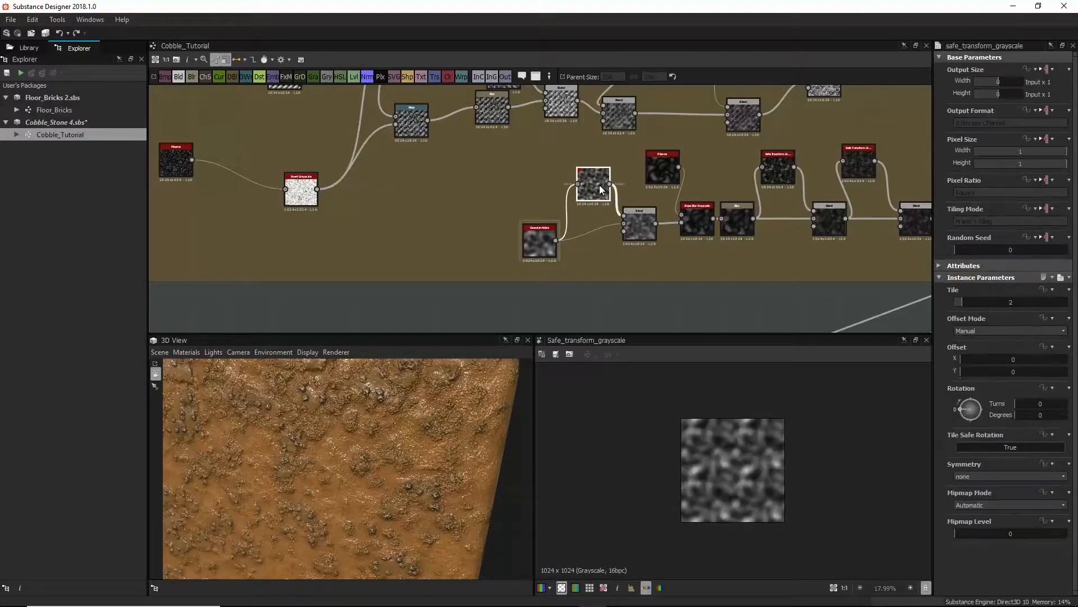
click(634, 232)
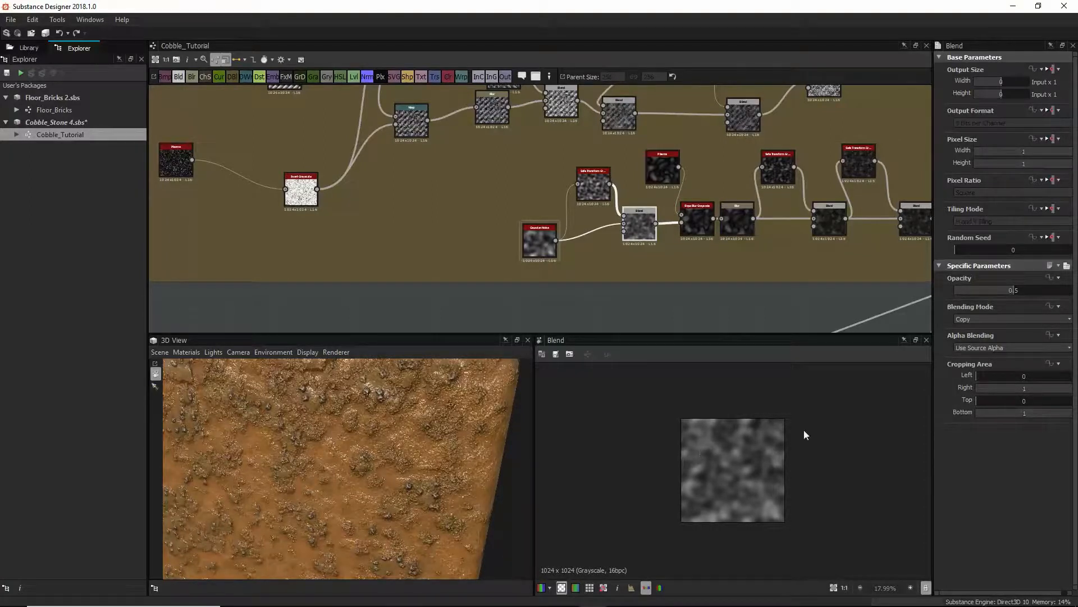
double_click(534, 242)
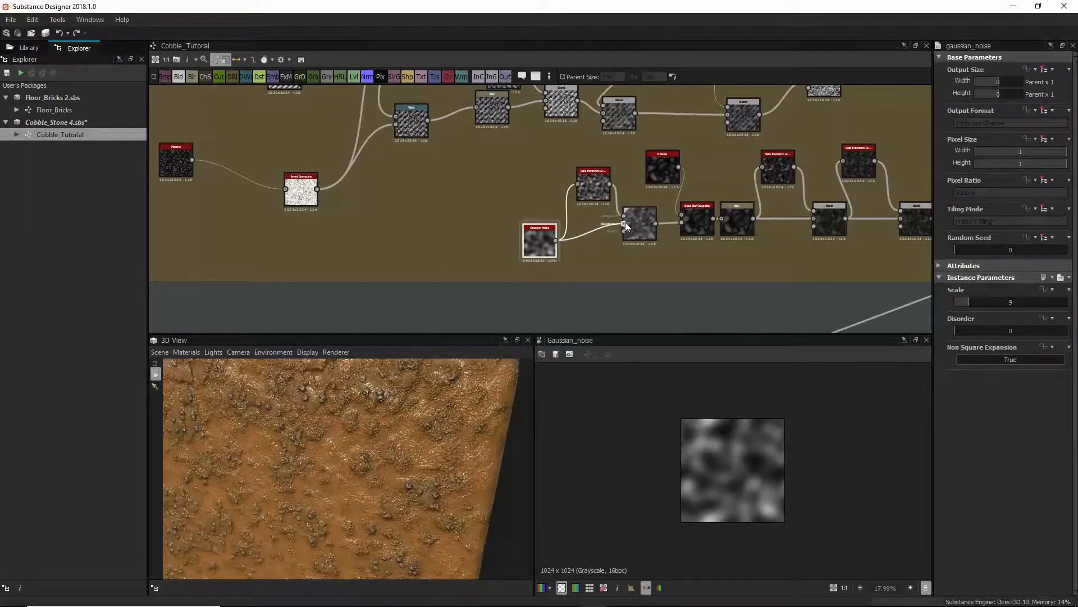
double_click(646, 225)
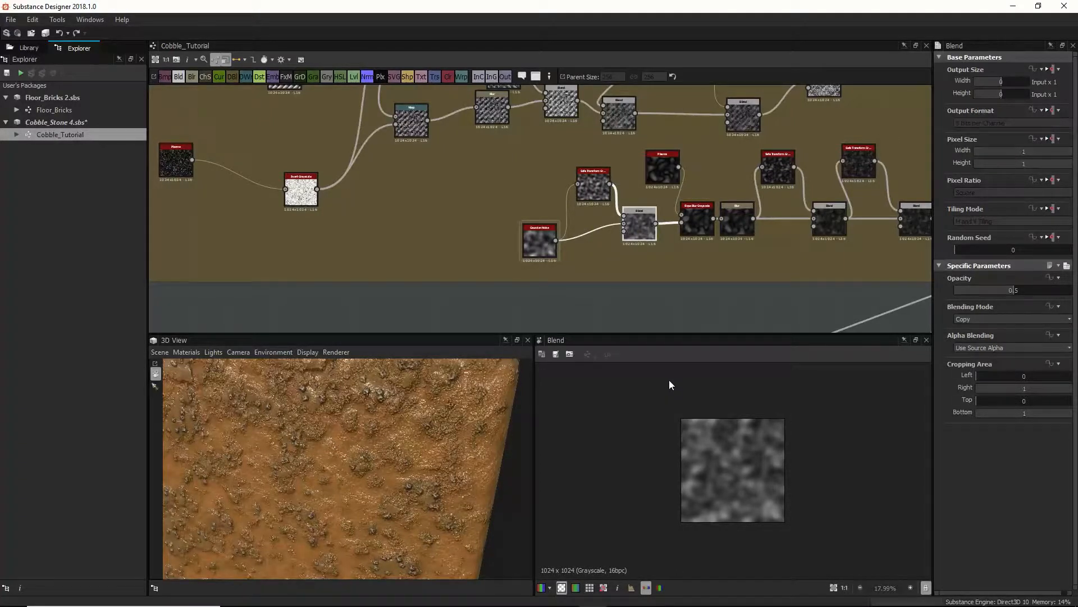
Display the Plasma node and examine the Slope Blur Grayscale node that it drives
click(661, 165)
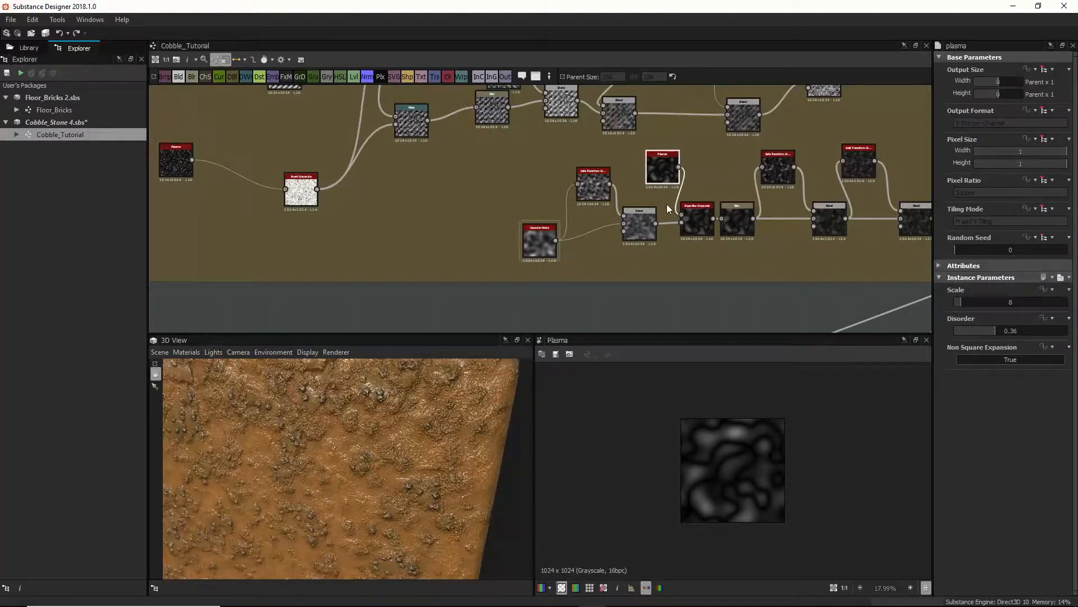
middle_drag(710, 205, 651, 235)
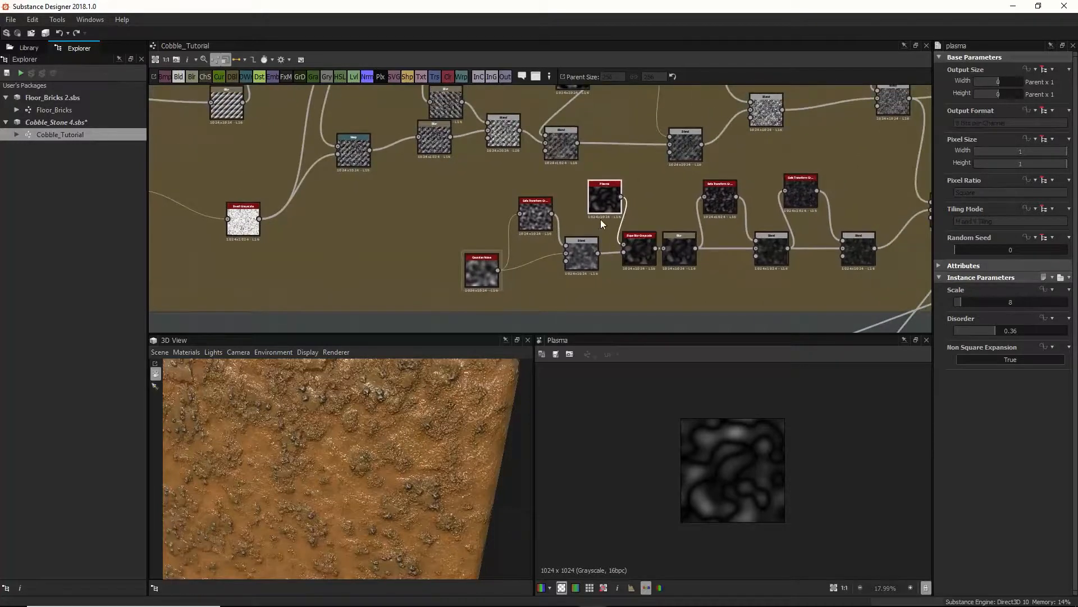
click(639, 239)
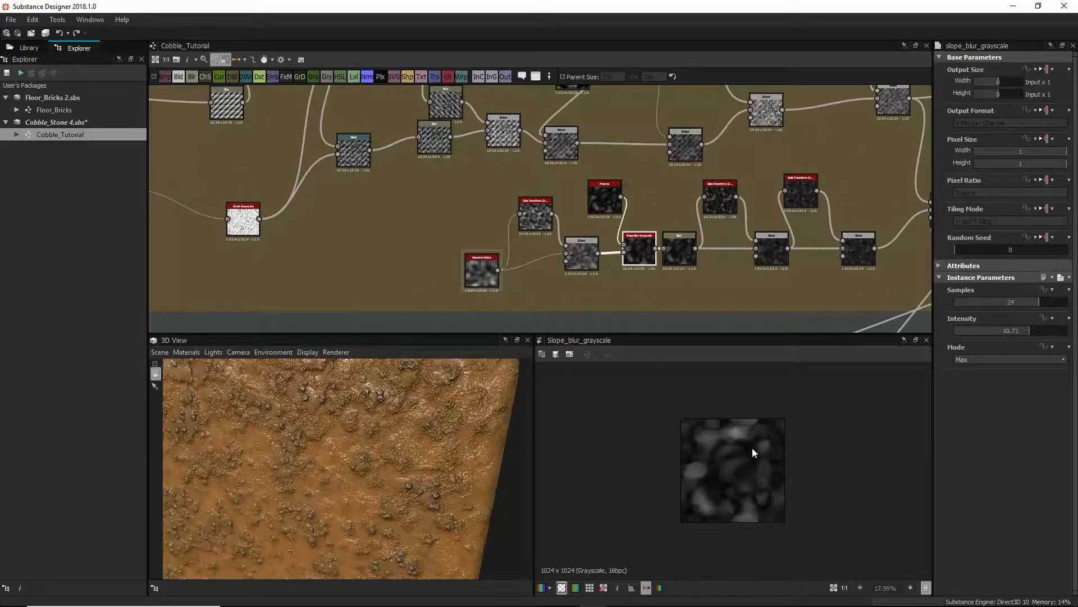
scroll(750, 452, up, 4)
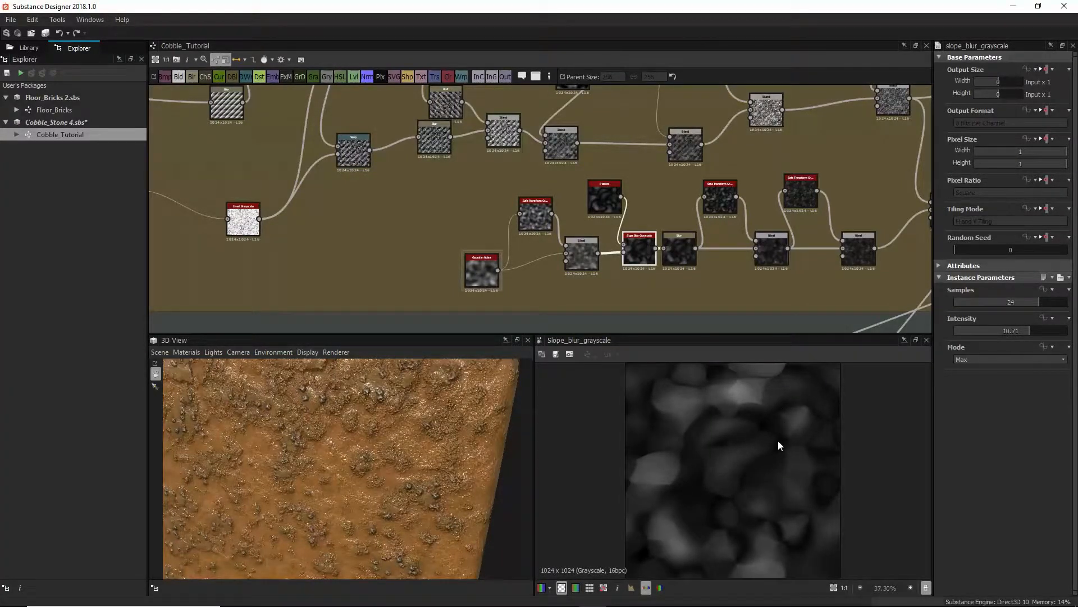
Compare the Slope Blur Grayscale output with the following Blur node and the Blur's Safe Transform Grayscale copy
click(680, 252)
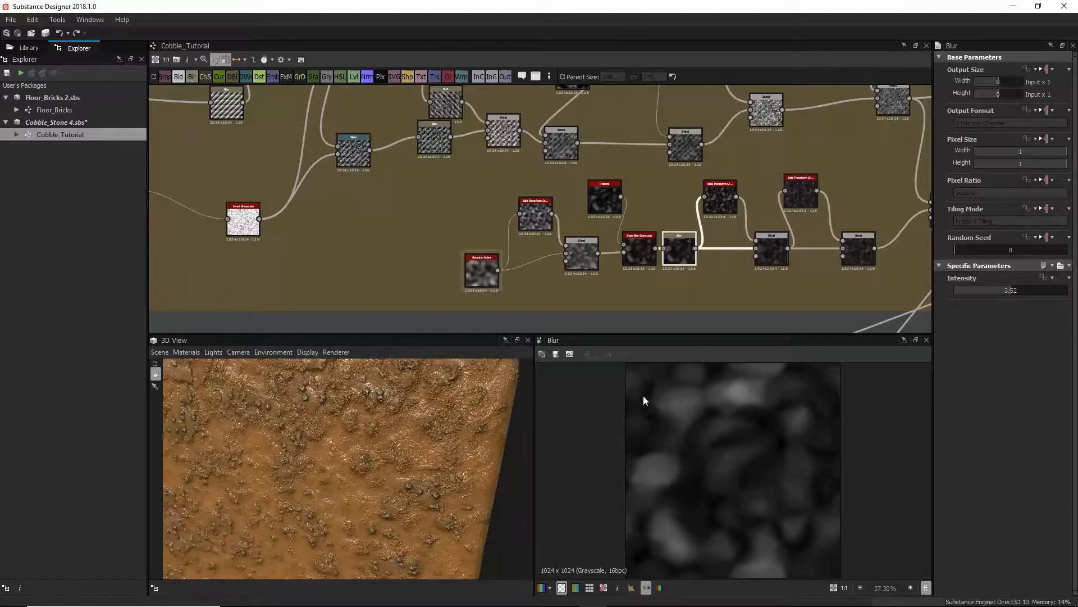
double_click(639, 250)
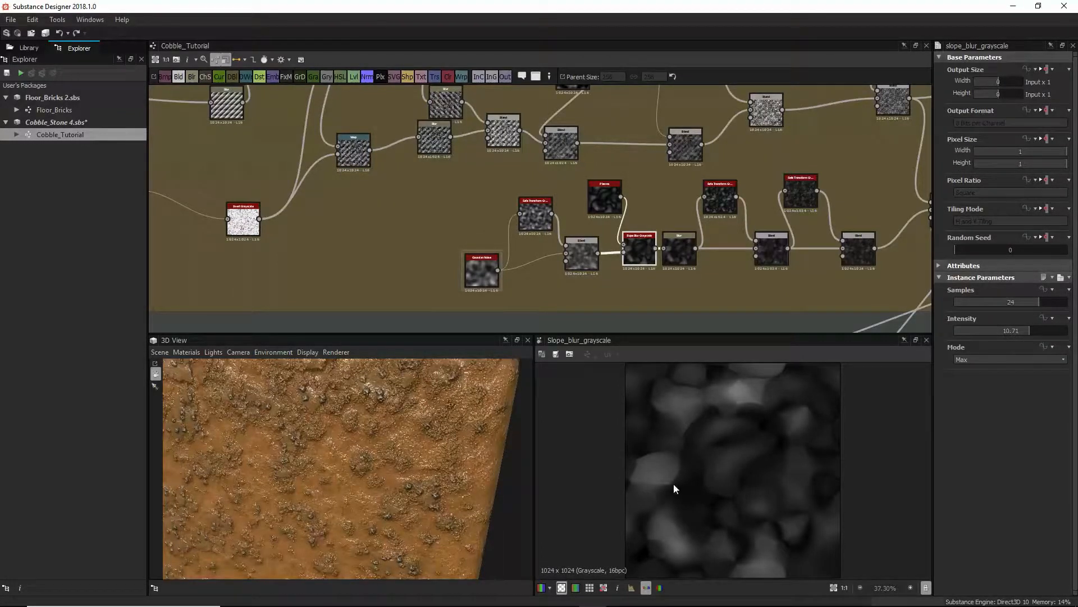
click(676, 253)
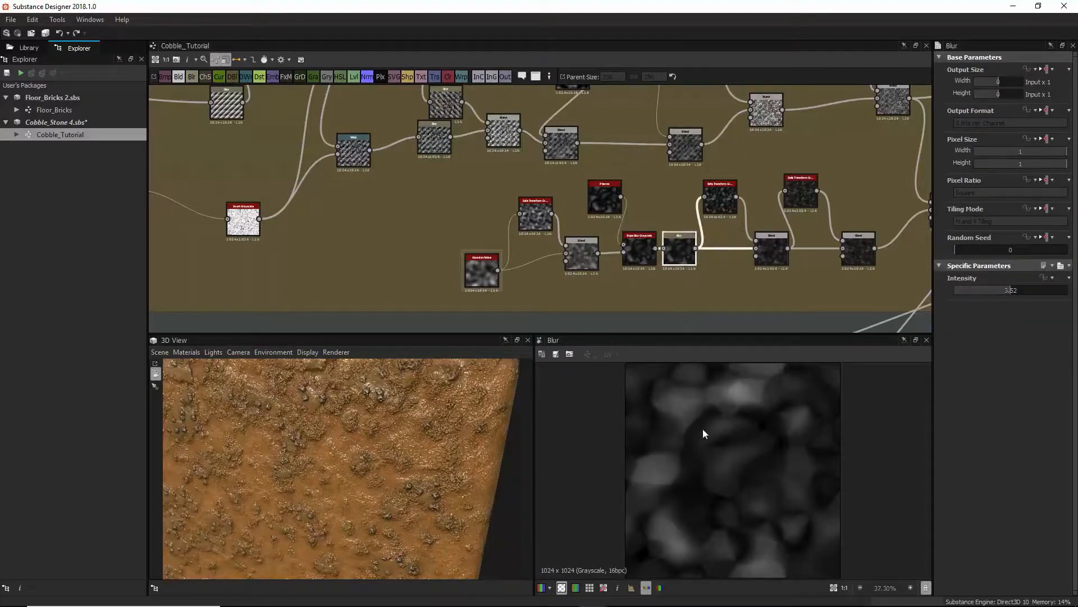
click(723, 187)
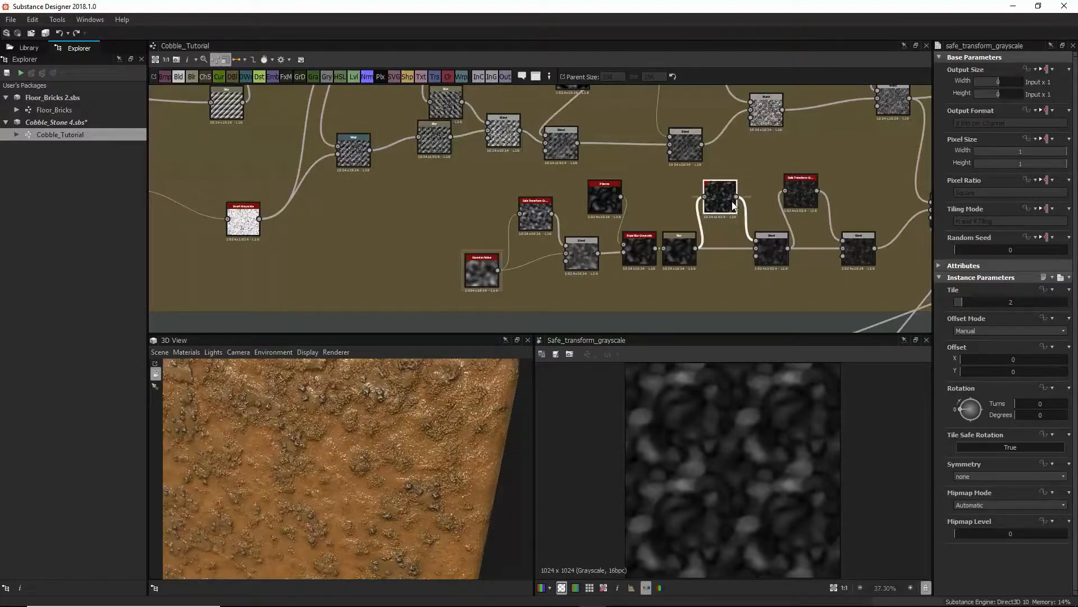
click(679, 243)
click(719, 197)
Set the opacity of the first Blend node after the Blur to 0.5 and check the mud in 3D
click(778, 258)
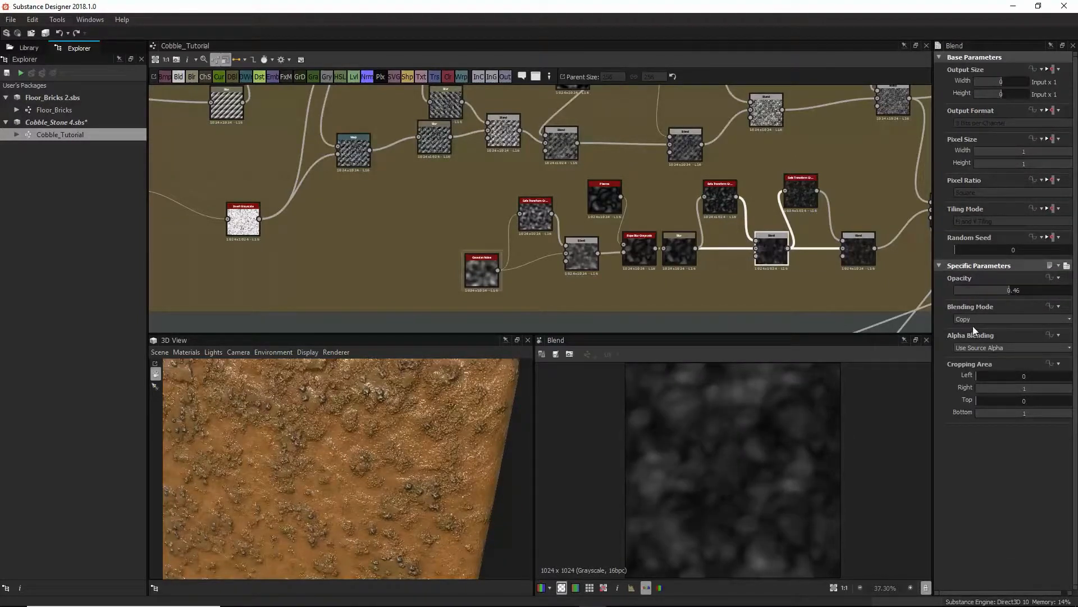
drag(1007, 289, 1013, 290)
drag(270, 532, 241, 500)
Show the second Safe Transform Grayscale node and its Blend, and look over the whole mud face in 3D
middle_drag(799, 213, 751, 226)
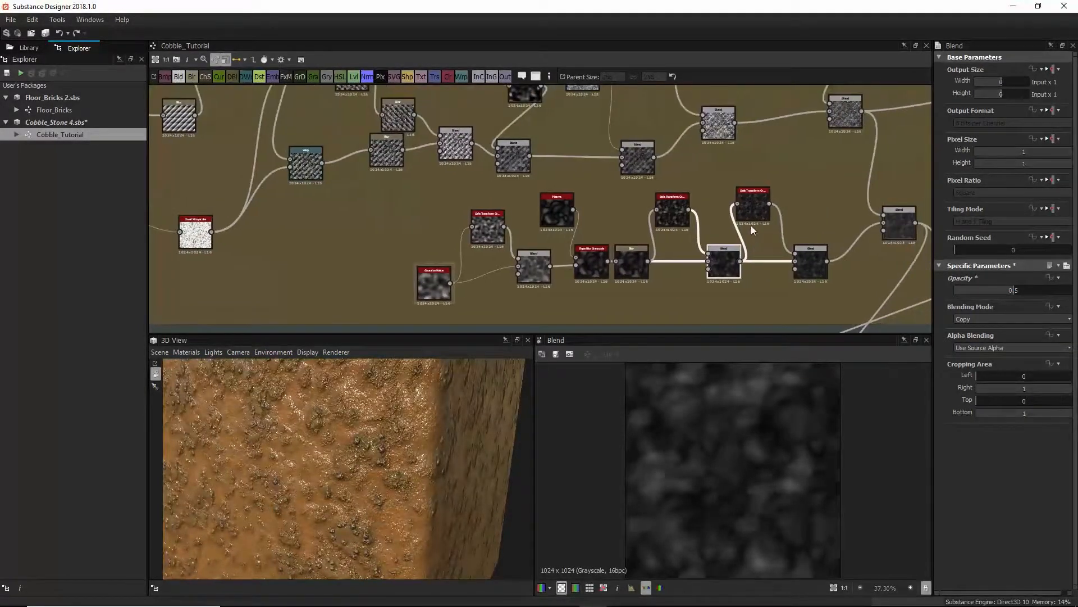
click(750, 208)
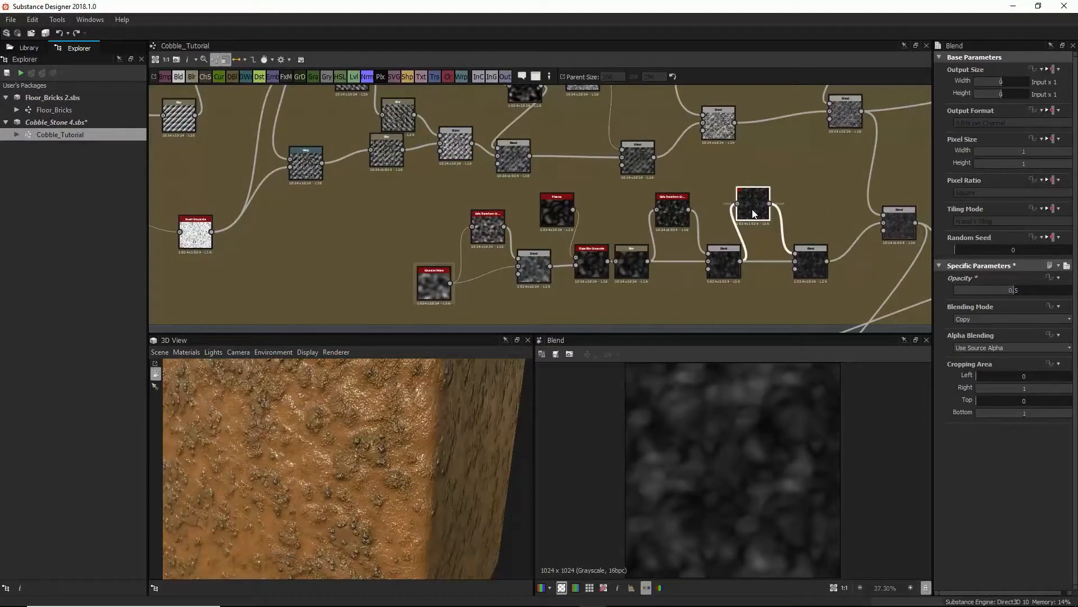
click(810, 265)
drag(352, 454, 399, 478)
scroll(359, 455, down, 5)
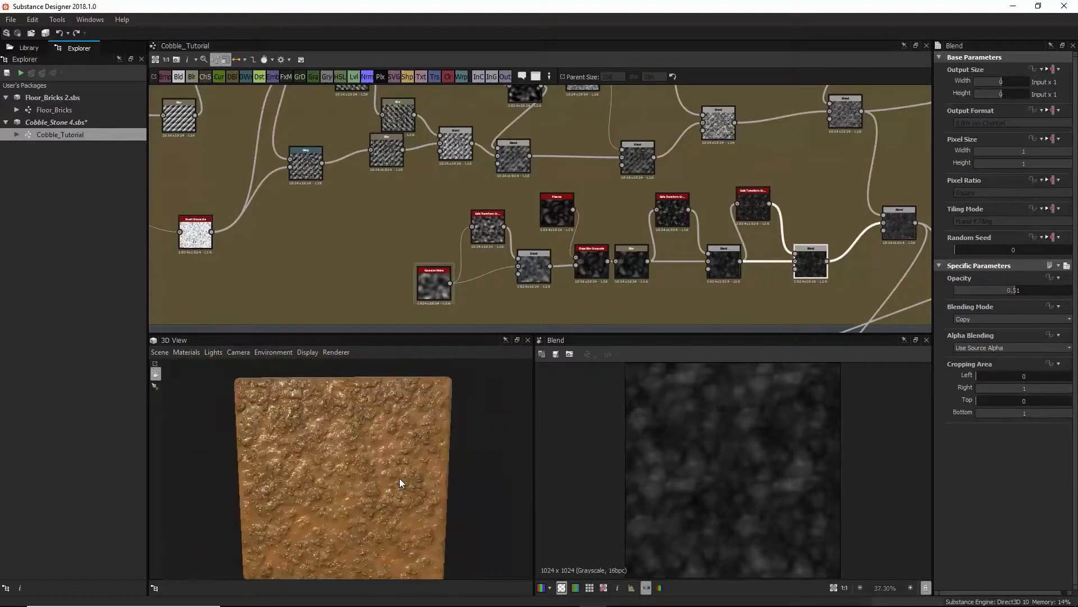
Display the Blend node that joins the Mud section's upper and lower chains and examine its texture
middle_drag(761, 259, 597, 296)
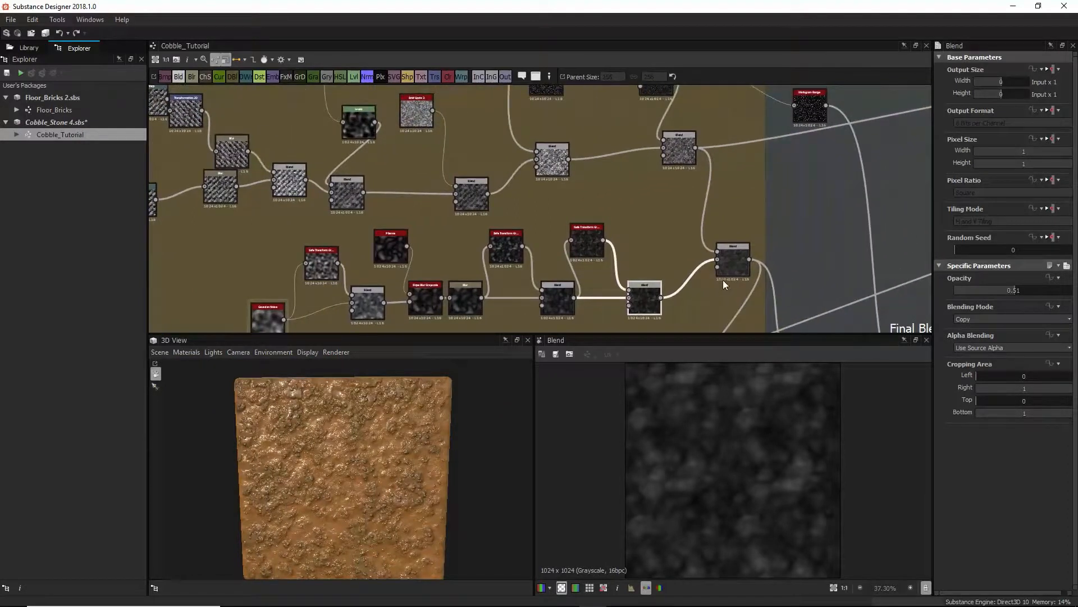
click(729, 260)
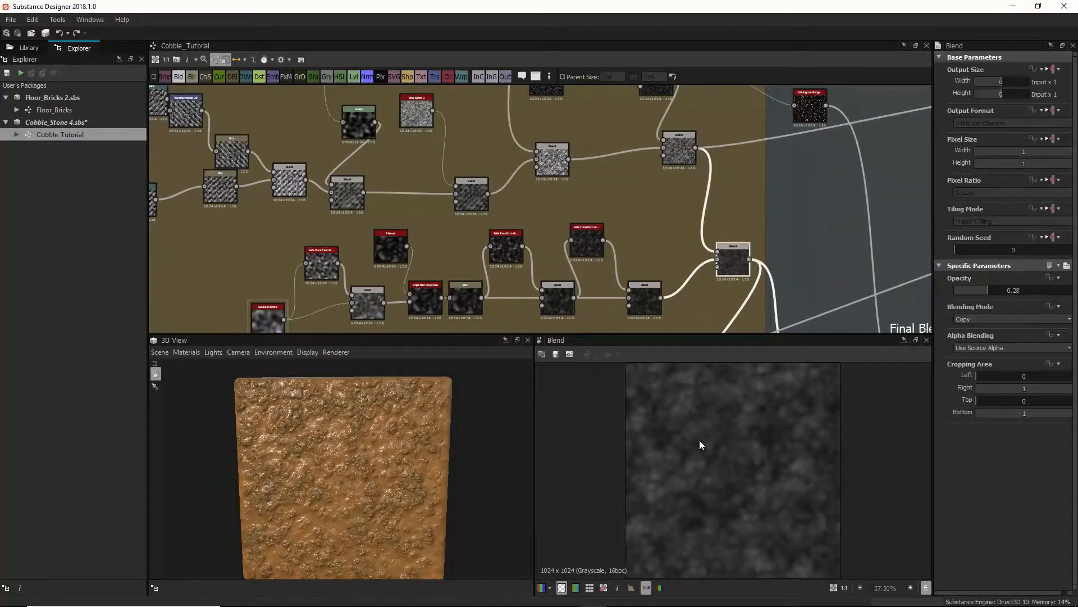
scroll(710, 451, up, 2)
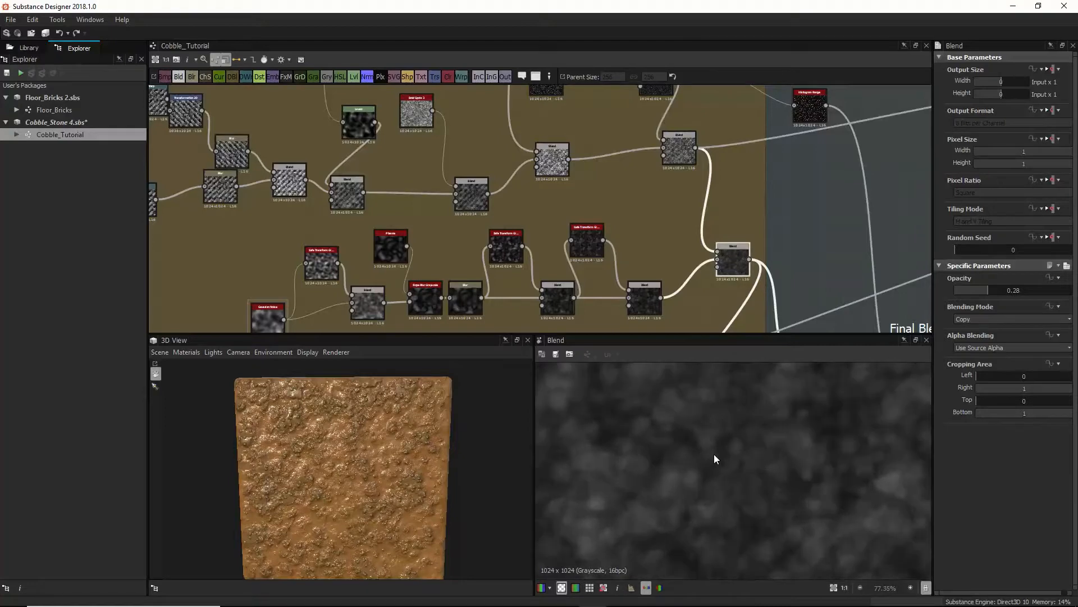
scroll(722, 455, down, 2)
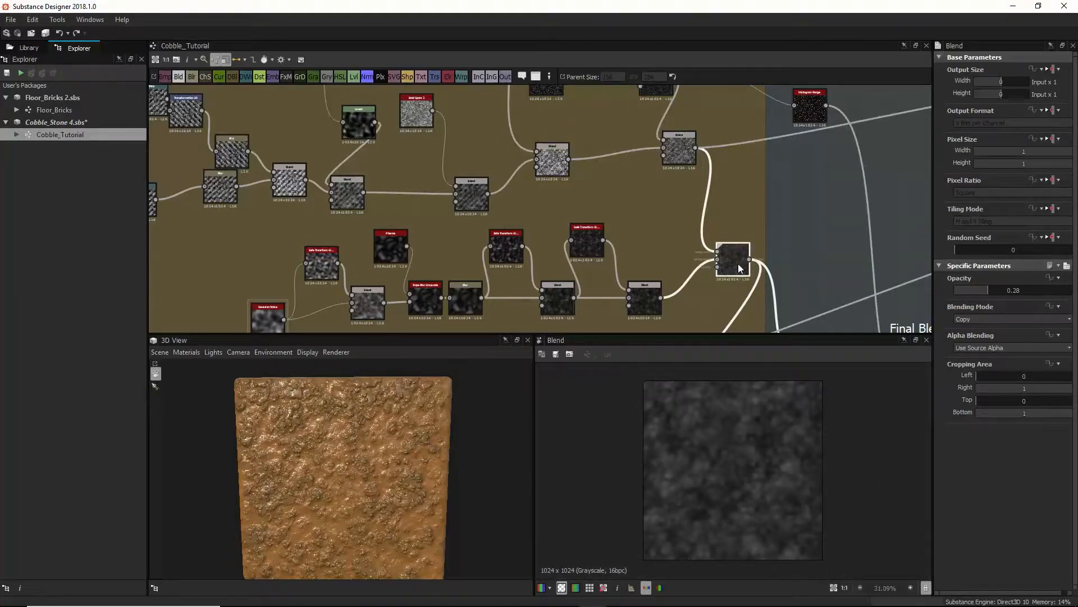
Widen the Mud frame slightly beyond the first node of its upper chain
scroll(627, 273, down, 3)
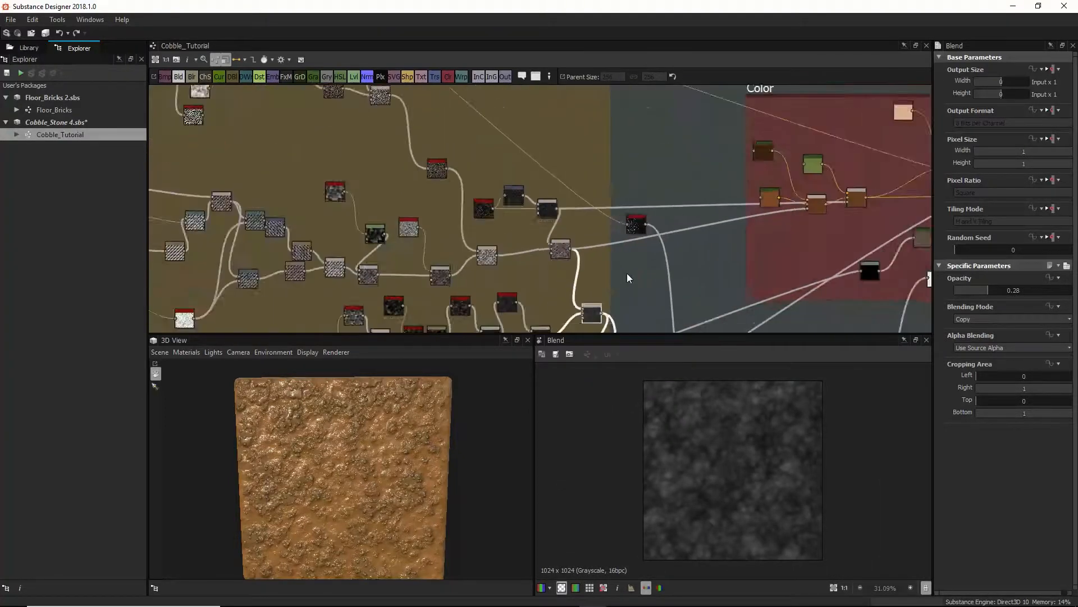
scroll(678, 286, down, 2)
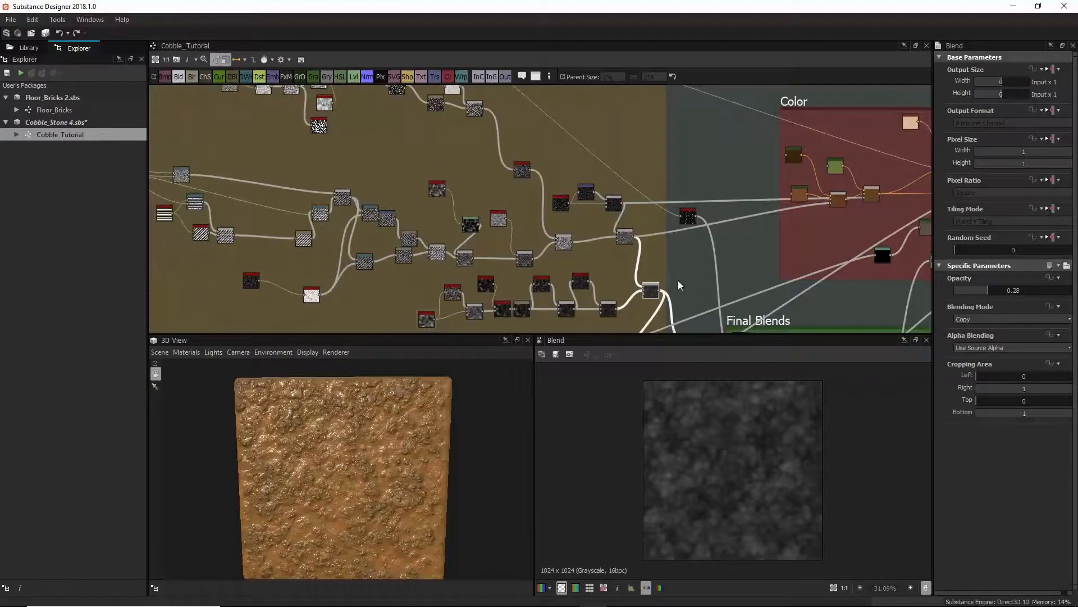
click(609, 306)
click(651, 288)
middle_drag(395, 262, 712, 307)
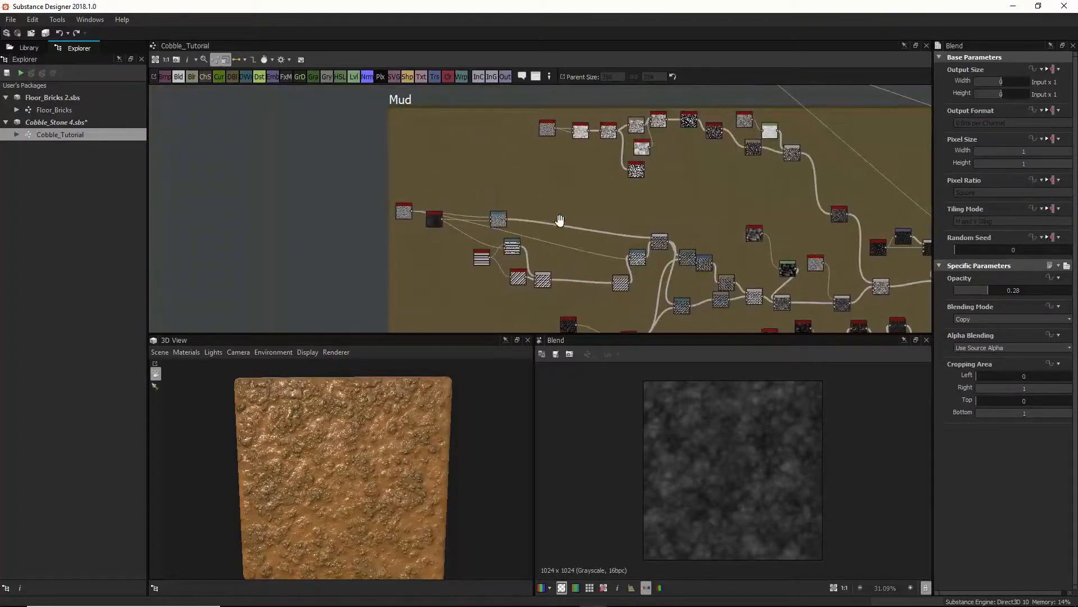
middle_drag(558, 222, 512, 180)
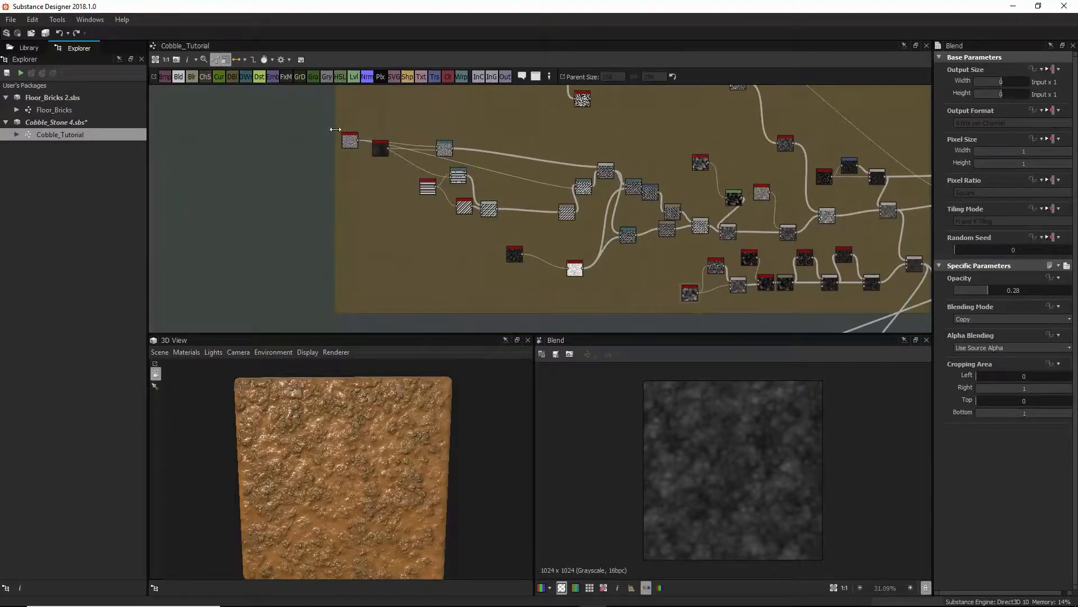
drag(335, 127, 321, 180)
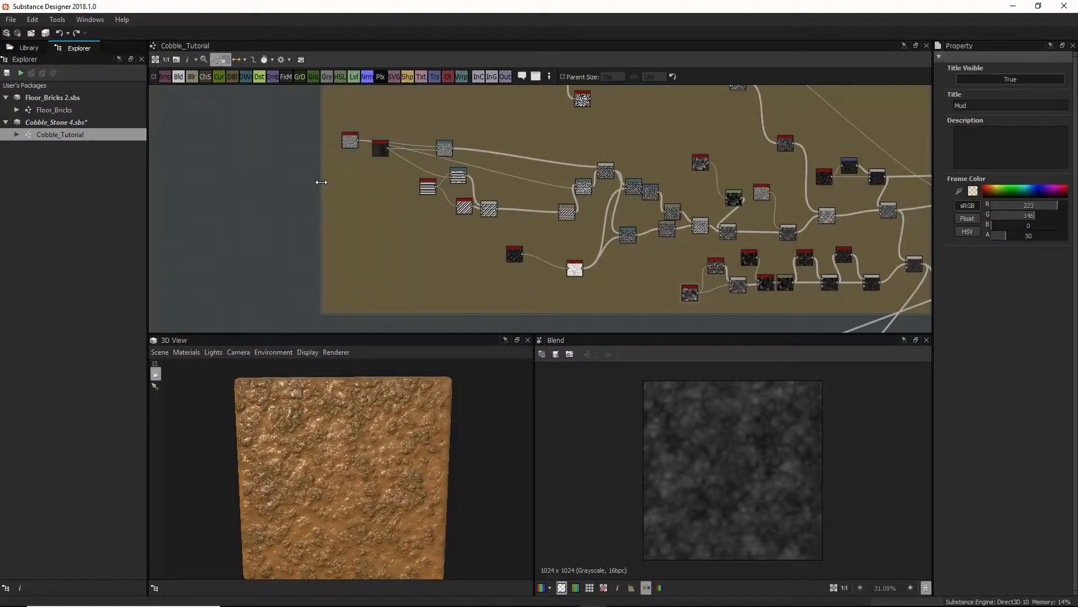
Display the Perlin Noise node and move the Fractal Sum Base and its Warp node up, clear of the noise connections
double_click(350, 140)
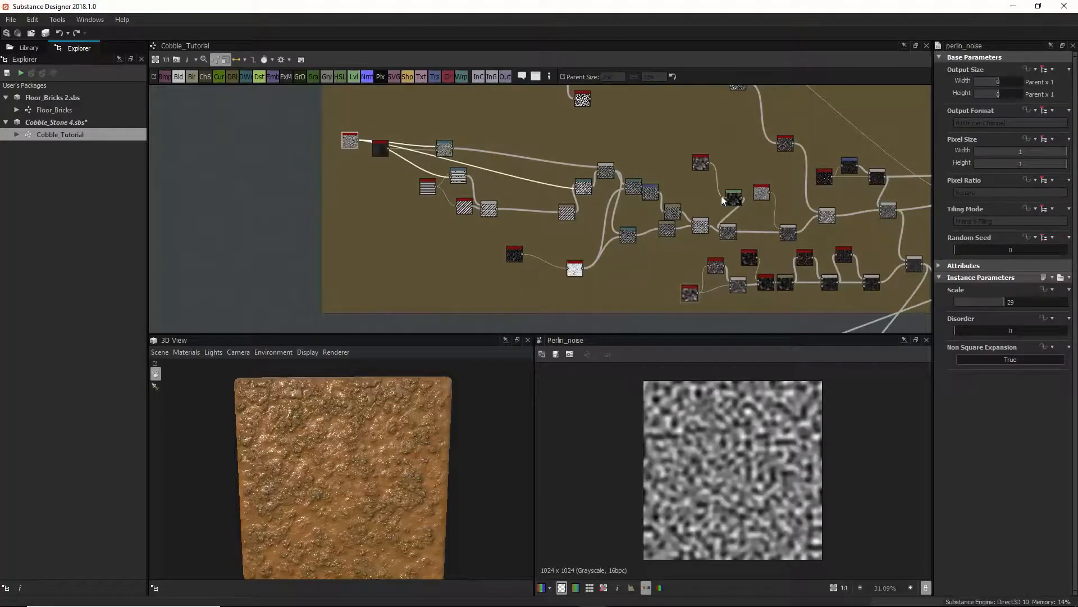
drag(376, 149, 413, 118)
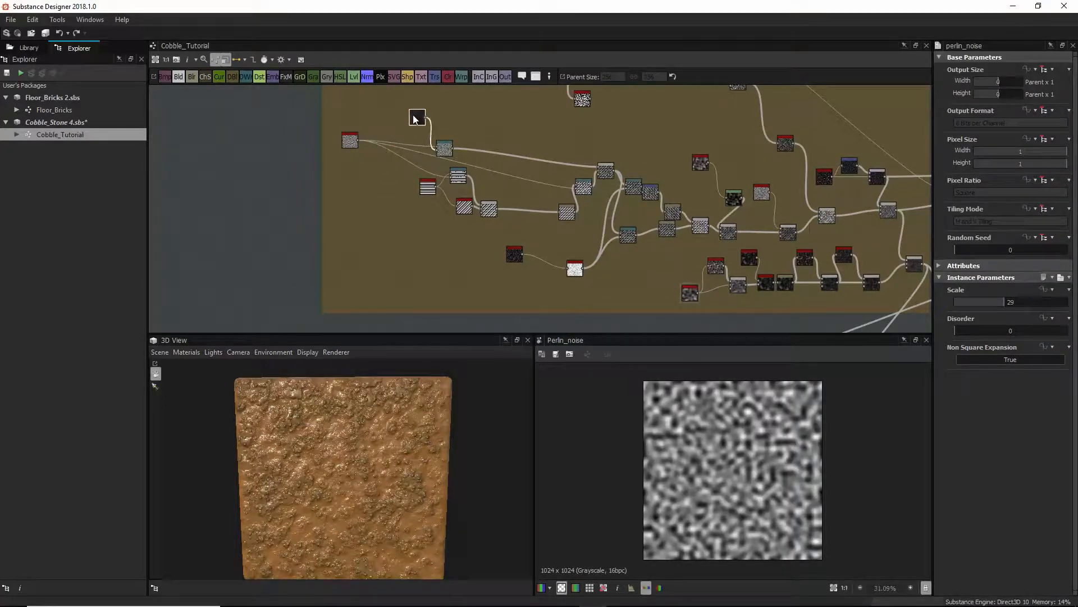
drag(446, 153, 461, 128)
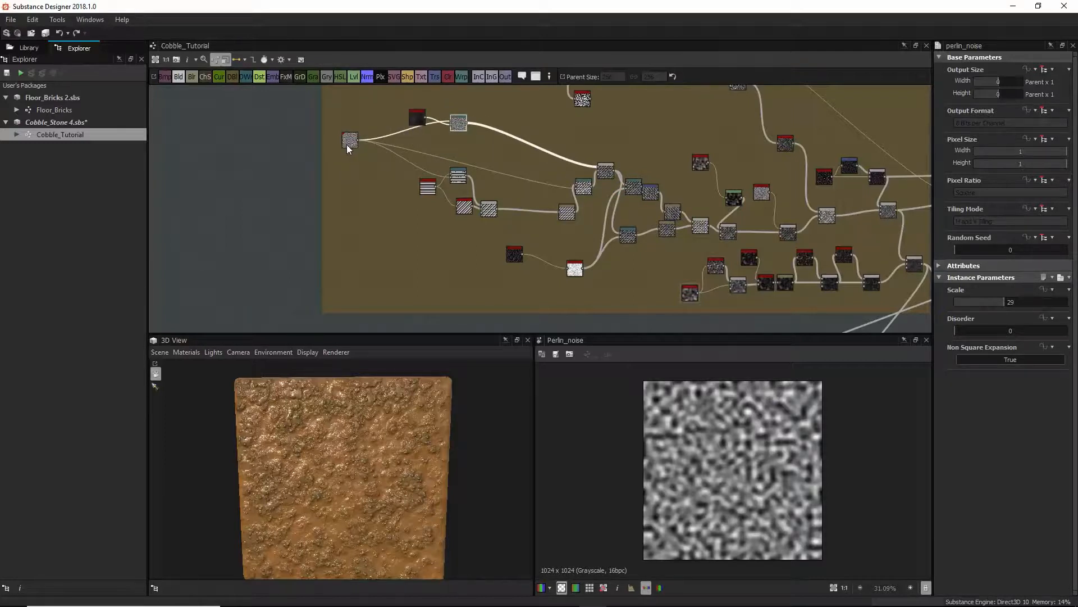
Compare the Fractal Sum Base texture with the output of the Warp node it feeds
click(421, 116)
double_click(420, 116)
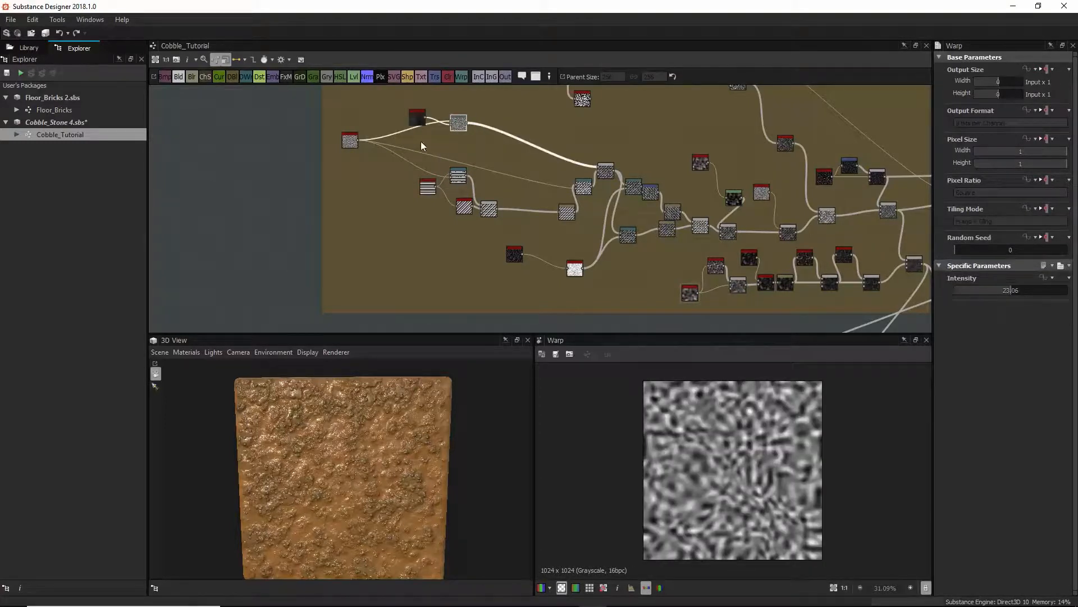
double_click(418, 117)
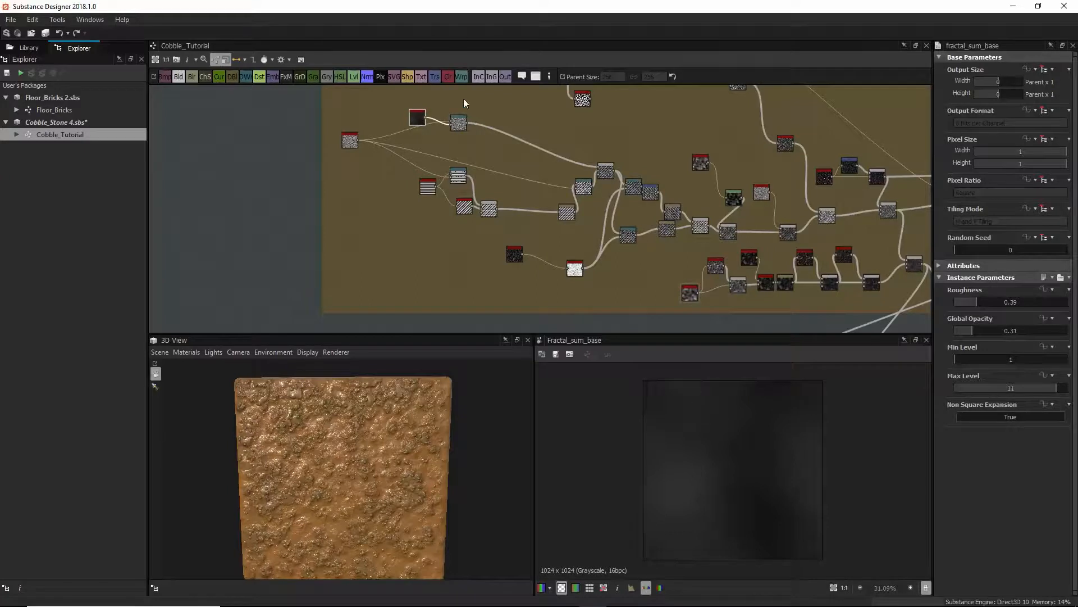
double_click(458, 122)
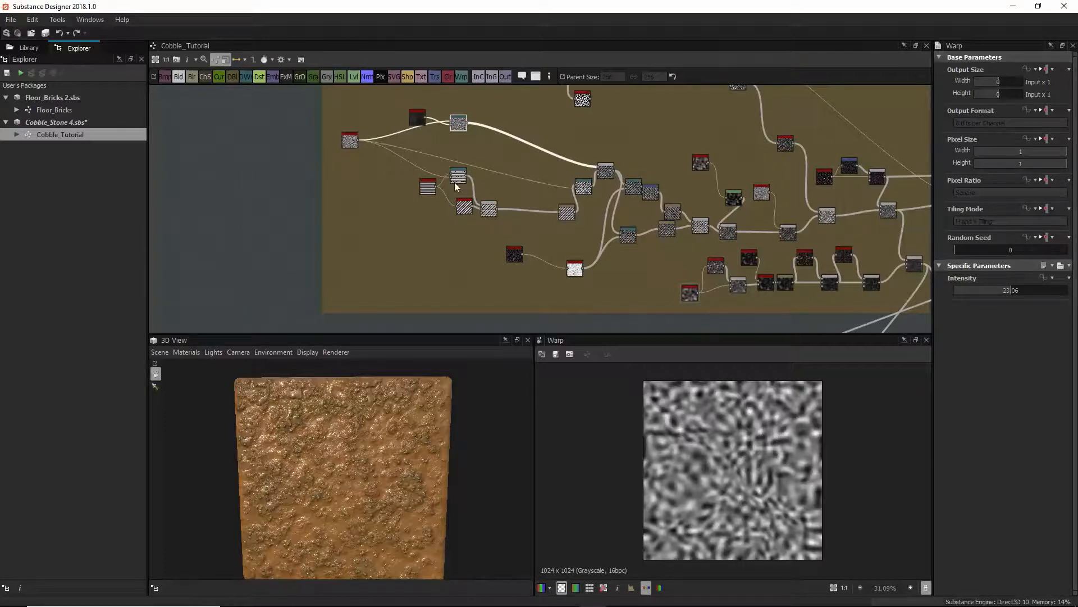
Show the Gradient Linear 1 node and examine its warped version up close
double_click(428, 186)
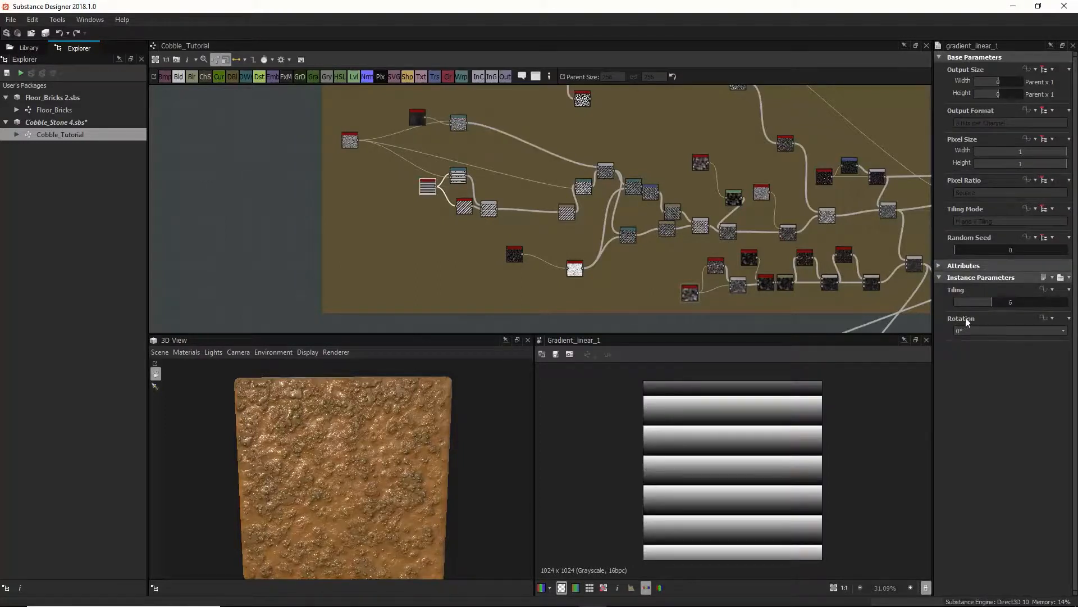
double_click(455, 176)
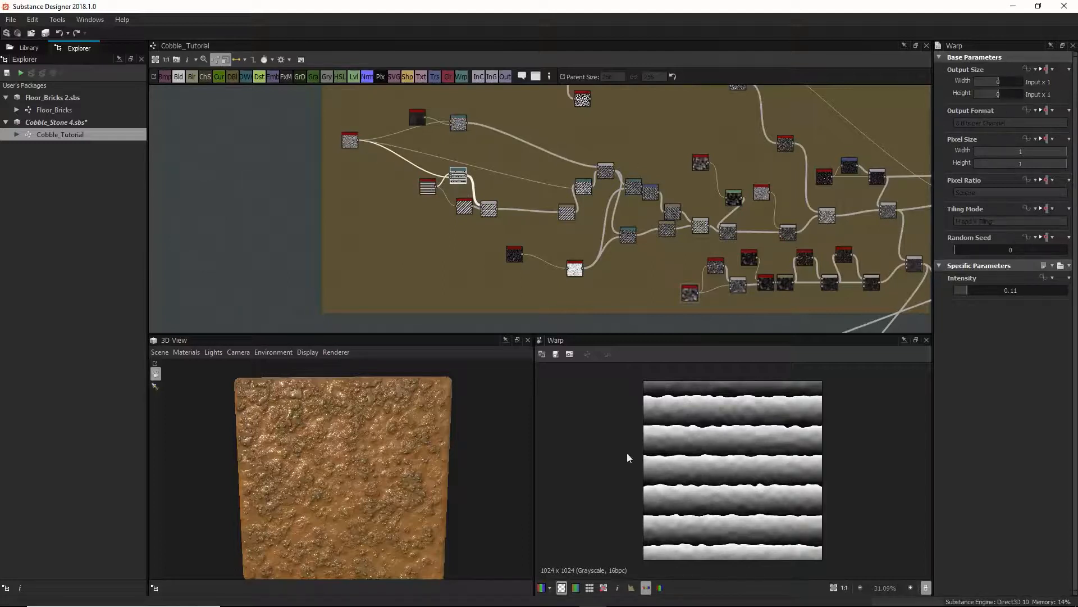
scroll(706, 474, up, 2)
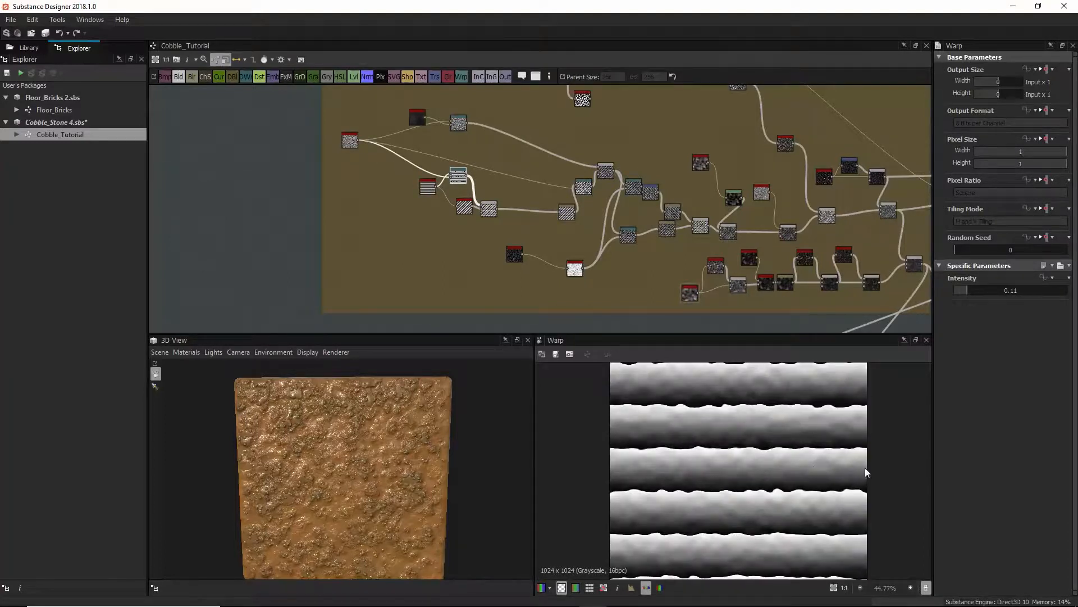
Display the gradient's Safe Transform Grayscale node and check how the rotated stripes tile in the 2D view
double_click(463, 208)
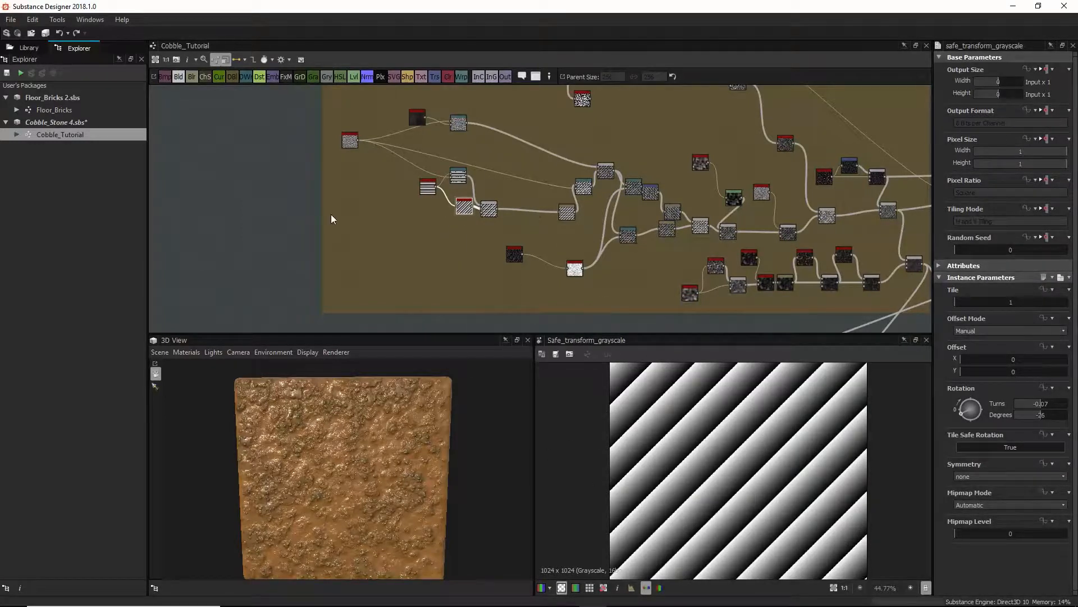
key(space)
scroll(765, 456, down, 8)
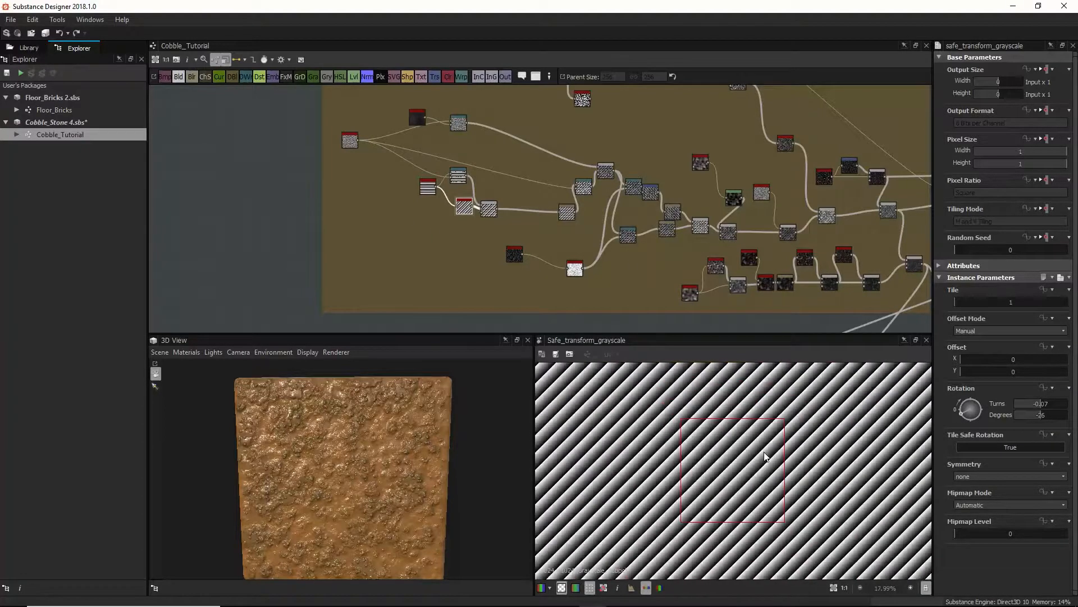
scroll(753, 468, down, 3)
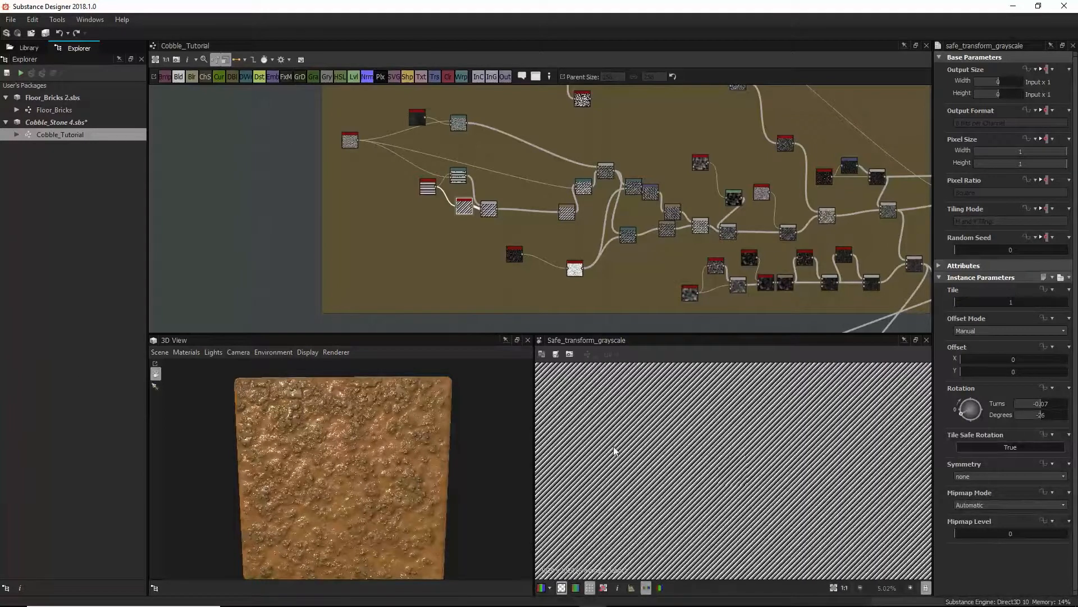
key(space)
click(511, 187)
key(space)
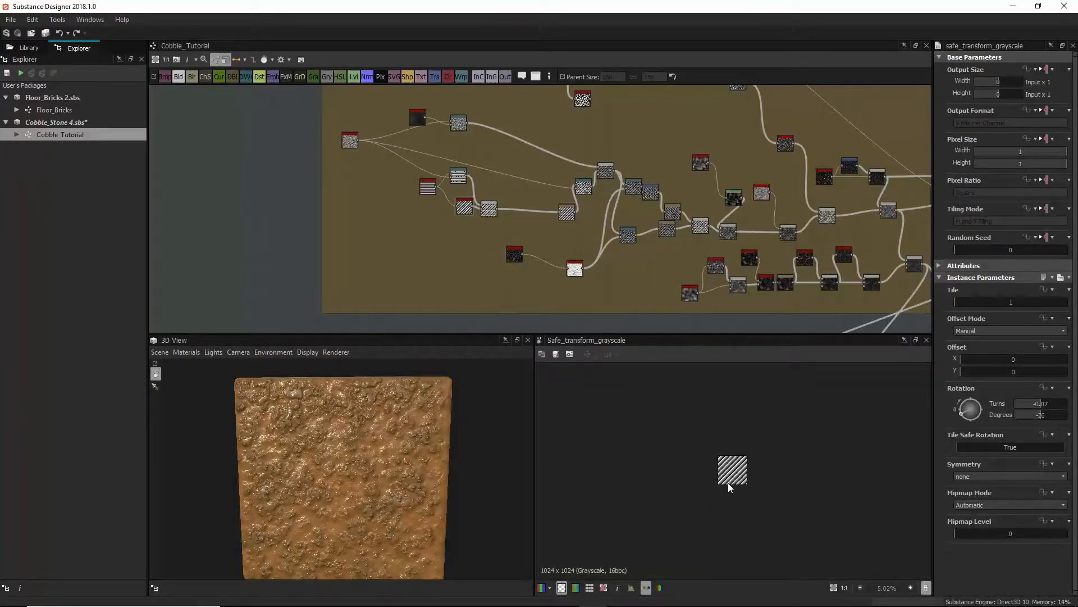
scroll(730, 477, up, 3)
scroll(480, 193, up, 2)
Examine the Soft Light Blend that combines the warped gradient with the rotated gradient
scroll(479, 194, up, 3)
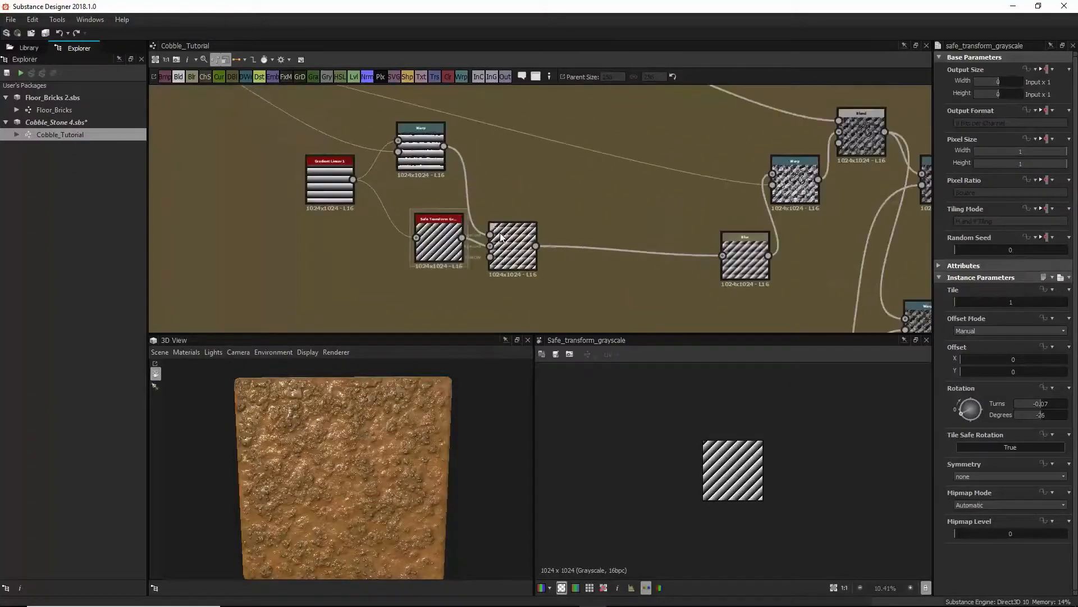
double_click(511, 242)
scroll(720, 469, up, 7)
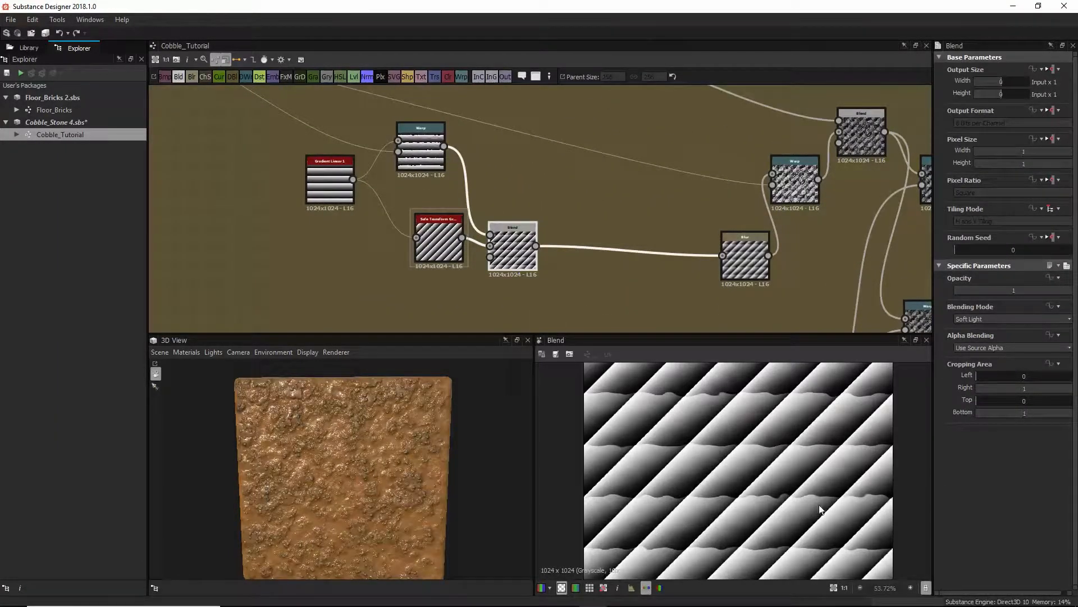
Duplicate the gradient's Warp node and insert the copy between the Safe Transform Grayscale and the Soft Light Blend, spacing the nodes apart
drag(444, 247, 385, 271)
double_click(403, 247)
click(426, 158)
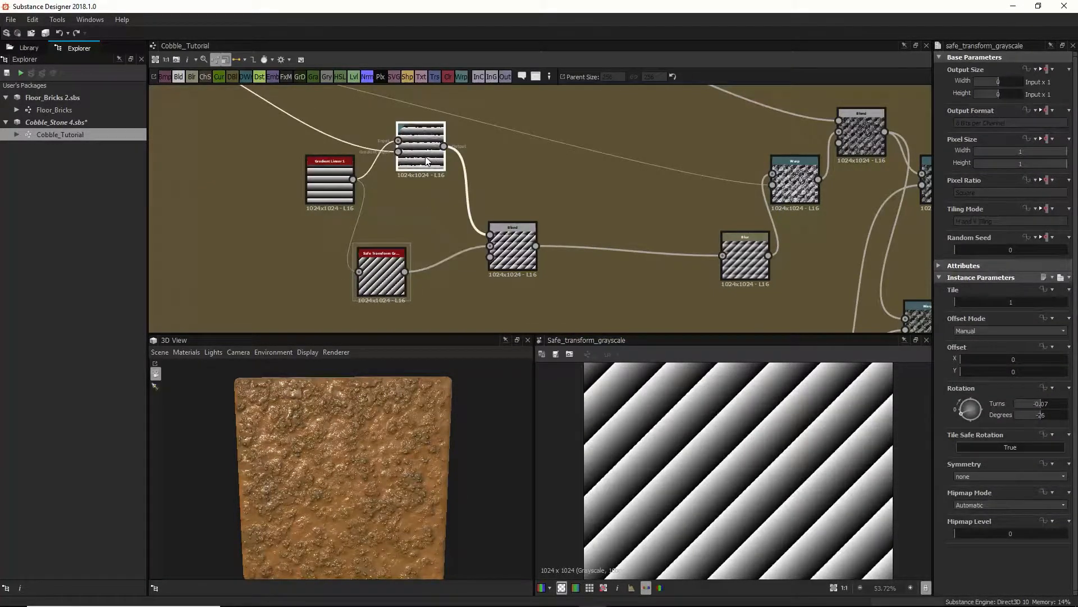
key(ctrl+d)
drag(533, 212, 548, 244)
drag(445, 299, 462, 290)
Display the Blend of the two warped gradients and inspect the mud surface up close in 3D
double_click(564, 239)
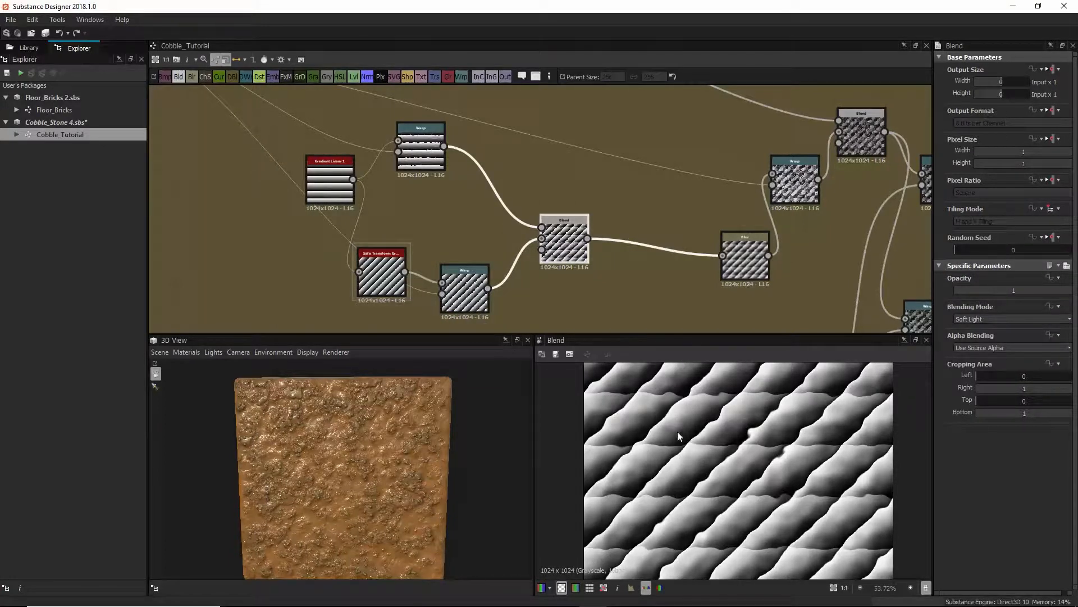
drag(375, 465, 365, 464)
scroll(365, 464, up, 5)
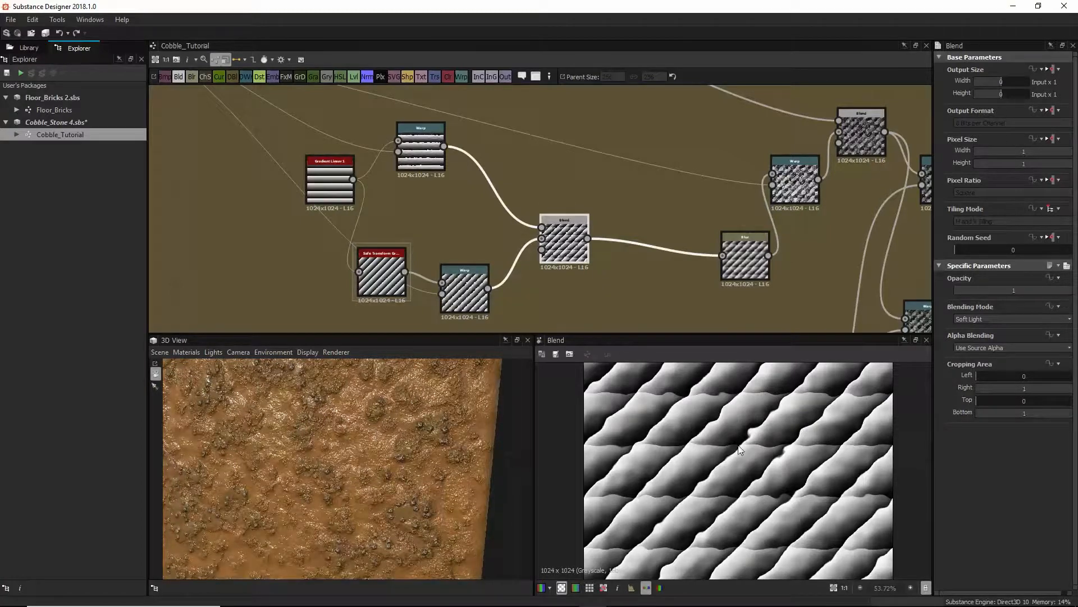
Display the Blur node after the Soft Light Blend and move it closer to that Blend
middle_drag(781, 248, 689, 286)
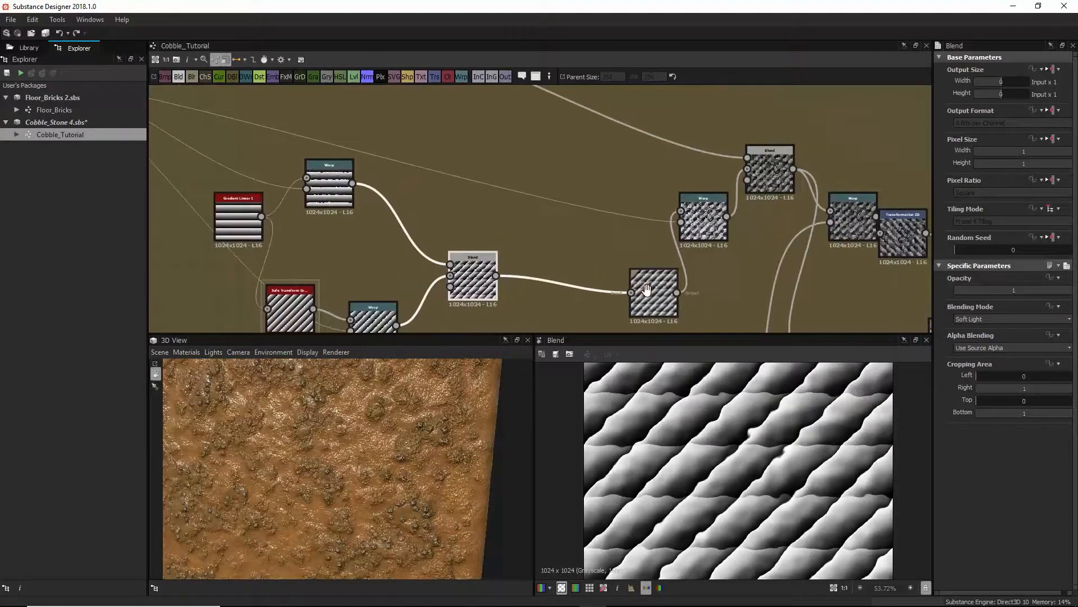
double_click(640, 297)
drag(640, 298, 577, 297)
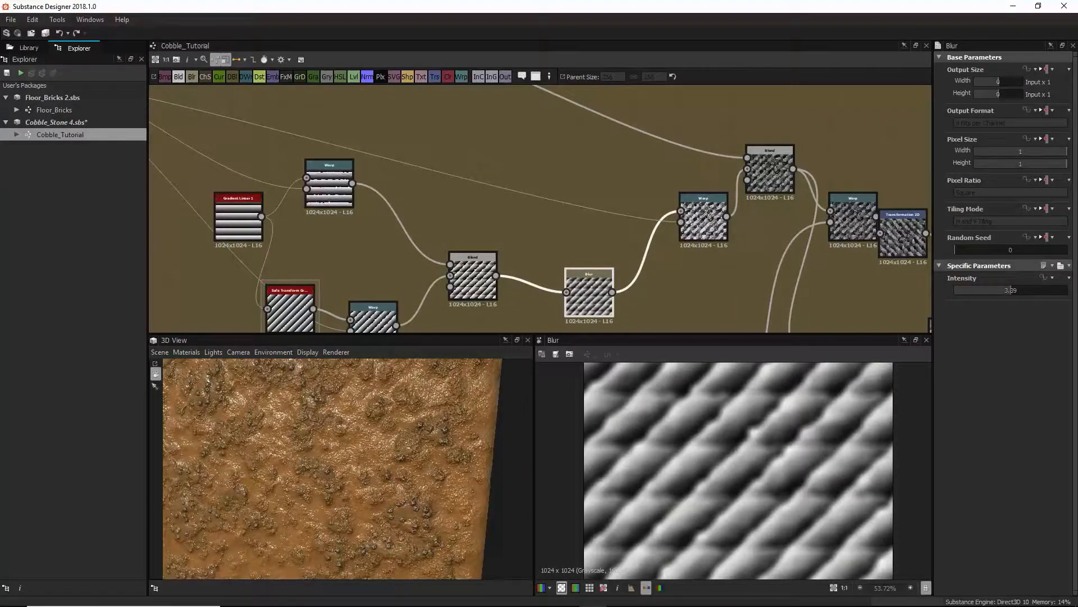
Display the Warp node after the Blur and trace its connection back to the Perlin Noise
double_click(774, 172)
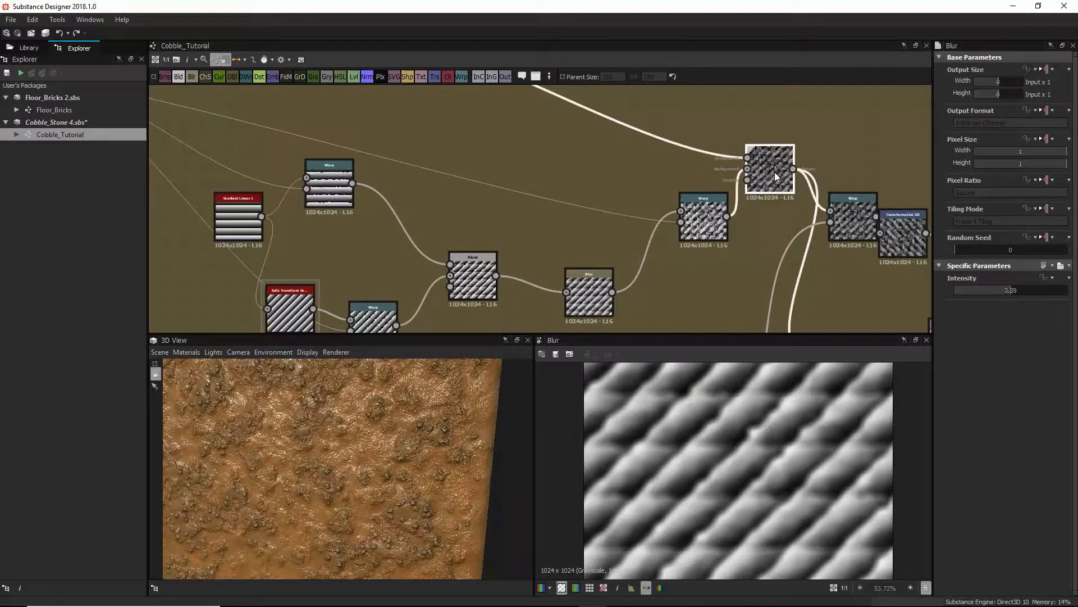
double_click(714, 204)
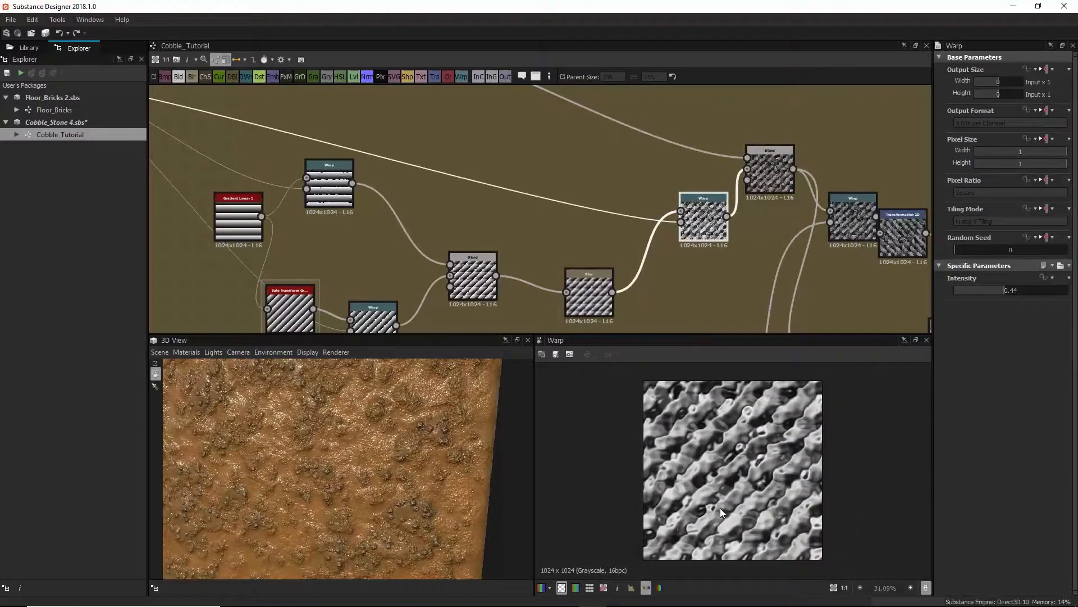
scroll(726, 487, down, 3)
scroll(396, 122, up, 4)
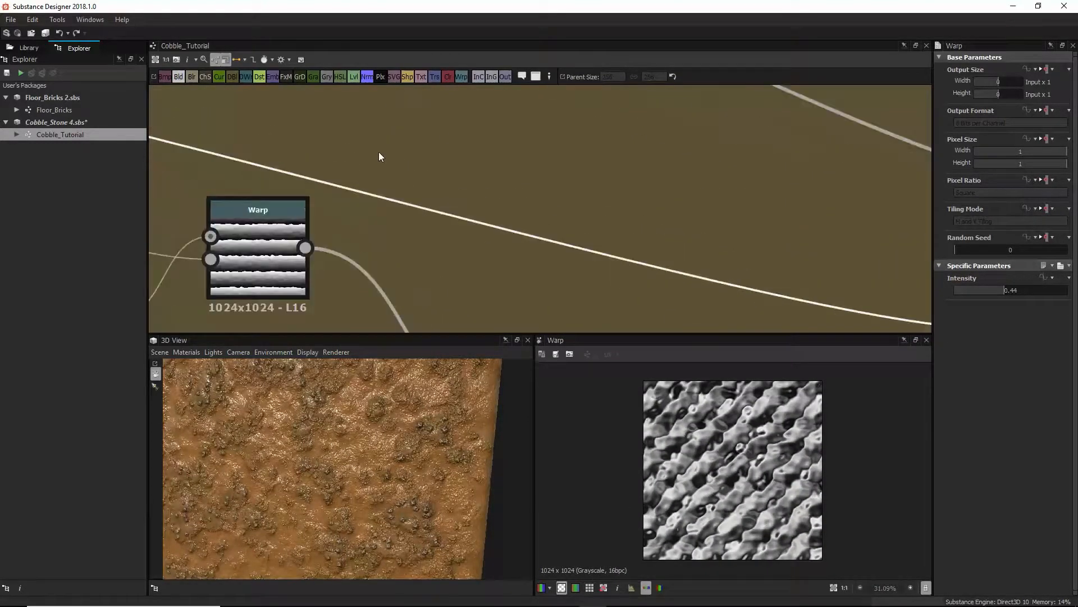
scroll(379, 152, down, 8)
middle_drag(373, 184, 435, 225)
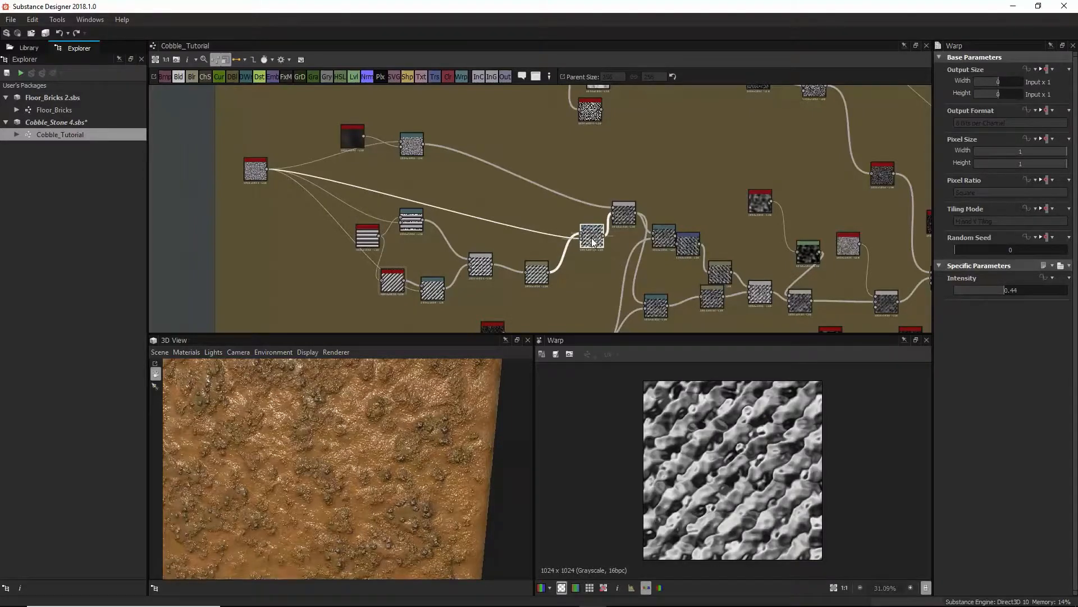
scroll(641, 255, up, 5)
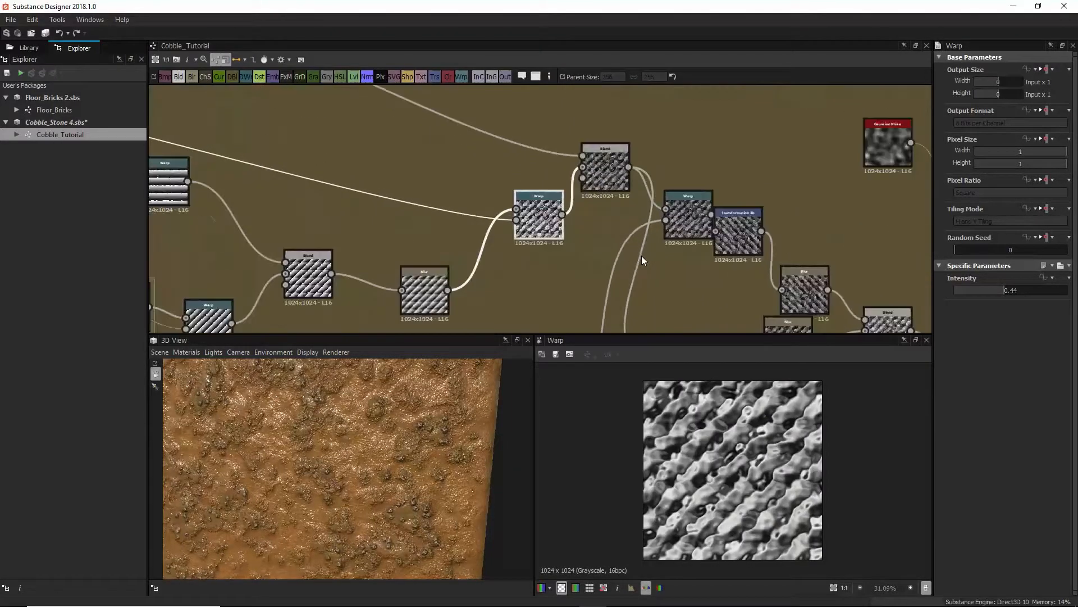
Compare the Multiply Blend with the warped Perlin Noise feeding it and set the Blend's opacity to 0.71
click(603, 170)
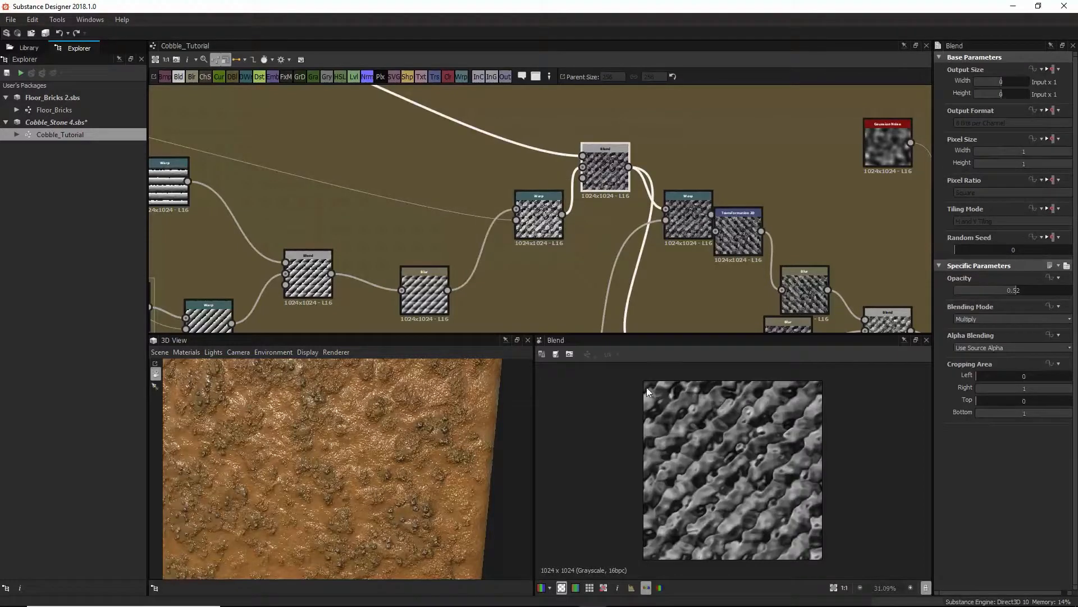
scroll(498, 168, down, 6)
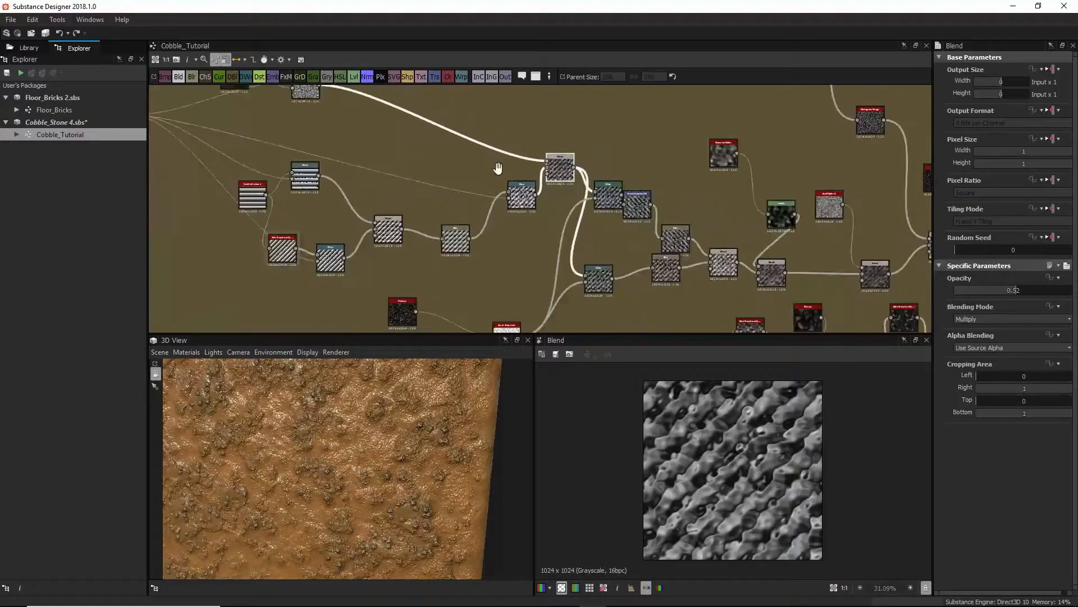
click(342, 193)
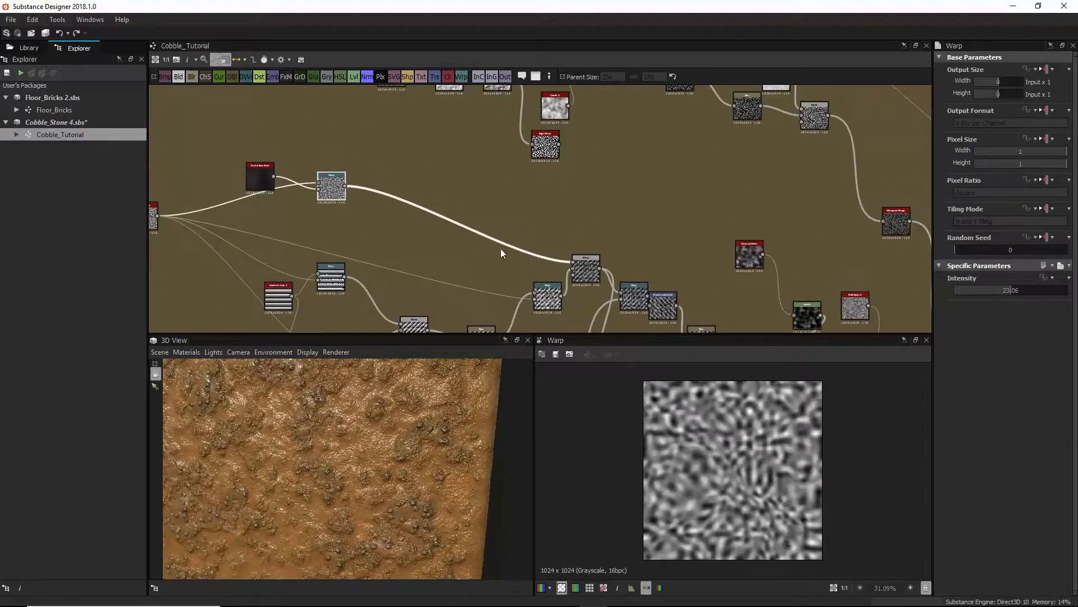
click(573, 259)
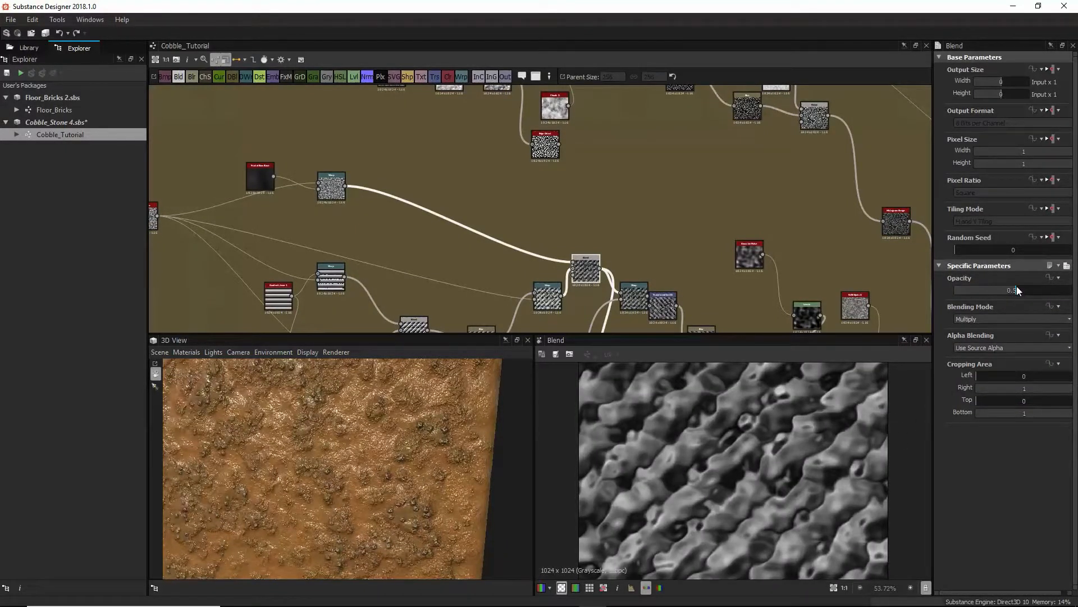
mouse_move(1017, 290)
mouse_down()
mouse_move(1052, 290)
mouse_move(1026, 290)
mouse_move(1038, 290)
mouse_up()
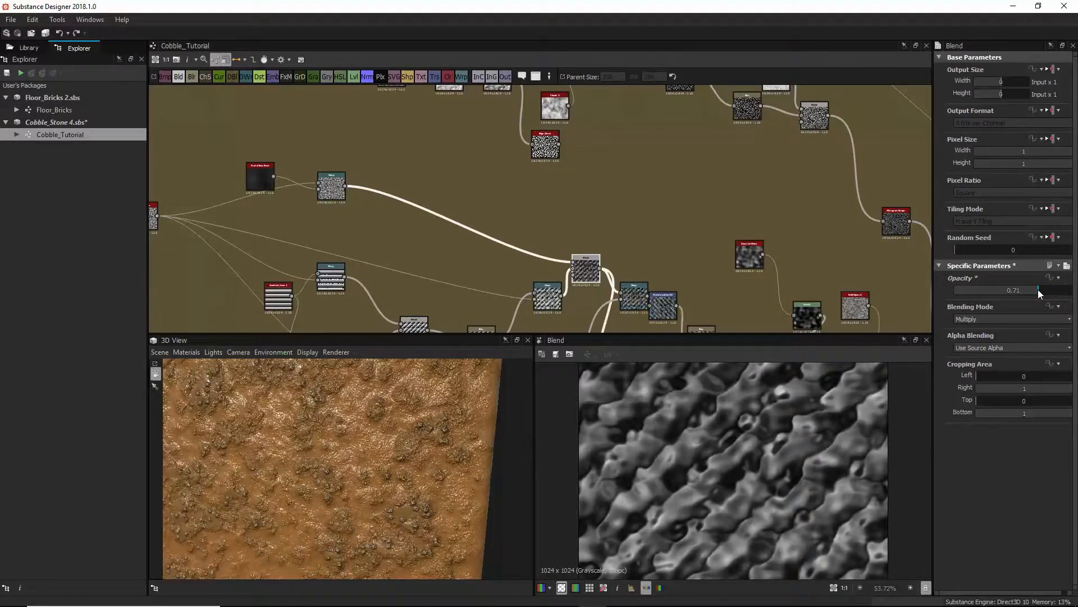
Compare the Multiply Blend with the Warp feeding it in an enlarged 2D preview
scroll(592, 274, down, 3)
scroll(592, 271, up, 3)
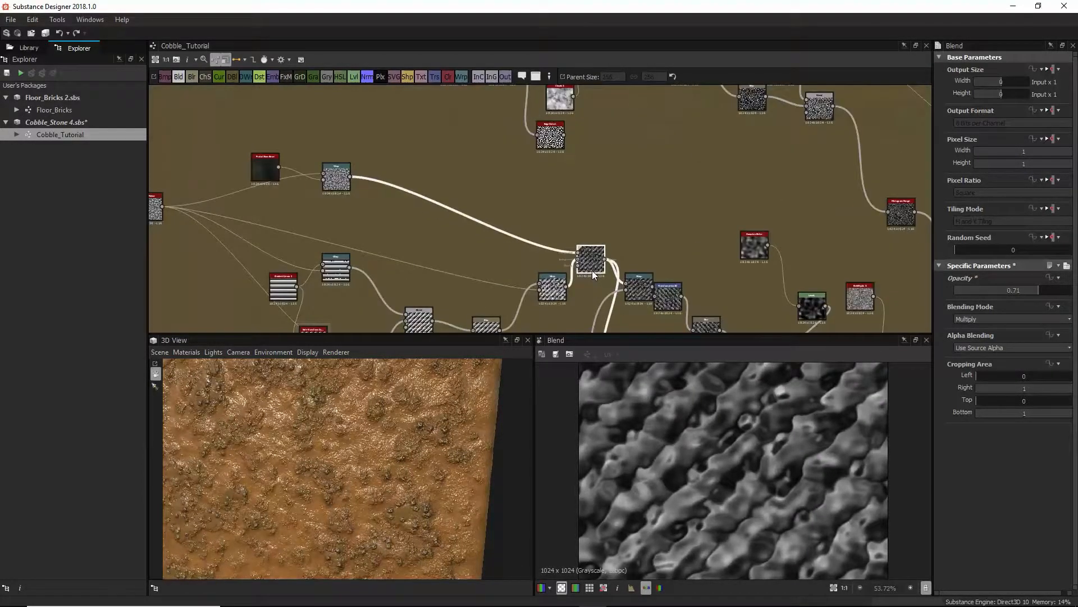
double_click(554, 289)
double_click(591, 259)
scroll(725, 451, up, 1)
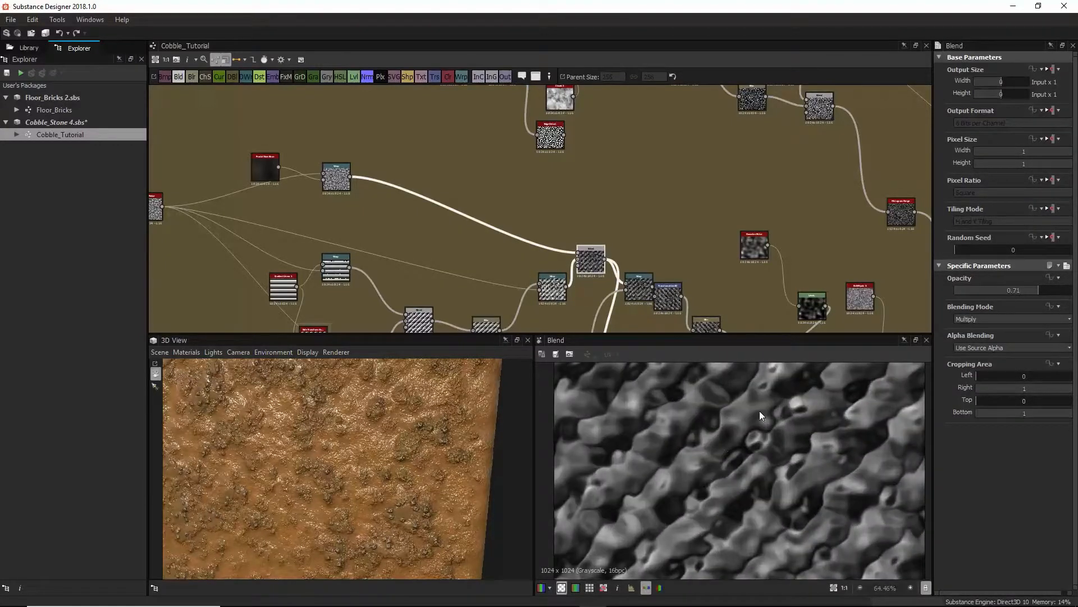
scroll(587, 234, down, 2)
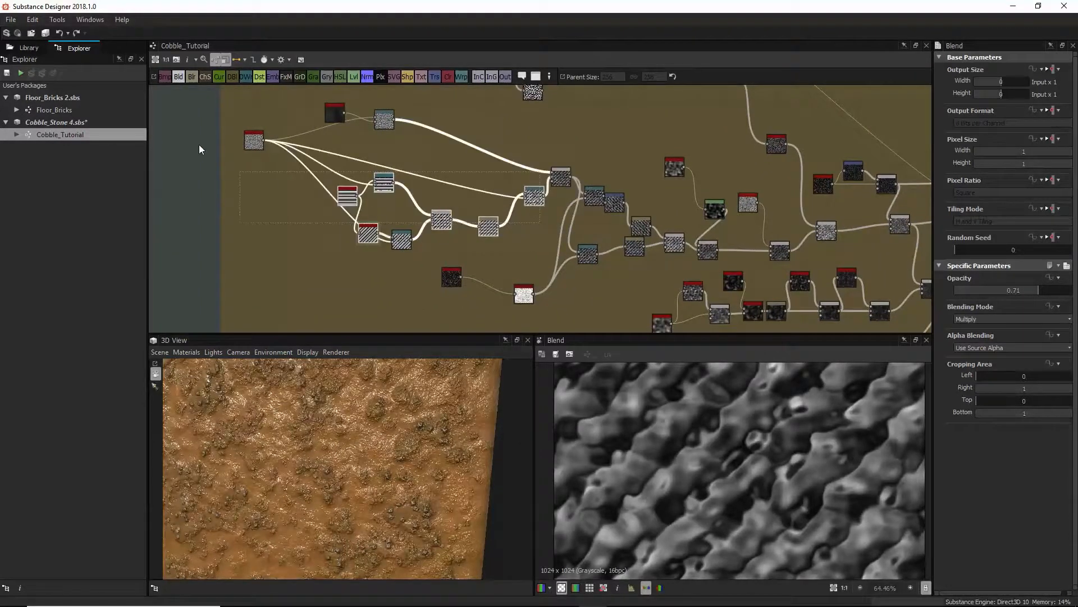
Move the gradient and noise nodes up to the Multiply Blend as a group, and reposition the source noise inside the frame and the Blend beside its Warp
click(373, 138)
mouse_move(558, 180)
mouse_down()
mouse_move(479, 167)
mouse_move(527, 167)
mouse_move(556, 183)
mouse_up()
drag(555, 233, 256, 110)
drag(556, 181, 512, 153)
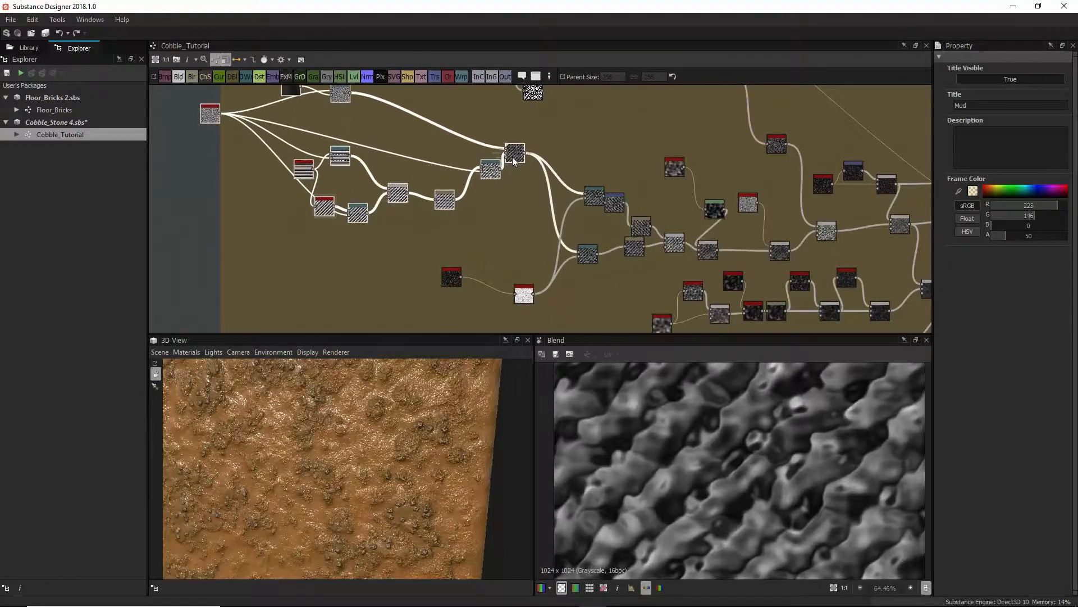
click(506, 159)
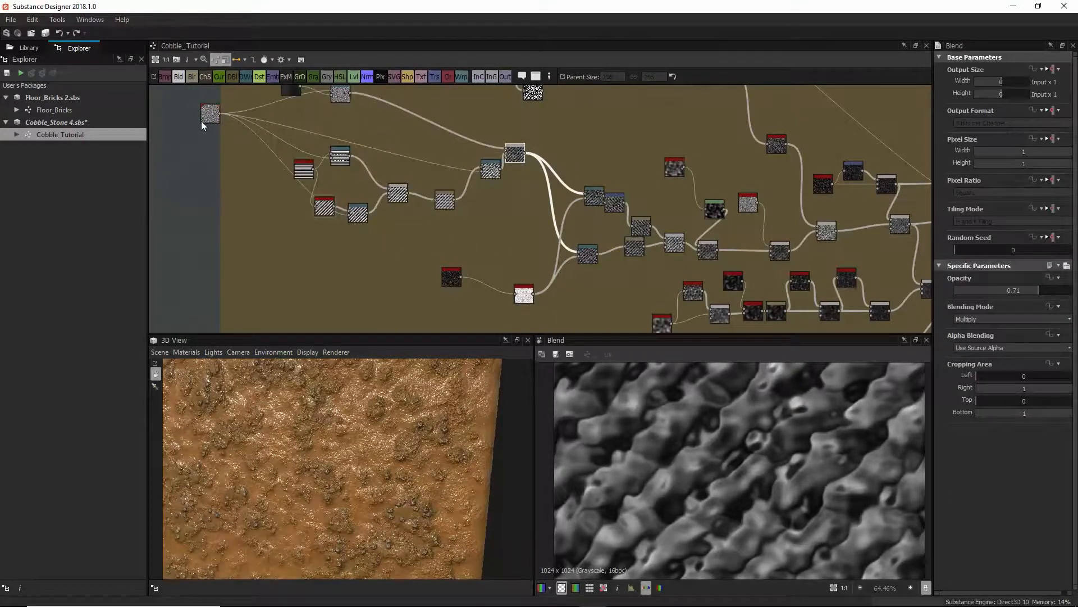
drag(202, 119, 253, 108)
drag(505, 157, 526, 170)
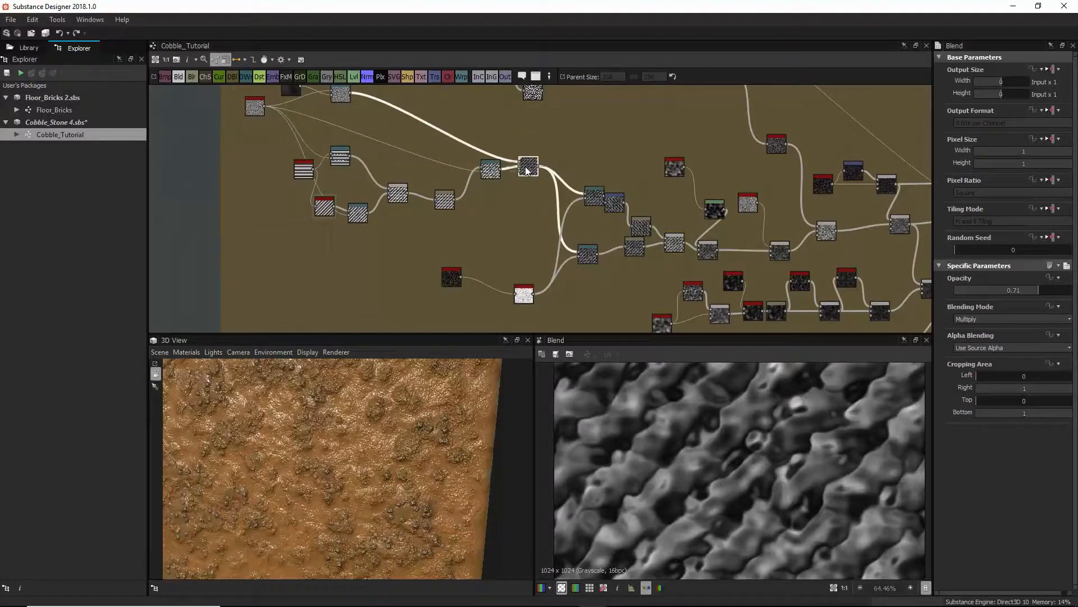
Display the Plasma and its Invert Grayscale, then move the lower Warp slightly away from the upper one and display it
mouse_move(544, 282)
middle_down()
mouse_move(551, 224)
mouse_move(535, 283)
middle_up()
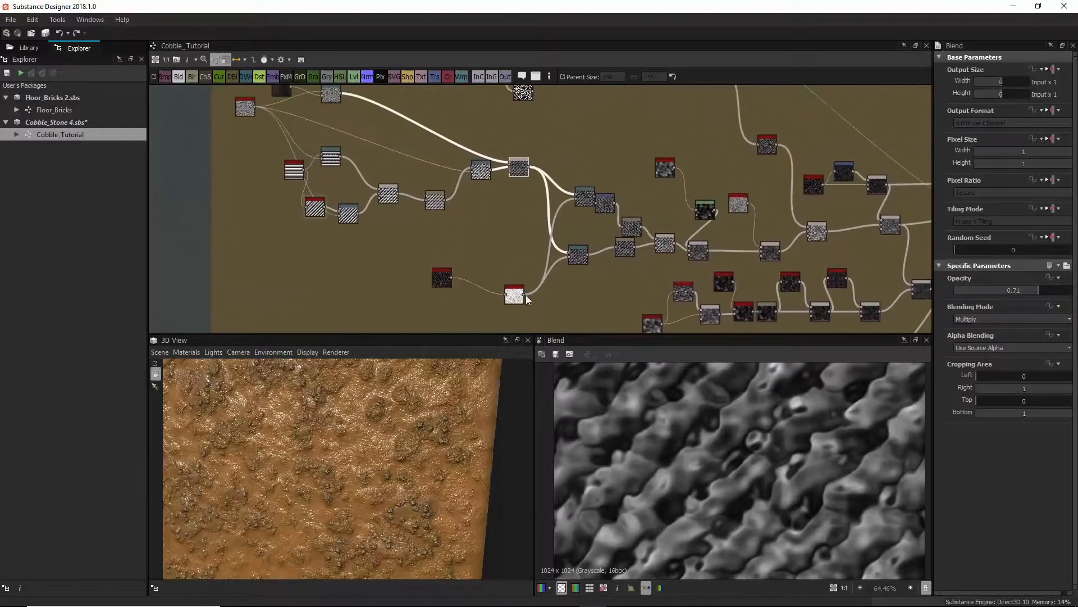
click(443, 277)
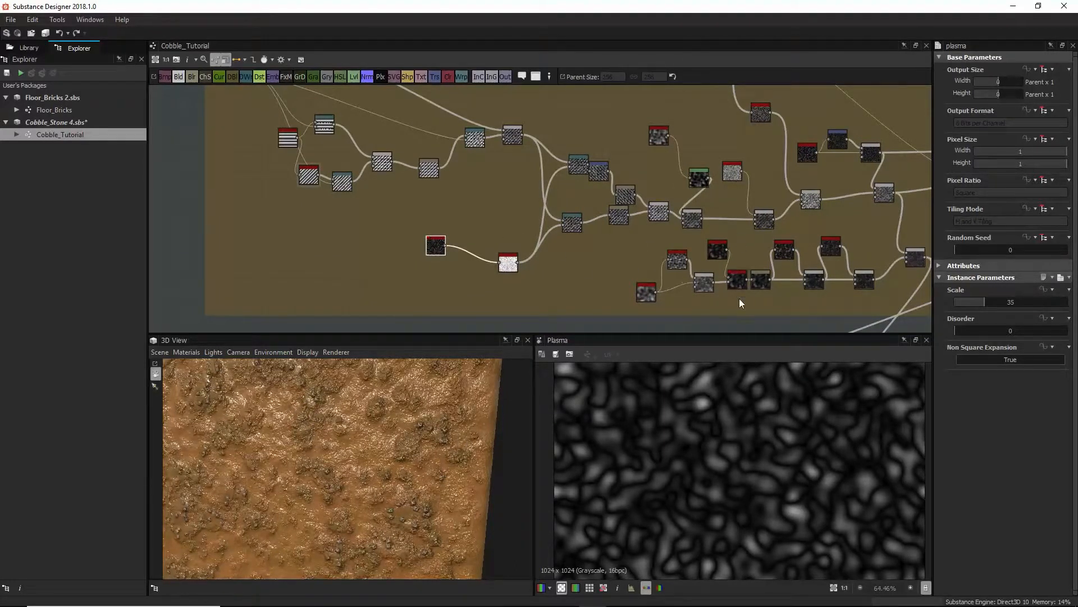
scroll(693, 458, down, 3)
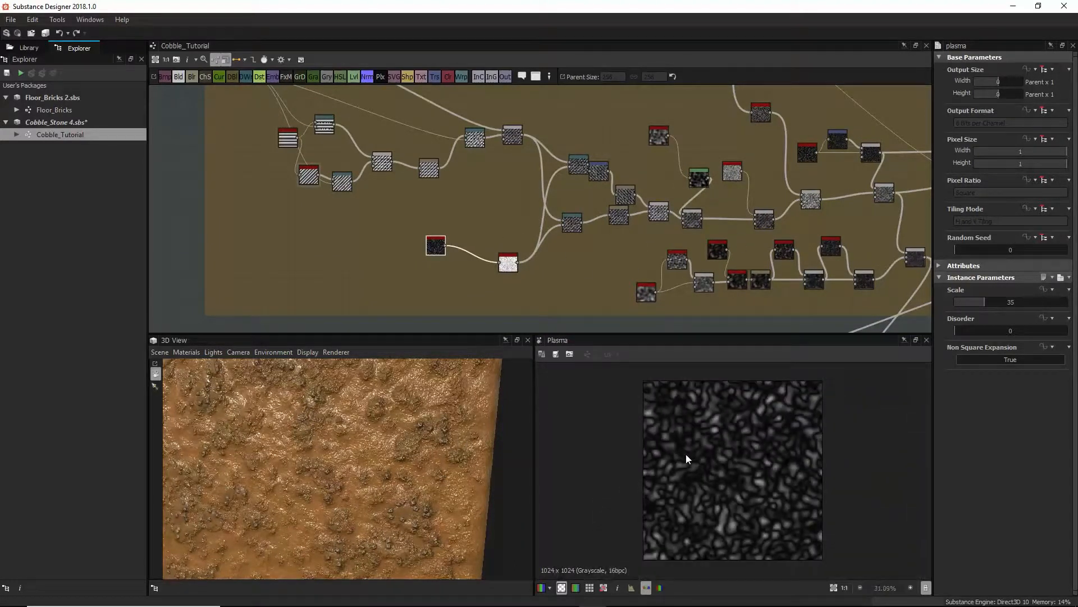
double_click(509, 262)
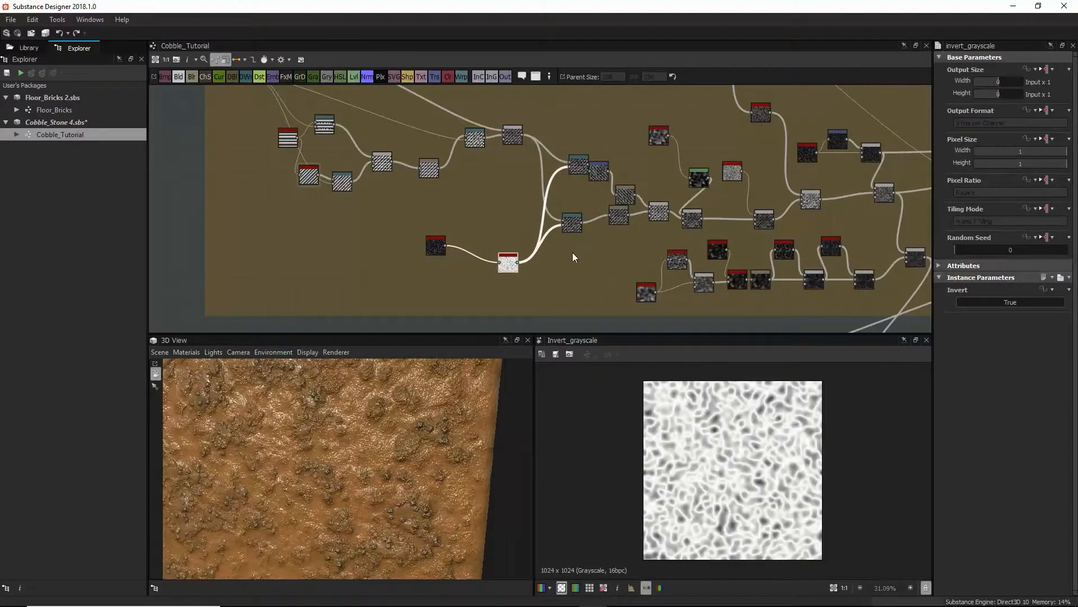
drag(577, 222, 585, 235)
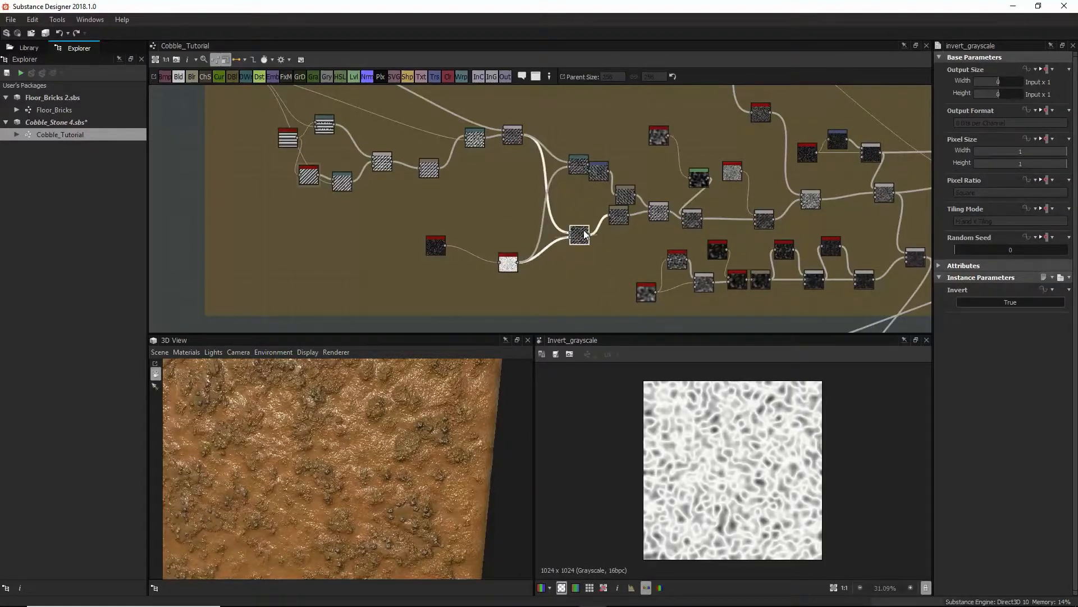
double_click(585, 235)
Review how the inverted Plasma distorts the Multiply Blend by displaying the Plasma, the Invert Grayscale and the upper Warp
click(419, 247)
click(436, 248)
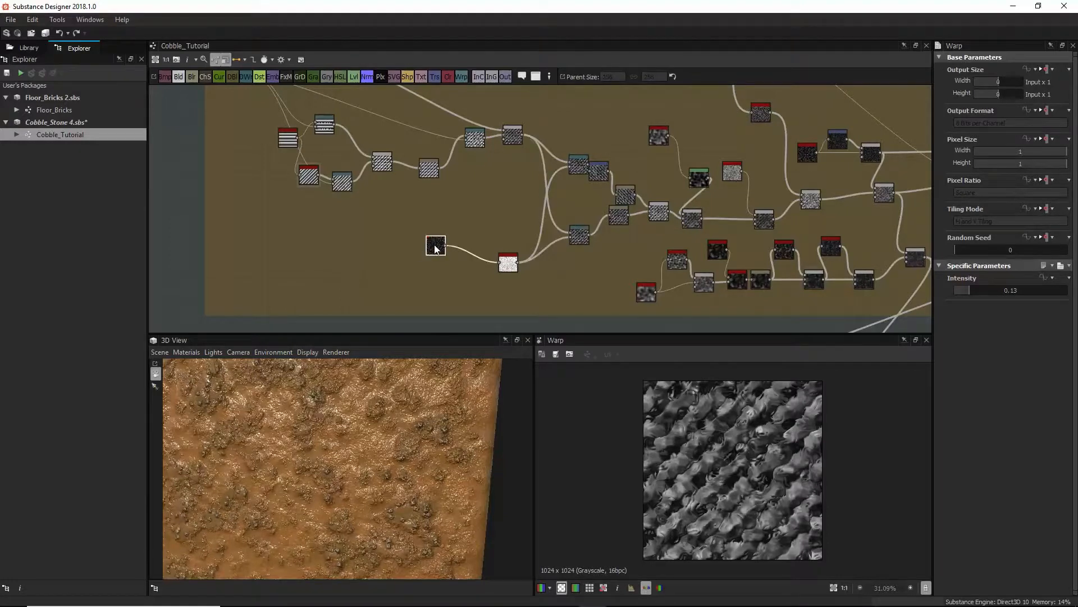
double_click(436, 248)
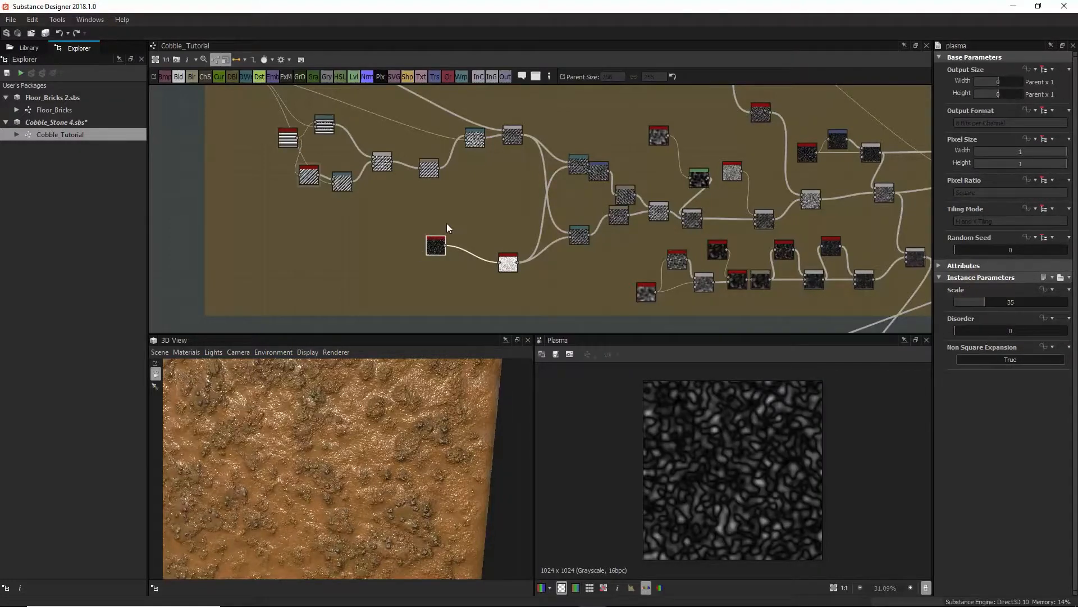
double_click(508, 262)
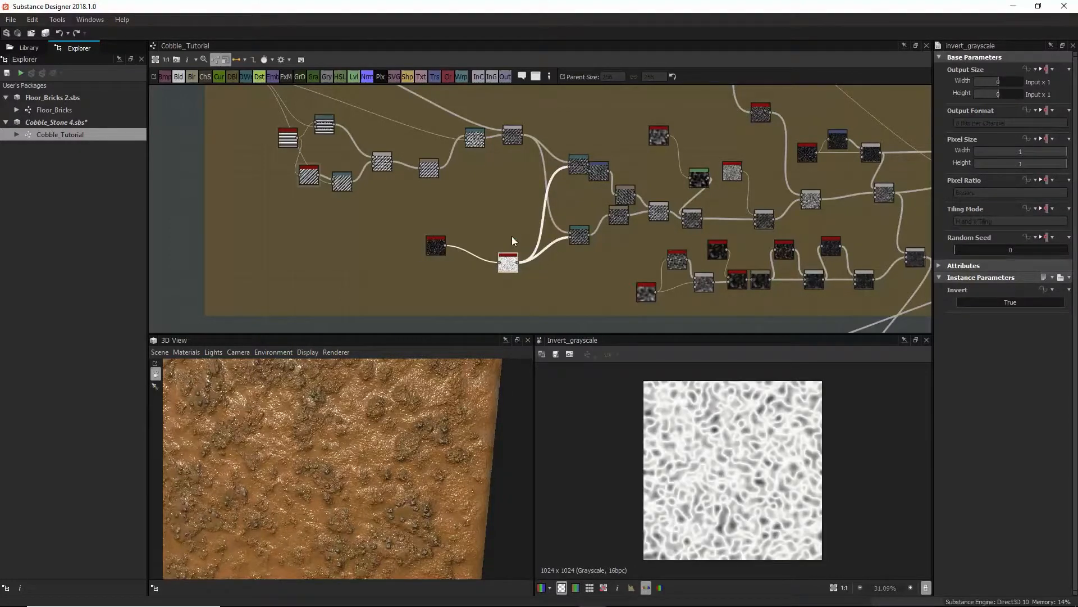
double_click(579, 165)
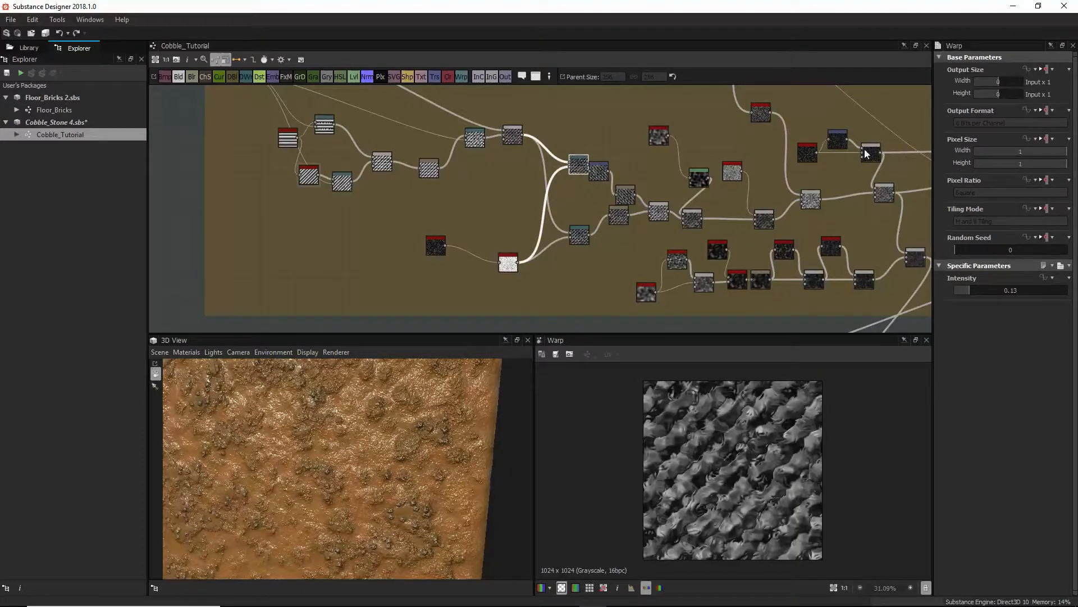
double_click(512, 135)
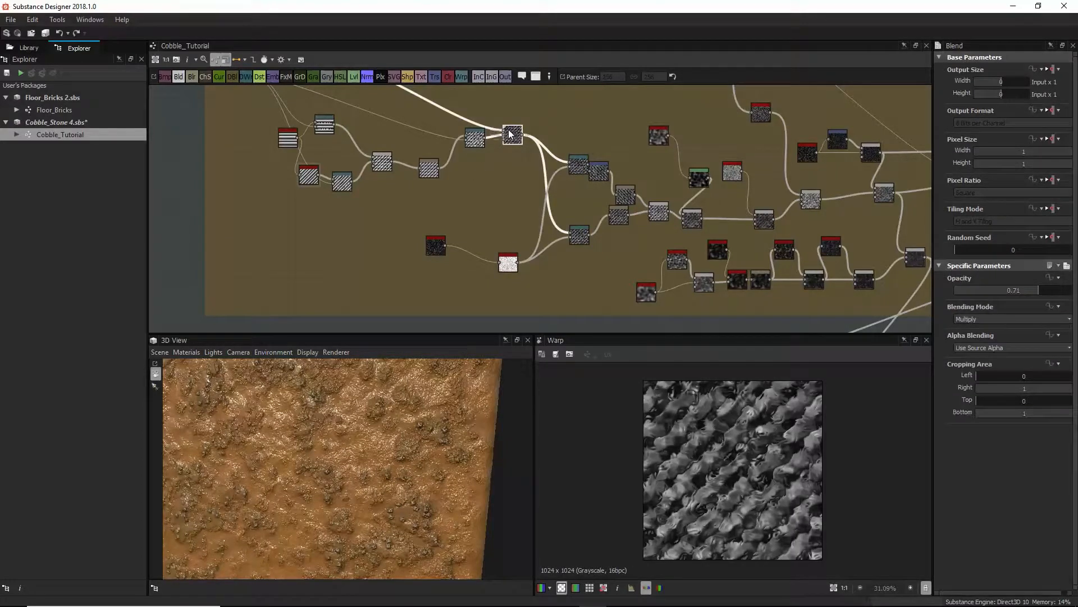
double_click(571, 164)
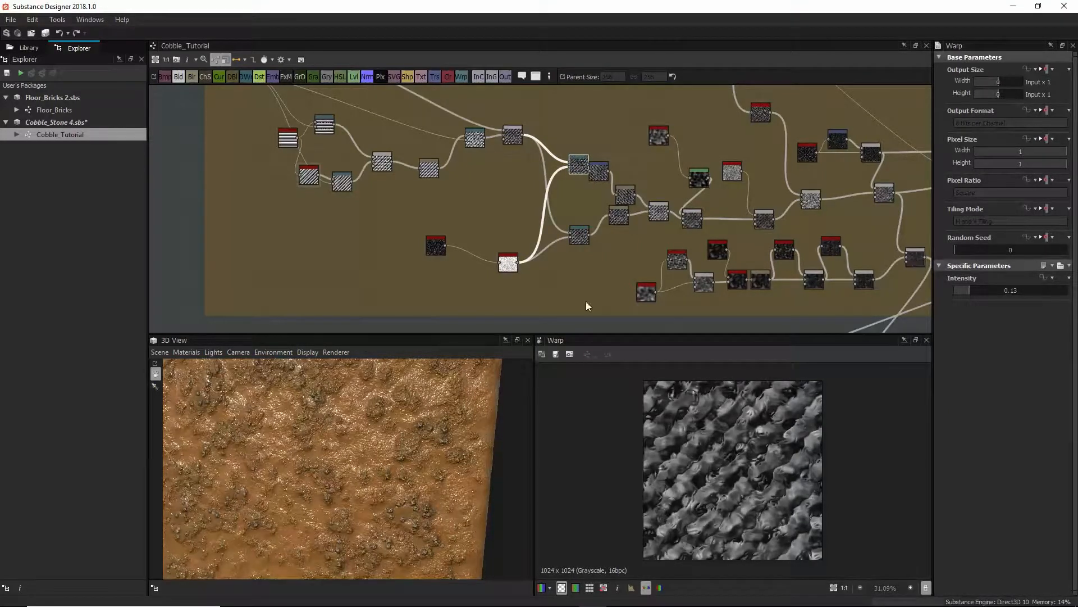
Compare the intensity of the two Warps after the Multiply Blend and move the upper Warp further away from the lower one
mouse_move(581, 164)
mouse_down()
mouse_move(556, 158)
mouse_move(570, 155)
mouse_up()
double_click(578, 233)
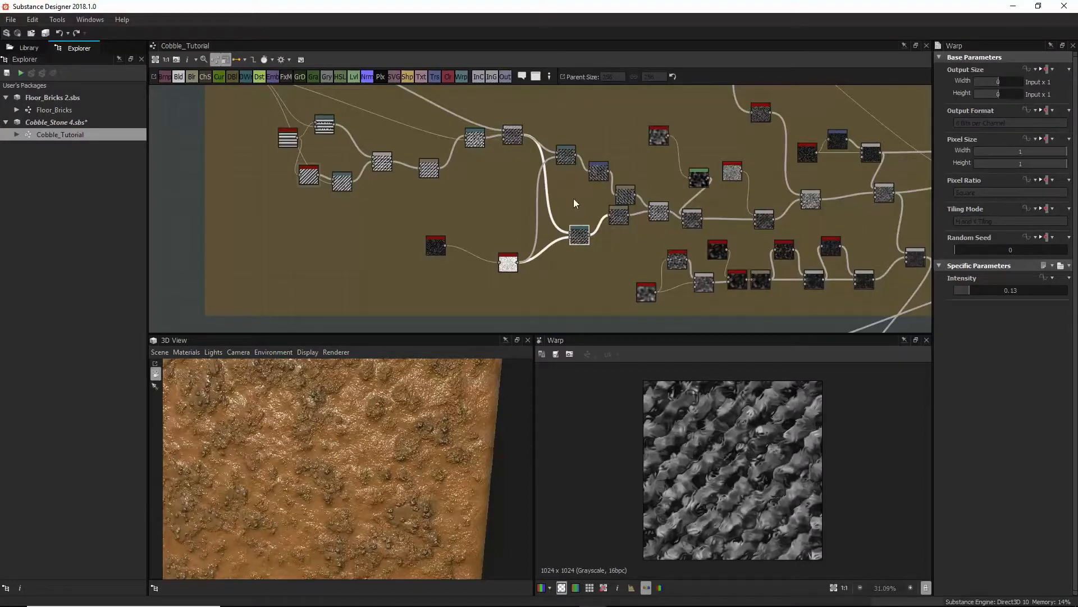
click(567, 151)
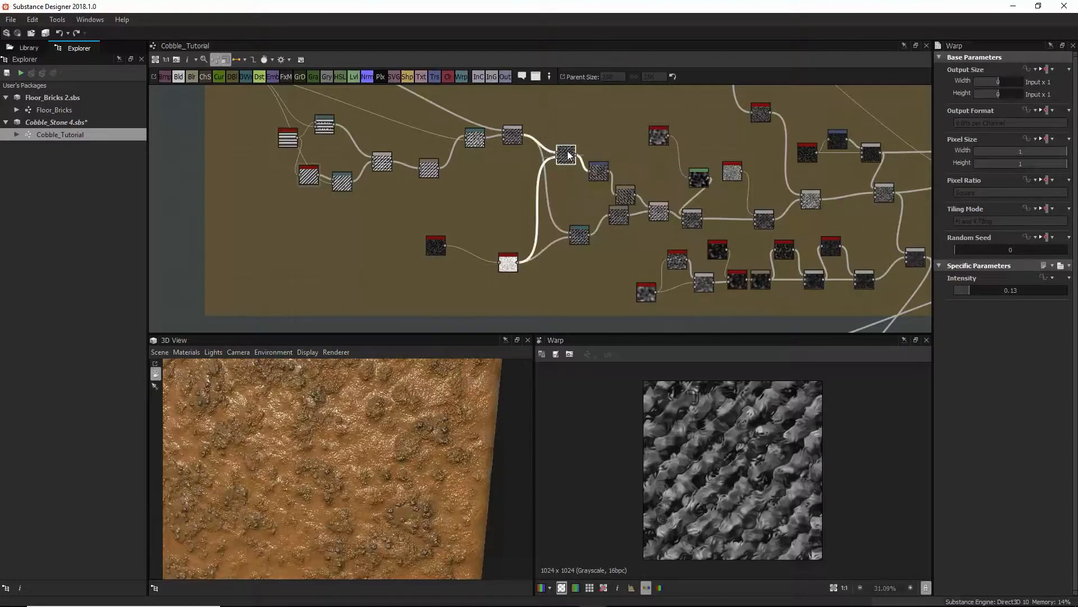
click(582, 236)
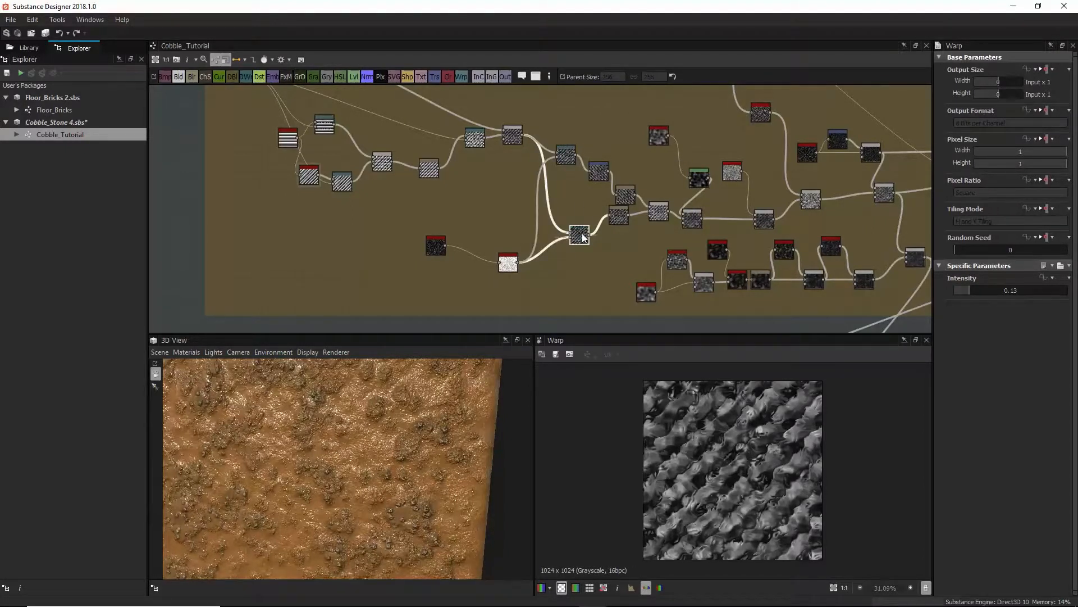
scroll(574, 201, up, 2)
scroll(574, 201, up, 2)
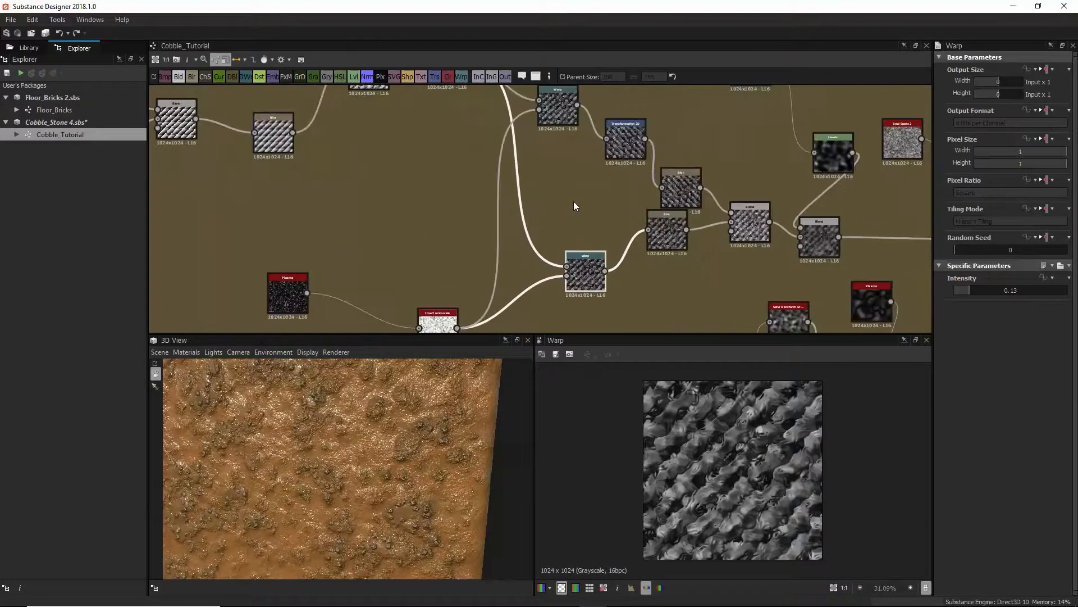
middle_drag(547, 211, 571, 272)
drag(568, 195, 582, 167)
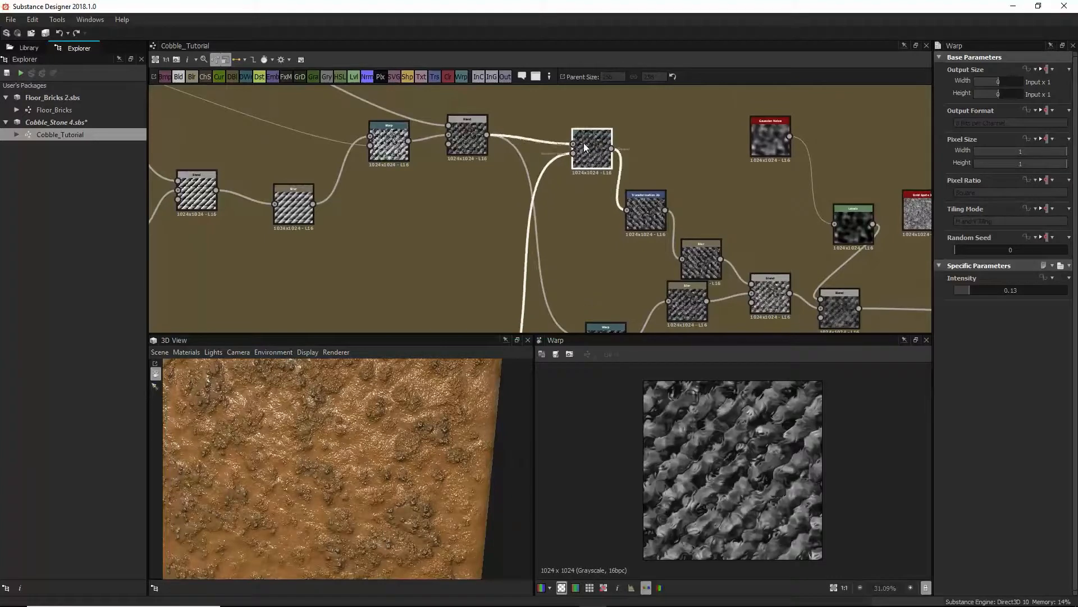
Trace the Multiply Blend into the upper Warp, then line the lower Blur up with the lower Warp and display it
mouse_move(472, 150)
mouse_down()
mouse_move(475, 113)
mouse_move(471, 150)
mouse_up()
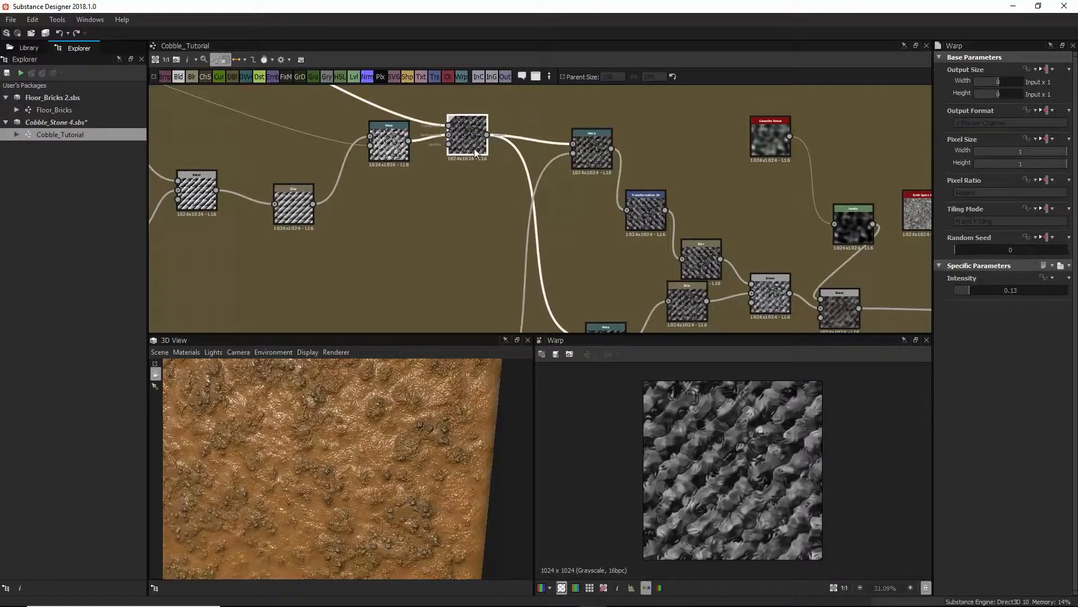
mouse_move(574, 248)
middle_down()
mouse_move(562, 160)
mouse_move(588, 237)
middle_up()
double_click(591, 254)
click(578, 130)
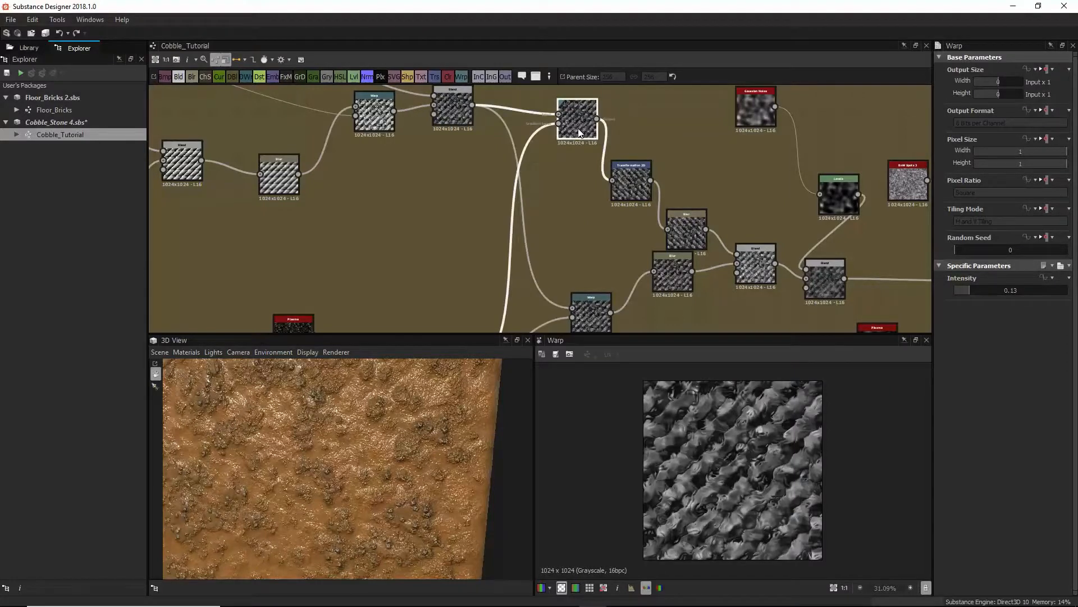
drag(669, 255, 671, 295)
middle_drag(738, 285, 724, 254)
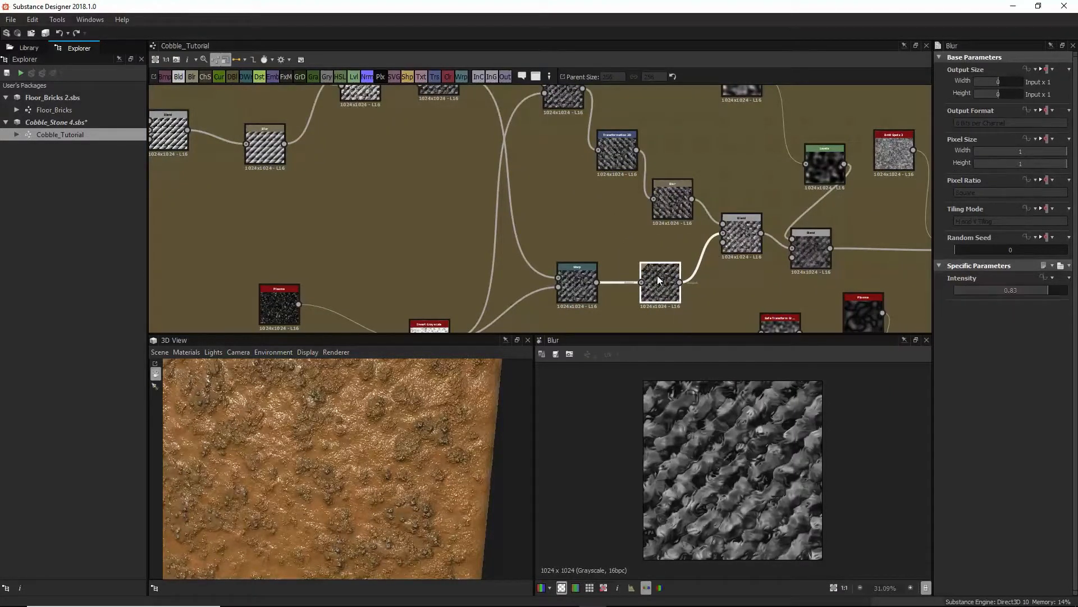
Set the lower Warp's intensity to 0.18 and move the upper Warp slightly down towards the Transformation 2D
click(578, 278)
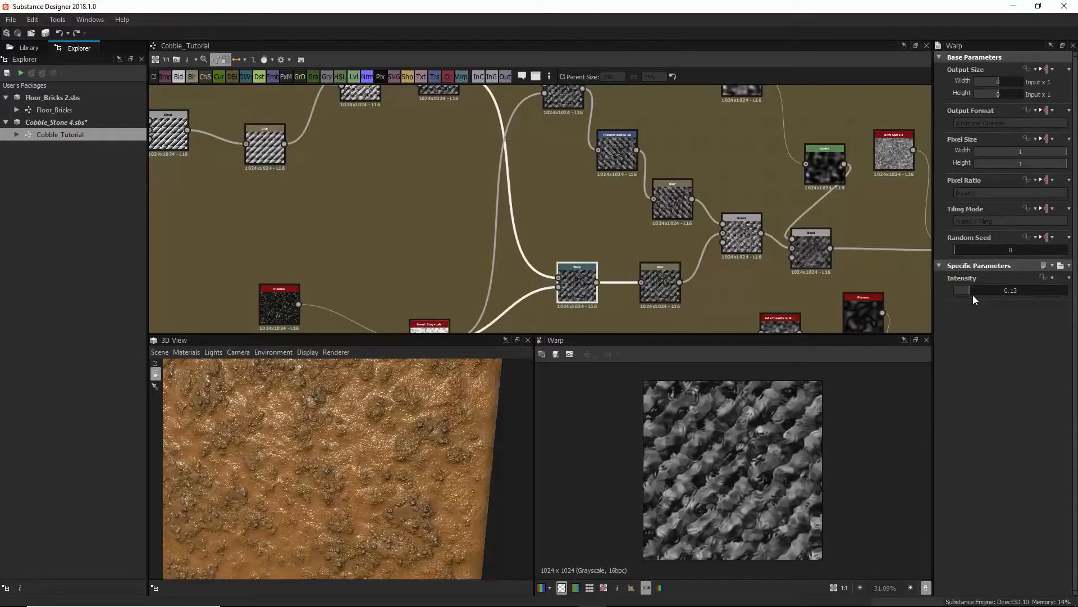
drag(968, 289, 975, 291)
middle_drag(579, 93, 579, 145)
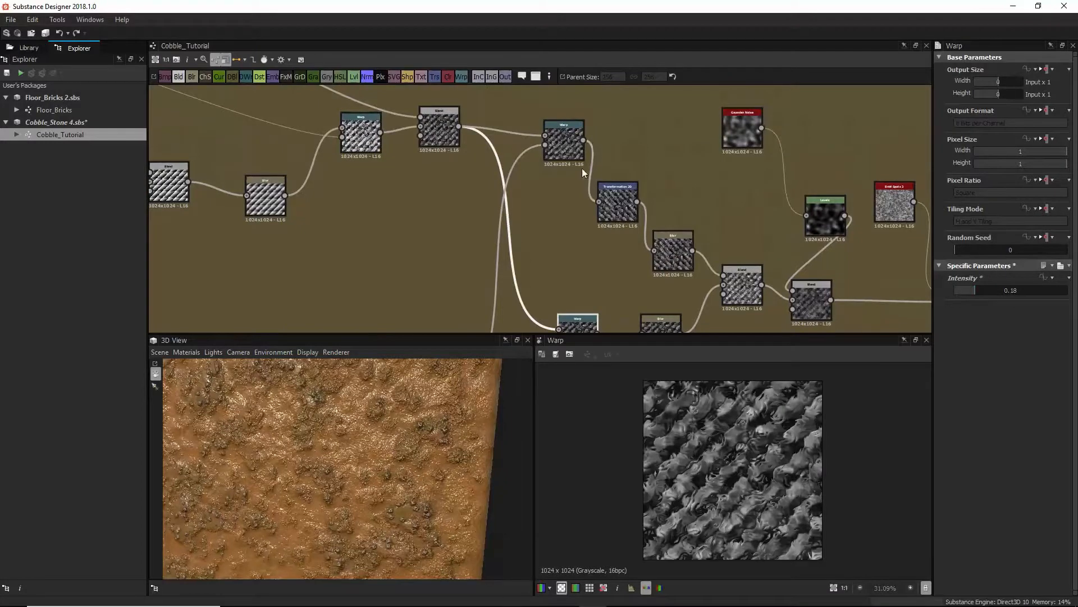
click(577, 145)
drag(571, 122, 572, 137)
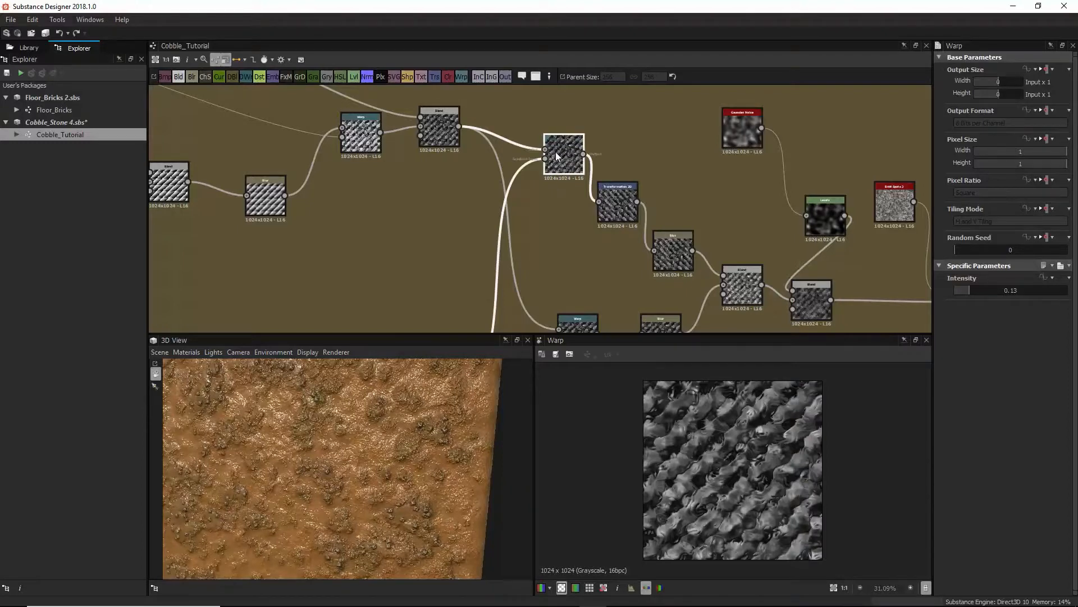
Move the Transformation 2D closer to the upper Warp and compare the previews of the two nodes
drag(613, 207, 605, 196)
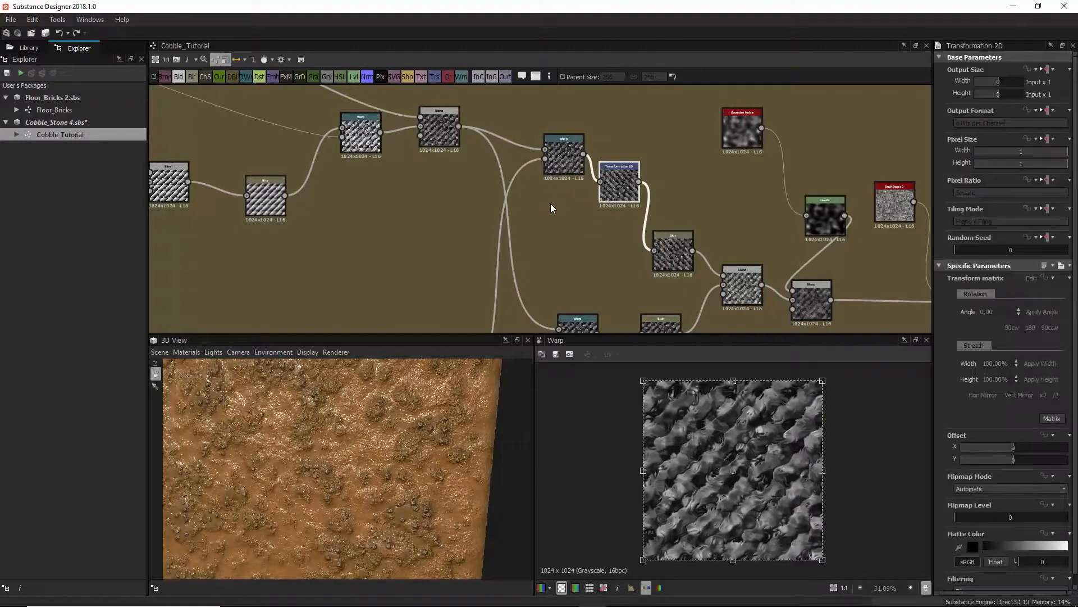
scroll(550, 203, up, 2)
scroll(550, 203, down, 3)
click(564, 181)
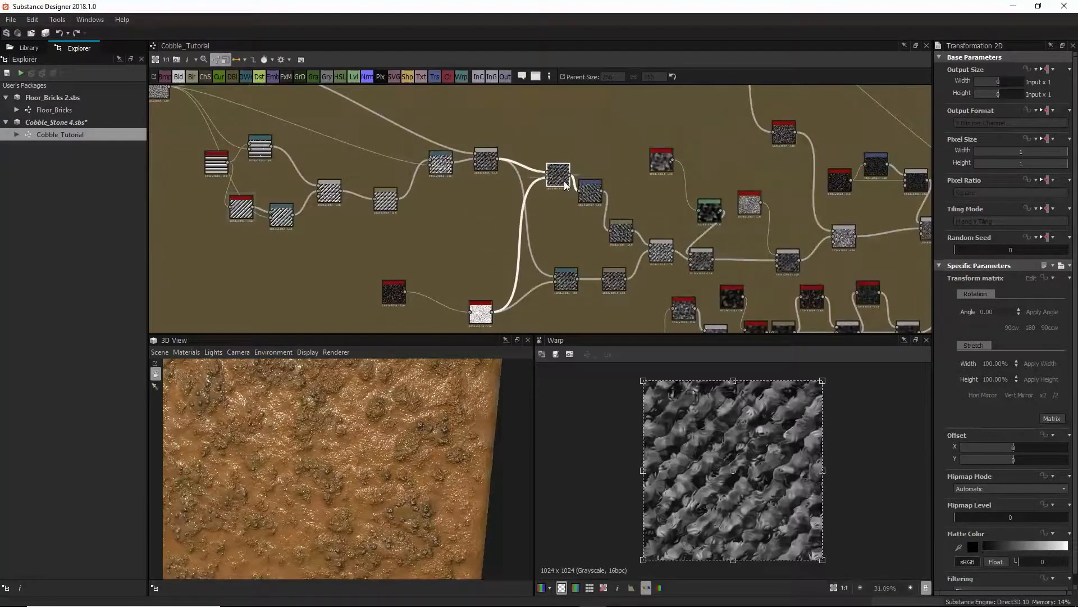
click(594, 192)
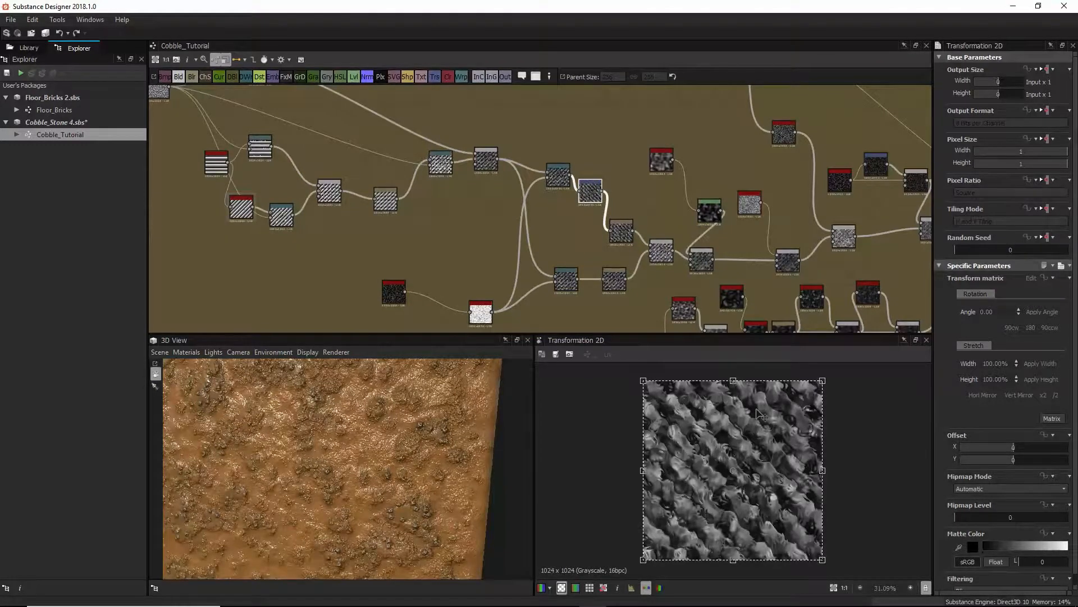
Preview the Transformation 2D tiled, try rotating its pattern slightly, and undo the rotation
key(space)
drag(883, 415, 857, 423)
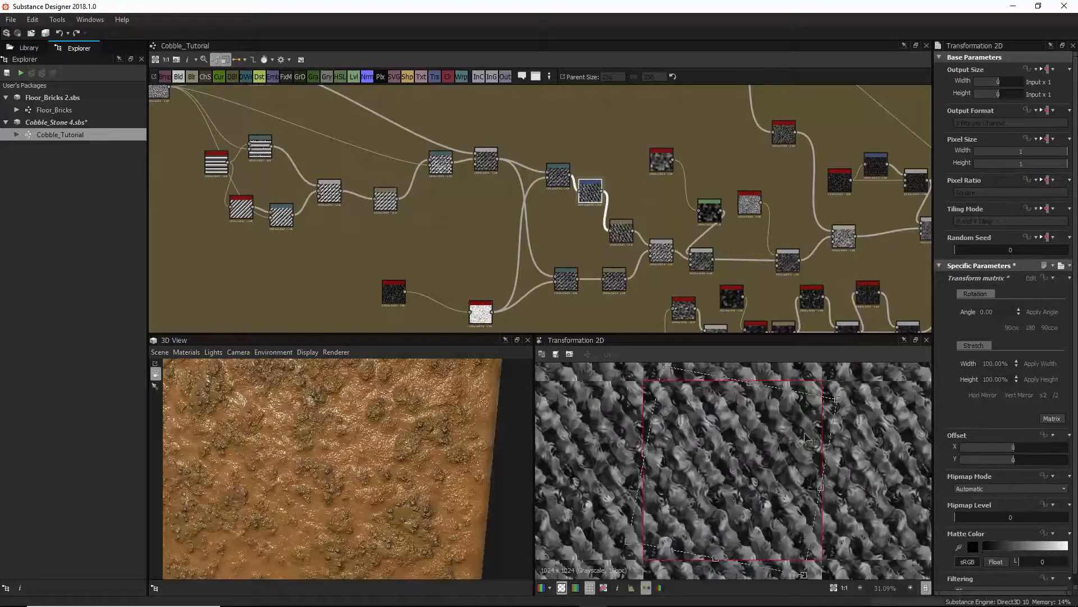
key(ctrl+z)
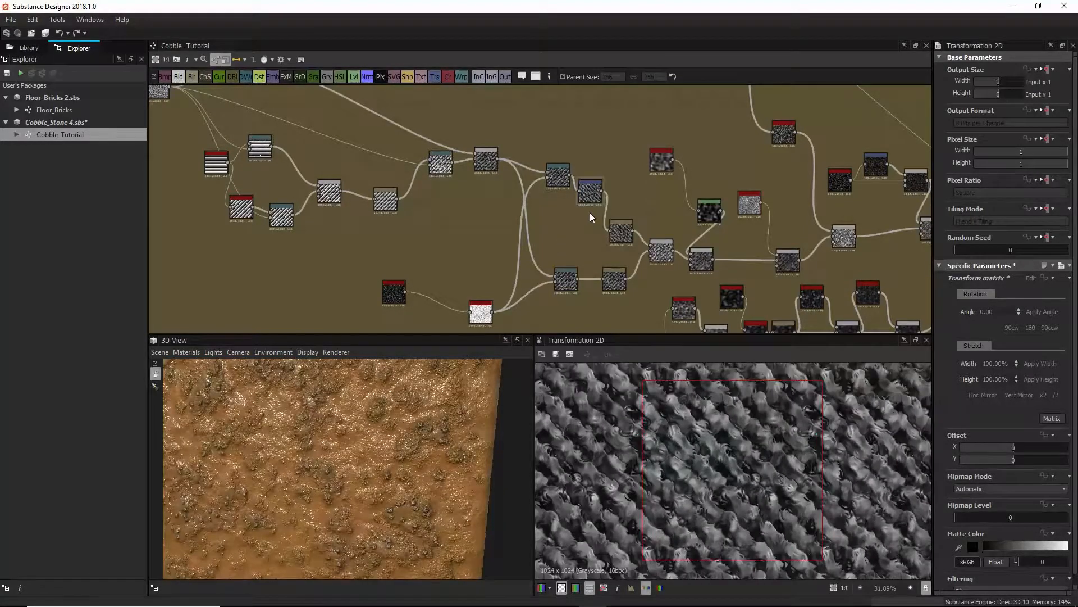
click(592, 193)
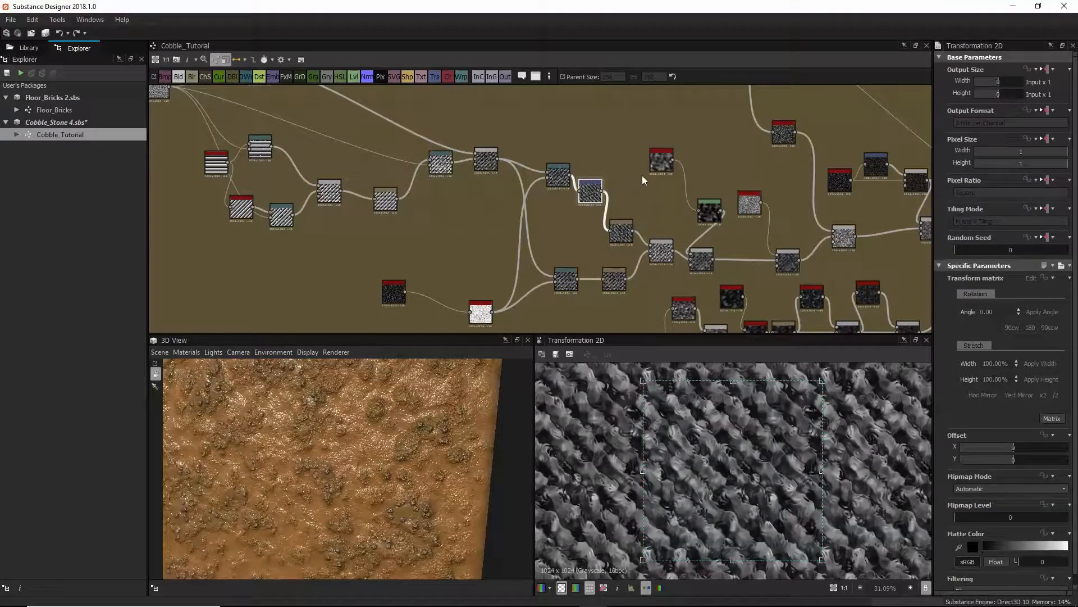
scroll(617, 251, up, 2)
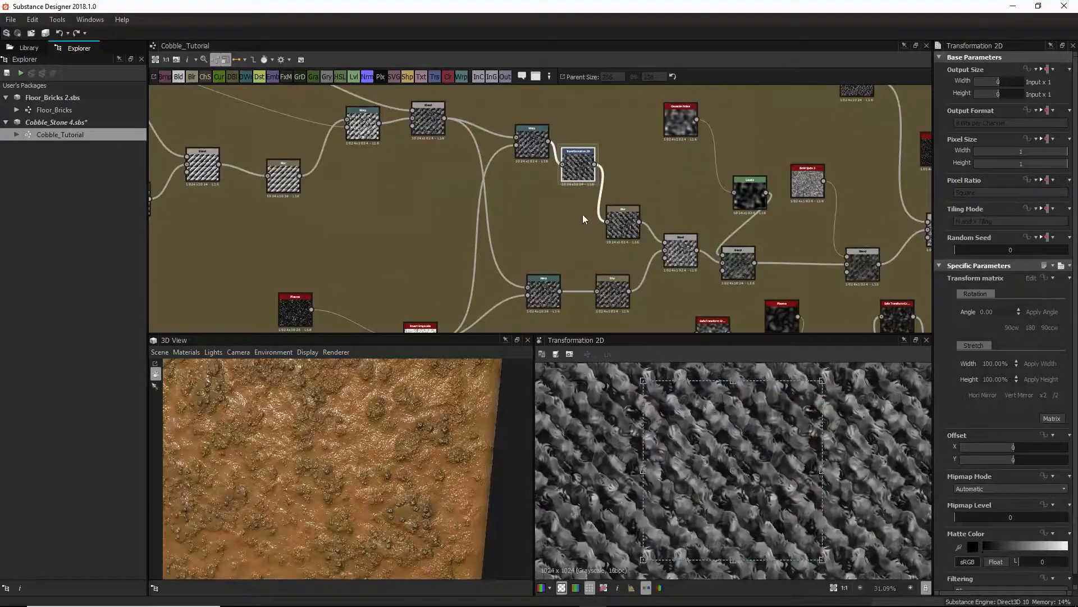
Compare the previews of the upper and lower Blur nodes feeding the Add (Linear Dodge) Blend
click(630, 218)
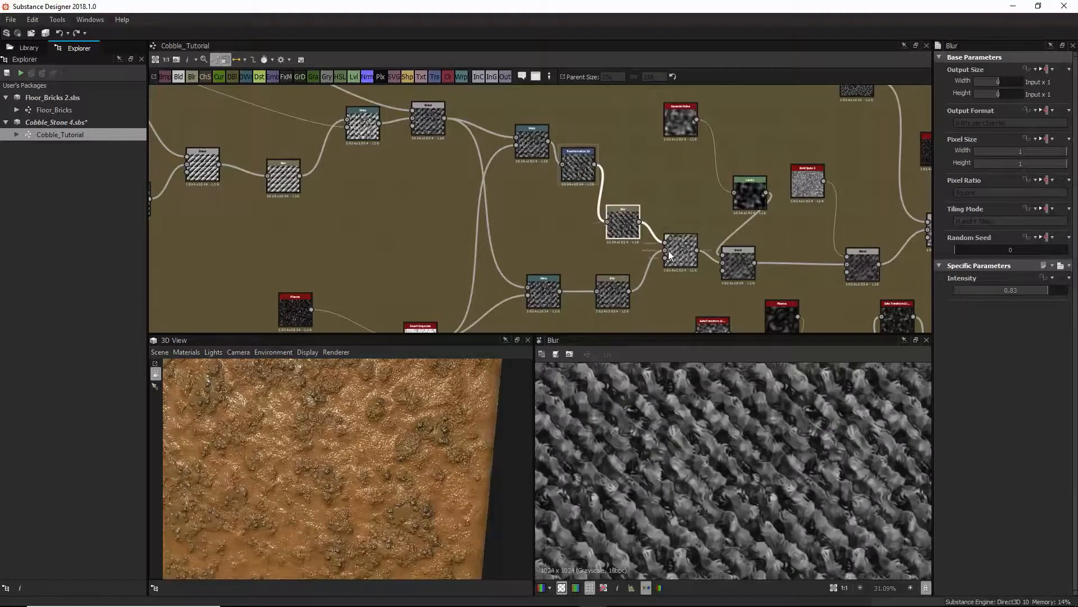
click(613, 289)
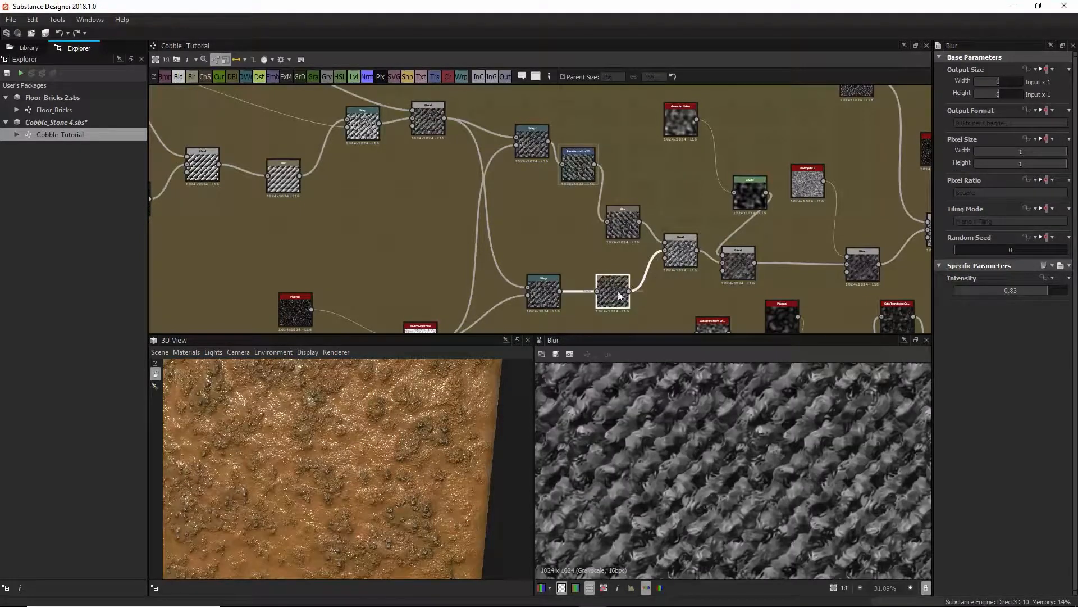
click(621, 224)
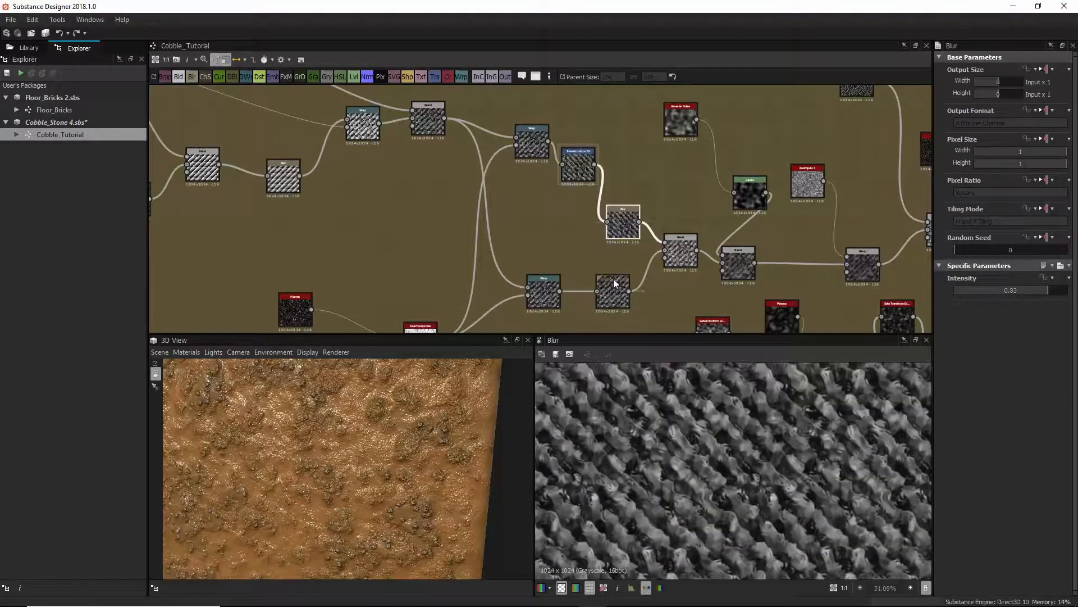
click(614, 290)
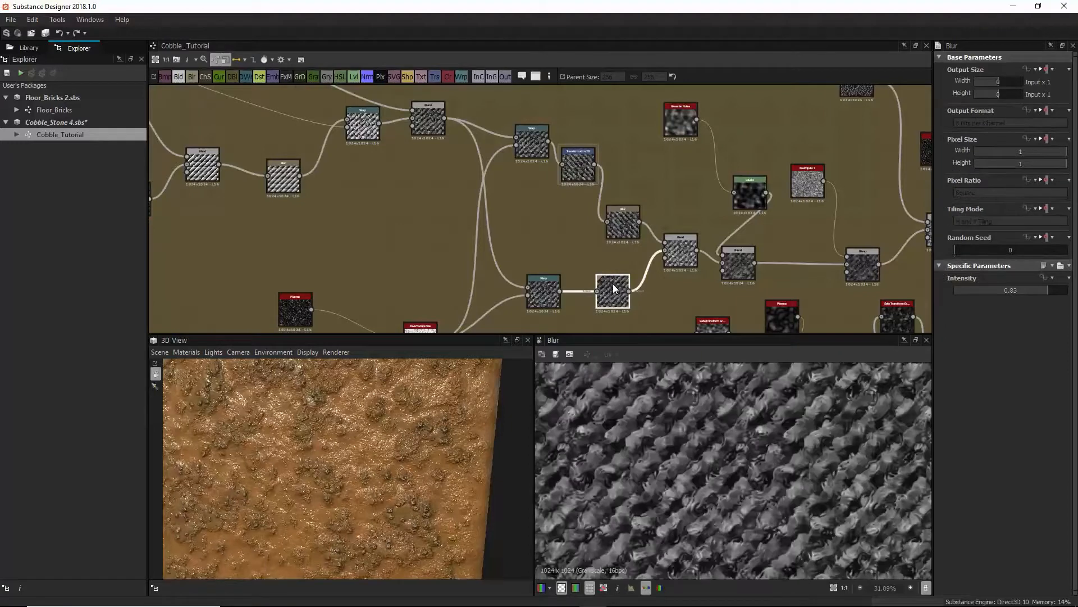
Set the Add (Linear Dodge) Blend's opacity to 0.4 and turn off tiling in its 2D preview
click(675, 256)
scroll(718, 496, down, 1)
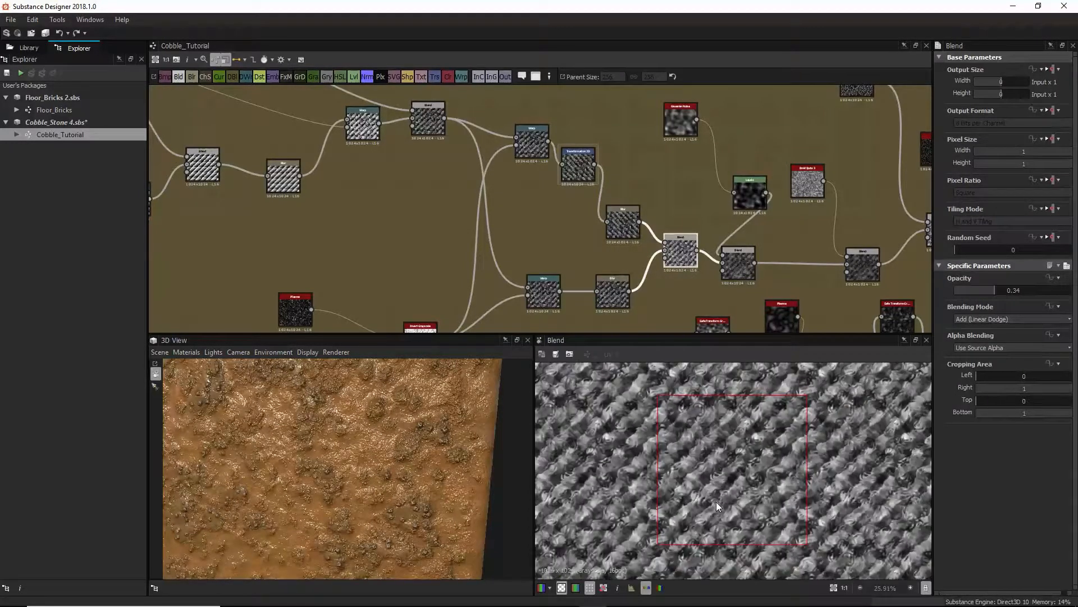
drag(993, 291, 1007, 292)
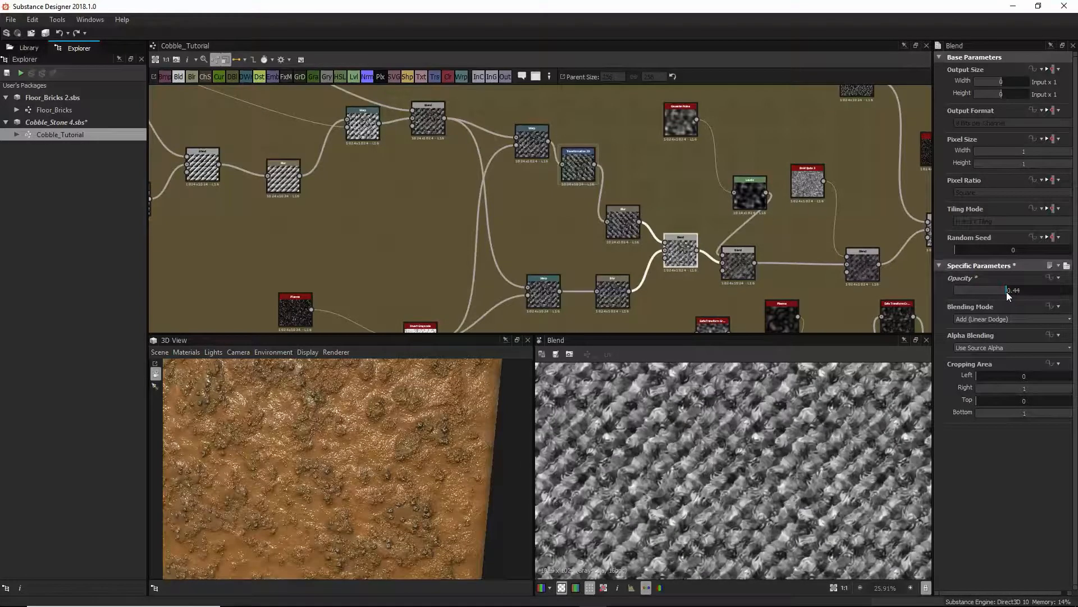
drag(1006, 292, 1002, 291)
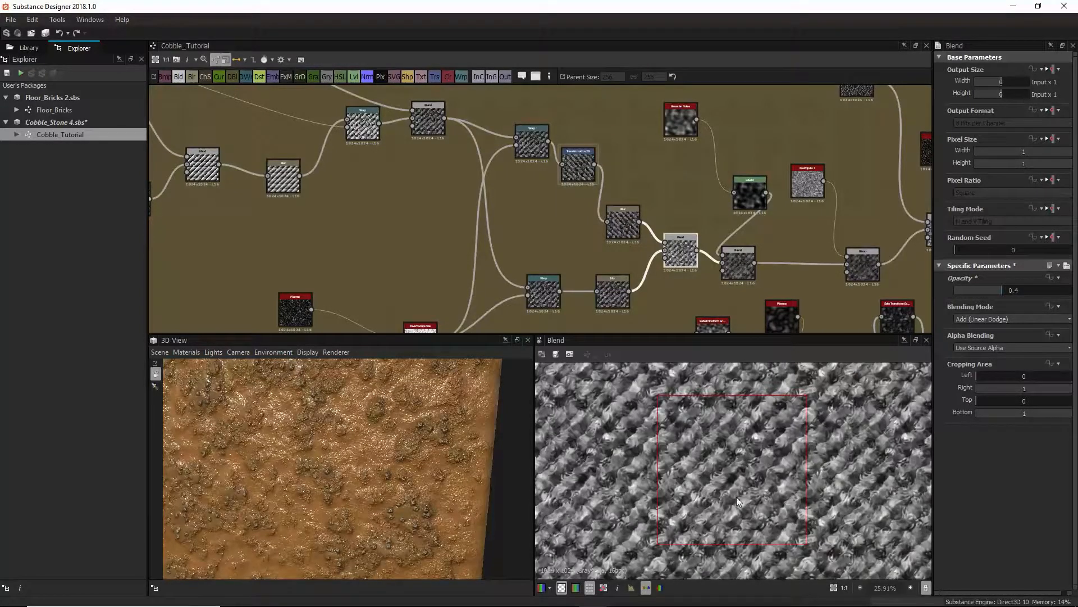
key(space)
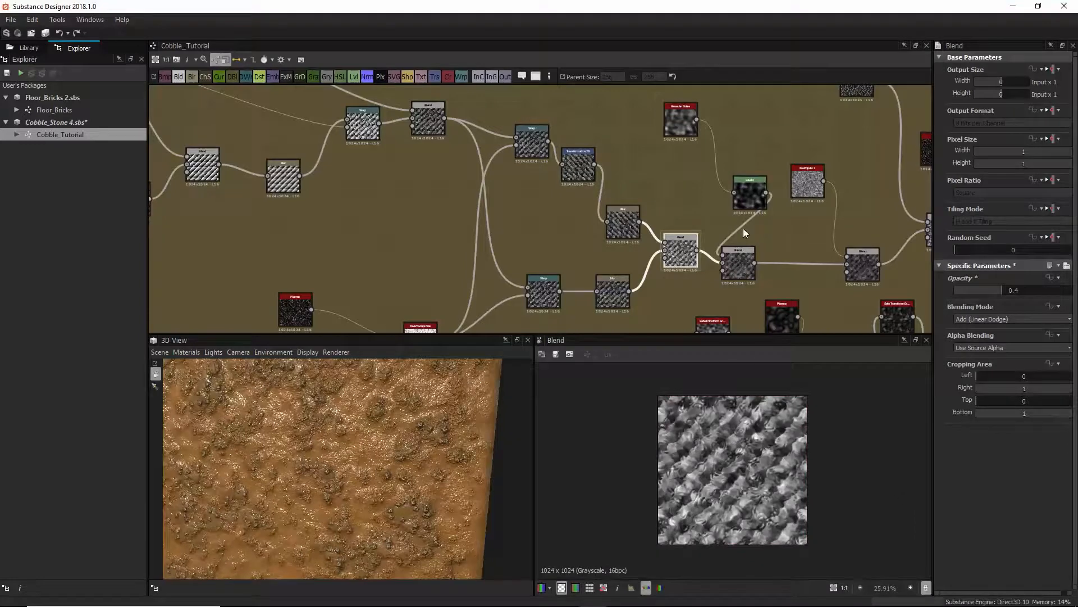
Preview the Gaussian Noise, move the Copy Blend further from the Linear Dodge Blend, and compare it with its Levels input
click(669, 122)
middle_drag(770, 252, 706, 179)
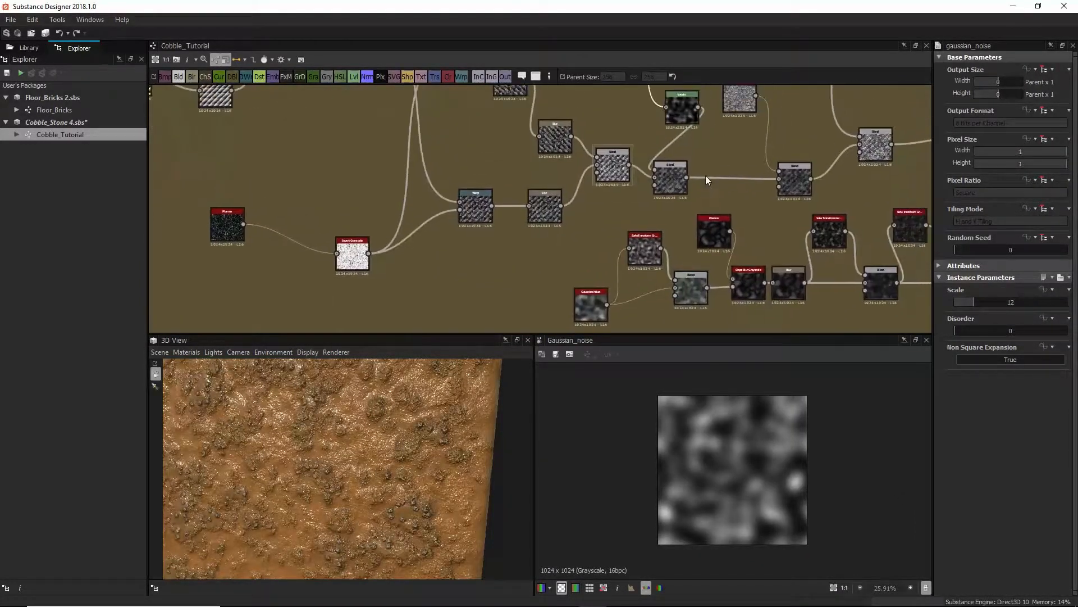
drag(678, 176, 711, 180)
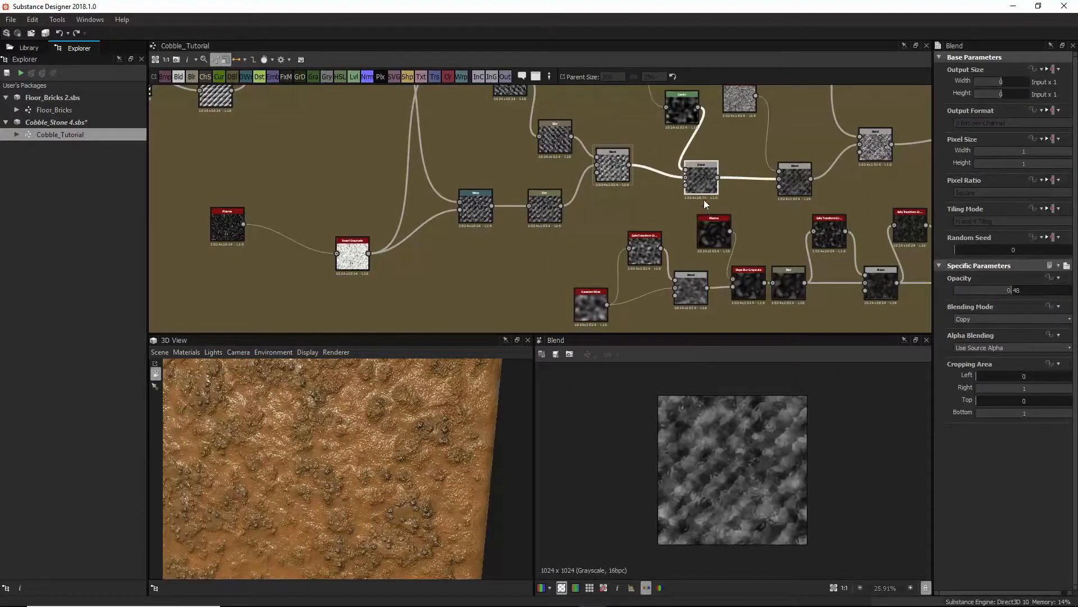
click(683, 109)
click(701, 179)
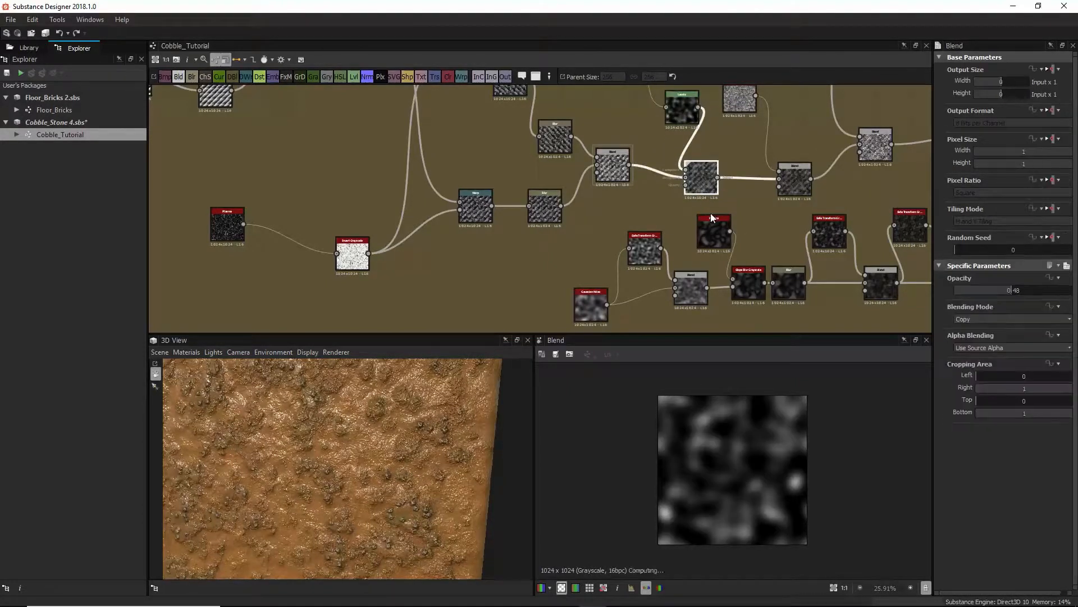
Set the Copy Blend's opacity to 0.59 and inspect the mud surface in the 3D view
scroll(750, 437, up, 5)
scroll(763, 452, down, 4)
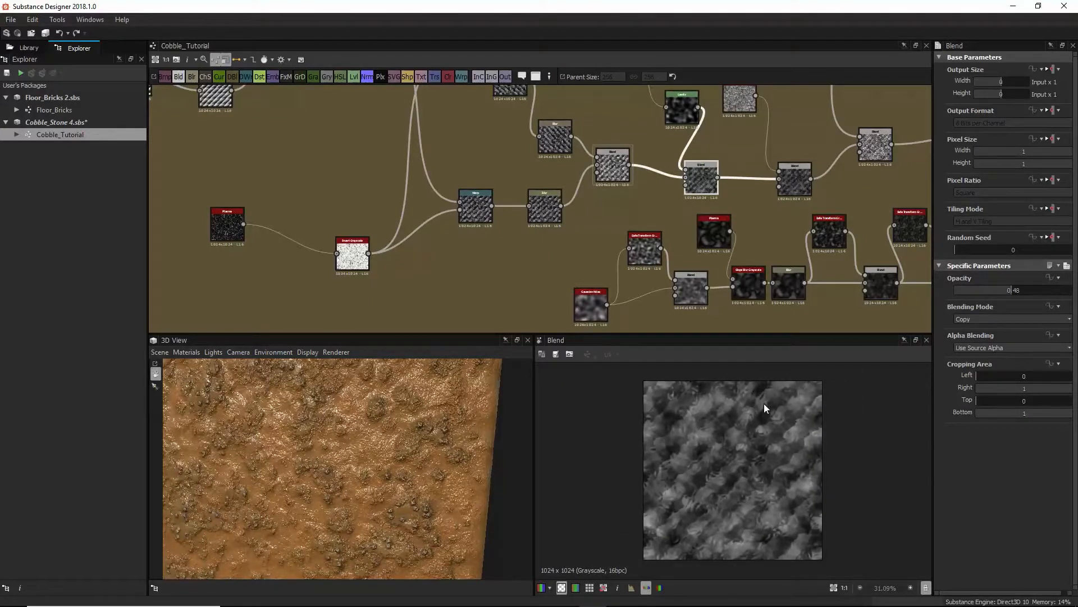
click(683, 114)
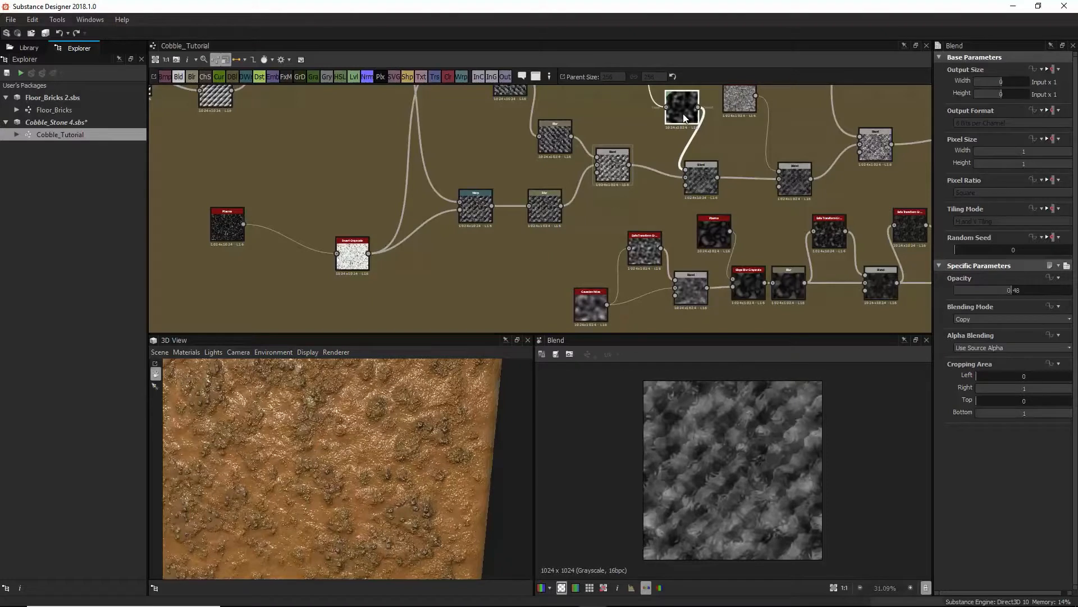
click(704, 181)
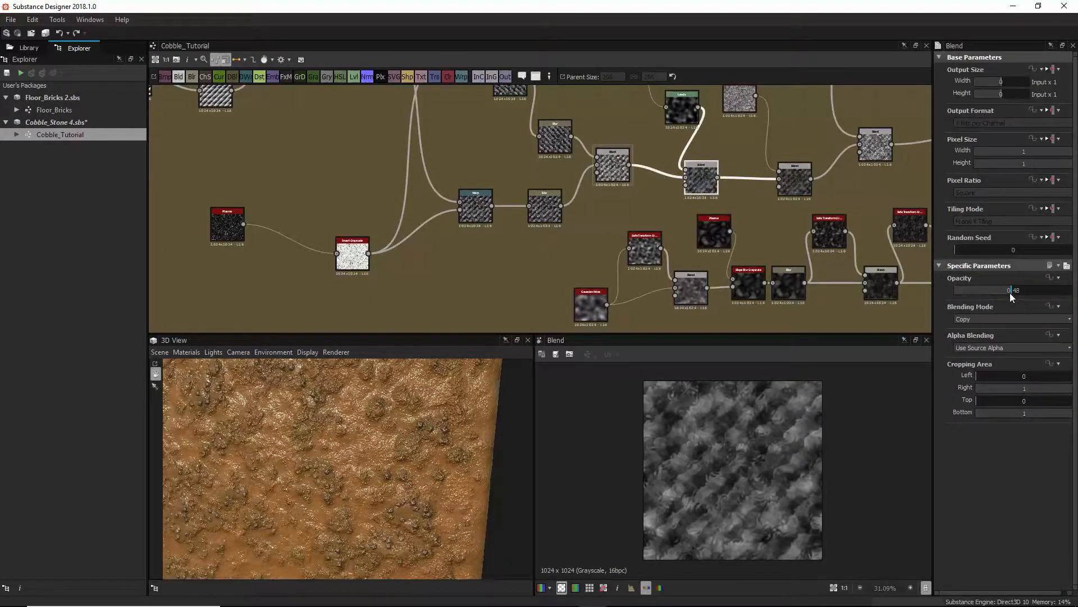
drag(1010, 291, 1024, 289)
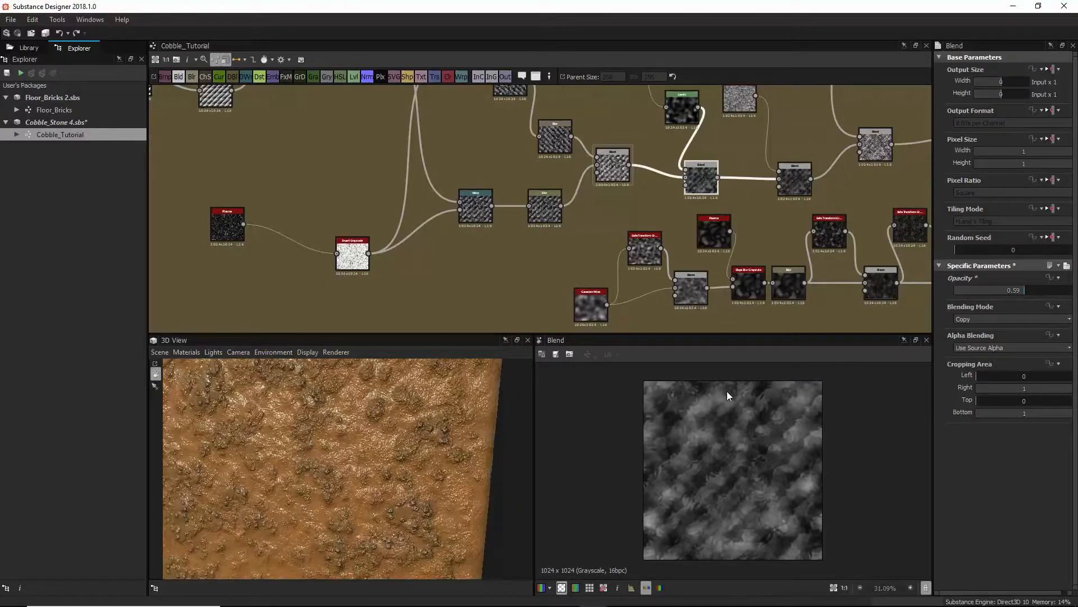
drag(403, 460, 380, 470)
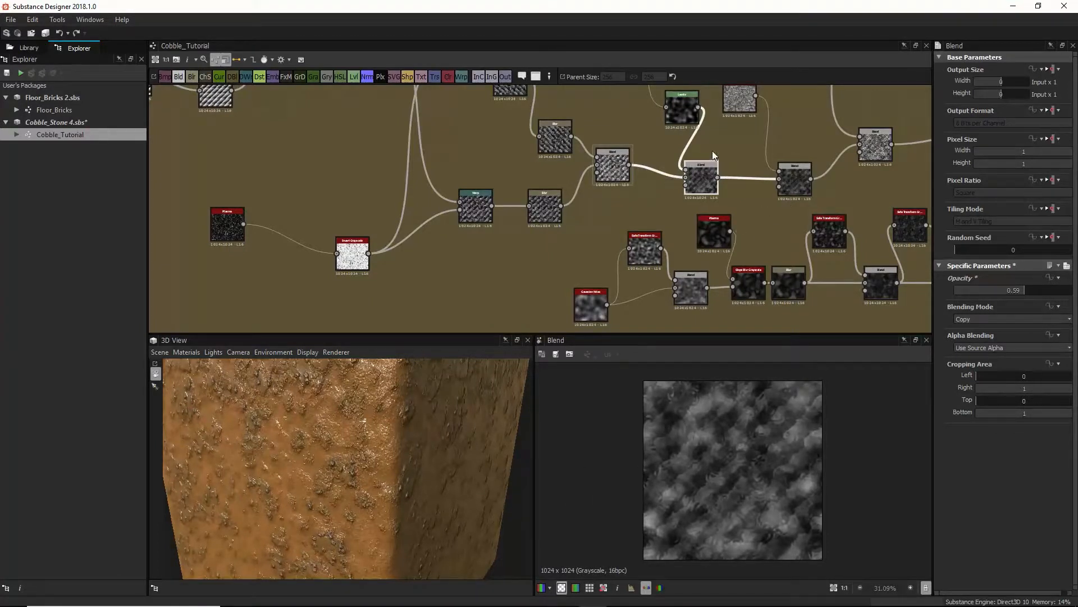
Preview the BnW Spots 3 noise and set the opacity of the Multiply Blend it feeds to 0.43
middle_drag(712, 150, 670, 229)
click(691, 170)
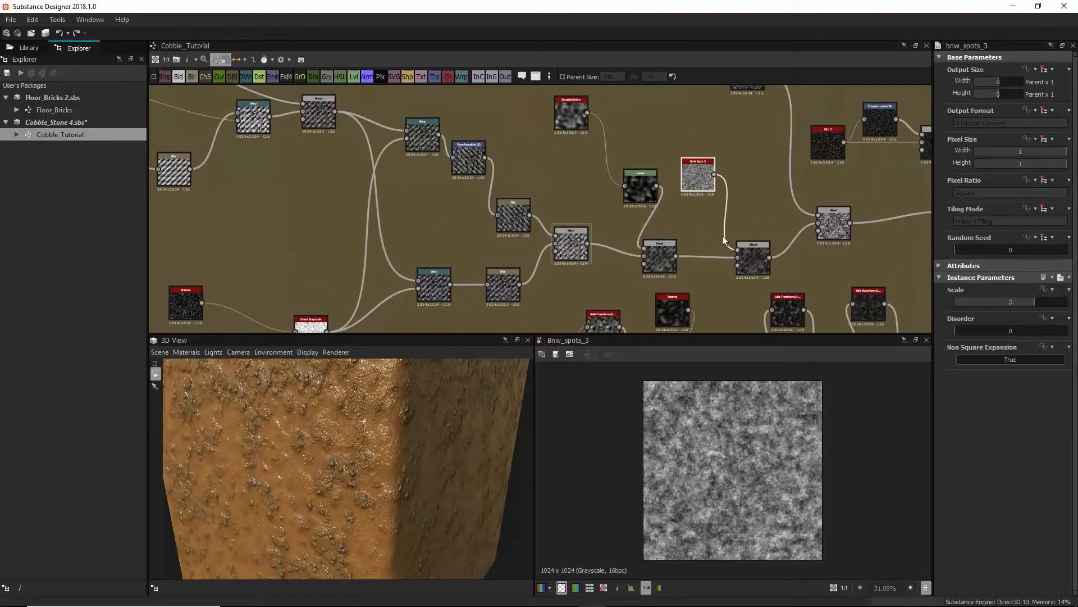
click(757, 248)
drag(375, 417, 428, 388)
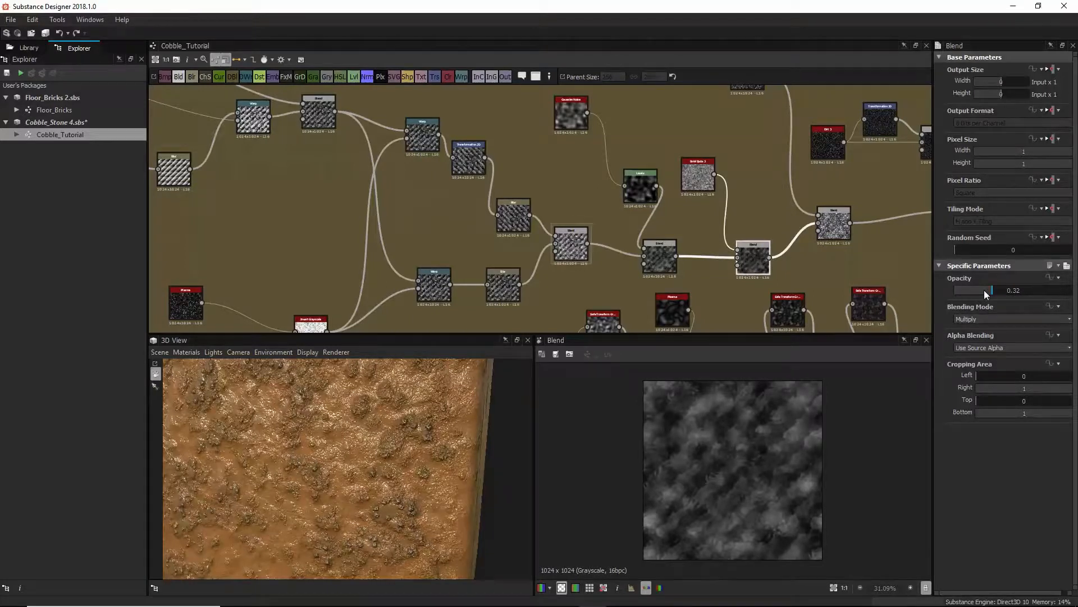
mouse_move(992, 290)
mouse_down()
mouse_move(1032, 297)
mouse_move(1006, 299)
mouse_up()
Go to the topmost chain of the Mud section and move its first Slope Blur Grayscale slightly below the Perlin Noise
middle_drag(676, 267, 636, 215)
middle_drag(708, 185, 655, 262)
scroll(723, 170, down, 5)
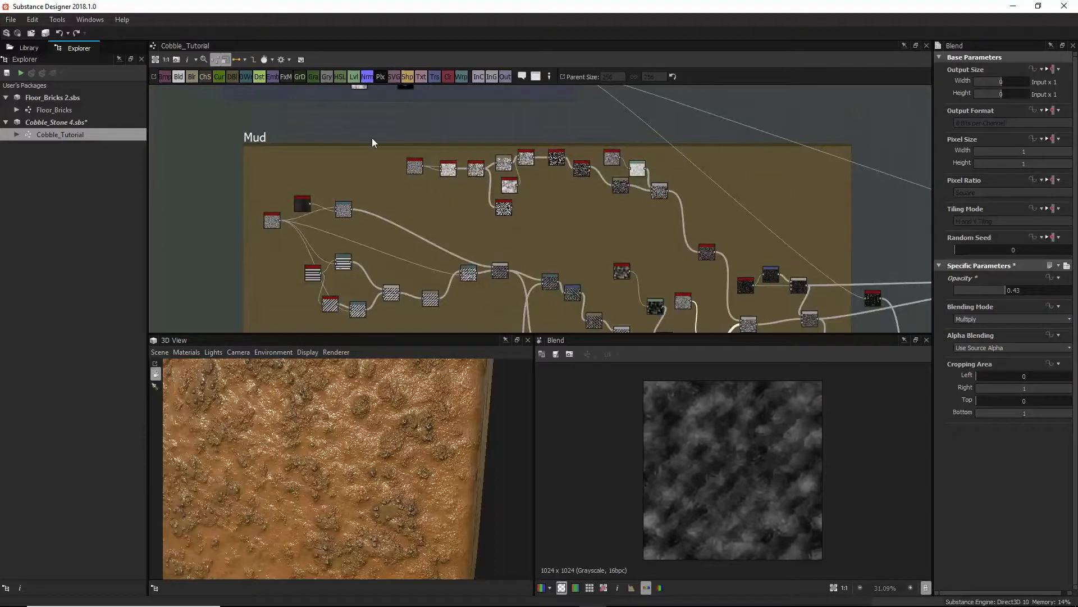
click(414, 167)
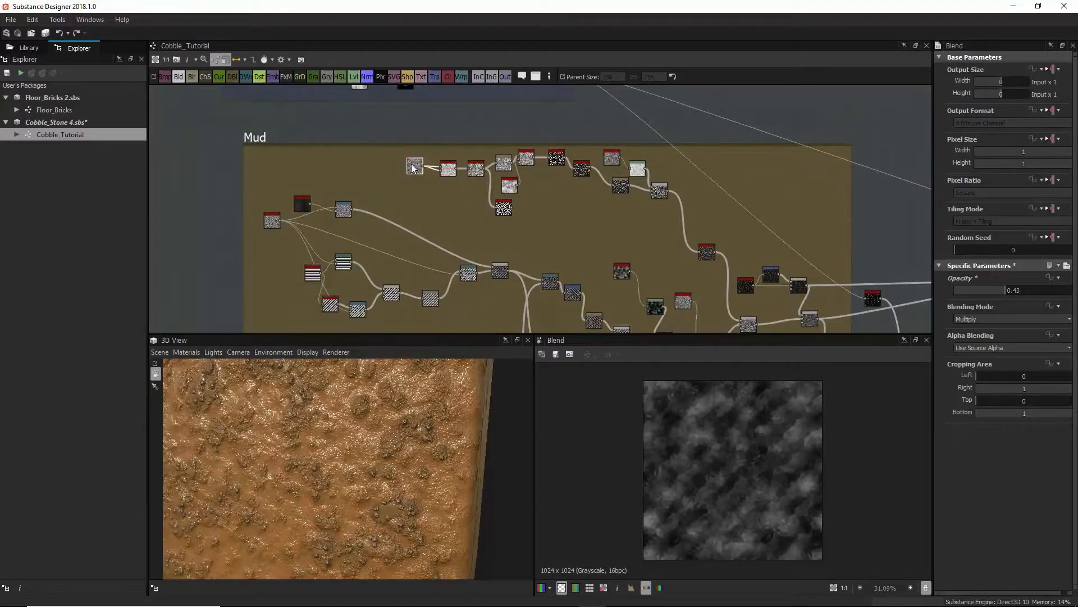
click(449, 173)
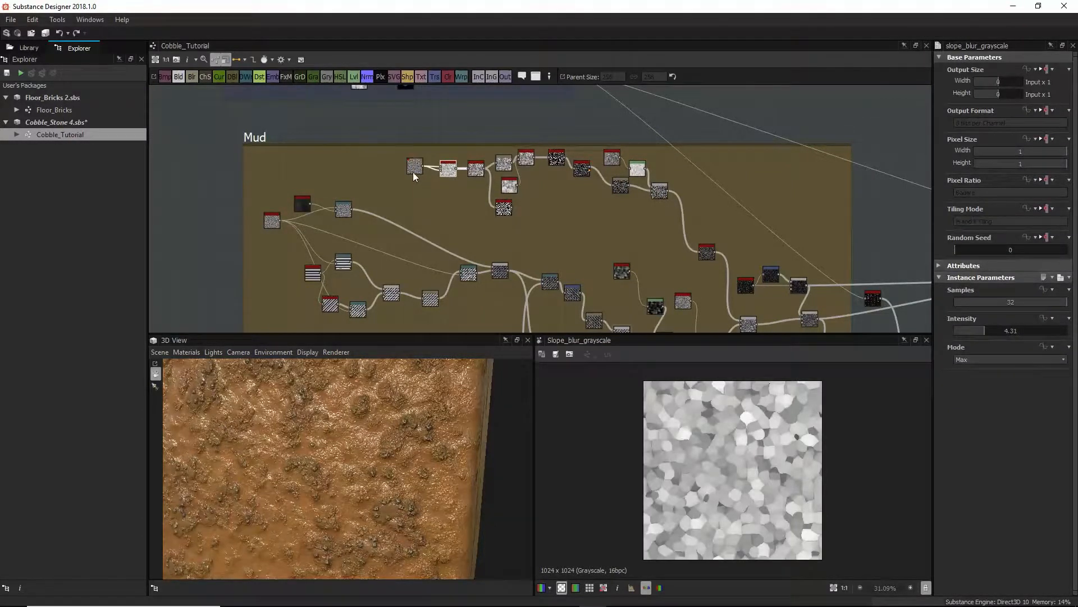
drag(450, 163, 451, 172)
scroll(452, 173, up, 1)
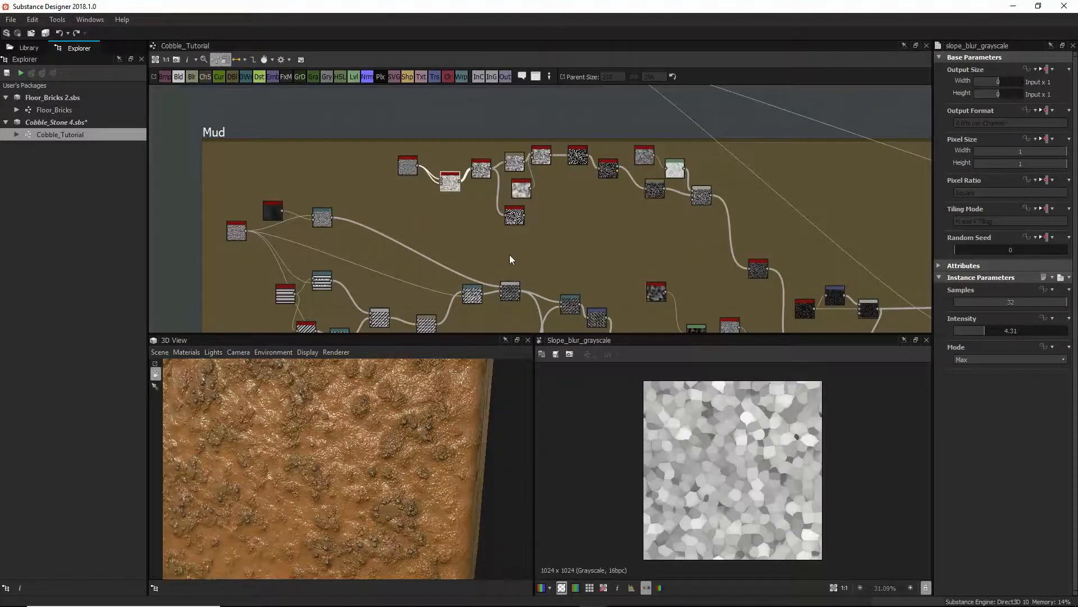
Preview the top chain's Perlin Noise, Slope Blur Grayscale and Histogram Scan in order
mouse_move(545, 194)
middle_down()
mouse_move(590, 221)
mouse_move(582, 200)
mouse_move(594, 311)
mouse_move(551, 211)
middle_up()
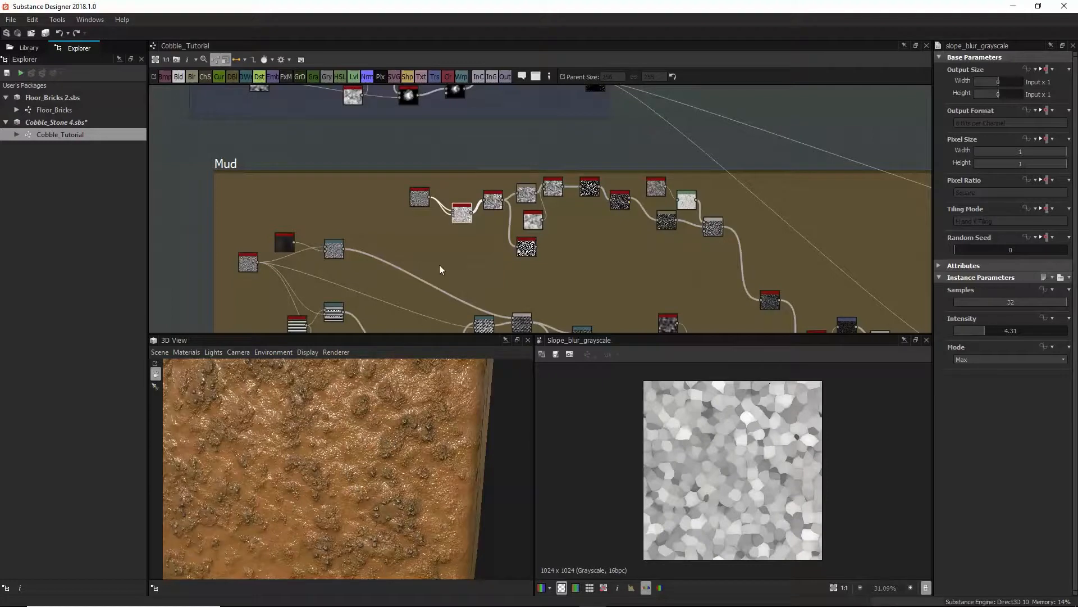
double_click(420, 196)
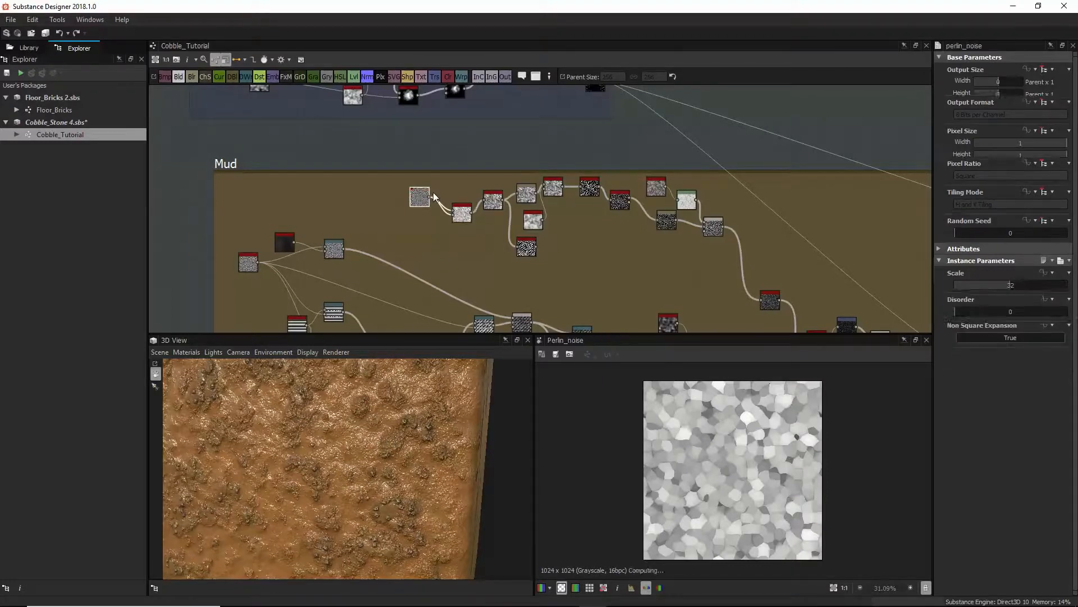
double_click(461, 212)
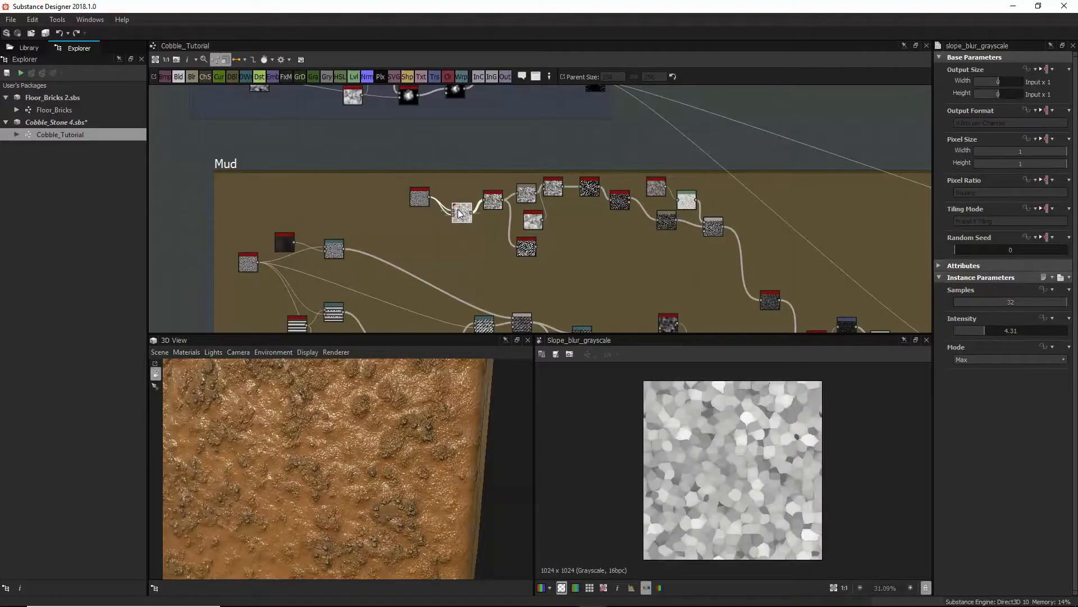
scroll(458, 220, up, 3)
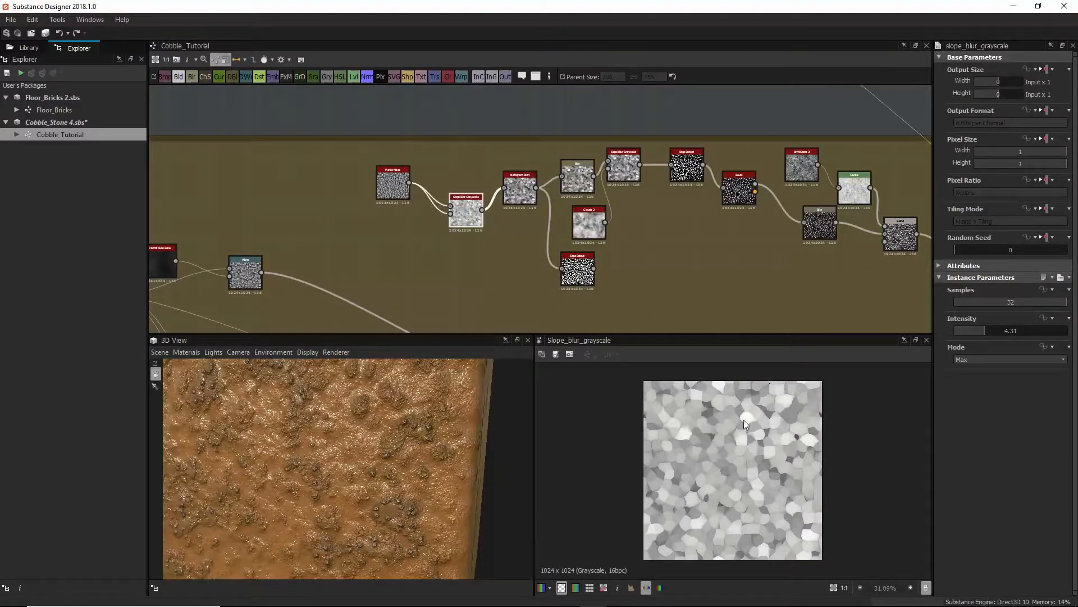
double_click(514, 187)
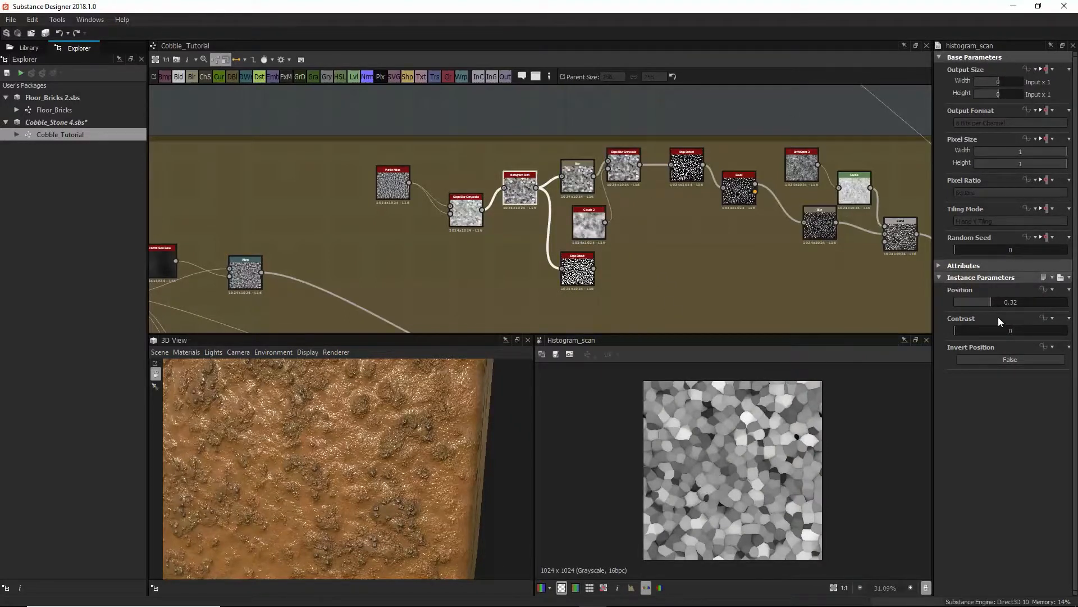
Preview the unused Edge Detect branching off the Histogram Scan and delete it
double_click(577, 271)
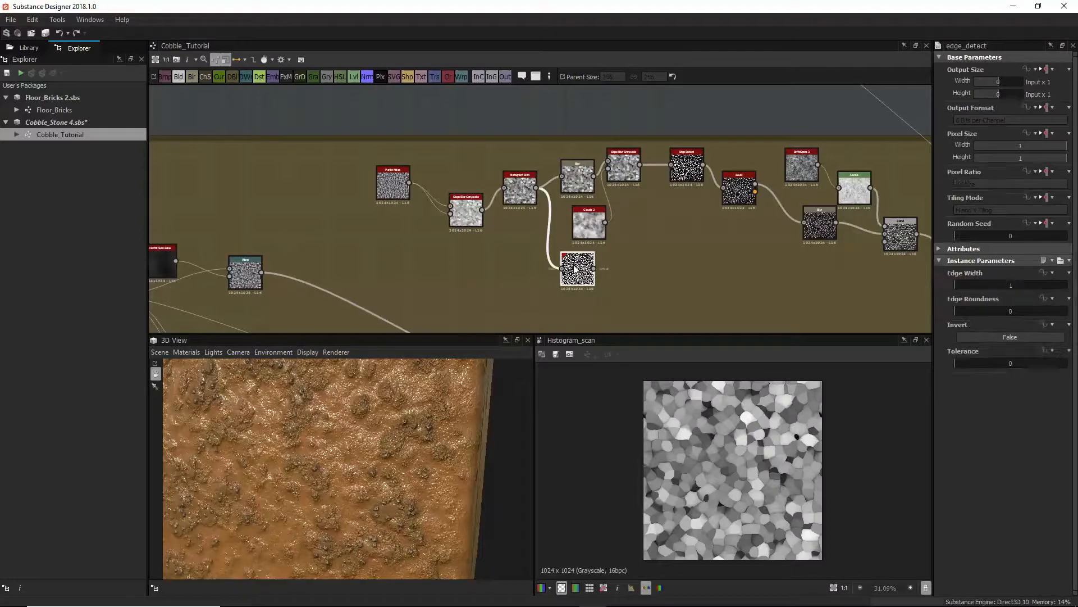
drag(577, 275, 571, 291)
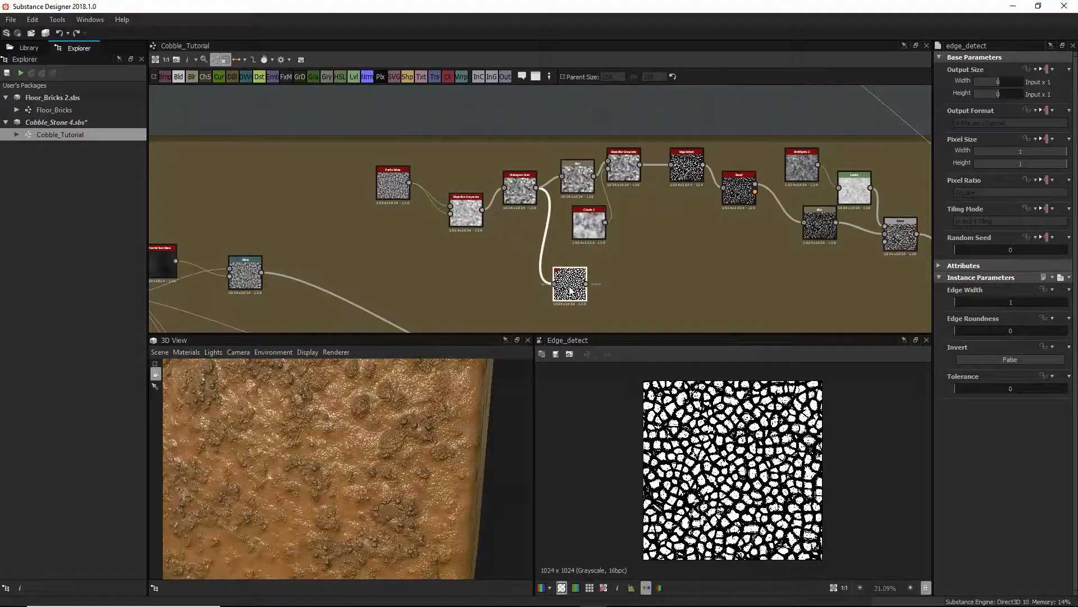
key(Delete)
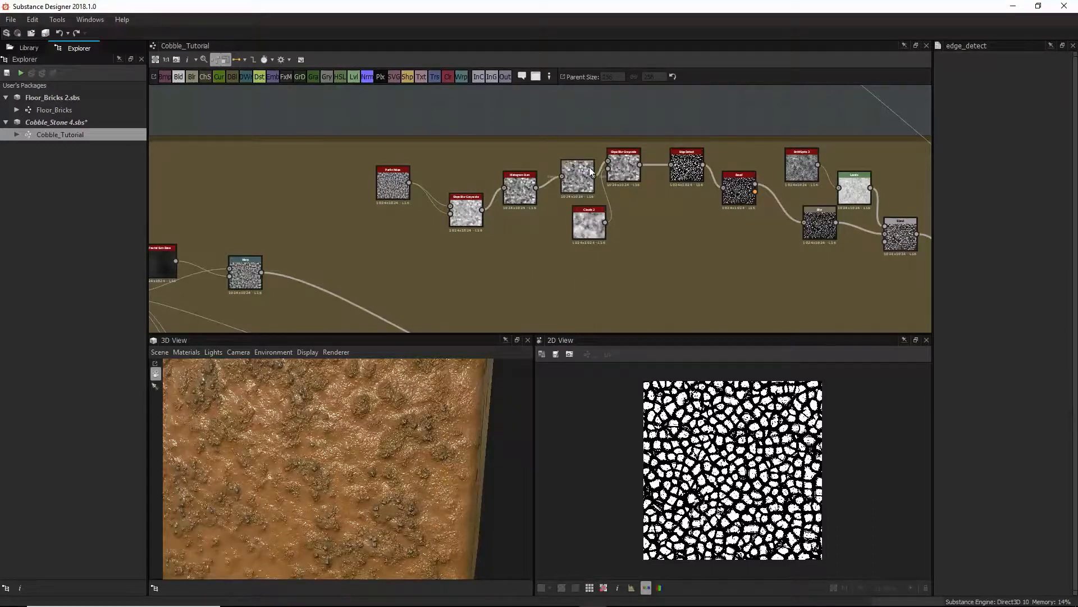
Preview the Blur after the Histogram Scan, the second Slope Blur Grayscale and its Clouds 2 input
double_click(578, 180)
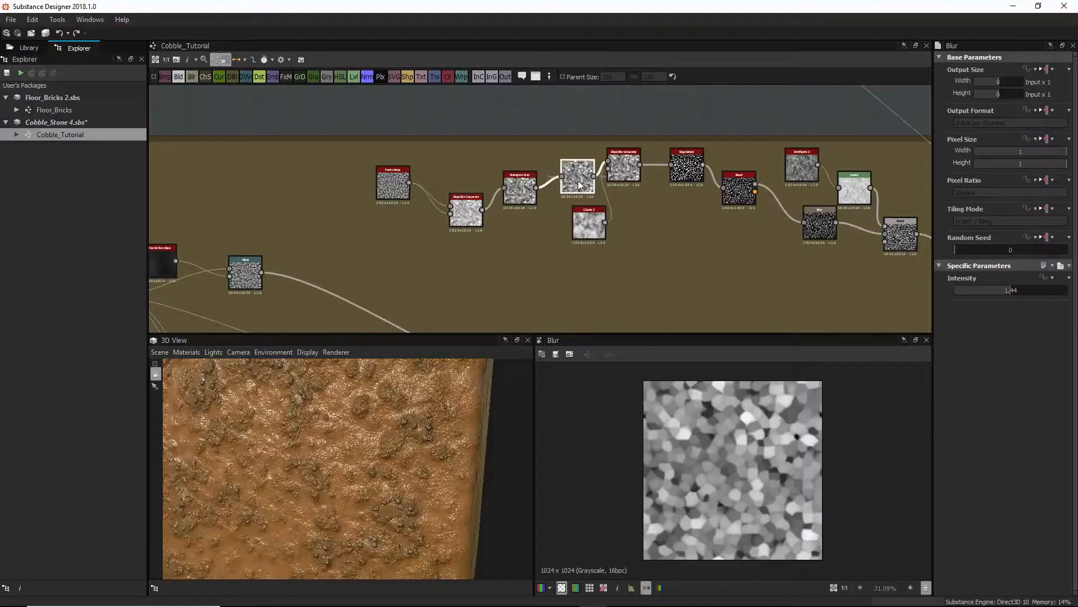
double_click(622, 168)
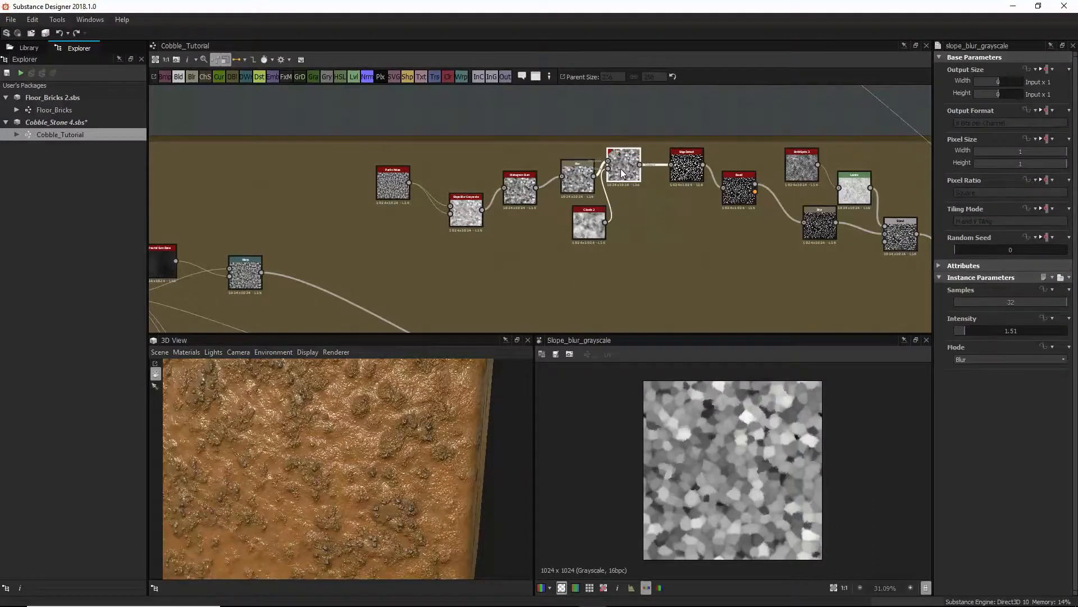
double_click(585, 227)
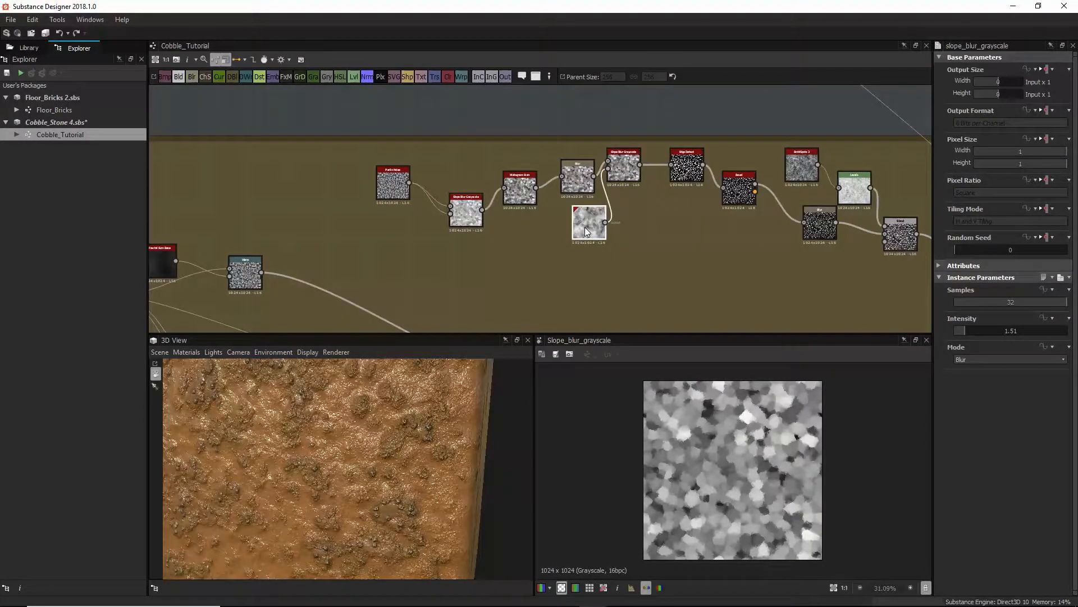
scroll(598, 250, down, 4)
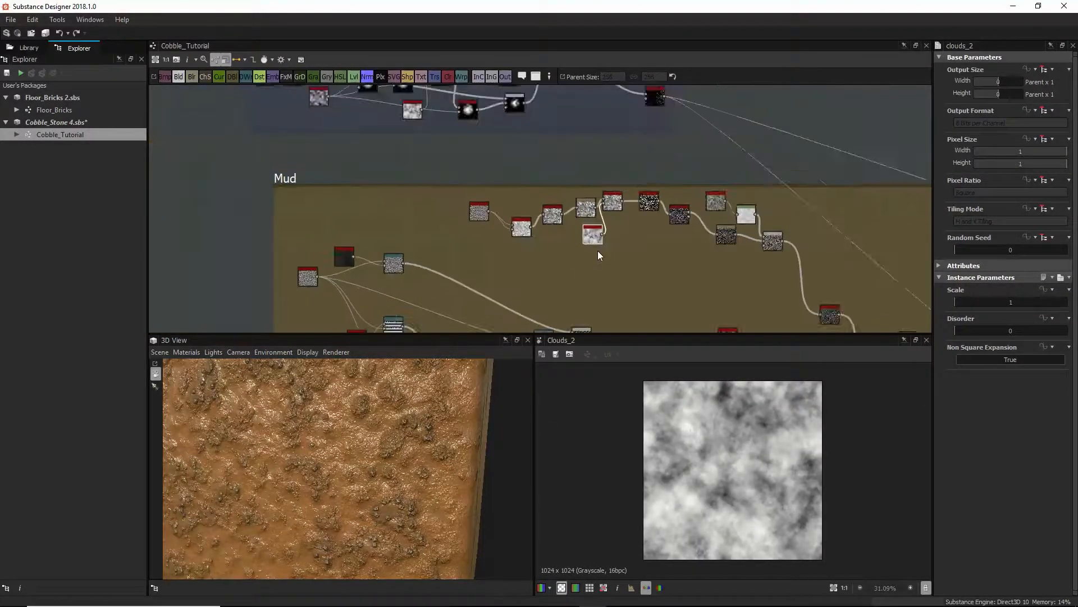
middle_drag(597, 250, 616, 4)
middle_drag(659, 263, 656, 44)
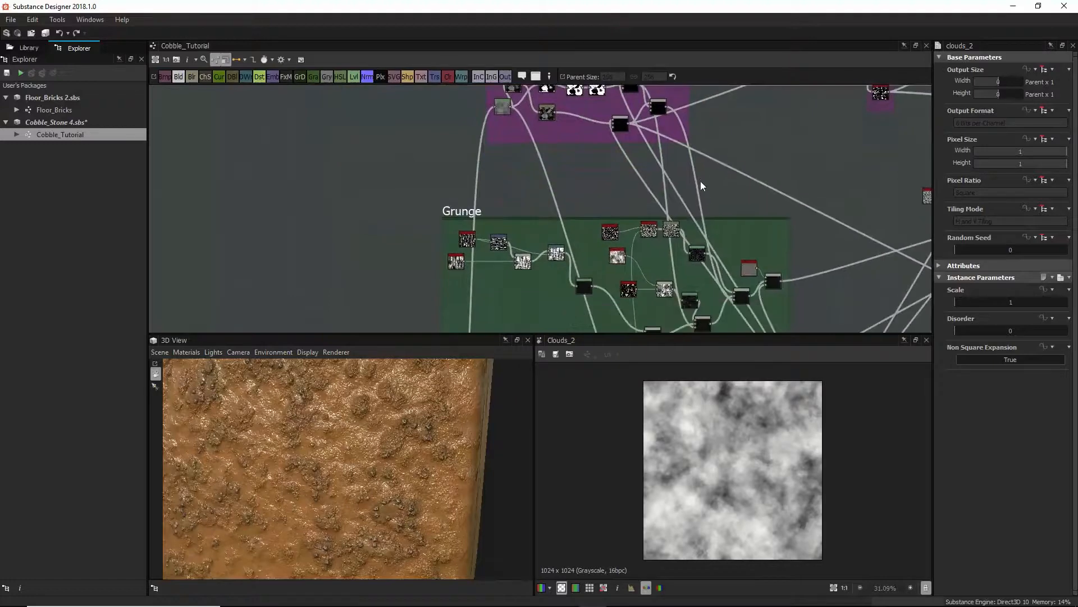
middle_drag(703, 185, 708, 259)
middle_drag(720, 155, 726, 258)
middle_drag(747, 182, 778, 297)
middle_drag(730, 196, 750, 294)
middle_drag(724, 216, 716, 283)
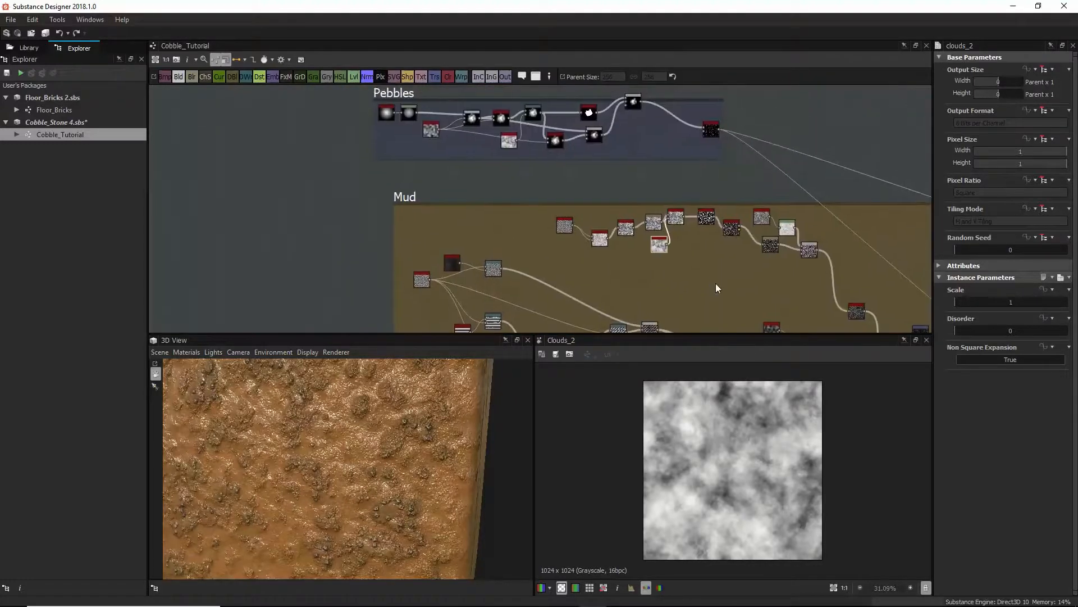
Preview the second Slope Blur Grayscale, the Edge Detect and the Bevel of the Mud section's top chain in order
scroll(715, 258, up, 5)
double_click(642, 177)
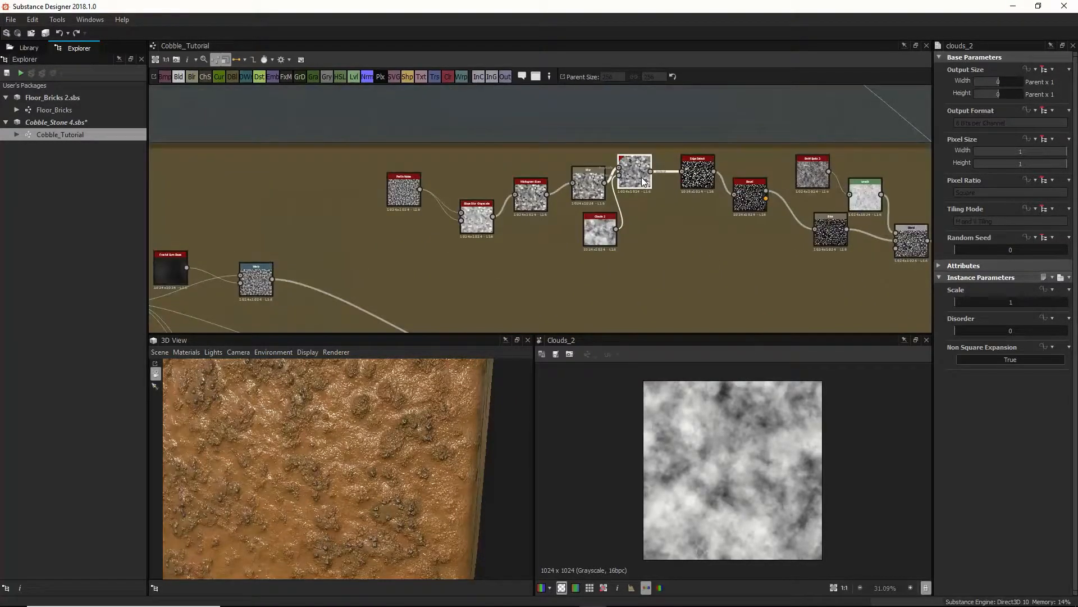
double_click(698, 175)
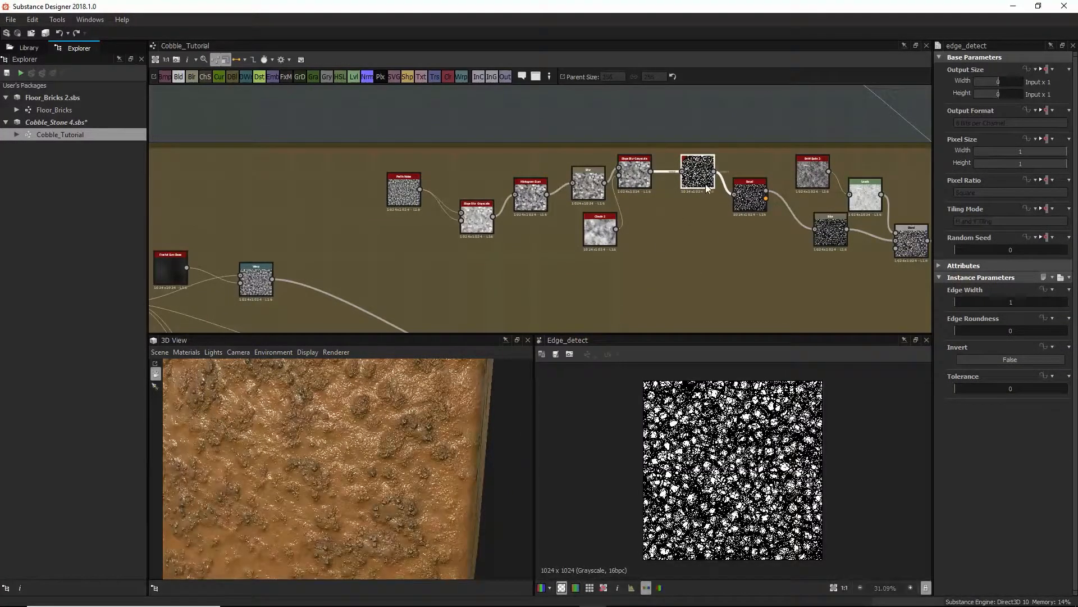
double_click(755, 188)
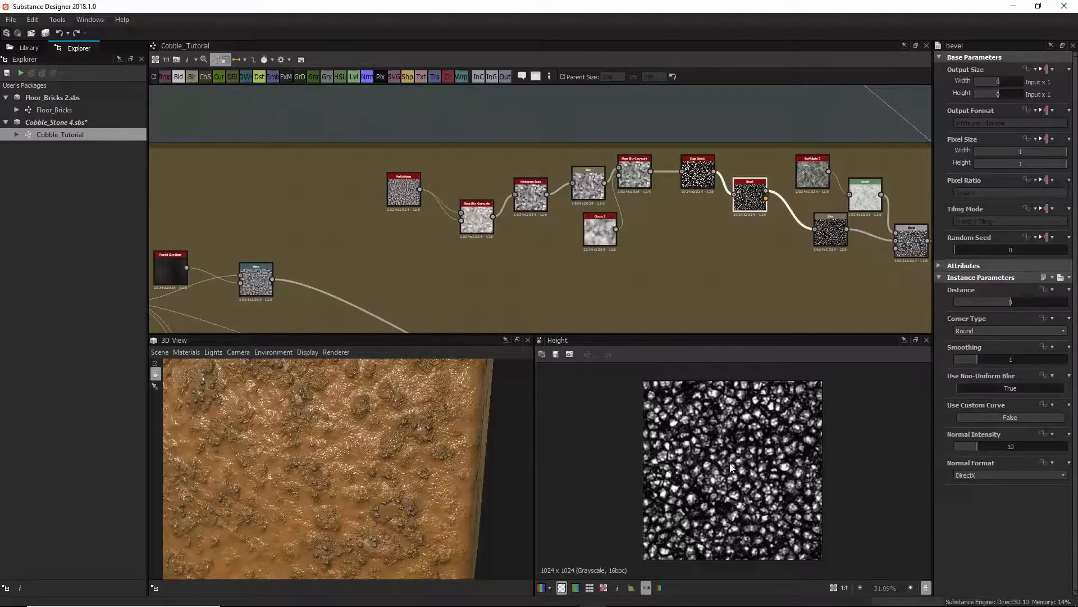
Preview the BnW Spots 3, the Blur after the Bevel, the Levels and the Soft Light Blend that combines them
double_click(804, 170)
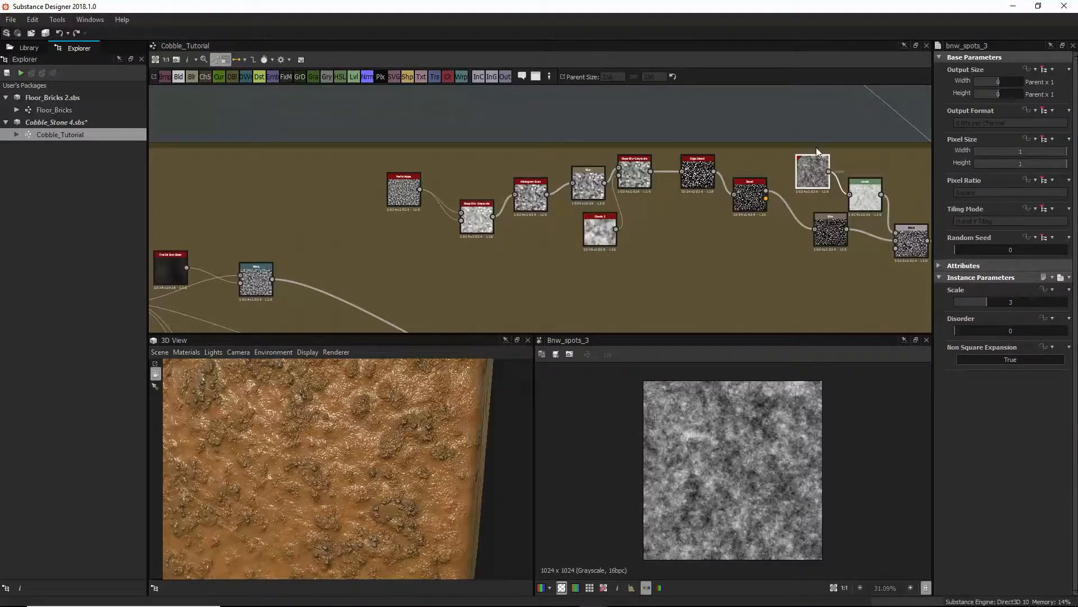
double_click(831, 225)
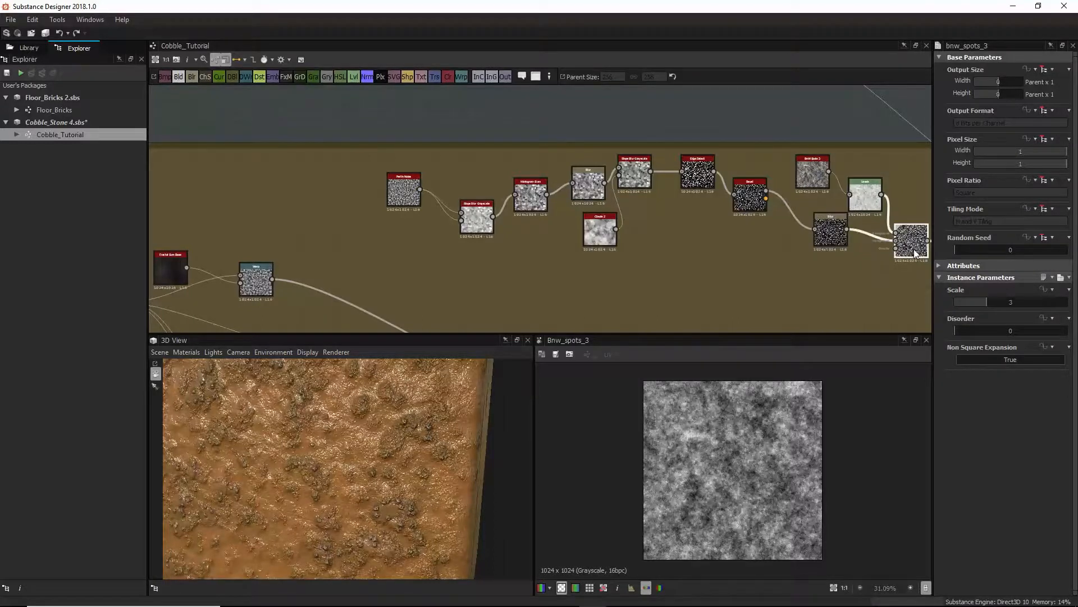
double_click(832, 223)
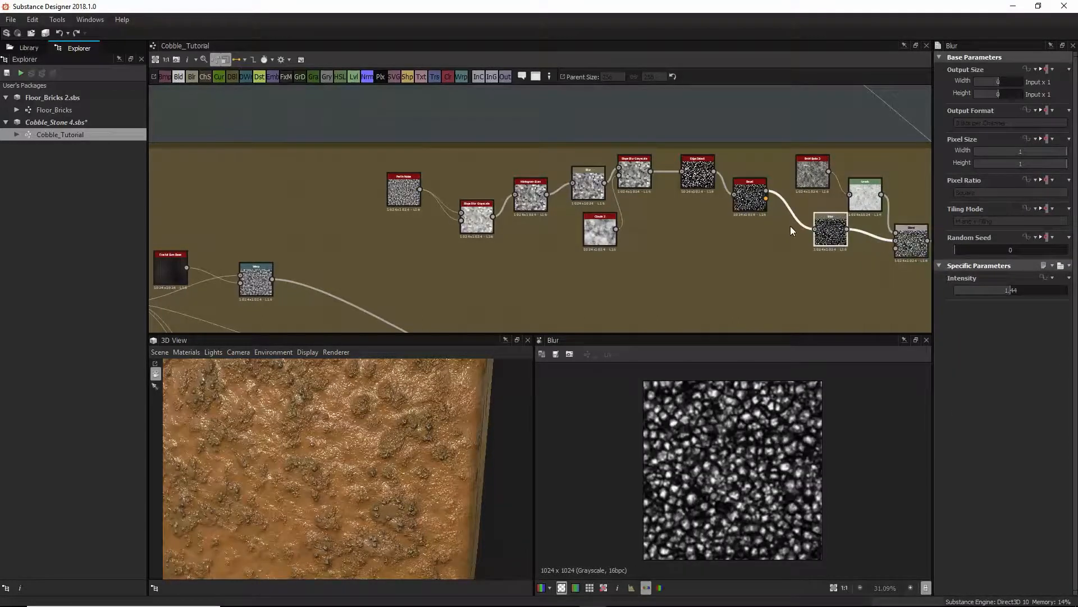
double_click(865, 200)
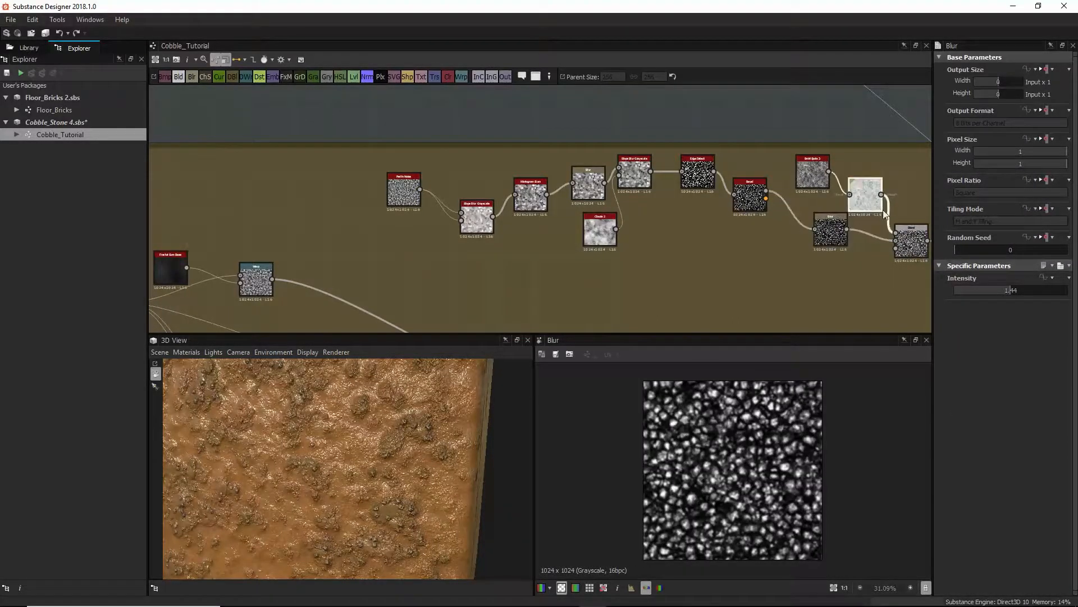
double_click(905, 236)
Follow the top chain's output through its Histogram Range, compare it with the preceding Blend, and preview the Add (Linear Dodge) Blend it feeds
middle_drag(906, 236, 718, 221)
scroll(741, 244, down, 5)
middle_drag(767, 280, 729, 228)
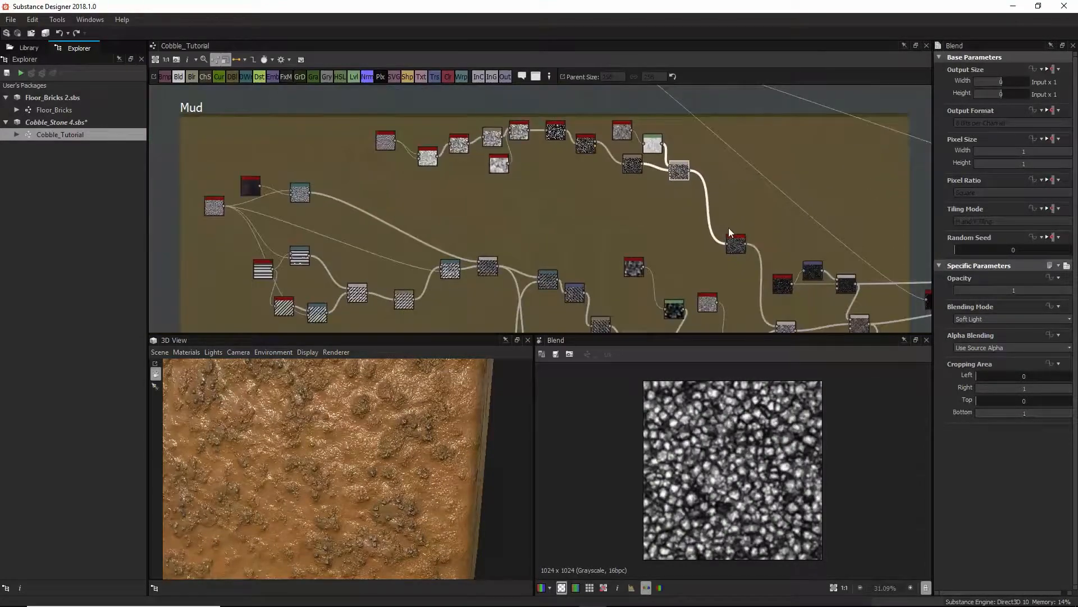
double_click(733, 241)
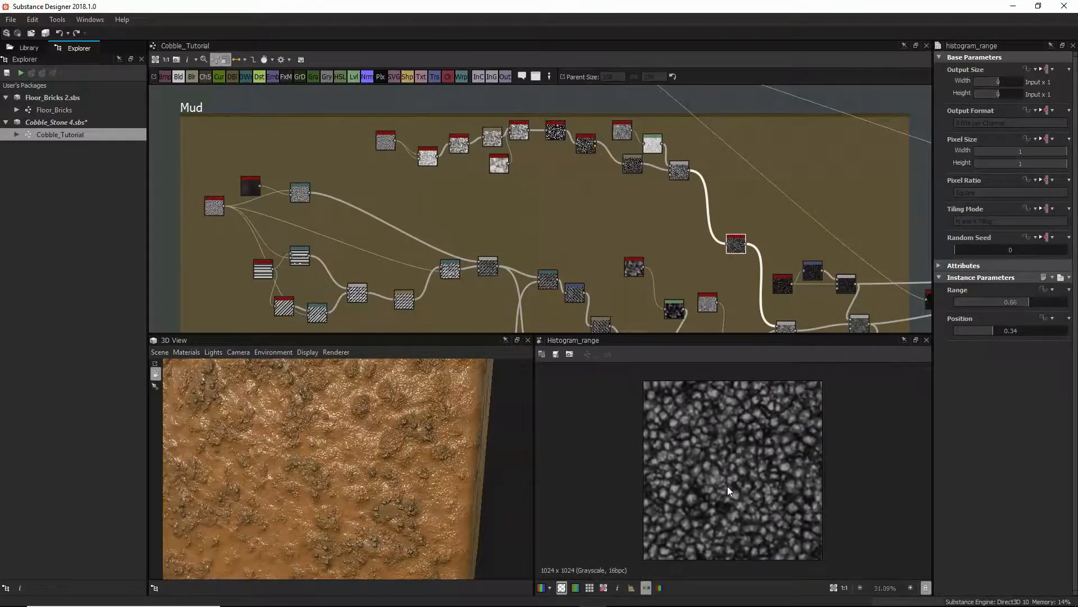
scroll(729, 490, down, 1)
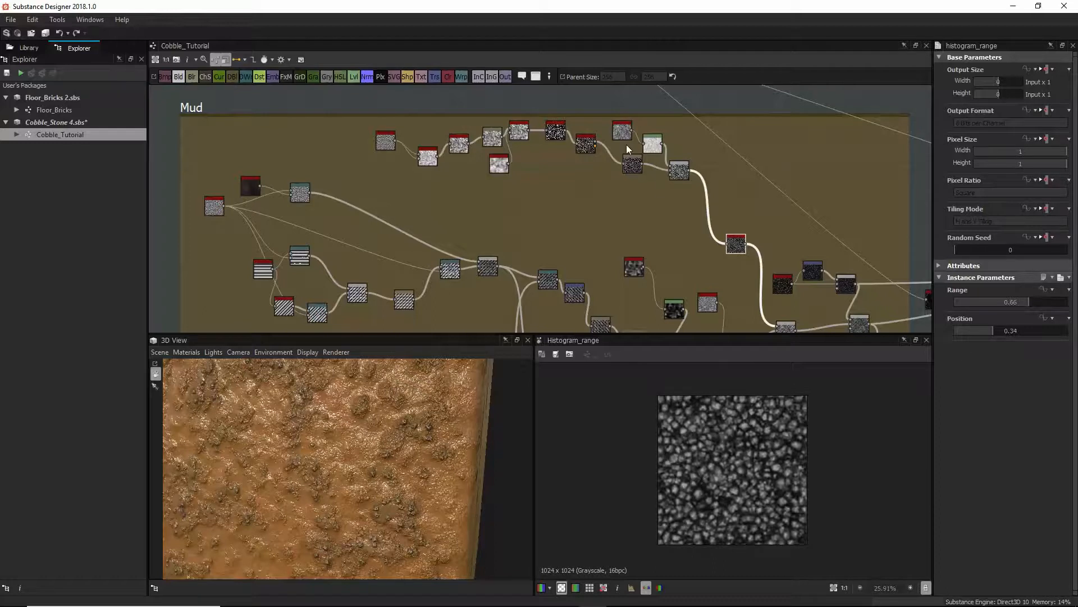
double_click(679, 170)
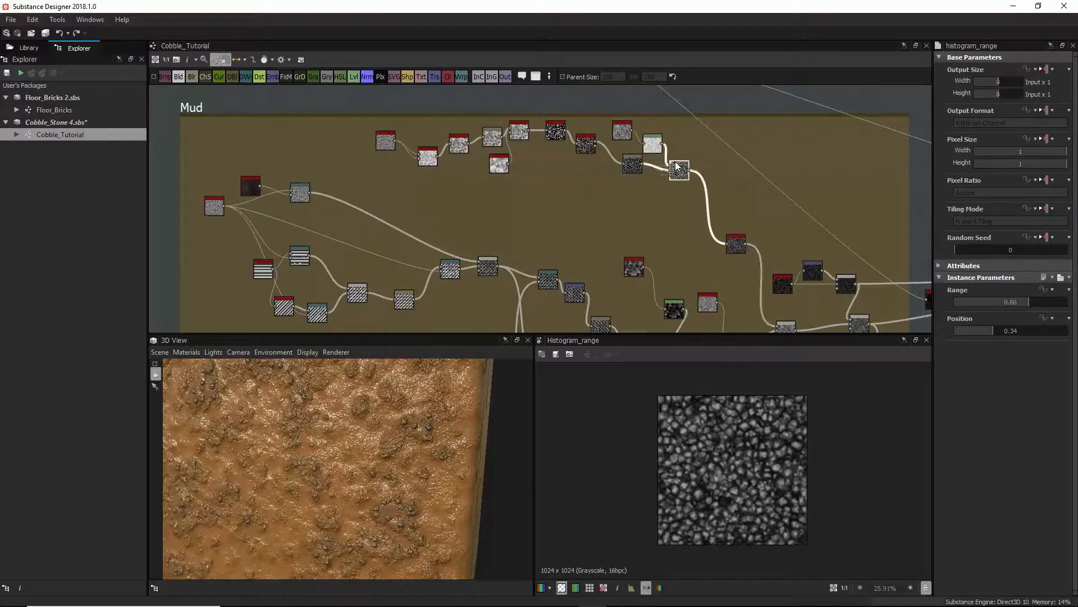
double_click(740, 241)
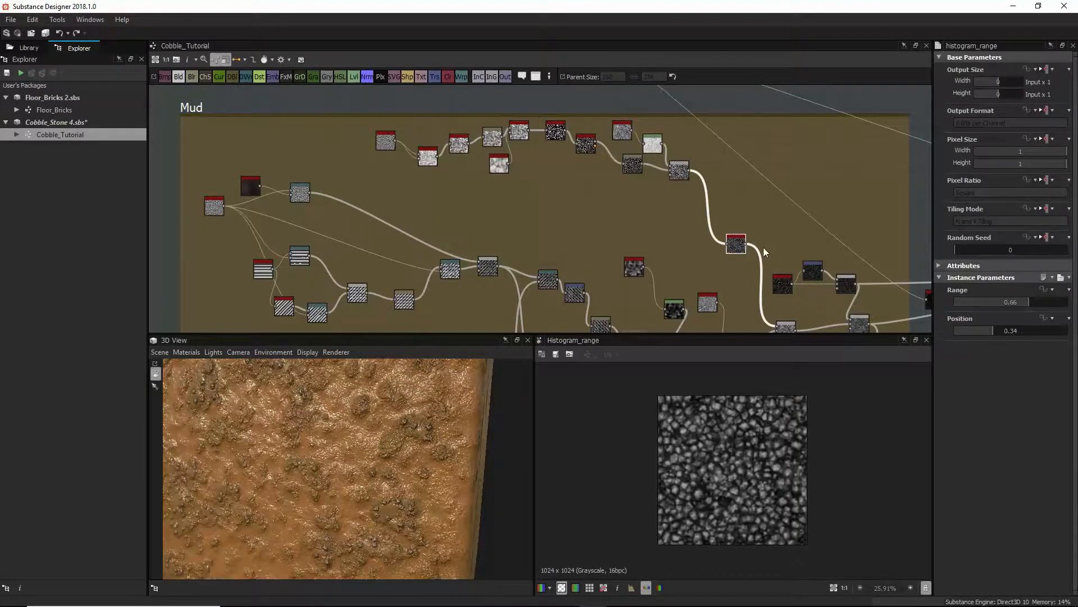
middle_drag(763, 248, 731, 193)
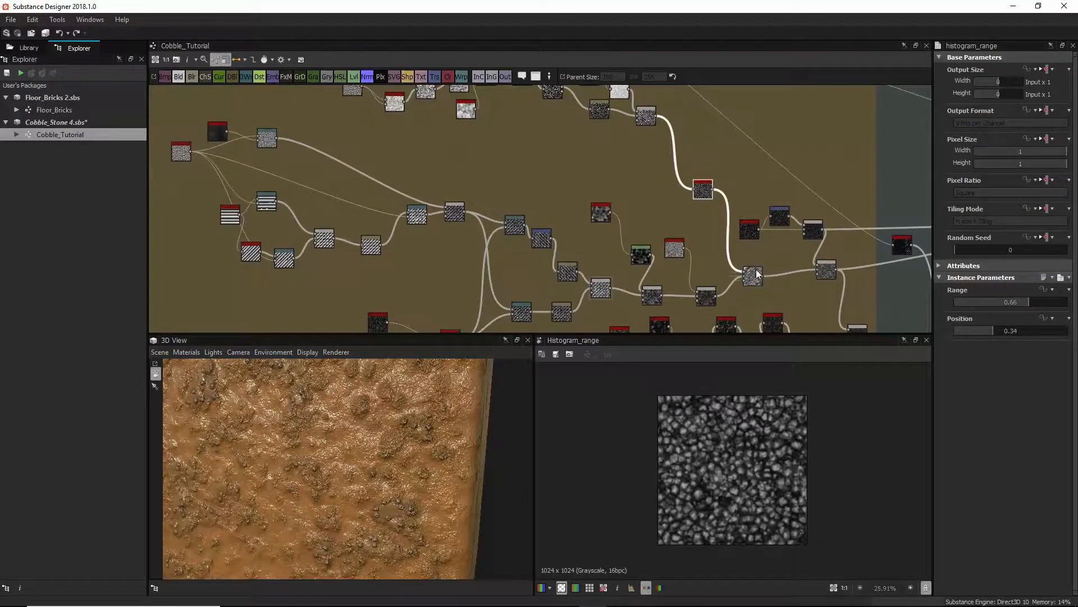
double_click(755, 274)
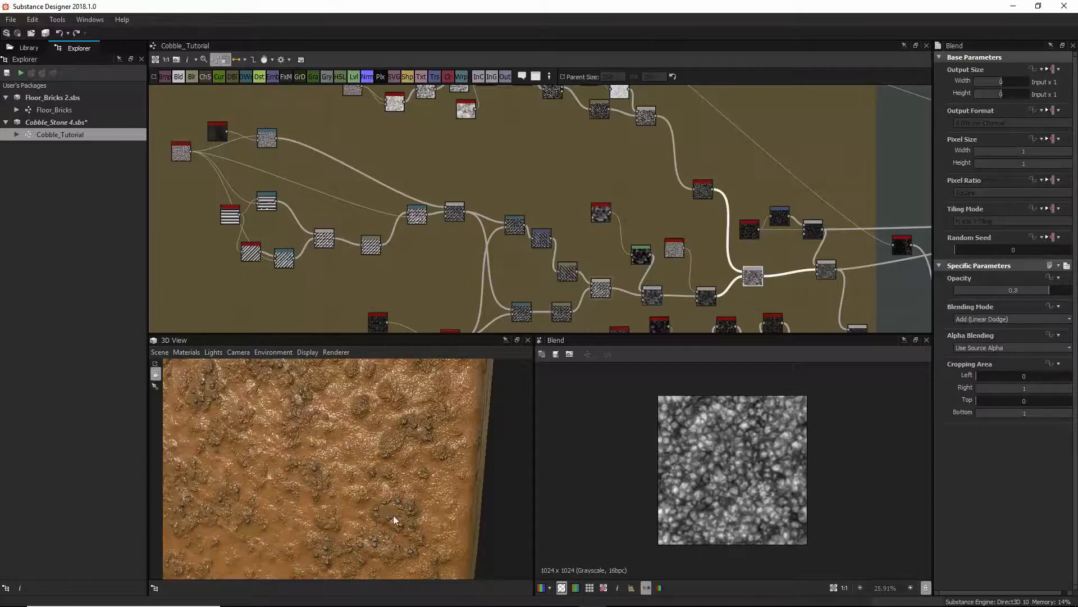
Preview the fine noise branch with its Transformation 2D and Blend, and the two Blends that finish the Mud section
middle_drag(755, 227, 666, 192)
double_click(660, 151)
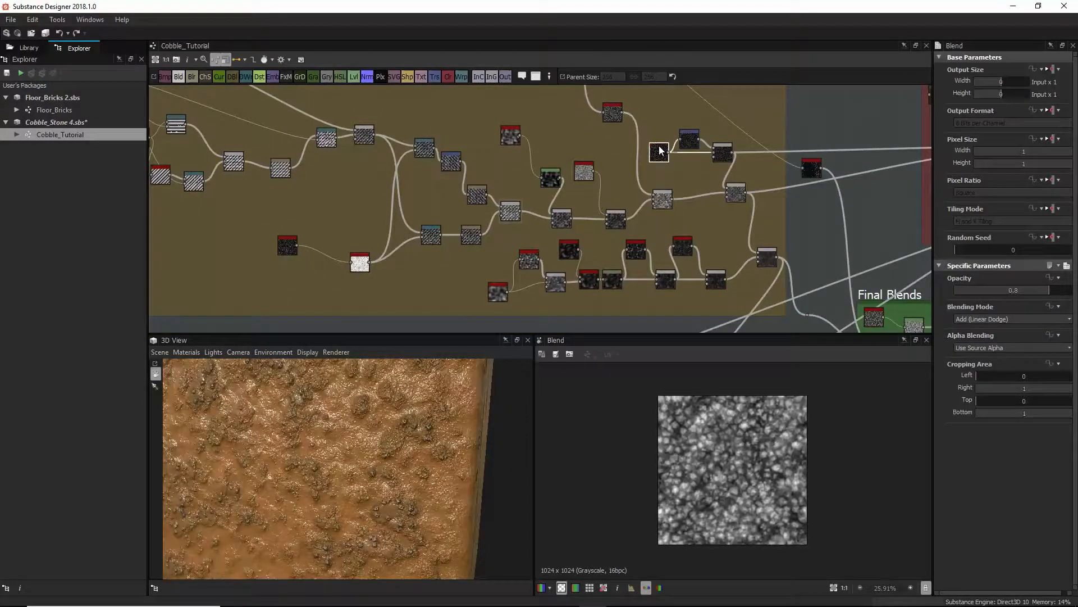
double_click(689, 138)
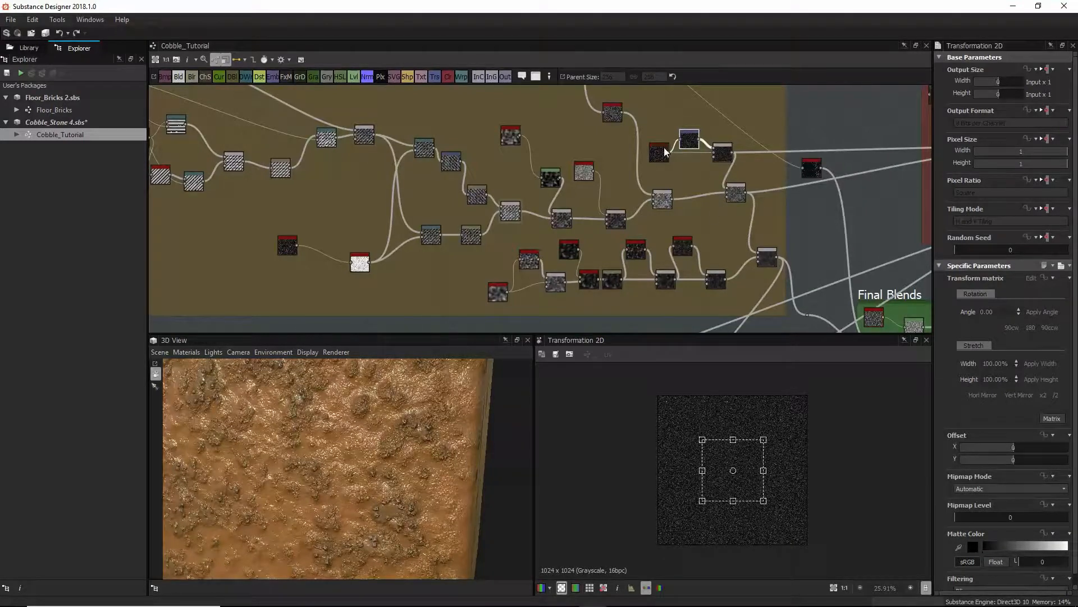
double_click(728, 151)
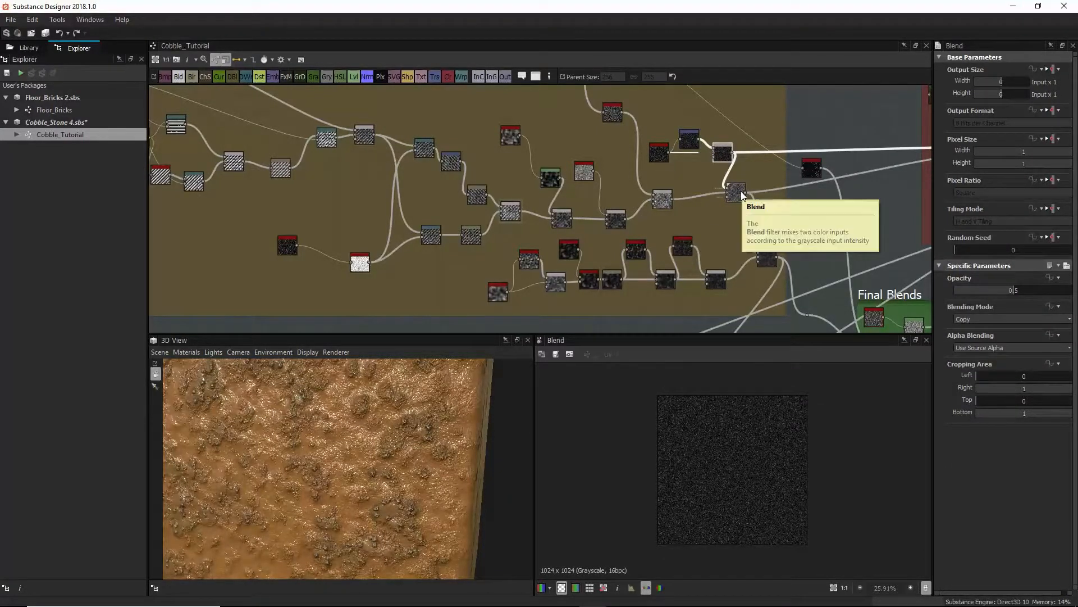
double_click(737, 193)
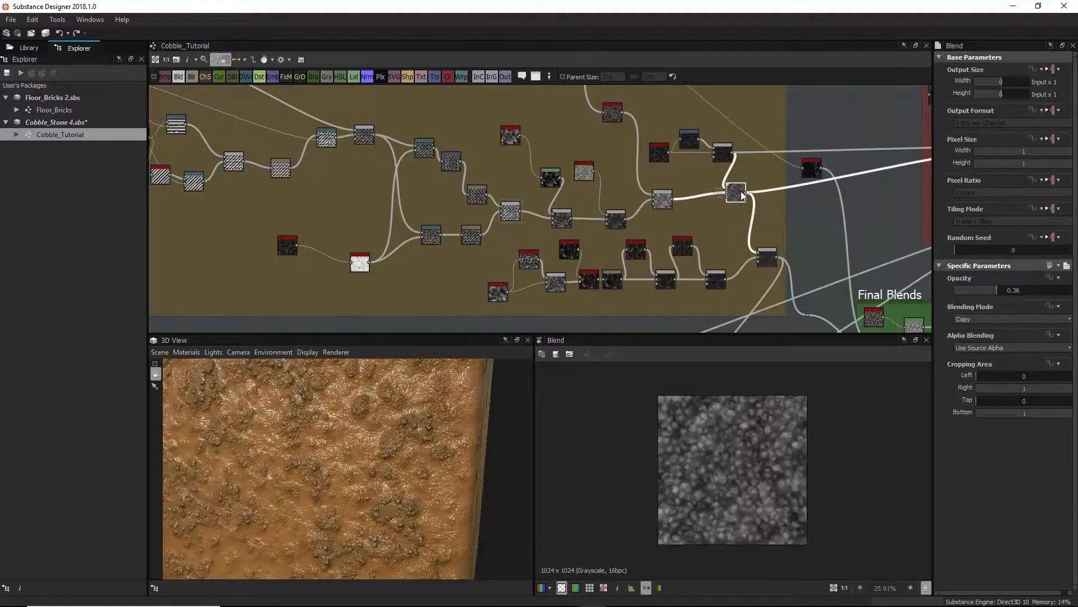
double_click(767, 258)
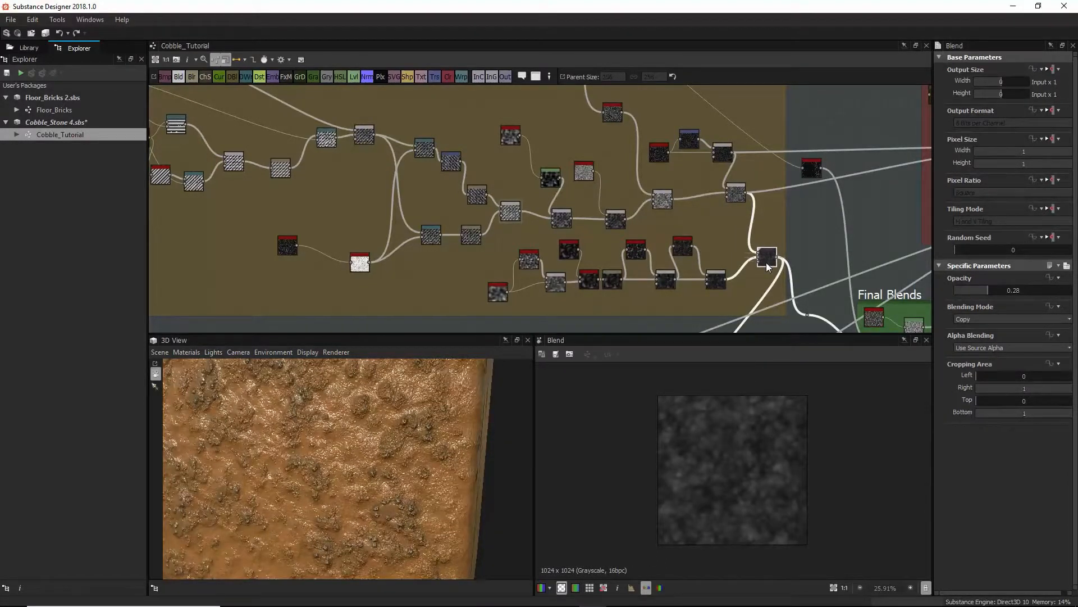
Go to the Pebbles section and move its last Blend down into line with the rest of the chain
middle_drag(783, 228, 576, 202)
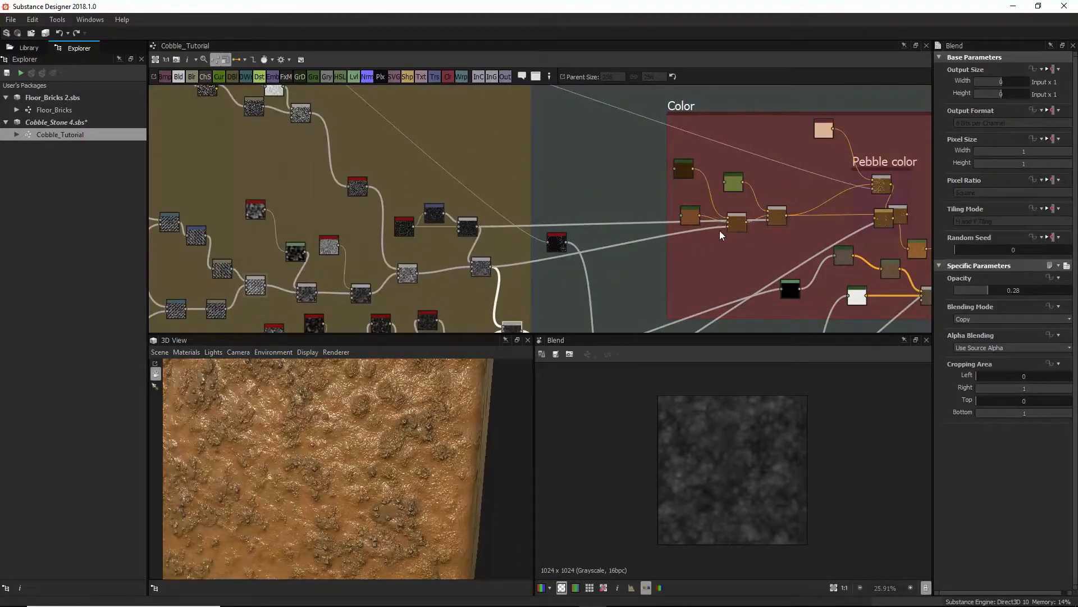
middle_drag(531, 183, 658, 371)
middle_drag(454, 144, 640, 214)
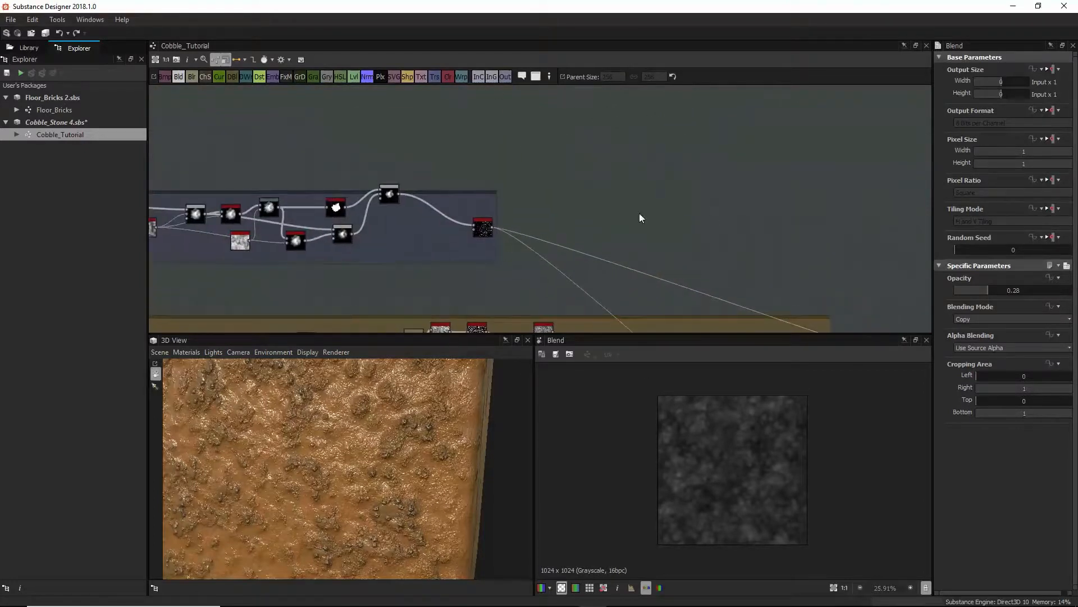
middle_drag(402, 201, 620, 213)
middle_drag(525, 222, 610, 234)
scroll(546, 252, down, 2)
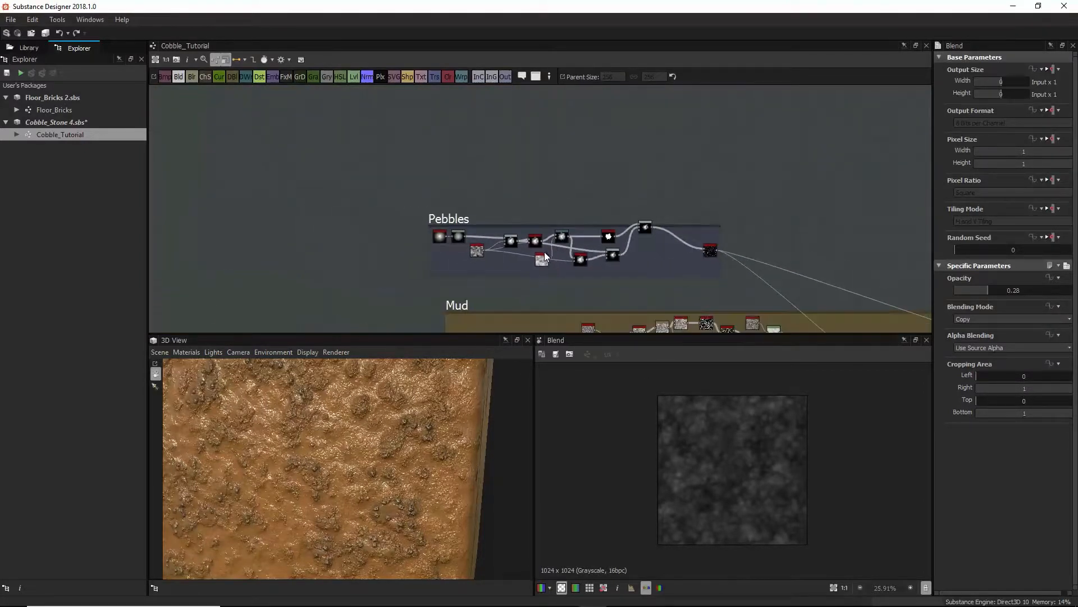
scroll(527, 206, up, 3)
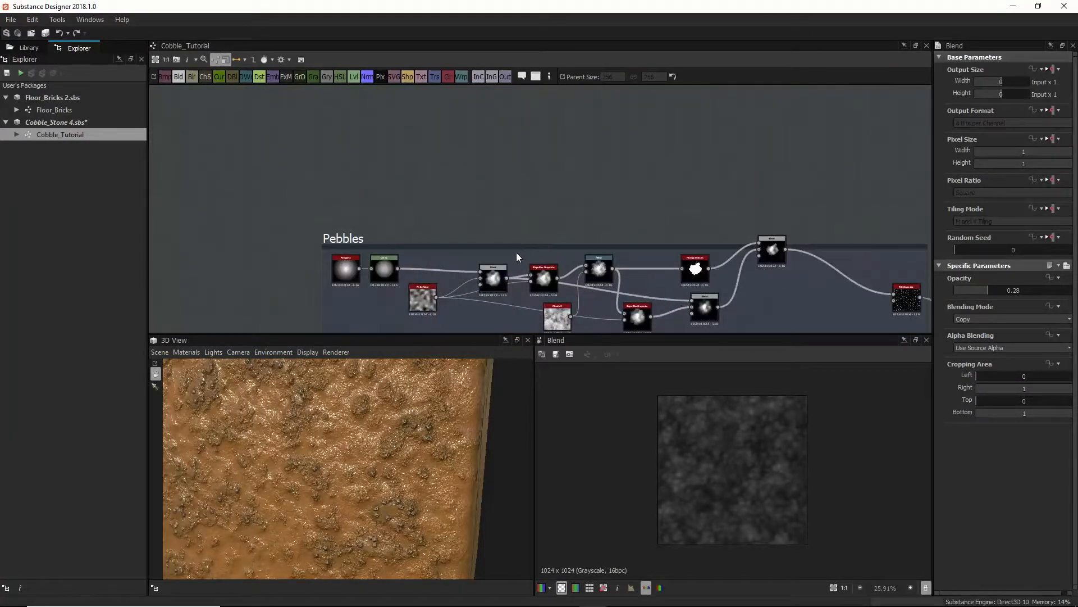
scroll(516, 252, up, 1)
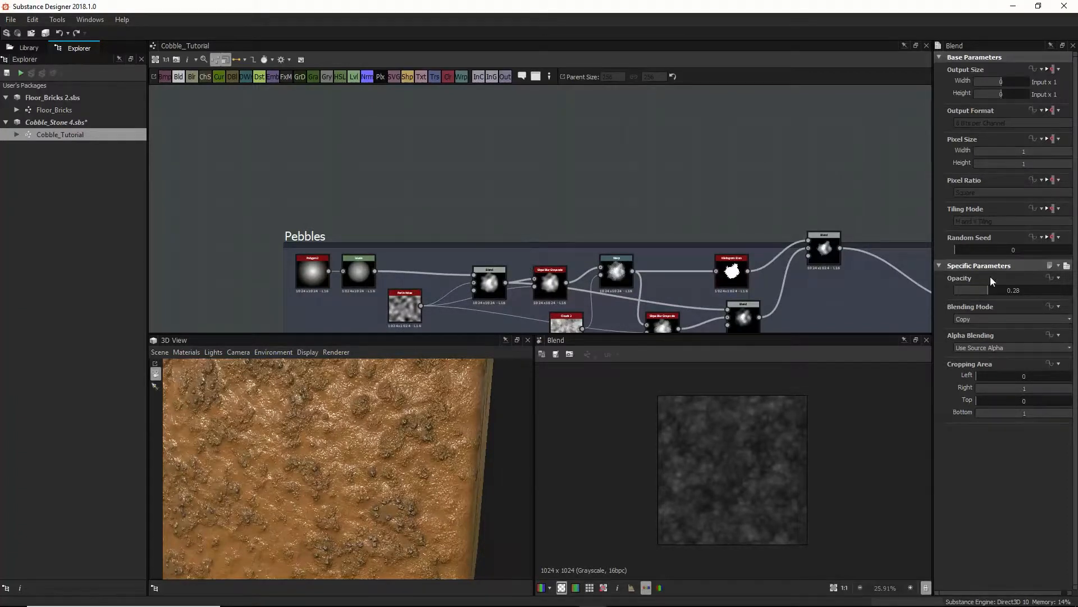
drag(818, 238, 822, 273)
middle_drag(745, 295, 759, 225)
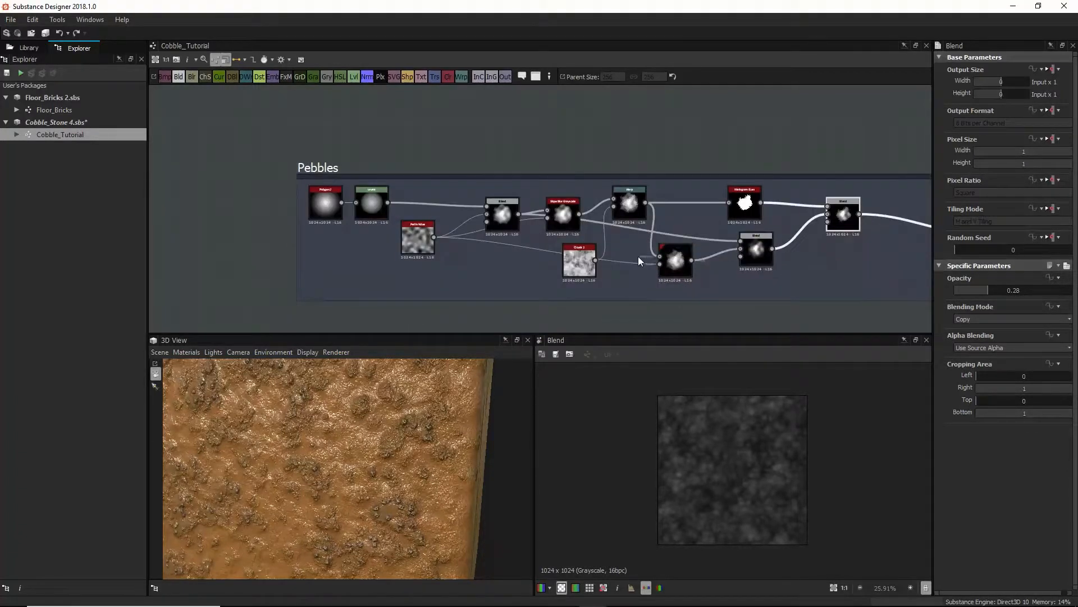
Set the Gradient of the Pebbles section's Polygon 2 to about 0.86 and preview its Levels, the Perlin Noise and the first Blend
click(326, 202)
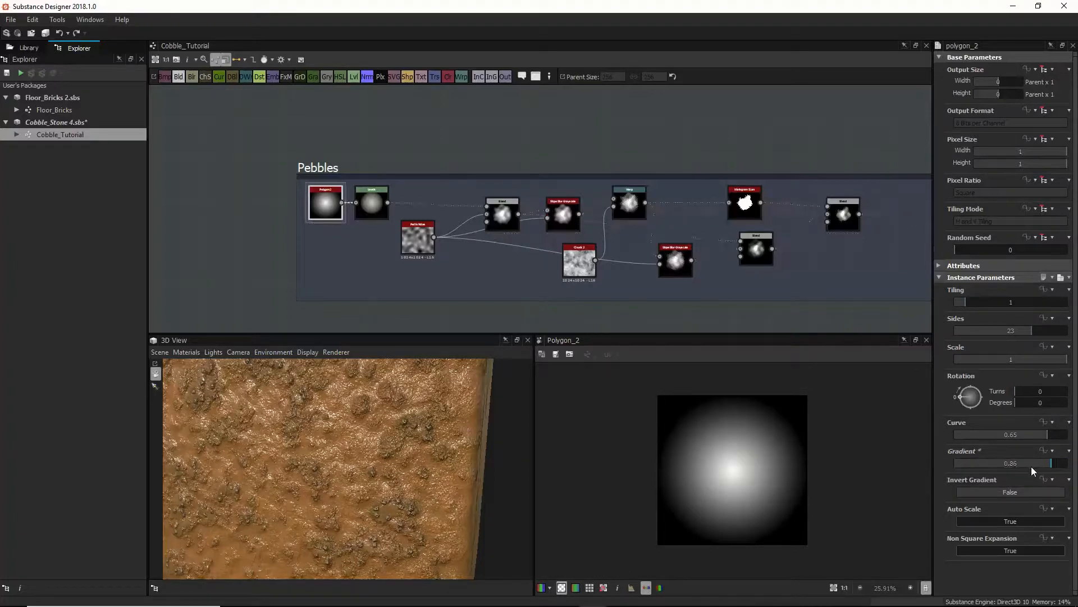
click(362, 201)
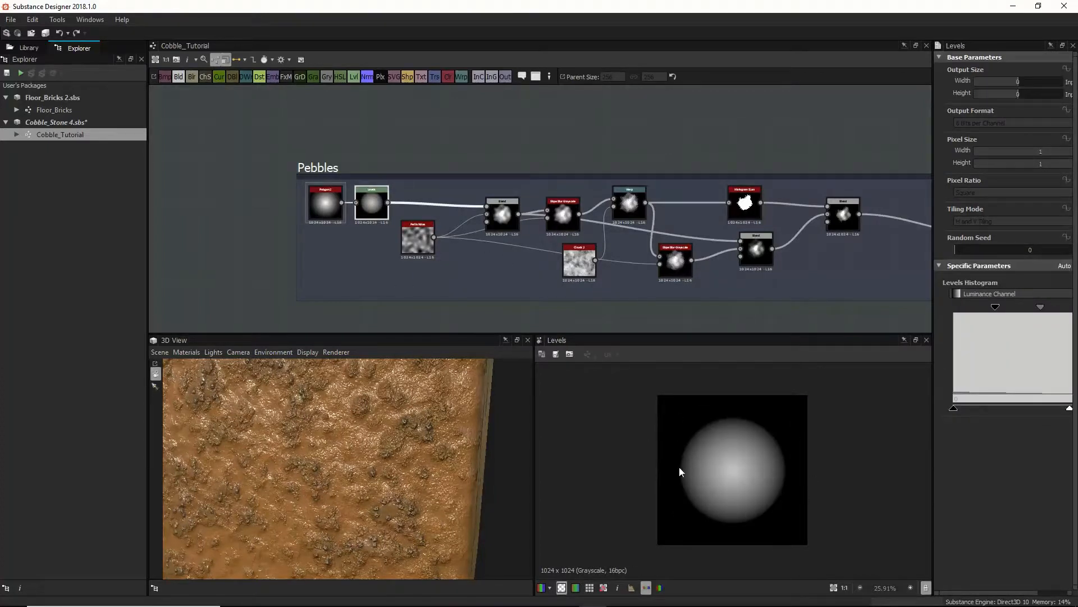
click(426, 236)
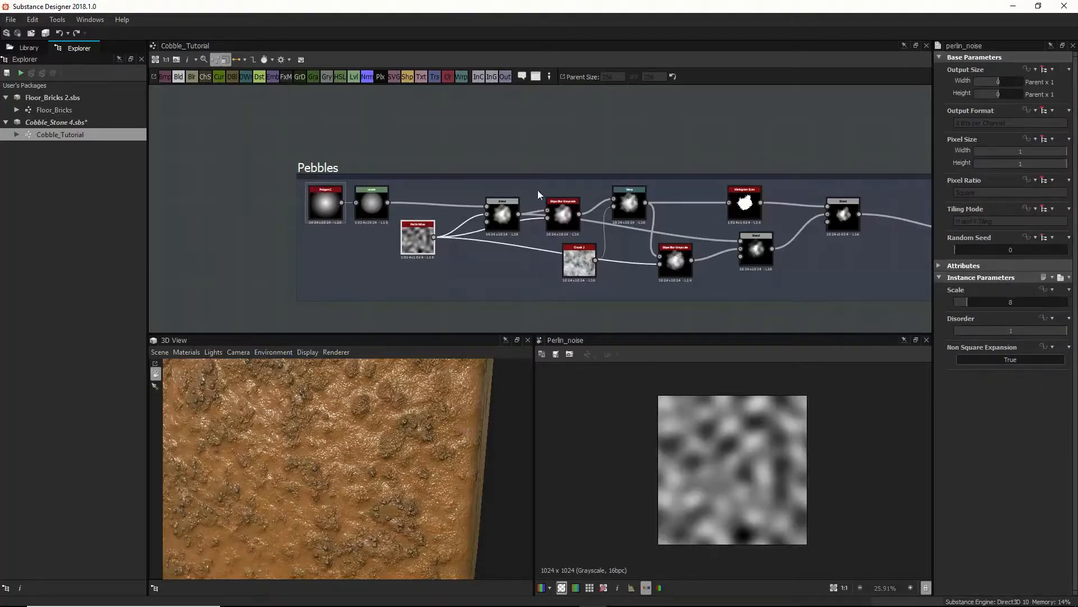
click(501, 211)
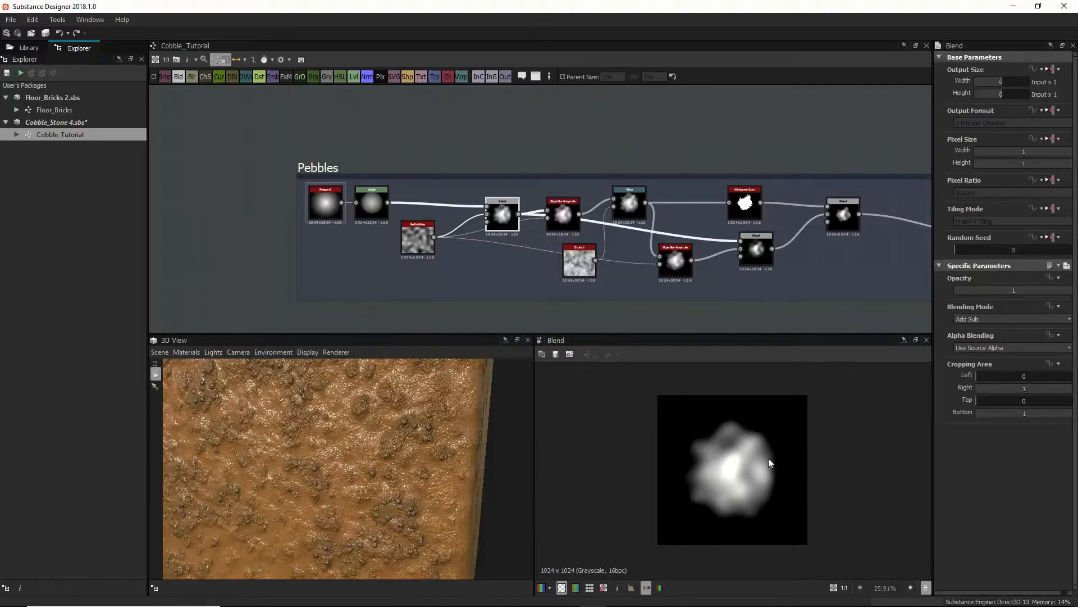
Preview the Pebbles section's first Slope Blur Grayscale, the Clouds 2 noise and the Warp they feed
click(563, 215)
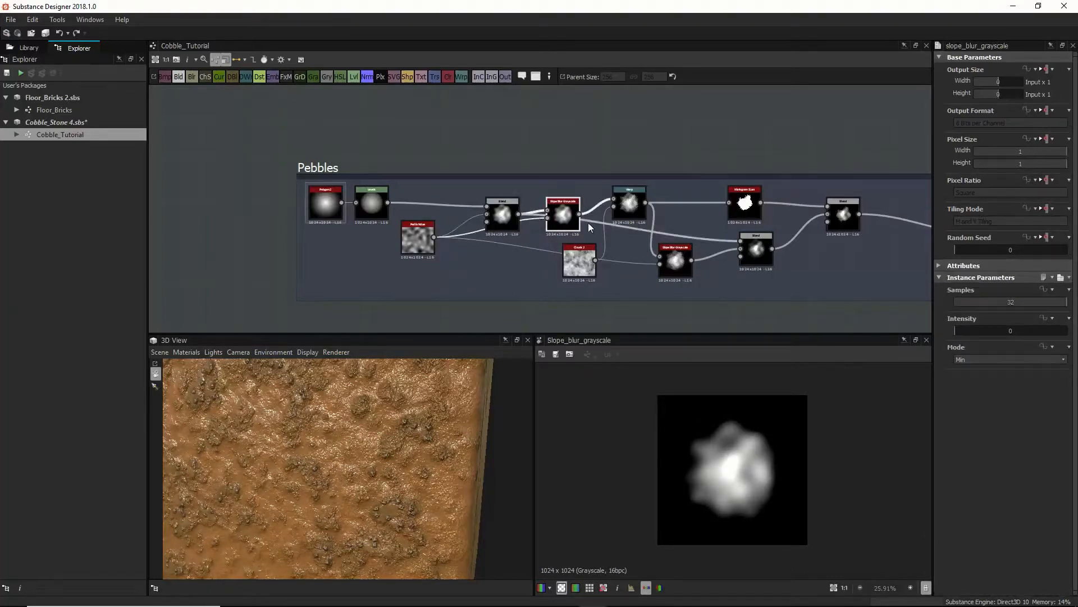
click(580, 260)
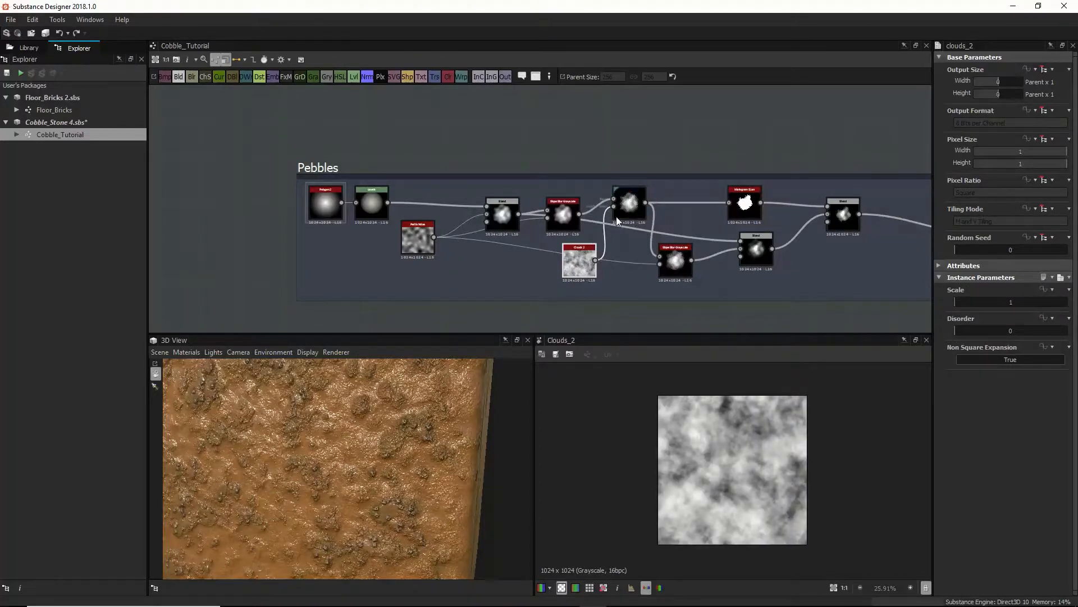
click(628, 206)
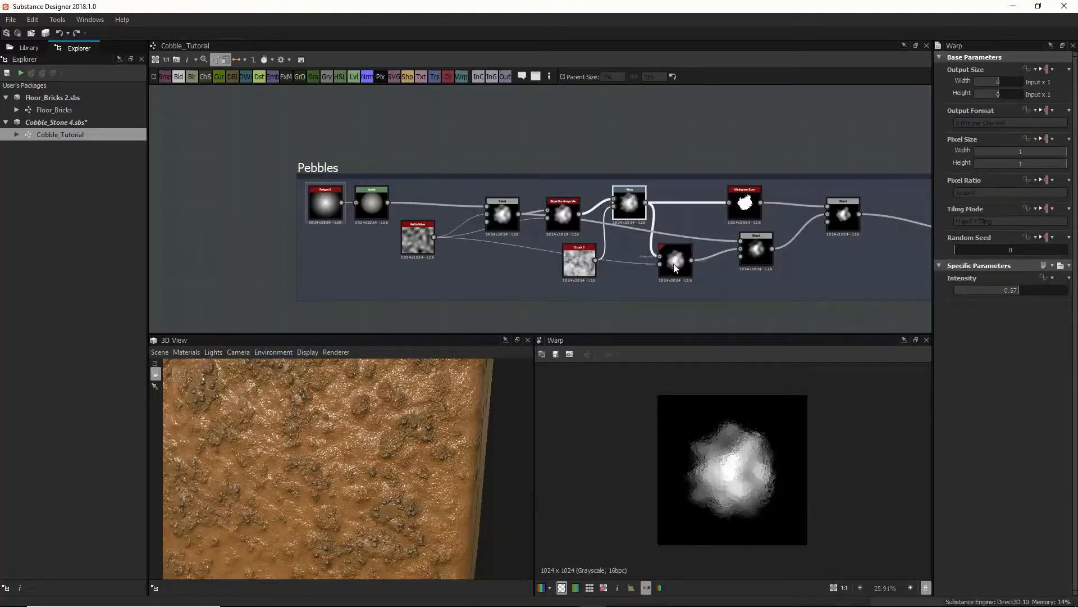
Preview the Pebbles section's second Slope Blur Grayscale, the Histogram Scan and the two Blends that follow
click(674, 265)
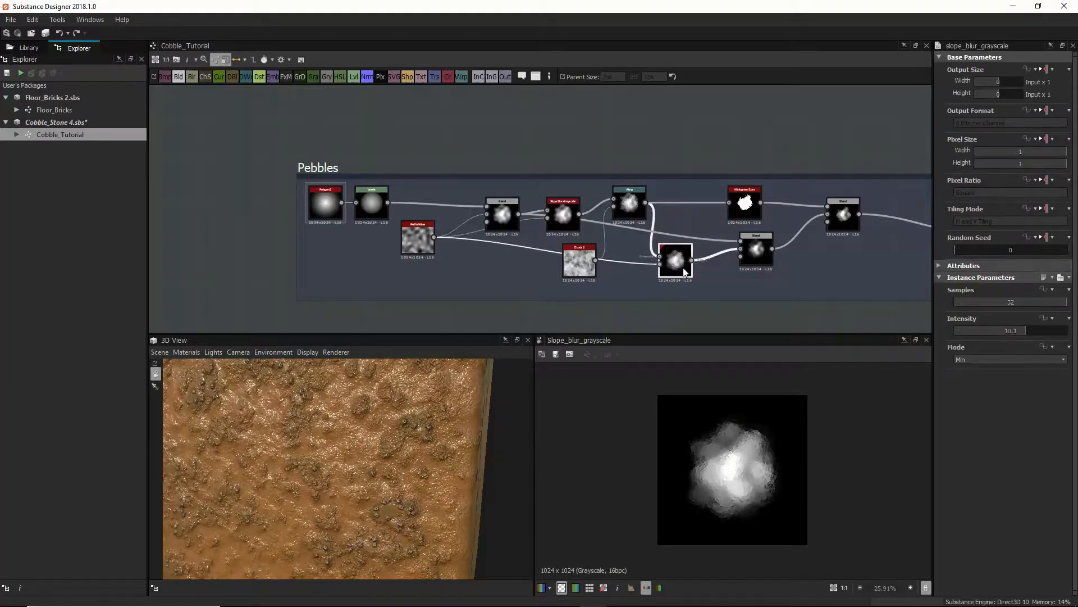
click(744, 207)
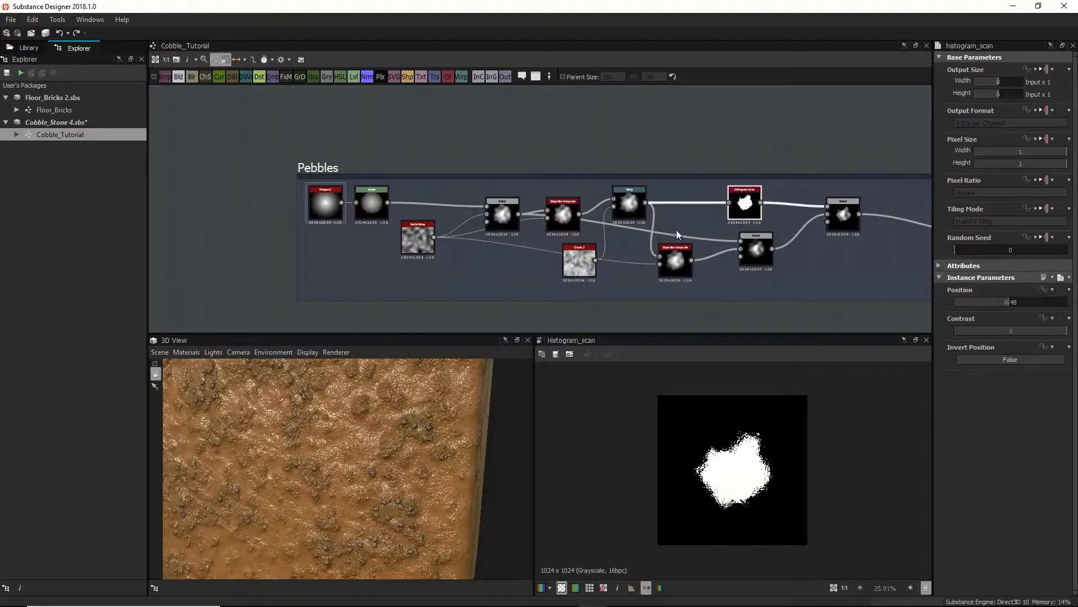
click(833, 228)
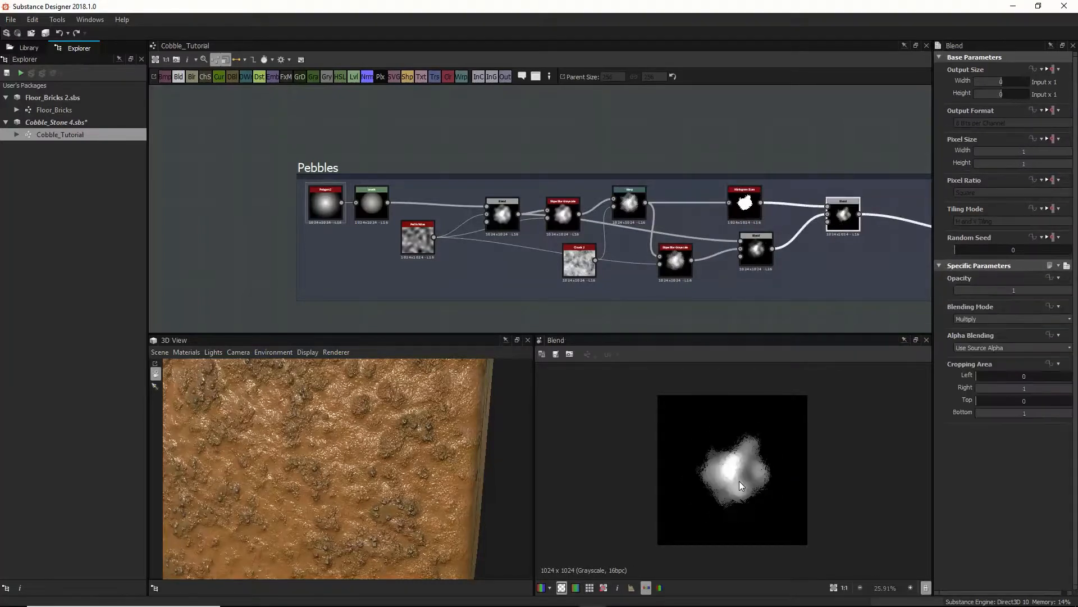
scroll(735, 474, up, 3)
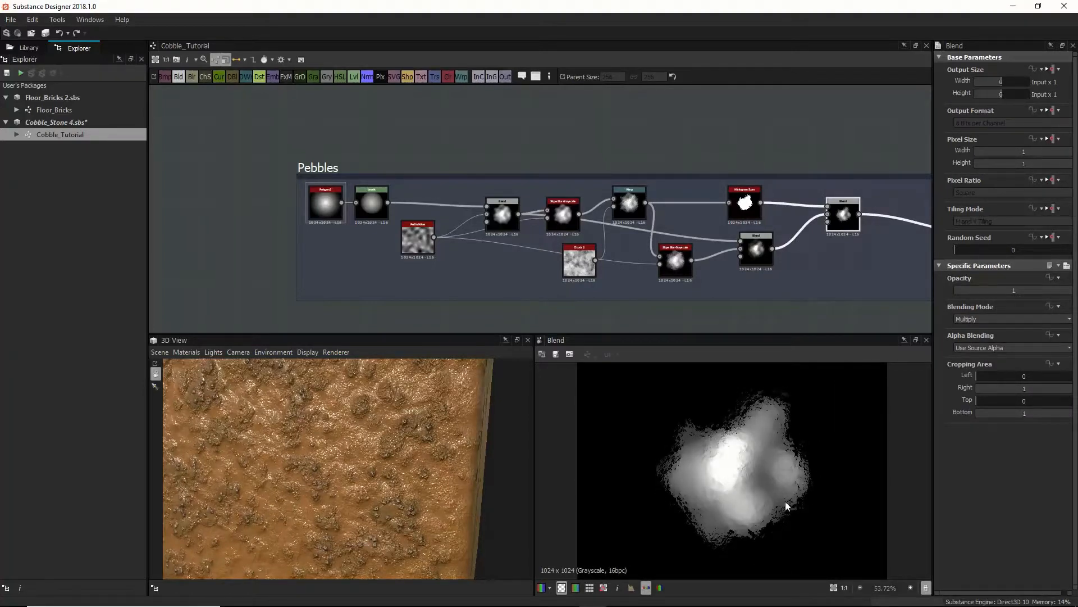
click(746, 208)
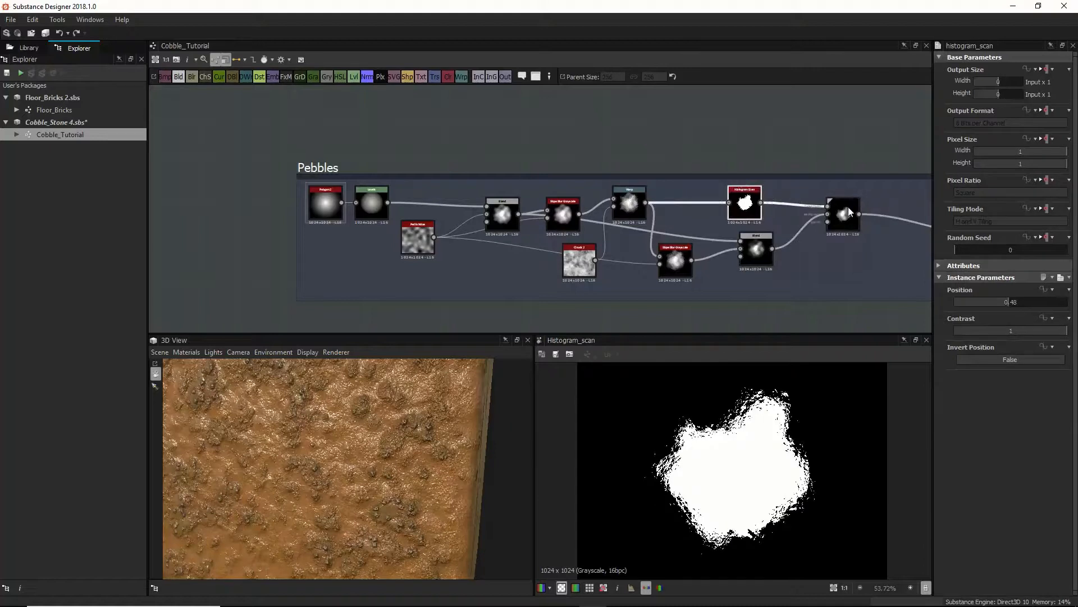
click(754, 252)
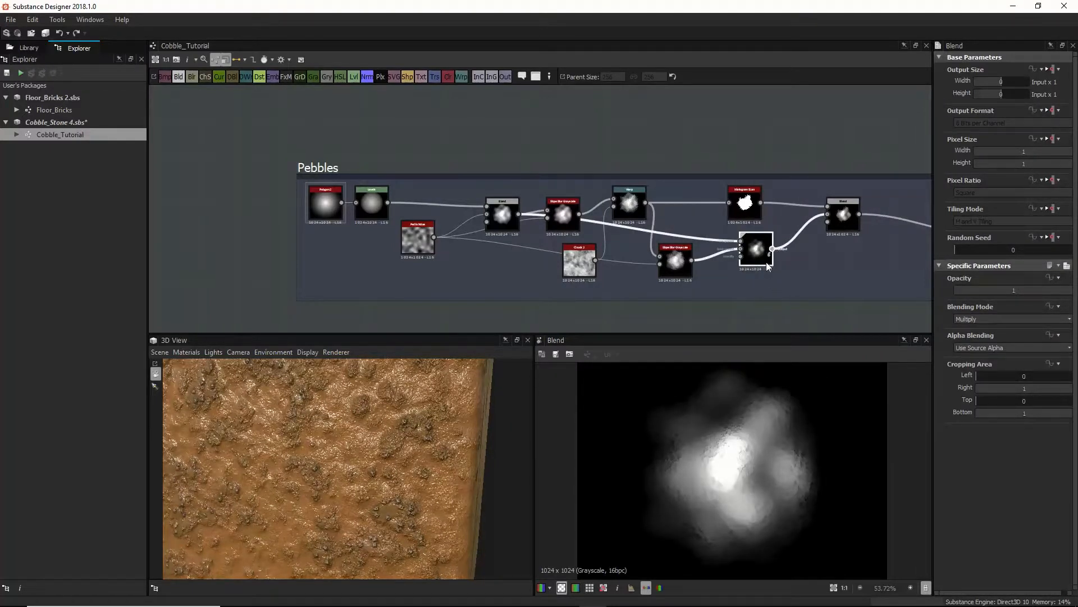
Move the lower Pebbles Blend down and the Histogram Scan aside, feed that Blend's output into the Histogram Scan and preview it
drag(756, 253, 751, 275)
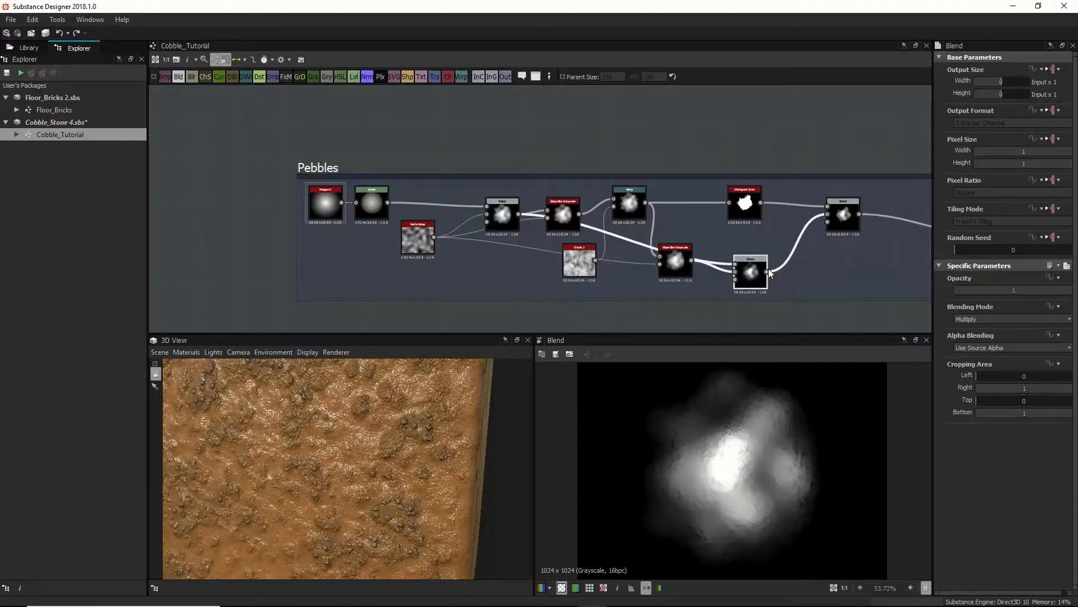
drag(747, 209, 759, 209)
drag(767, 273, 763, 203)
click(756, 204)
double_click(763, 204)
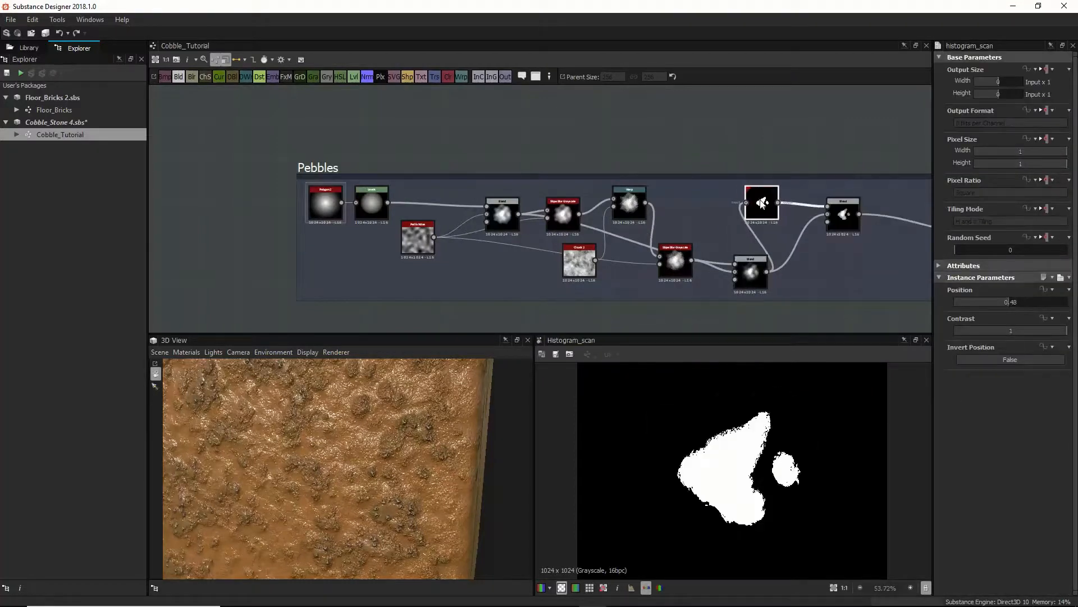
Set the Histogram Scan's Position to 0.91 and preview the Multiply Blend it feeds
drag(1011, 303, 1057, 308)
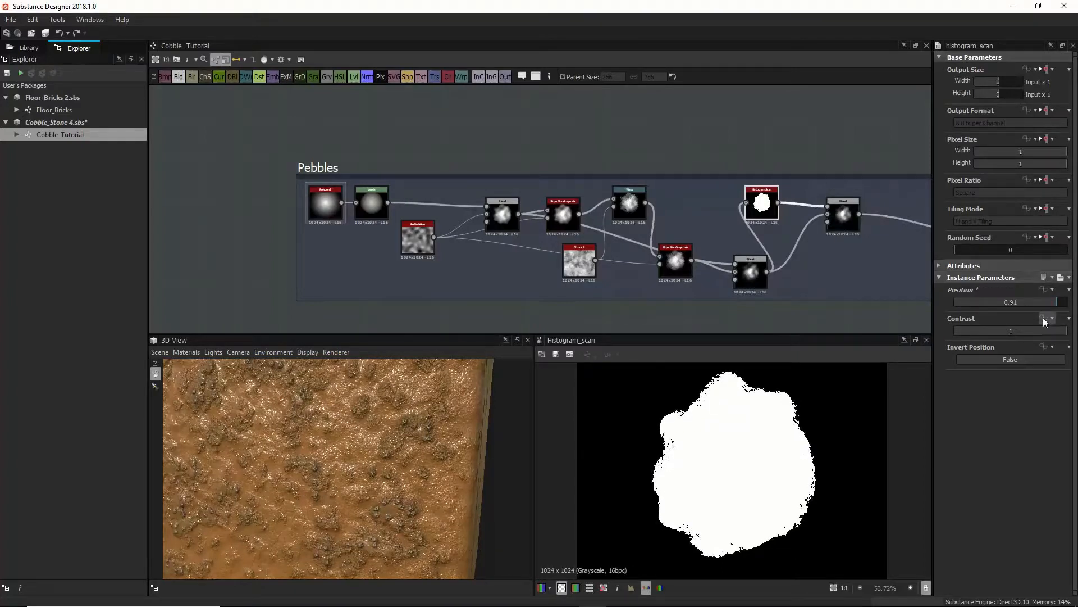
click(1062, 331)
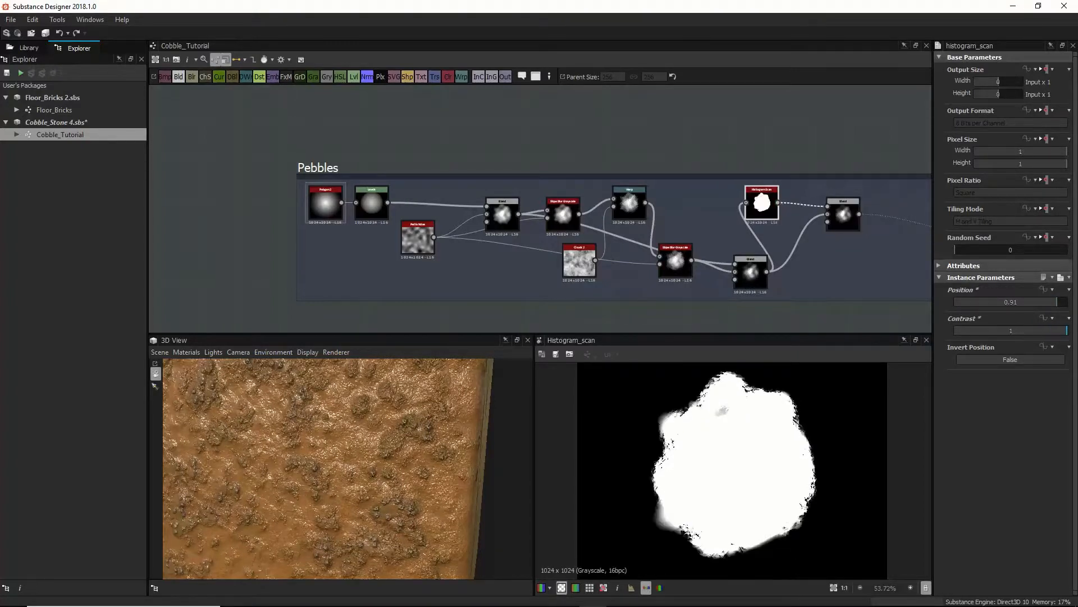
double_click(853, 217)
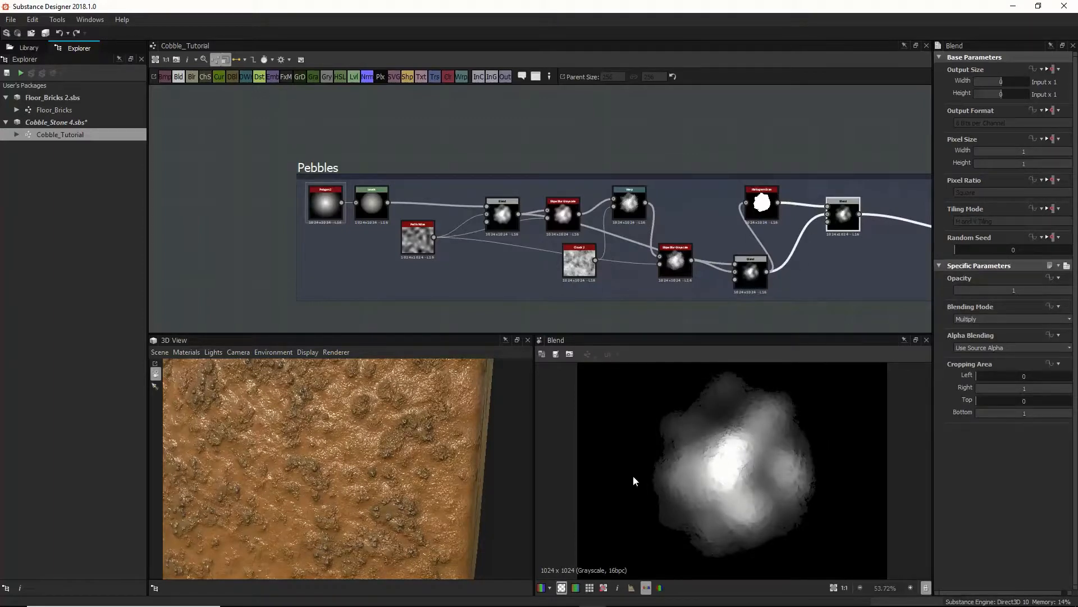
Examine the pebble and mud detail on the 3D model up close and from several angles
scroll(356, 438, down, 4)
drag(357, 438, 360, 431)
scroll(356, 424, up, 5)
scroll(737, 275, down, 2)
scroll(726, 441, down, 1)
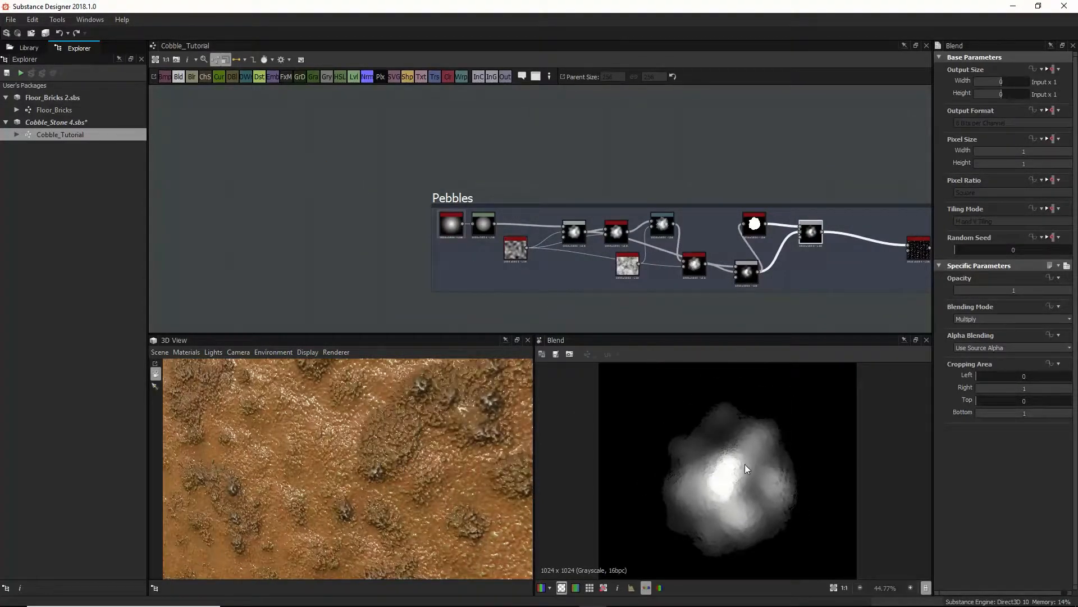
drag(415, 424, 448, 487)
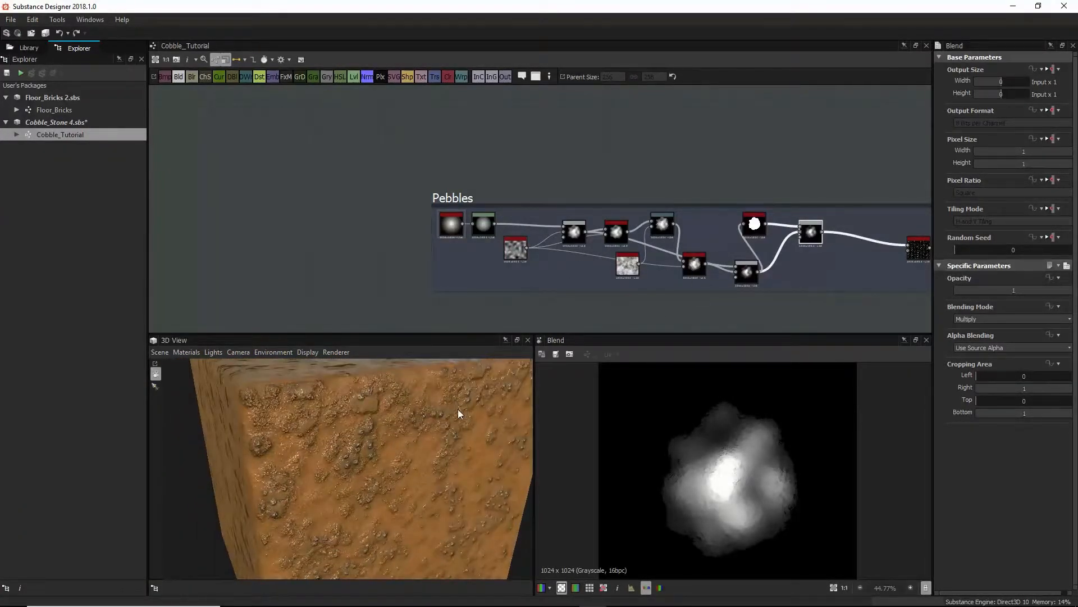
drag(387, 473, 339, 520)
Preview the Tile Generator at the end of the Pebbles section and the Histogram Range beside the Mud section that it feeds
middle_drag(577, 285, 356, 296)
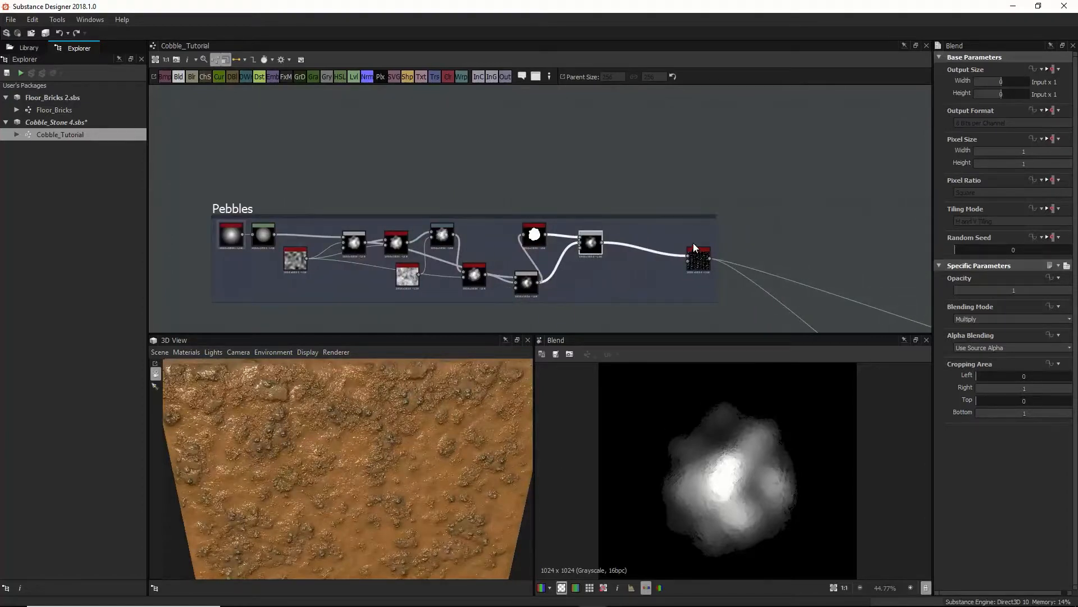
click(695, 260)
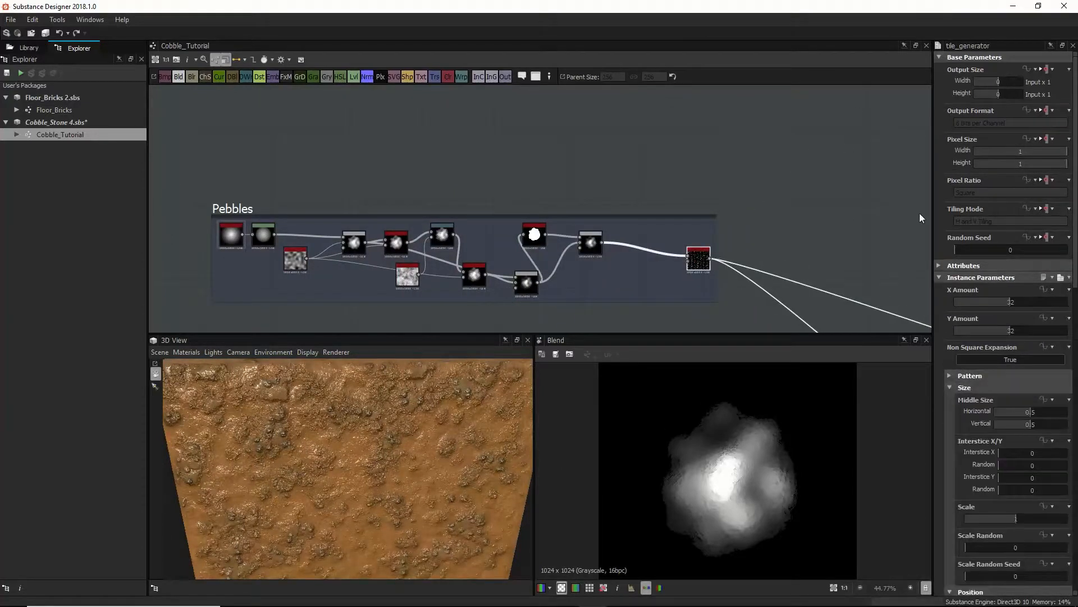
double_click(690, 259)
scroll(687, 502, down, 3)
middle_drag(815, 270, 765, 206)
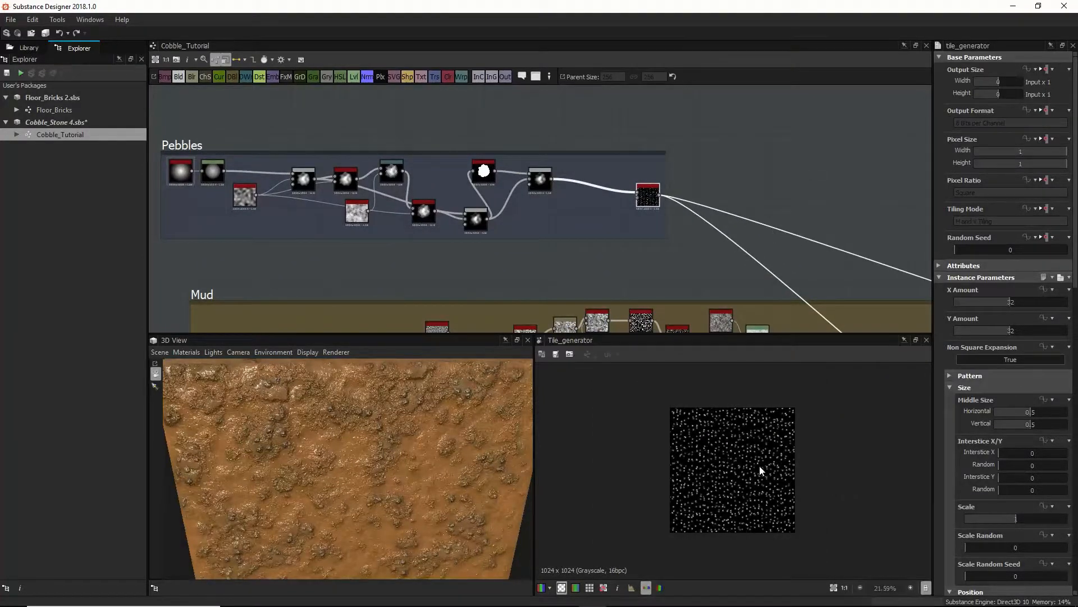
middle_drag(765, 267, 632, 71)
middle_drag(851, 317, 614, 247)
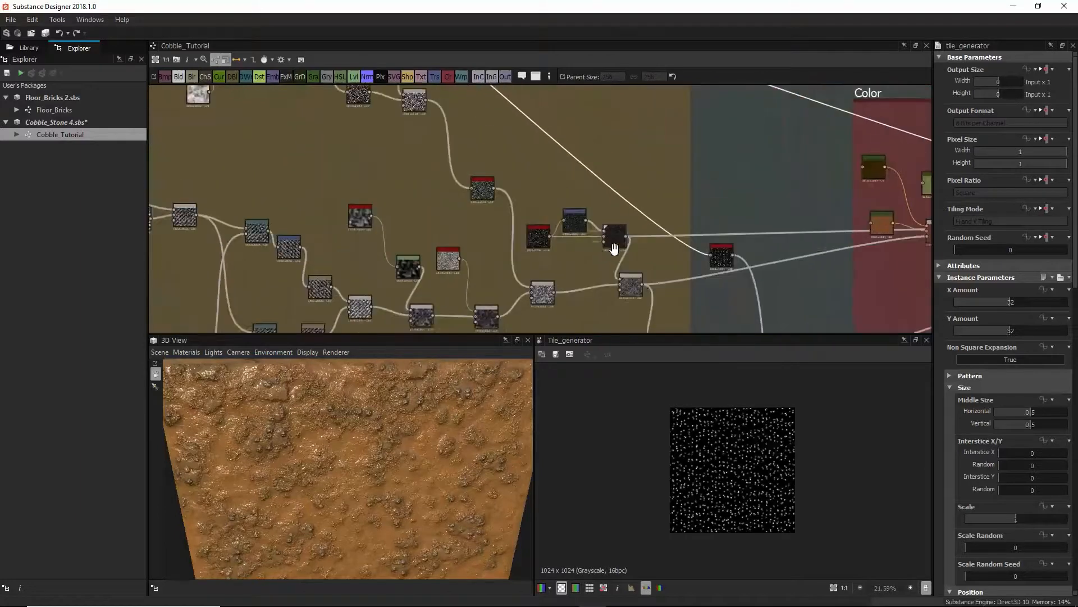
double_click(724, 261)
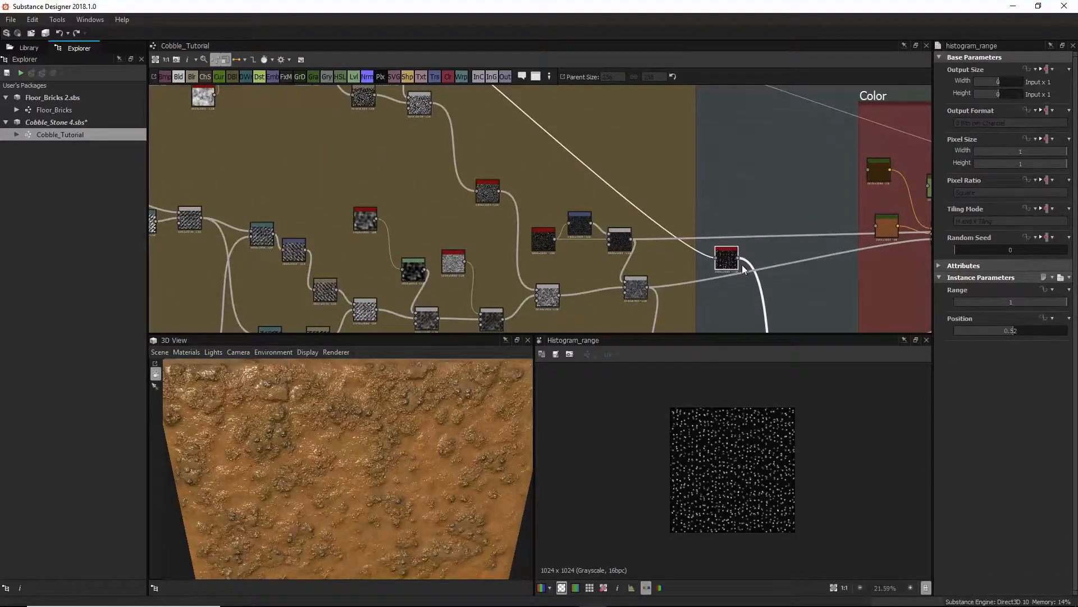
Follow the Histogram Range's link into Final Blends and preview the first Blend, which combines the pebbles with the mud
middle_drag(722, 251, 721, 209)
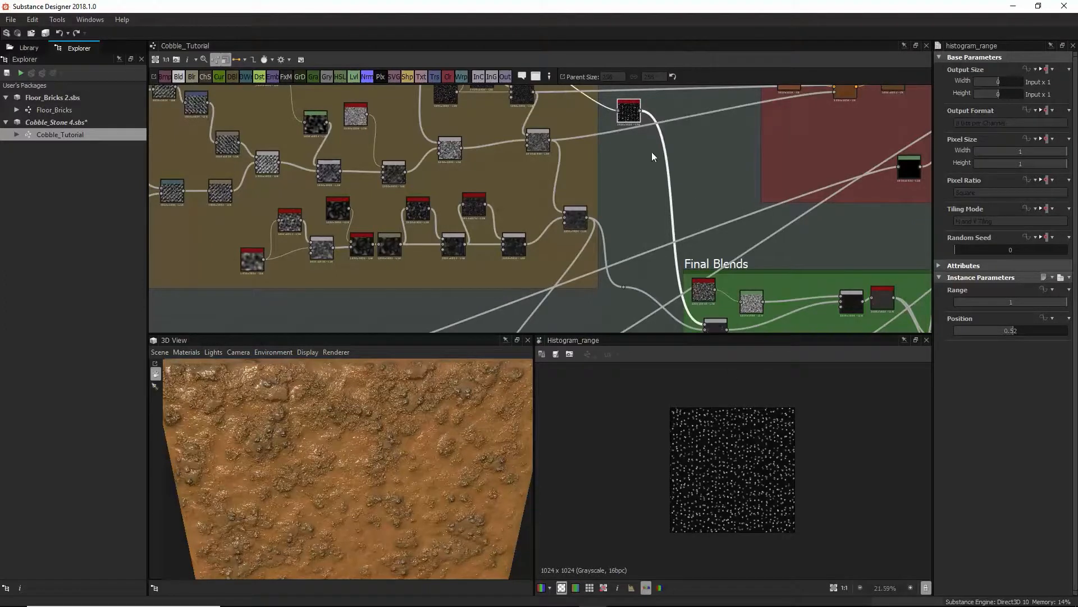
middle_drag(674, 207, 649, 138)
middle_drag(577, 166, 579, 194)
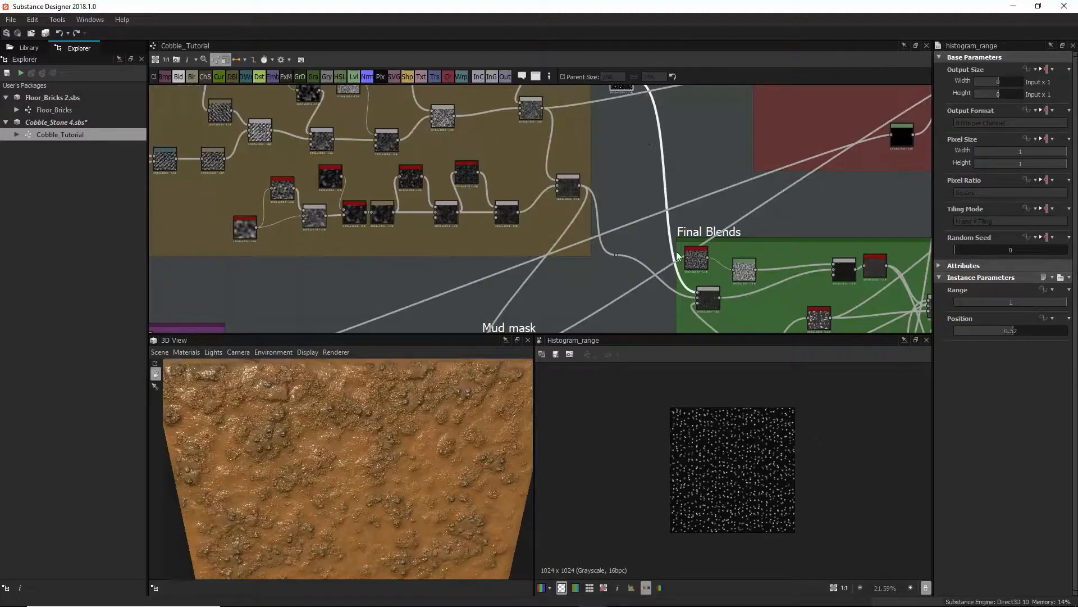
click(712, 291)
double_click(713, 291)
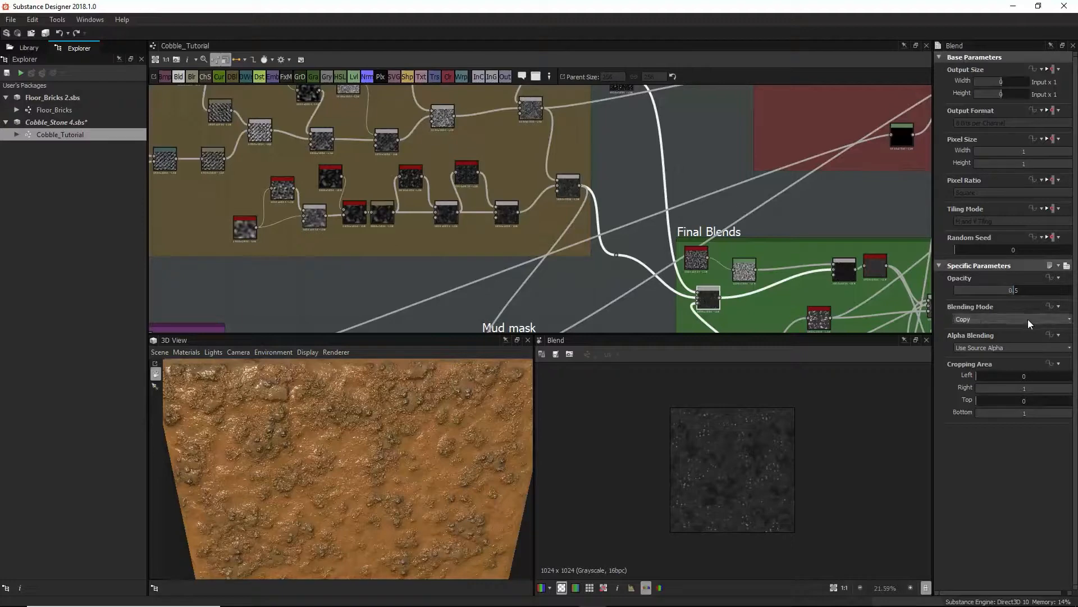
Move the black-and-white mask Blend in Final Blends further along, clear of the Mud mask's link dots
middle_drag(703, 264, 702, 234)
middle_drag(712, 285, 707, 262)
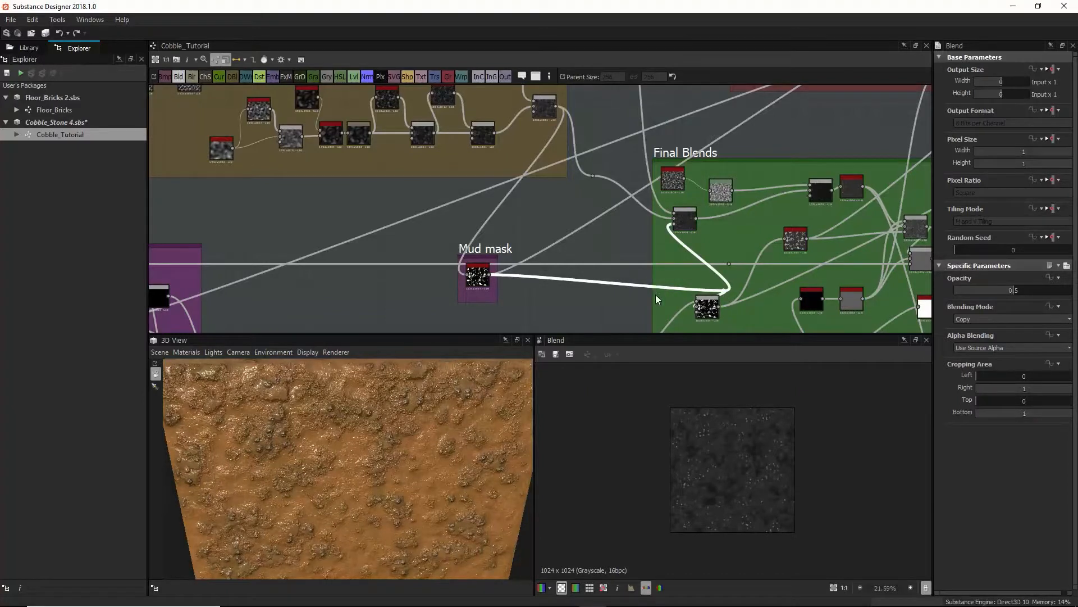
drag(709, 309, 752, 318)
drag(706, 278, 731, 301)
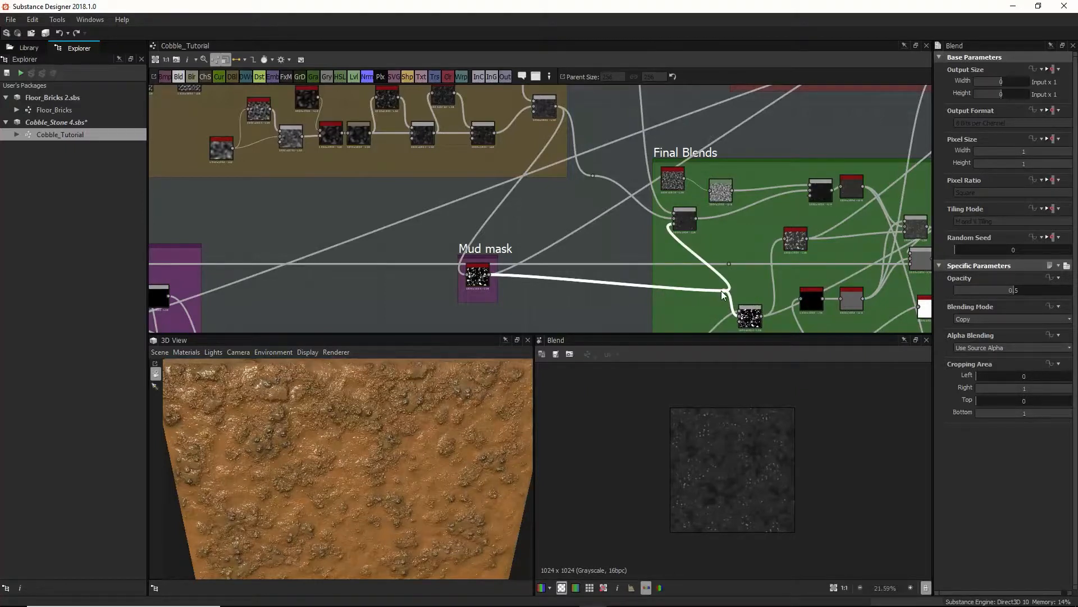
Bring the two dots on the Mud mask's links together in the gap between the Mud mask and Final Blends frames
click(492, 291)
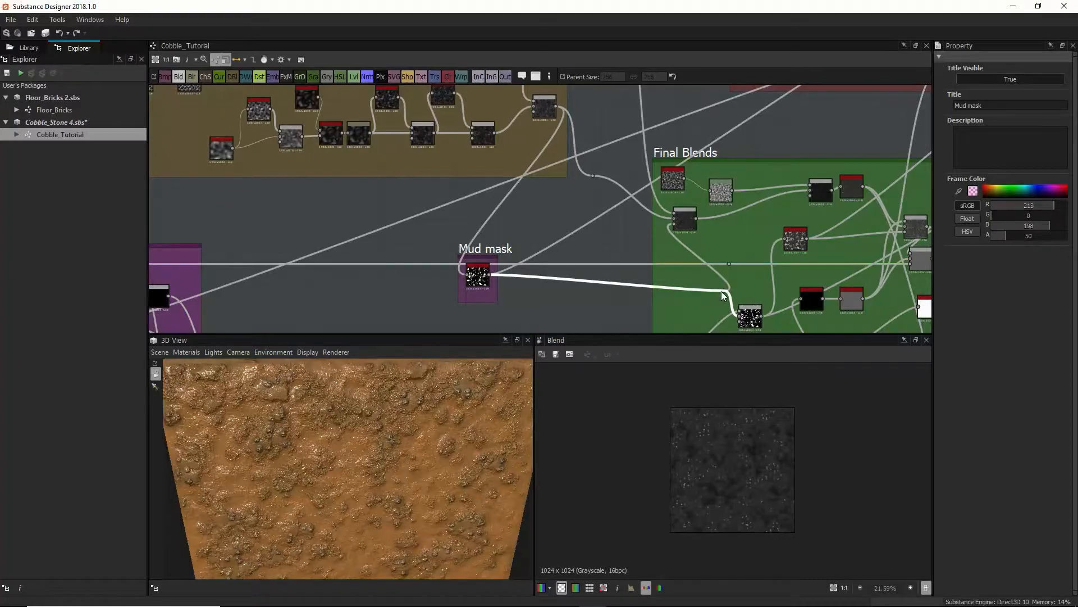
scroll(722, 292, up, 5)
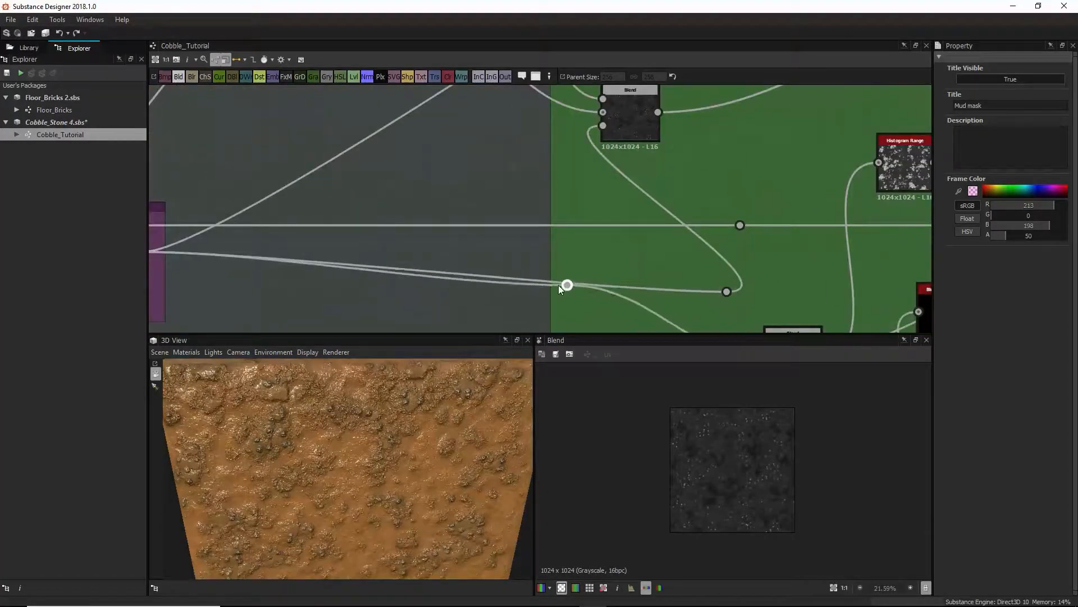
drag(558, 285, 440, 292)
drag(712, 288, 439, 293)
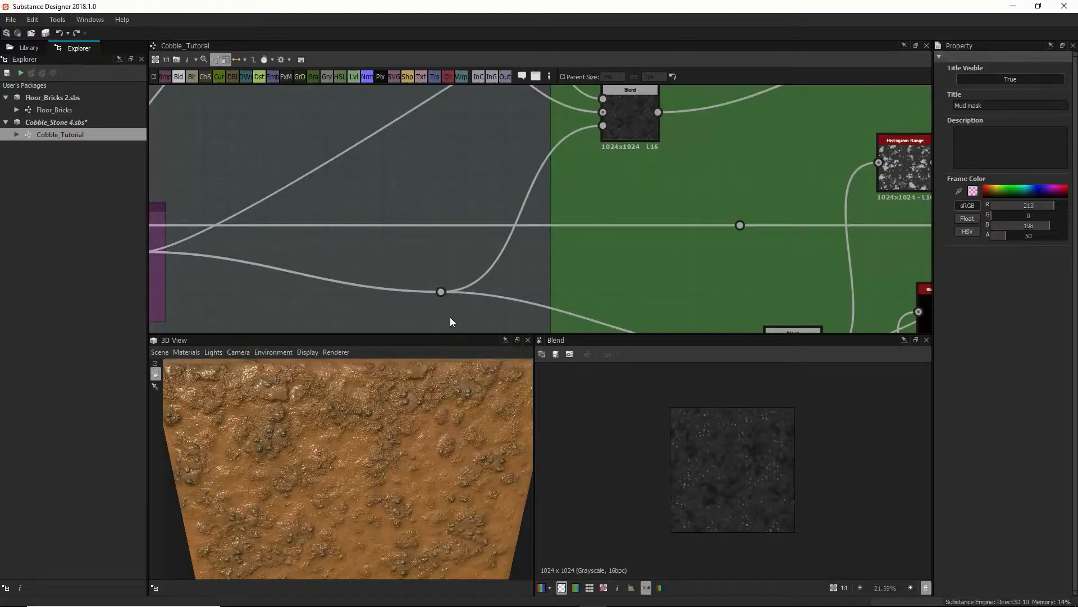
scroll(502, 279, down, 6)
Preview the Mud mask's Histogram Scan and the Final Blends Blend that uses it as a mask
middle_drag(387, 250, 445, 224)
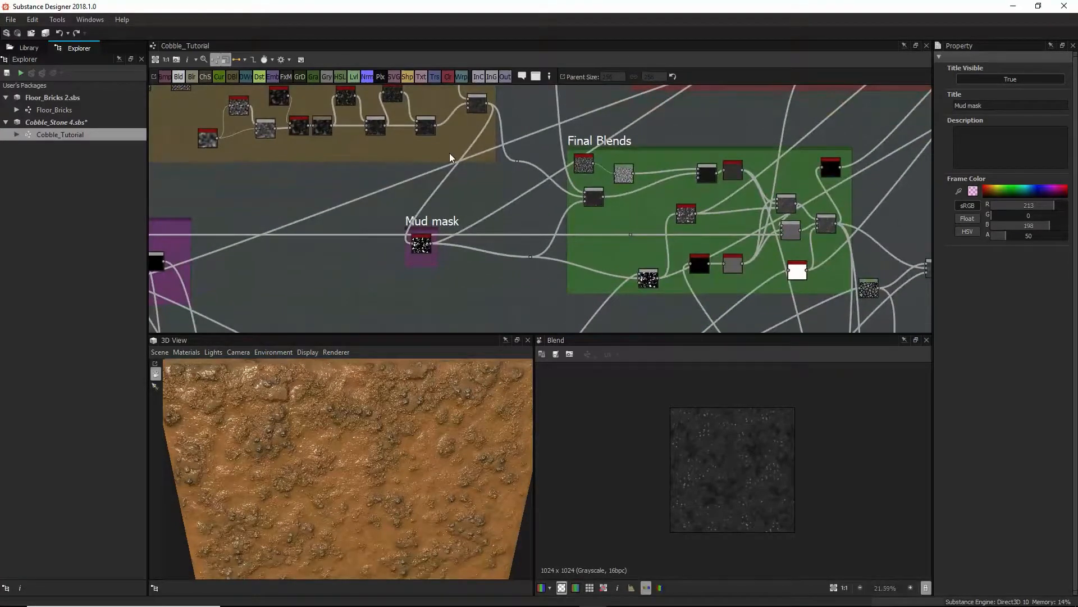
middle_drag(450, 154, 462, 186)
double_click(433, 277)
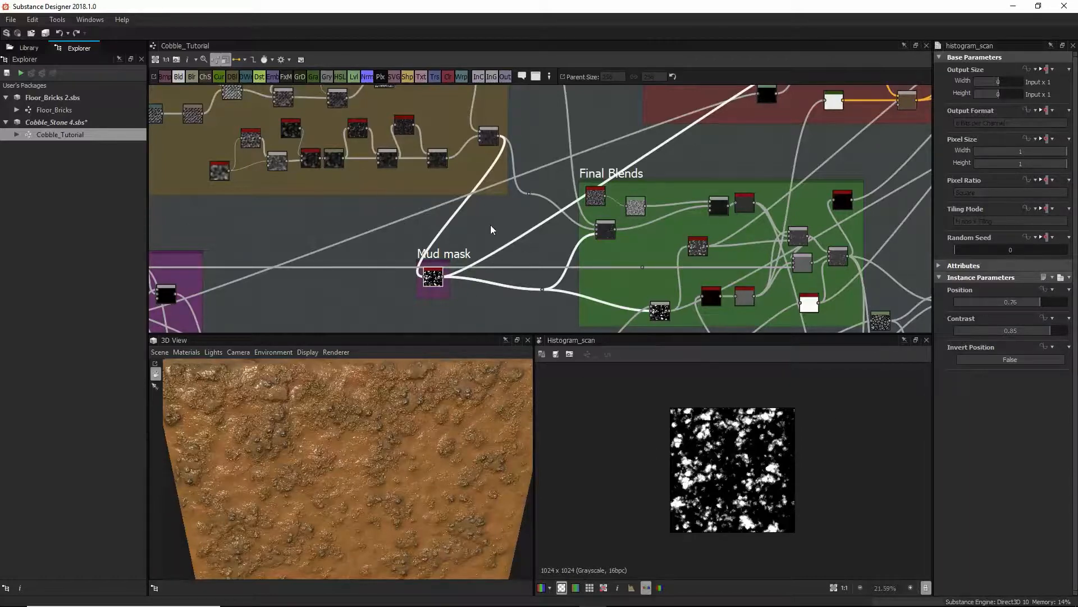
middle_drag(632, 195, 612, 226)
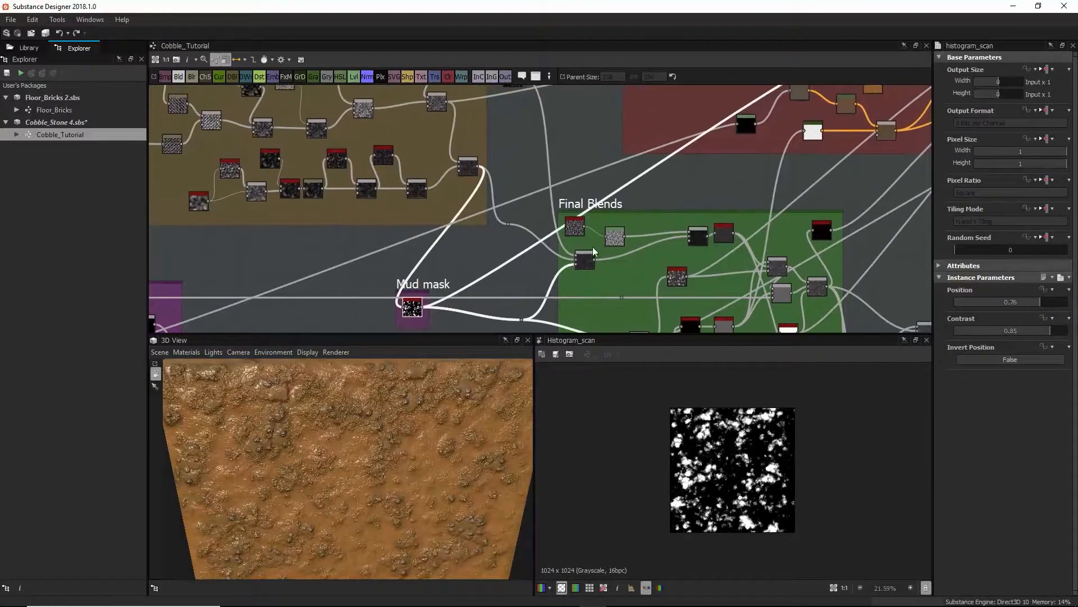
click(584, 260)
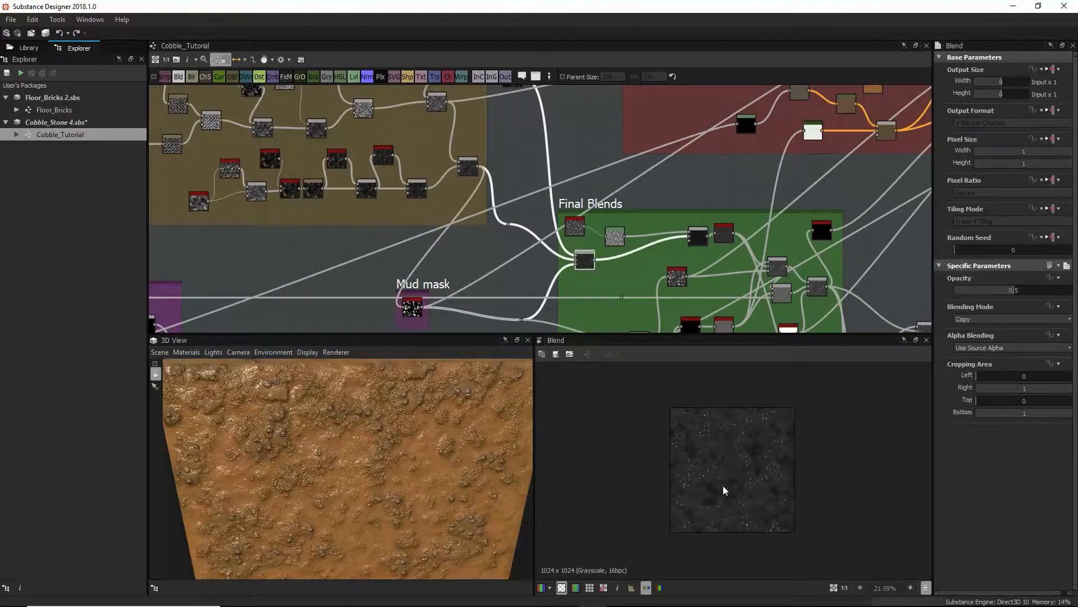
scroll(736, 485, up, 1)
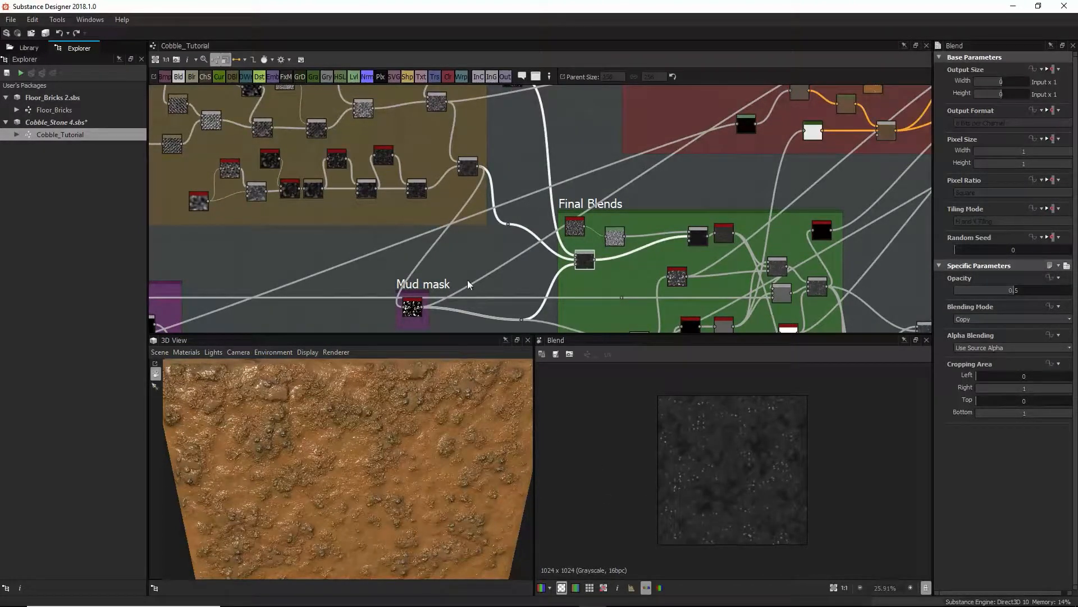
Preview the next Blend along the upper Final Blends chain and the Gaussian Noise at that chain's start
middle_drag(573, 233, 533, 264)
scroll(596, 263, up, 3)
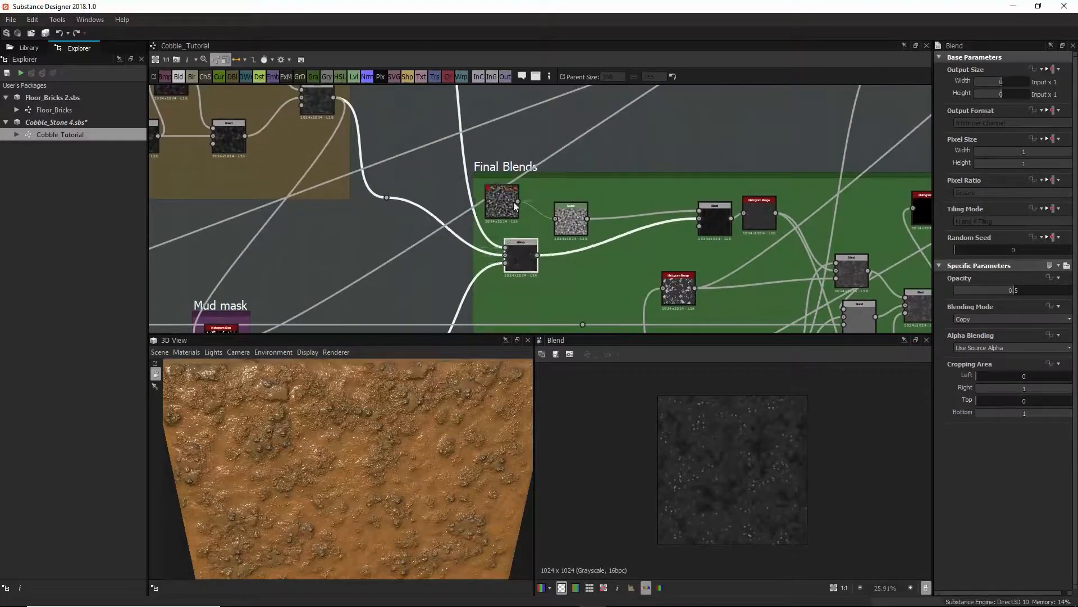
middle_drag(511, 224, 516, 271)
scroll(559, 261, down, 1)
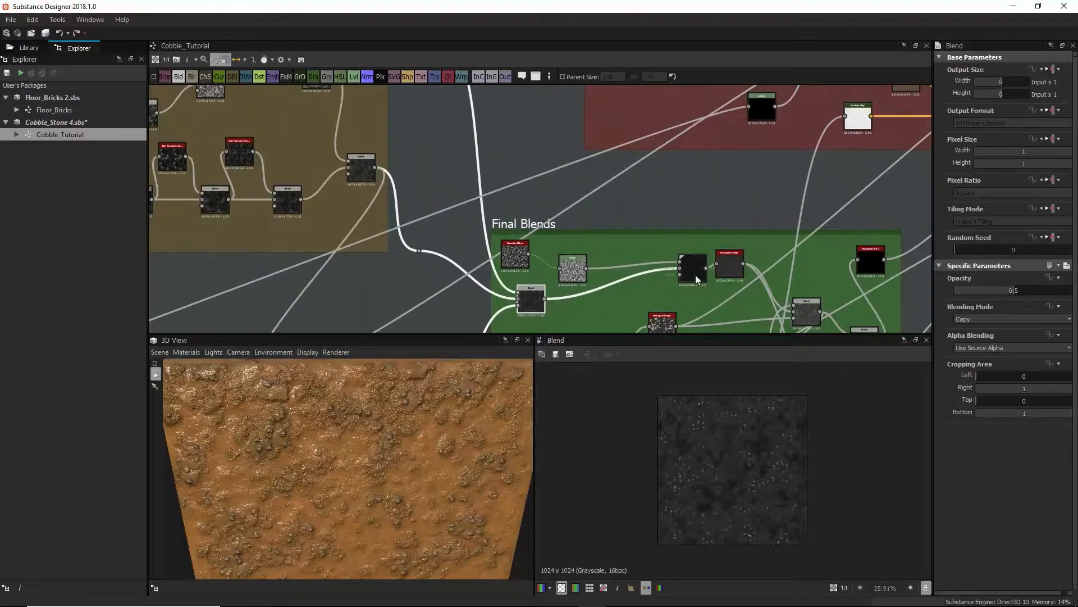
click(696, 276)
click(510, 255)
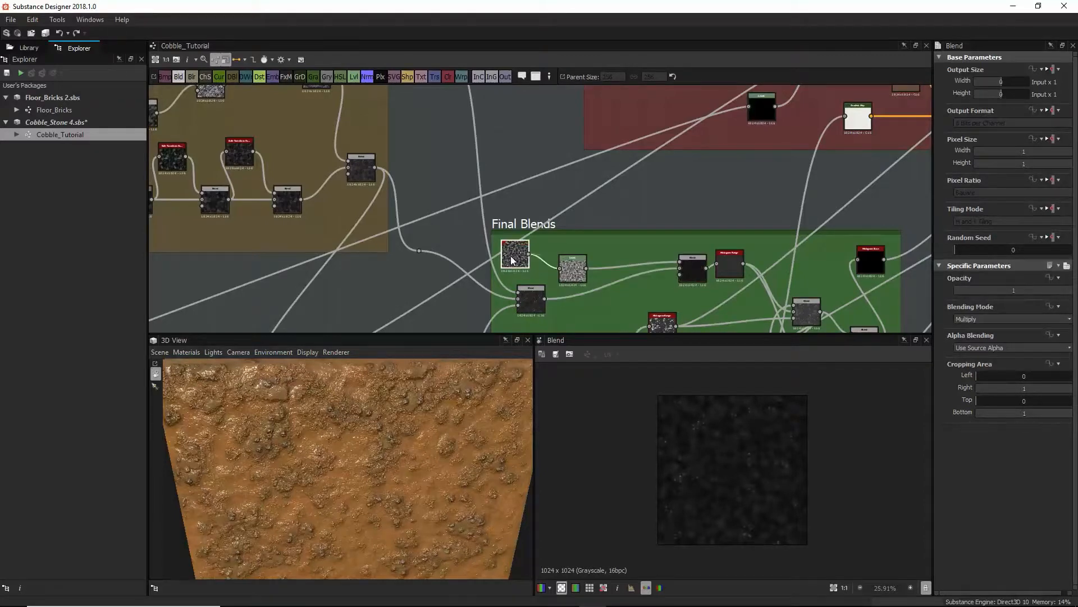
scroll(635, 297, down, 2)
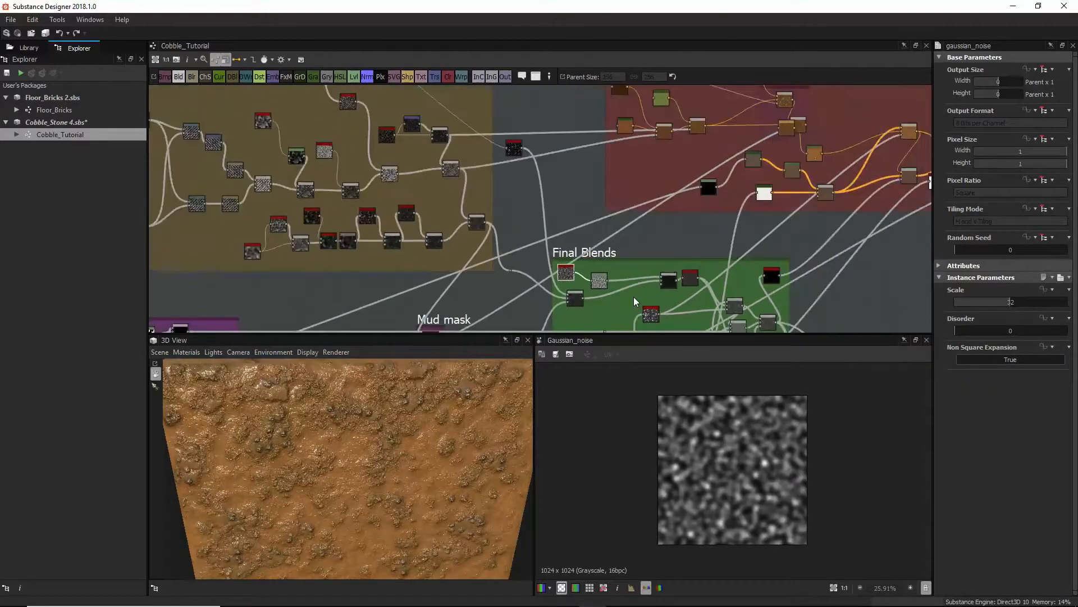
Preview the Levels after the Gaussian Noise in Final Blends and the Multiply Blend that it feeds
middle_drag(633, 296, 609, 217)
scroll(729, 226, up, 2)
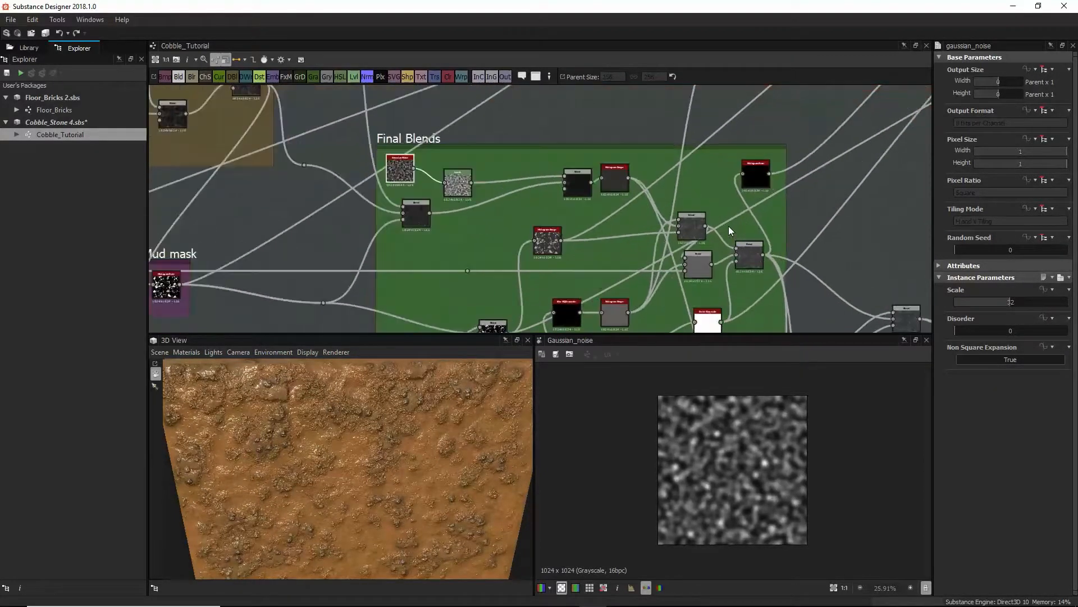
scroll(729, 226, down, 2)
middle_drag(632, 222, 678, 242)
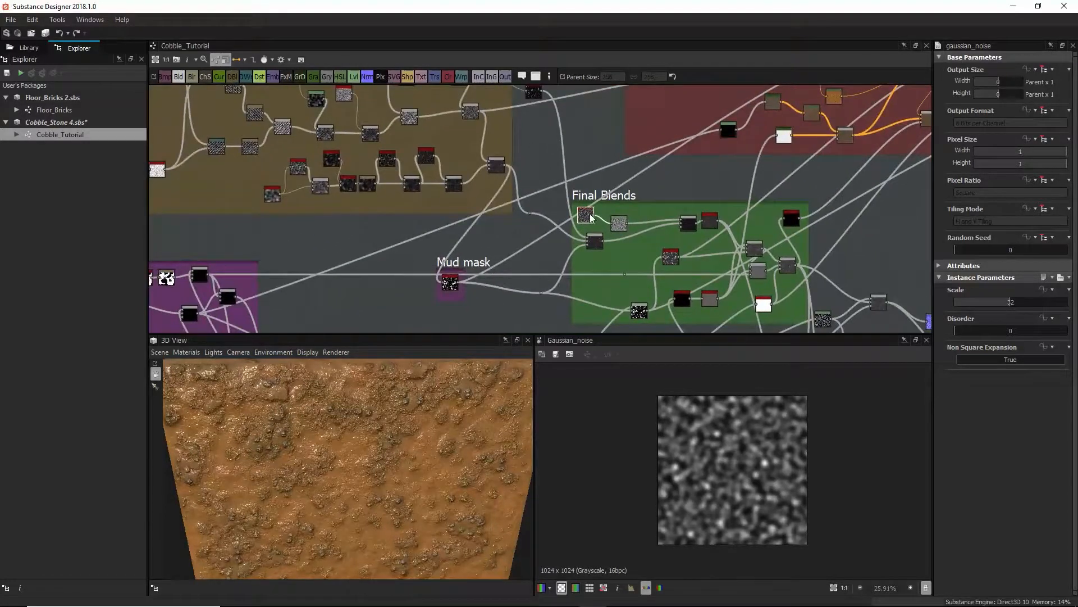
click(622, 224)
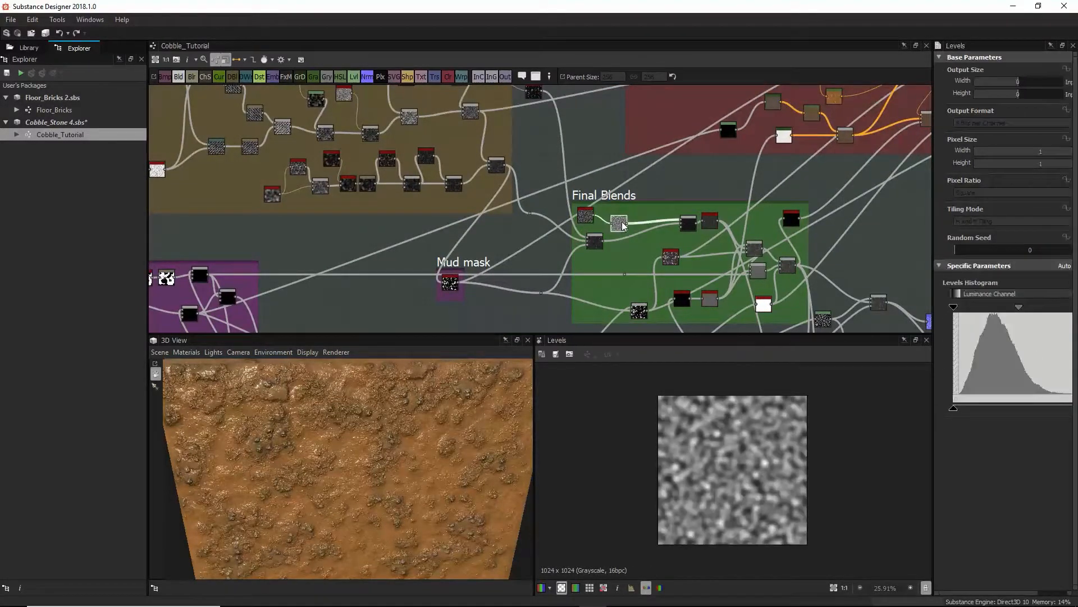
click(689, 224)
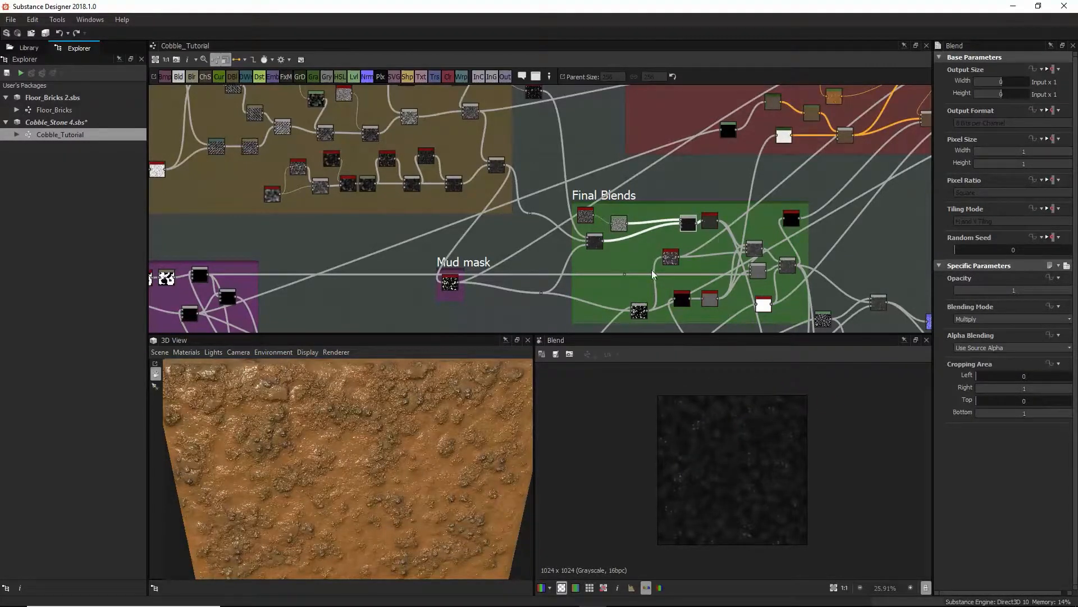
Set the Range of the upper Final Blends chain's Histogram Range to 0.97 and move that node slightly lower
click(706, 219)
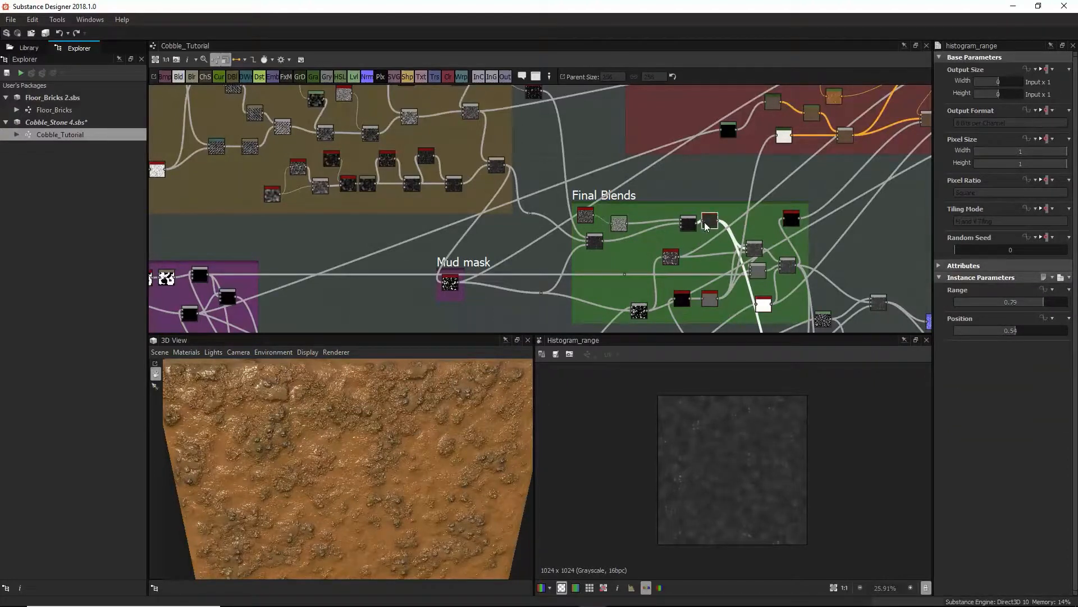
drag(1038, 303, 1066, 309)
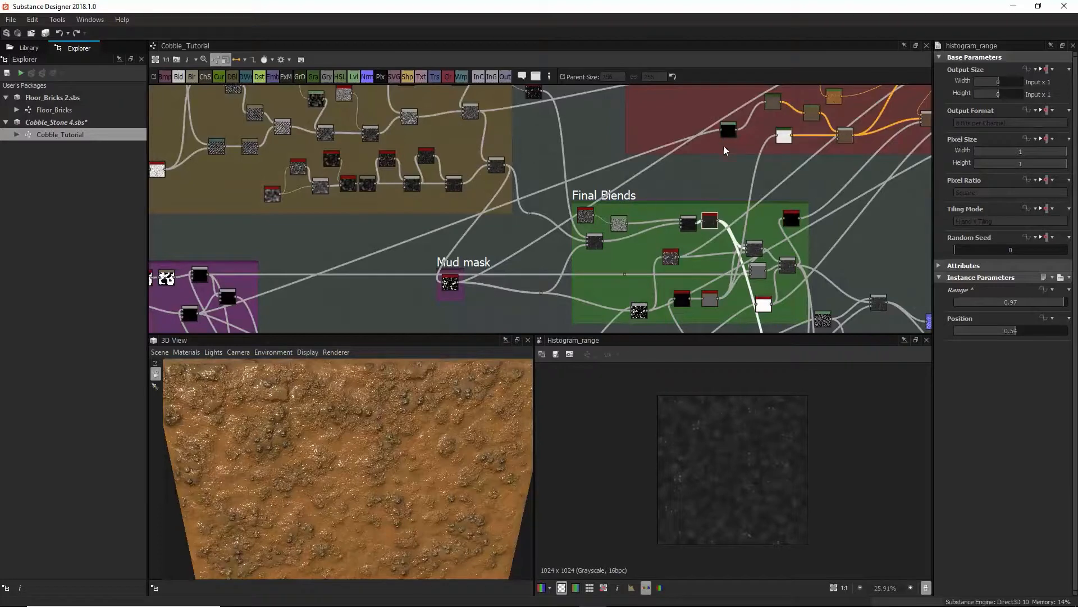
scroll(719, 166, down, 2)
scroll(718, 206, up, 4)
middle_drag(738, 218, 656, 184)
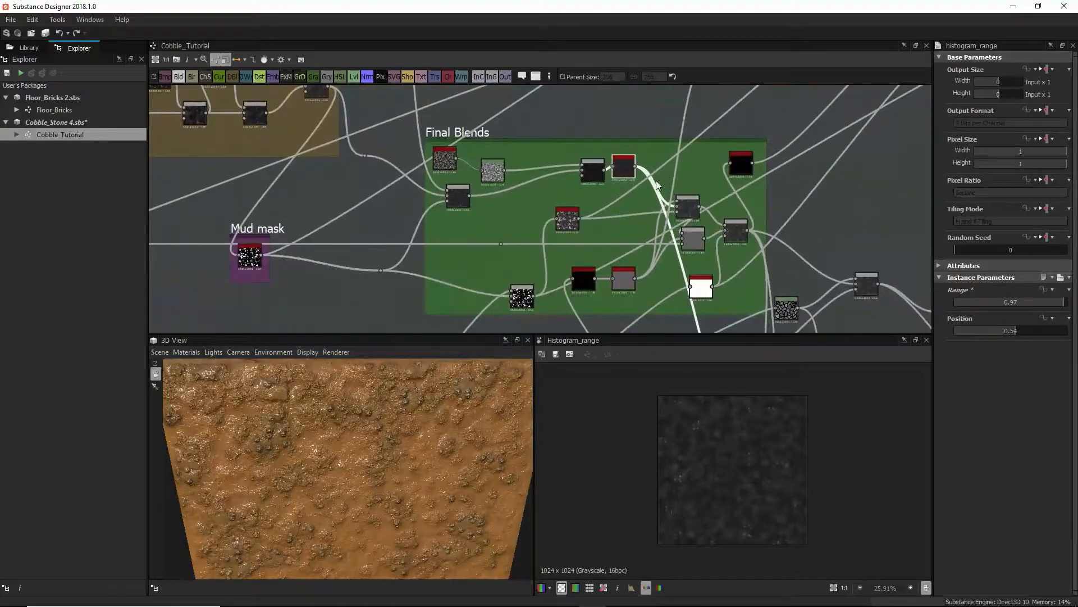
drag(625, 164, 630, 187)
Preview the black-and-white mask Blend in Final Blends and trace its other input back to the Histogram Scan that feeds it
middle_drag(548, 278, 528, 140)
click(505, 294)
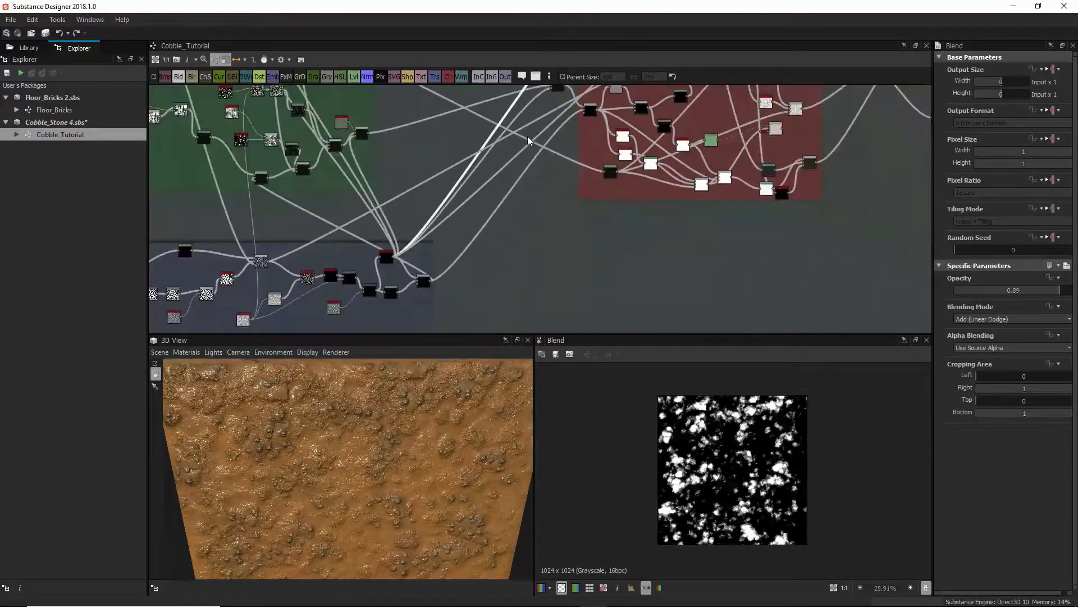
scroll(594, 140, down, 3)
mouse_move(594, 140)
middle_down()
mouse_move(614, 111)
mouse_move(613, 140)
middle_up()
scroll(447, 205, up, 5)
double_click(447, 210)
scroll(605, 146, up, 4)
Follow the Histogram Scan's link back to Final Blends and inspect the Add (Linear Dodge) mask Blend up close
scroll(613, 177, down, 4)
middle_drag(620, 101, 516, 448)
scroll(612, 178, down, 2)
middle_drag(655, 172, 622, 244)
scroll(625, 202, down, 2)
scroll(630, 203, up, 2)
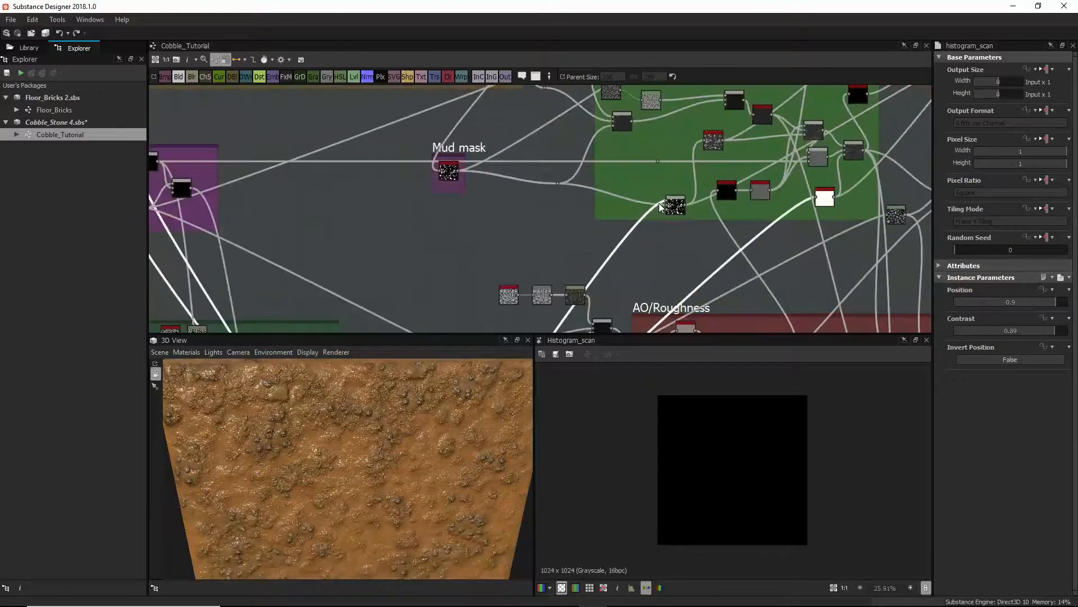
scroll(659, 204, up, 5)
double_click(709, 202)
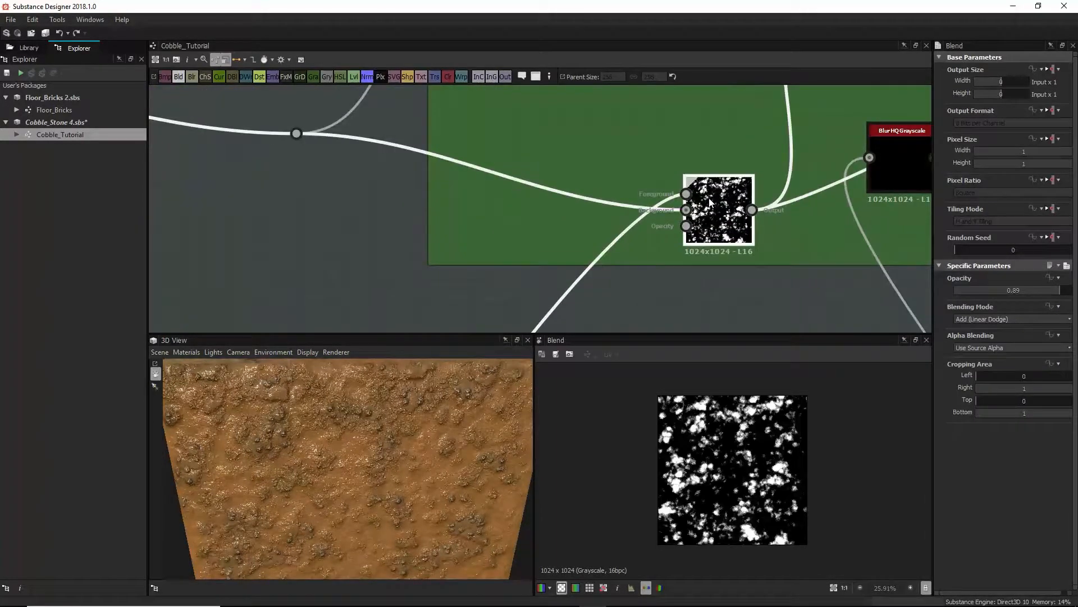
Preview the Mud mask's Histogram Scan output and the Final Blends Blend node it feeds
scroll(617, 220, down, 3)
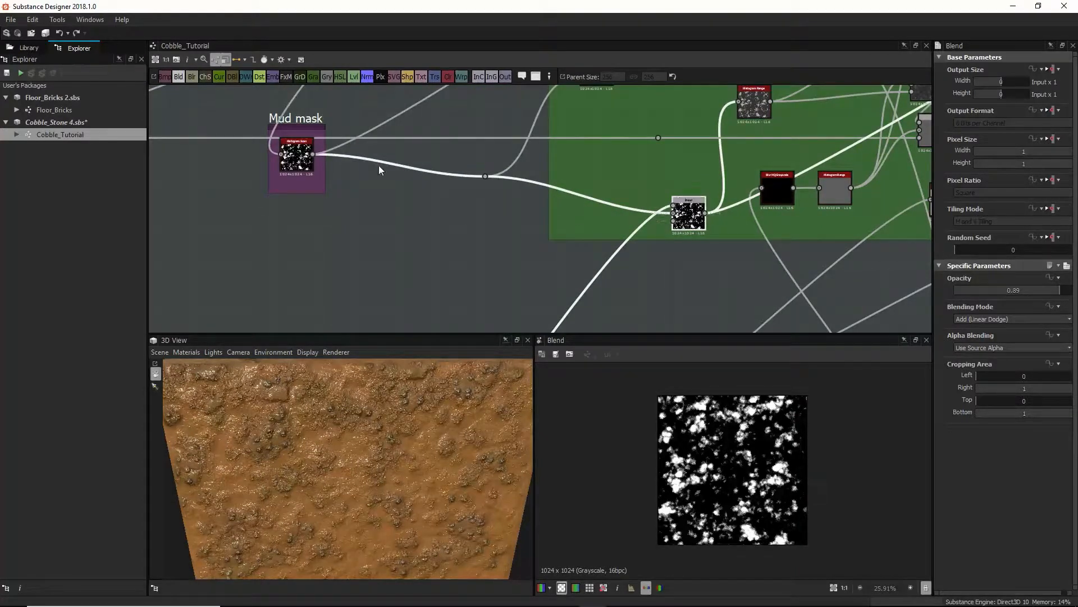
double_click(296, 152)
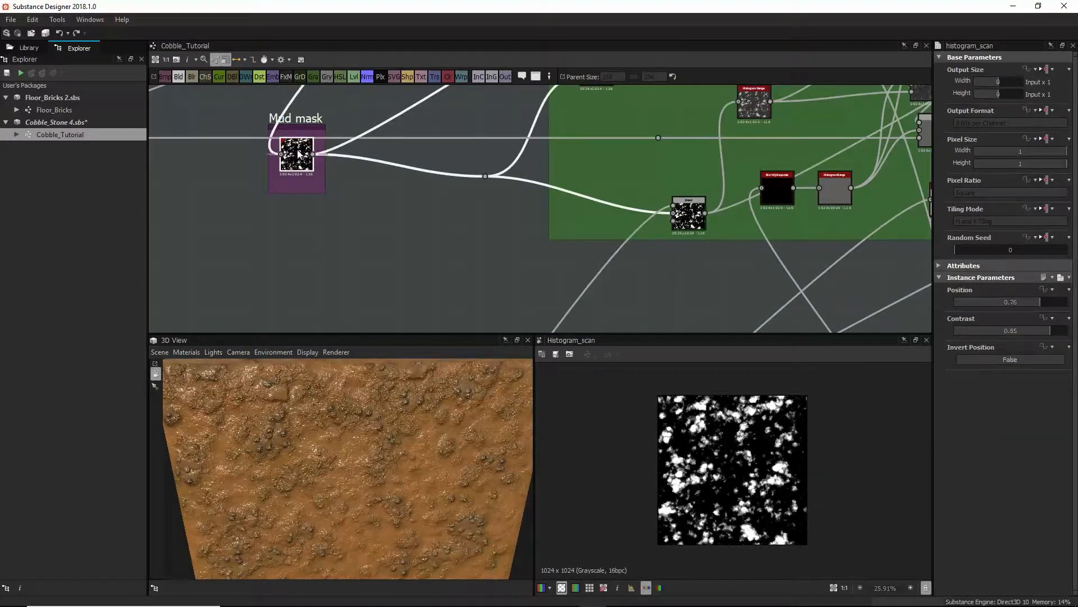
click(697, 213)
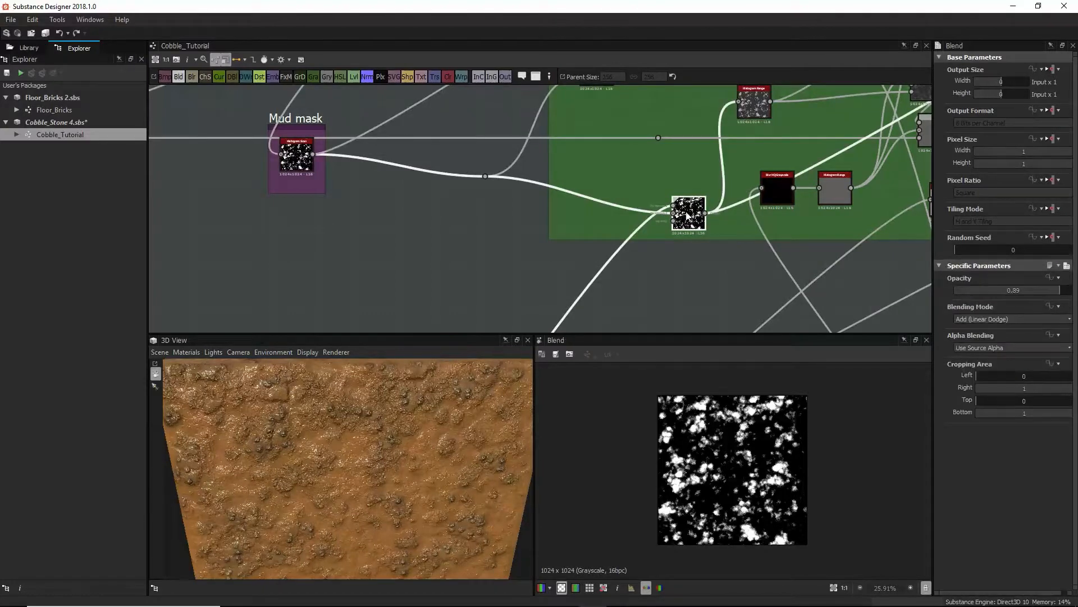
drag(695, 224, 694, 209)
Trace the blend's other input to the Large rocks group and inspect its final Histogram Scan and the Warp node
scroll(685, 205, down, 6)
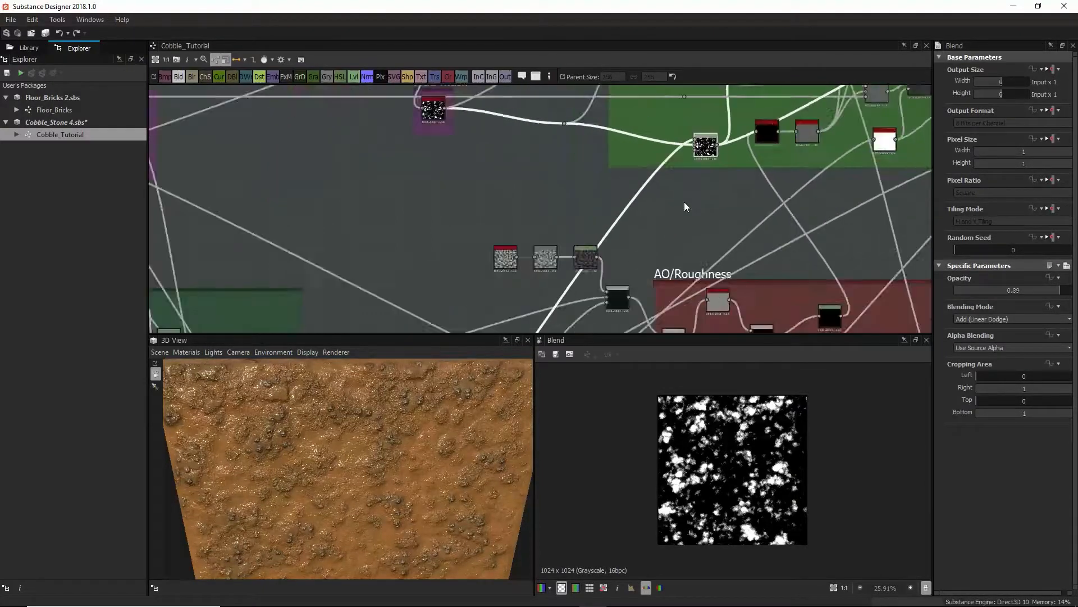
middle_drag(626, 237, 664, 109)
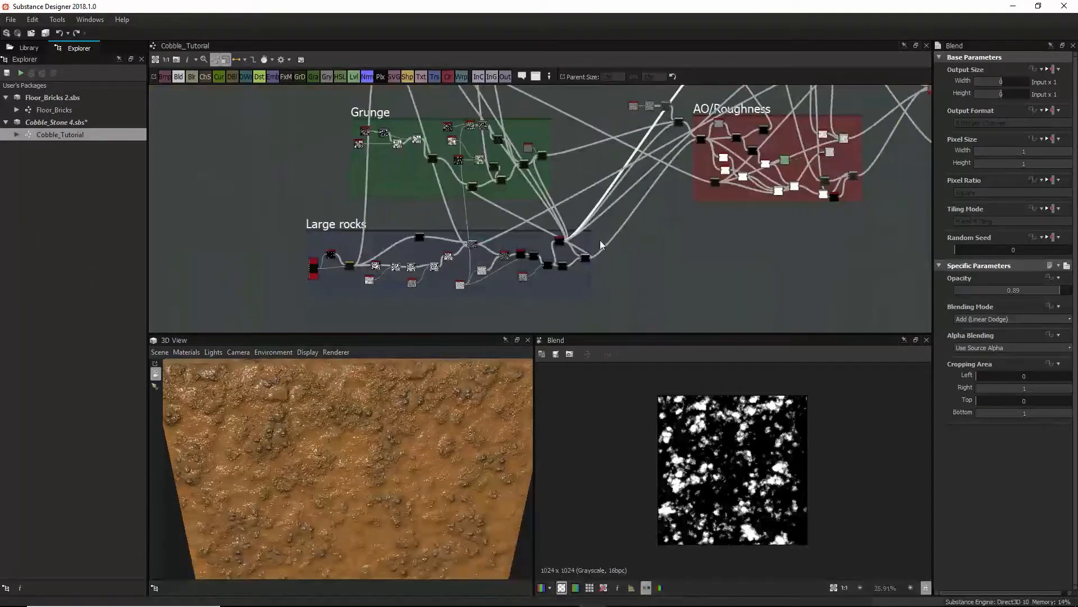
double_click(559, 242)
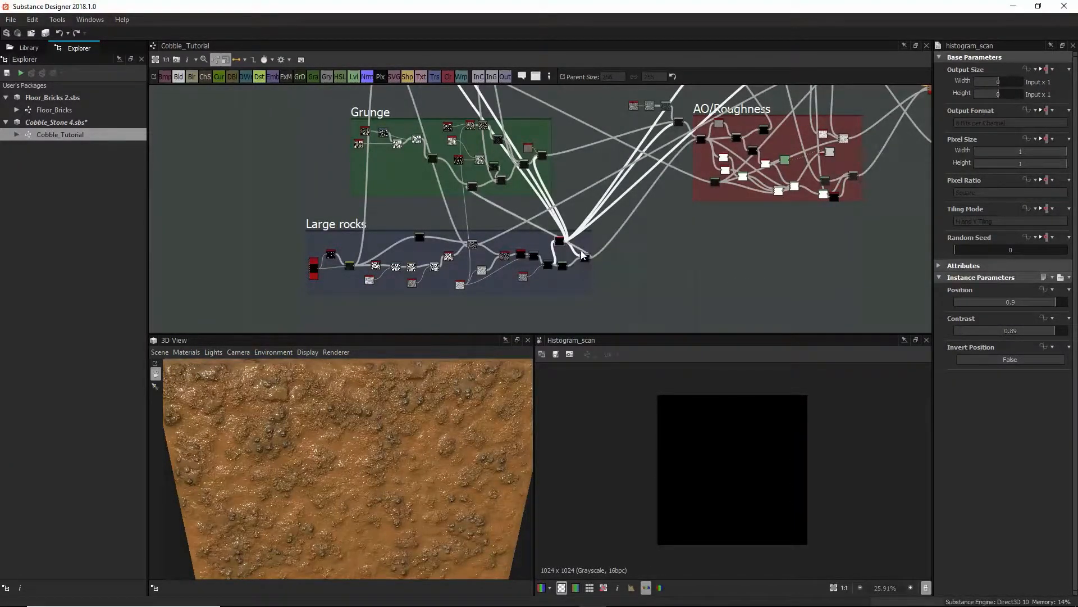
scroll(533, 234, up, 5)
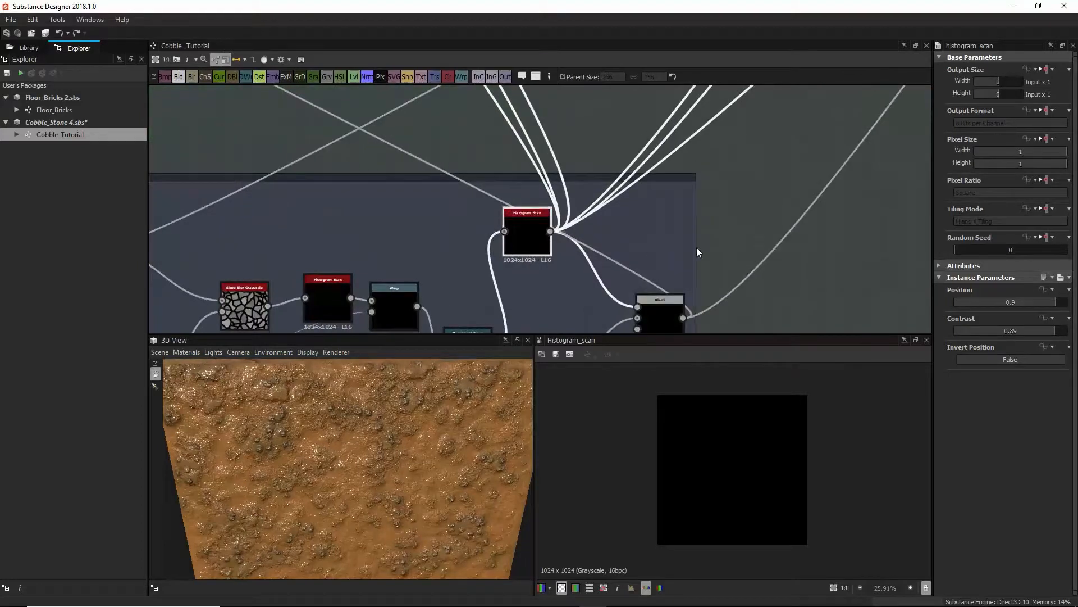
scroll(546, 197, down, 5)
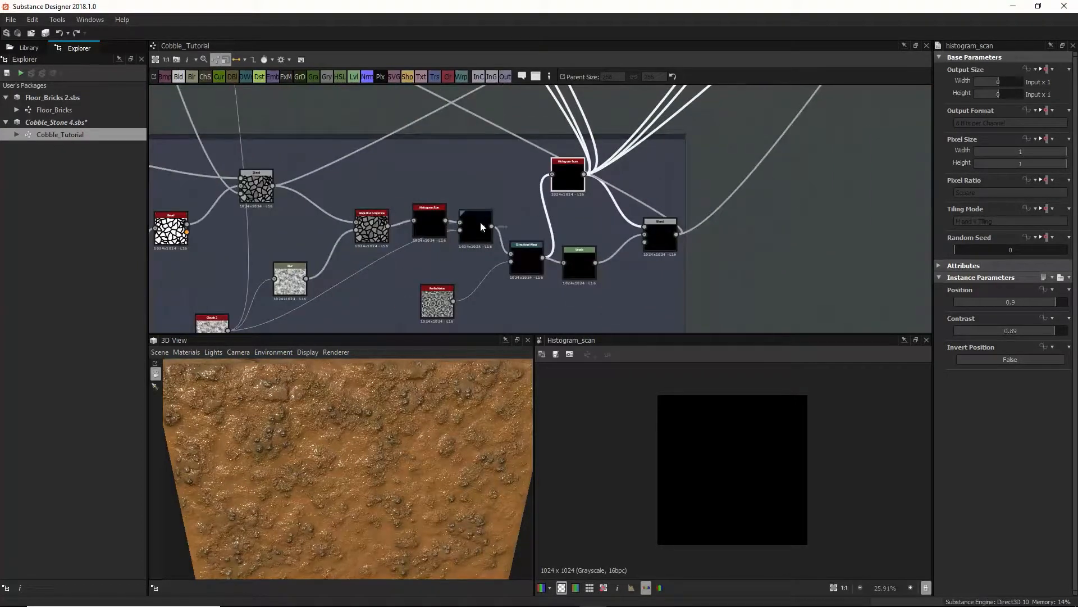
click(480, 222)
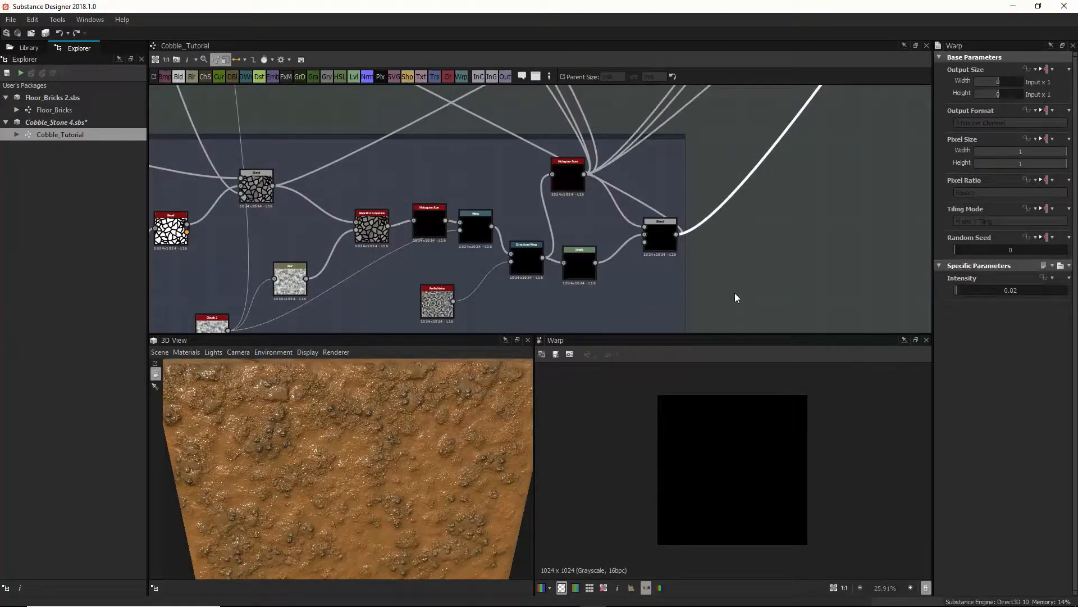
Set the default value of the graph's Rocks_switch input parameter to 0.5
click(766, 275)
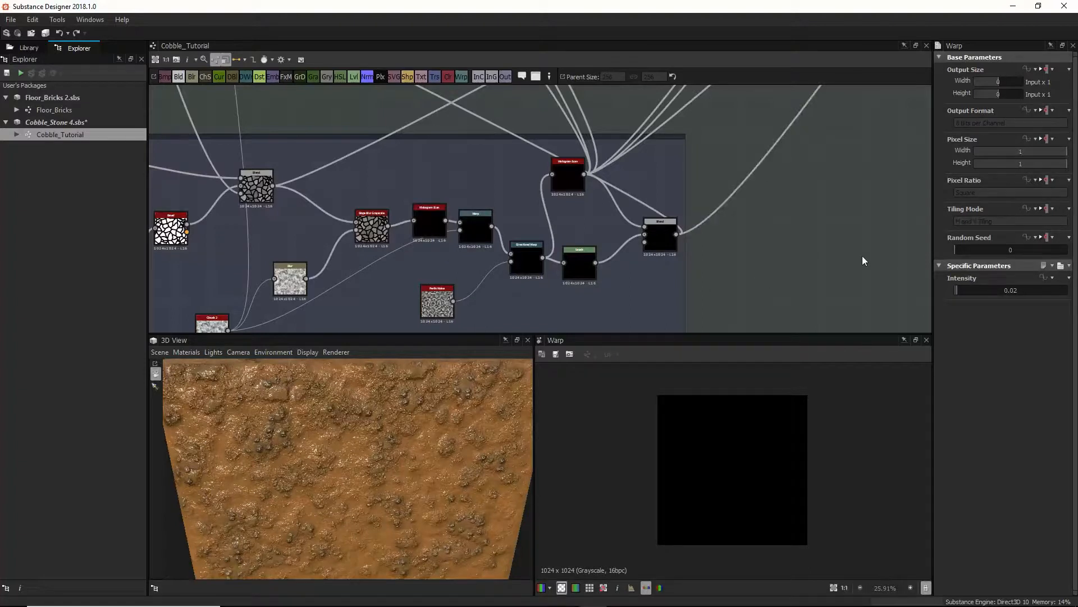
click(801, 250)
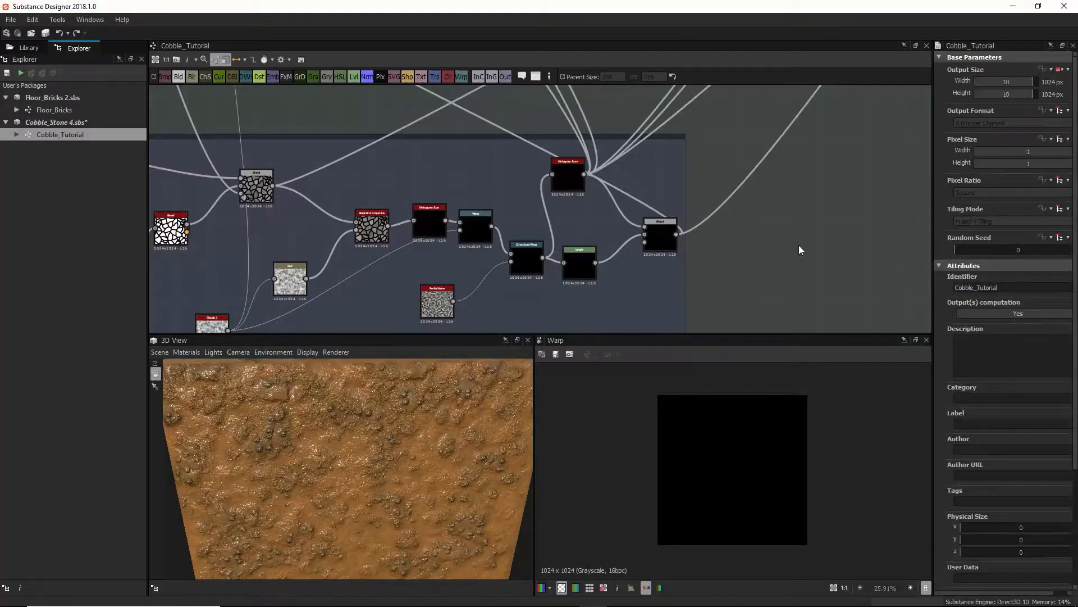
scroll(1008, 503, down, 3)
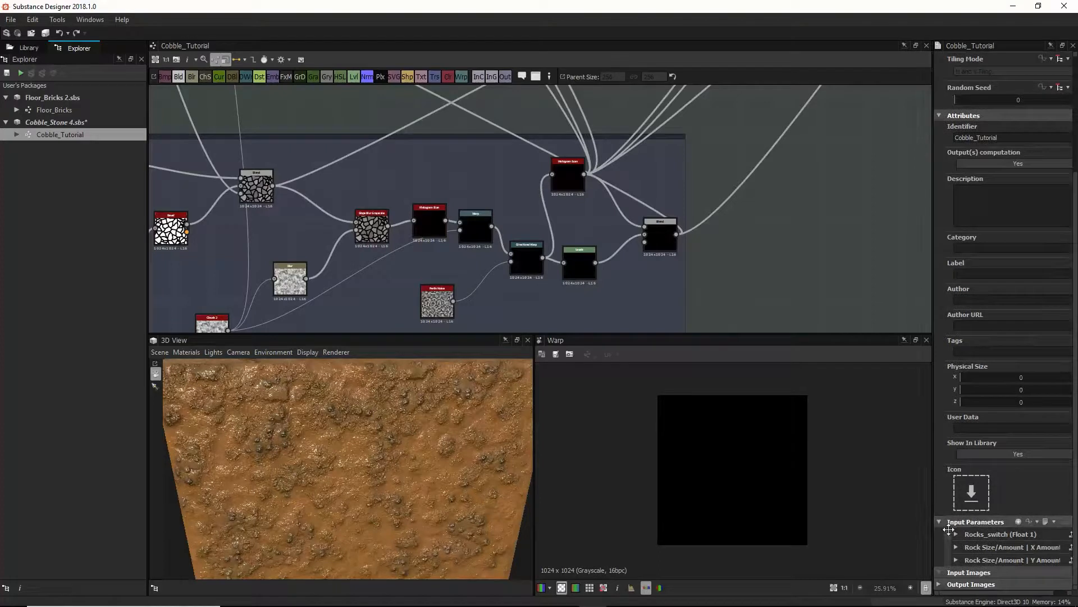
click(957, 534)
scroll(1010, 553, down, 5)
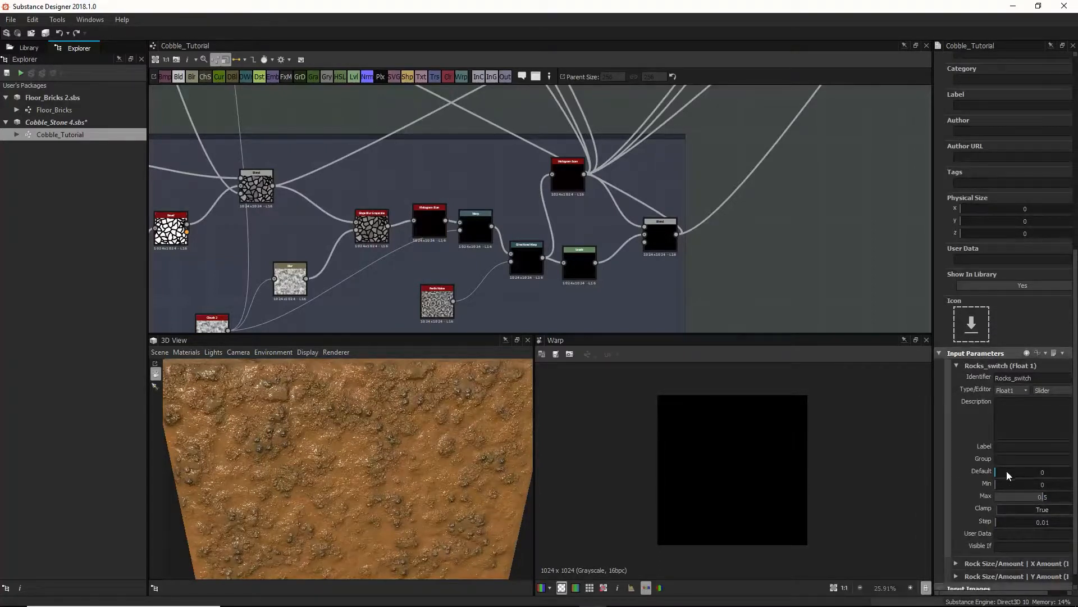
drag(1006, 471, 1061, 478)
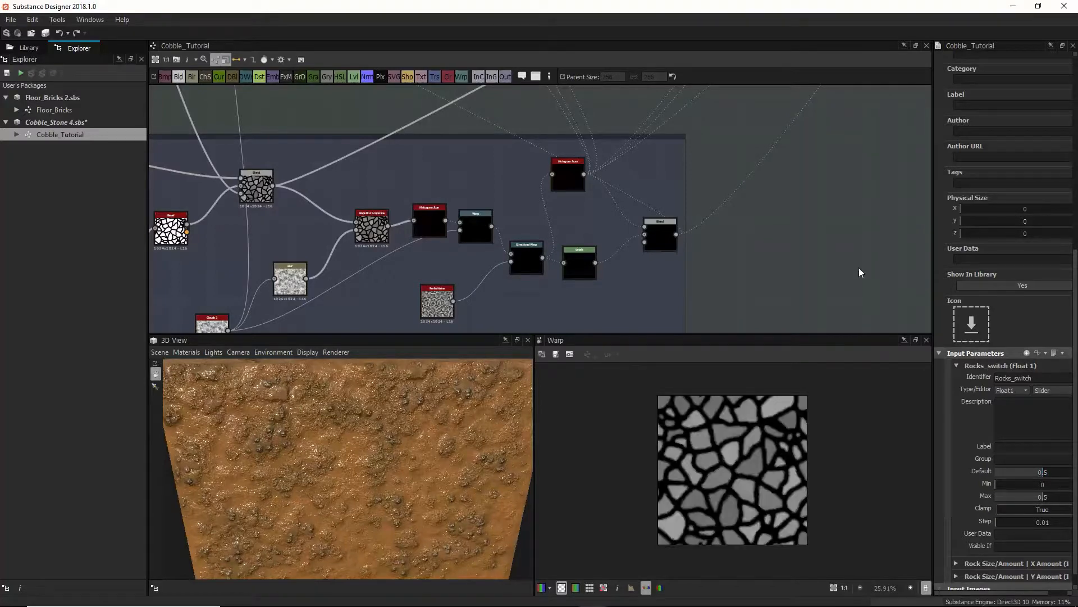
Follow the large rocks mask connections to Final Blends and preview the Blend node that combines it with the mud mask
scroll(811, 191, up, 4)
middle_drag(802, 207, 779, 224)
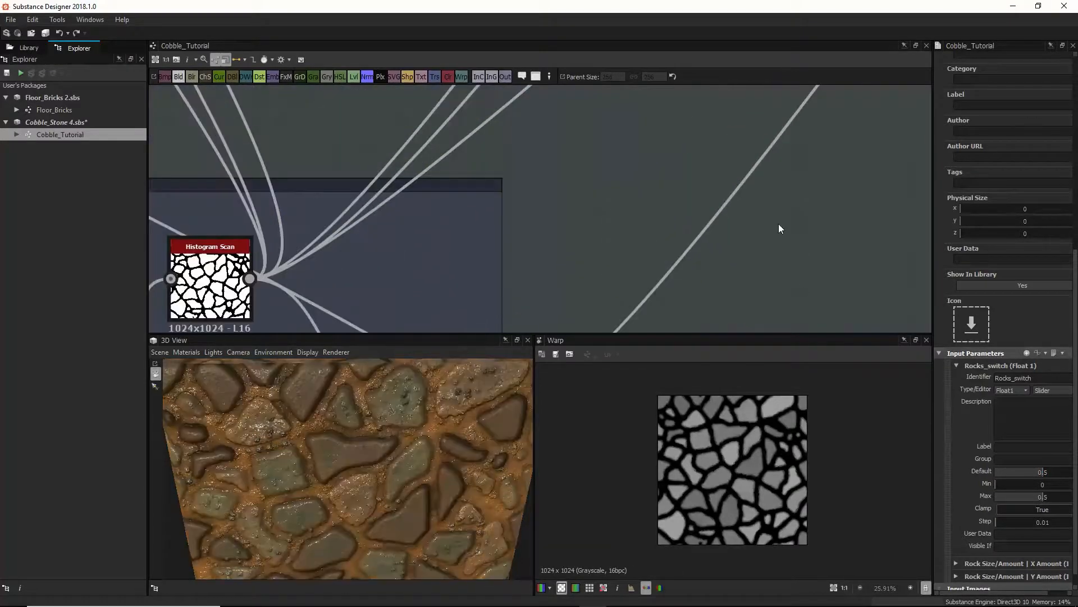
scroll(779, 224, down, 3)
mouse_move(743, 158)
middle_down()
mouse_move(739, 257)
mouse_move(727, 167)
middle_up()
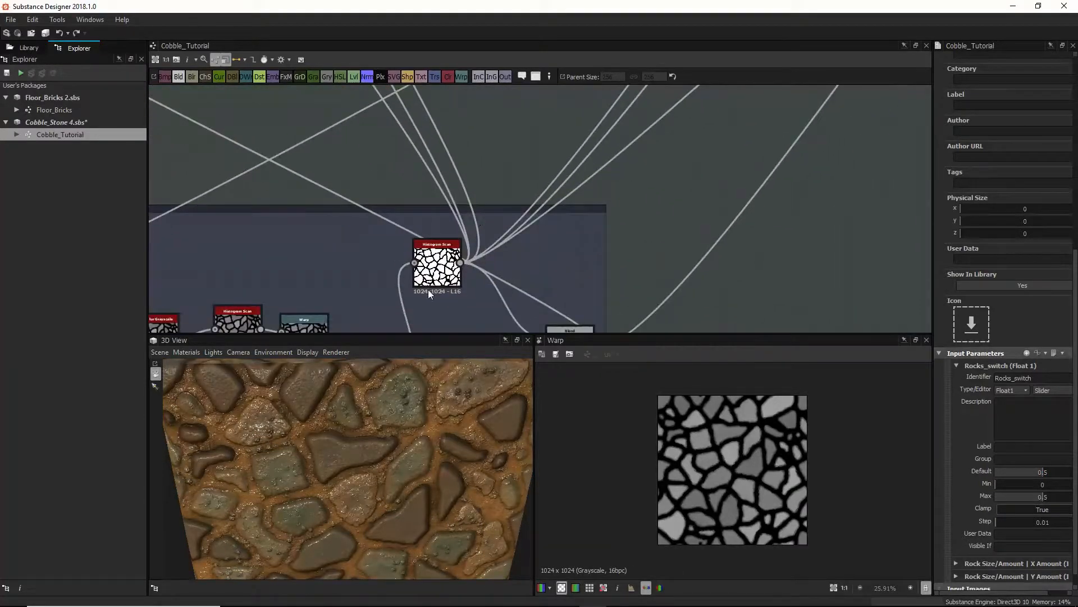
middle_drag(623, 182, 620, 258)
middle_drag(660, 115, 539, 321)
middle_drag(832, 135, 643, 322)
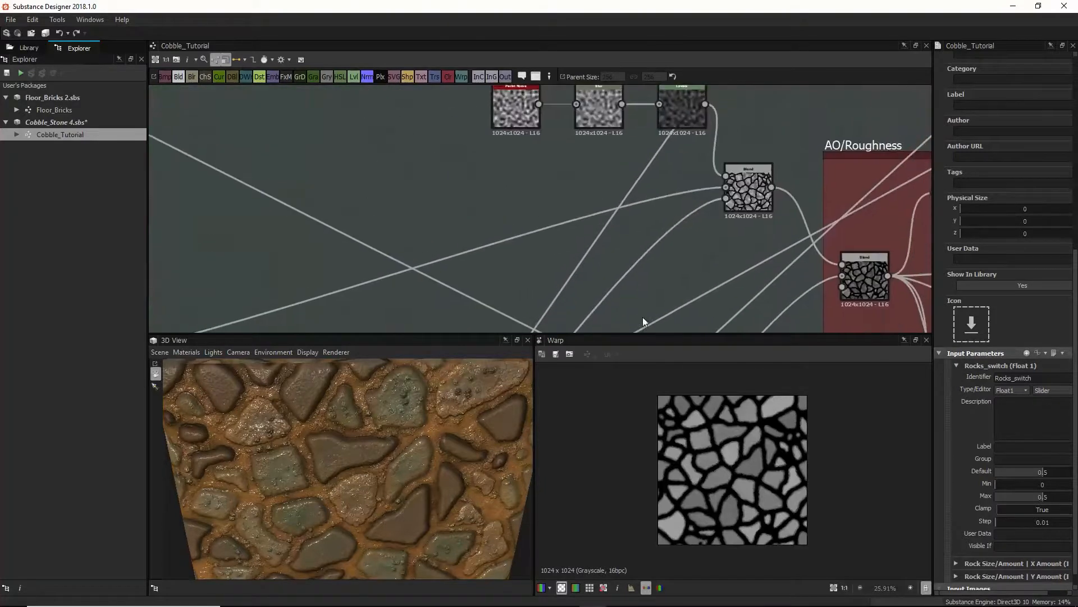
scroll(697, 145, down, 5)
middle_drag(698, 128, 599, 321)
middle_drag(730, 140, 690, 246)
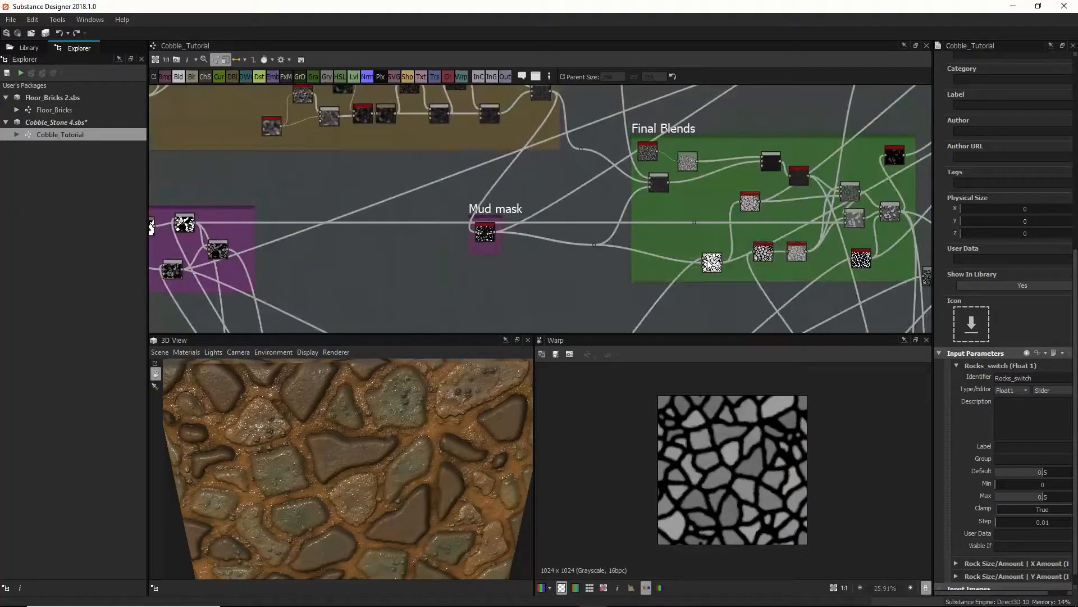
double_click(711, 261)
Examine the combined rock and mud mask up close in the 2D preview
scroll(694, 418, up, 2)
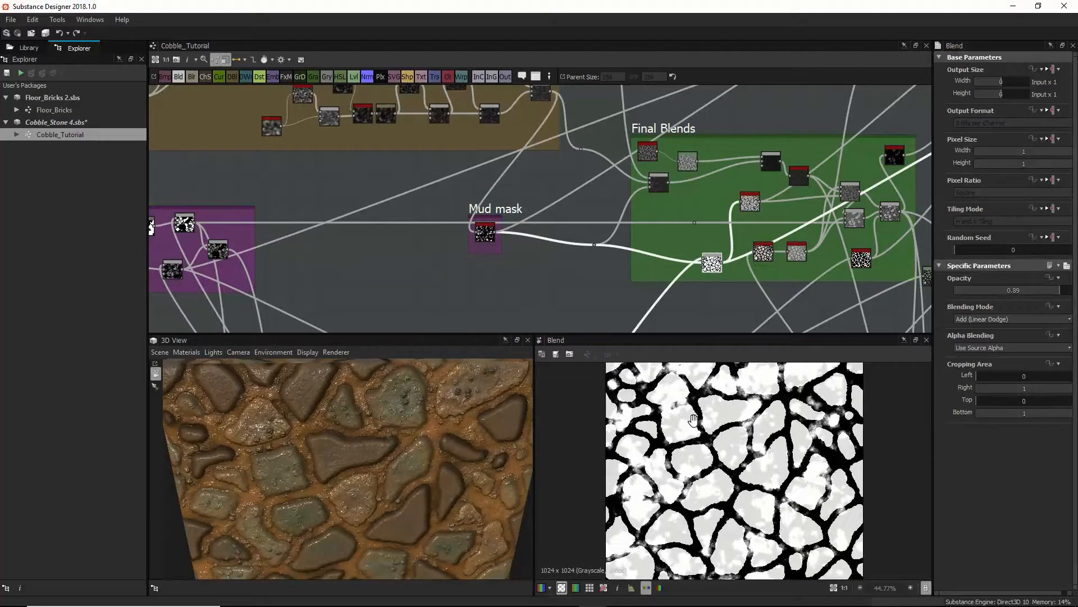
middle_drag(693, 418, 698, 442)
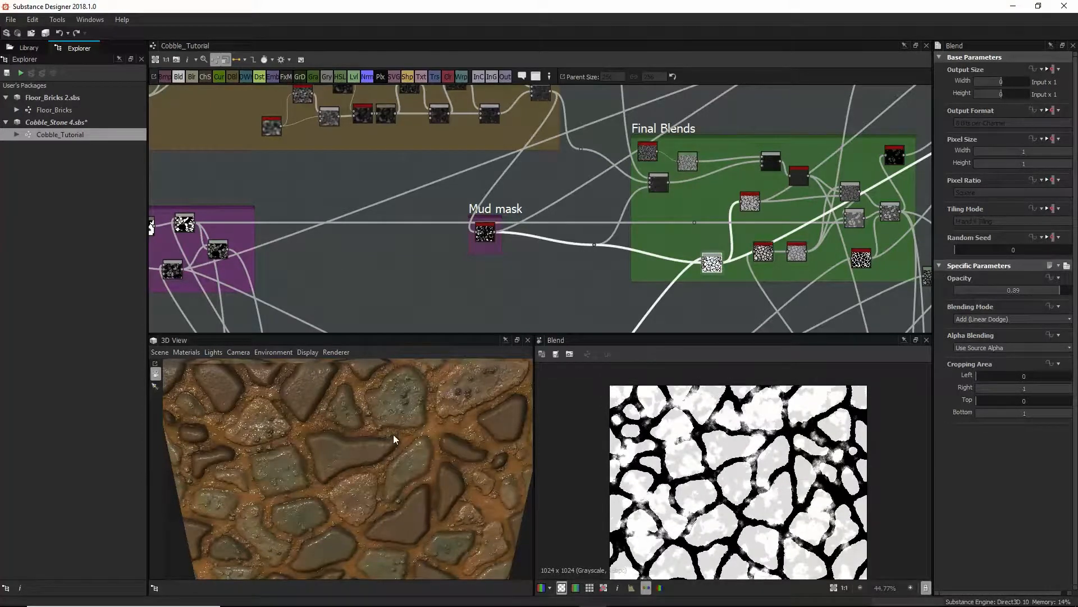
scroll(734, 457, up, 3)
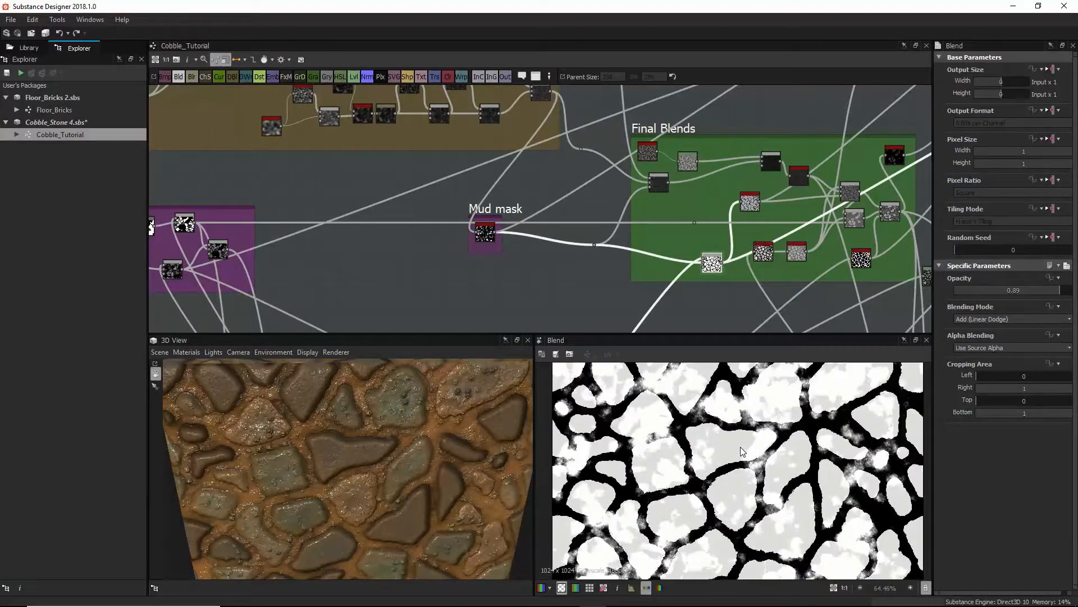
middle_drag(792, 405, 787, 460)
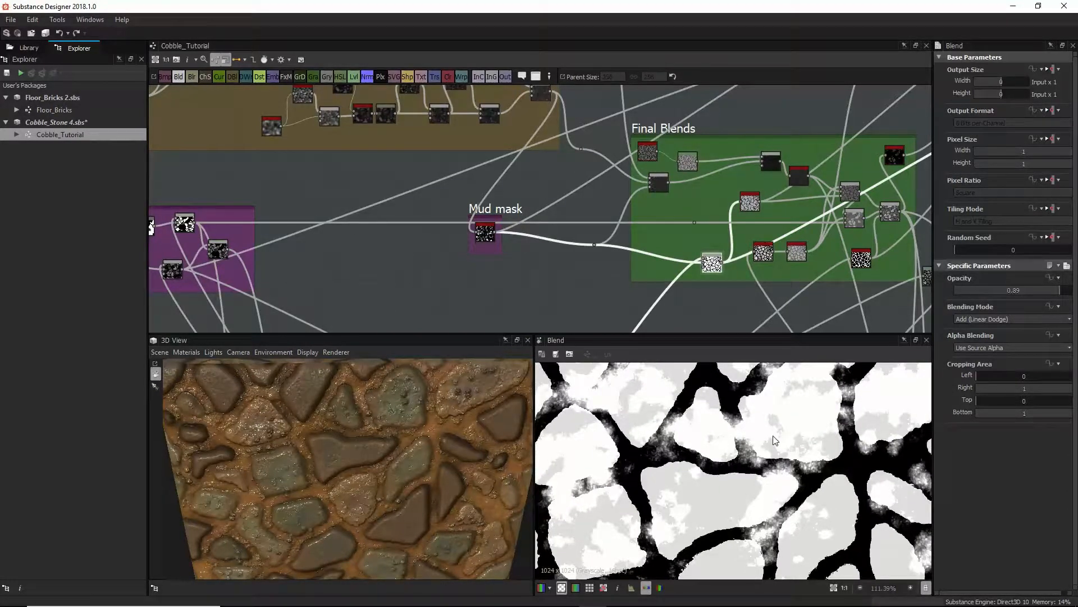
middle_drag(779, 199, 770, 211)
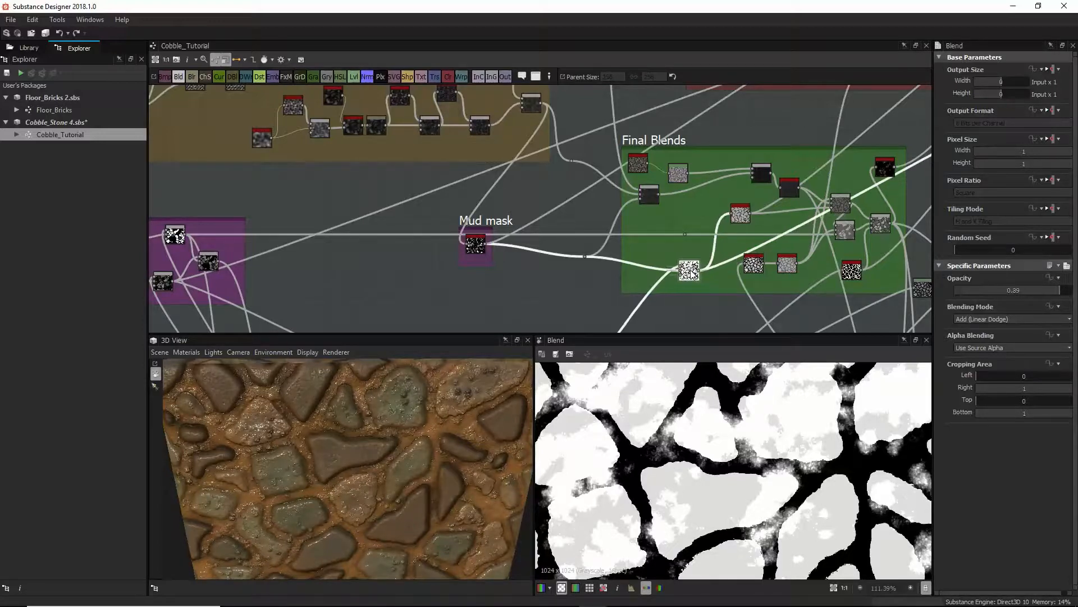
middle_drag(700, 248, 642, 232)
scroll(684, 436, down, 5)
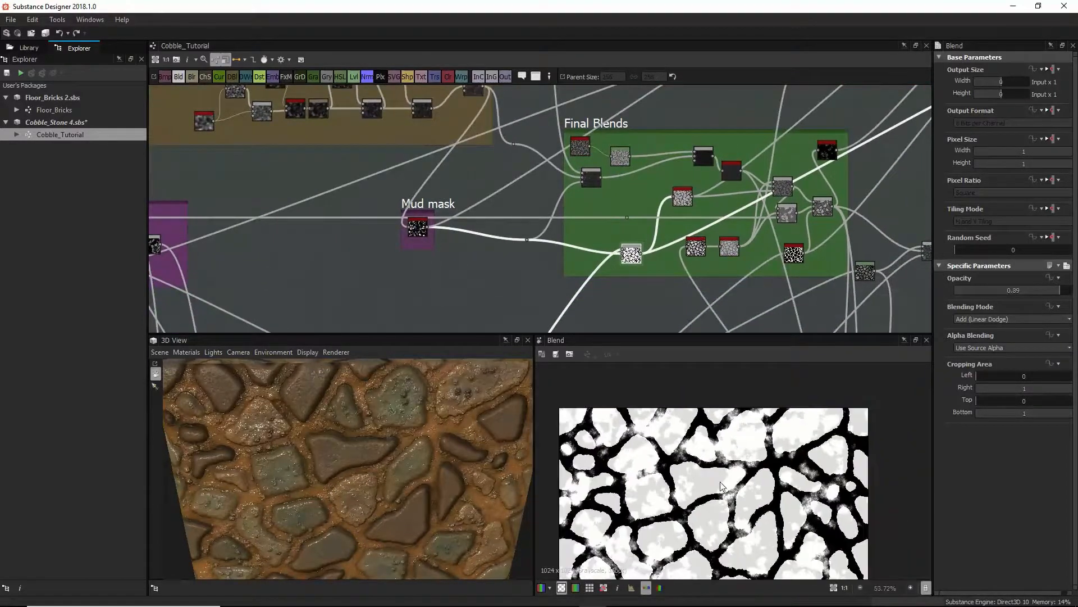
Preview the Histogram Range node fed by the combined mask and the Add (Linear Dodge) Blend it connects to
scroll(671, 200, up, 4)
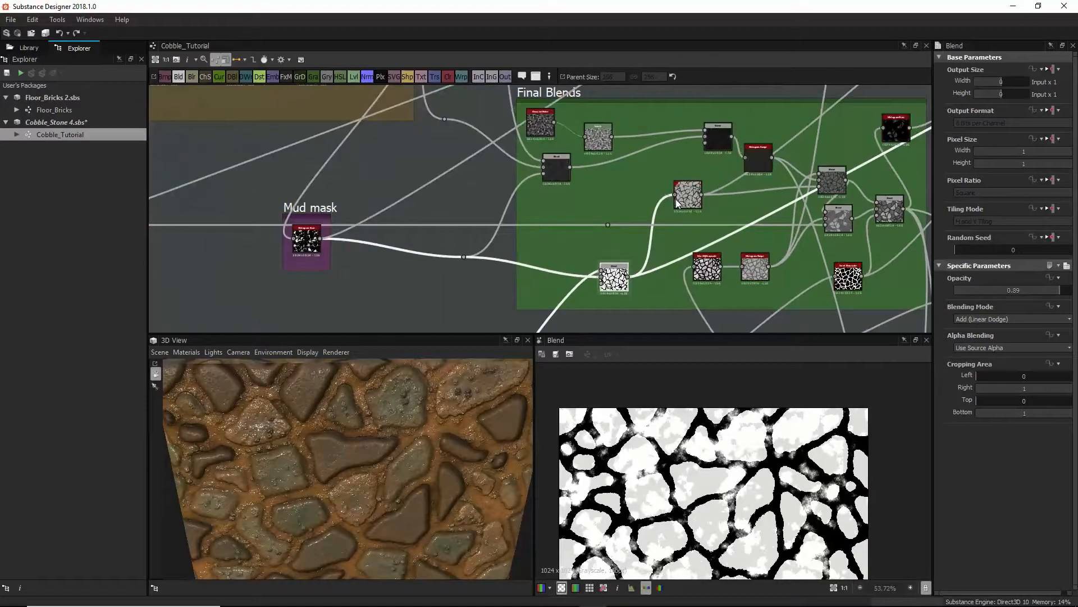
click(685, 200)
scroll(687, 203, down, 2)
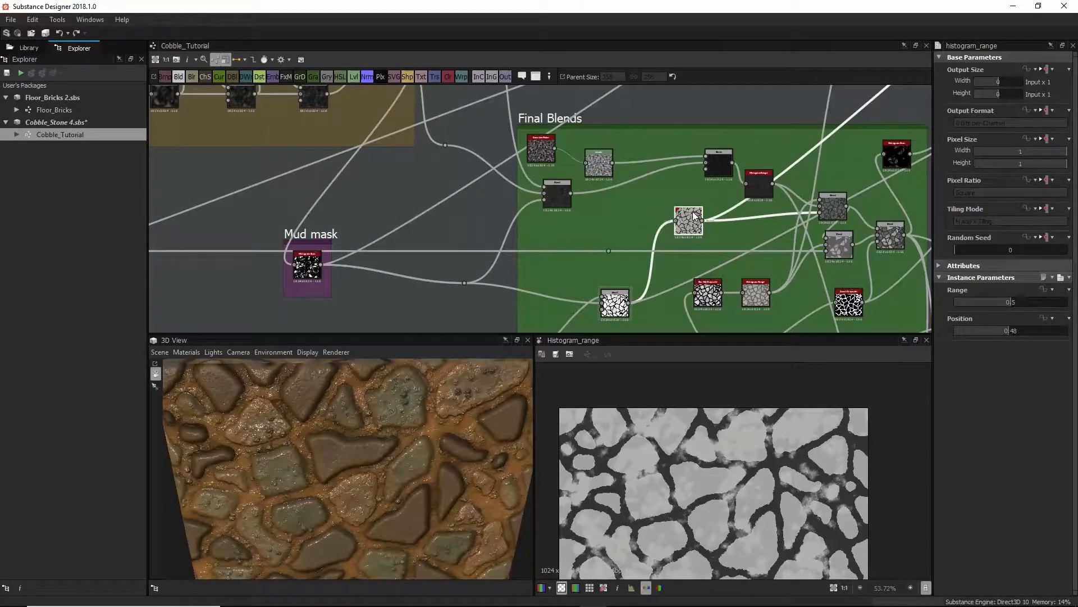
drag(694, 215, 684, 208)
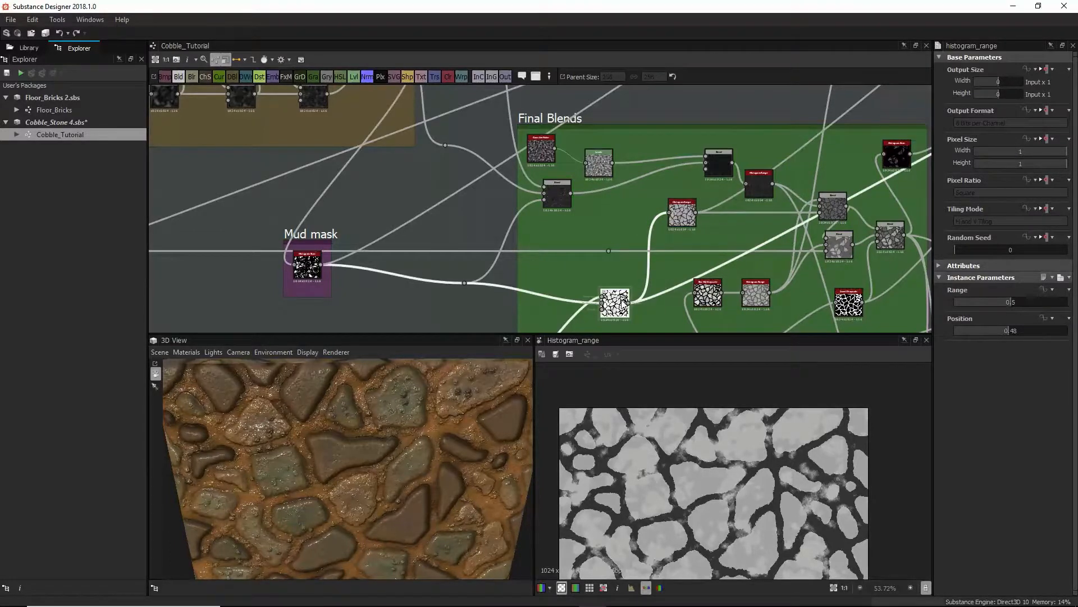
mouse_move(833, 208)
mouse_down()
mouse_move(846, 177)
mouse_move(831, 205)
mouse_up()
Preview the last colour Blend node in the red group above Final Blends and examine its image
middle_drag(909, 101, 684, 189)
middle_drag(620, 268, 520, 254)
middle_drag(816, 90, 708, 214)
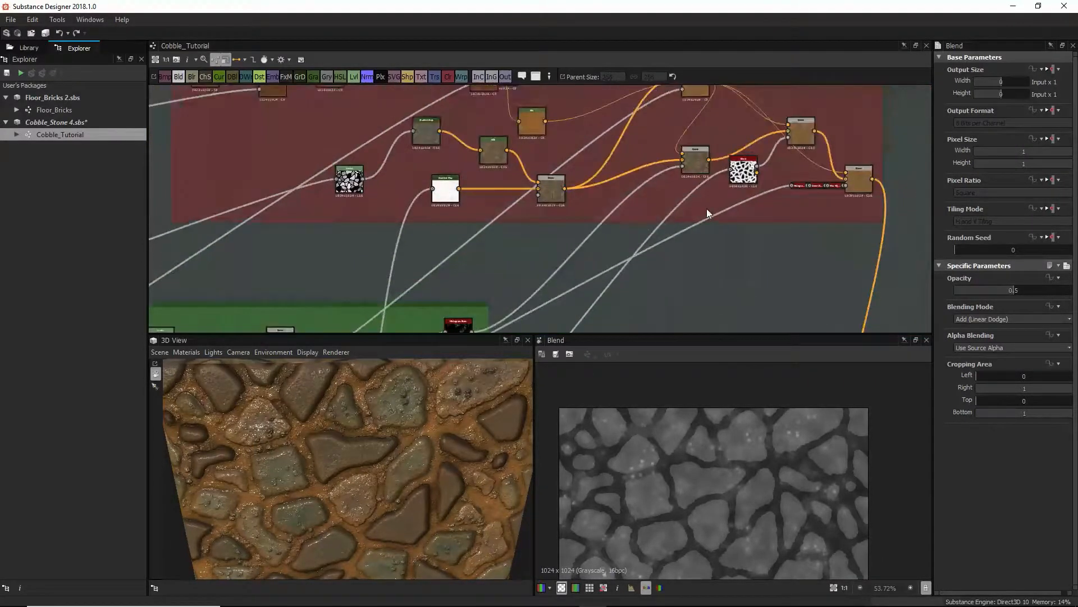
click(861, 179)
scroll(712, 479, down, 2)
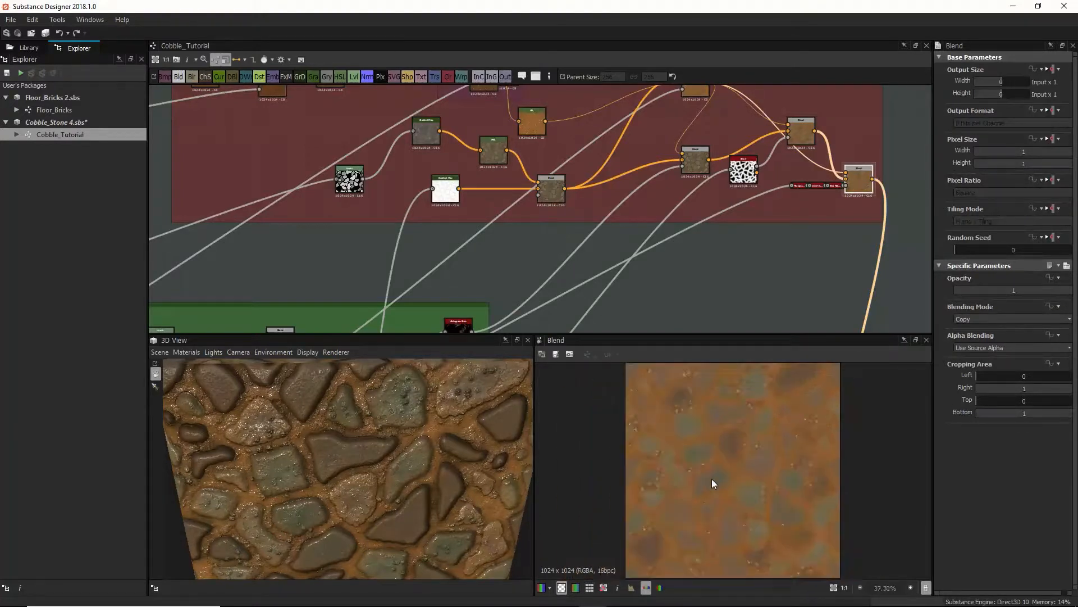
scroll(712, 478, up, 3)
Return to Final Blends and preview the grayscale Add (Linear Dodge) Blend with 0.5 opacity again
middle_drag(729, 245, 805, 392)
middle_drag(720, 272, 694, 249)
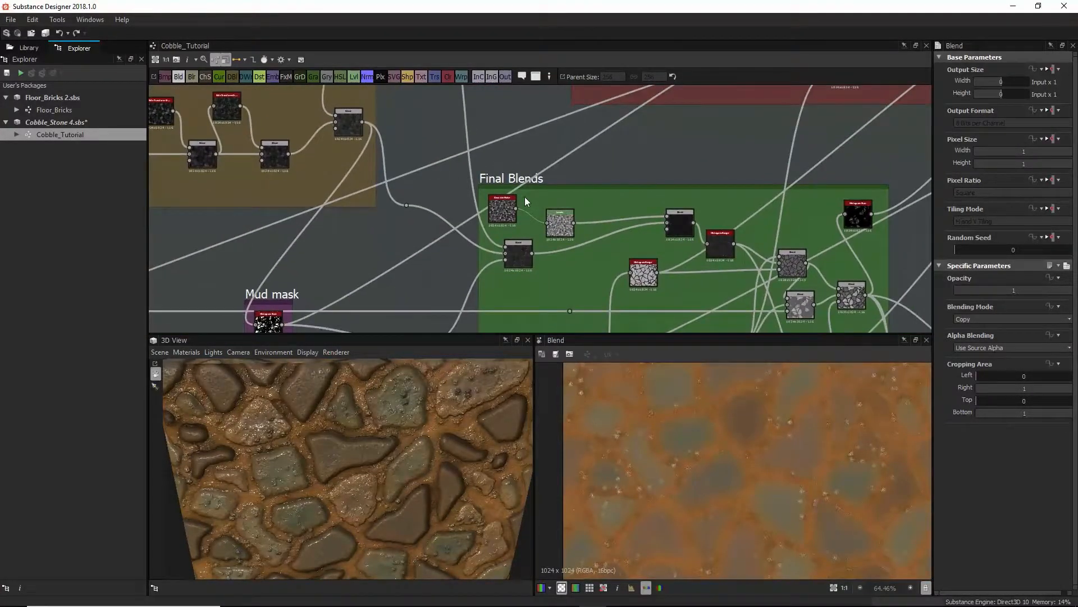
drag(574, 223, 668, 216)
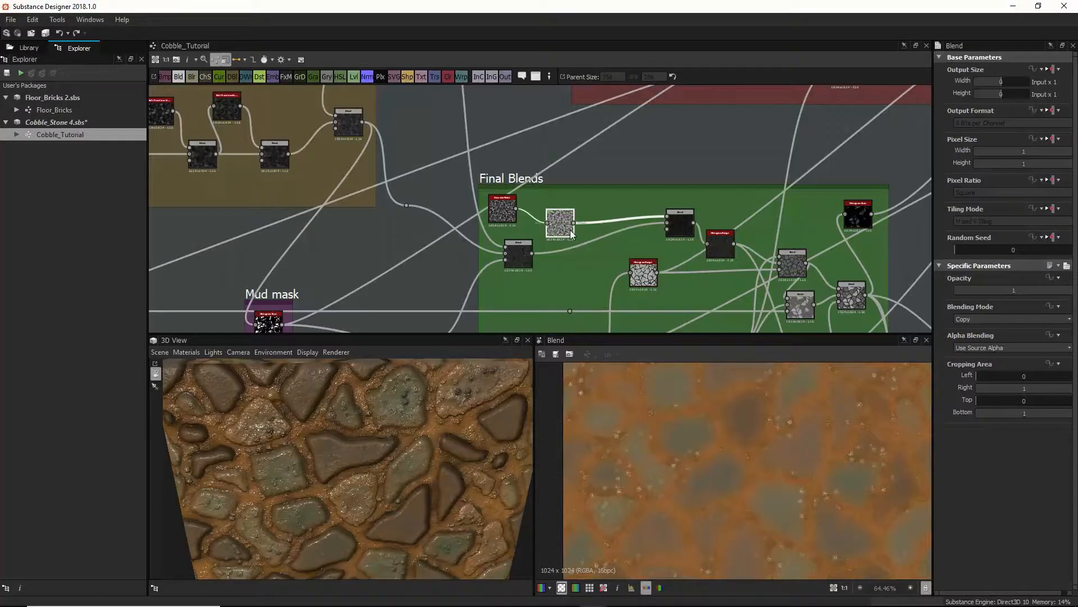
middle_drag(785, 260, 708, 161)
click(720, 242)
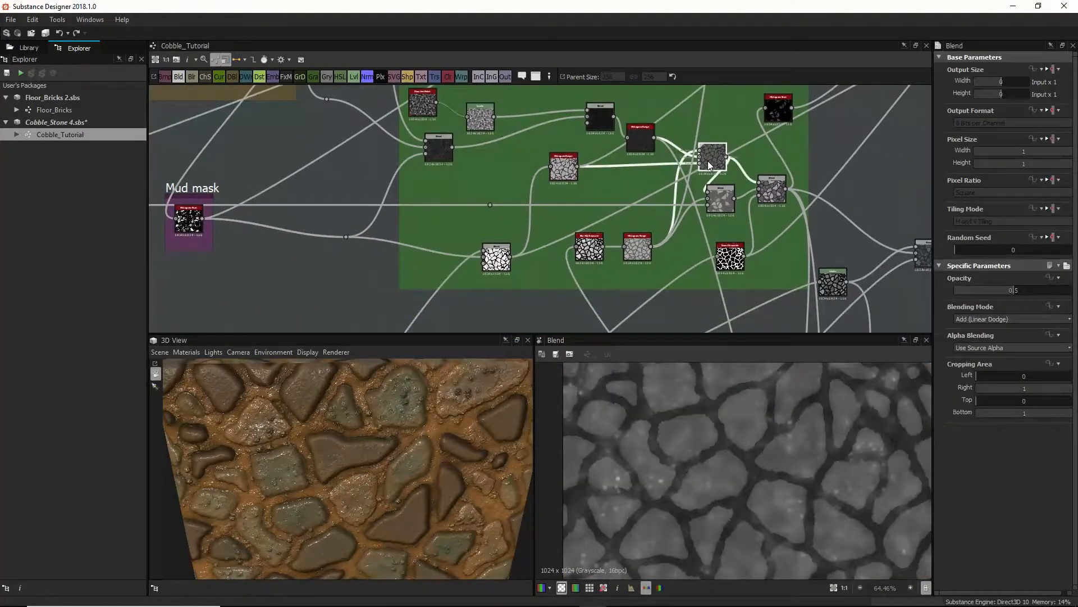
Survey how the Final Blends group connects to the Mud mask, Masks and AO/Roughness groups and the outputs
scroll(640, 271, down, 2)
scroll(641, 271, up, 1)
middle_drag(634, 268, 633, 157)
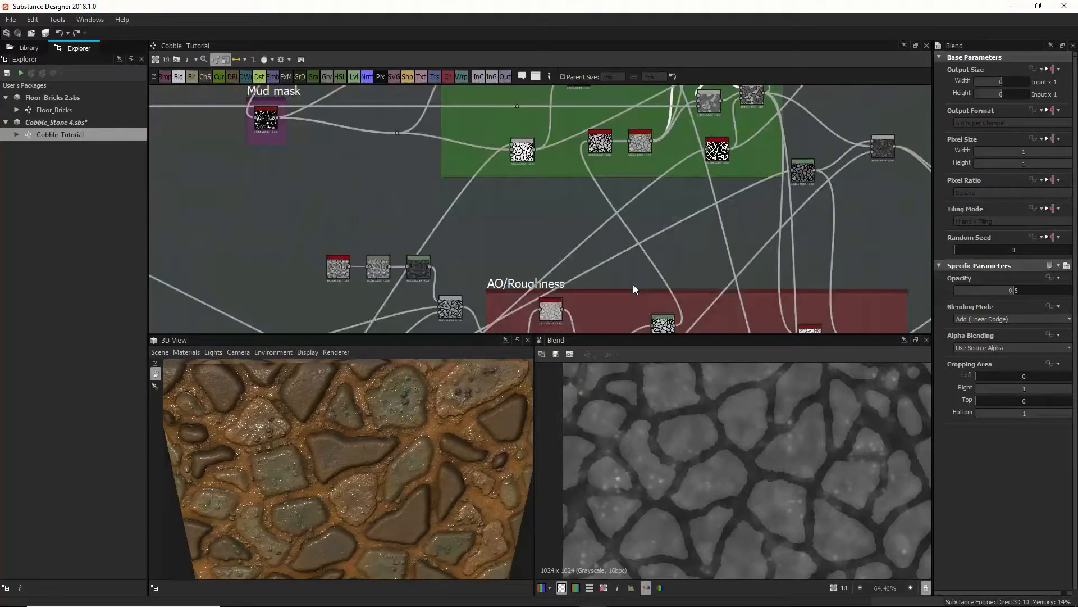
scroll(652, 305, down, 4)
middle_drag(646, 295, 563, 320)
scroll(658, 196, up, 3)
scroll(579, 186, up, 5)
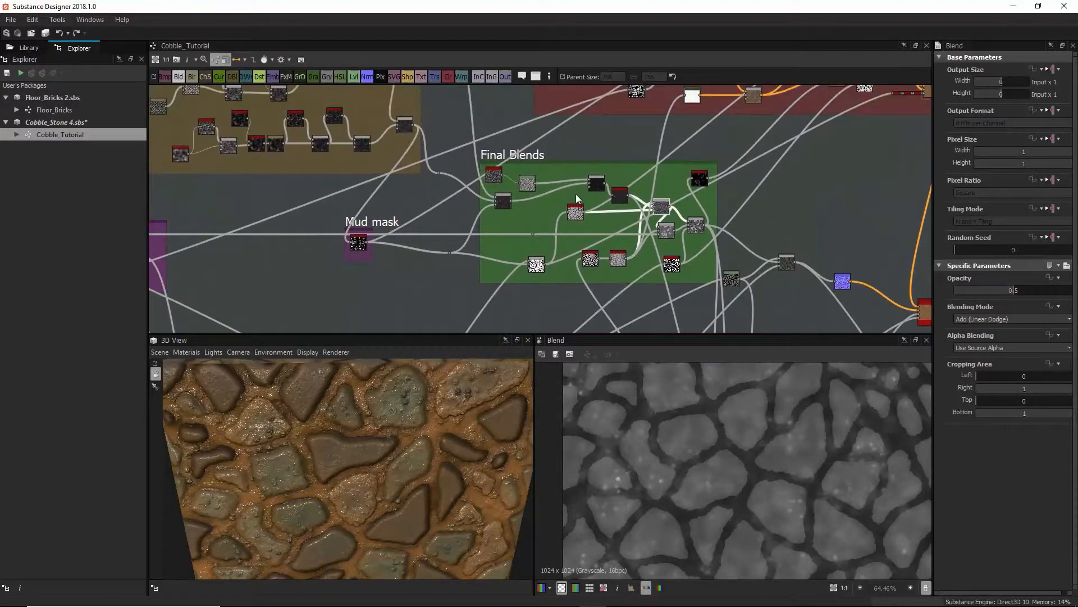
scroll(578, 181, down, 6)
middle_drag(606, 164, 652, 208)
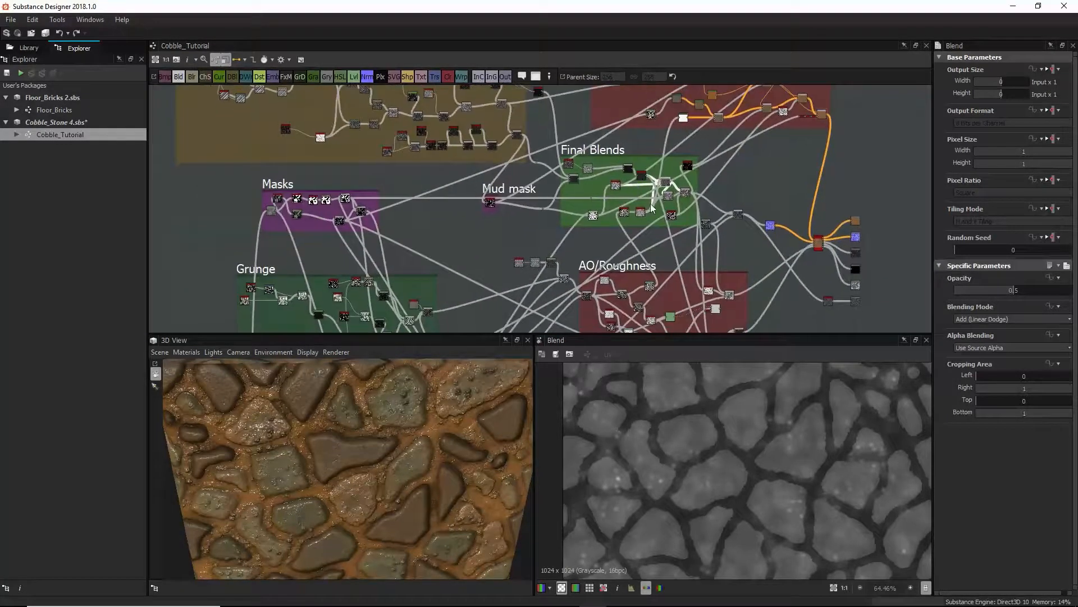
Preview the Add (Linear Dodge) Blend in Final Blends that receives the Mud mask
mouse_move(611, 287)
middle_down()
mouse_move(642, 158)
mouse_move(621, 290)
middle_up()
scroll(639, 213, up, 4)
scroll(604, 231, up, 3)
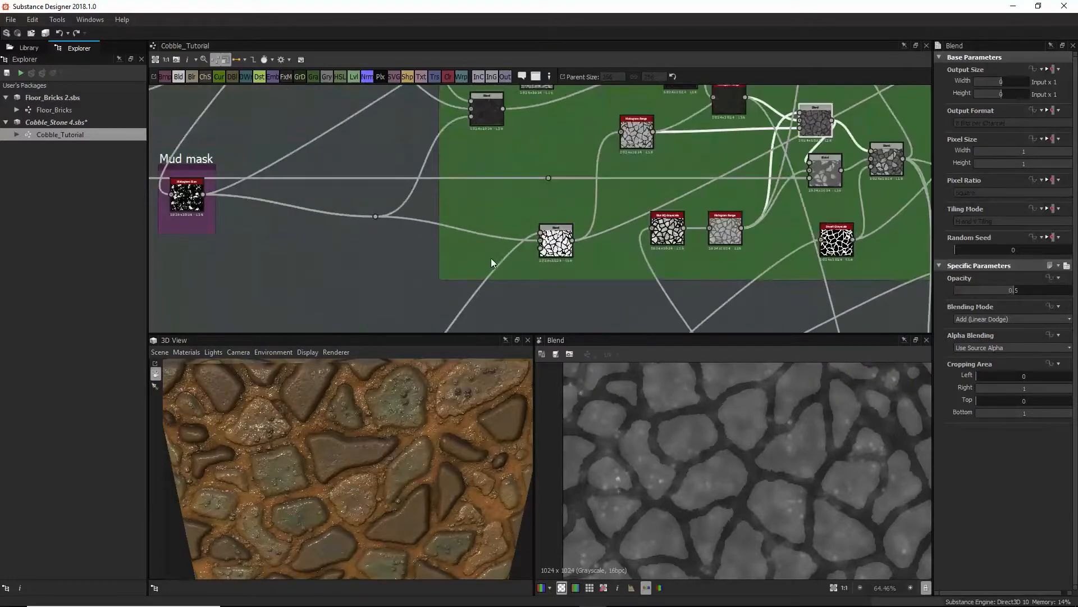
click(549, 253)
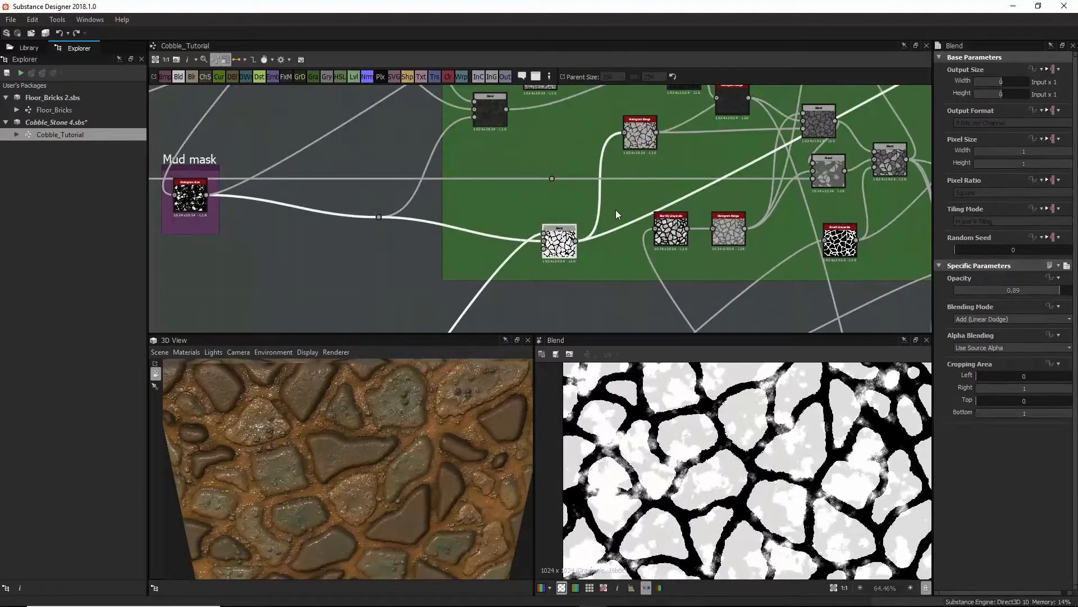
Select the Histogram Range fed by the mud Blend and trace its outgoing connections to the red group and within Final Blends
middle_drag(616, 210, 545, 302)
click(570, 233)
middle_drag(763, 135, 635, 382)
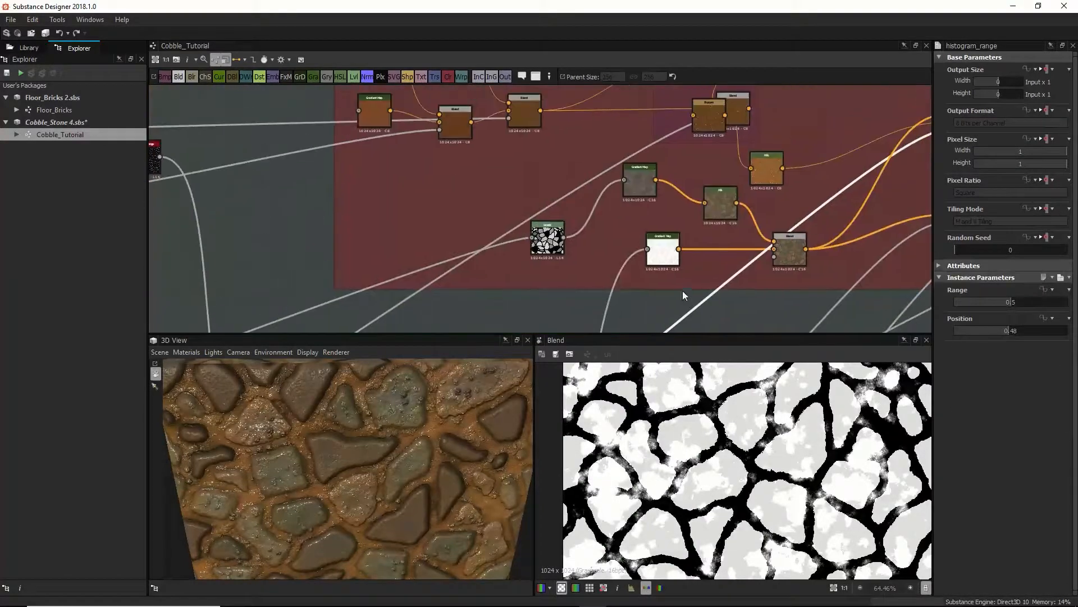
middle_drag(632, 330, 393, 383)
middle_drag(682, 192, 787, 51)
middle_drag(612, 253, 732, 98)
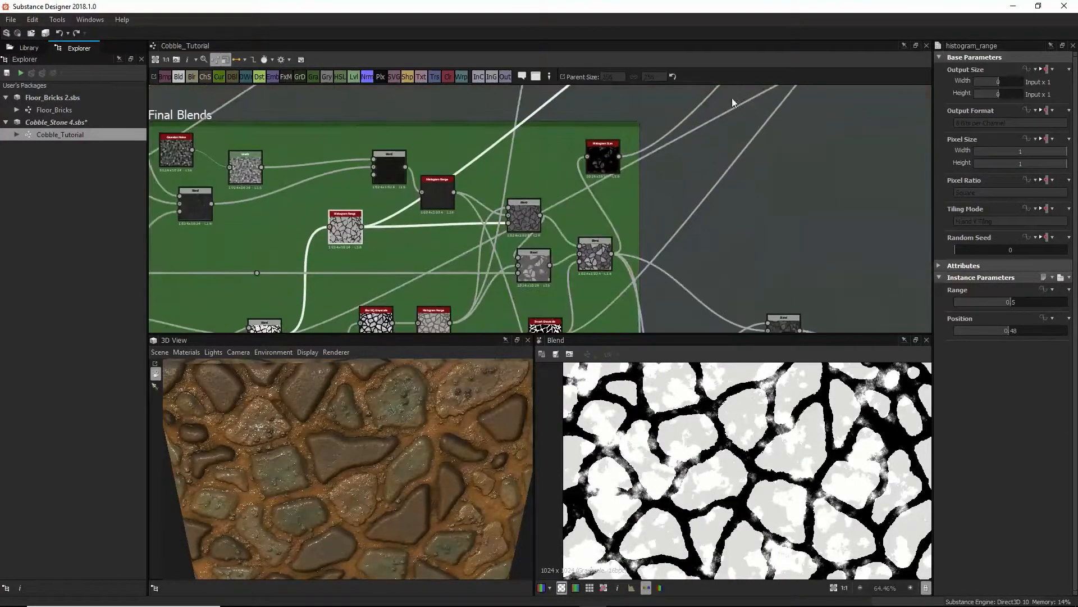
middle_drag(505, 237, 709, 132)
middle_drag(538, 167, 542, 258)
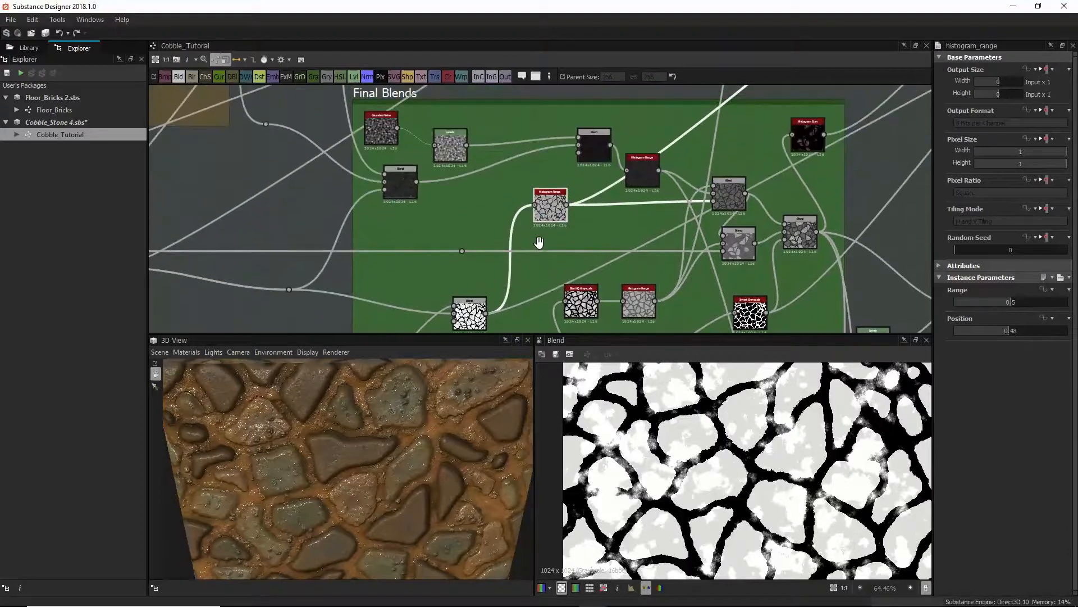
middle_drag(618, 183, 608, 222)
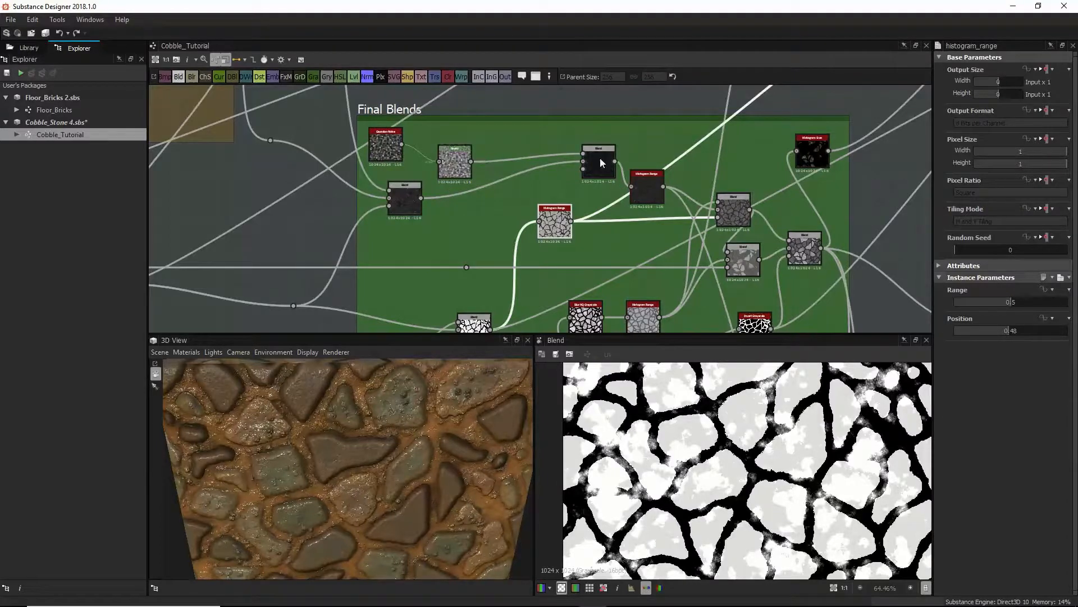
Preview the dark noise Histogram Range in Final Blends, nudge the 0.5-opacity Blend it feeds slightly upward and preview that Blend
double_click(646, 185)
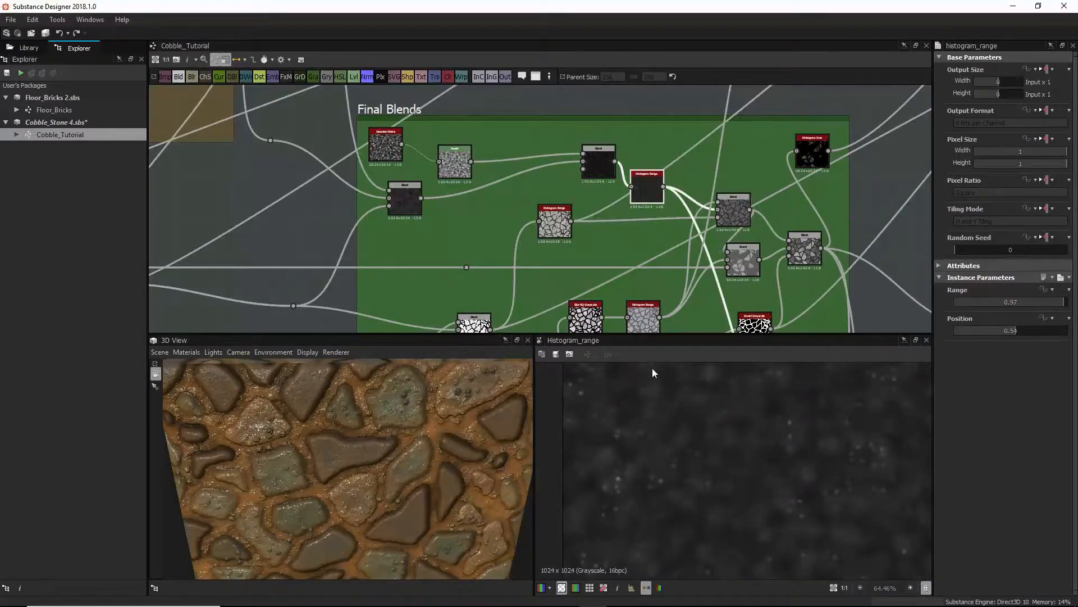
drag(730, 223, 729, 197)
double_click(728, 195)
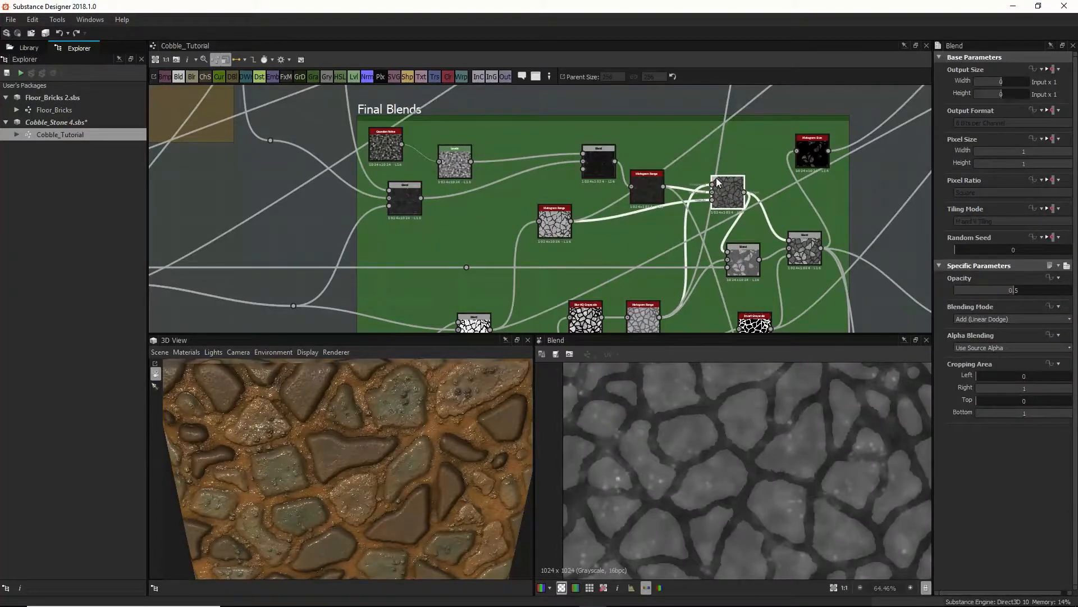
mouse_move(653, 190)
mouse_down()
mouse_move(652, 200)
mouse_move(663, 168)
mouse_move(650, 188)
mouse_up()
click(731, 190)
middle_drag(721, 254, 728, 225)
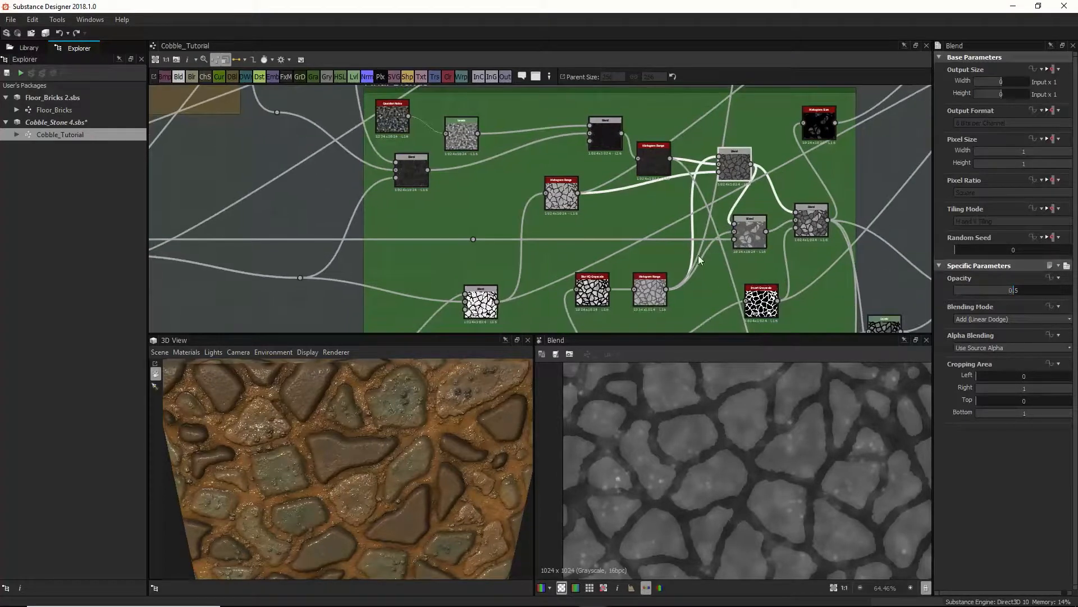
Preview the Histogram Range after the blur in Final Blends and trace its stone input back past AO/Roughness
click(665, 284)
scroll(665, 283, down, 5)
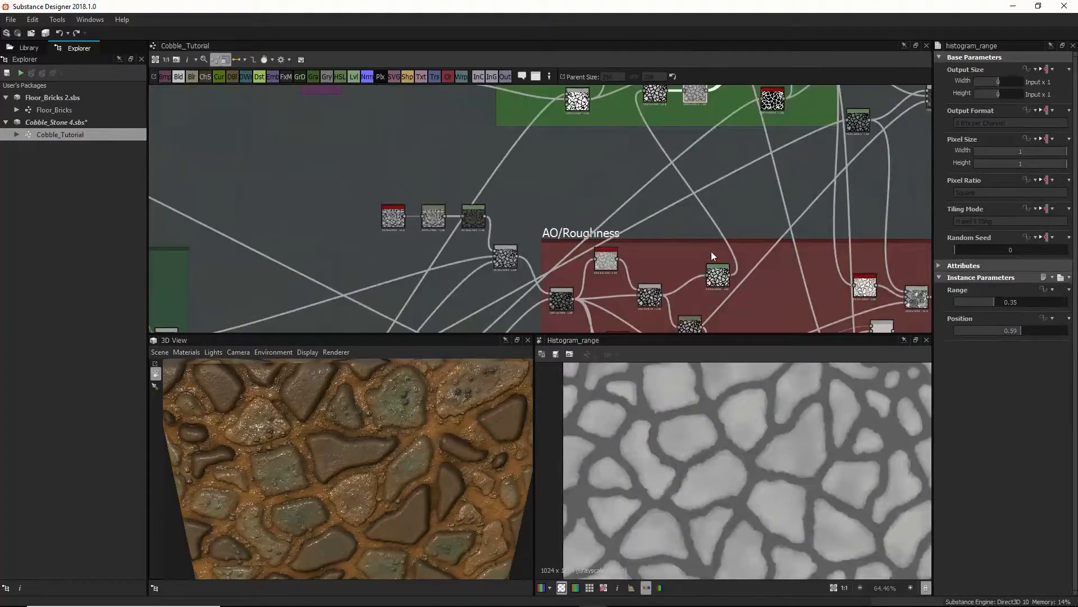
middle_drag(697, 262, 761, 151)
middle_drag(650, 280, 723, 146)
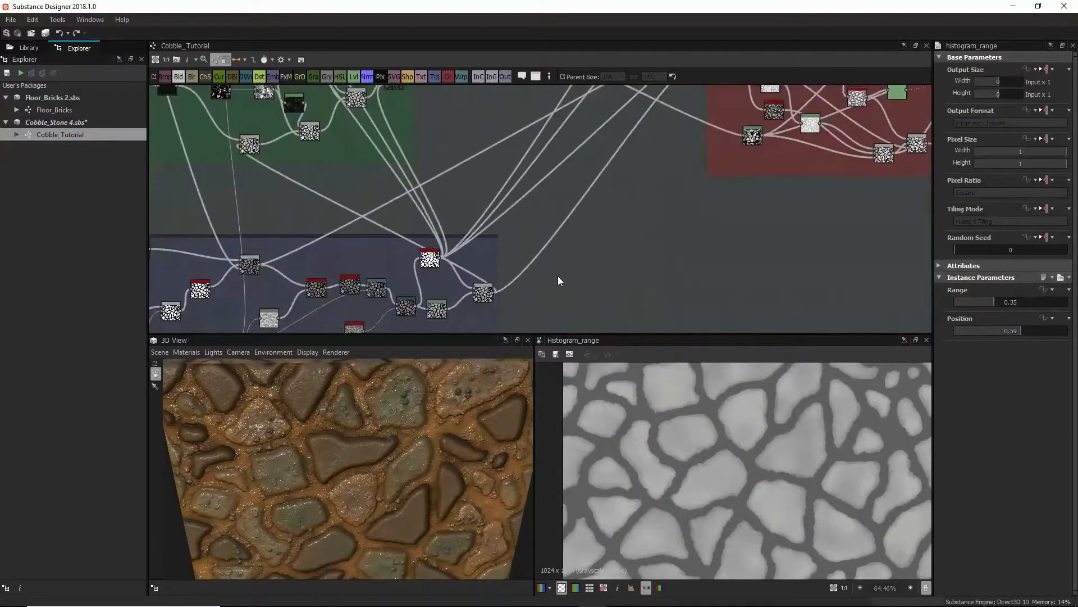
Preview the Add (Linear Dodge) Blend just before AO/Roughness and the Multiply Blend it feeds
middle_drag(567, 278, 508, 360)
middle_drag(692, 138, 625, 235)
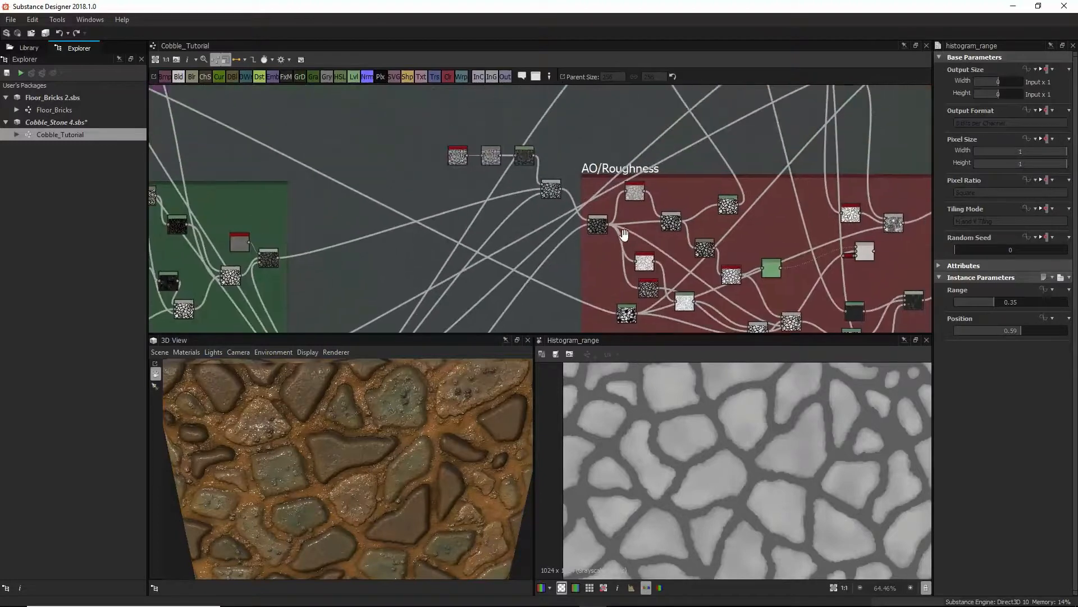
click(549, 192)
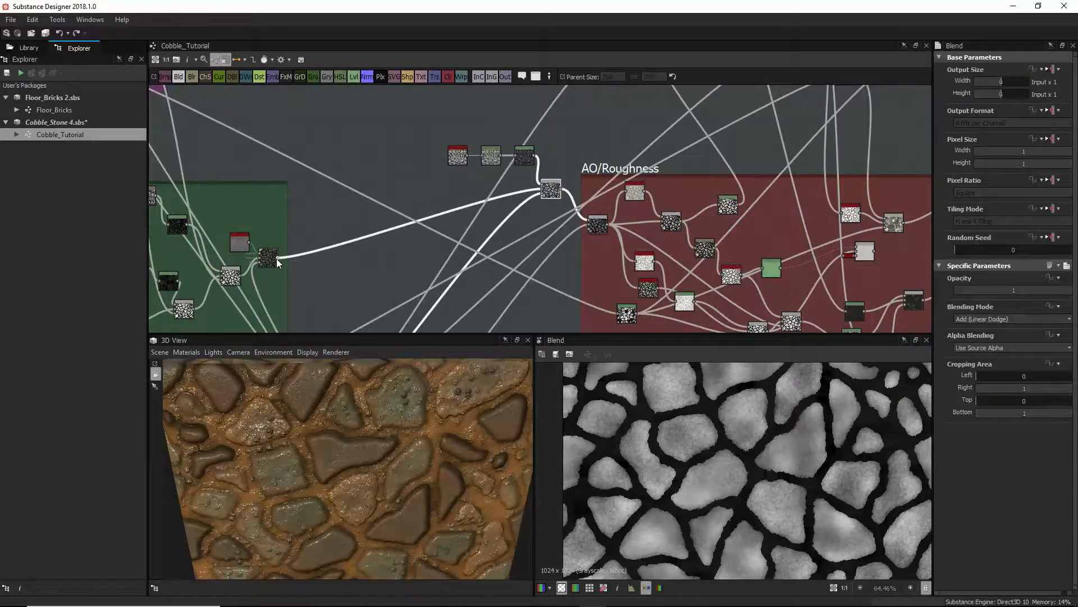
click(608, 229)
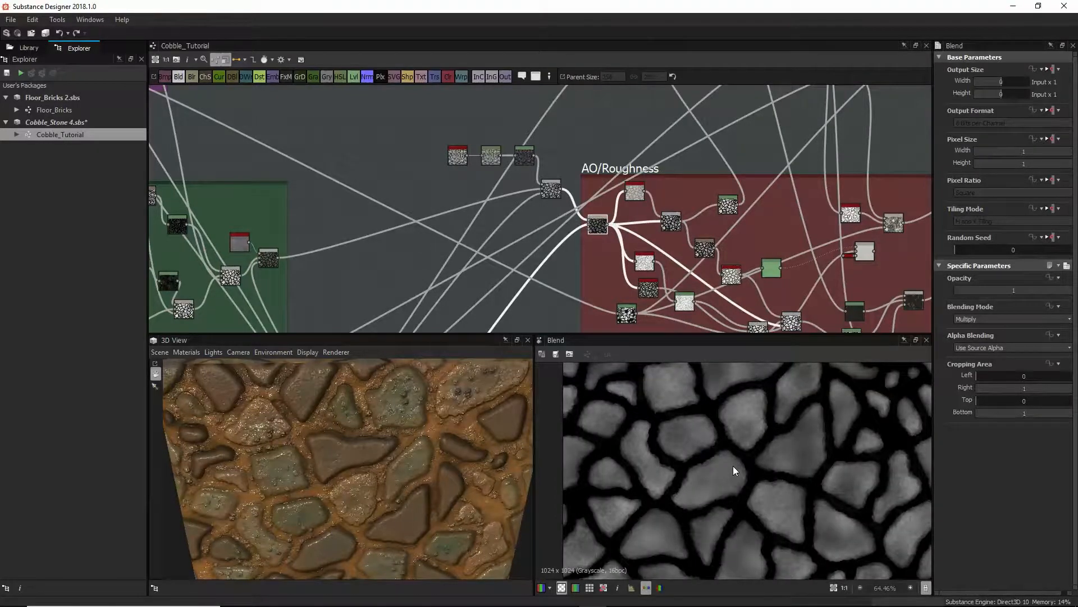
Inspect the Perlin Noise chain and the Add (Linear Dodge) Blend it feeds, comparing the stones with the 3D model
middle_drag(500, 173, 511, 217)
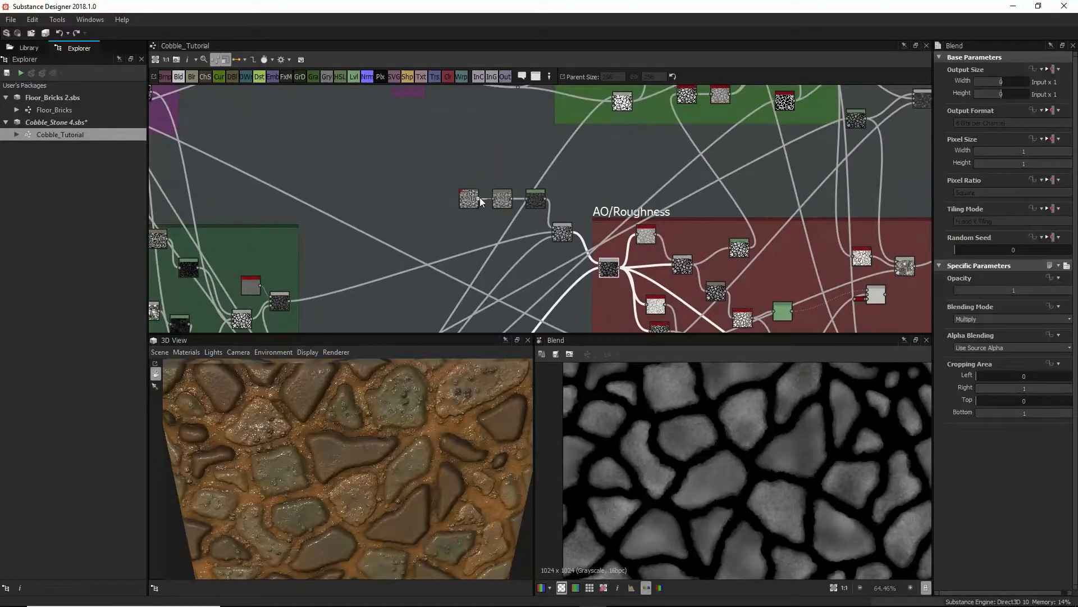
click(467, 205)
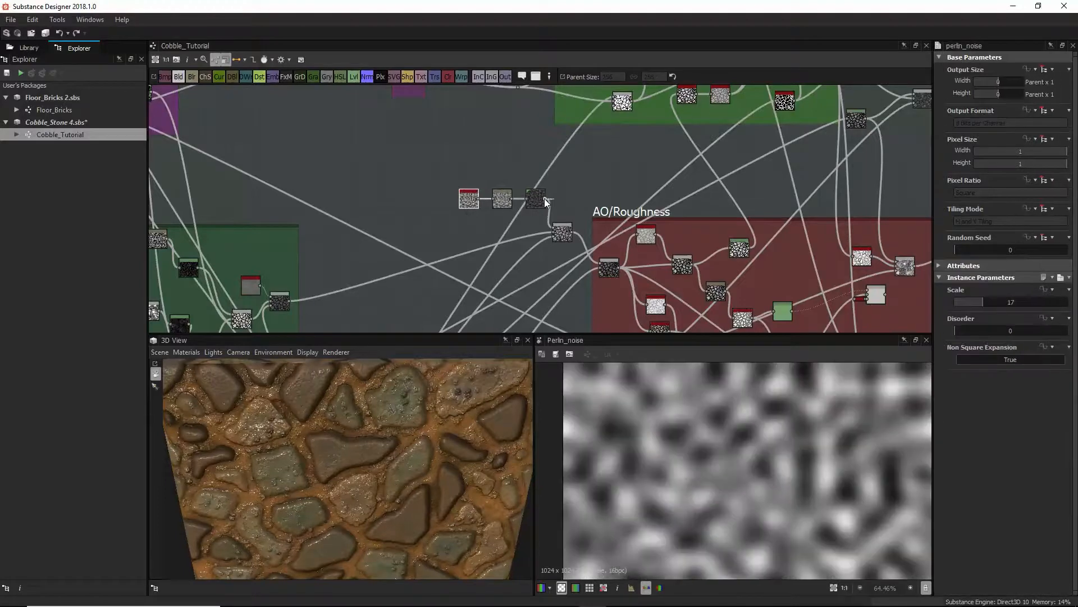
click(537, 199)
click(563, 233)
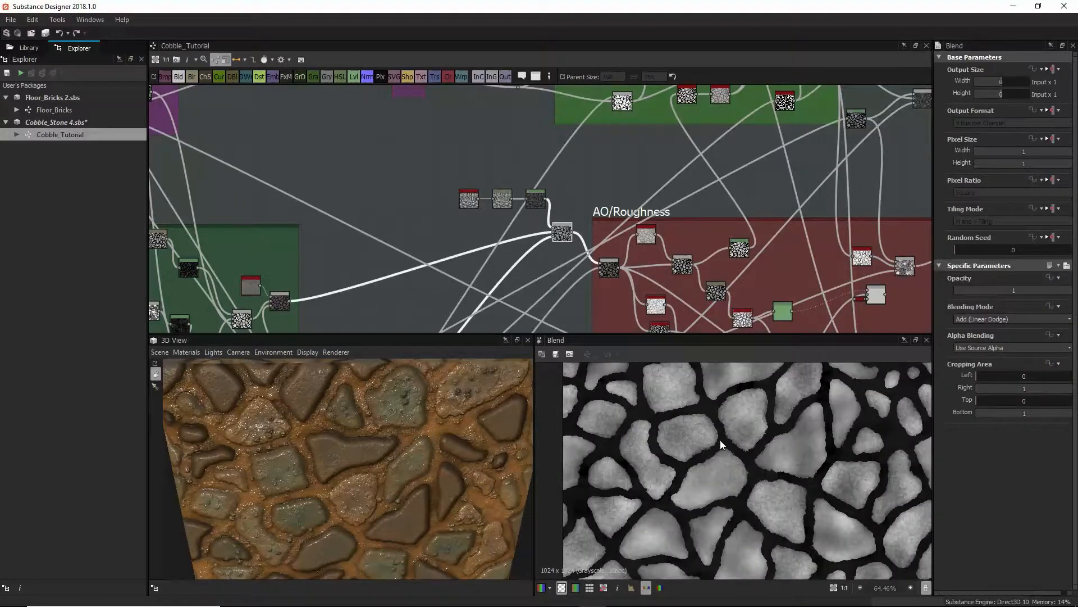
scroll(721, 442, down, 2)
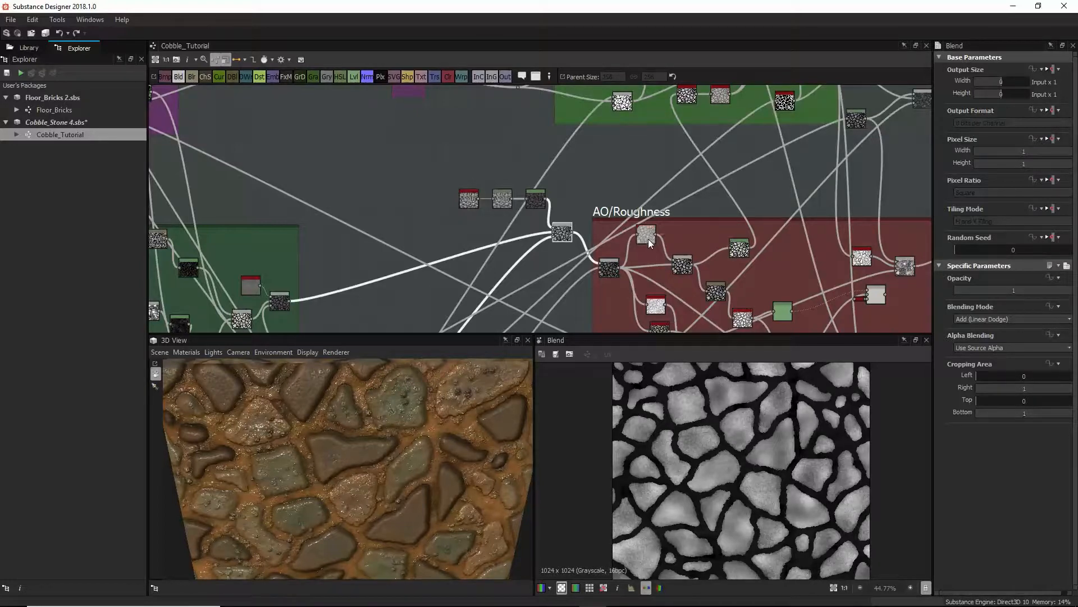
drag(332, 476, 392, 428)
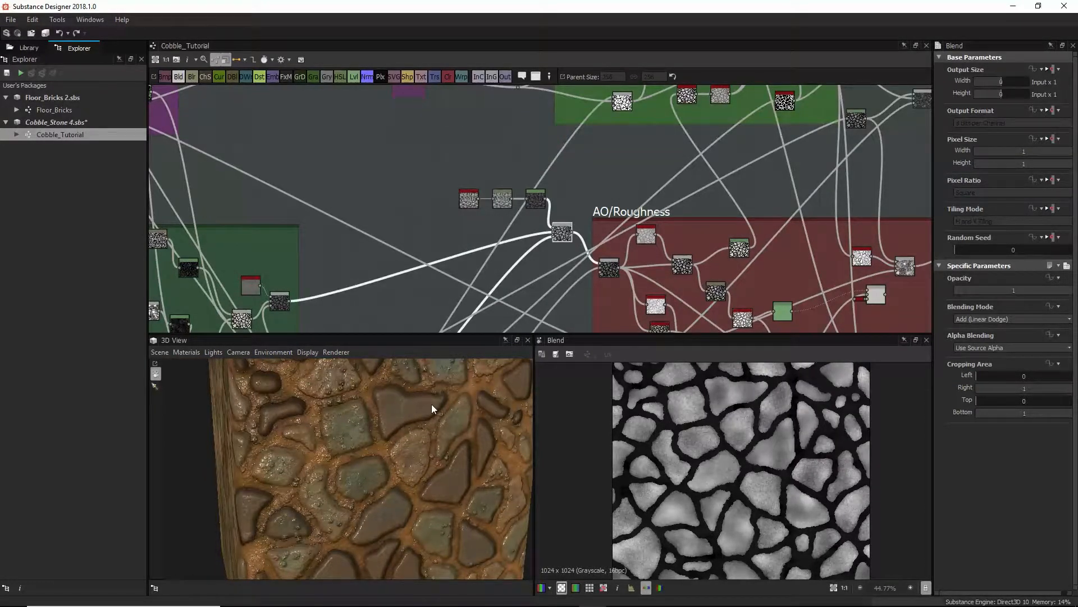
Preview the Multiply Blend at the start of AO/Roughness and examine the nodes around it
scroll(584, 269, down, 2)
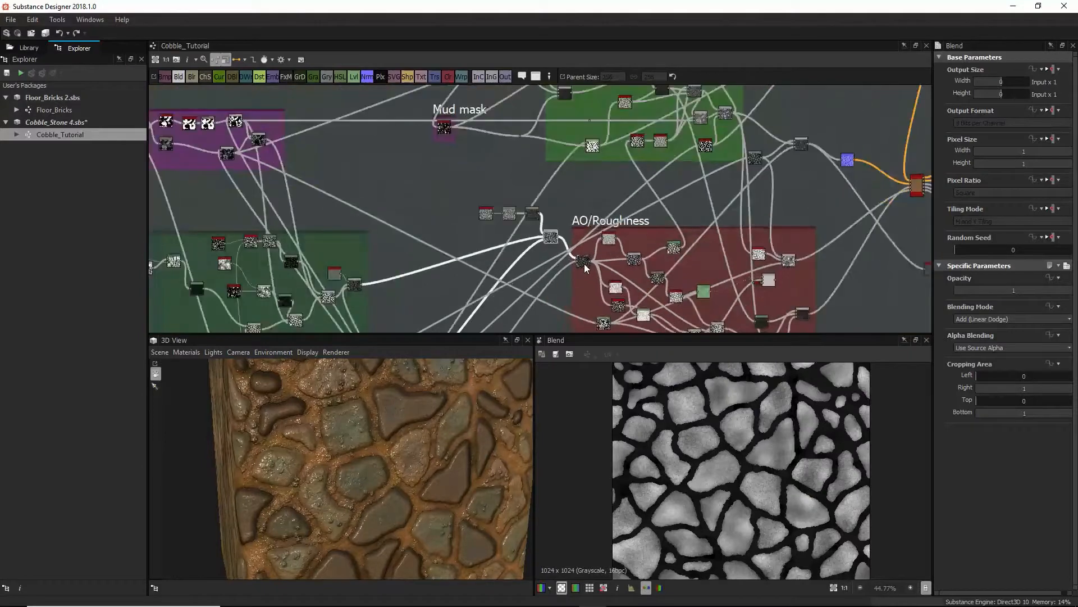
scroll(584, 264, up, 5)
click(585, 264)
middle_drag(618, 280, 601, 232)
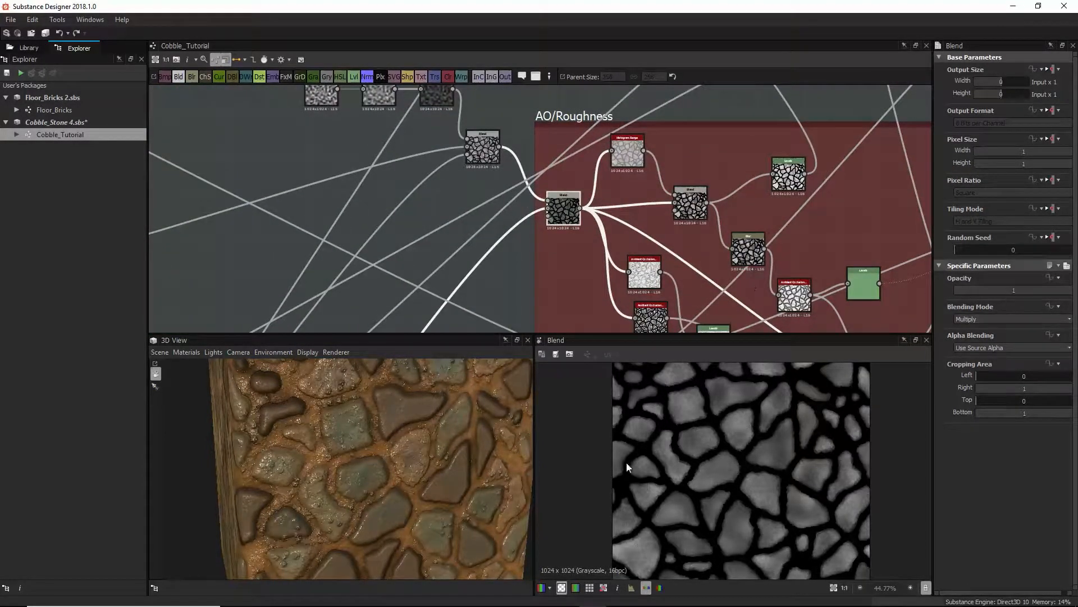
middle_drag(562, 200, 556, 224)
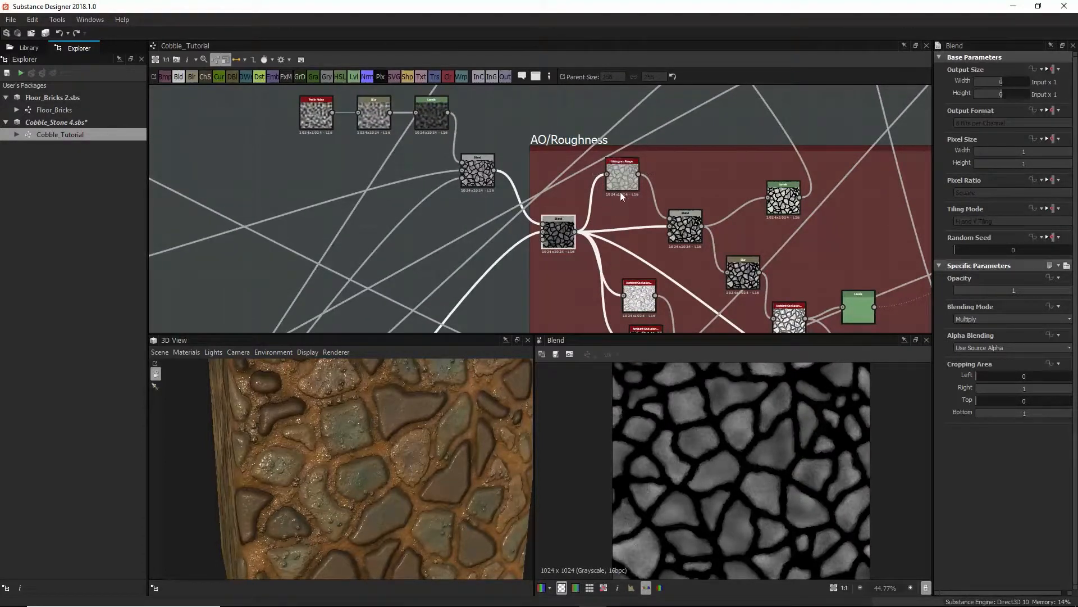
middle_drag(620, 191, 625, 233)
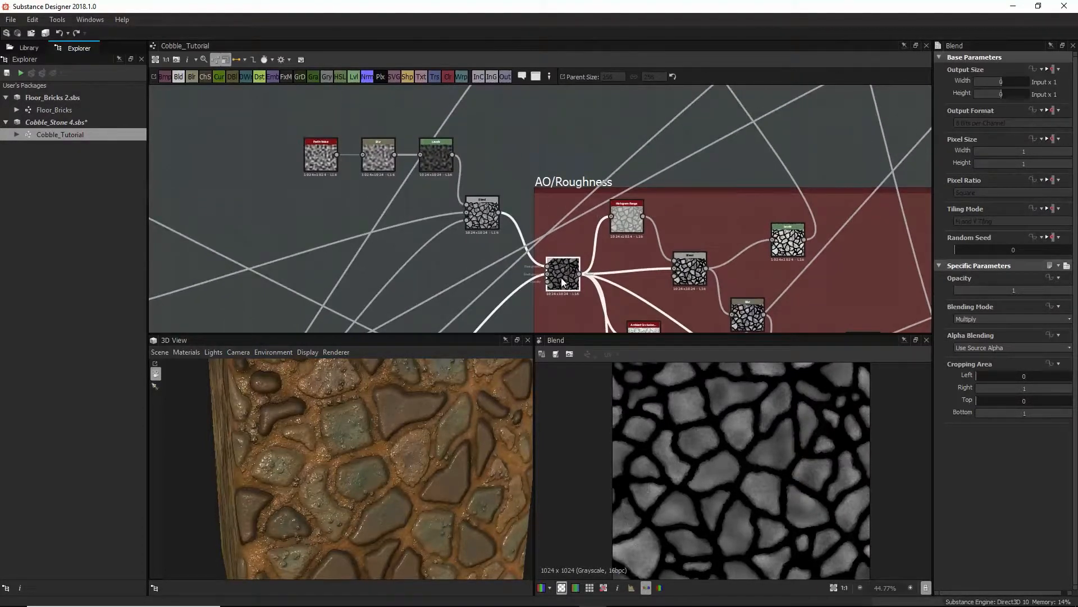
Select the 0.5-opacity Add (Linear Dodge) Blend in Final Blends and follow its inputs back to AO/Roughness
scroll(562, 281, down, 3)
middle_drag(553, 222, 656, 162)
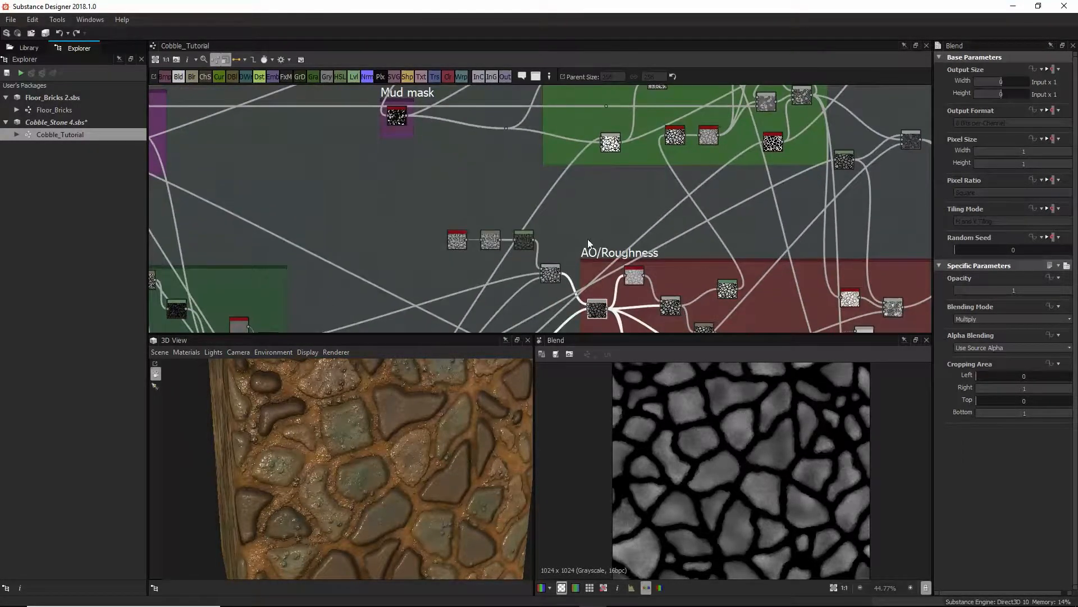
middle_drag(588, 238, 590, 252)
middle_drag(628, 187, 555, 288)
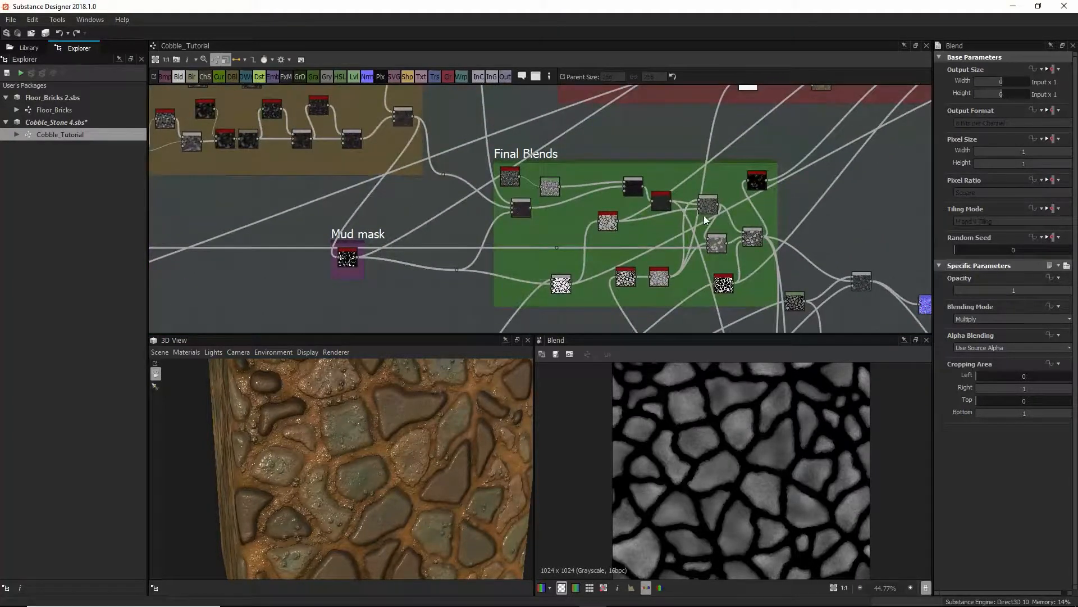
middle_drag(660, 276, 675, 160)
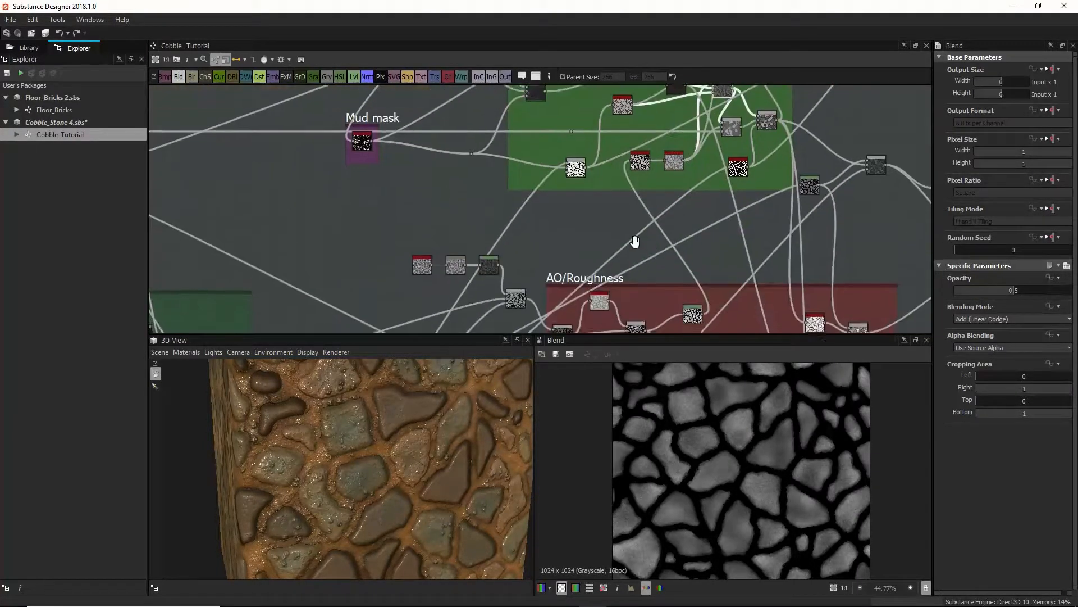
middle_drag(635, 241, 634, 179)
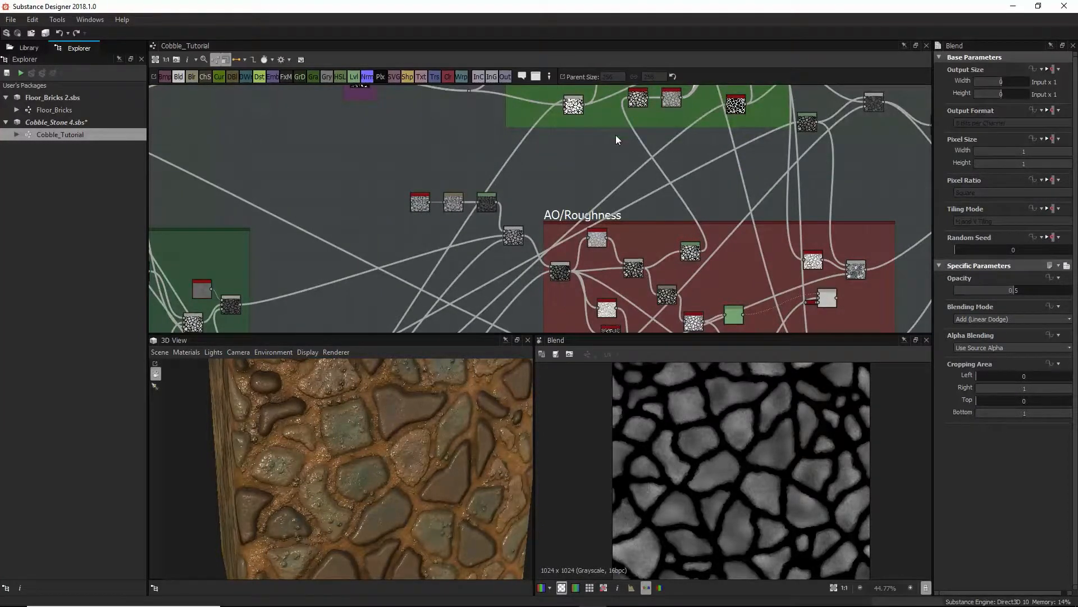
Compare the Multiply Blend, Histogram Range and Overlay Blend at the start of AO/Roughness in the 2D preview
click(563, 264)
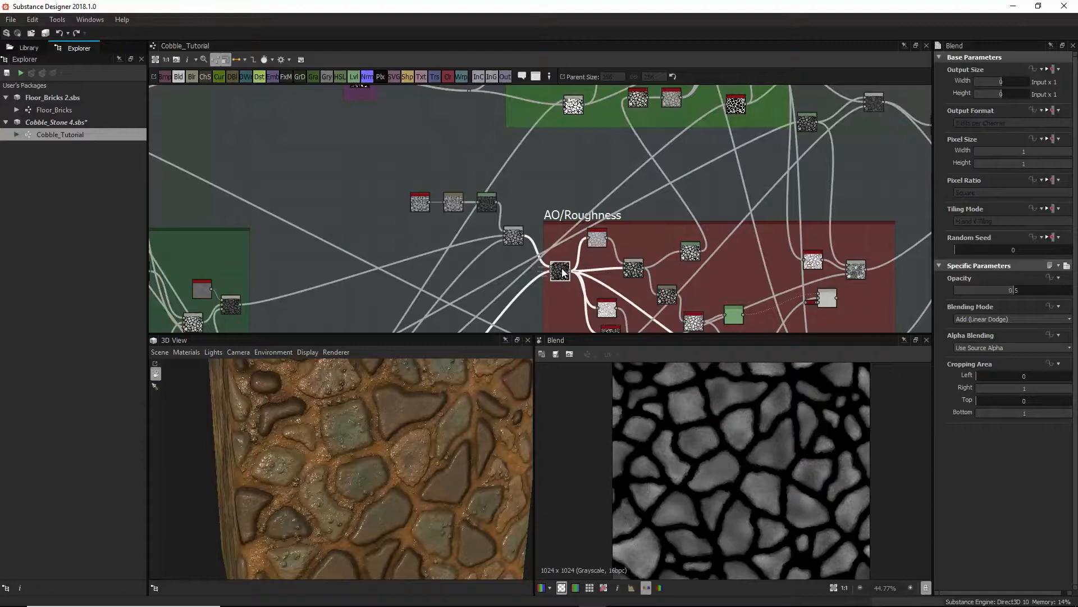
click(597, 239)
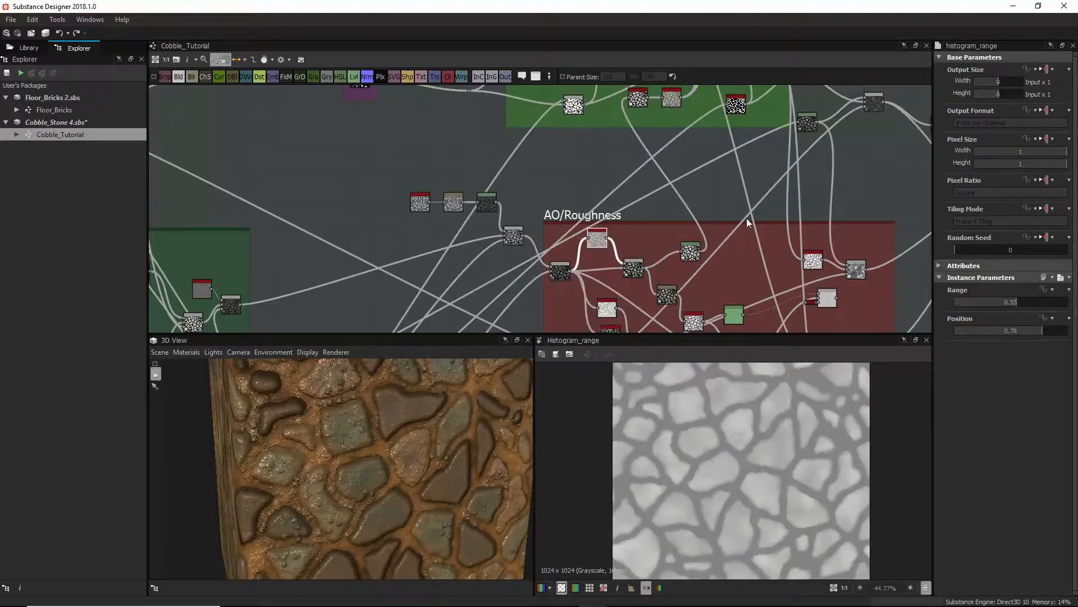
click(641, 269)
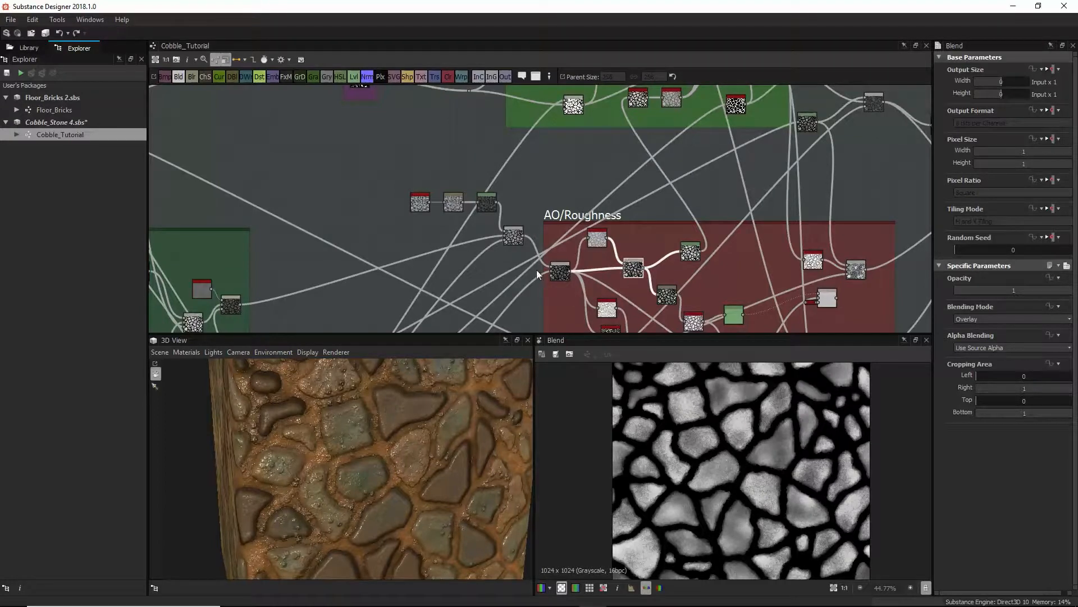
click(560, 271)
click(635, 267)
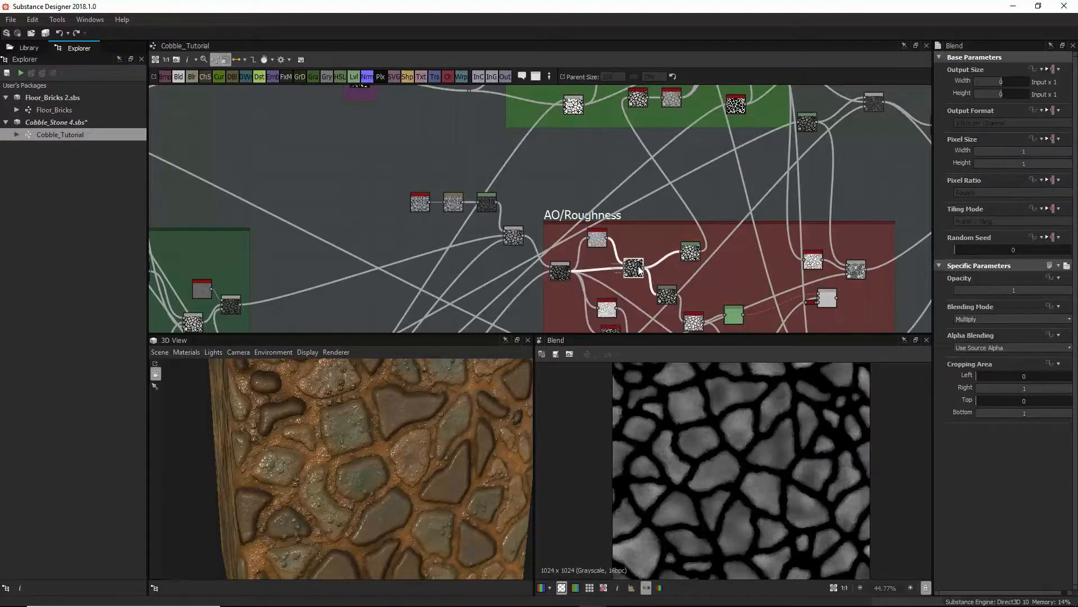
Preview the Levels node after the Overlay Blend in AO/Roughness and trace its connection to the blur in Final Blends
click(690, 253)
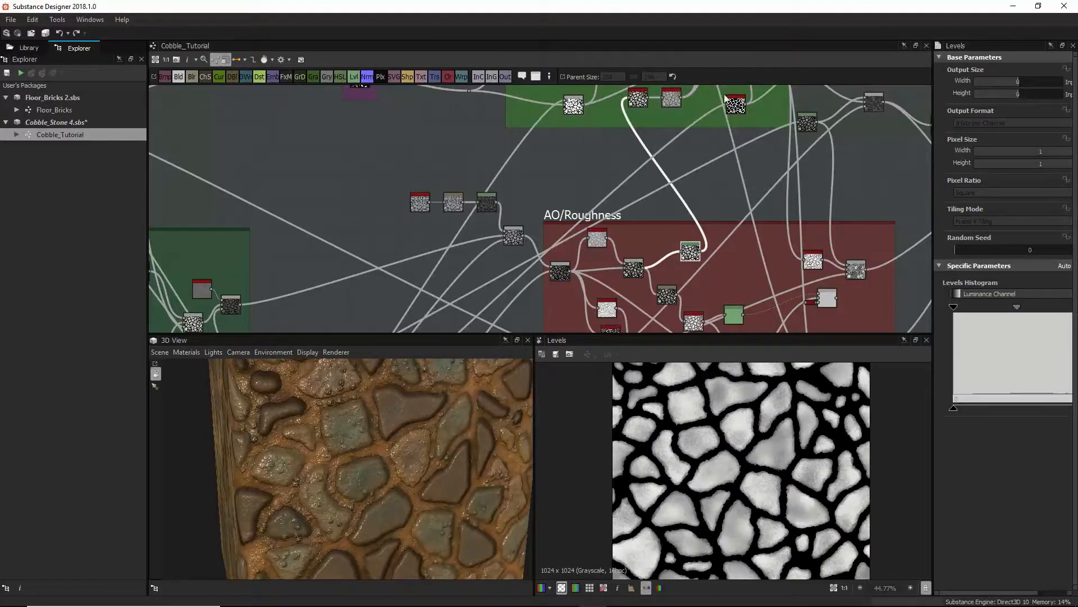
middle_drag(709, 132, 694, 224)
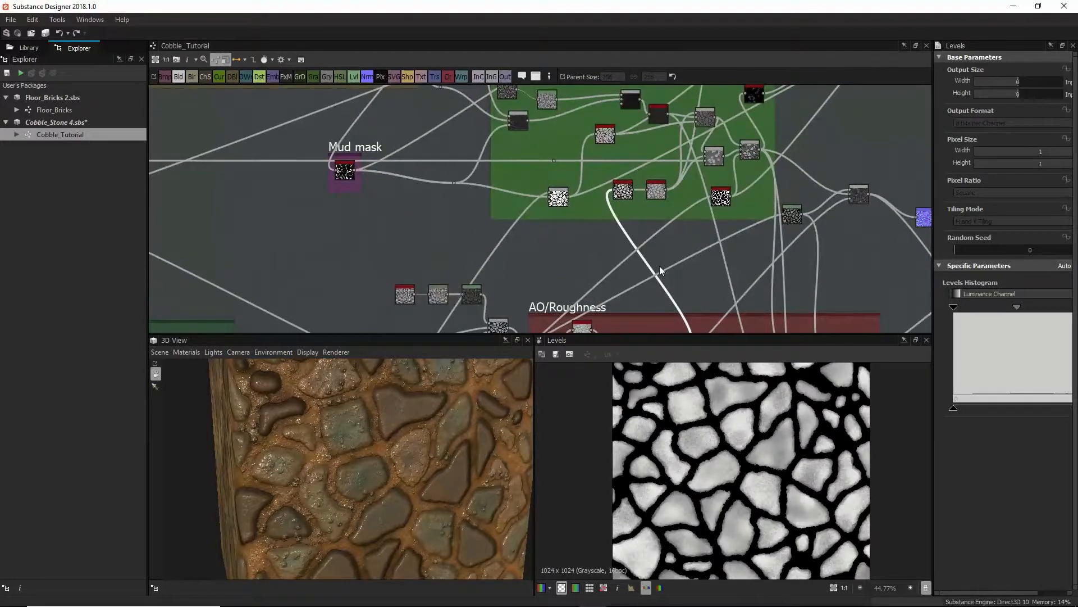
middle_drag(660, 267, 671, 183)
middle_drag(745, 212, 733, 147)
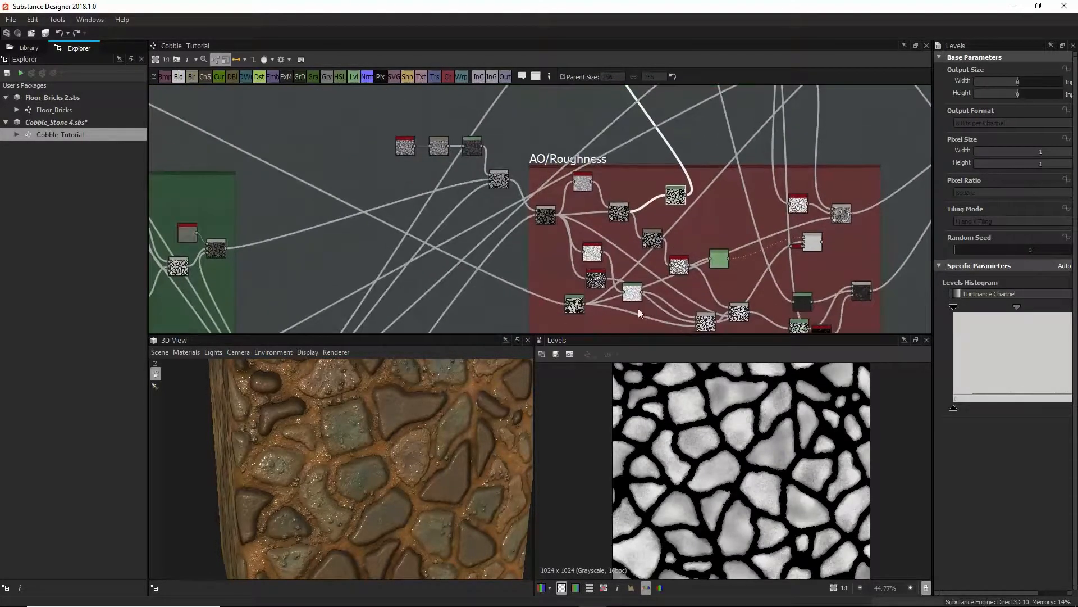
middle_drag(616, 178, 616, 247)
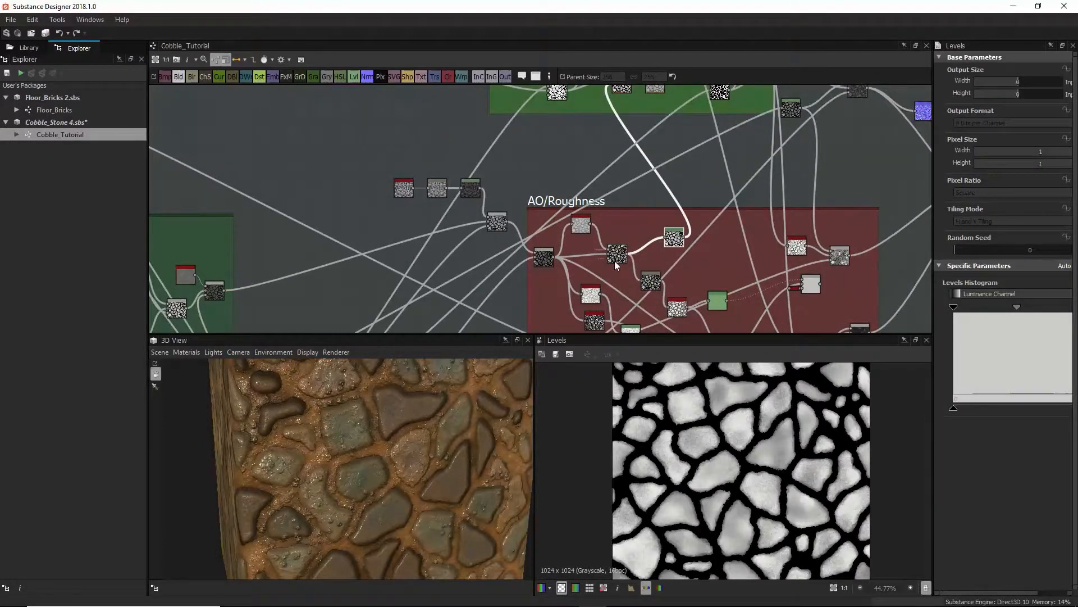
Examine the stones and the mud between them up close and from farther away in the 3D view
middle_drag(467, 439, 356, 457)
scroll(416, 461, up, 4)
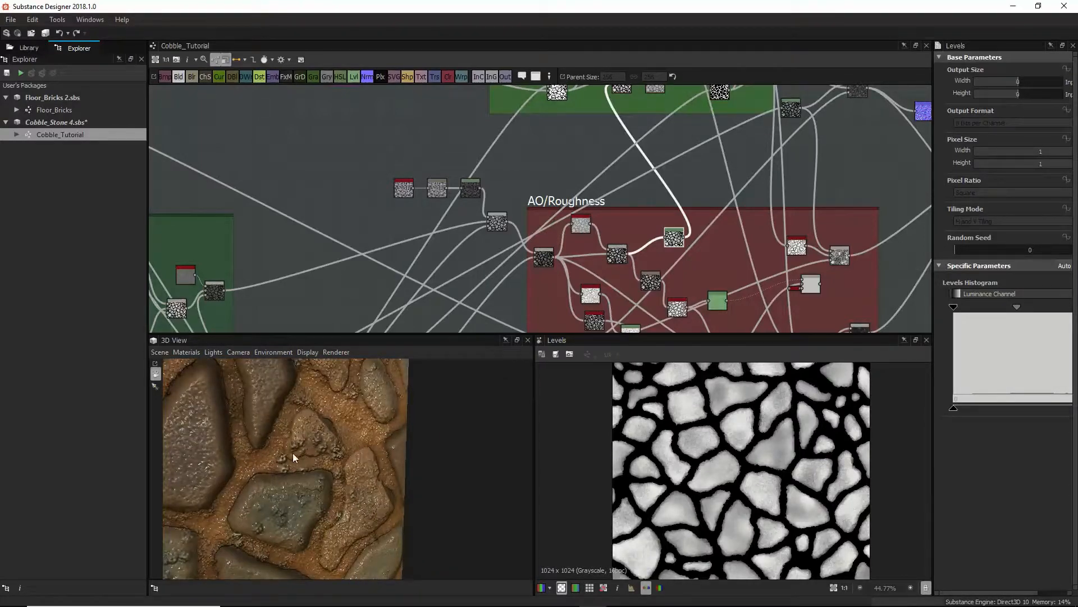
scroll(322, 470, down, 2)
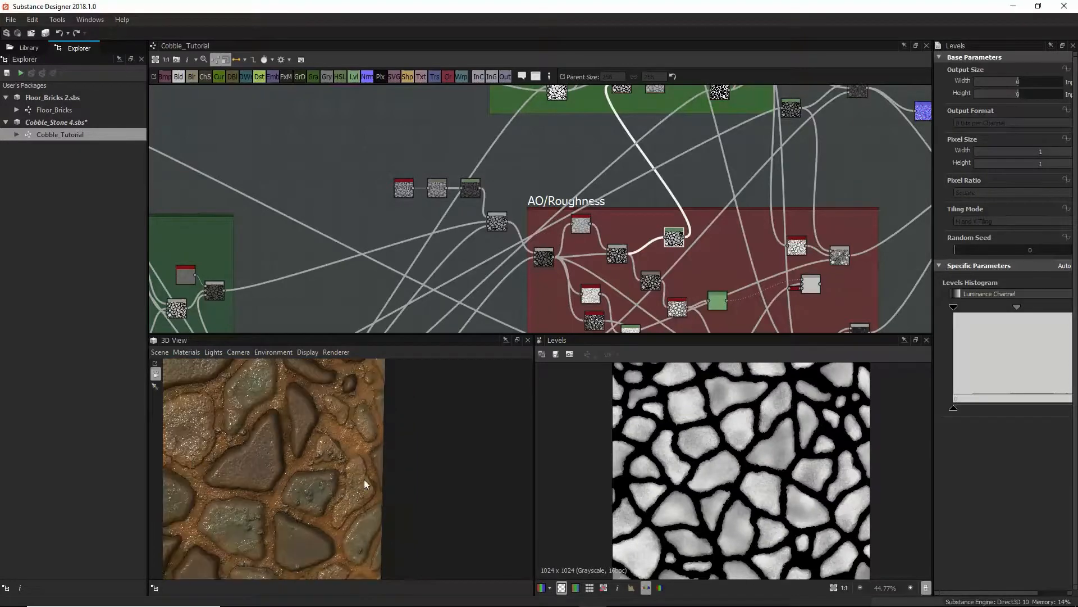
scroll(611, 188, down, 3)
scroll(599, 241, up, 3)
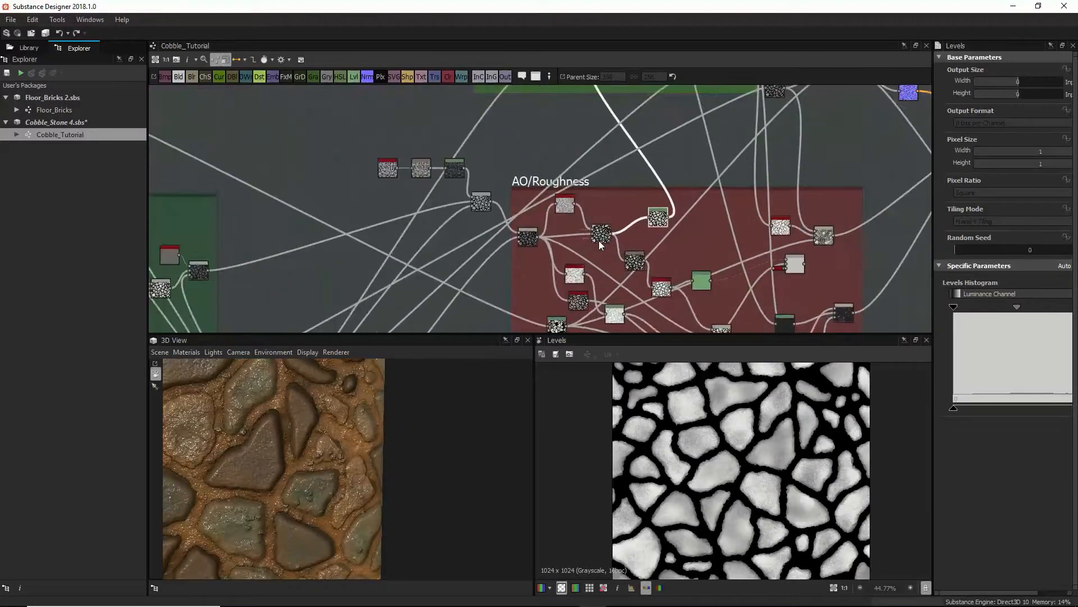
Preview the Blur node in AO/Roughness and the Histogram Range after the HQ grayscale blur in Final Blends
middle_drag(621, 252, 571, 204)
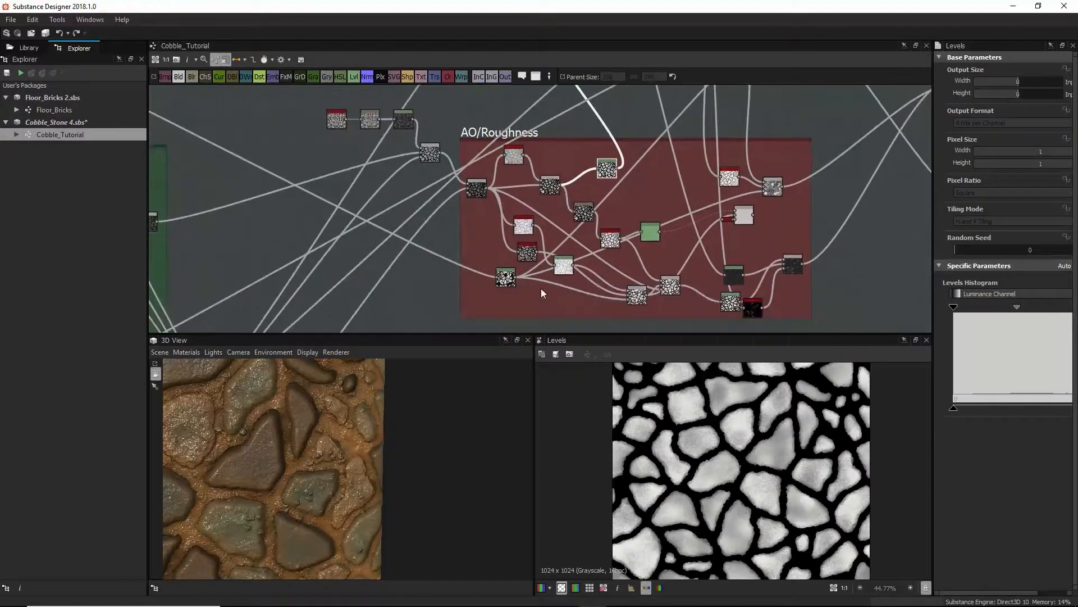
double_click(583, 212)
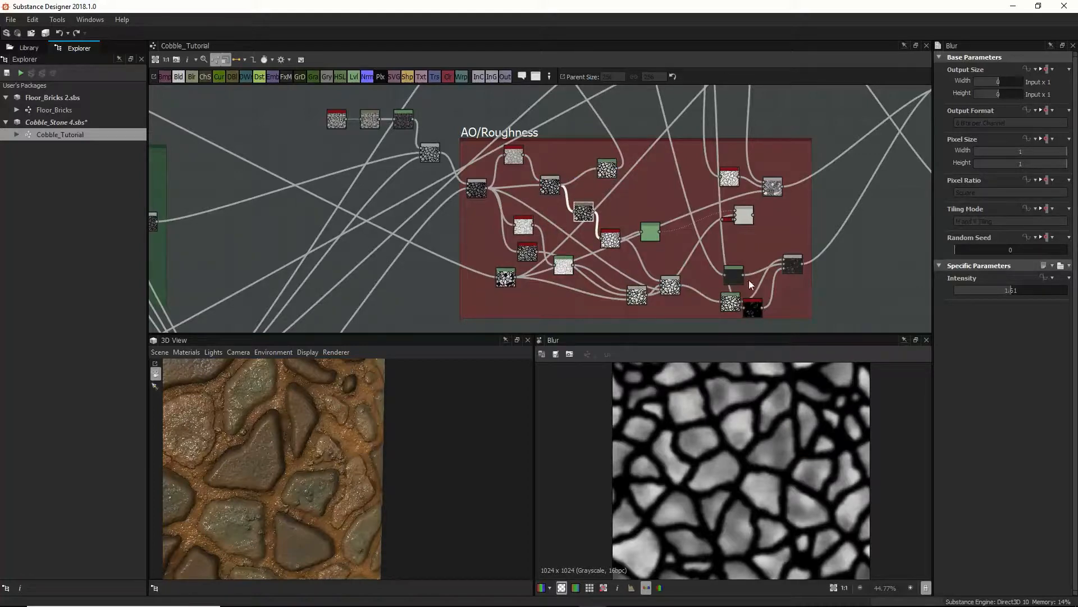
scroll(678, 235, down, 4)
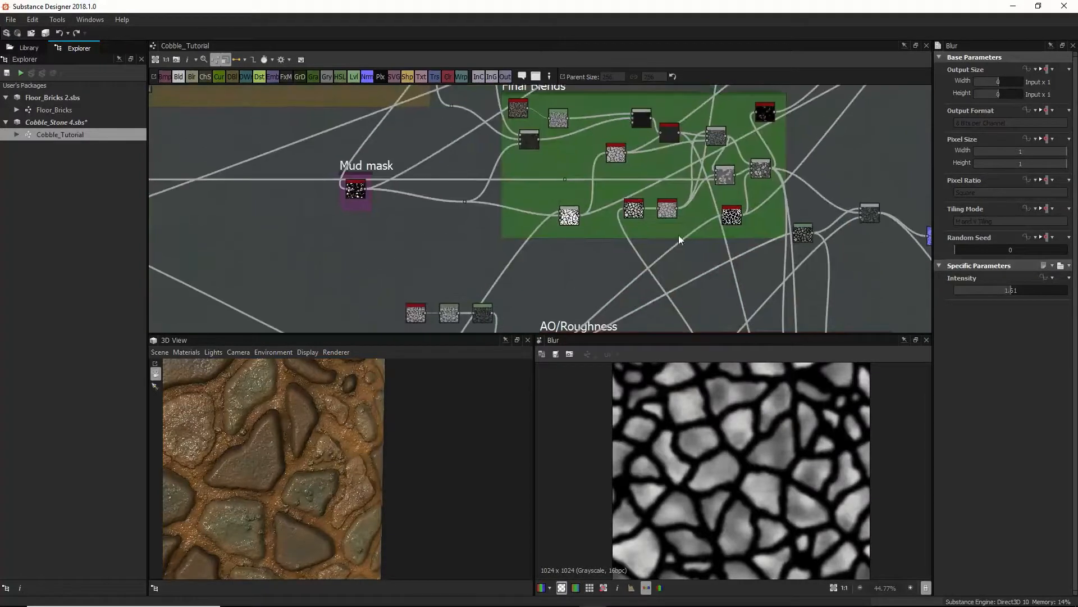
scroll(652, 246, up, 4)
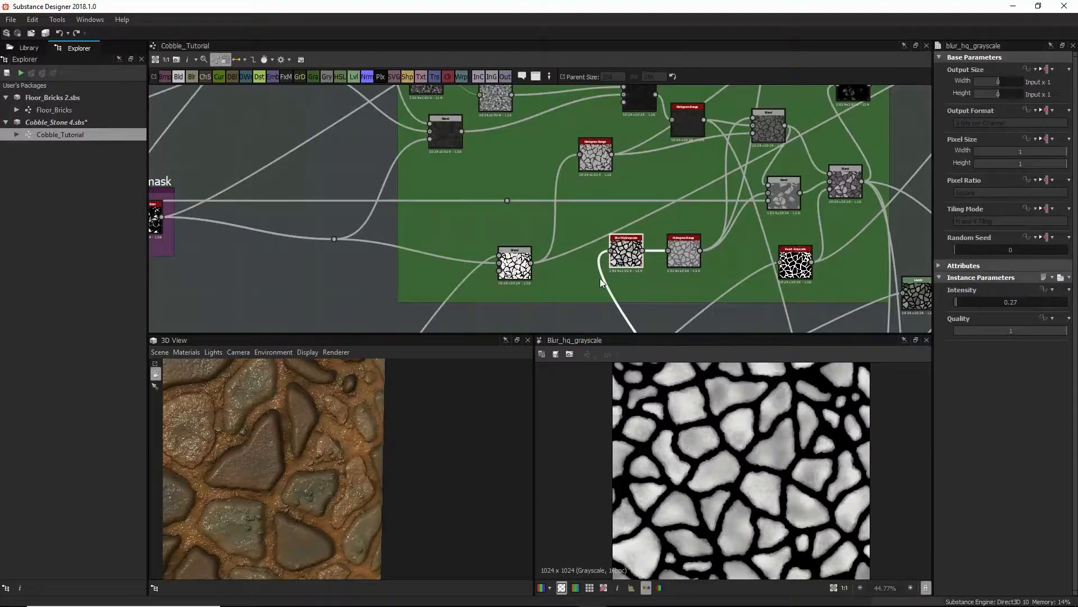
double_click(685, 243)
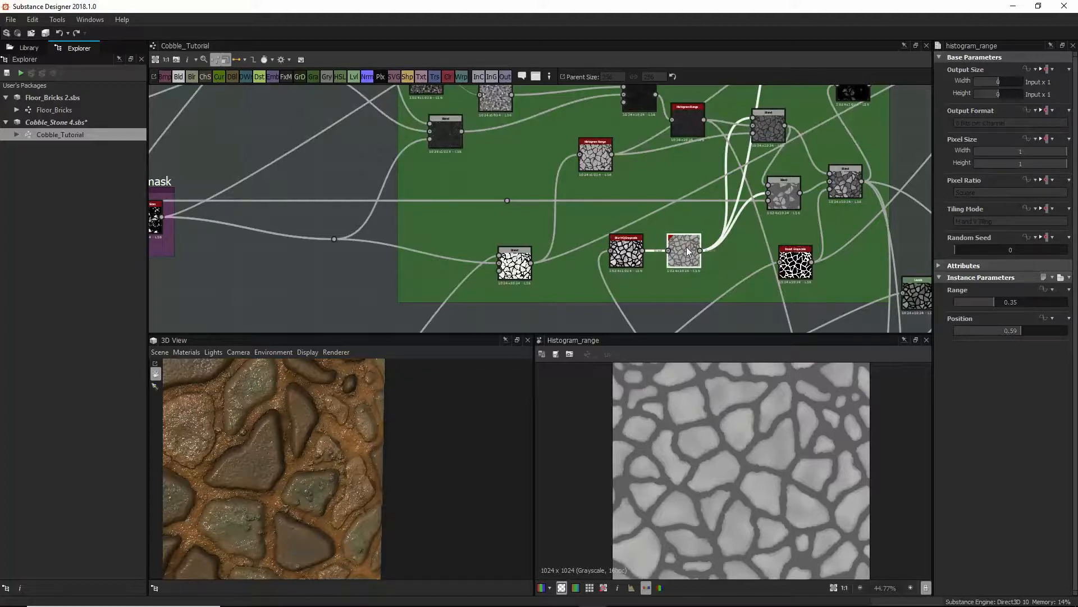
Compare the 0.5-opacity Add (Linear Dodge) Blend in Final Blends with its Histogram Range input in an enlarged 2D preview
middle_drag(766, 211, 726, 244)
click(732, 162)
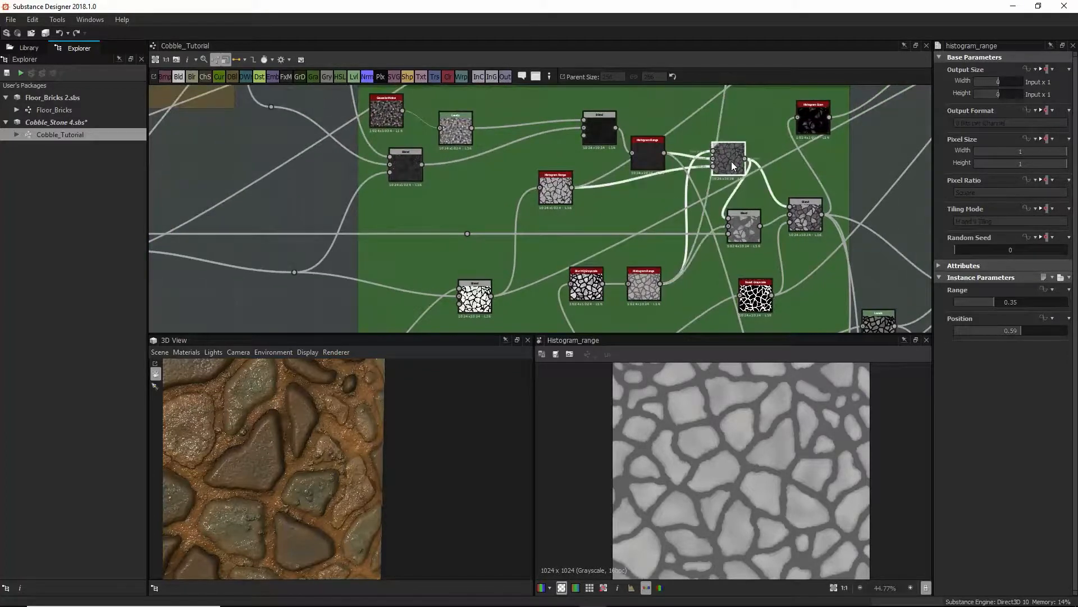
double_click(732, 163)
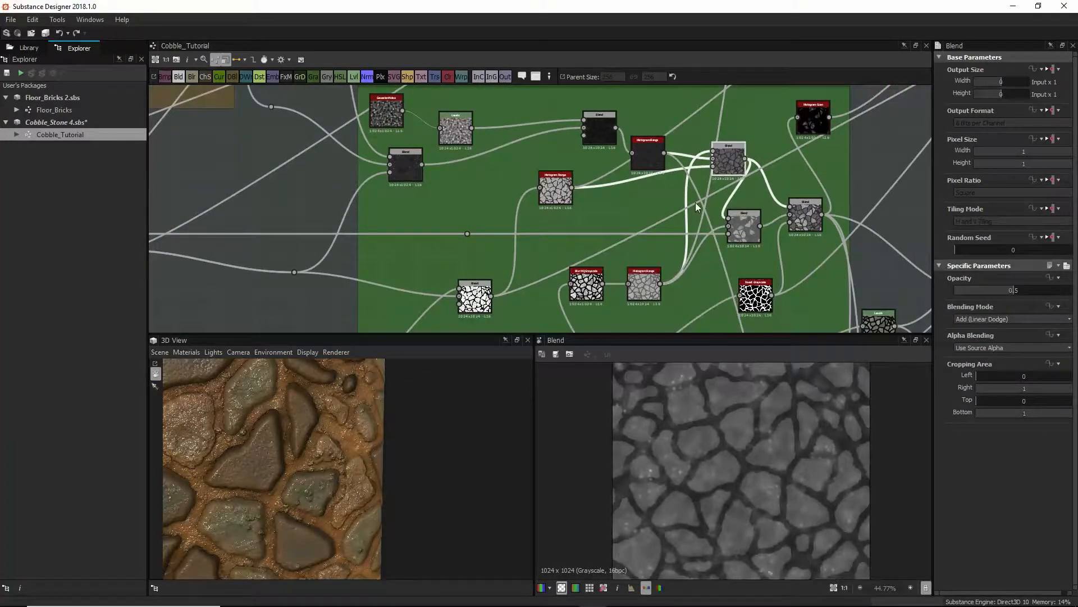
click(647, 148)
click(725, 150)
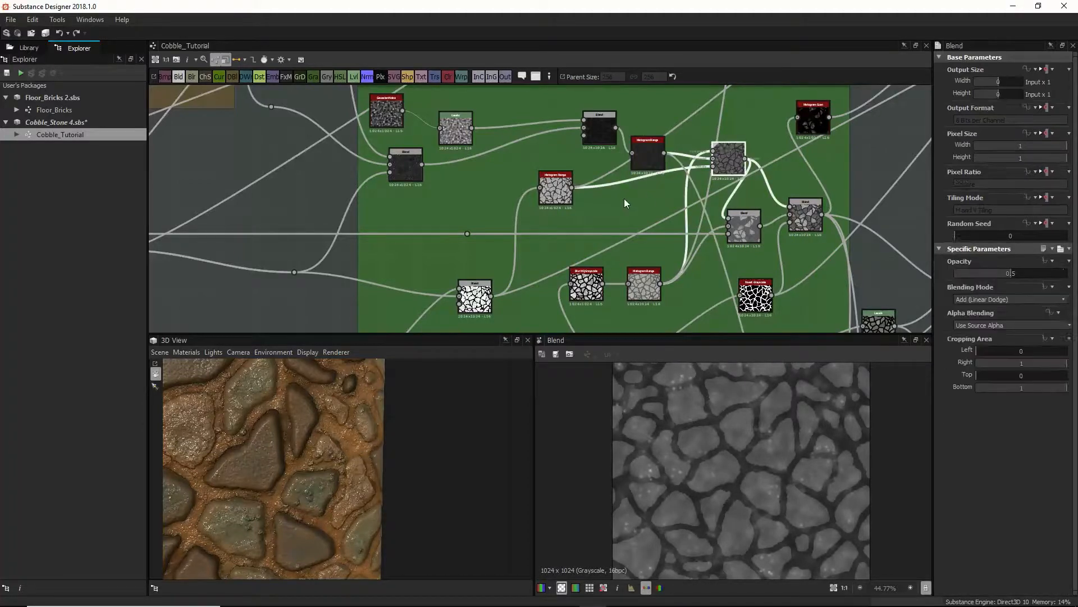
double_click(552, 193)
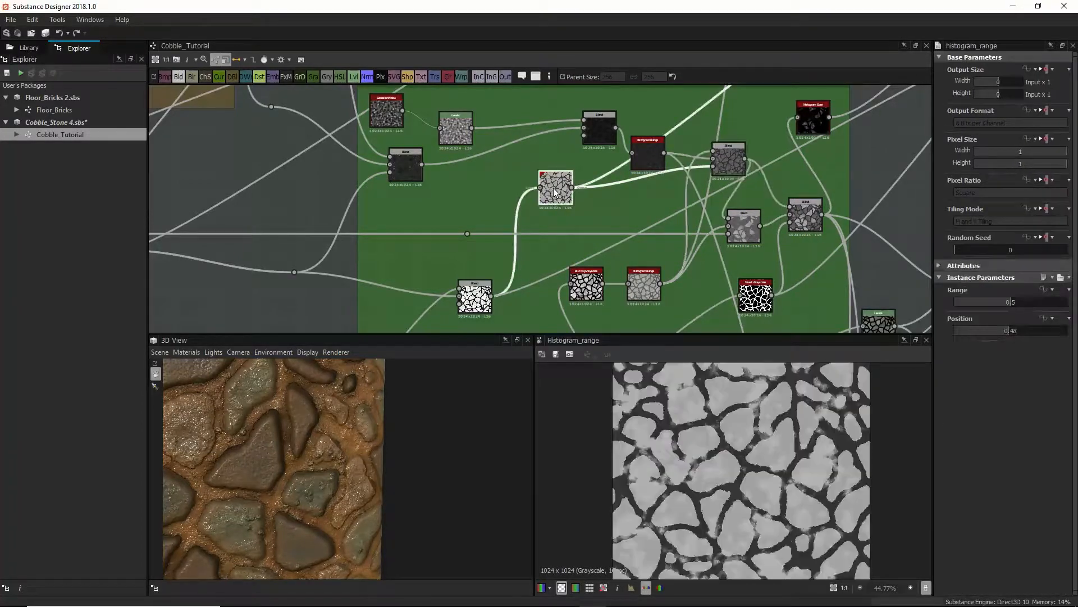
double_click(733, 156)
scroll(731, 427, up, 2)
scroll(713, 442, up, 2)
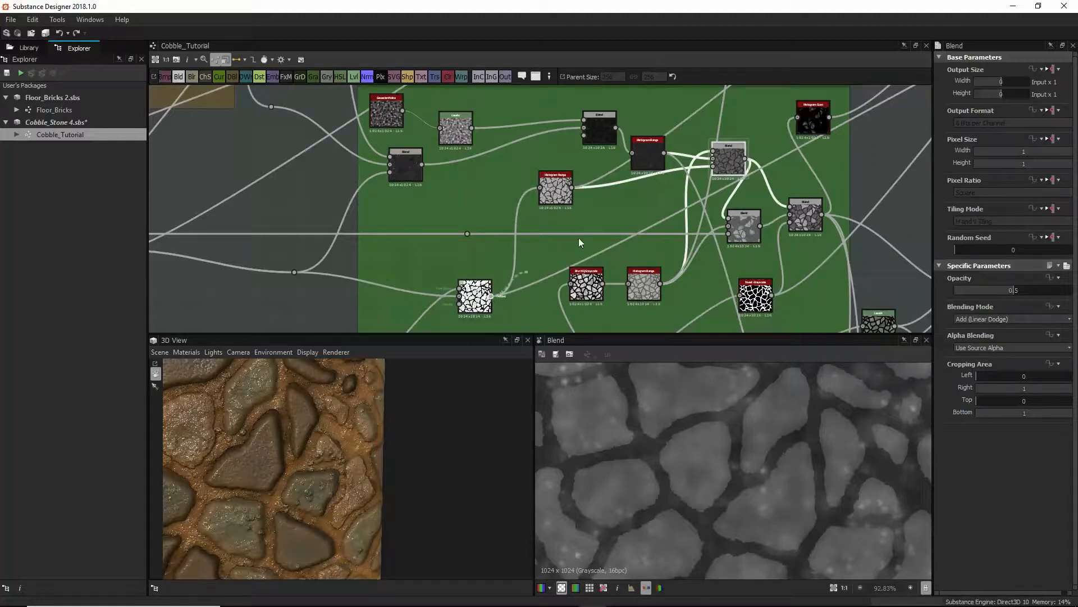
Try feeding the mud-mask Blend directly into the 0.5-opacity Add (Linear Dodge) Blend with the mask Blend's opacity at 1, and undo both changes
drag(580, 243, 713, 167)
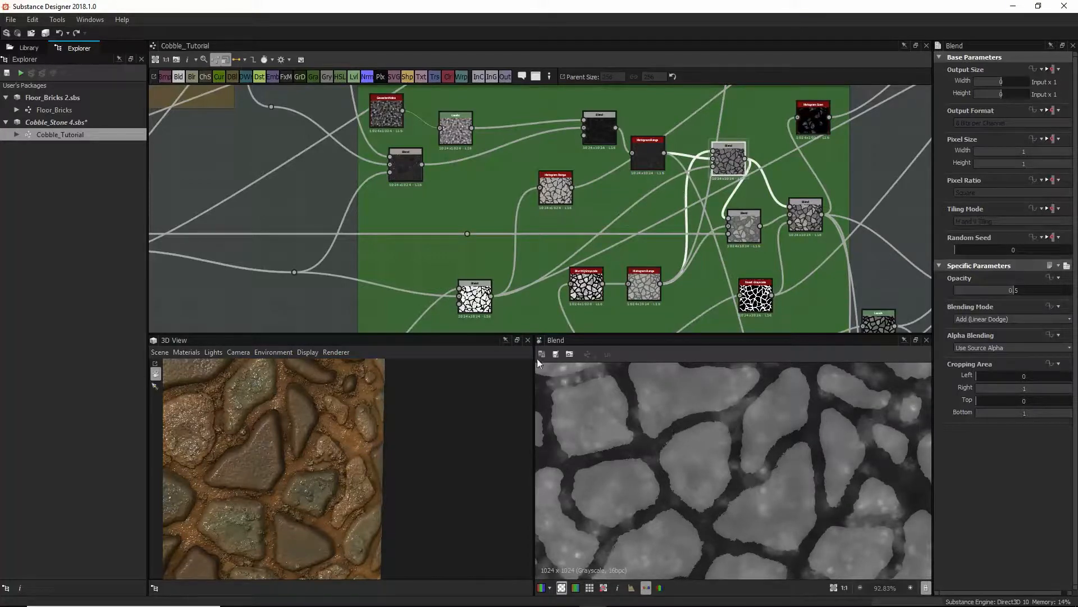
double_click(474, 296)
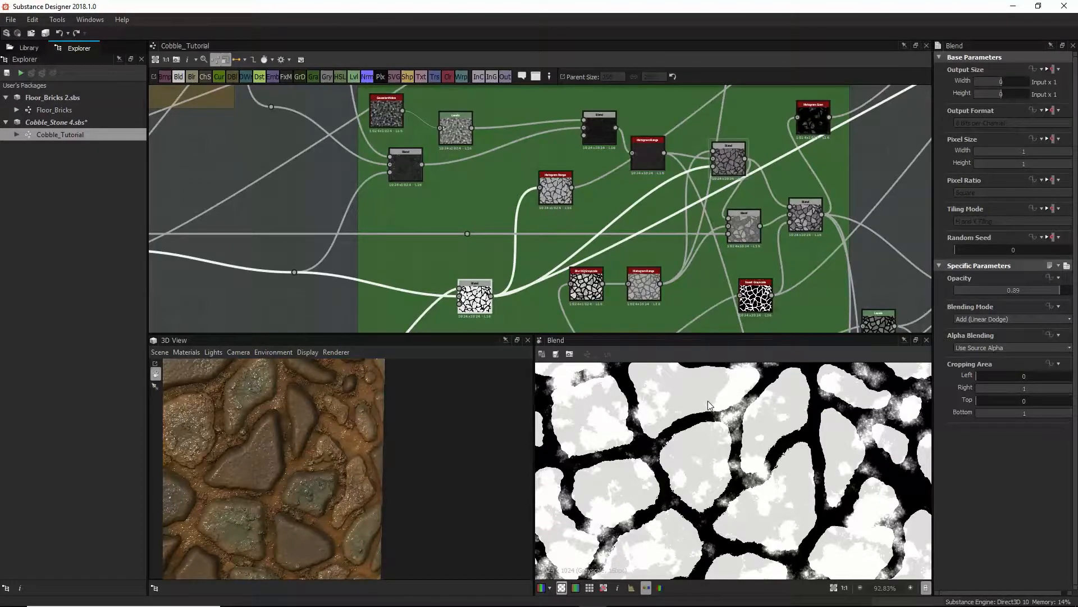
drag(1060, 290, 1077, 294)
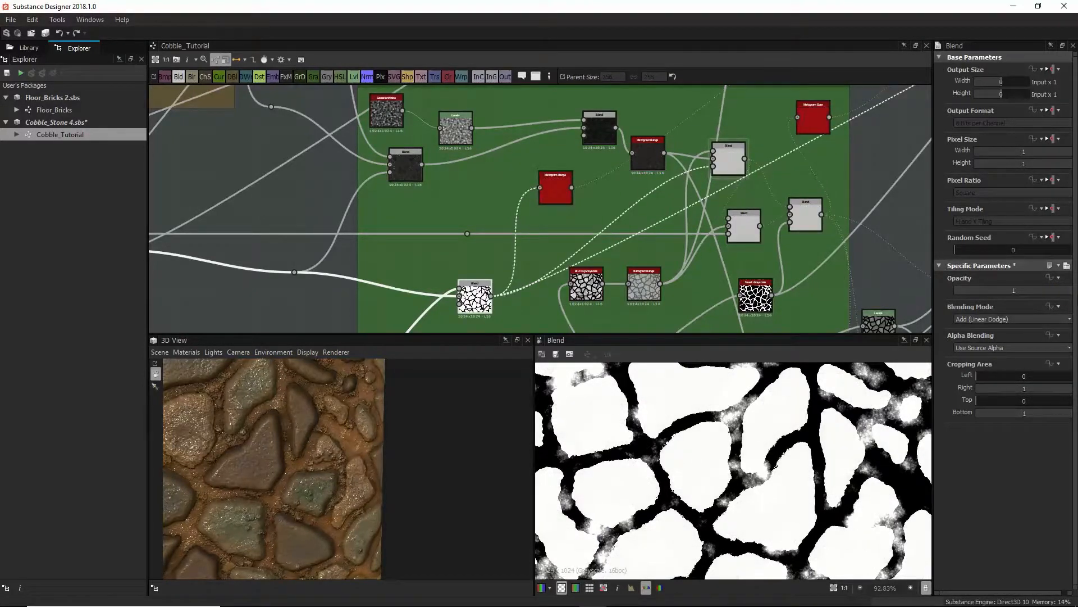
double_click(729, 162)
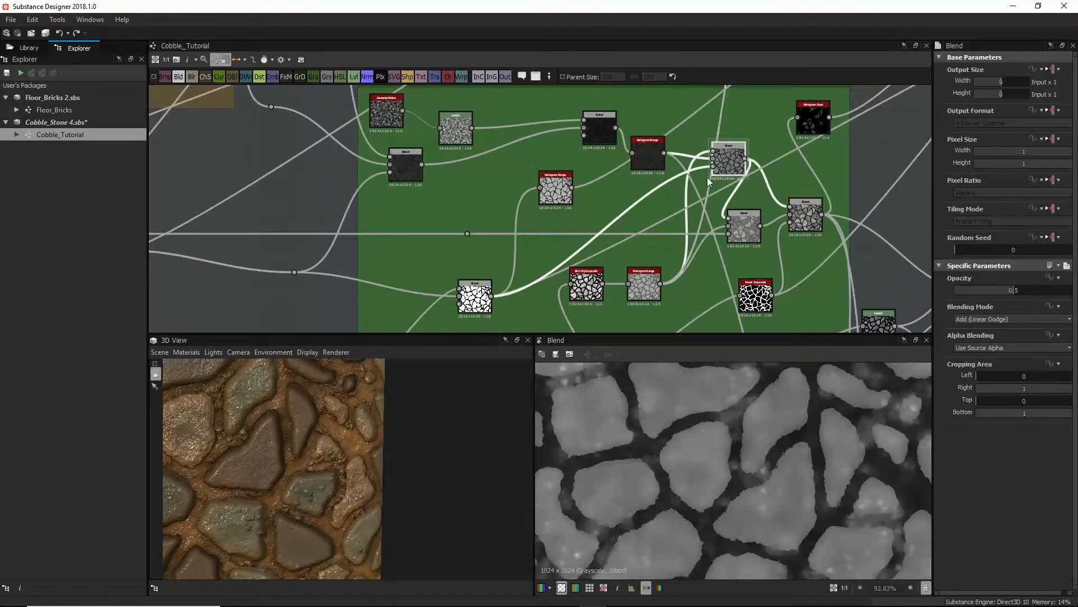
key(ctrl+z)
key(ctrl+z)
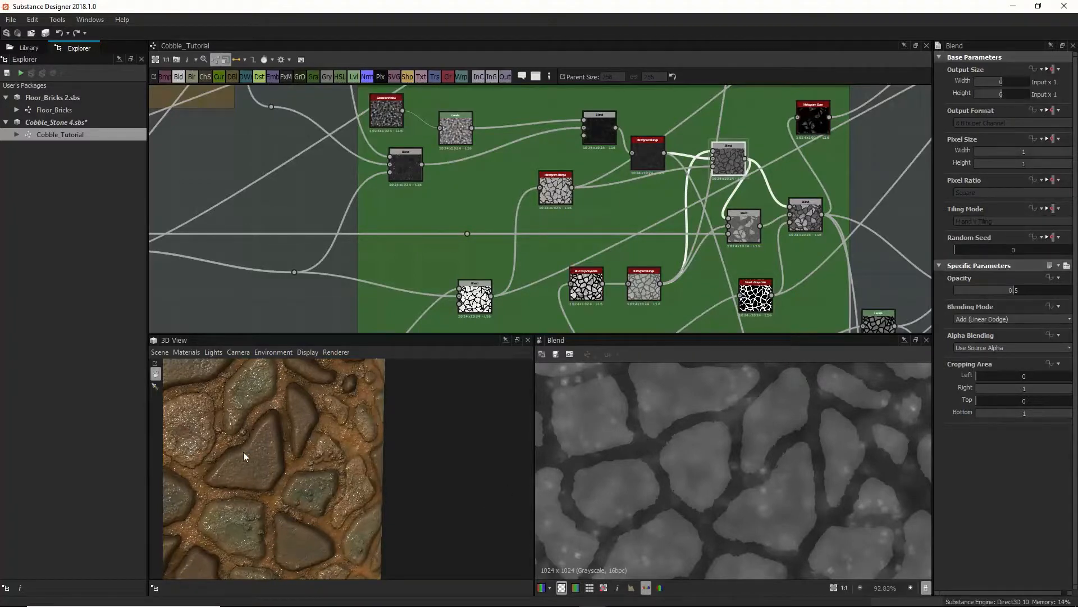
Compare the Add (Linear Dodge) Blend with the Copy Blend after it and examine the full tile in the 2D preview
drag(244, 455, 295, 459)
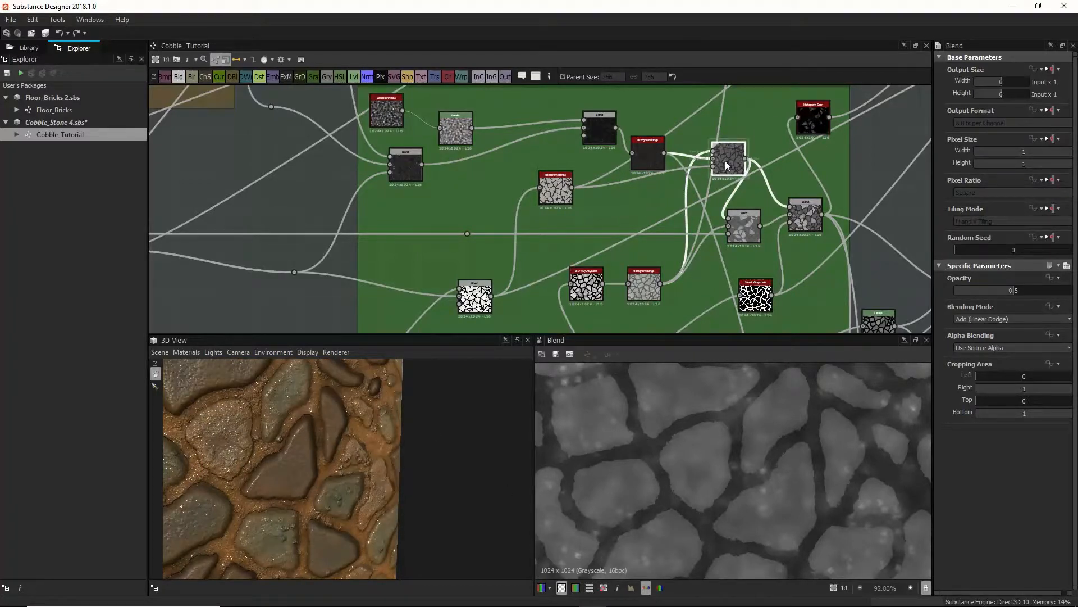
double_click(740, 220)
double_click(722, 157)
middle_drag(684, 203, 652, 246)
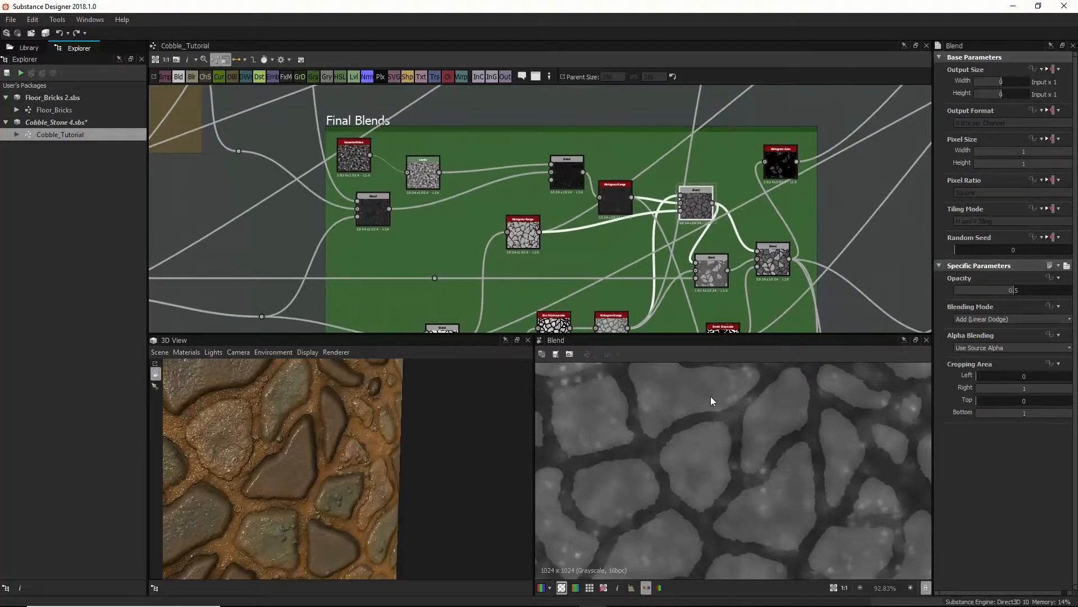
scroll(710, 400, down, 5)
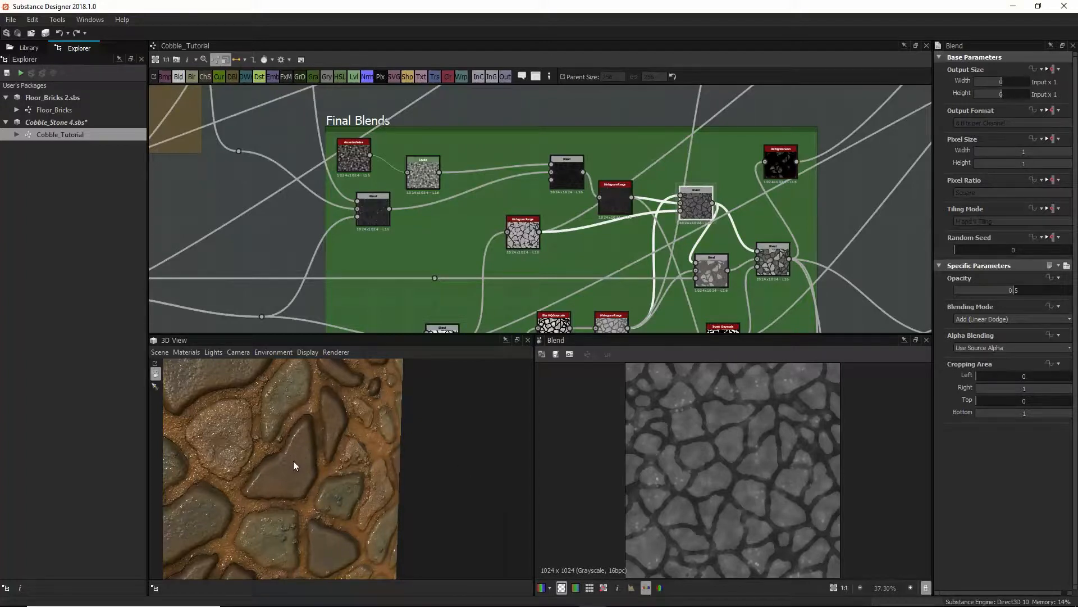
Locate the Histogram Range feeding the Copy Blend in Final Blends and preview the Copy Blend that combines it with the Add Blend
middle_drag(723, 217, 678, 130)
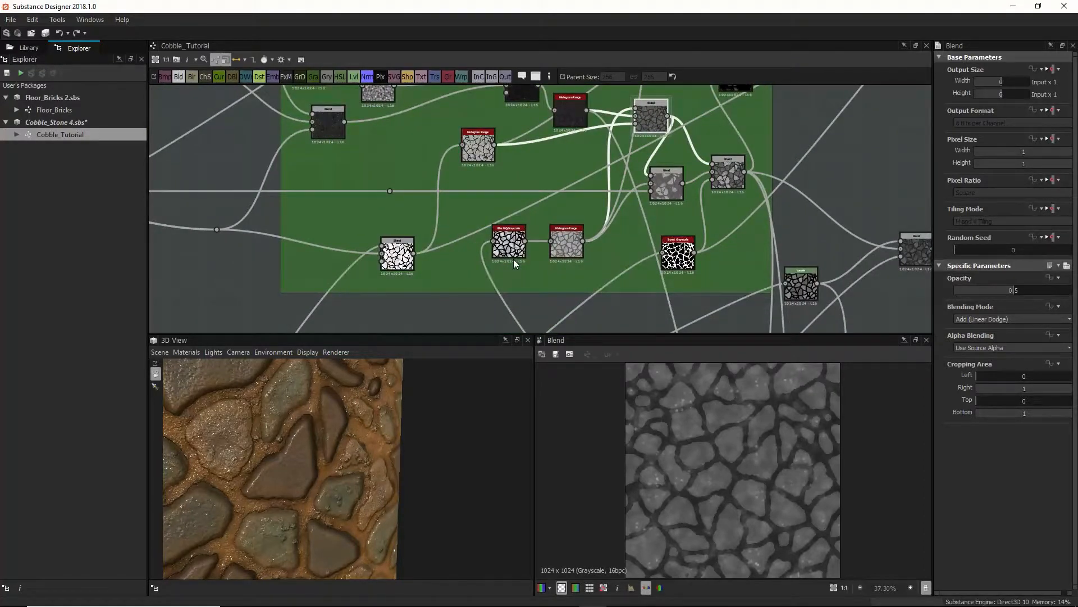
scroll(514, 258, down, 5)
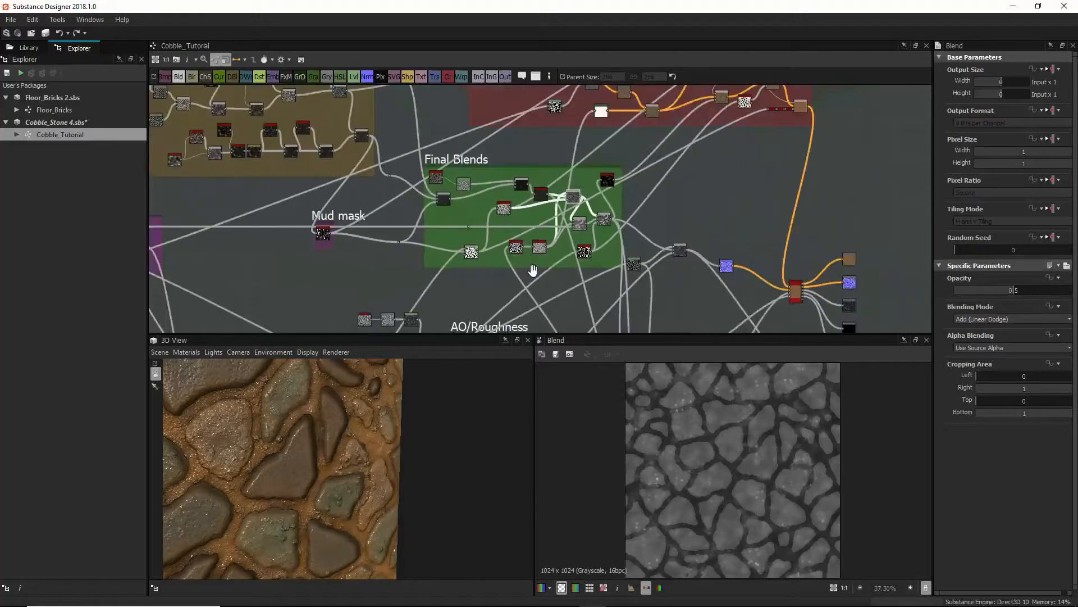
middle_drag(532, 270, 581, 241)
scroll(589, 210, up, 5)
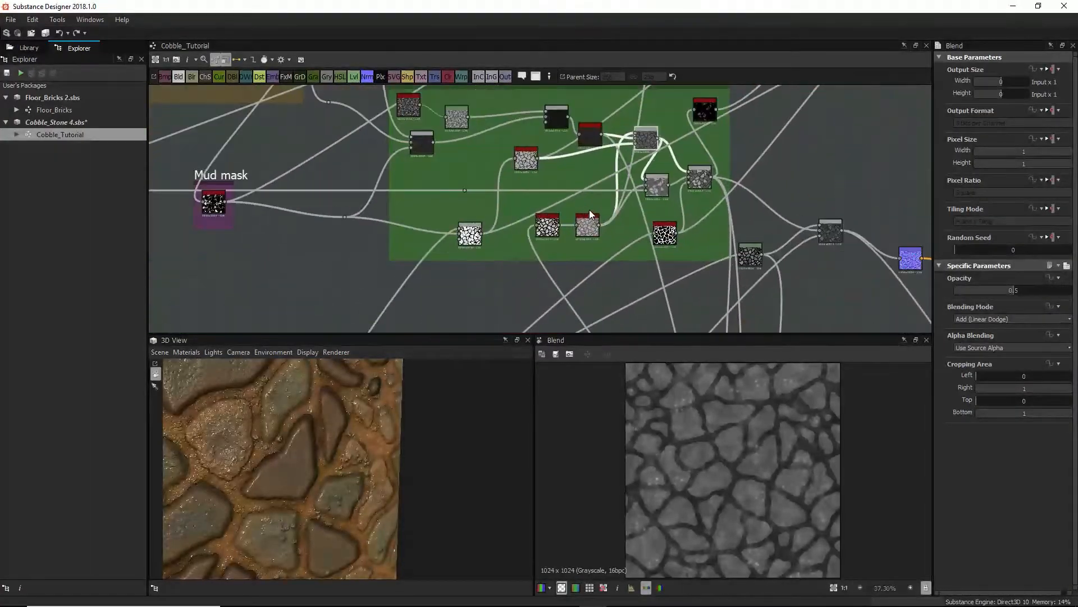
middle_drag(708, 198, 680, 253)
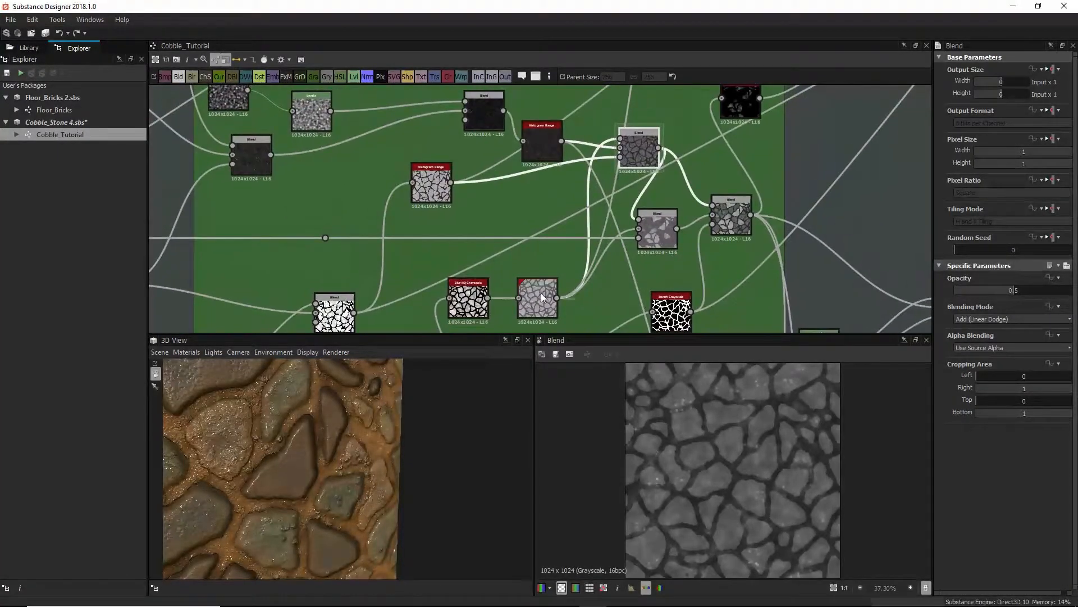
double_click(662, 229)
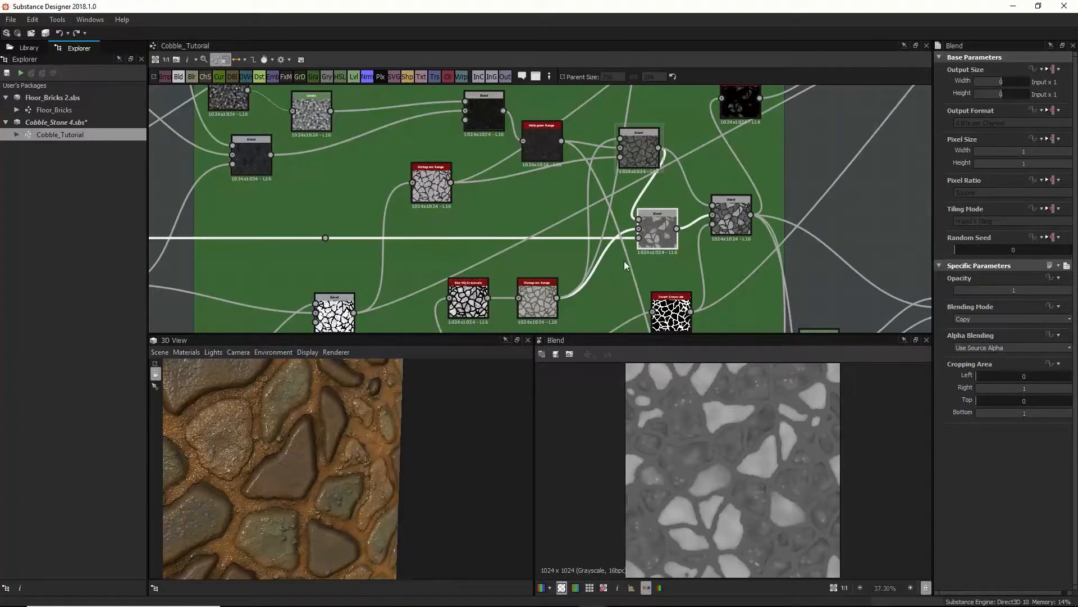
Trace the Copy Blend's mask input past Mud mask to the purple group and examine the blended stones in 2D
middle_drag(522, 231, 601, 225)
scroll(456, 229, down, 4)
middle_drag(237, 244, 516, 249)
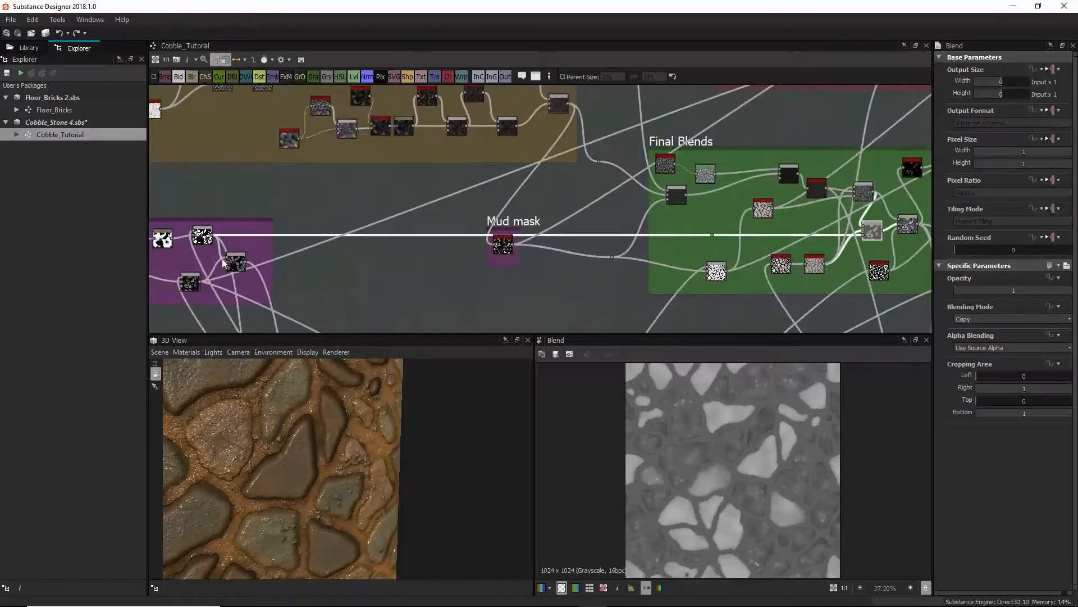
middle_drag(885, 232, 688, 223)
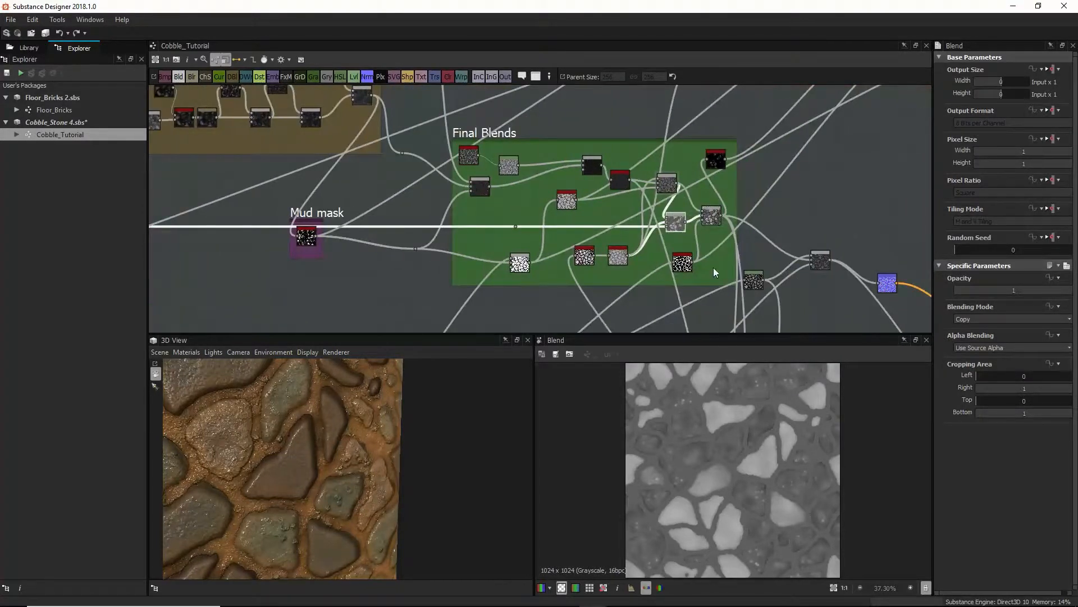
scroll(724, 457, up, 2)
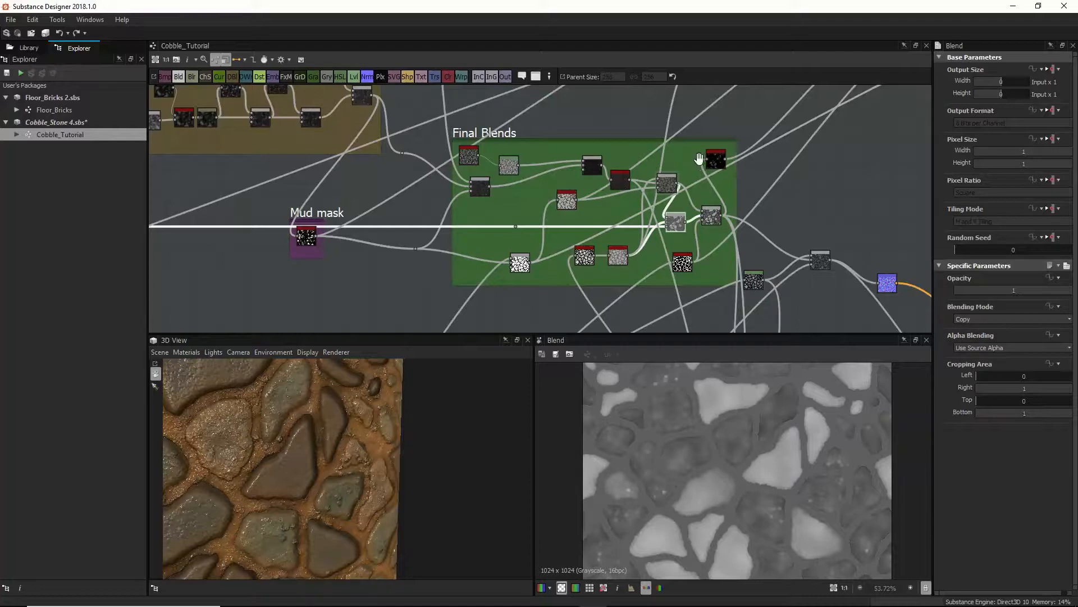
middle_drag(699, 159, 694, 216)
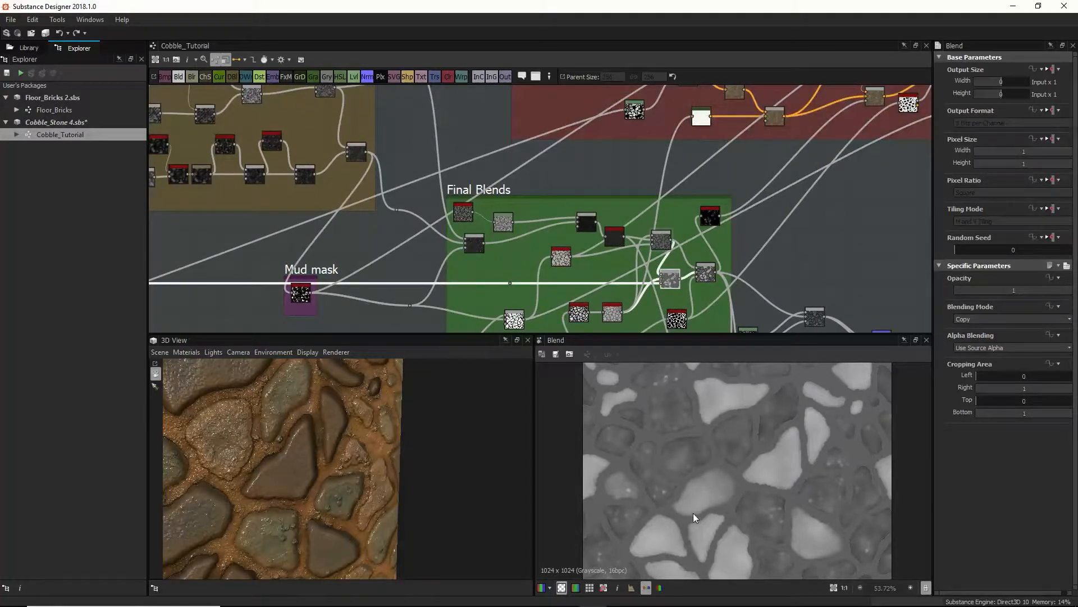
middle_drag(705, 284, 654, 218)
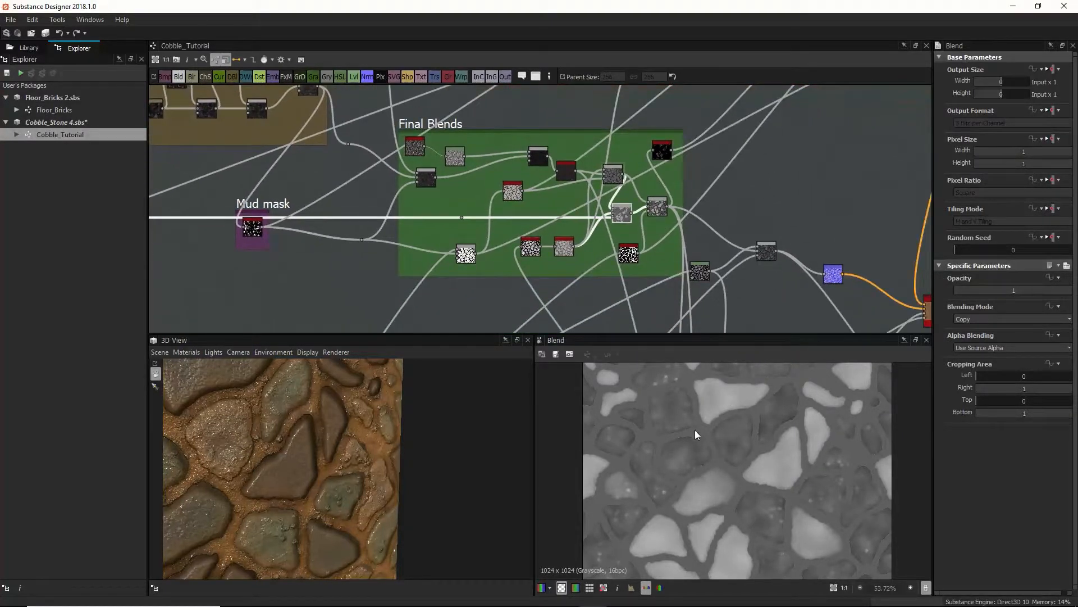
scroll(695, 429, down, 1)
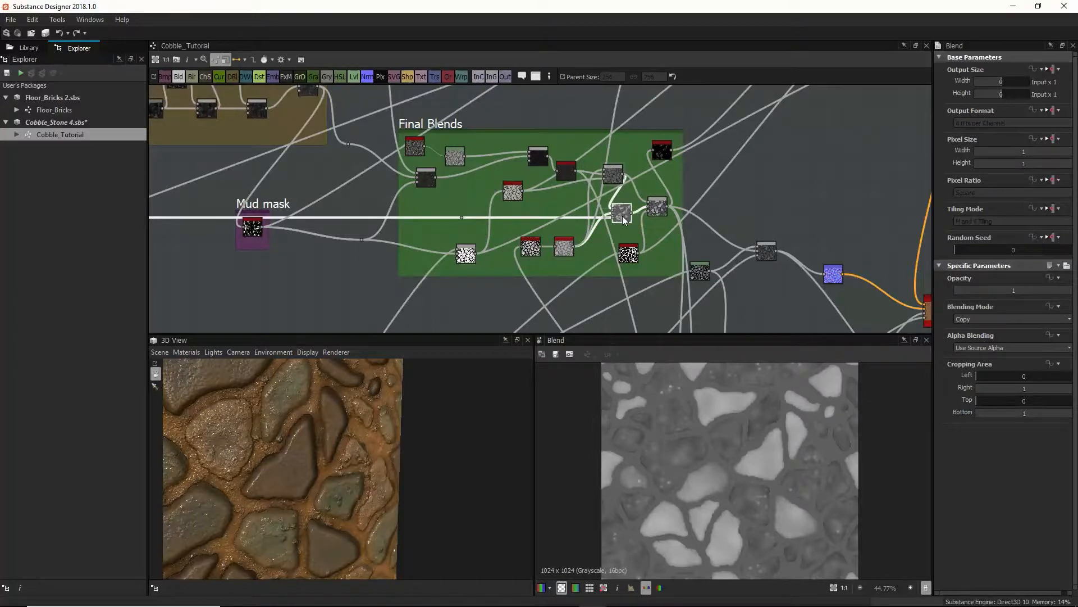
Preview the last Copy Blend in Final Blends and its Invert Grayscale mask, and trace the mask's input toward AO/Roughness
click(658, 211)
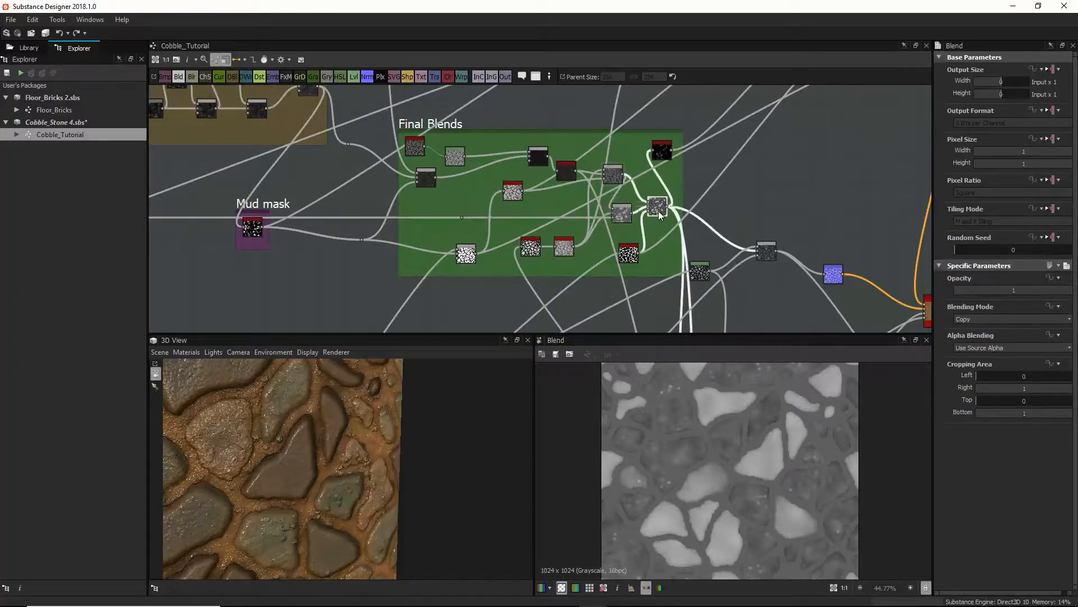
scroll(674, 207, up, 5)
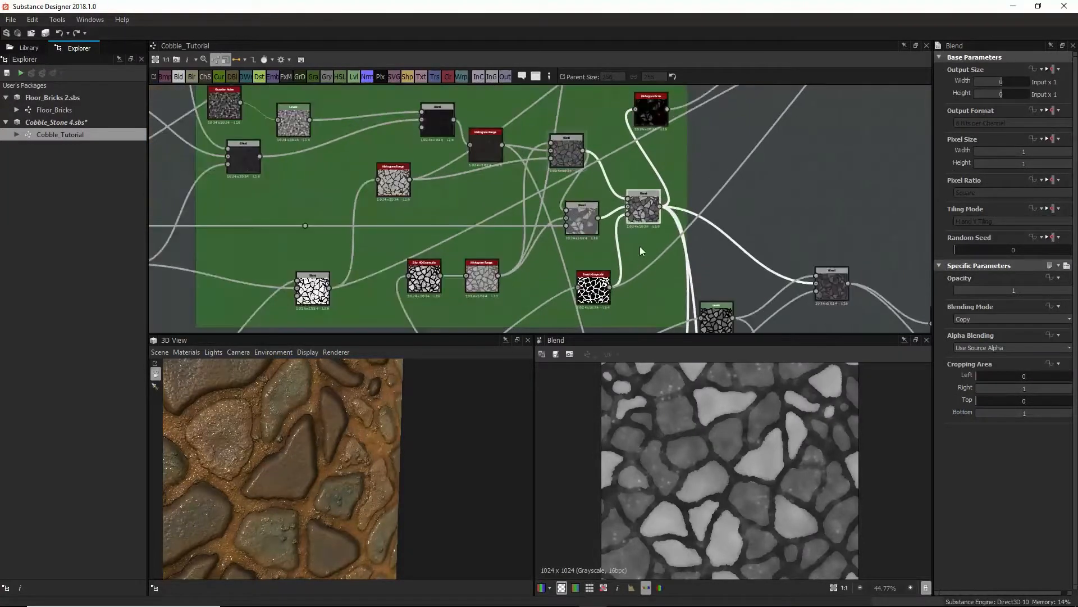
double_click(600, 292)
middle_drag(600, 294, 691, 66)
scroll(585, 198, down, 5)
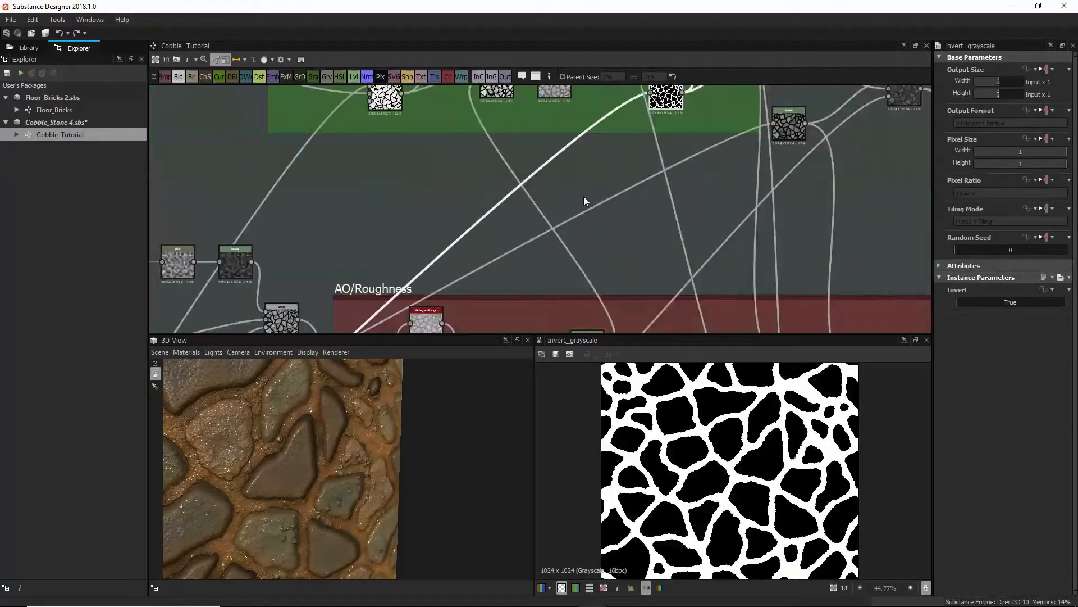
Trace the Invert Grayscale mask's input to its source in the Large rocks group and return to Final Blends
middle_drag(529, 215, 696, 73)
middle_drag(469, 264, 636, 166)
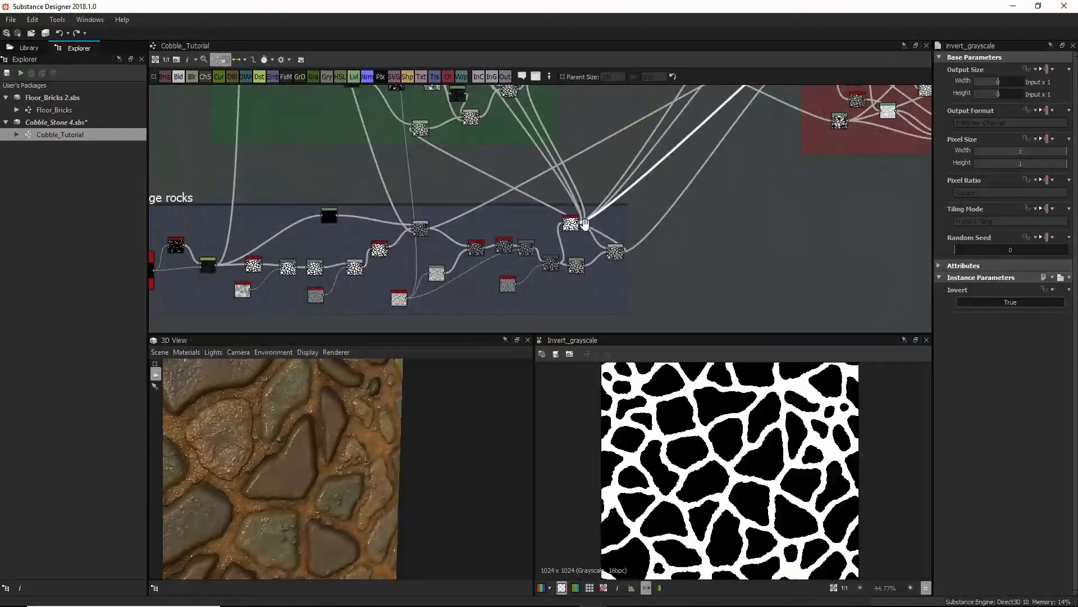
middle_drag(714, 118, 599, 225)
middle_drag(705, 158, 567, 281)
middle_drag(740, 106, 671, 205)
scroll(675, 173, up, 2)
scroll(675, 173, up, 3)
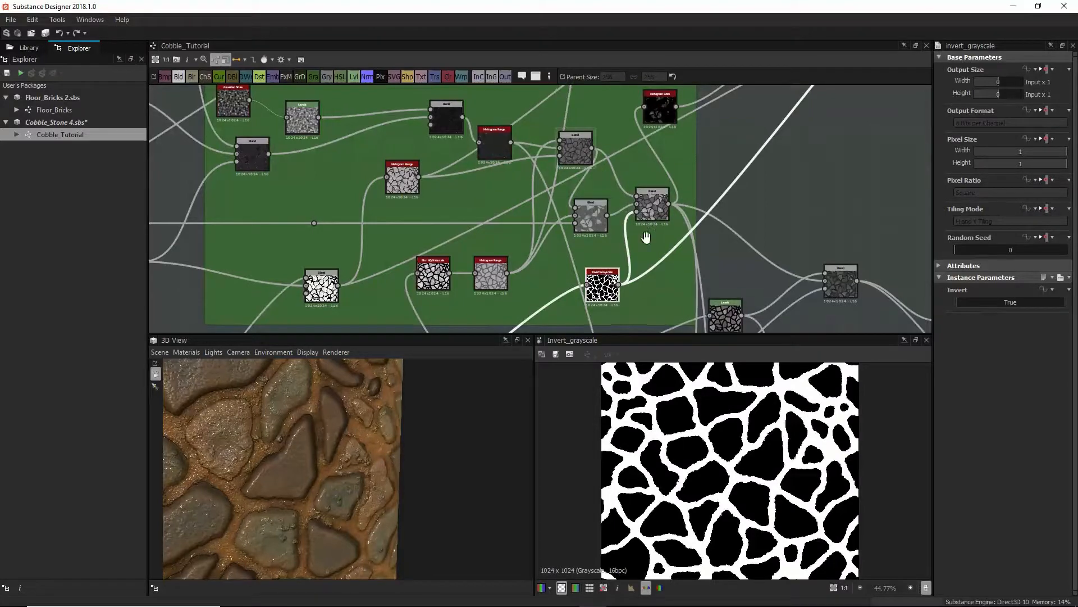
middle_drag(645, 233, 628, 274)
scroll(728, 254, down, 5)
scroll(671, 253, up, 4)
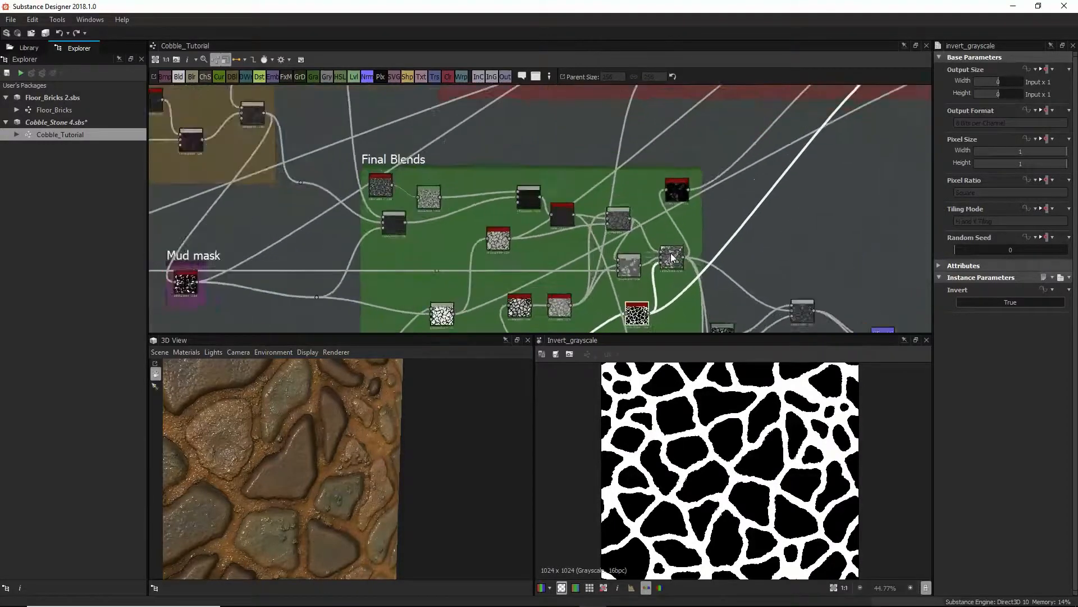
Preview the last Copy Blend in Final Blends and examine its foreground, background and opacity inputs up close
double_click(672, 257)
scroll(659, 270, up, 4)
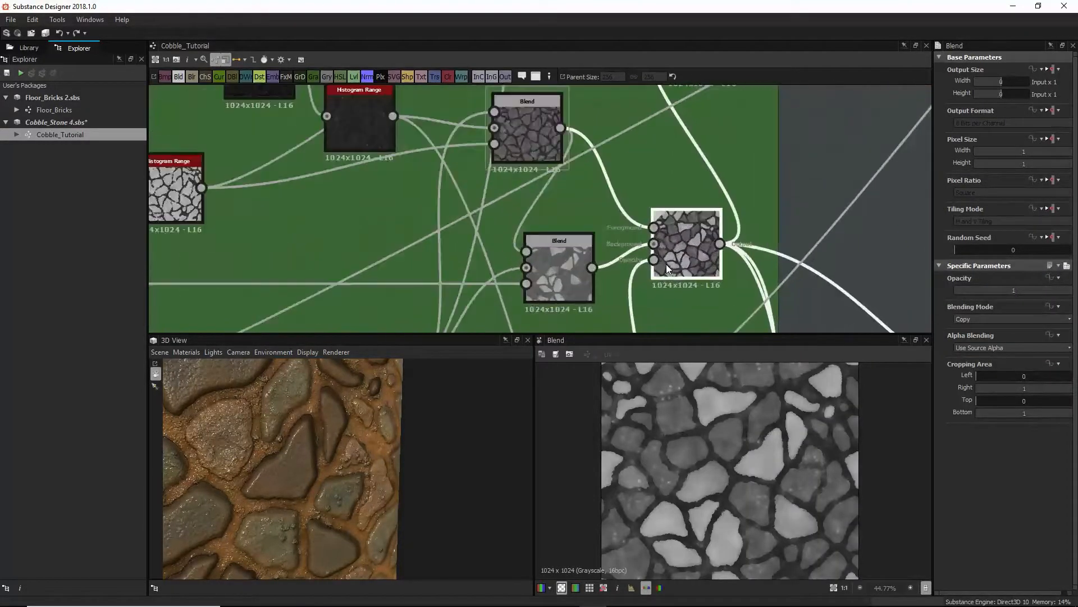
scroll(667, 274, down, 1)
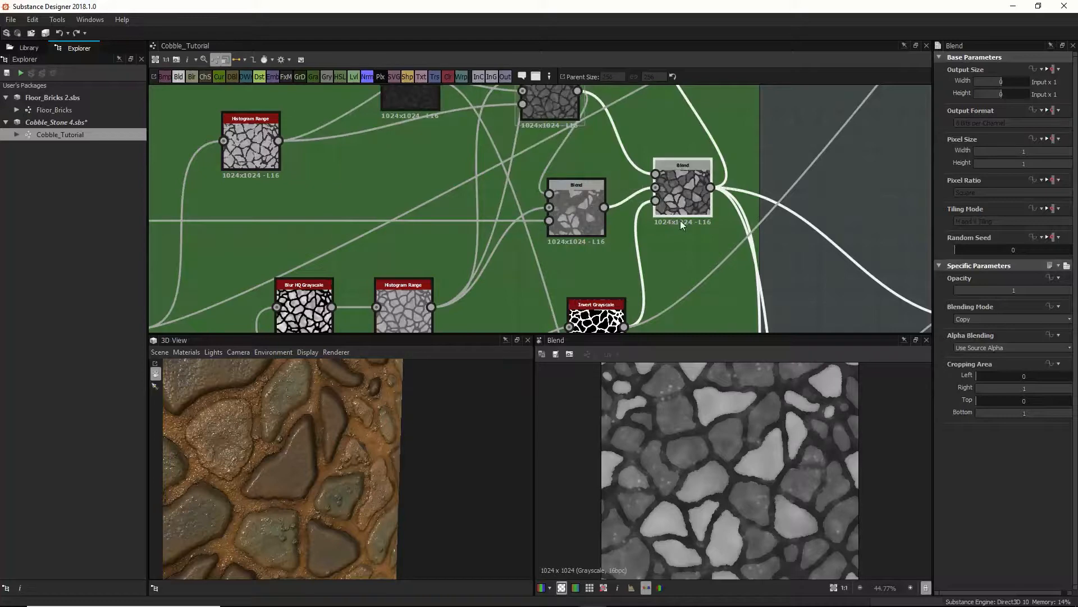
scroll(684, 189, up, 4)
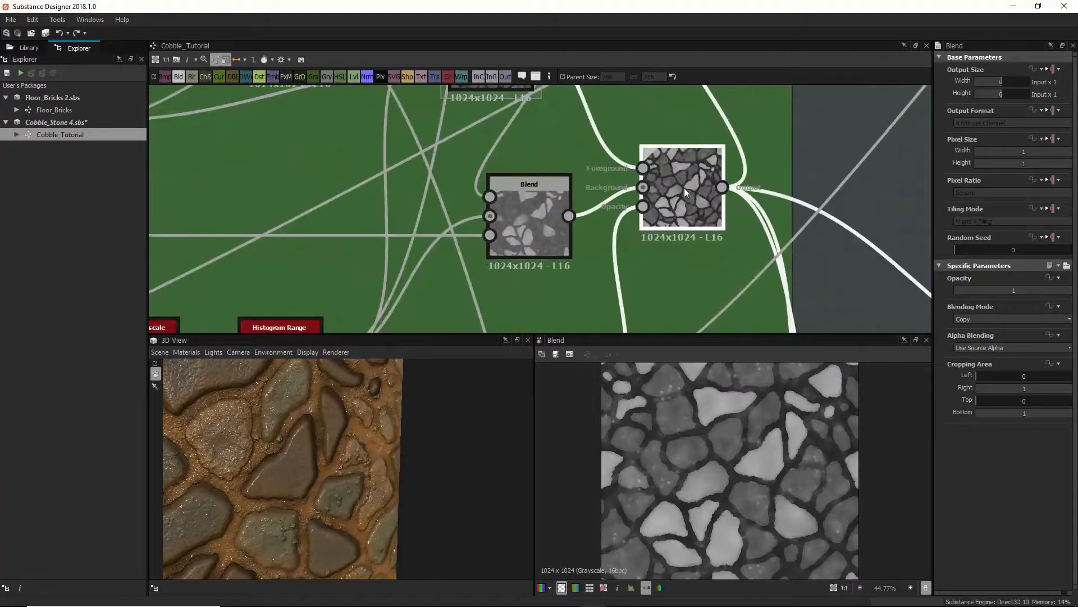
scroll(684, 188, up, 2)
scroll(650, 267, down, 4)
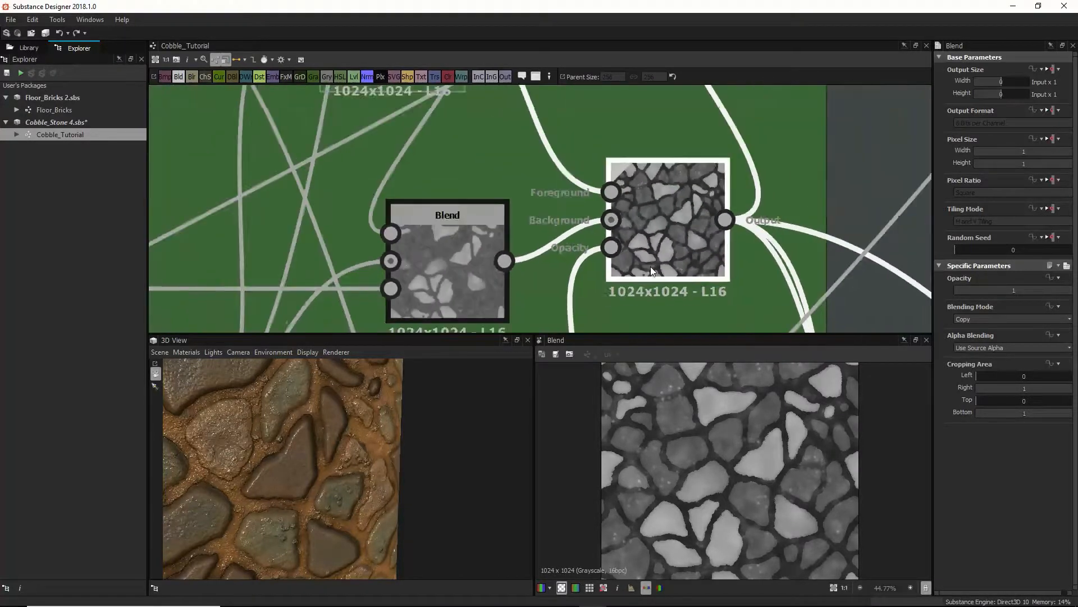
middle_drag(651, 267, 670, 208)
scroll(662, 232, down, 4)
middle_drag(659, 246, 639, 255)
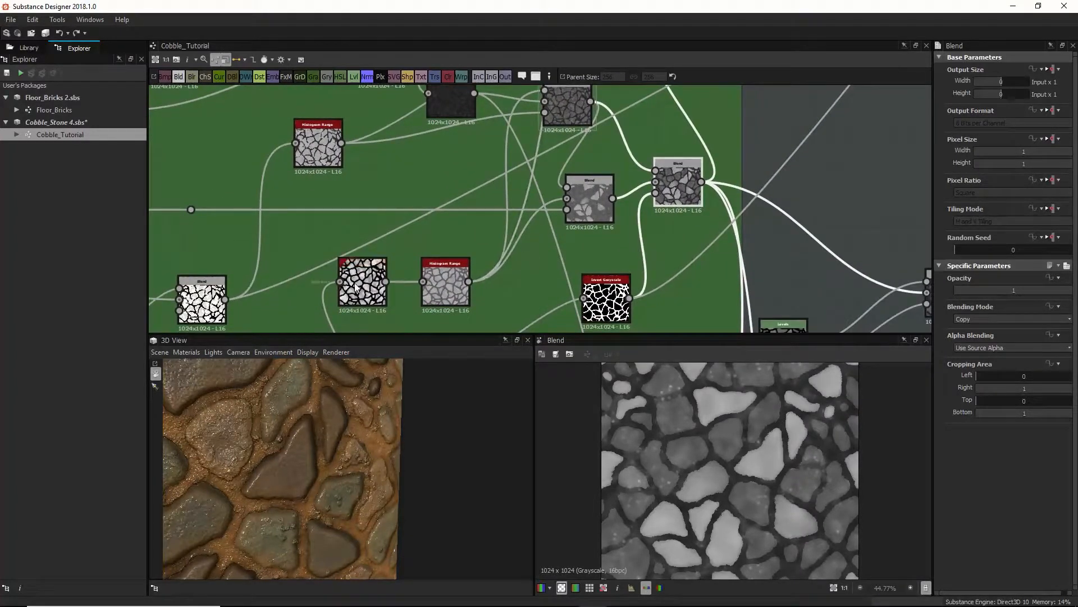
Try connecting the mud-masked stone Blend in Final Blends to the last Copy Blend's opacity input and inspect the 3D material
drag(225, 298, 656, 194)
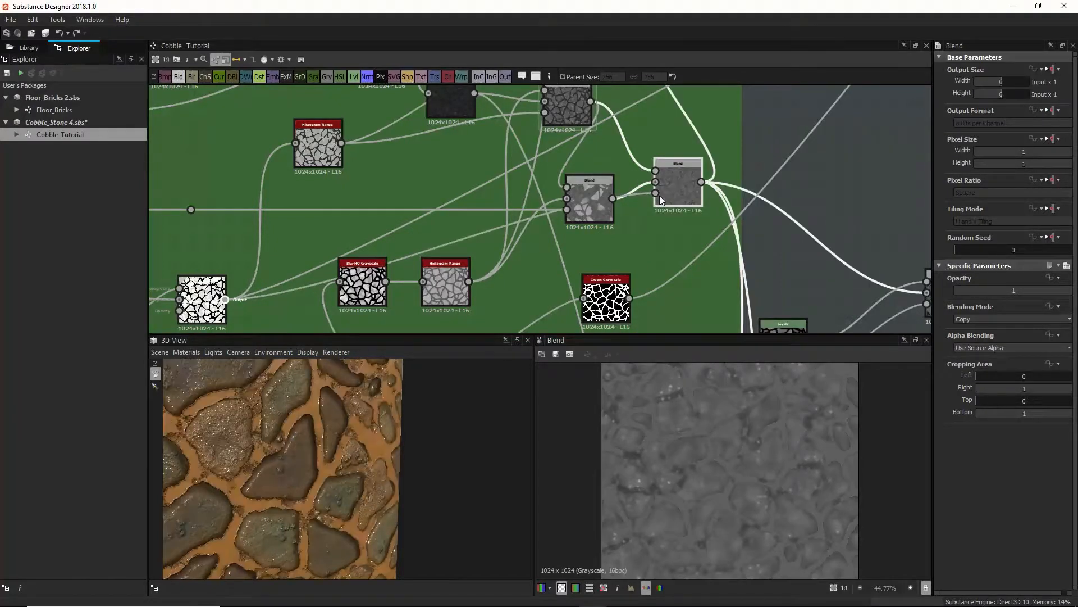
drag(339, 454, 365, 433)
drag(285, 445, 350, 443)
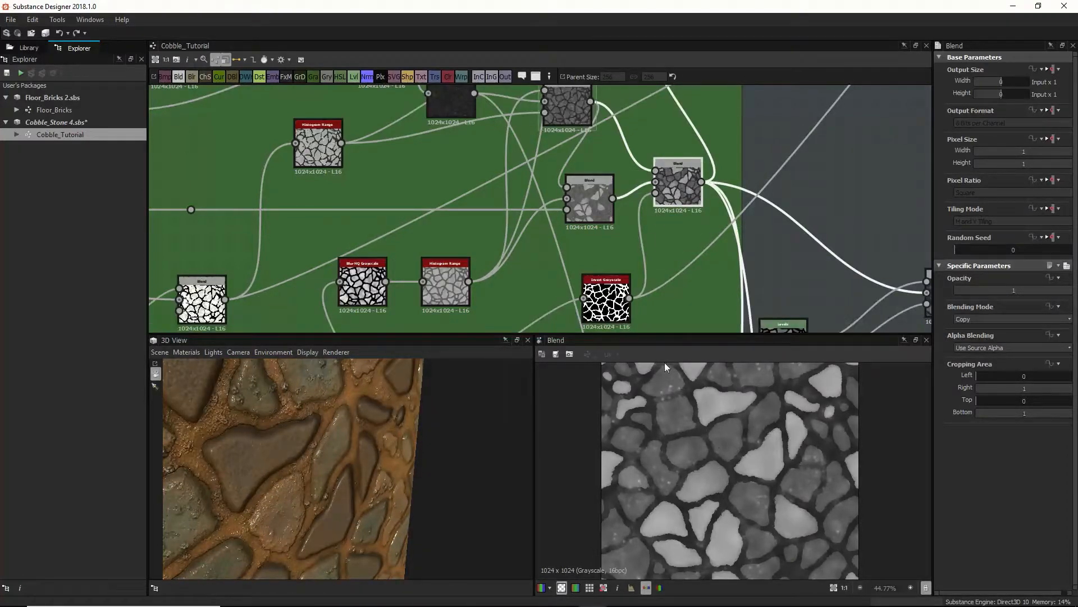
Locate the Multiply Blend in the Large rocks group and preview its output
scroll(673, 191, up, 3)
scroll(673, 191, down, 5)
scroll(759, 244, down, 1)
middle_drag(764, 246, 690, 219)
middle_drag(677, 265, 797, 130)
scroll(767, 174, down, 4)
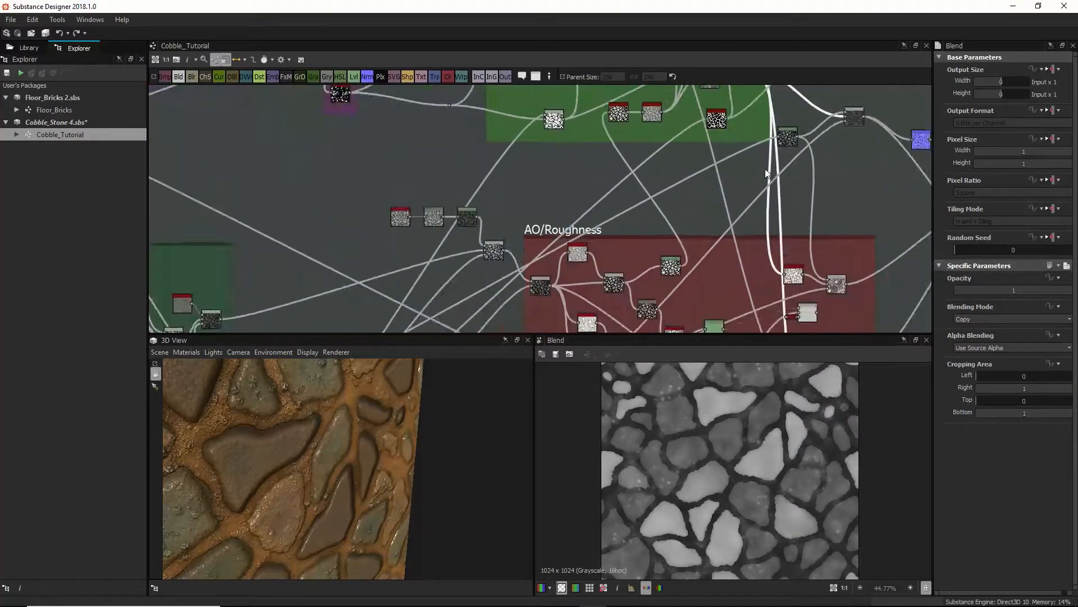
middle_drag(667, 233, 722, 121)
middle_drag(591, 201, 438, 288)
middle_drag(546, 256, 640, 198)
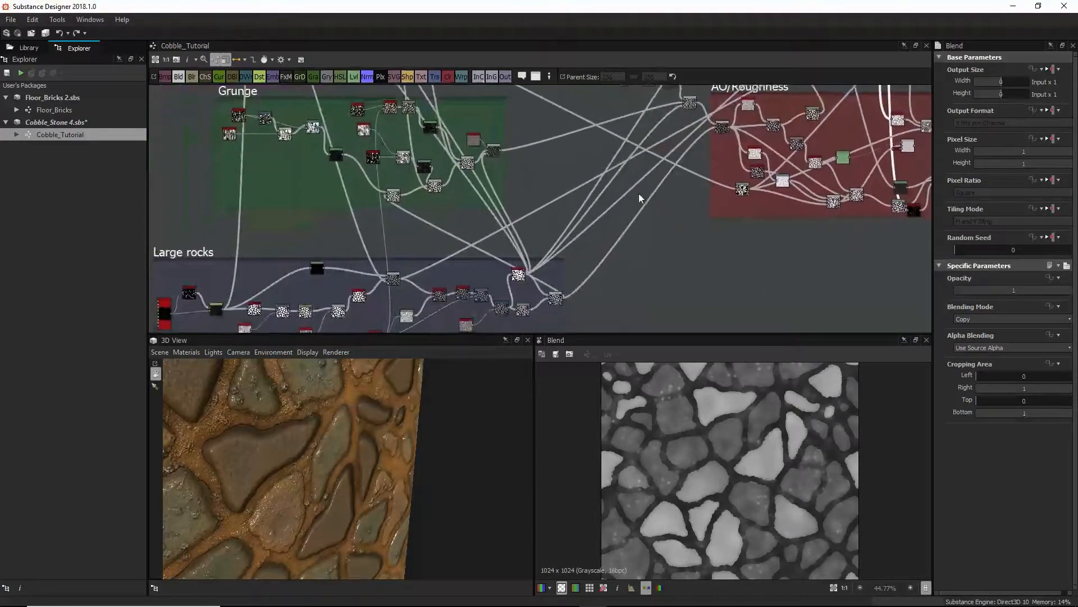
click(397, 279)
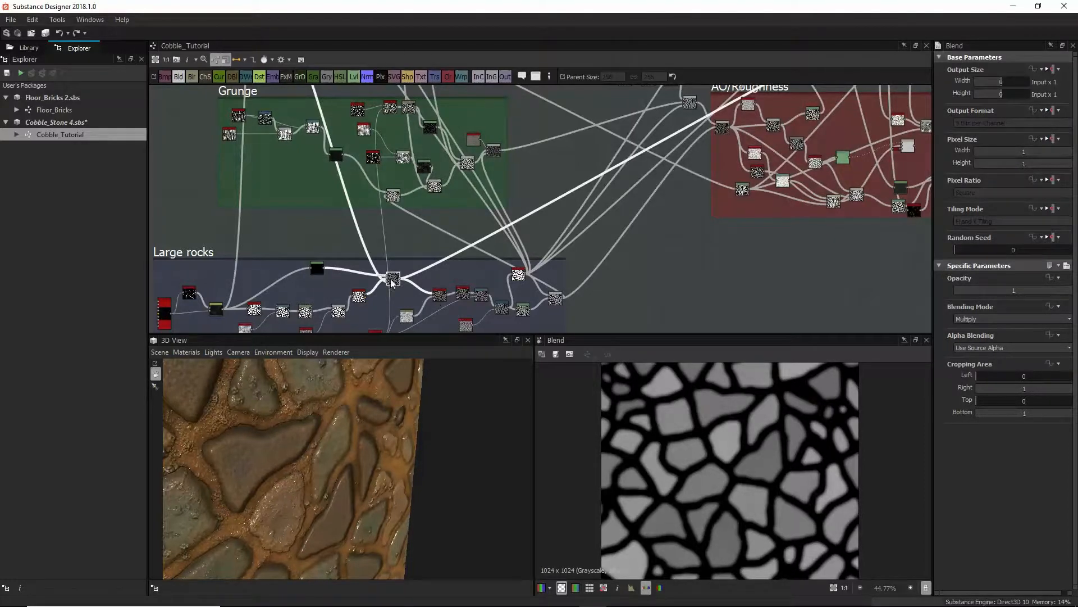
Follow the Large rocks Blend's output to the Levels node beside Final Blends and preview that node
middle_drag(533, 252, 410, 315)
middle_drag(732, 112, 617, 208)
click(658, 186)
double_click(657, 184)
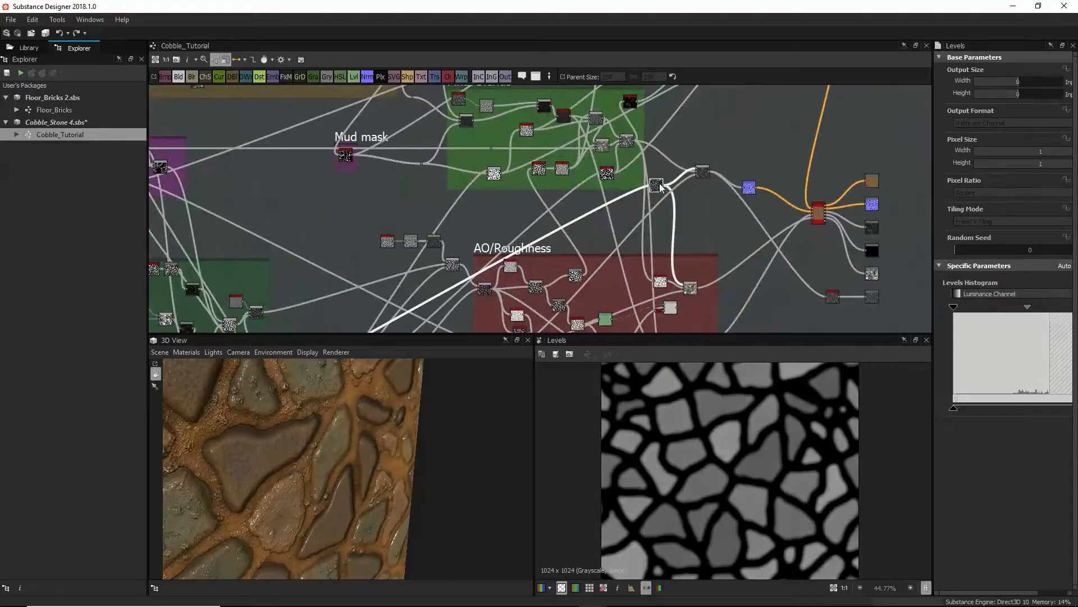
scroll(713, 149, up, 5)
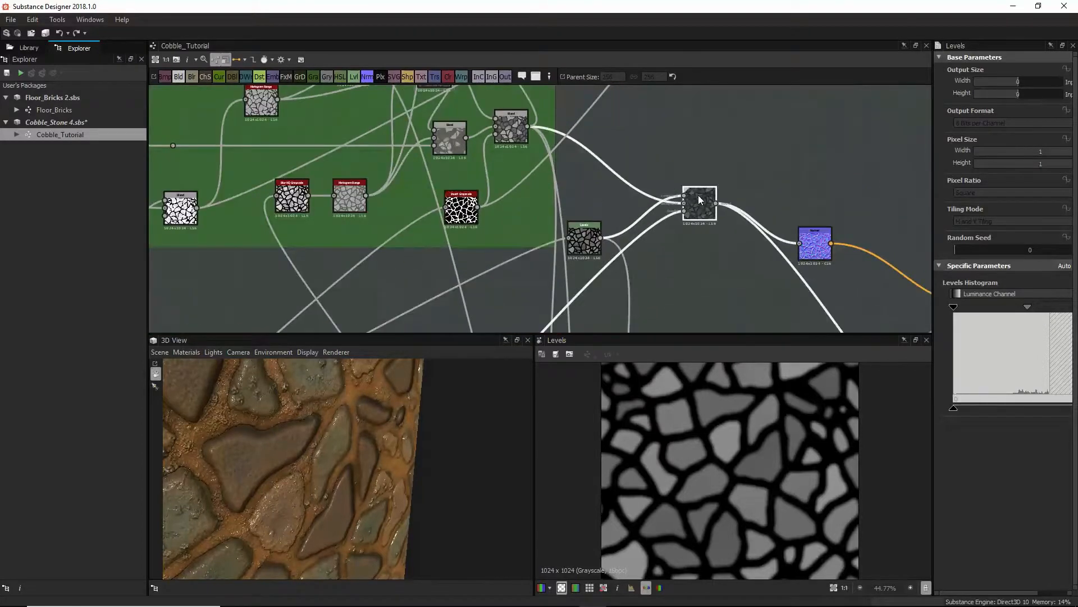
Compare the Multiply Blend outside Final Blends with its two inputs, the last Copy Blend and the Levels node
double_click(699, 194)
click(511, 131)
double_click(511, 131)
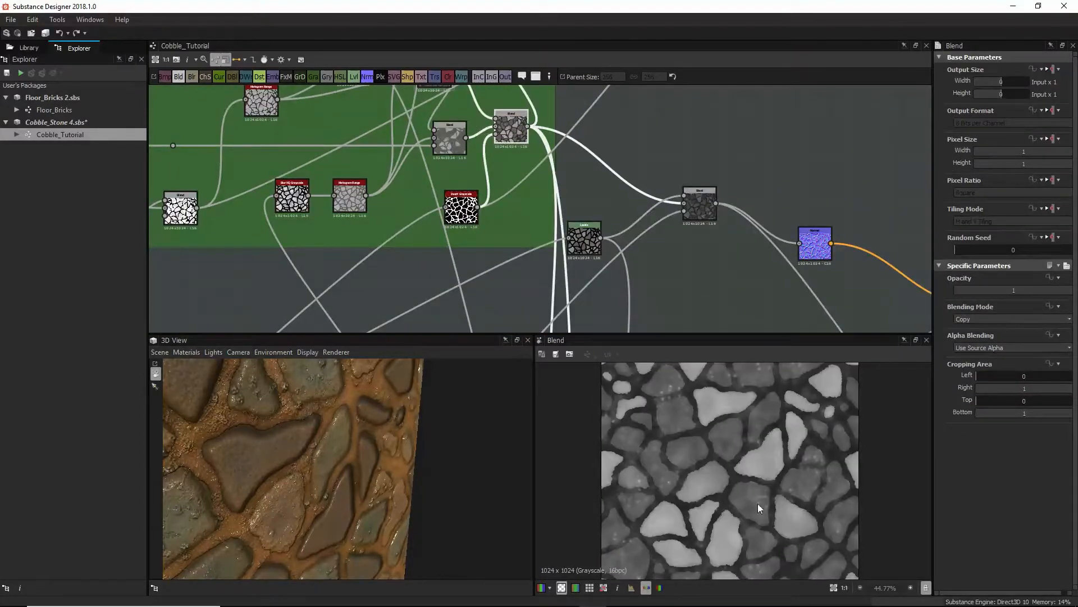
double_click(702, 211)
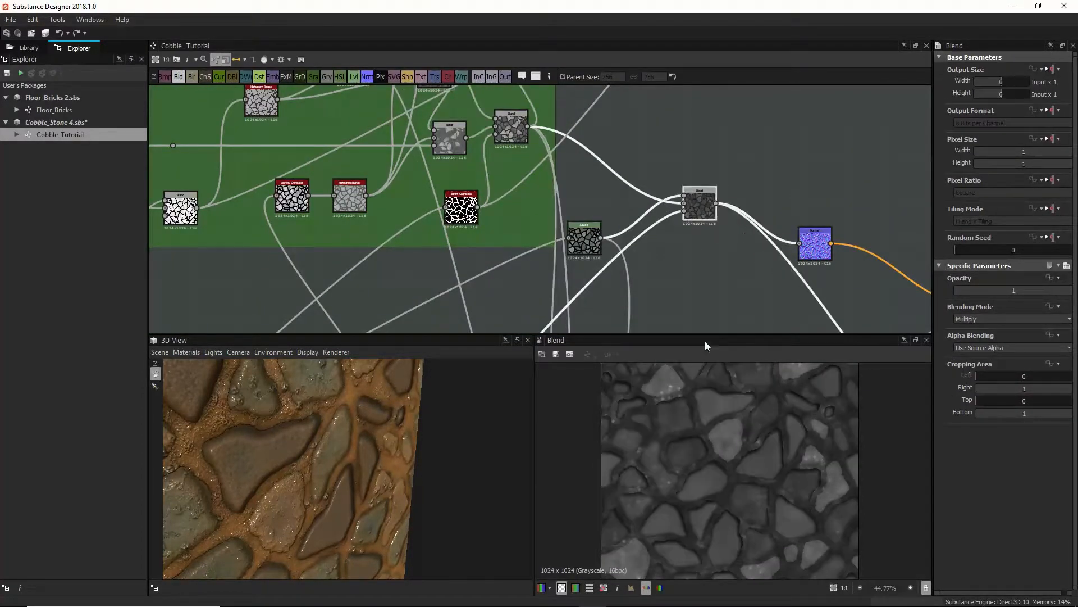
middle_drag(674, 242, 680, 267)
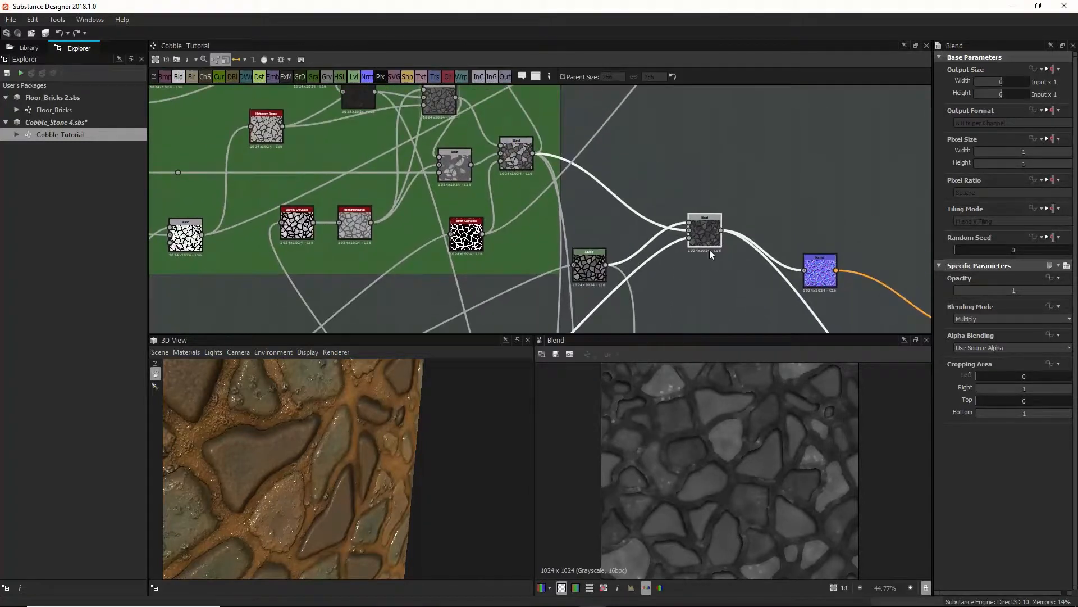
double_click(587, 261)
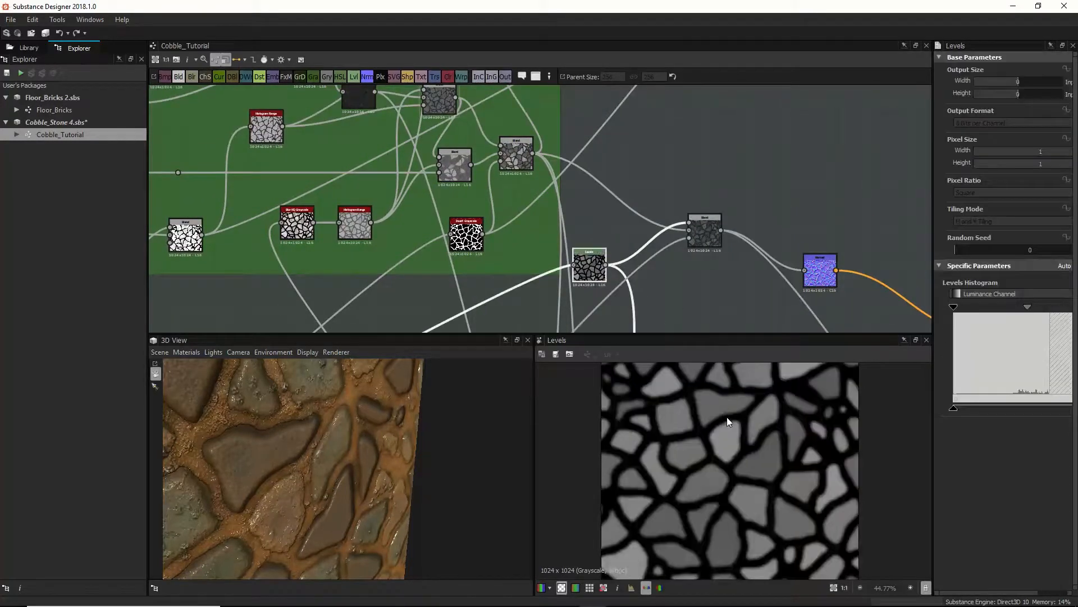
double_click(710, 228)
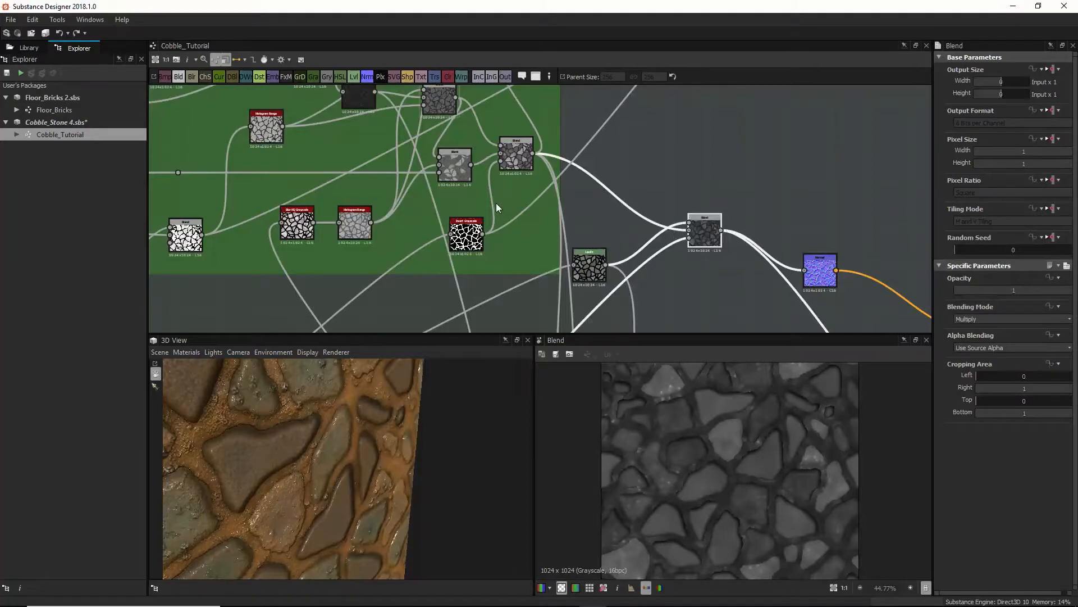
click(510, 161)
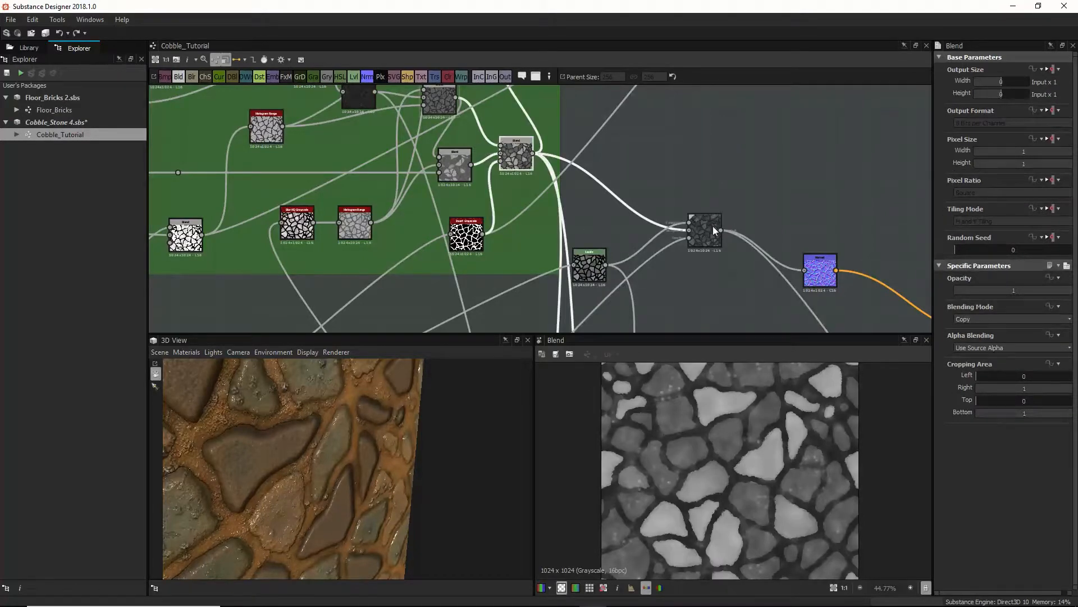
double_click(698, 242)
Trace the Multiply Blend's opacity input into AO/Roughness and preview the Levels node that supplies the mask
middle_drag(668, 283, 747, 59)
middle_drag(617, 198, 770, 63)
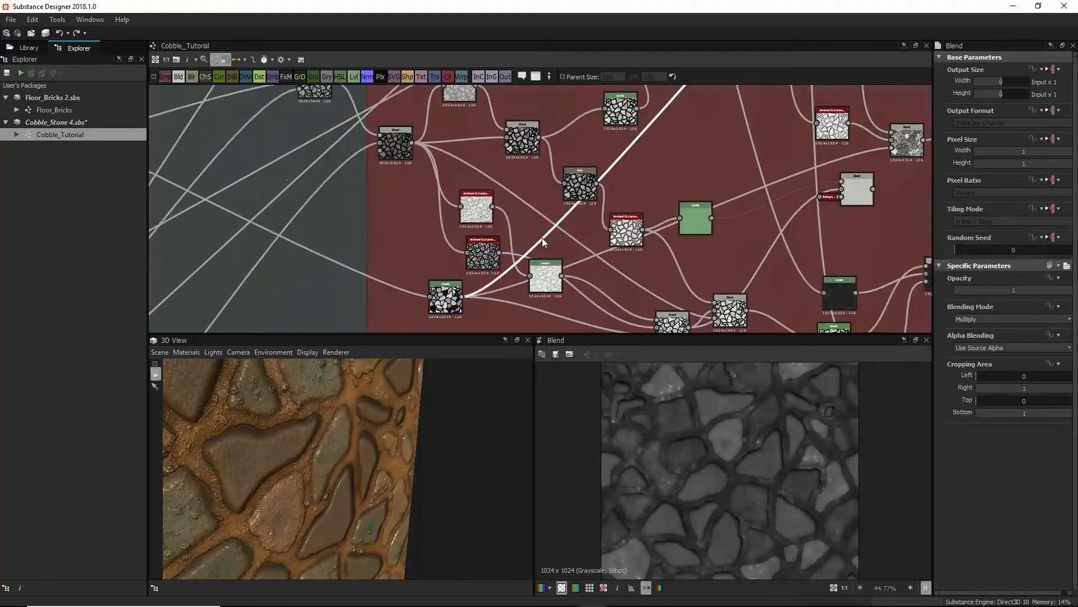
mouse_move(541, 237)
middle_down()
mouse_move(571, 194)
mouse_move(446, 328)
middle_up()
double_click(478, 250)
mouse_move(756, 164)
middle_down()
mouse_move(621, 273)
mouse_move(608, 320)
middle_up()
middle_drag(669, 144, 646, 245)
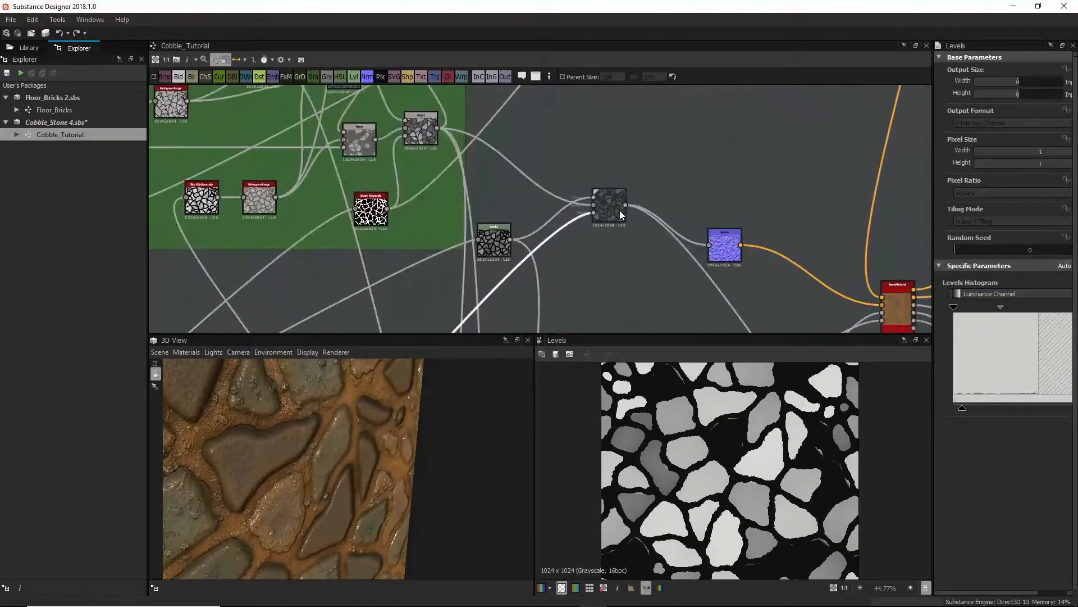
Preview the Multiply Blend again and review its mask connection between AO/Roughness and Final Blends
double_click(616, 212)
middle_drag(542, 267, 719, 65)
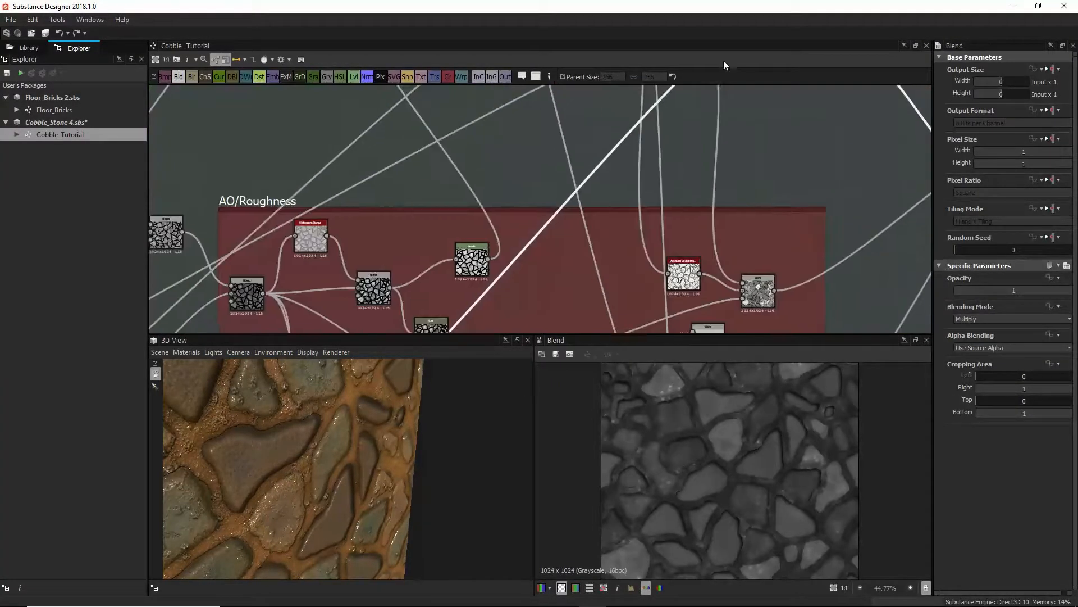
middle_drag(484, 253, 643, 111)
mouse_move(460, 267)
middle_down()
mouse_move(571, 171)
mouse_move(621, 255)
middle_up()
scroll(570, 228, down, 3)
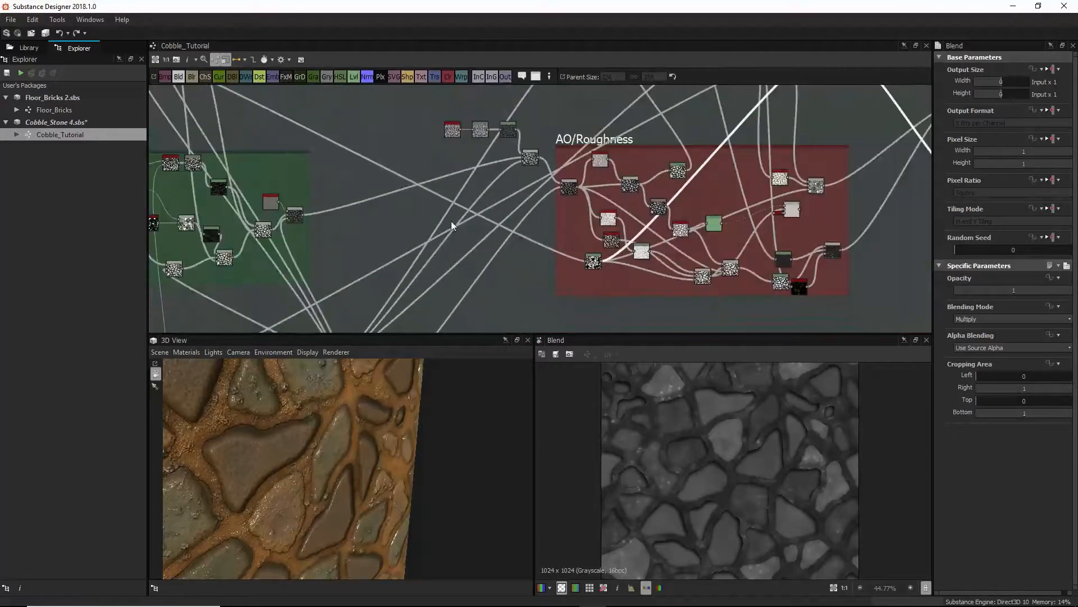
middle_drag(764, 193, 677, 286)
middle_drag(741, 177, 629, 280)
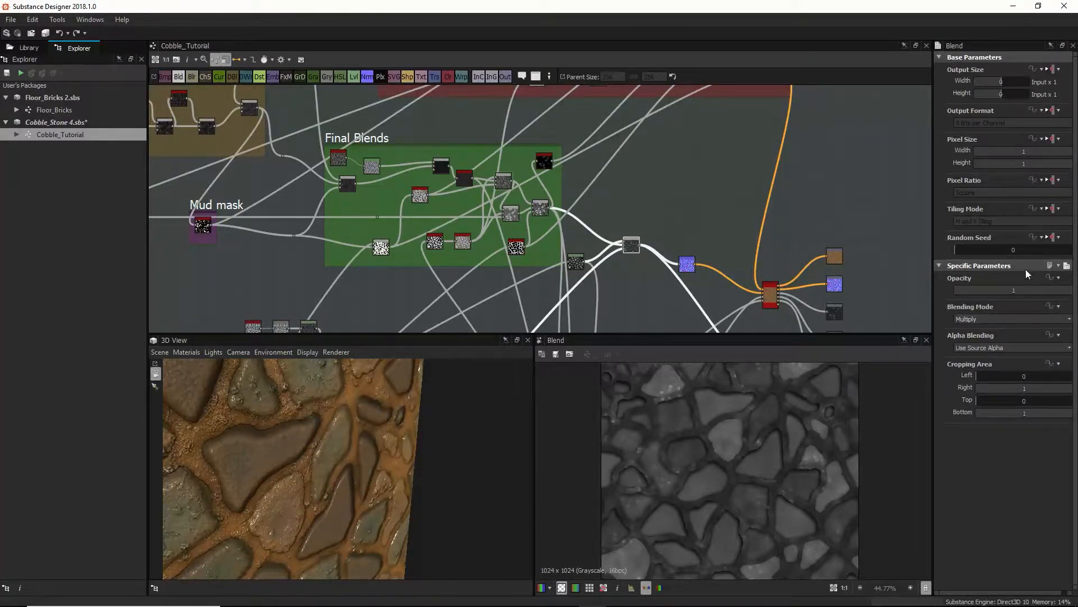
Move the Normal node after the Multiply Blend slightly and preview its normal map
scroll(648, 249, up, 3)
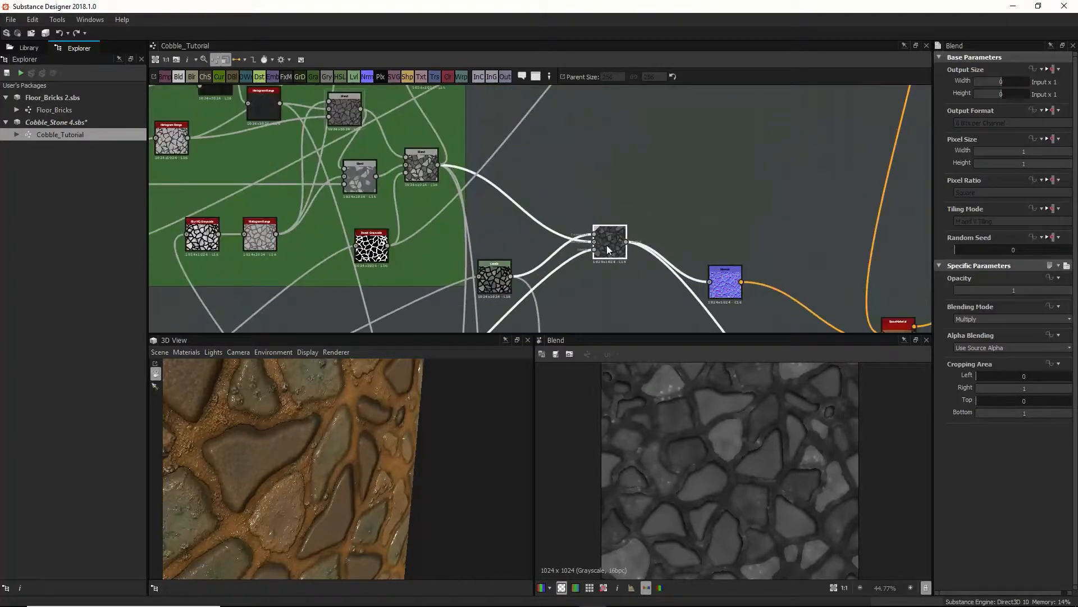
middle_drag(727, 292, 654, 150)
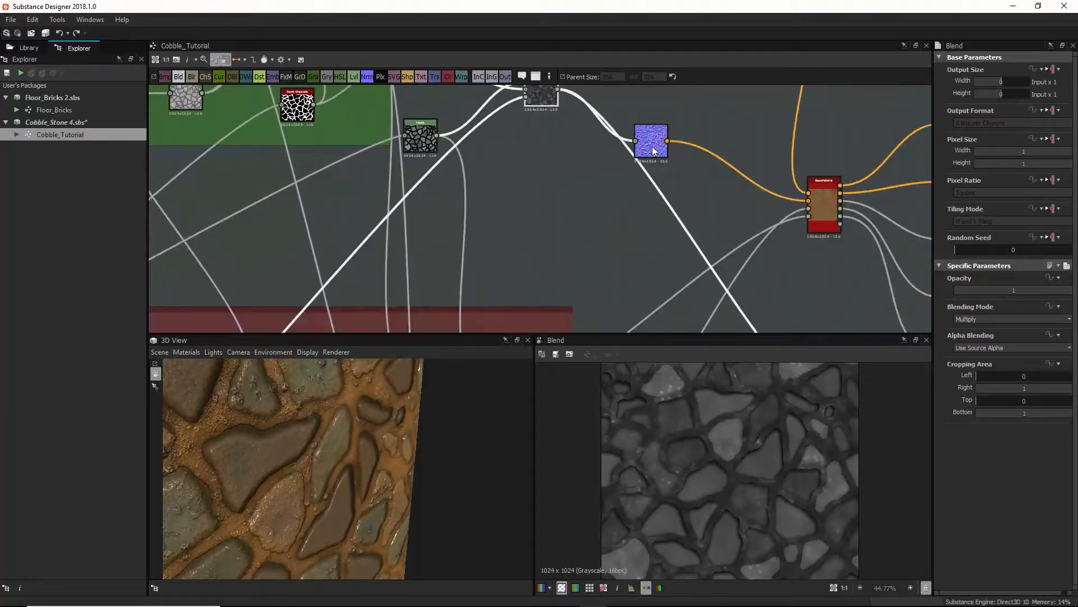
drag(653, 150, 674, 121)
double_click(674, 121)
Preview the Histogram Range feeding the Height output, and examine the Height map up close in the 2D view
middle_drag(695, 179, 658, 66)
middle_drag(792, 297, 761, 219)
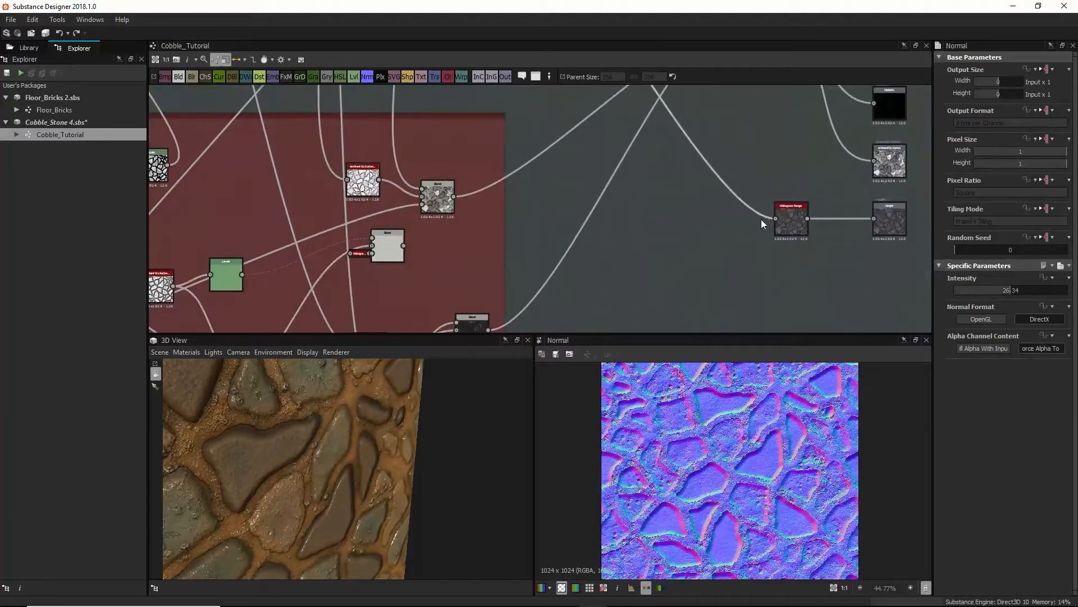
double_click(783, 218)
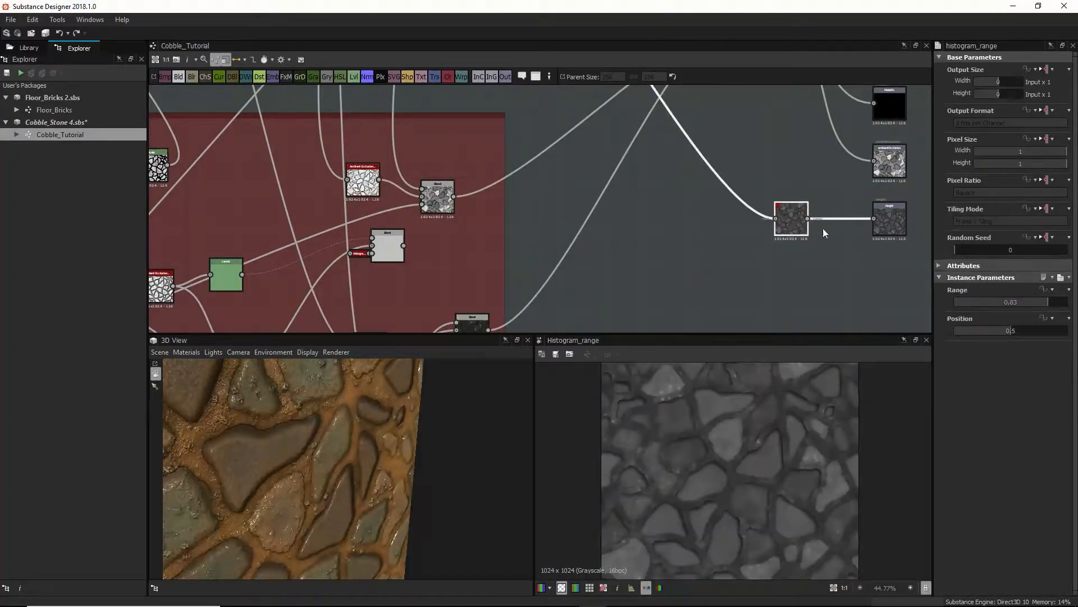
double_click(889, 219)
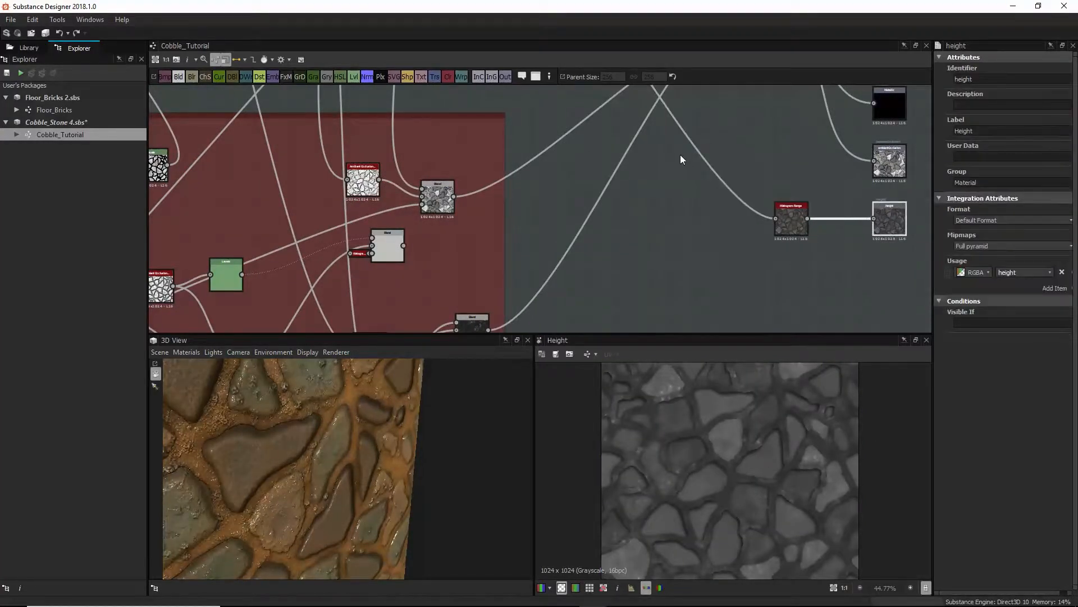
middle_drag(681, 157, 759, 291)
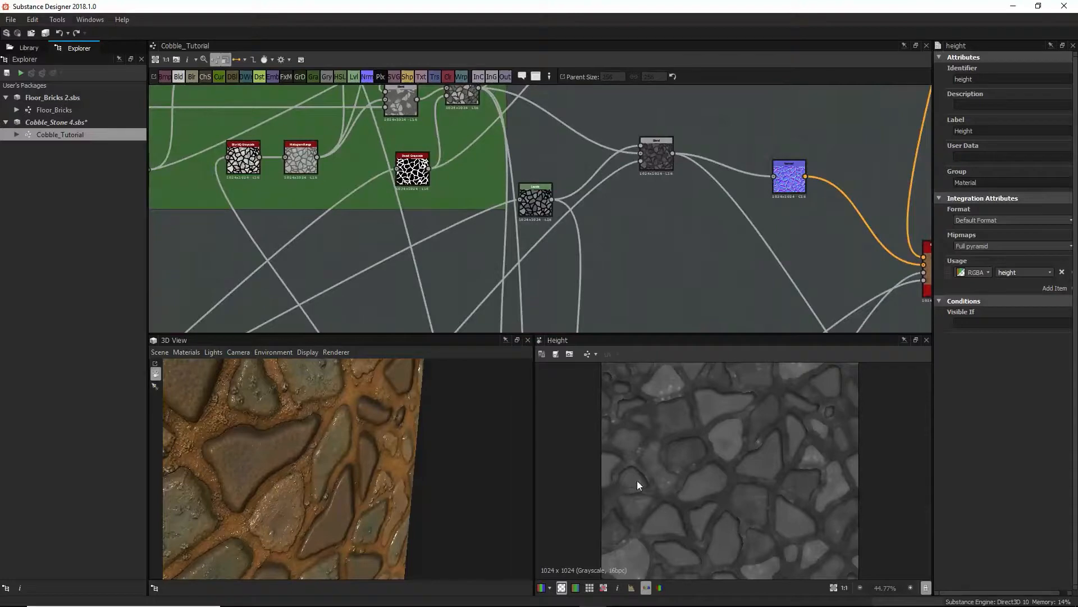
scroll(637, 481, up, 5)
scroll(679, 467, down, 1)
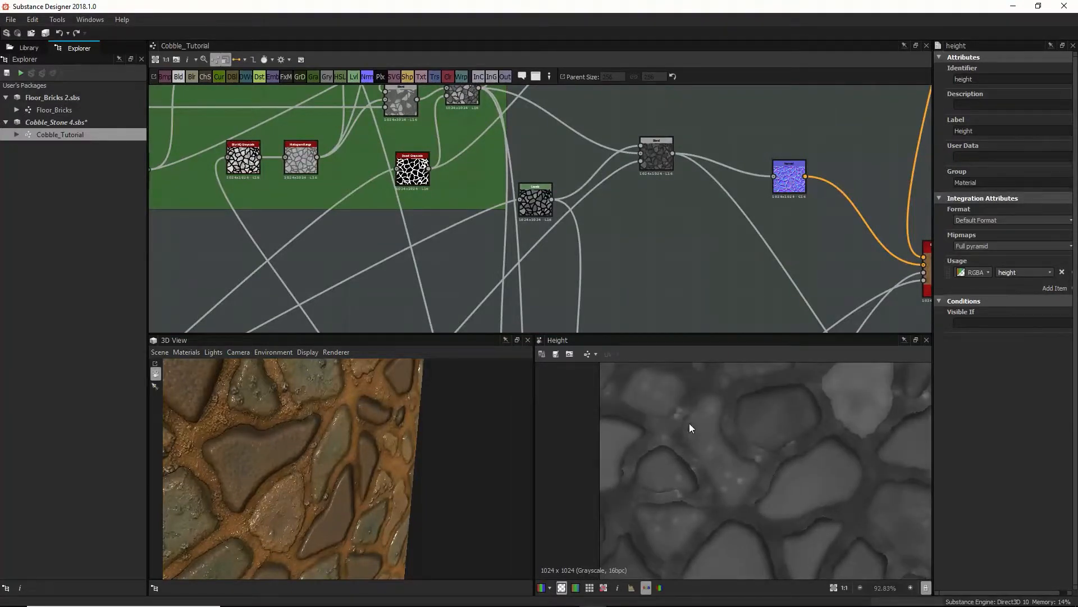
Preview the Histogram Scan in Final Blends and survey how it connects to the rest of the graph
scroll(749, 187, down, 4)
scroll(702, 190, down, 2)
middle_drag(702, 190, 746, 272)
scroll(642, 208, down, 2)
scroll(641, 208, up, 3)
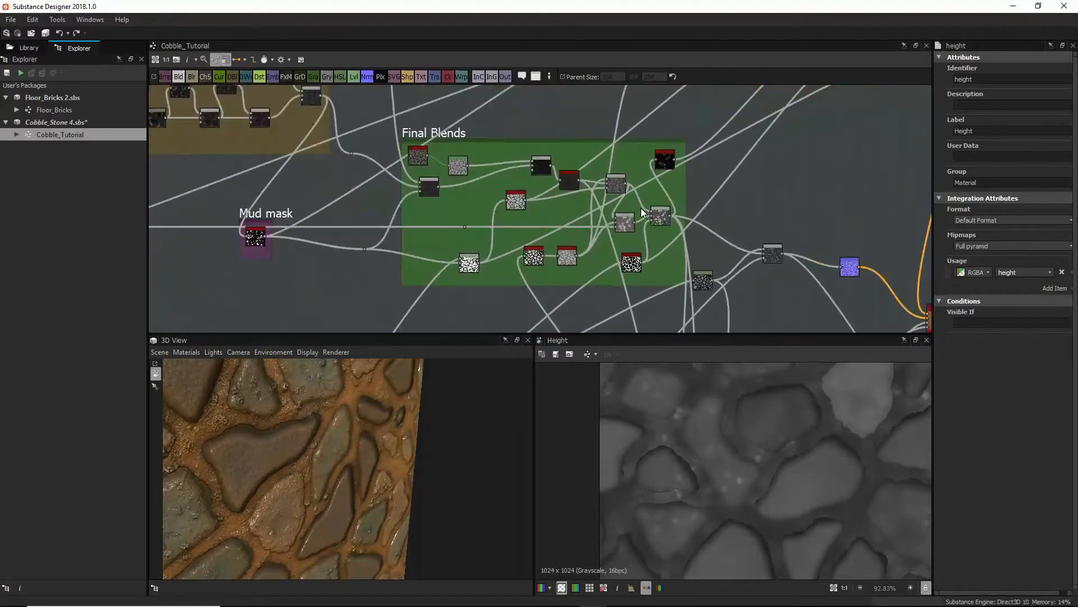
scroll(641, 208, up, 3)
middle_drag(642, 208, 660, 242)
scroll(625, 265, up, 1)
click(621, 183)
scroll(621, 223, down, 6)
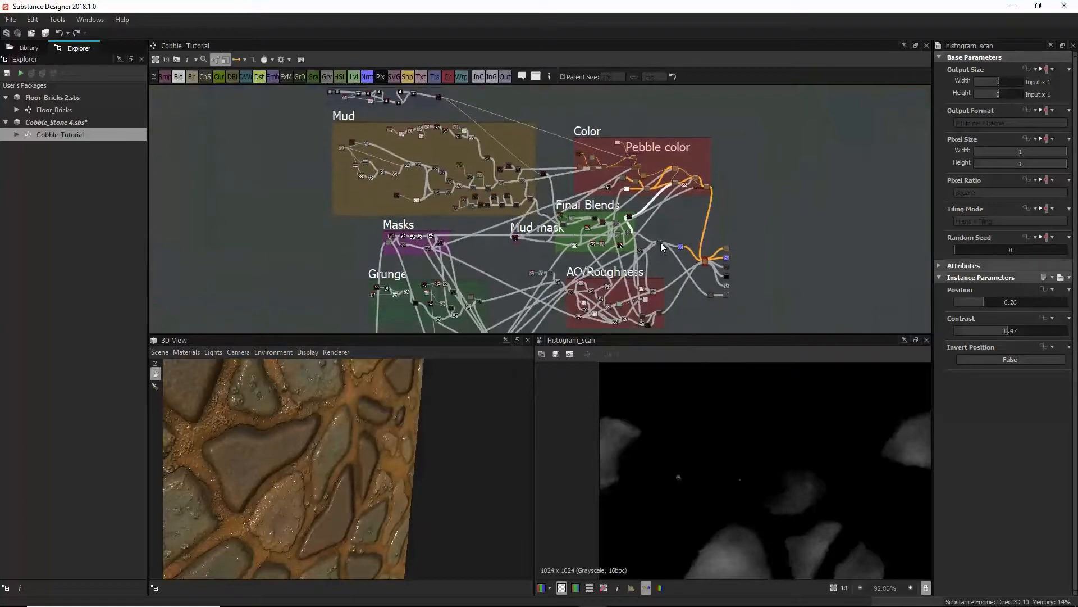
Preview the dark brown and orange-brown Gradient Maps in the Color frame, and the Blend that mixes them through the mud mask
scroll(699, 420, down, 3)
middle_drag(663, 191, 660, 211)
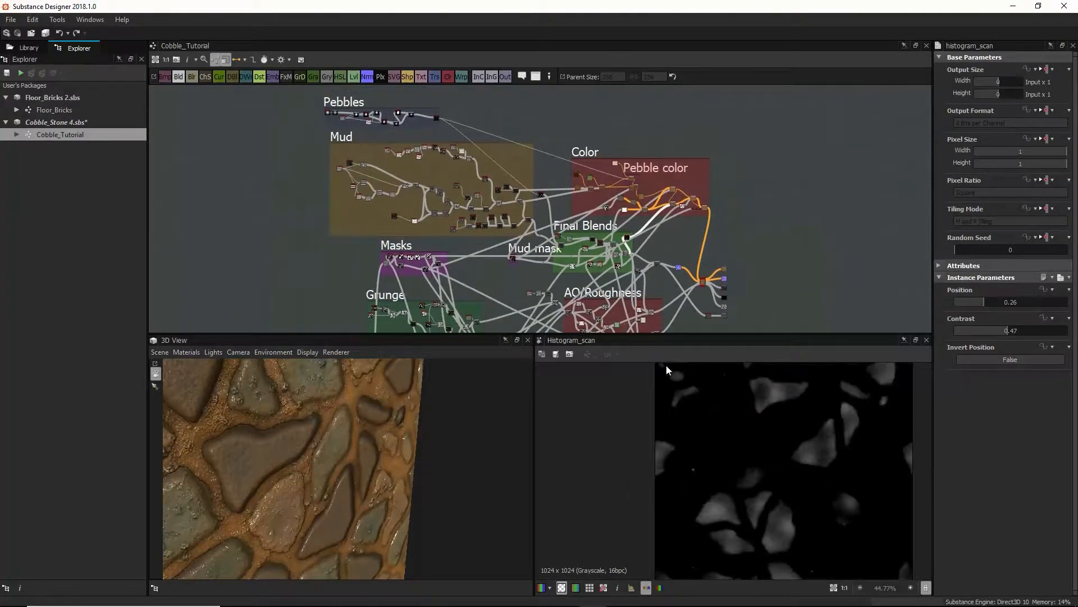
scroll(658, 247, up, 5)
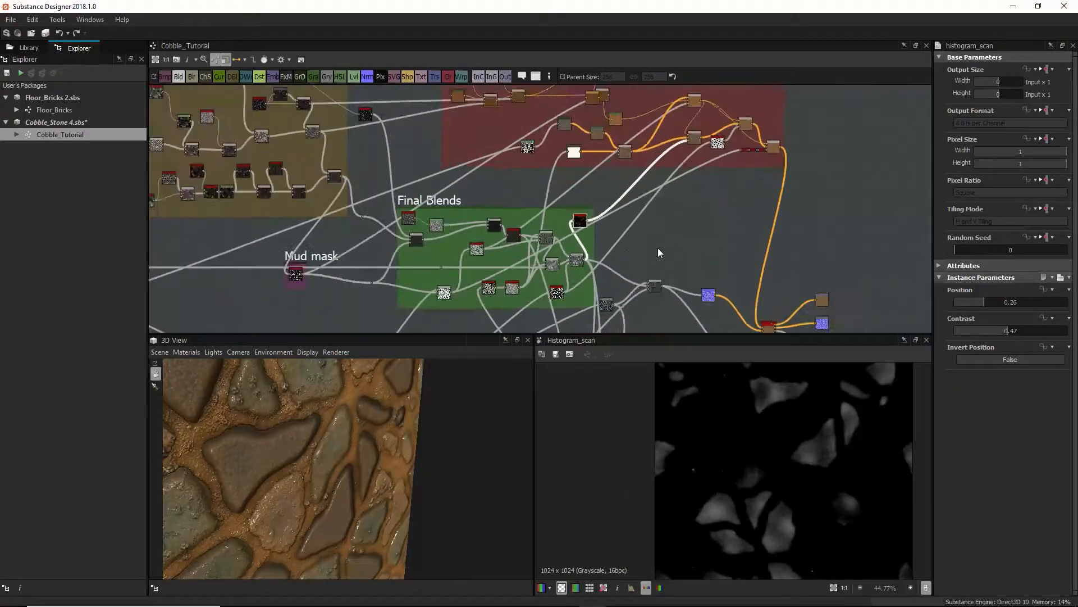
middle_drag(612, 229, 627, 271)
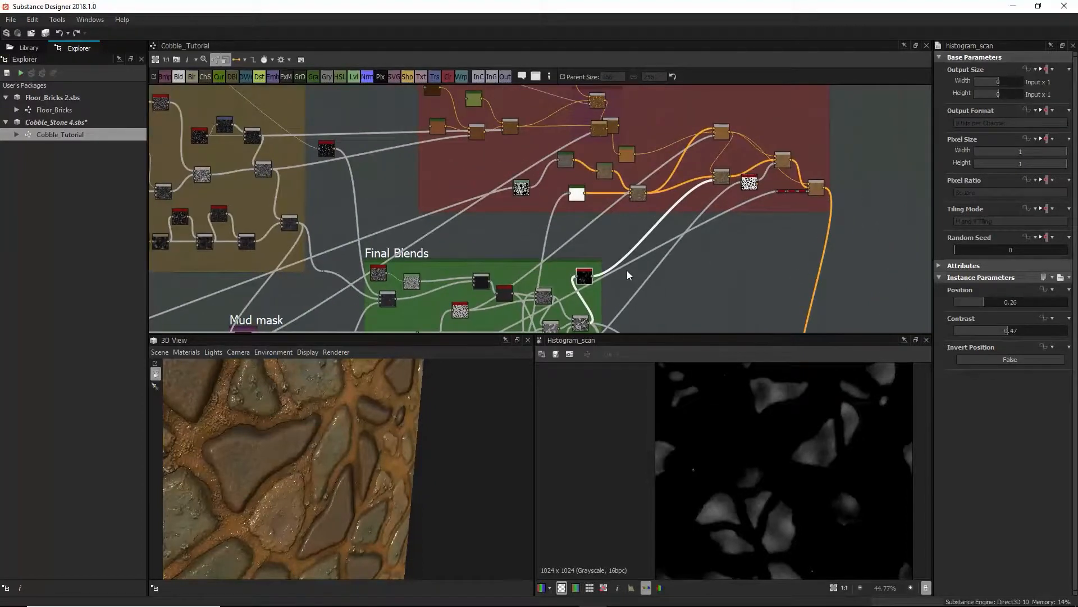
scroll(591, 265, down, 2)
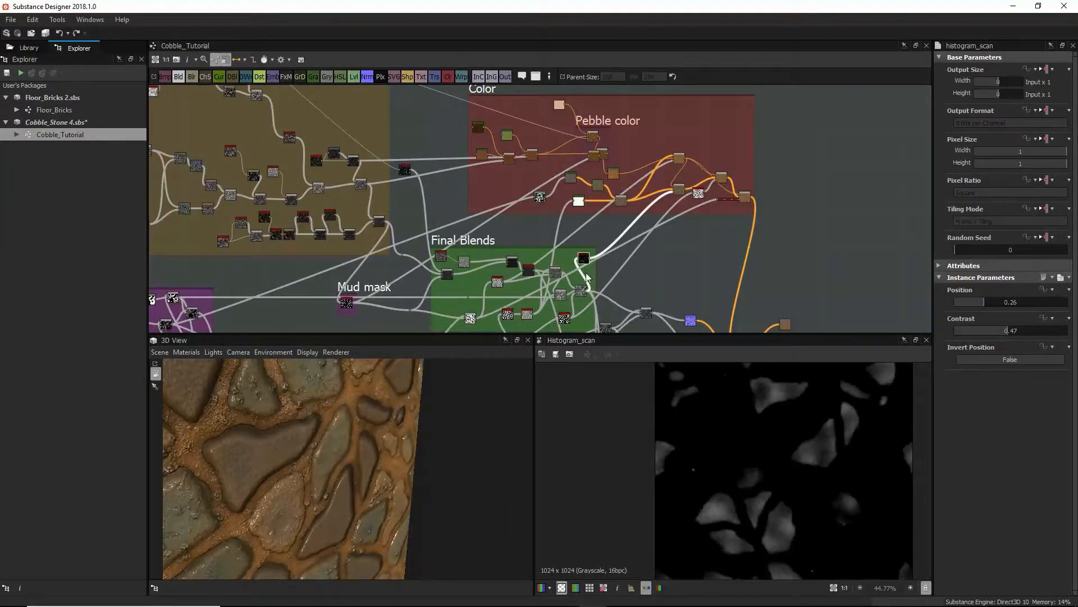
middle_drag(567, 206, 597, 241)
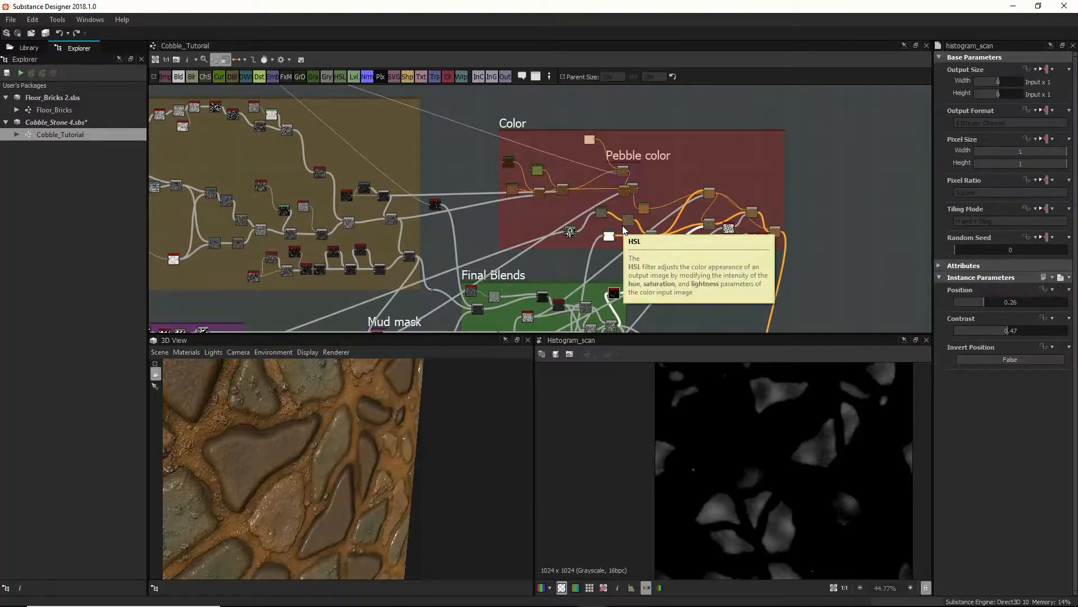
scroll(547, 204, up, 4)
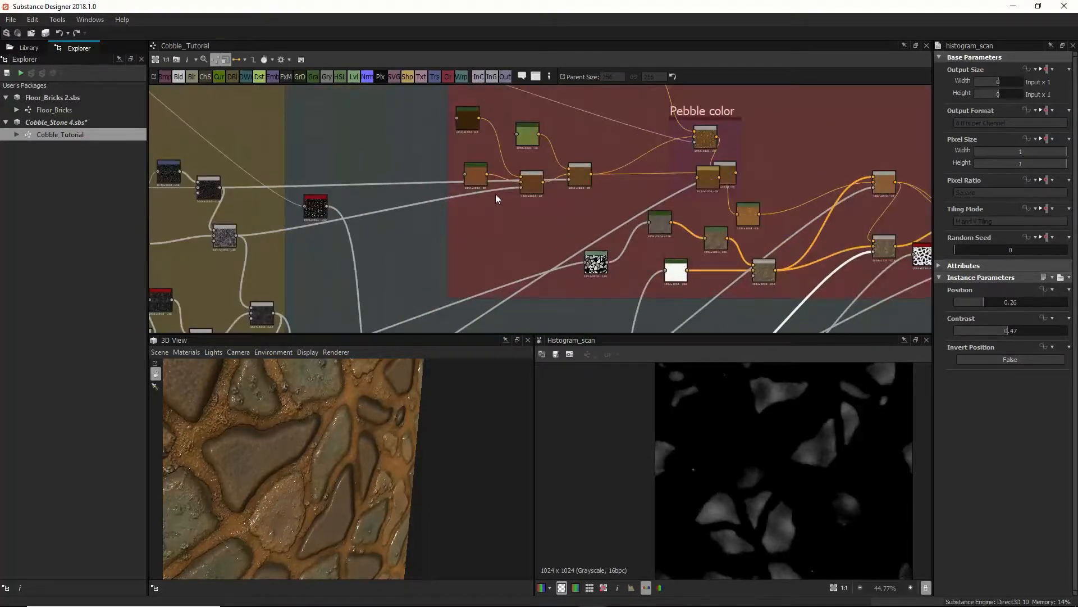
click(463, 118)
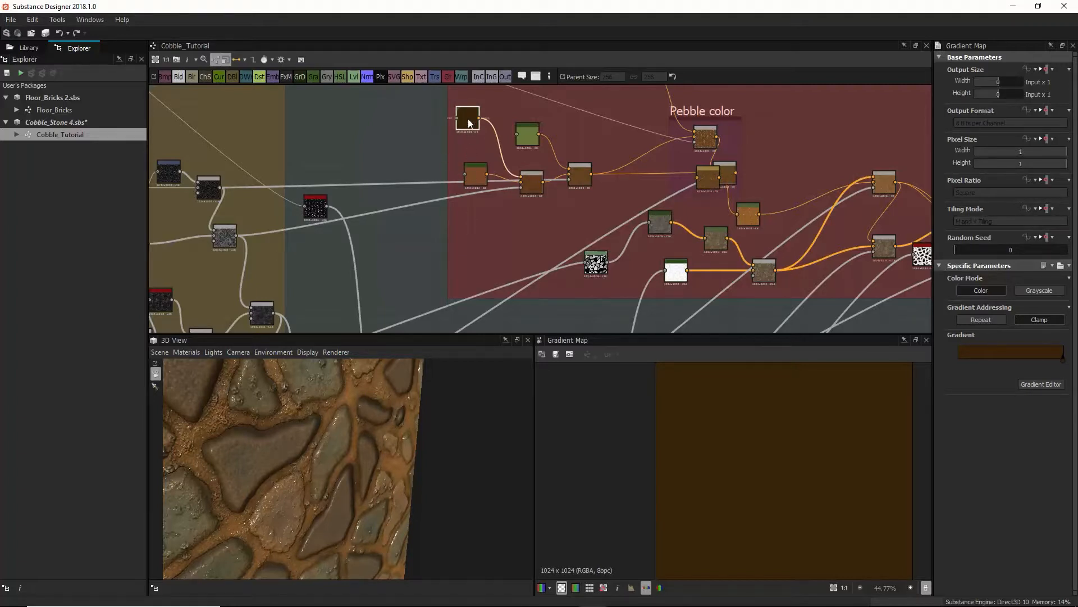
click(476, 178)
click(523, 186)
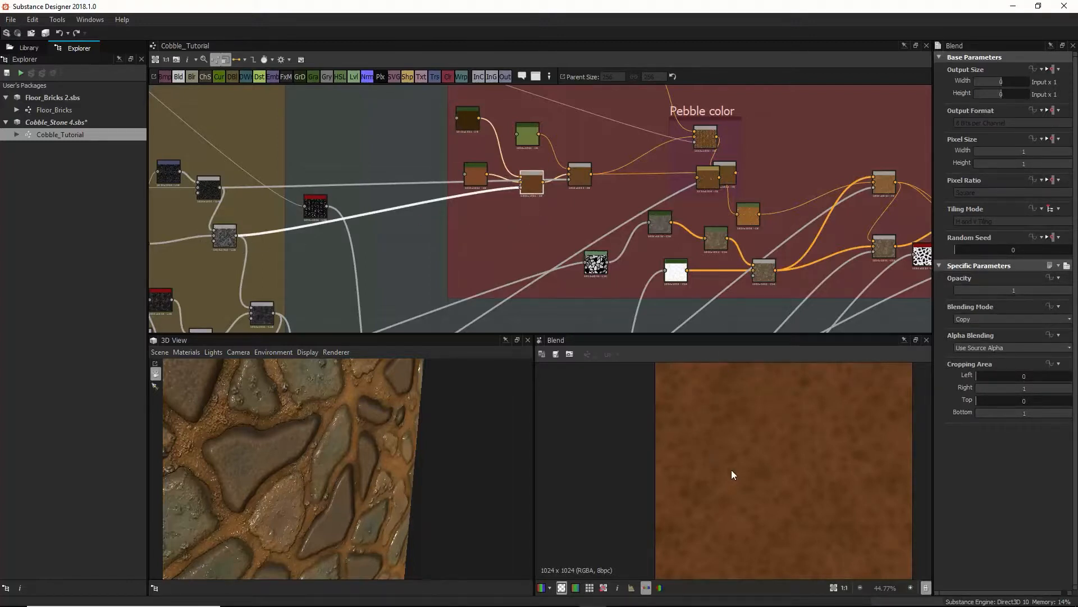
Try swapping the two brown Gradient Maps' inputs on their Blend, and undo the rewiring
drag(487, 175, 521, 177)
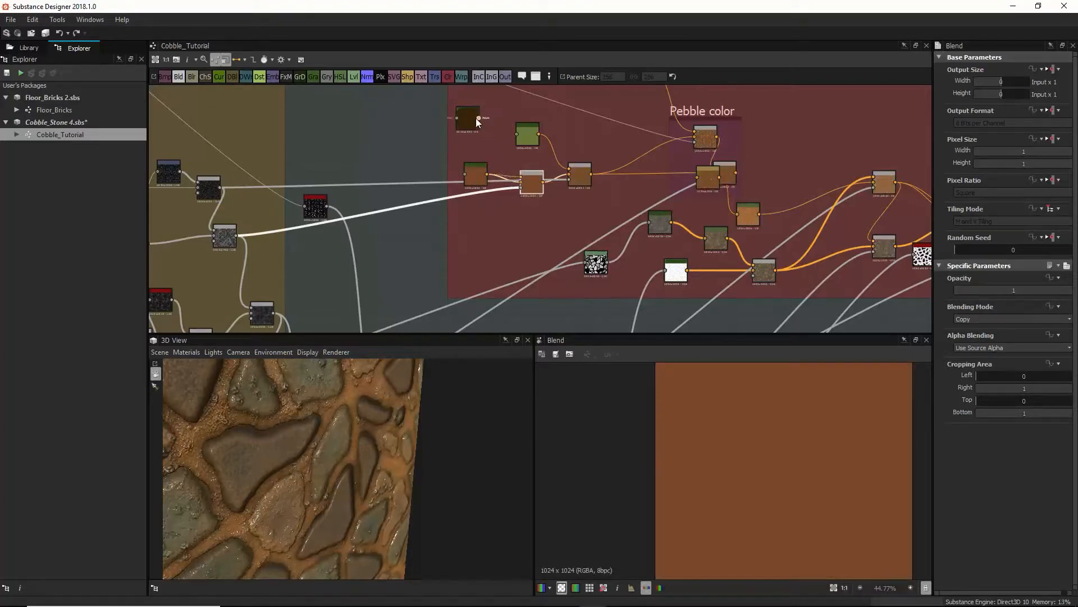
drag(476, 119, 522, 181)
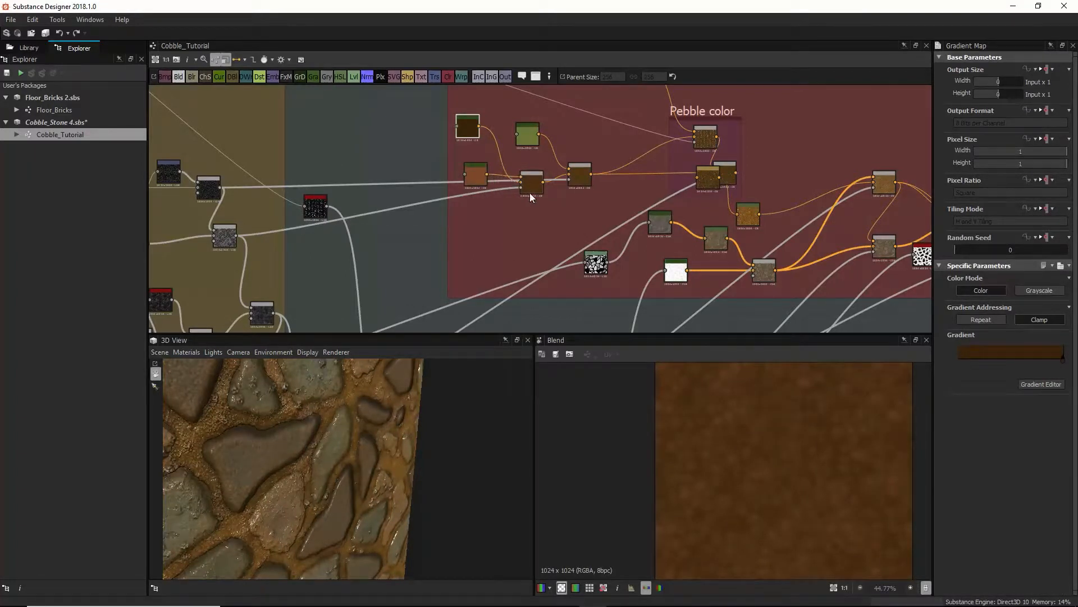
key(ctrl+z)
key(ctrl+z)
key(ctrl+z)
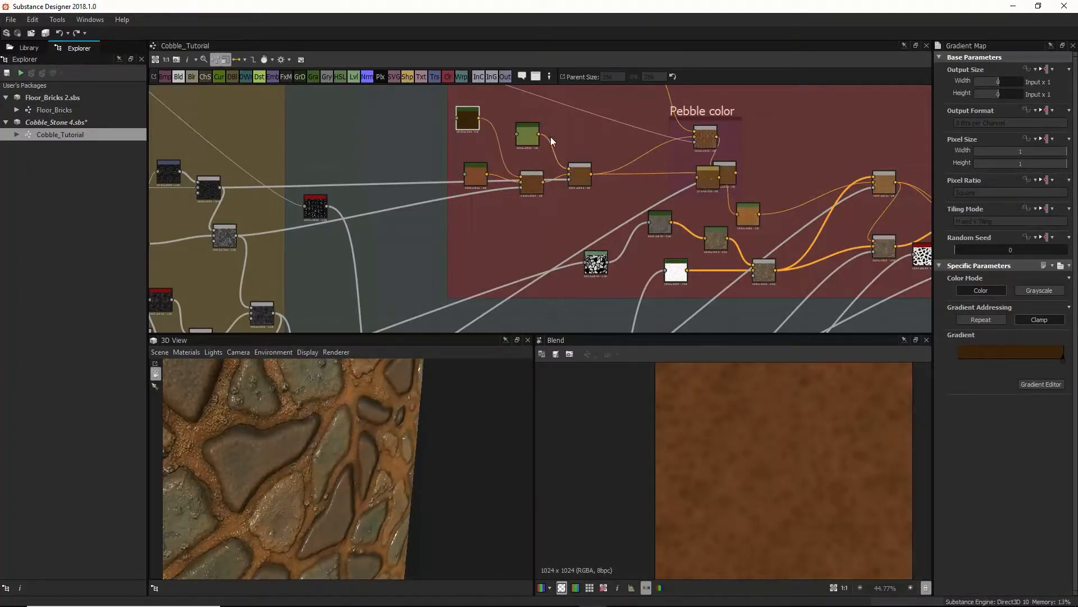
Preview the Blend that mixes in the green Gradient Map and shift it slightly up, clear of the mask connection
double_click(526, 138)
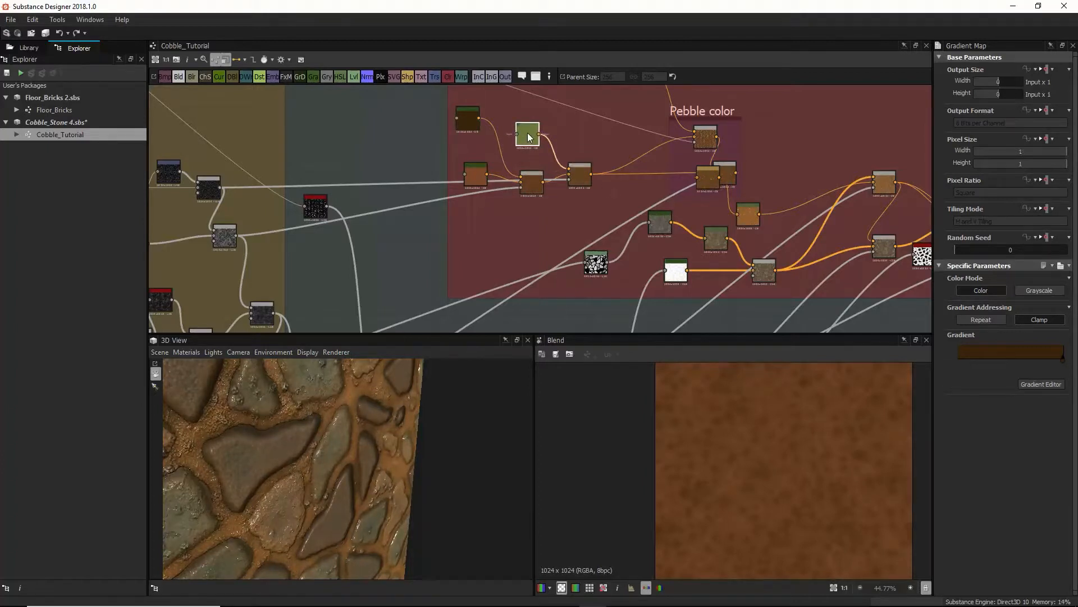
click(578, 175)
double_click(580, 179)
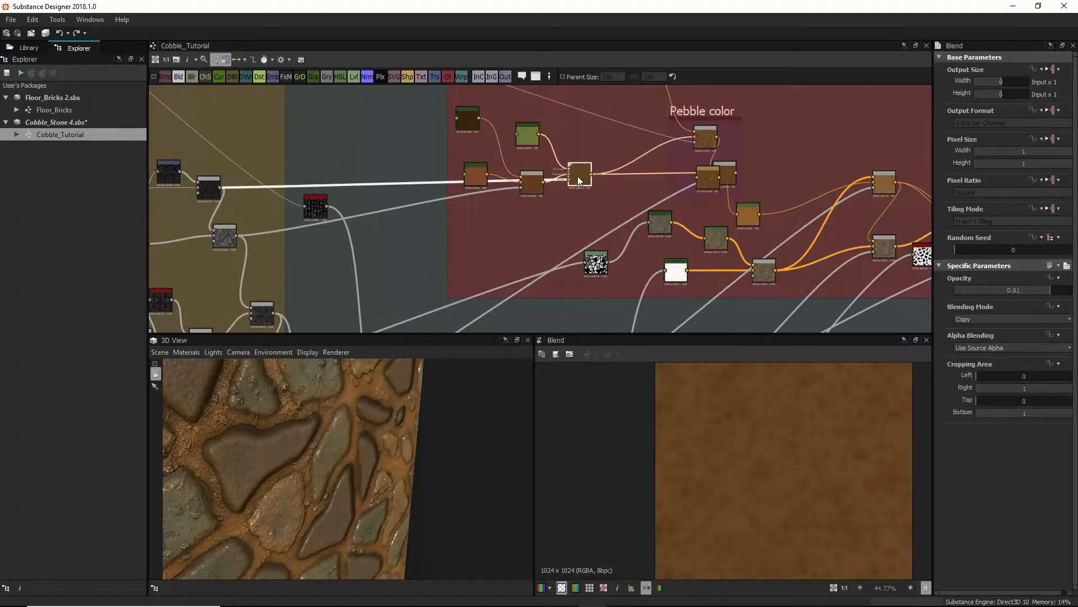
mouse_move(574, 179)
mouse_down()
mouse_move(578, 148)
mouse_move(575, 164)
mouse_up()
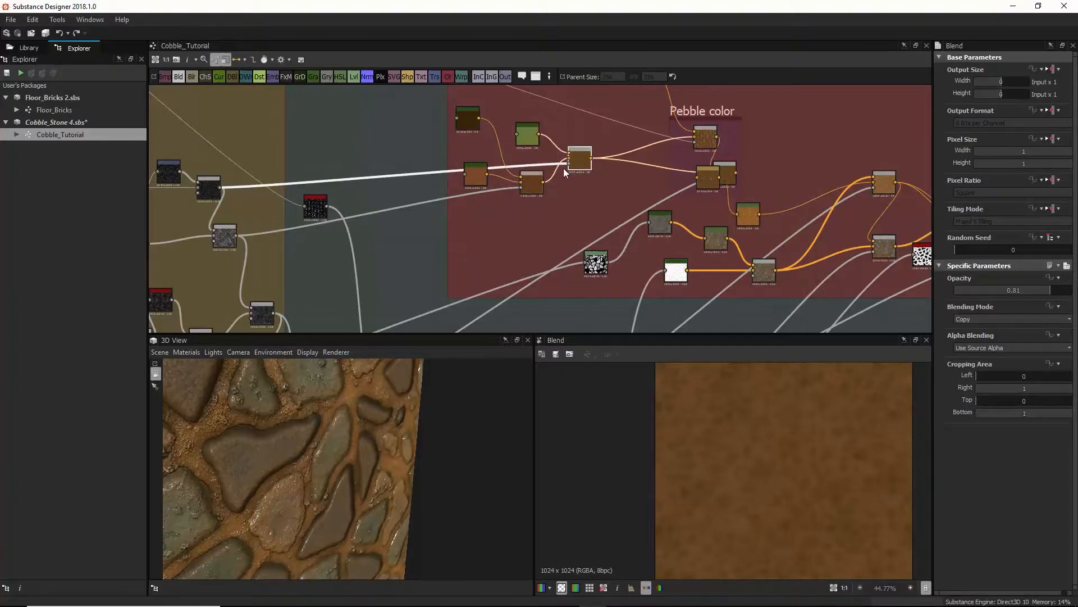
Nudge the Pebble color frame slightly and preview the Blend that adds the pale uniform color to the mud as pebbles
middle_drag(582, 160, 522, 211)
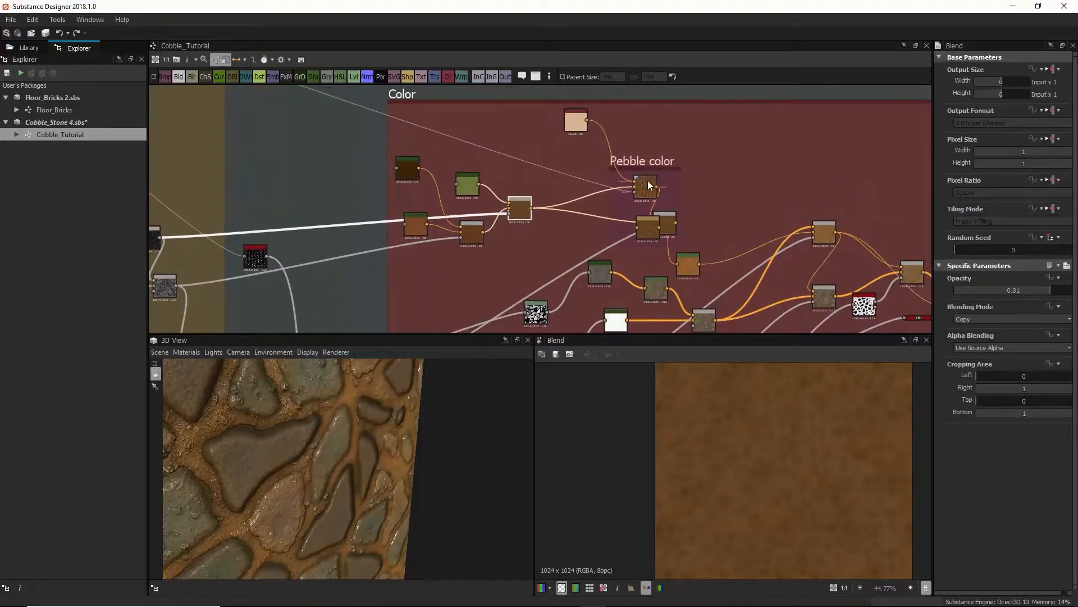
mouse_move(650, 163)
mouse_down()
mouse_move(663, 157)
mouse_move(642, 160)
mouse_up()
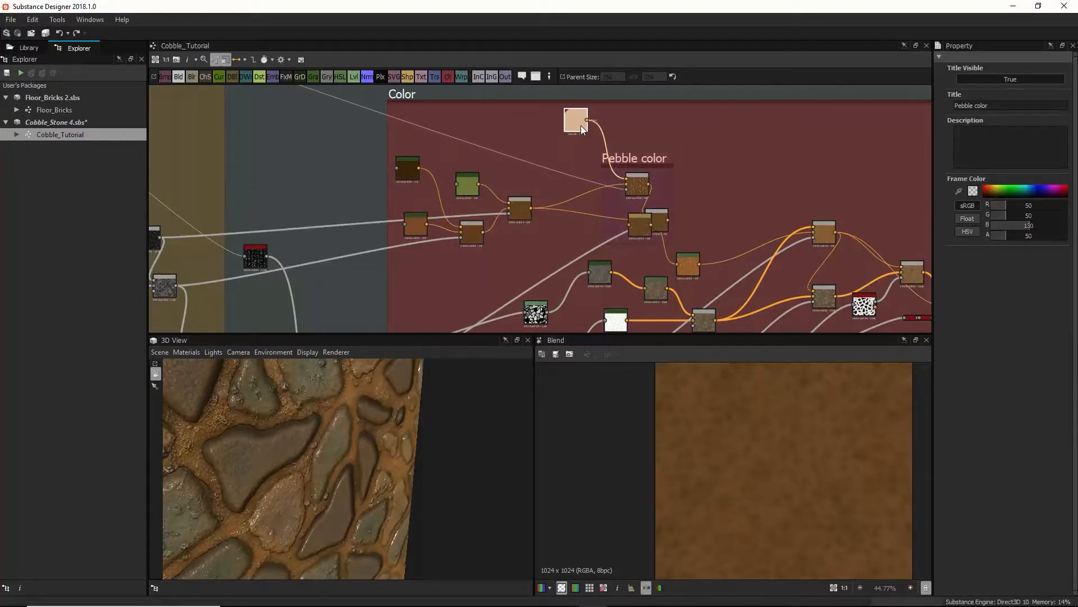
click(581, 126)
double_click(633, 188)
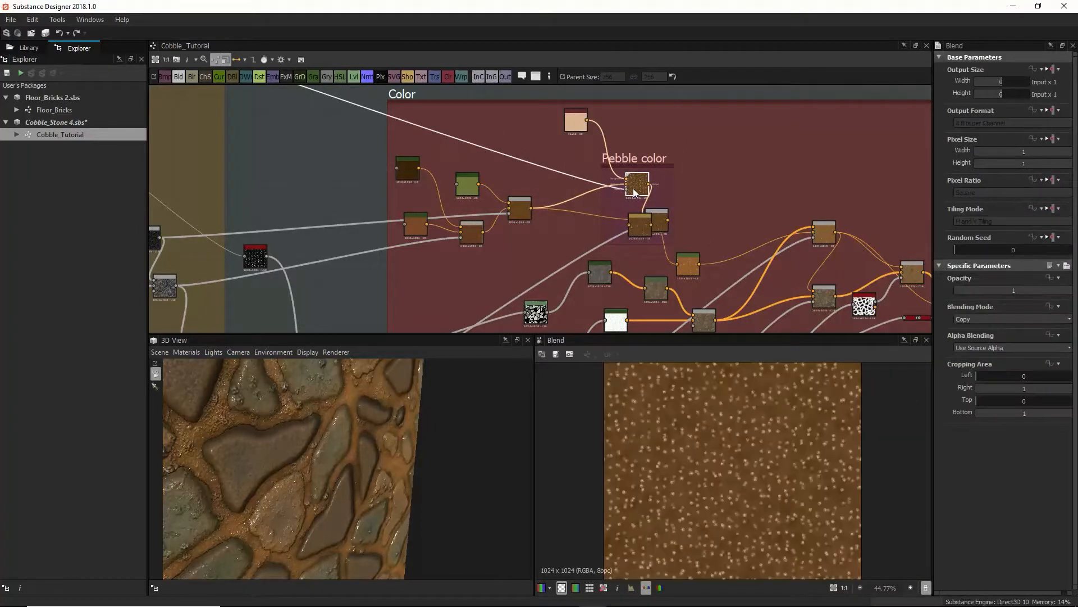
Move the Sharpen node out from over the second Pebble color Blend, and preview that Blend and its mask connection
drag(642, 225, 634, 247)
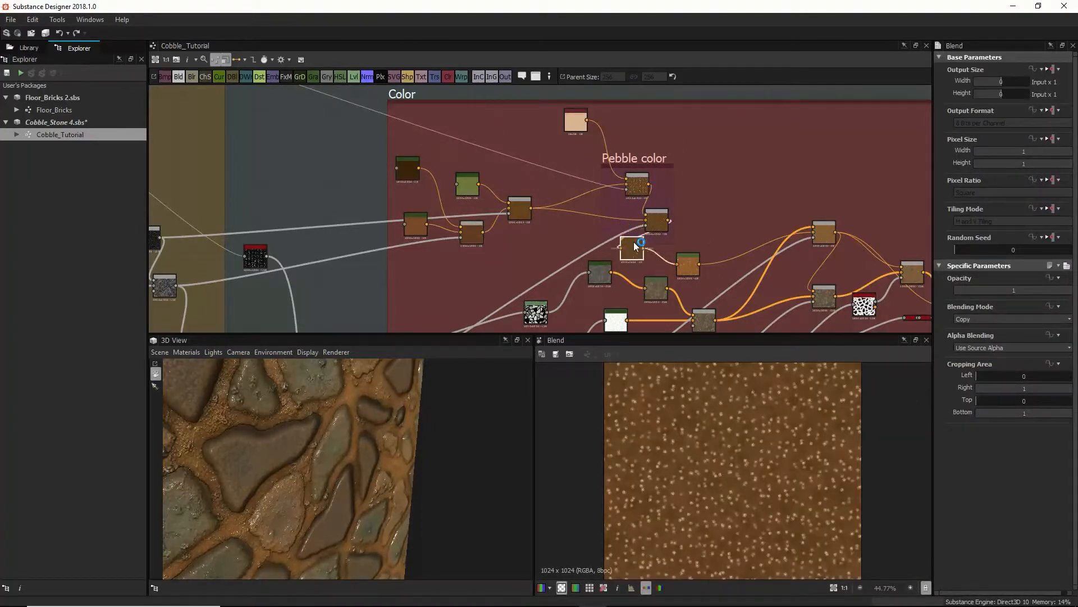
click(657, 220)
middle_drag(541, 298, 642, 111)
middle_drag(485, 180, 403, 319)
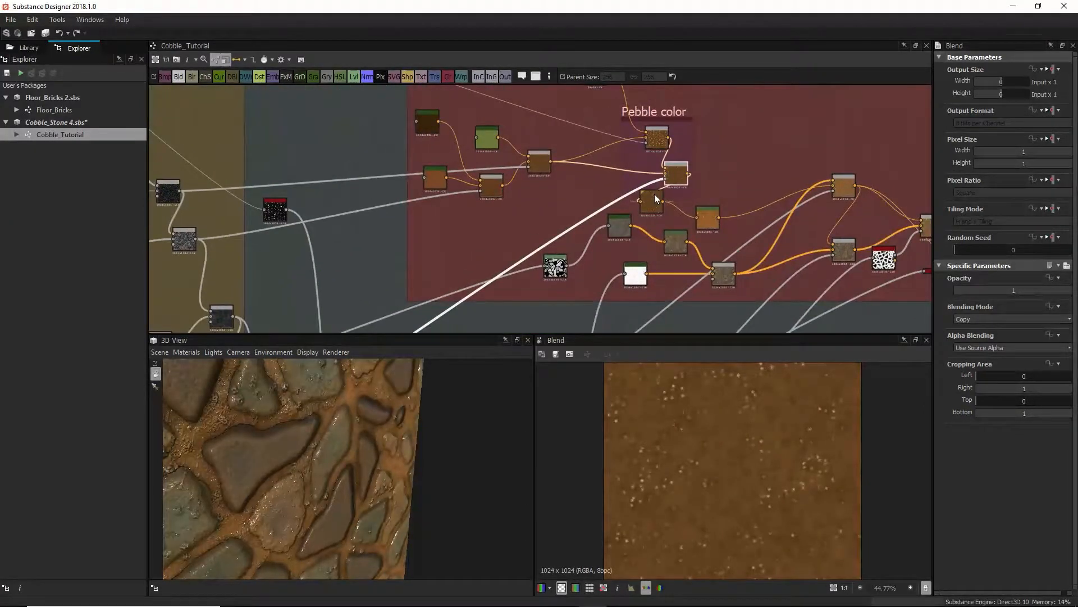
Preview the Sharpen and HSL nodes that follow the second Pebble color Blend
click(676, 174)
middle_drag(674, 185, 608, 195)
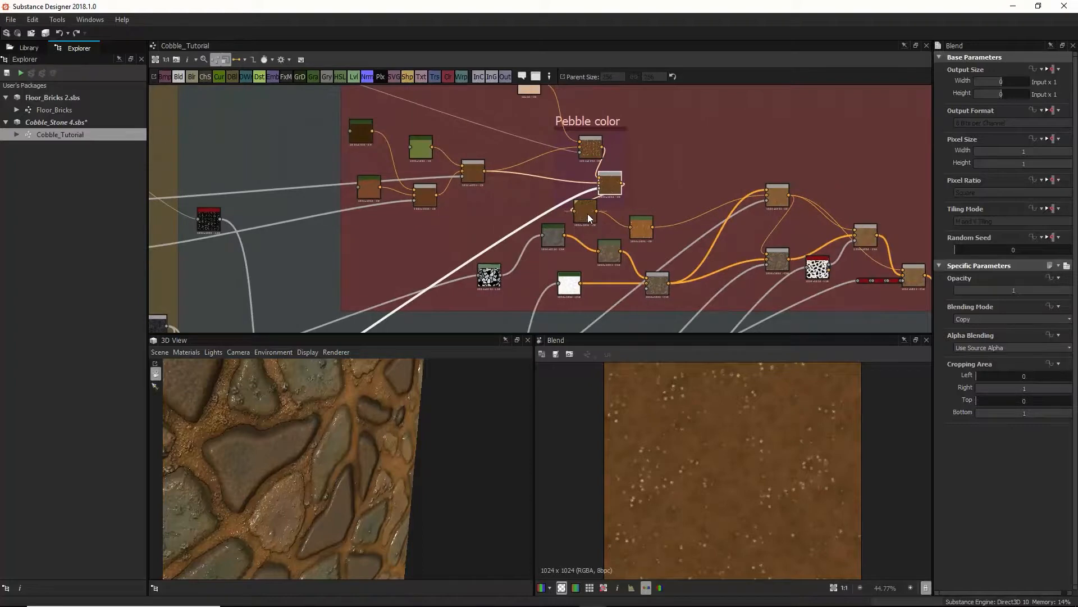
click(588, 217)
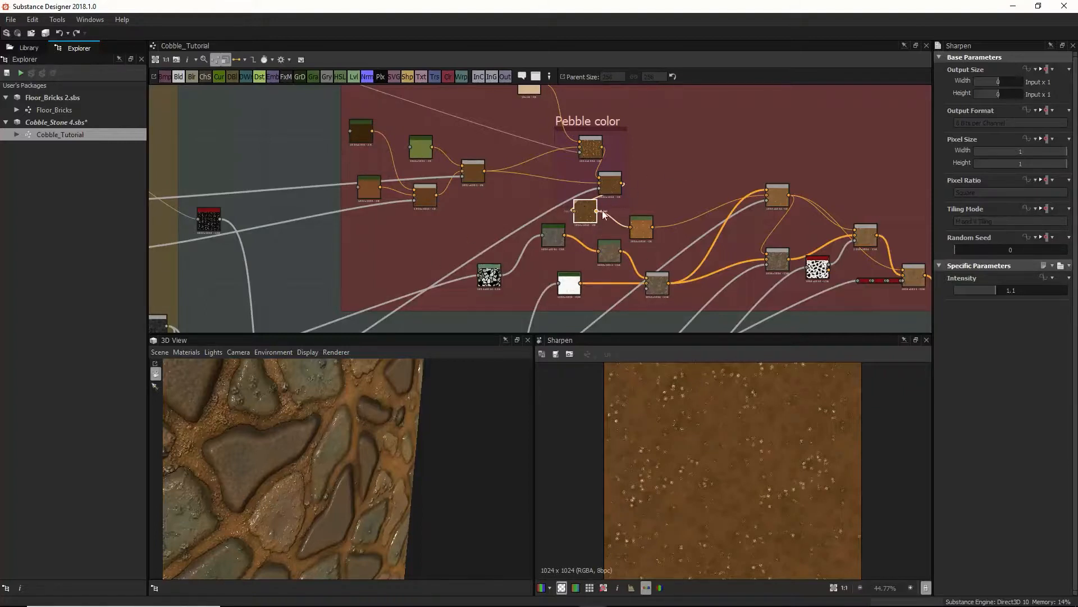
click(640, 230)
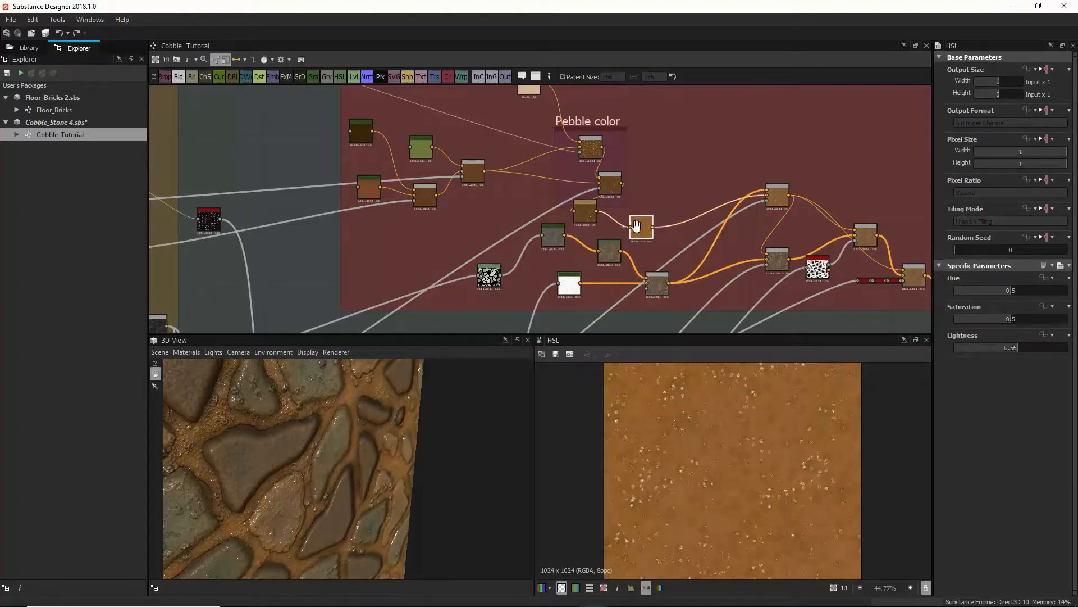
Preview the stone color chain in the Color frame, comparing its Levels, Gradient Map and HSL nodes
click(488, 275)
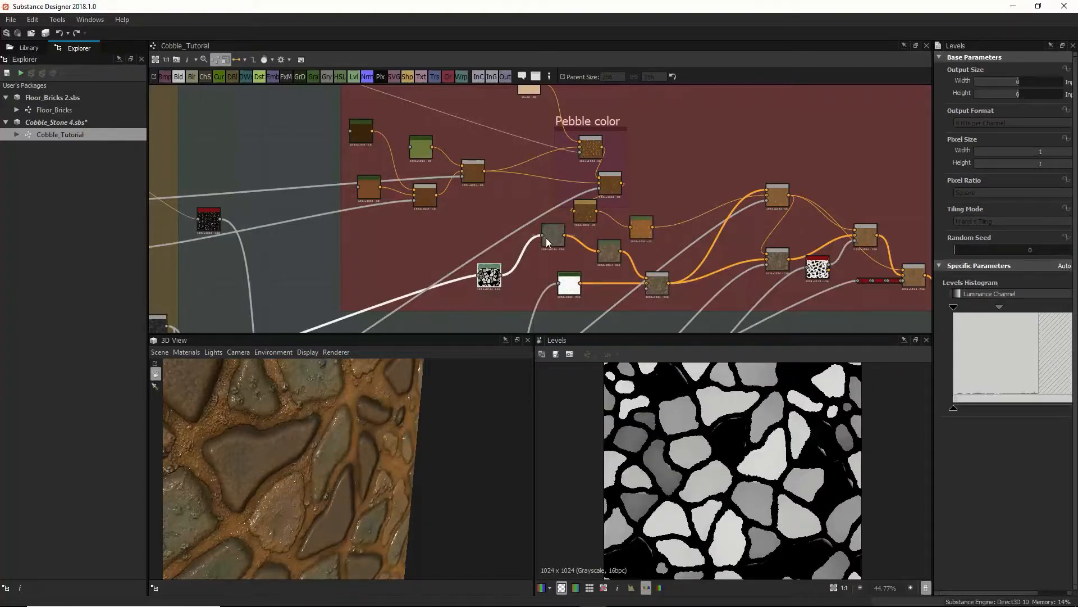
click(552, 239)
double_click(551, 240)
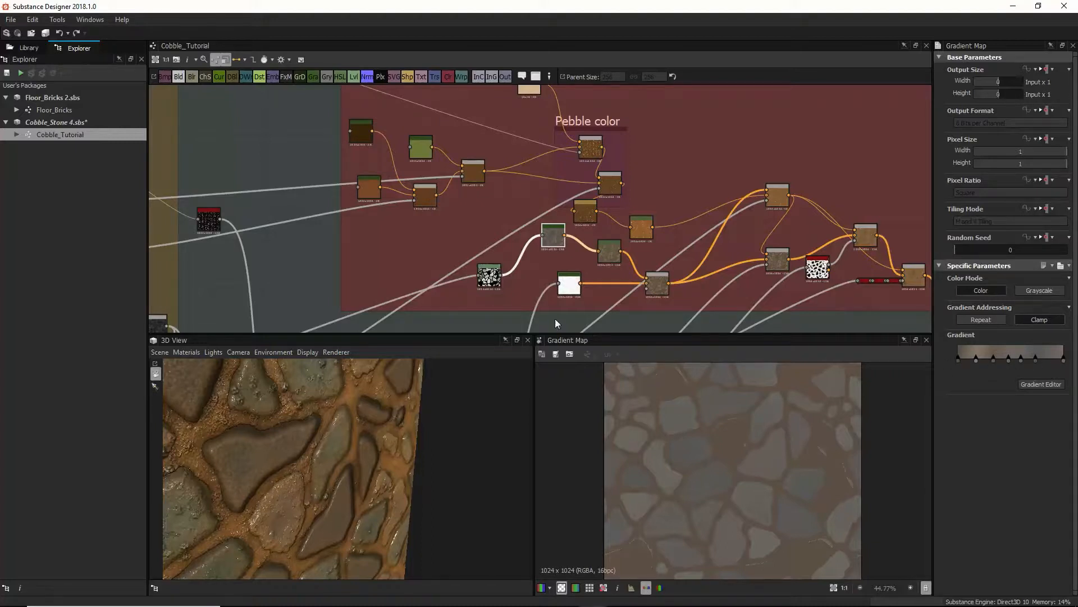
double_click(495, 271)
double_click(553, 235)
double_click(609, 251)
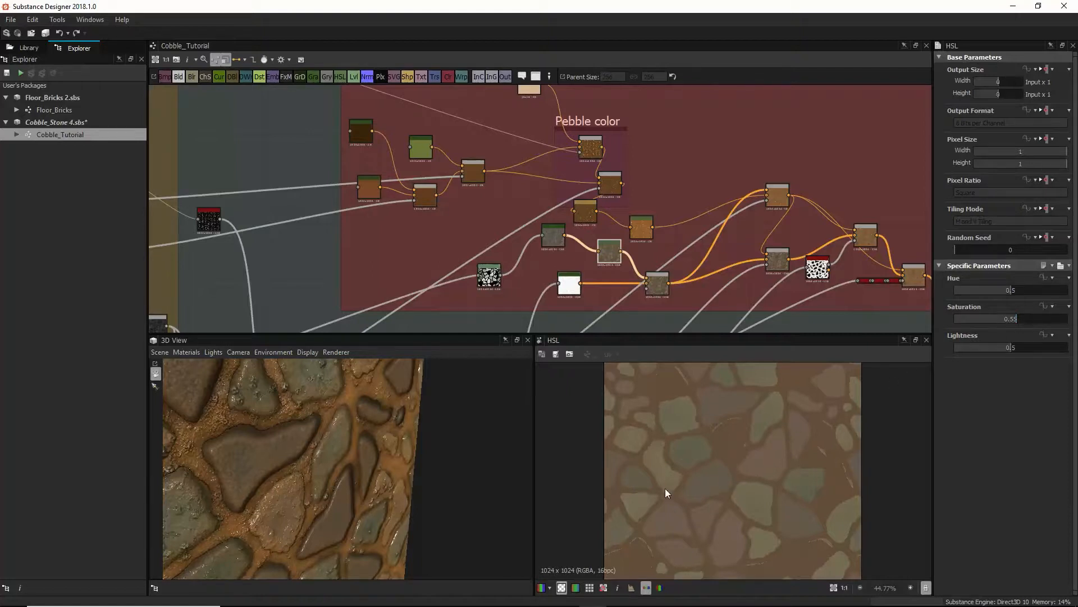
Preview the black-to-white Gradient Map in the Color frame and trace its input back to Final Blends
double_click(569, 283)
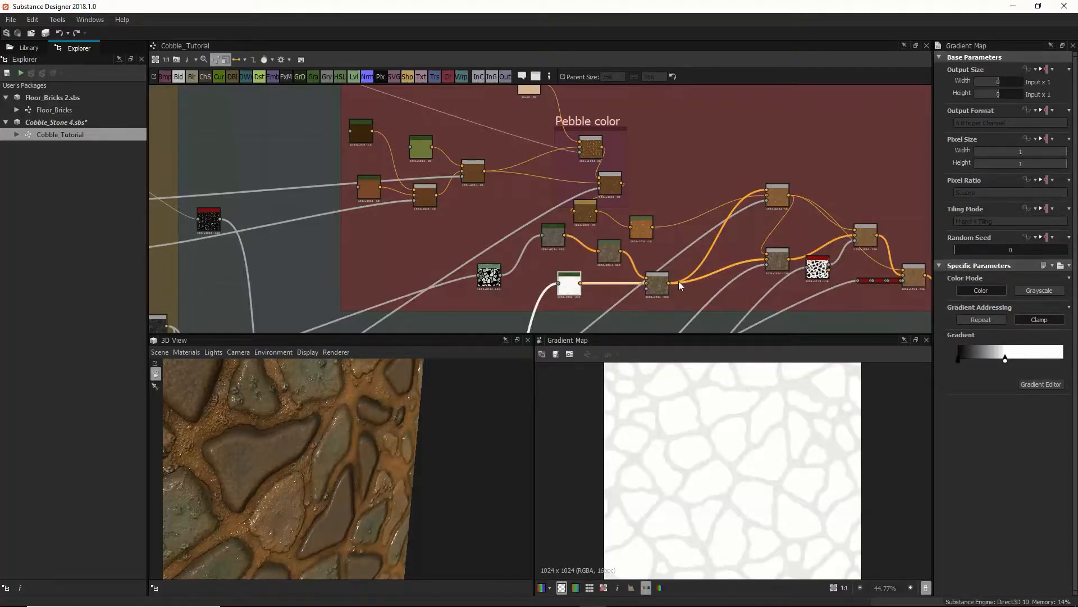
scroll(671, 286, down, 1)
scroll(657, 294, down, 2)
middle_drag(657, 294, 716, 137)
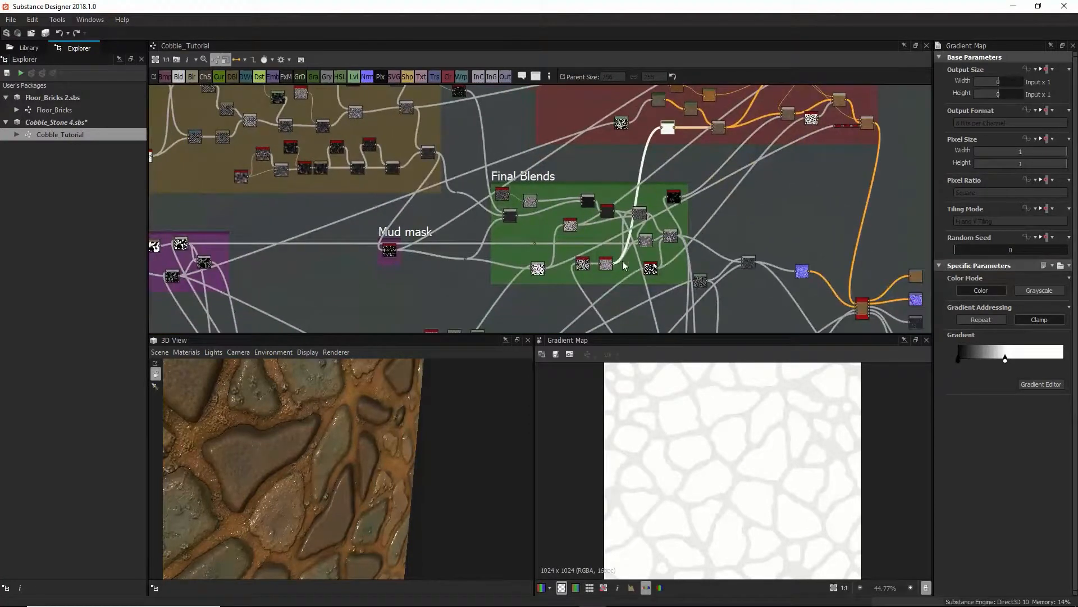
scroll(720, 127, up, 3)
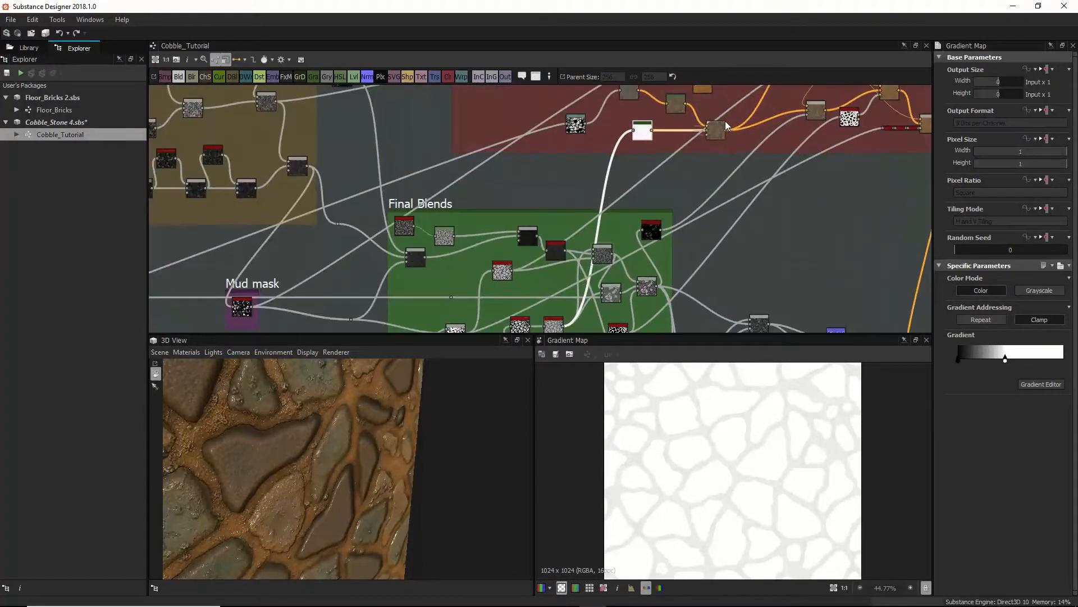
Move the stone color's Multiply Blend slightly away from its Gradient Map, and compare its preview with the HSL before it
double_click(721, 126)
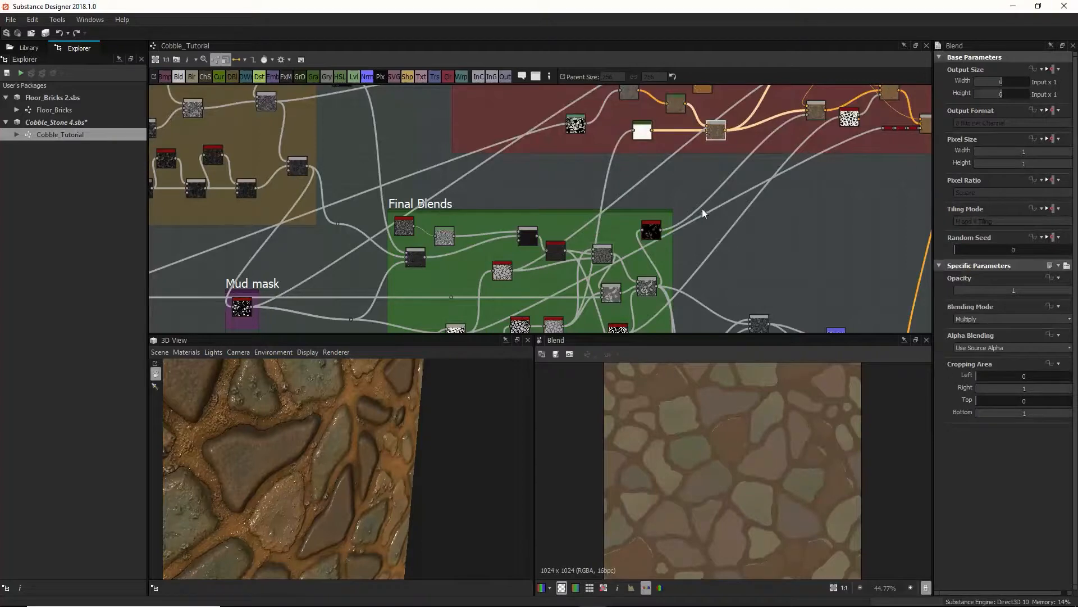
scroll(725, 181, up, 2)
middle_drag(714, 123, 711, 191)
mouse_move(710, 167)
mouse_down()
mouse_move(719, 185)
mouse_move(720, 167)
mouse_up()
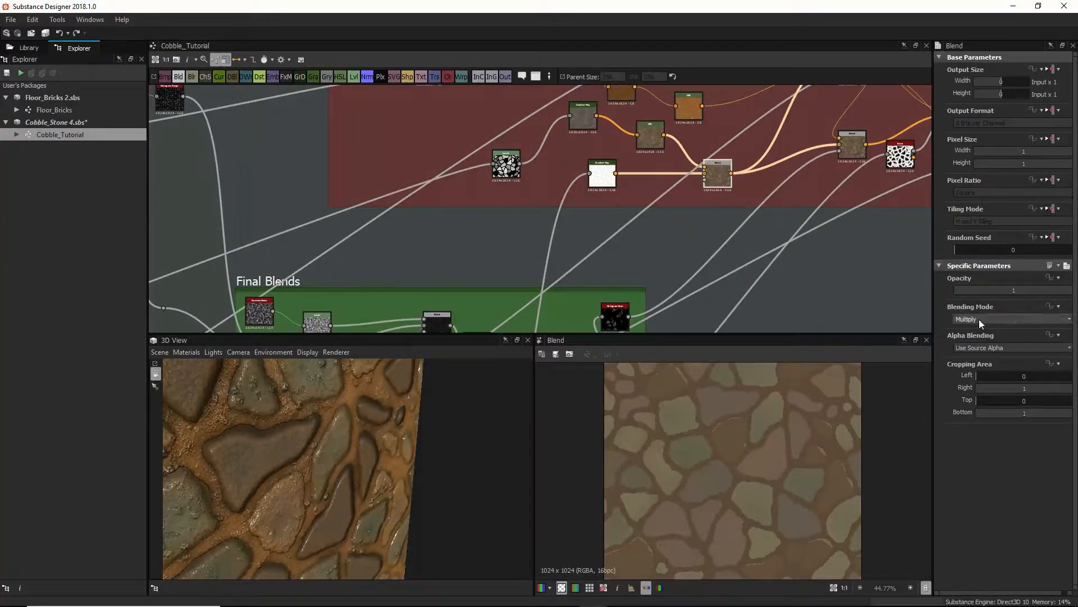
click(649, 137)
click(712, 173)
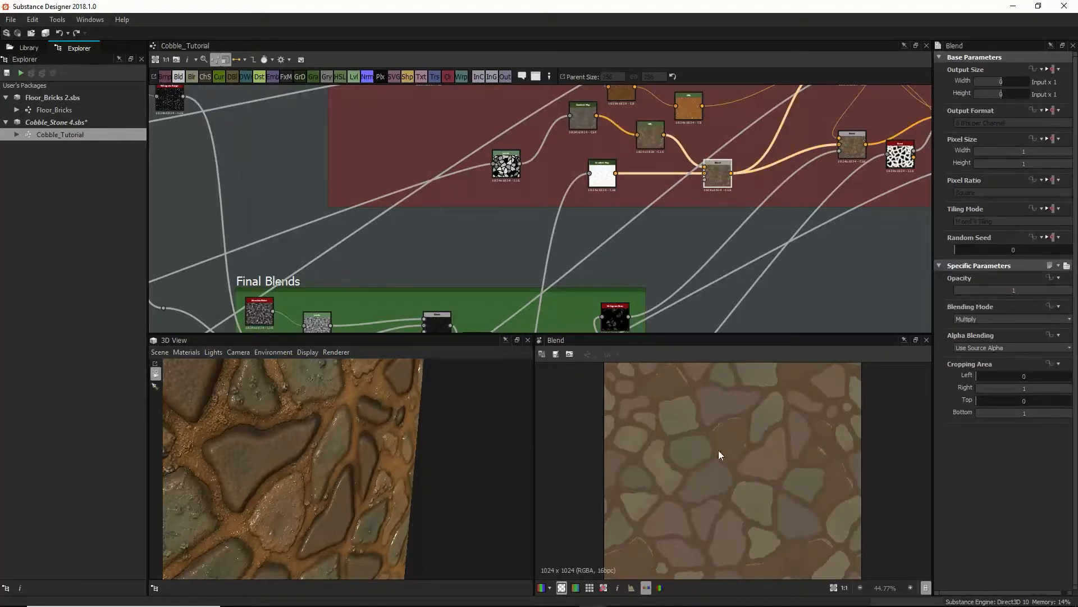
Preview the Copy Blend that combines the mud and stone colors, and review its mask connection from Final Blends
middle_drag(663, 225, 577, 258)
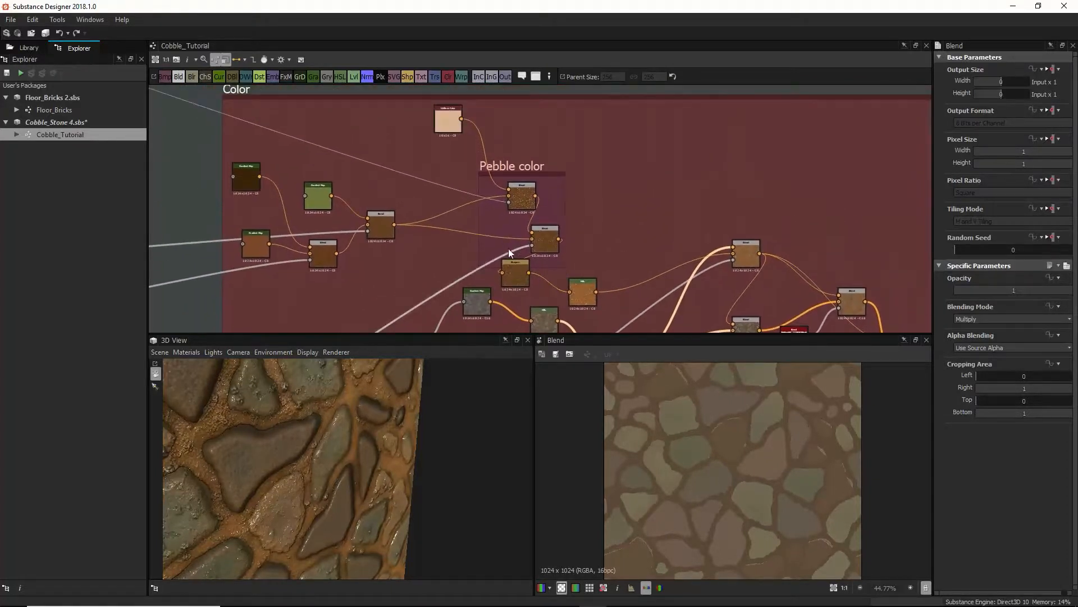
middle_drag(745, 281, 737, 176)
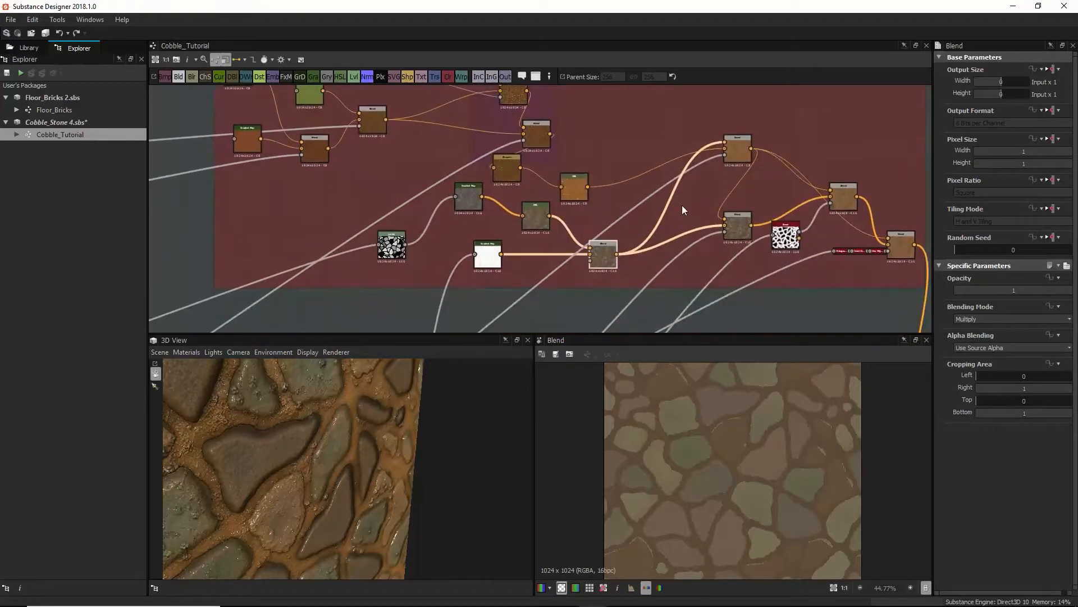
click(738, 151)
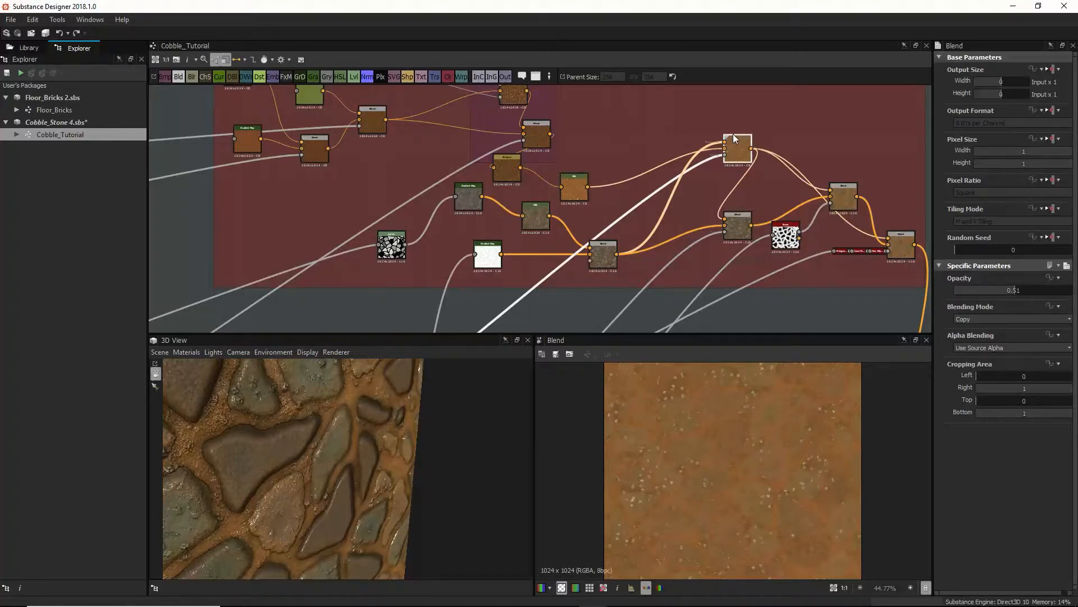
scroll(736, 157, down, 3)
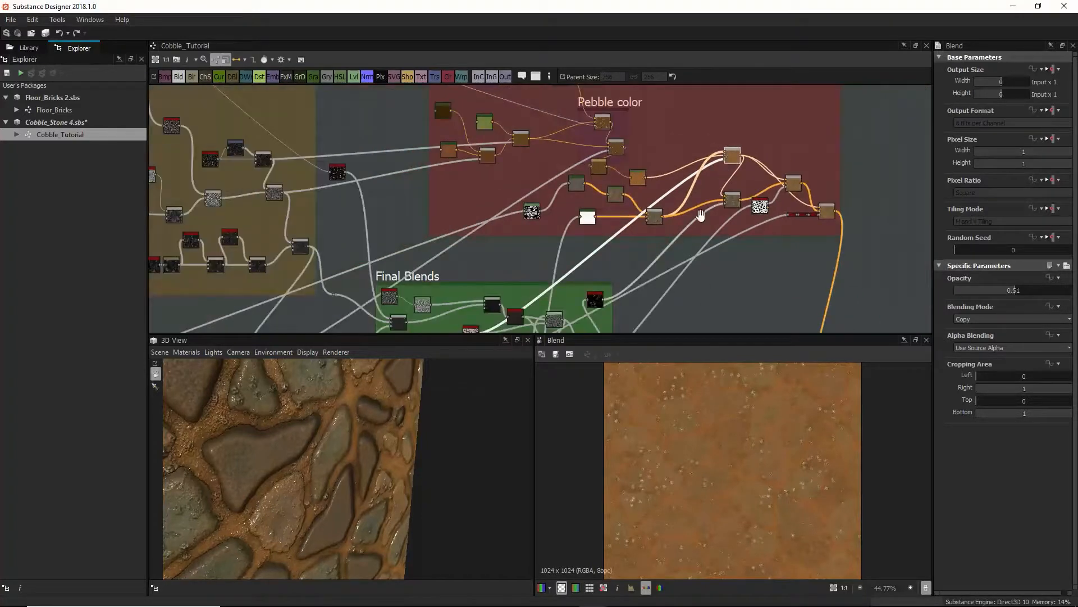
Preview the Histogram Range mask in Final Blends that feeds the mud and stone Copy Blend, and compare it with the blended color
middle_drag(701, 216, 727, 121)
middle_drag(680, 182, 649, 258)
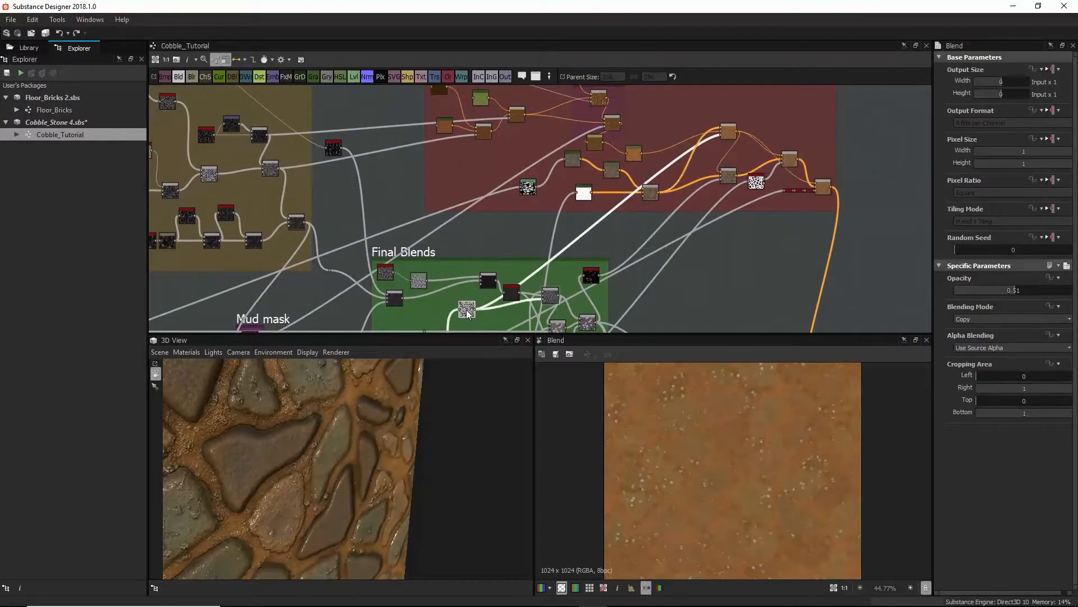
double_click(467, 309)
scroll(663, 215, up, 4)
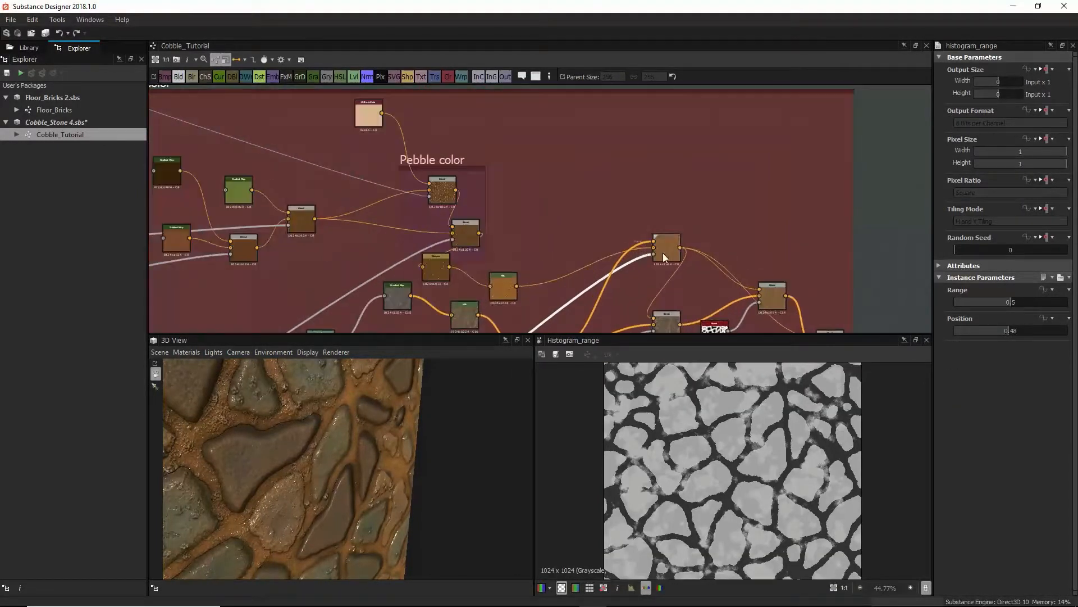
double_click(666, 254)
middle_drag(667, 254, 674, 205)
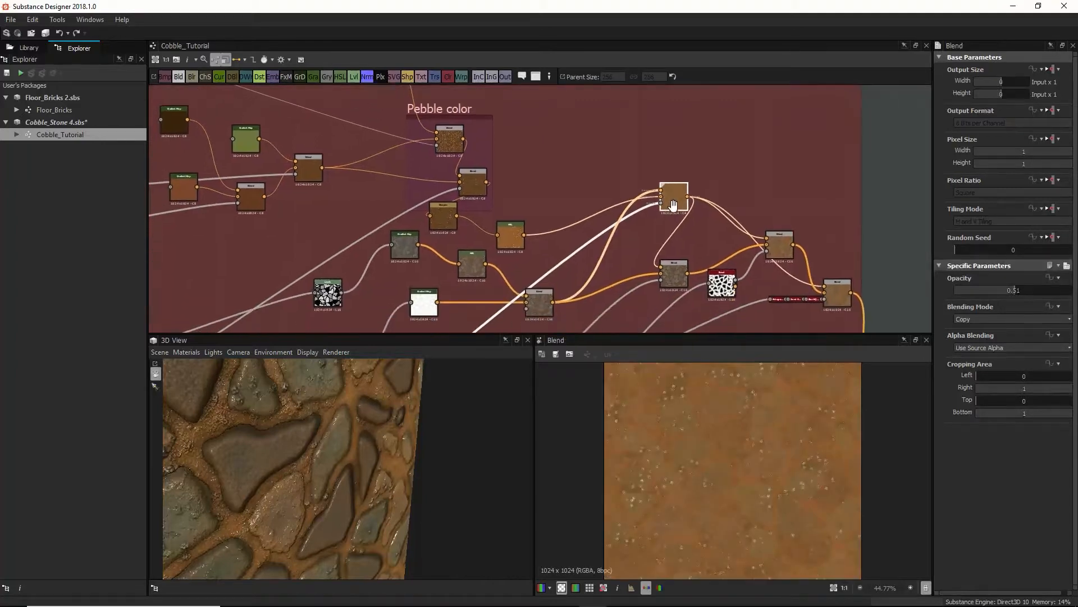
Preview the Copy Blend that layers the mud color over the stone color, and review its connections in the Color frame
double_click(674, 277)
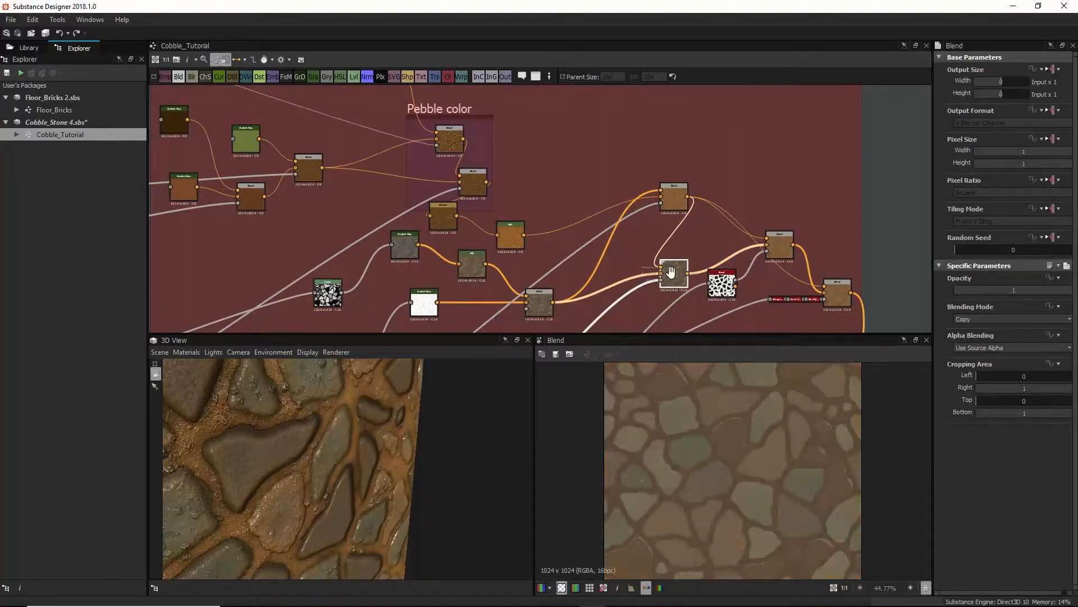
middle_drag(671, 272, 691, 186)
middle_drag(664, 221, 671, 189)
middle_drag(702, 155, 689, 223)
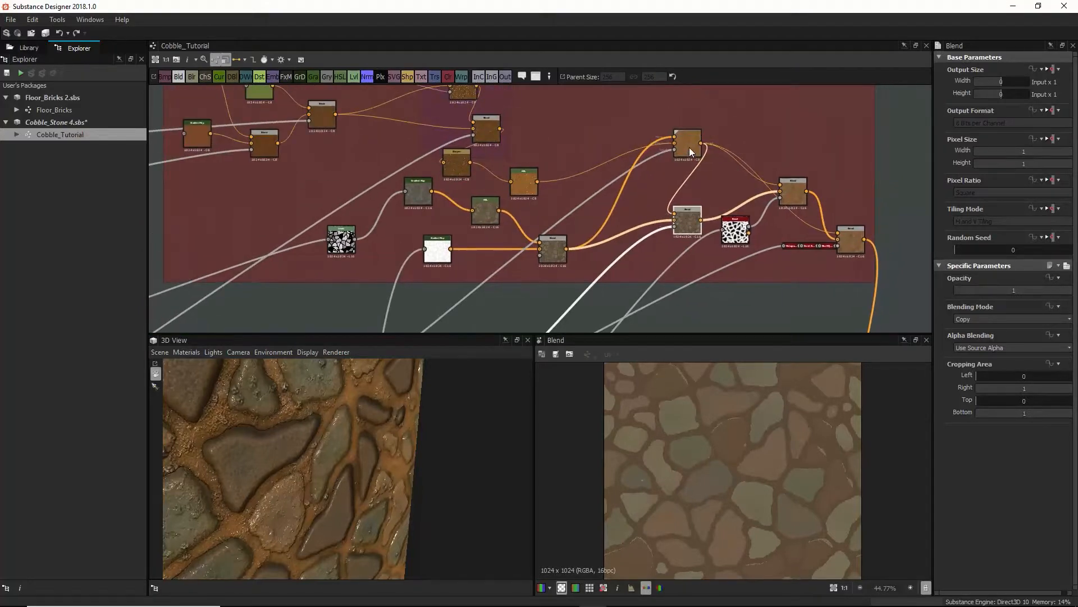
Move the mud and stone Copy Blend closer to the mud HSL node, and compare its preview with the Copy Blend after it
drag(689, 147, 631, 181)
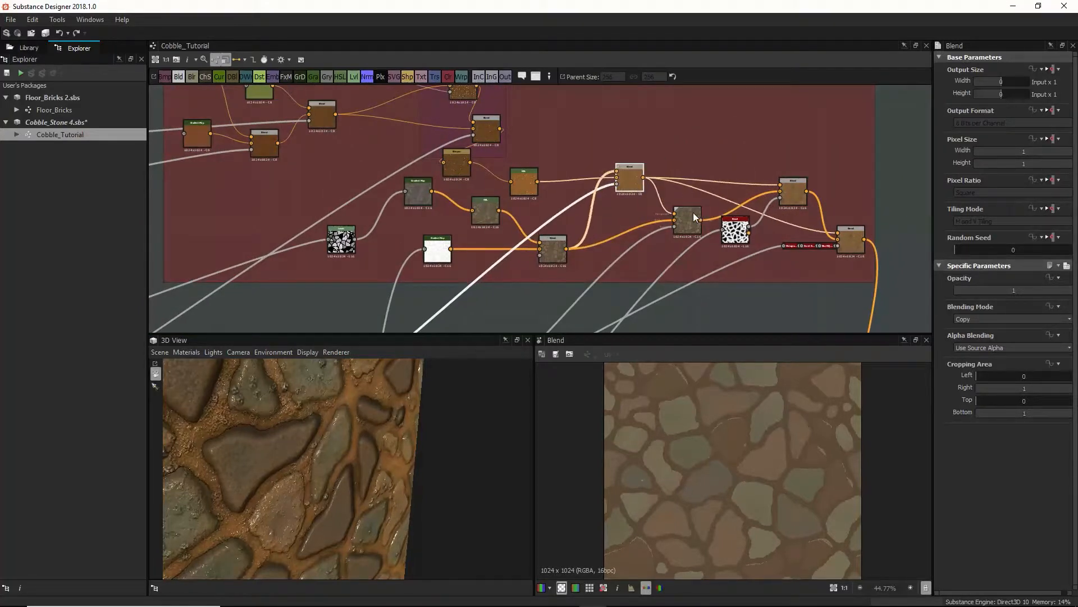
click(693, 213)
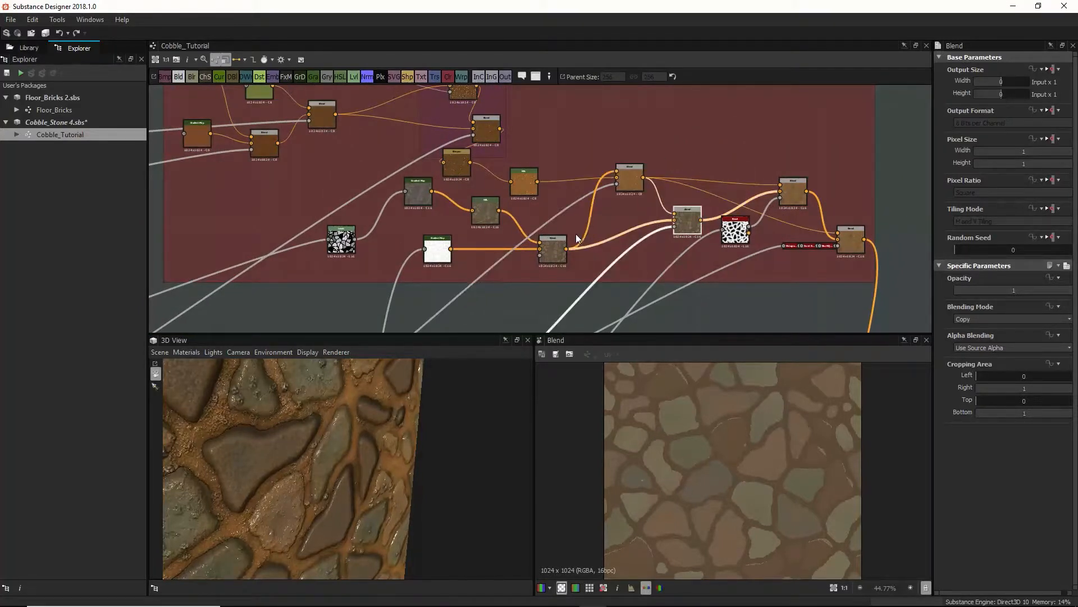
click(623, 187)
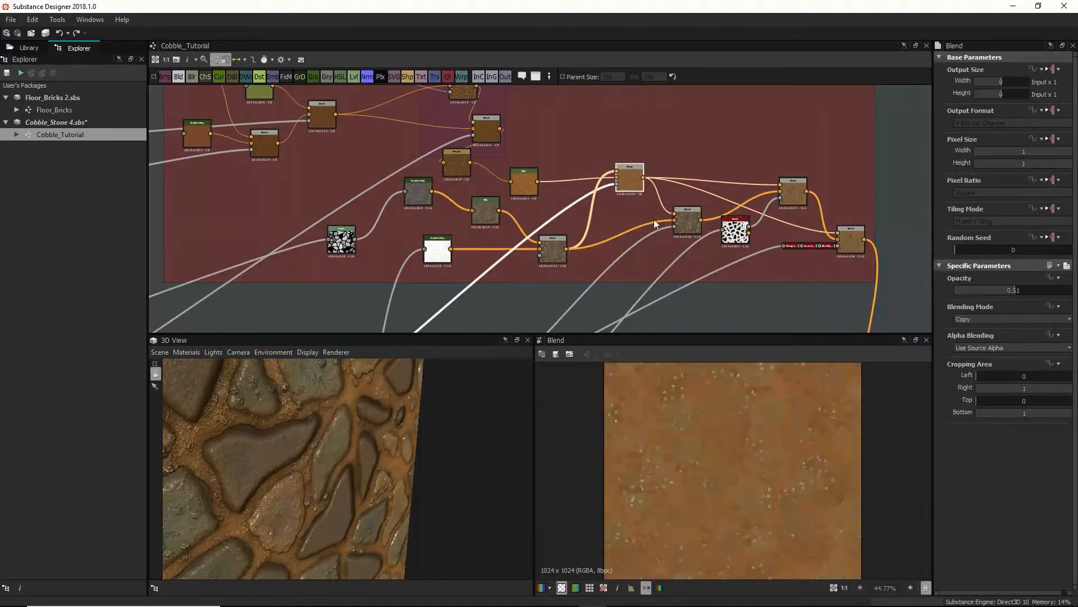
click(684, 218)
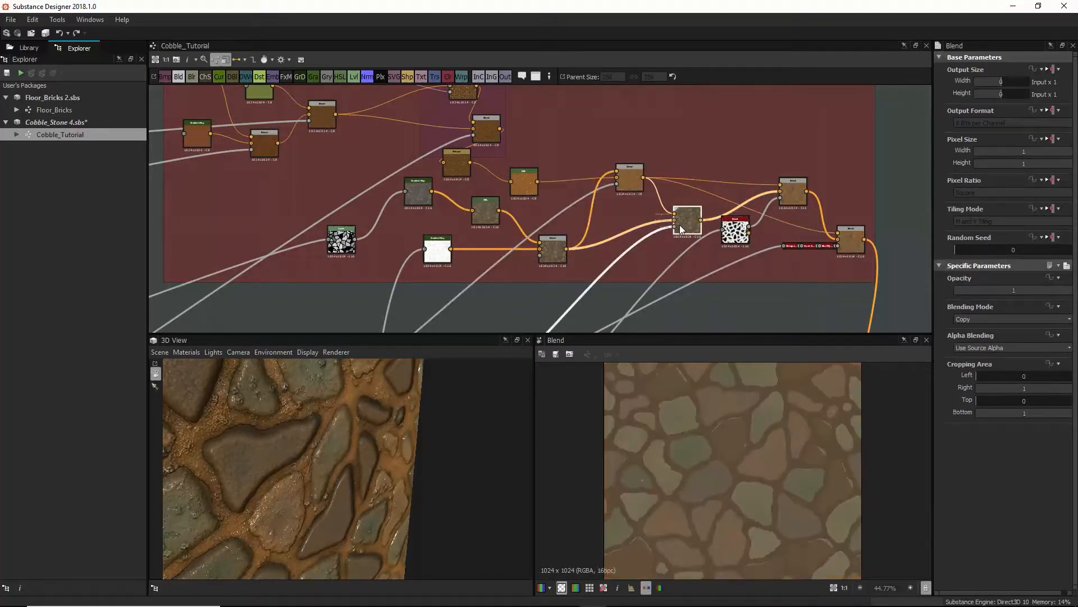
Trace the second Copy Blend's mask input back to its source node in Final Blends
scroll(668, 231, down, 2)
scroll(668, 231, down, 2)
middle_drag(590, 330, 606, 256)
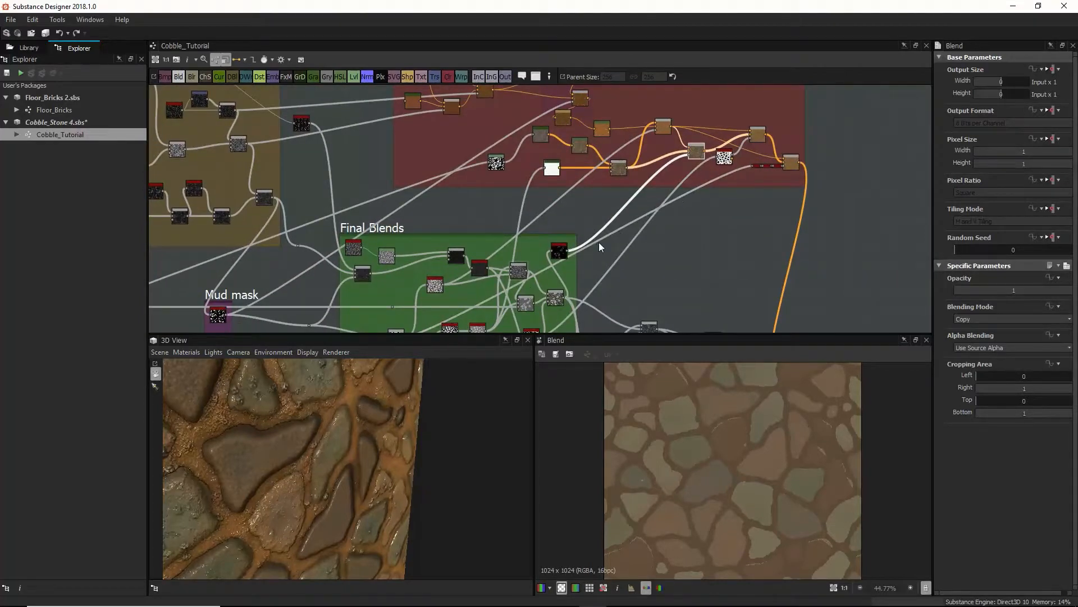
scroll(702, 129, up, 2)
right_click(701, 120)
click(660, 123)
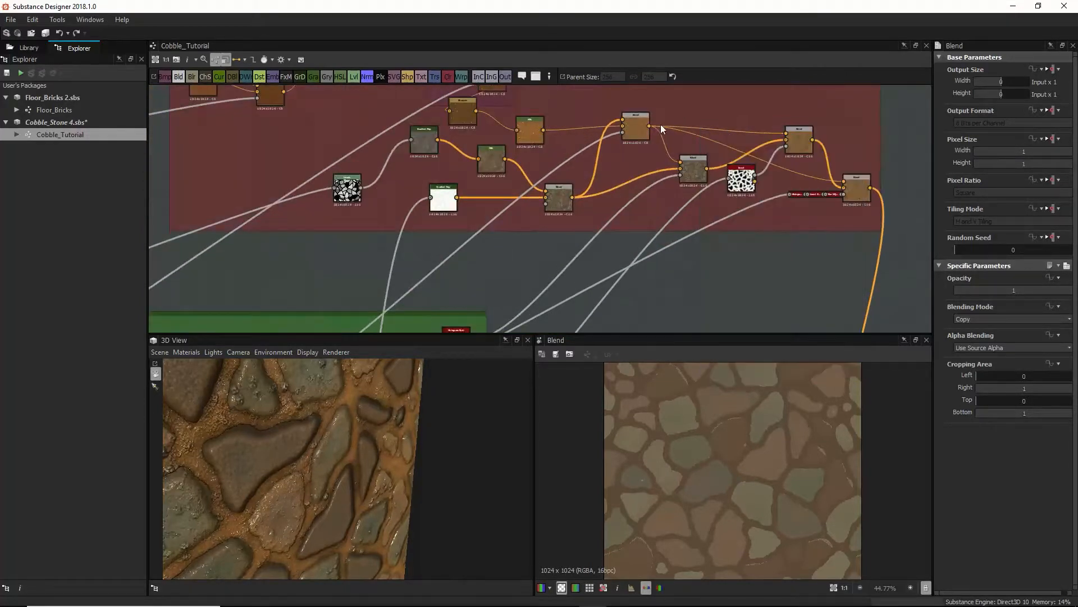
Compare the stone color's Multiply Blend with the following Copy Blend, examining the color variation on the stones up close
scroll(651, 137, up, 2)
drag(713, 193, 628, 230)
click(464, 262)
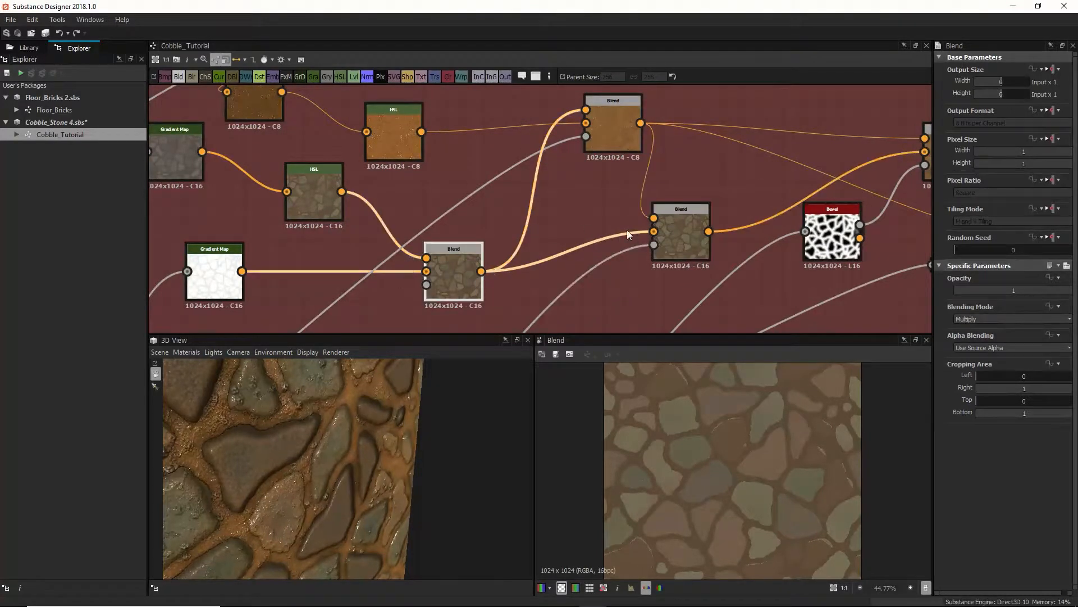
click(688, 219)
scroll(675, 242, down, 1)
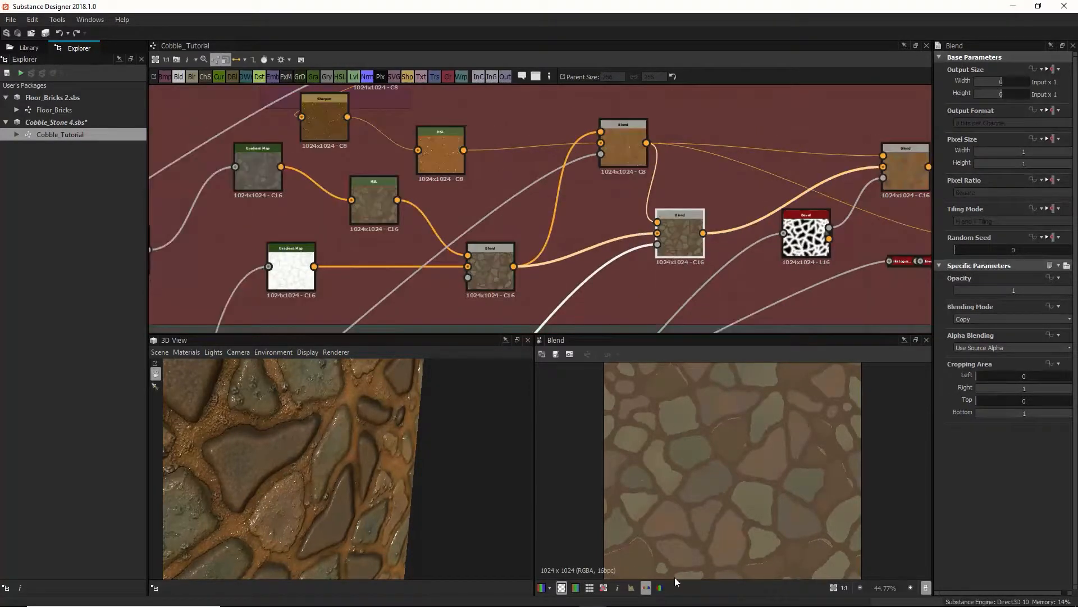
scroll(660, 537, down, 1)
scroll(686, 508, up, 9)
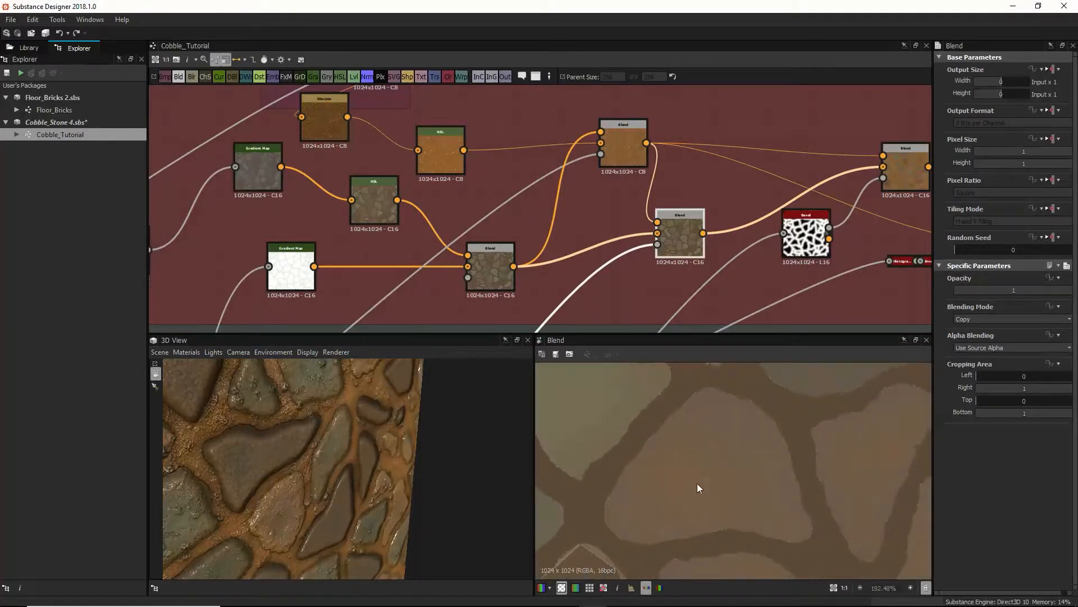
scroll(708, 498, up, 1)
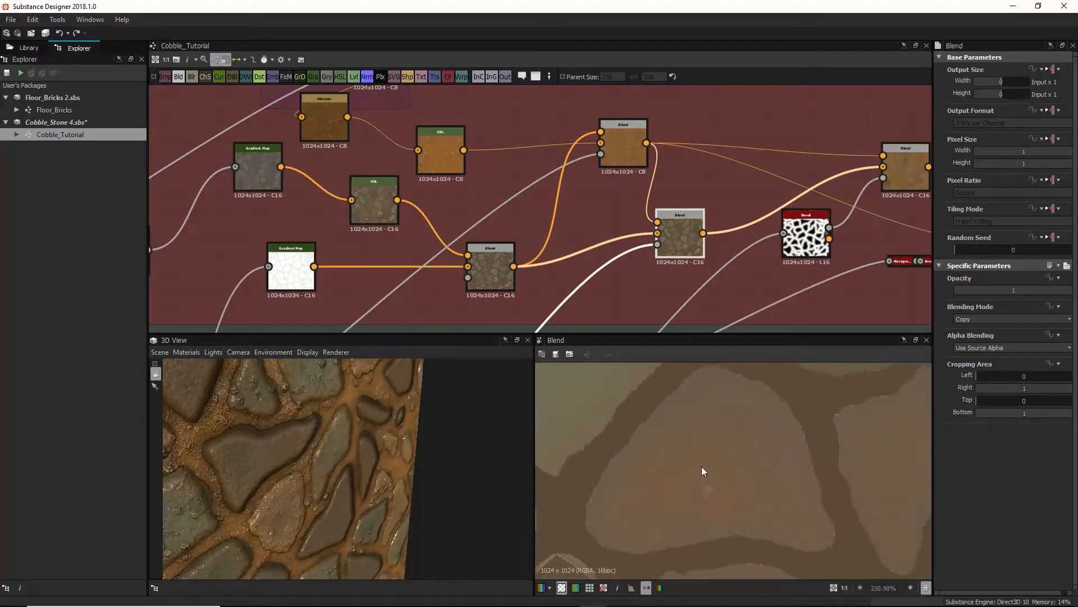
scroll(679, 481, down, 6)
click(497, 250)
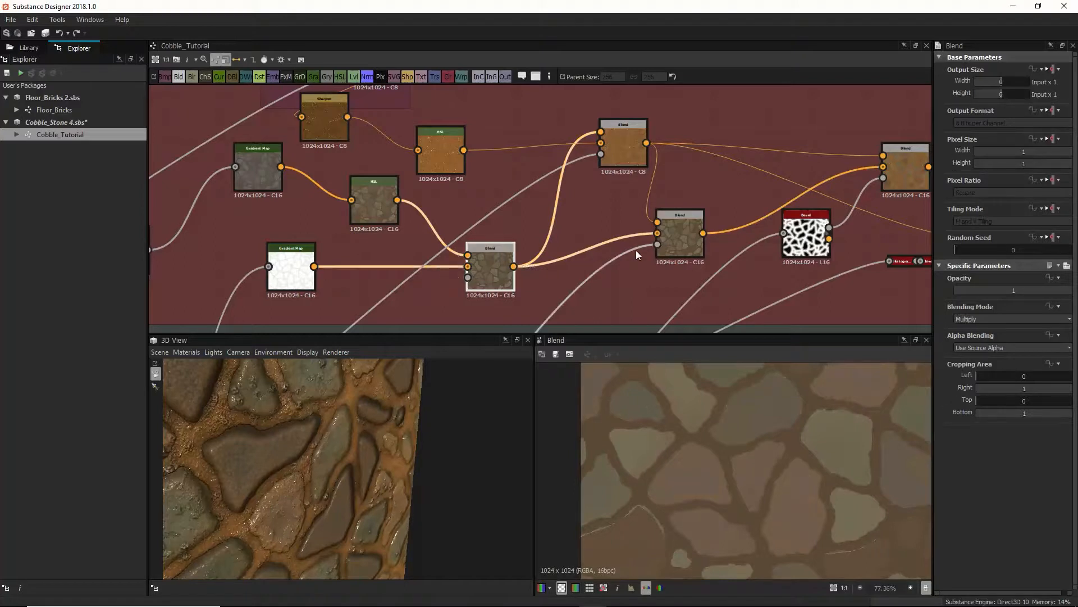
click(682, 241)
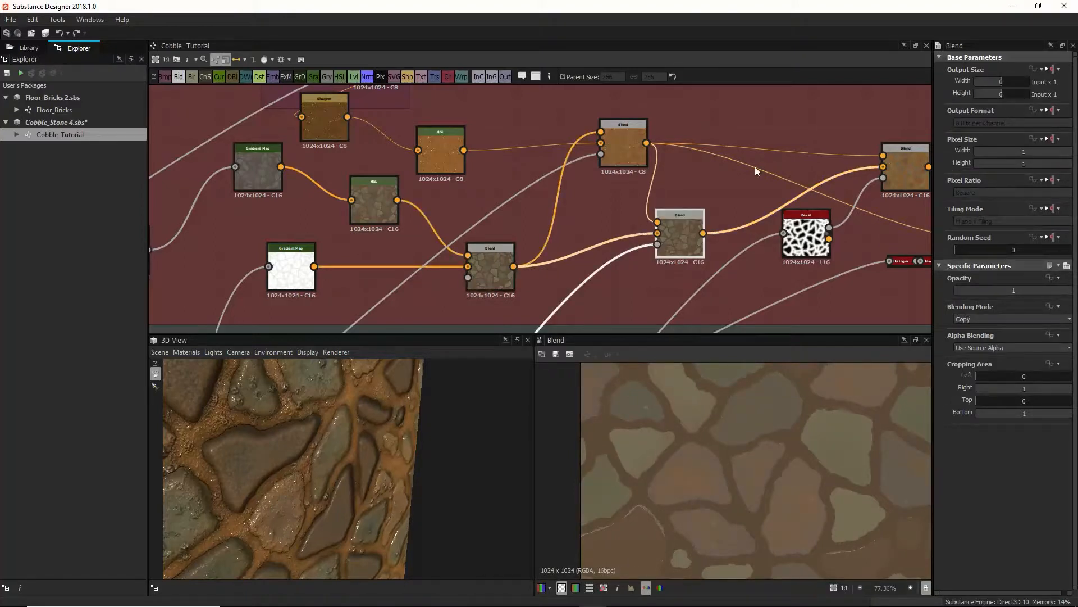
Preview the Copy Blend that spreads the mud color around the stones, and inspect the Bevel node that masks it
middle_drag(756, 171, 622, 214)
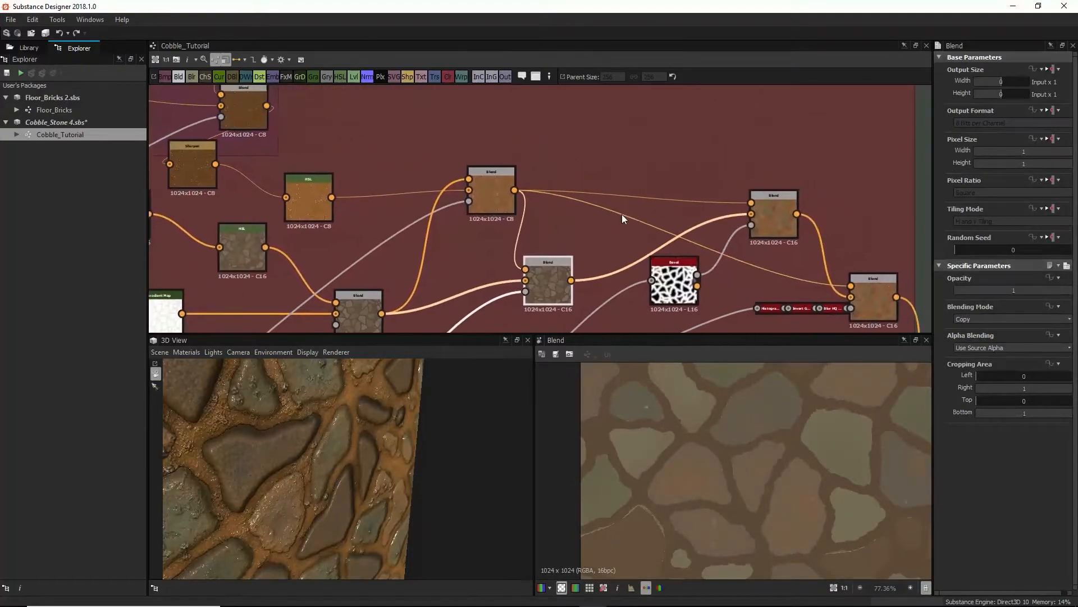
click(776, 214)
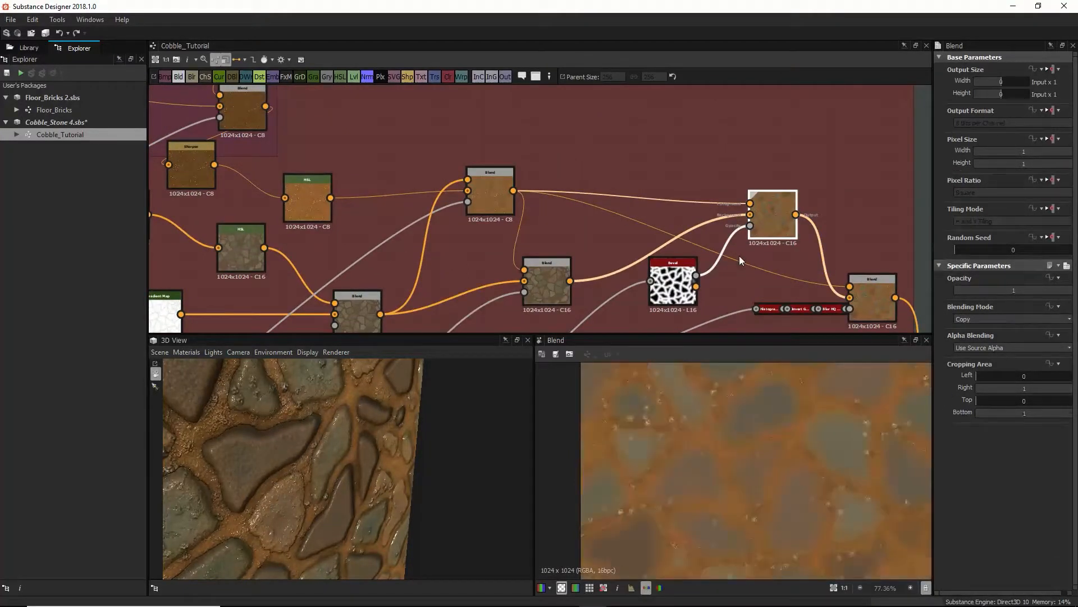
double_click(691, 290)
scroll(840, 374, down, 1)
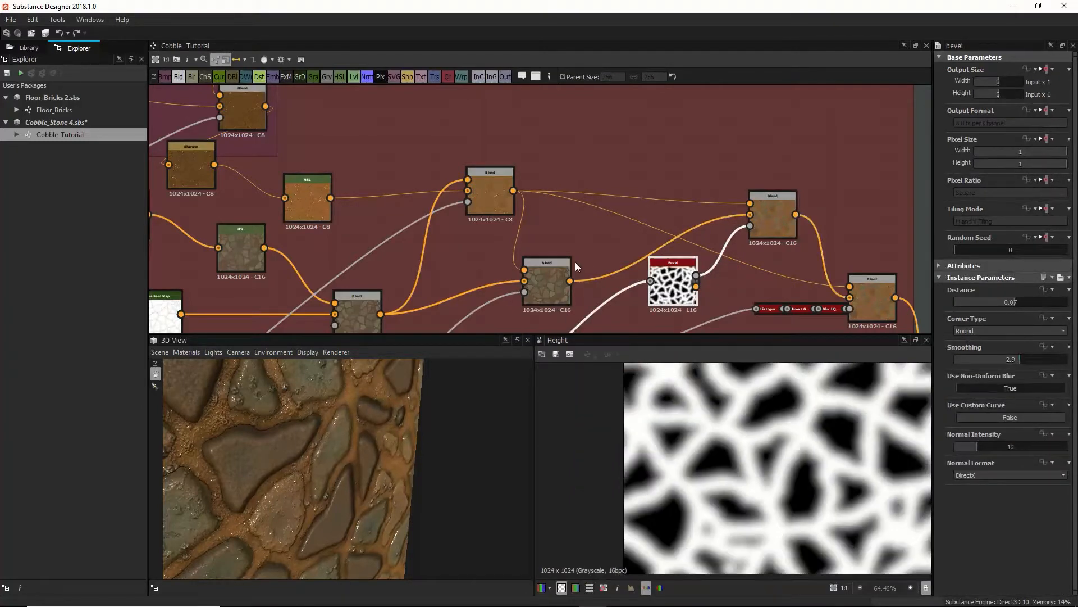
Trace the Bevel mask's input back to its source node in Final Blends
scroll(581, 271, down, 3)
middle_drag(600, 288, 636, 180)
middle_drag(541, 329, 653, 122)
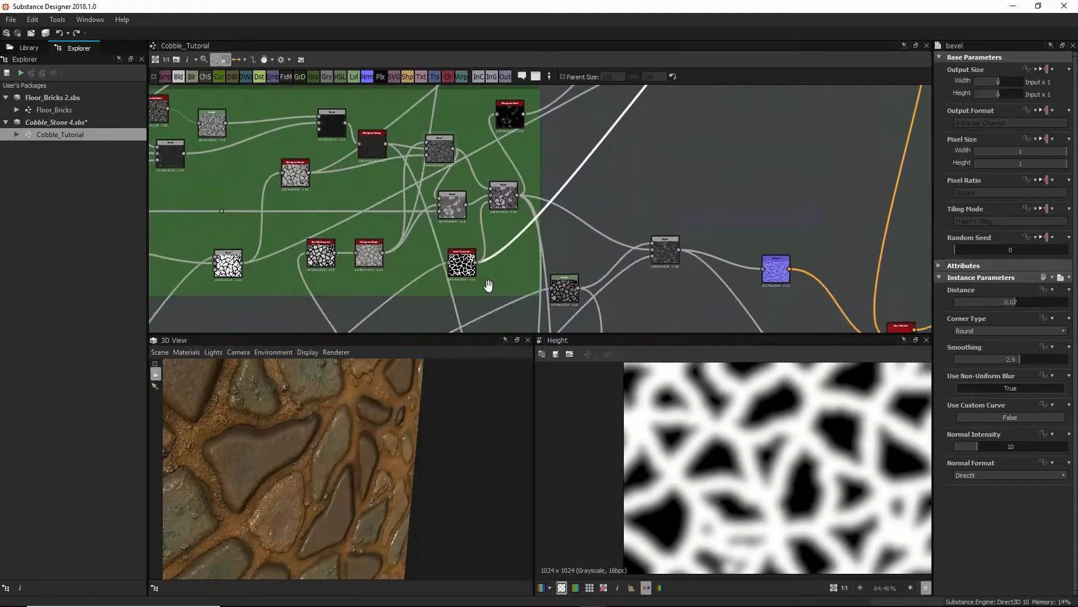
middle_drag(632, 162, 516, 321)
middle_drag(642, 95, 540, 300)
scroll(577, 308, up, 3)
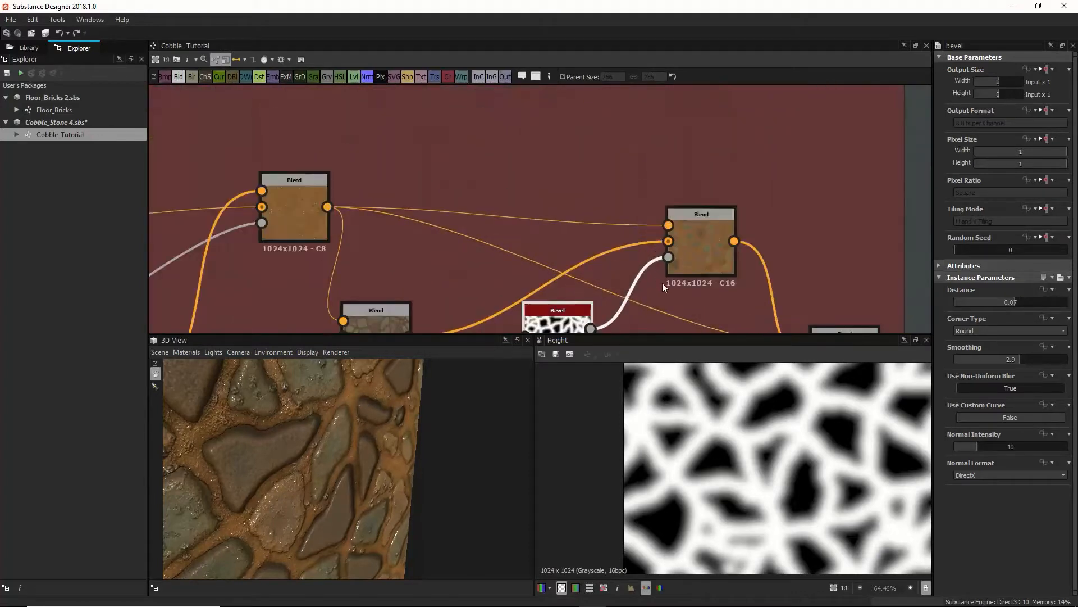
Preview the Bevel-masked Copy Blend again and examine the mud color around the stones in the 3D View
double_click(689, 264)
scroll(725, 315, up, 1)
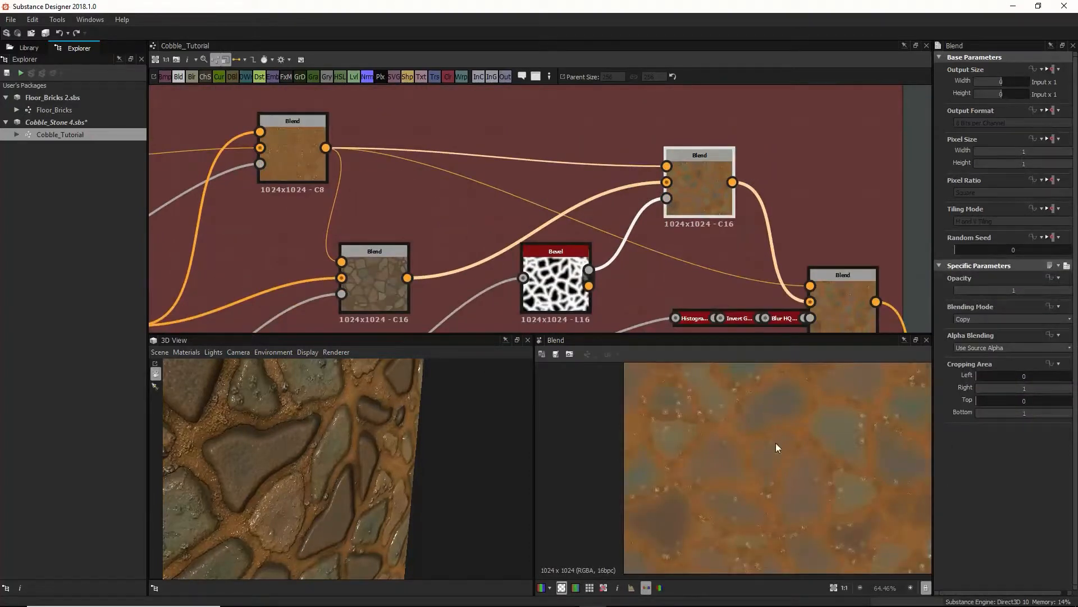
middle_drag(641, 243, 617, 223)
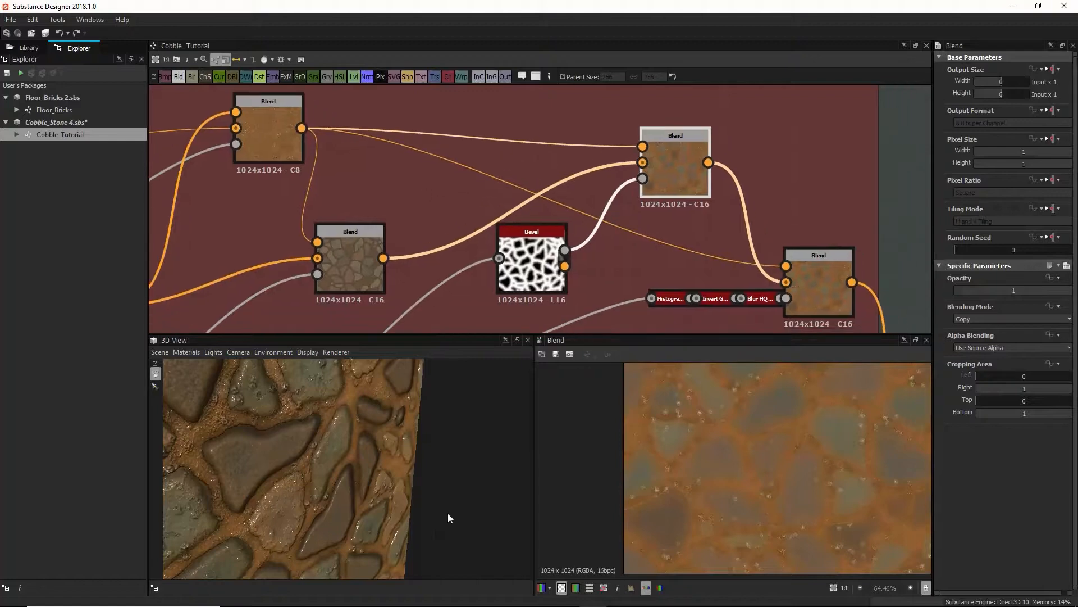
scroll(308, 447, up, 3)
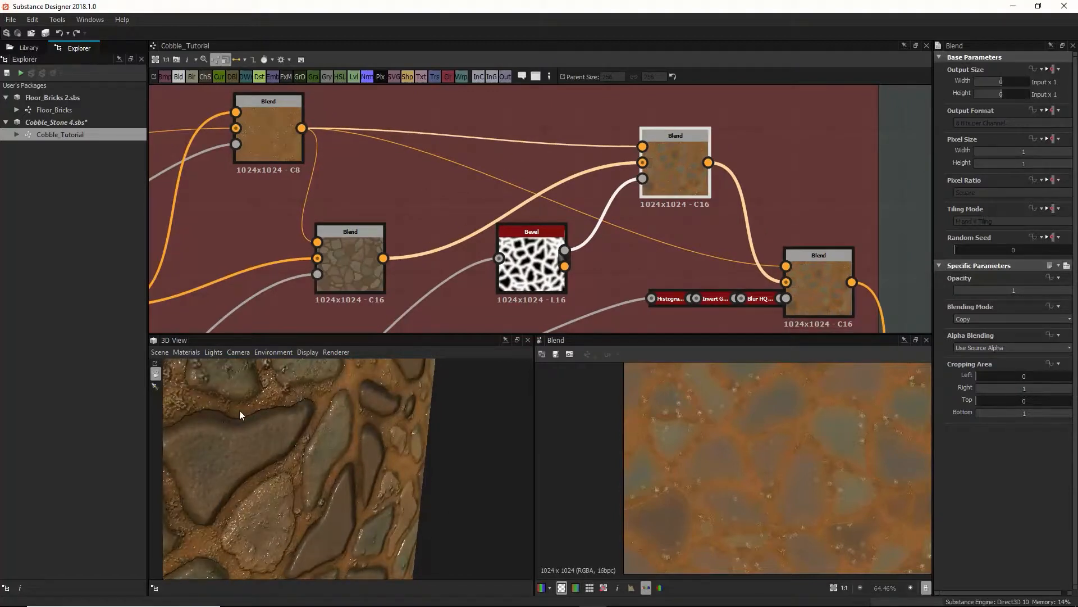
Preview the Histogram Scan that starts the last color Blend's mask chain, and trace its input back to Final Blends
middle_drag(692, 310, 614, 238)
click(723, 209)
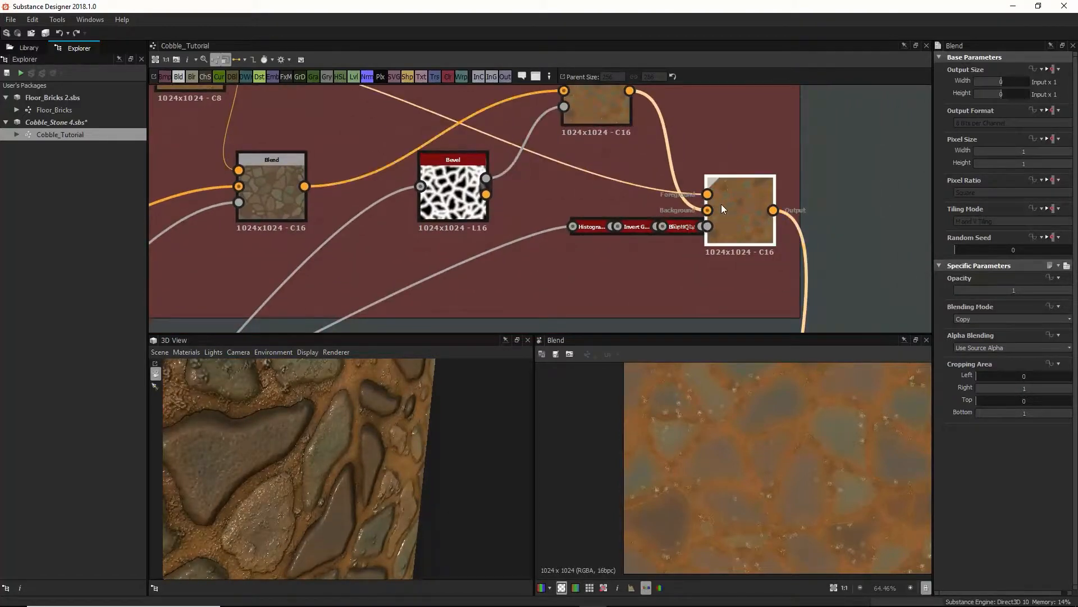
middle_drag(720, 207, 713, 139)
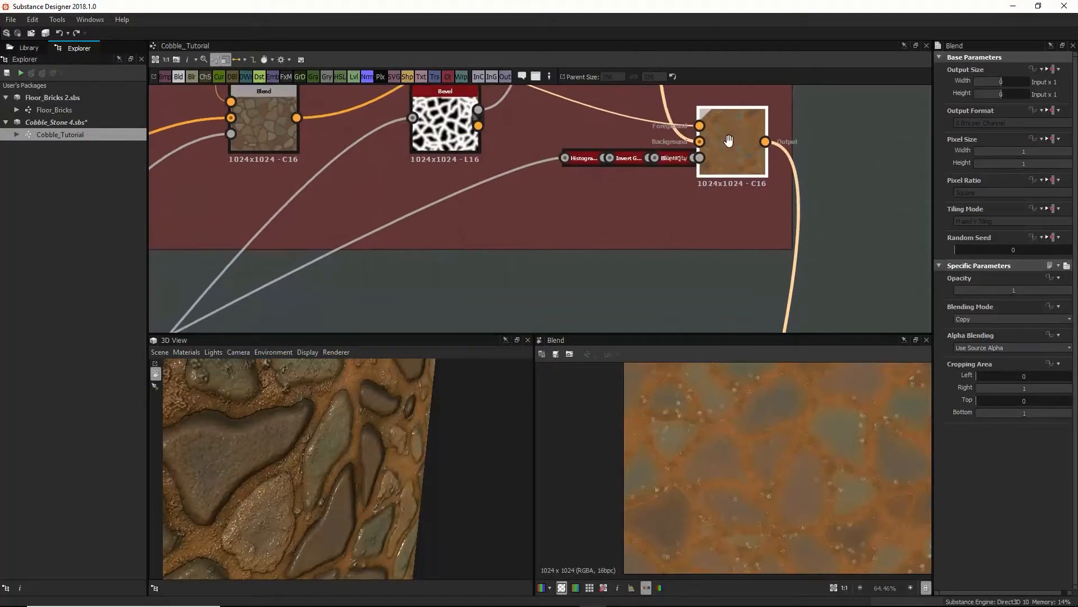
double_click(584, 158)
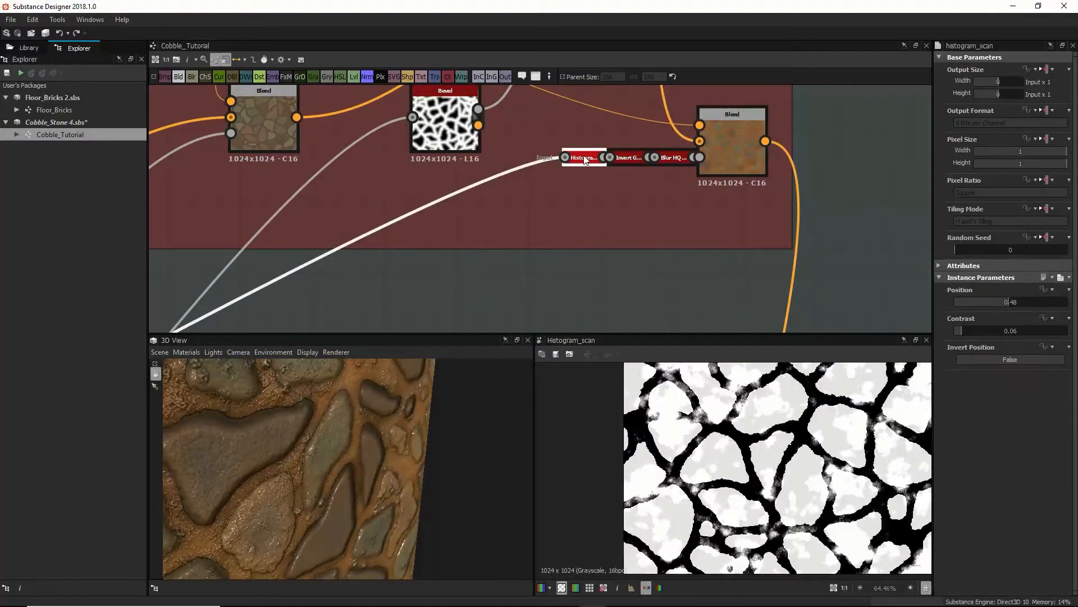
scroll(563, 191, down, 5)
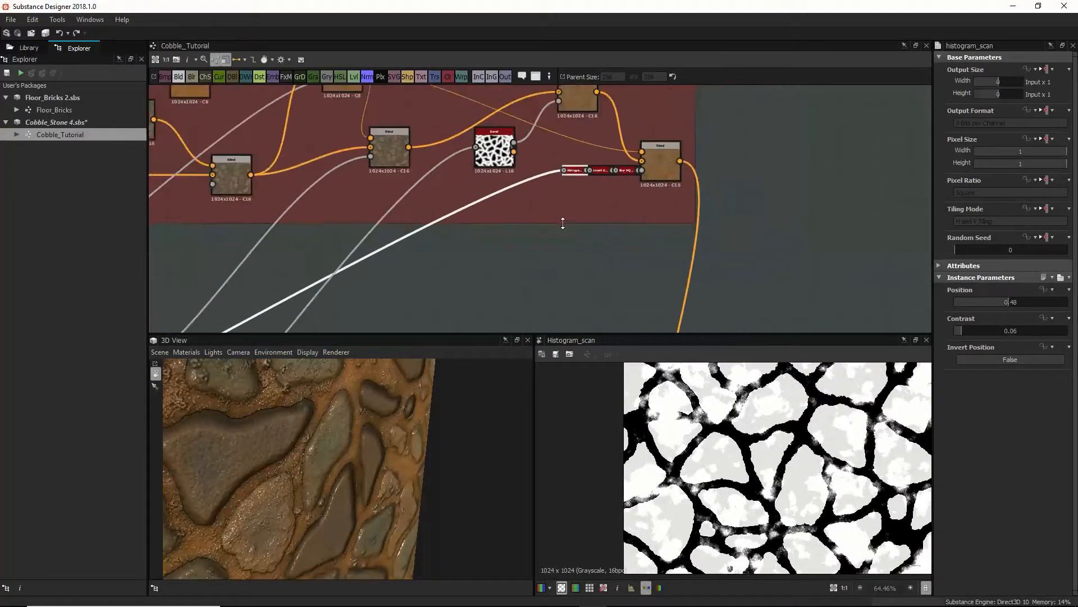
middle_drag(531, 244, 736, 153)
middle_drag(454, 292, 635, 160)
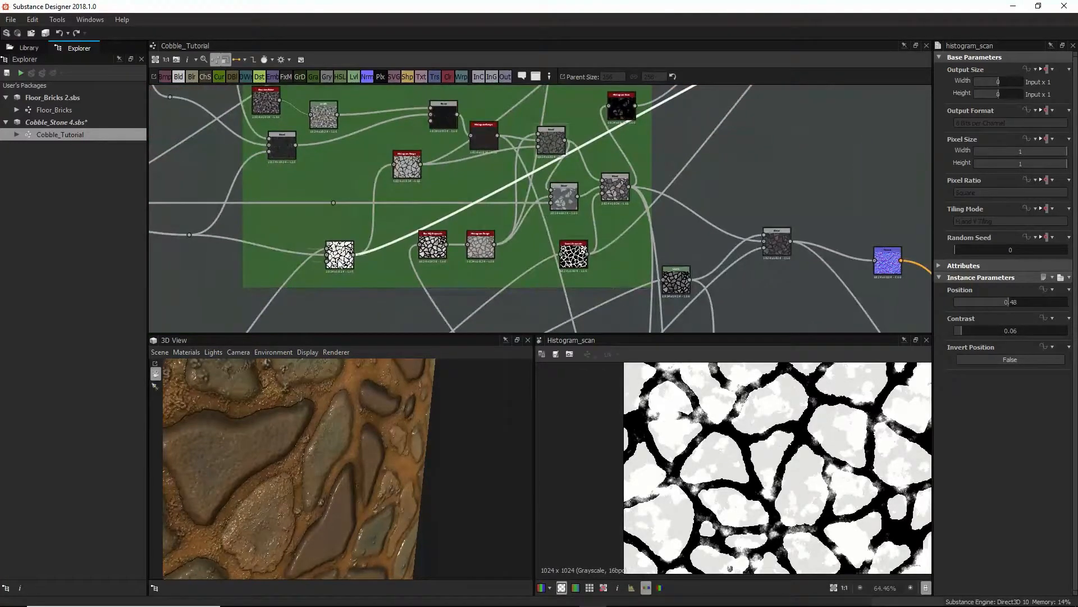
middle_drag(574, 207, 371, 414)
middle_drag(733, 155, 681, 211)
scroll(691, 209, up, 4)
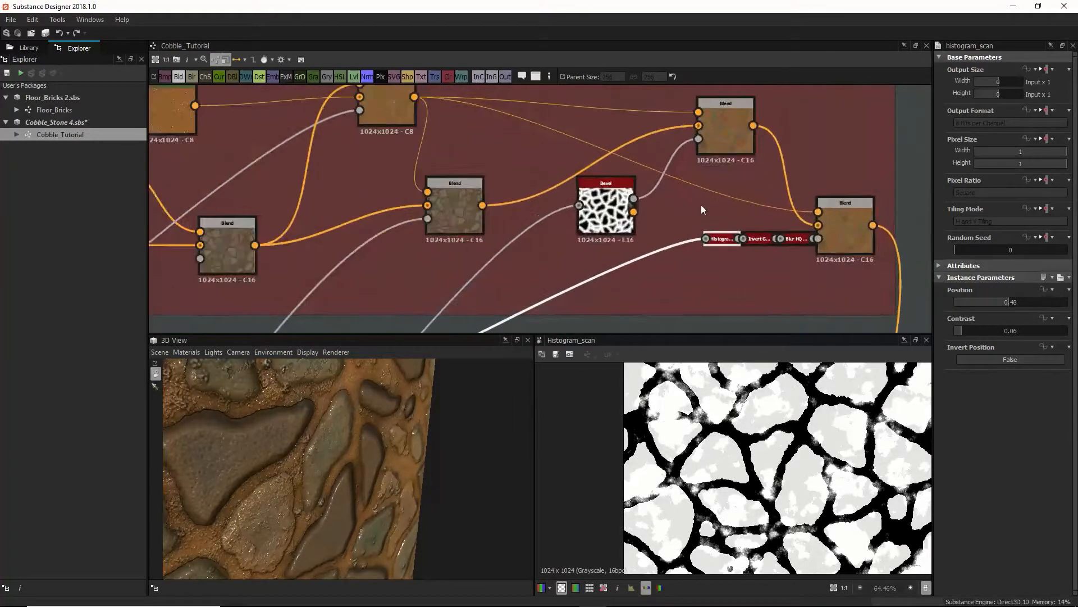
Preview the Invert Grayscale and Blur HQ Grayscale nodes in the mask chain, and the final color Blend they feed
scroll(730, 224, up, 3)
click(769, 265)
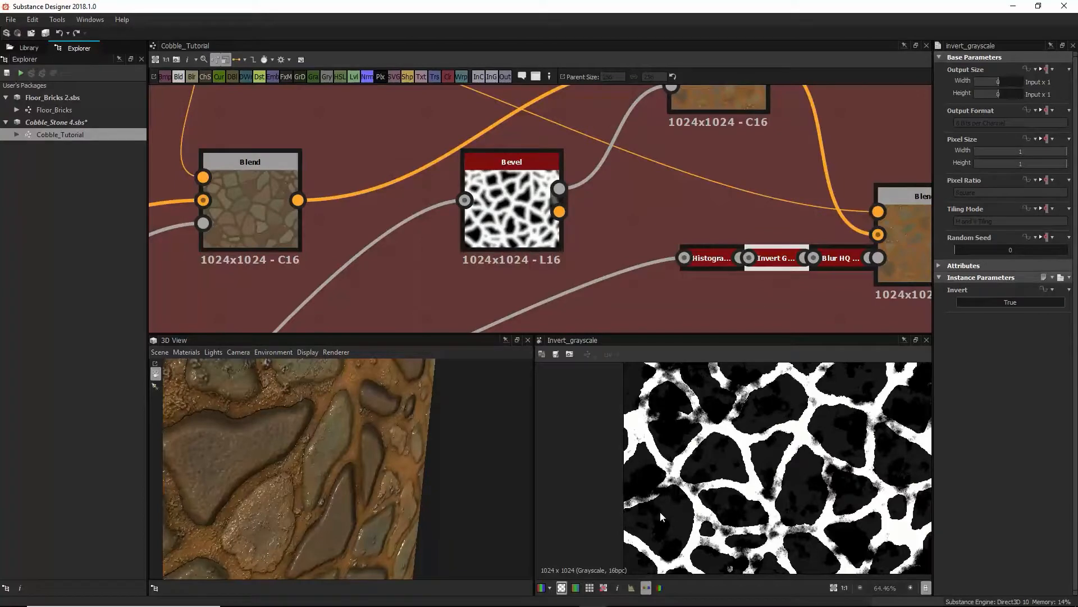
click(838, 261)
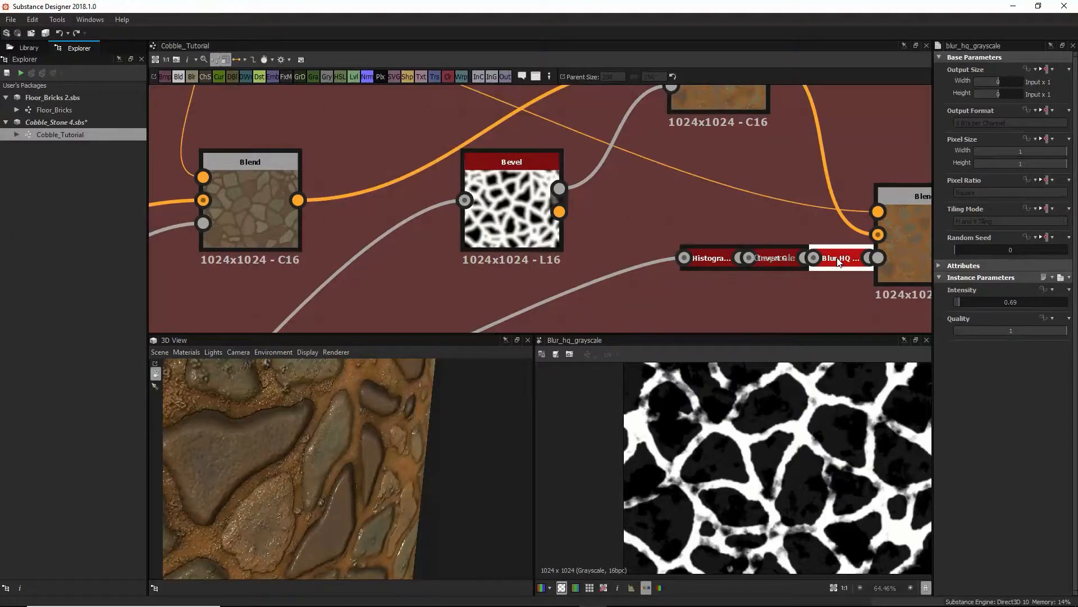
middle_drag(874, 271, 736, 294)
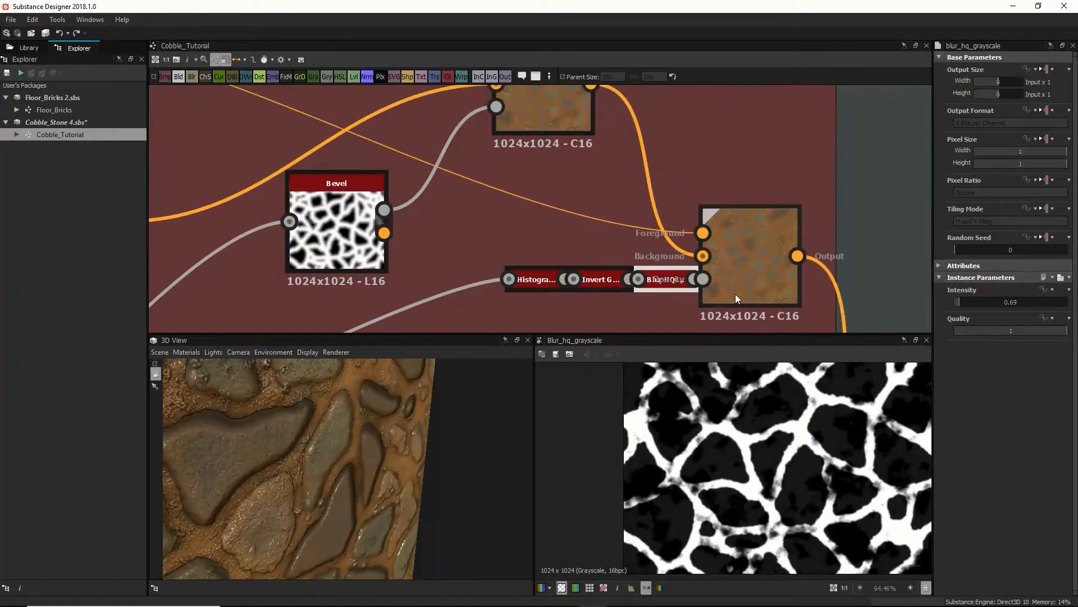
click(737, 281)
click(534, 286)
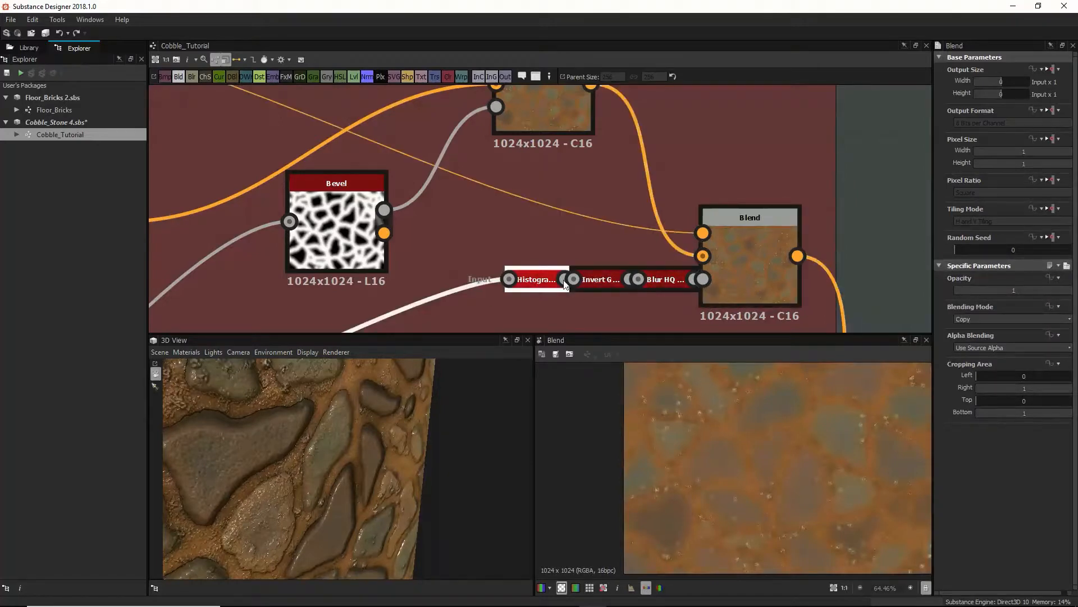
Undock the Histogram Scan, Invert Grayscale and Blur HQ Grayscale nodes from the mask input of the final color Blend
key(d)
click(595, 279)
key(d)
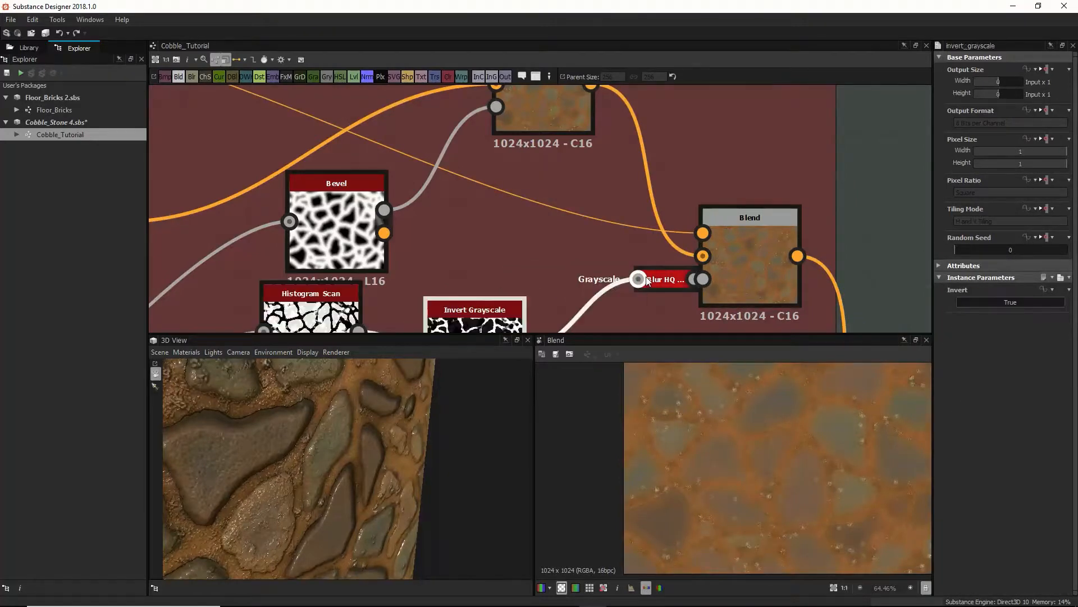
key(d)
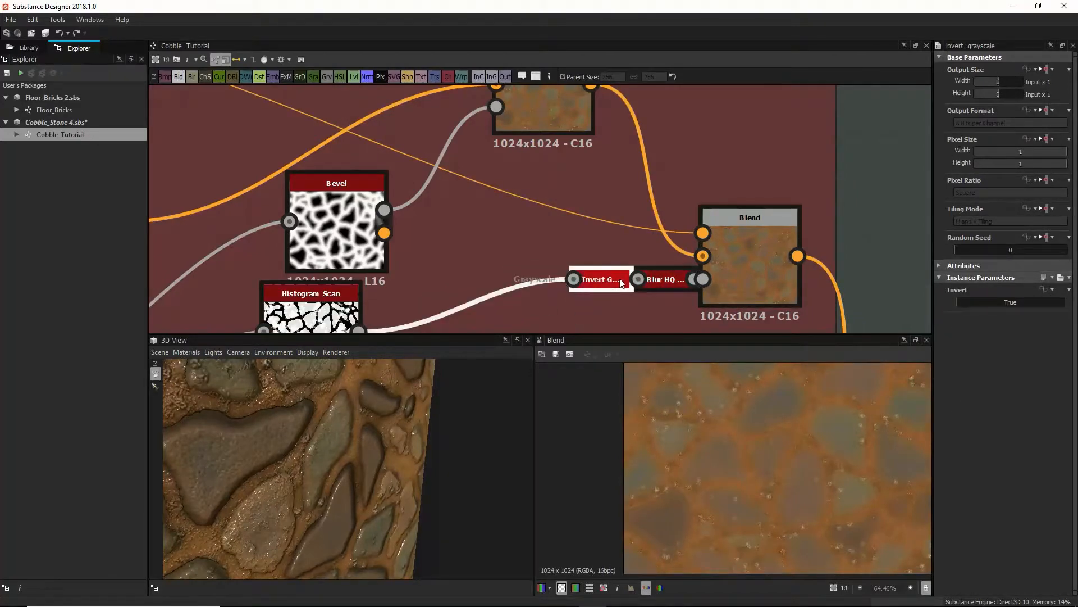
key(d)
click(672, 279)
key(d)
scroll(628, 279, down, 5)
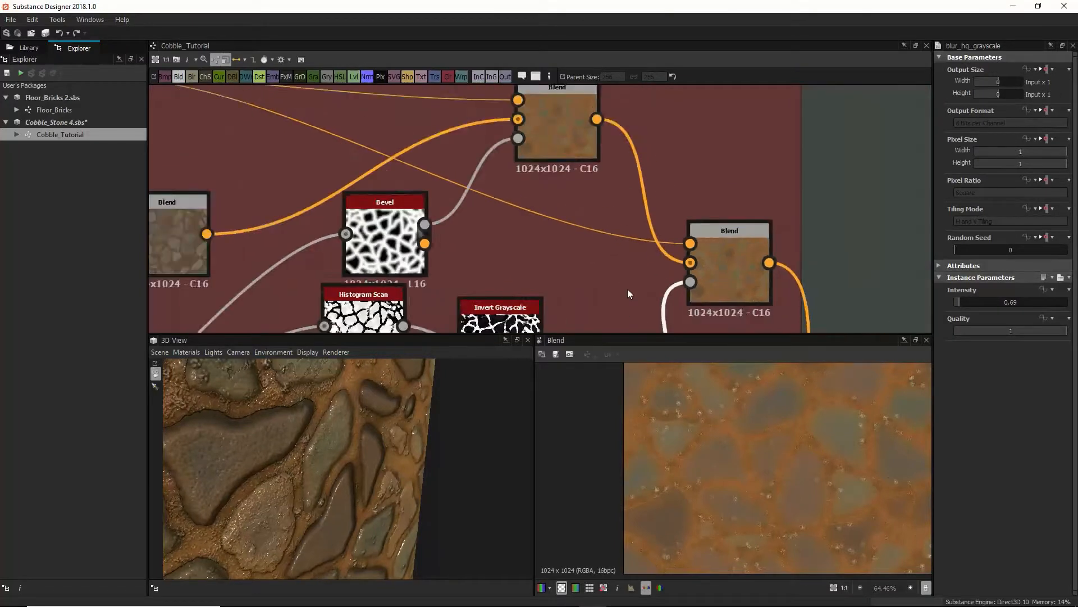
middle_drag(624, 322, 611, 235)
middle_drag(629, 295, 624, 239)
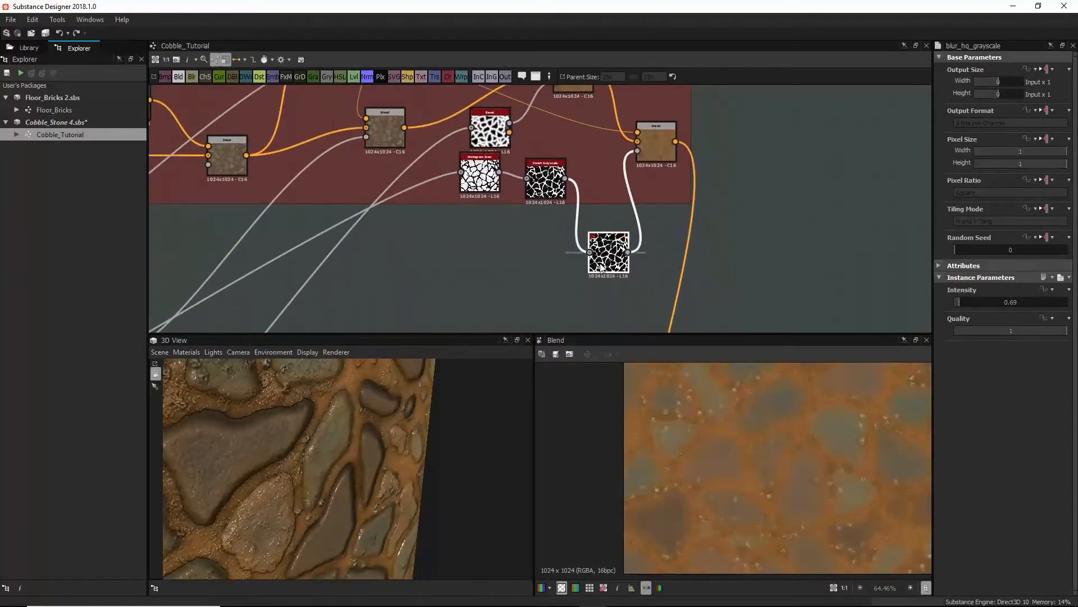
Preview the Base Color output node and examine the whole cobblestone material in the 3D View
scroll(707, 312, down, 4)
mouse_move(707, 311)
middle_down()
mouse_move(728, 165)
mouse_move(740, 237)
middle_up()
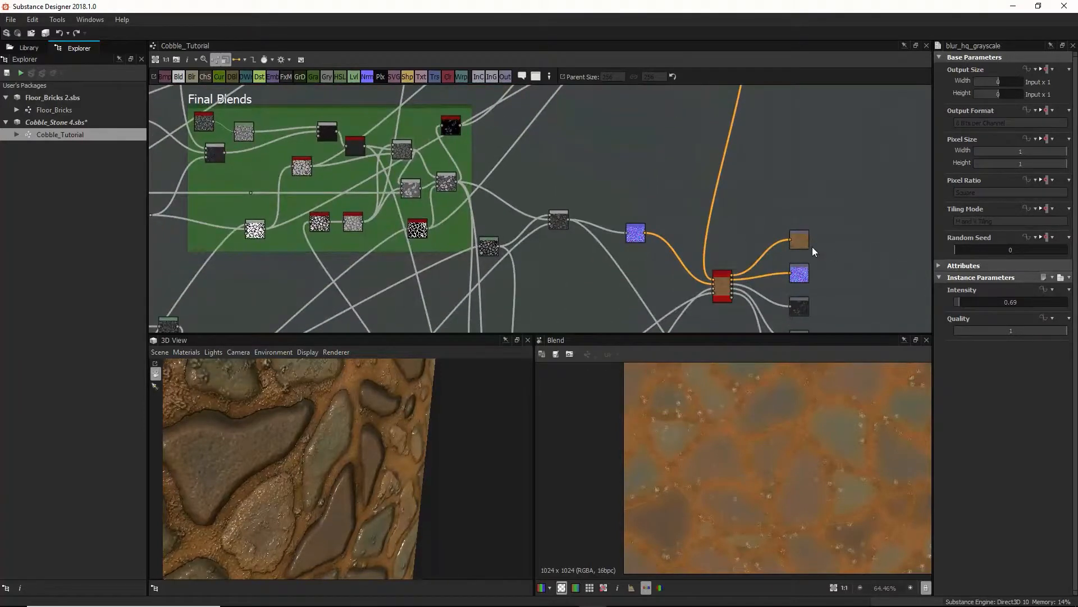
double_click(792, 241)
drag(415, 477, 306, 503)
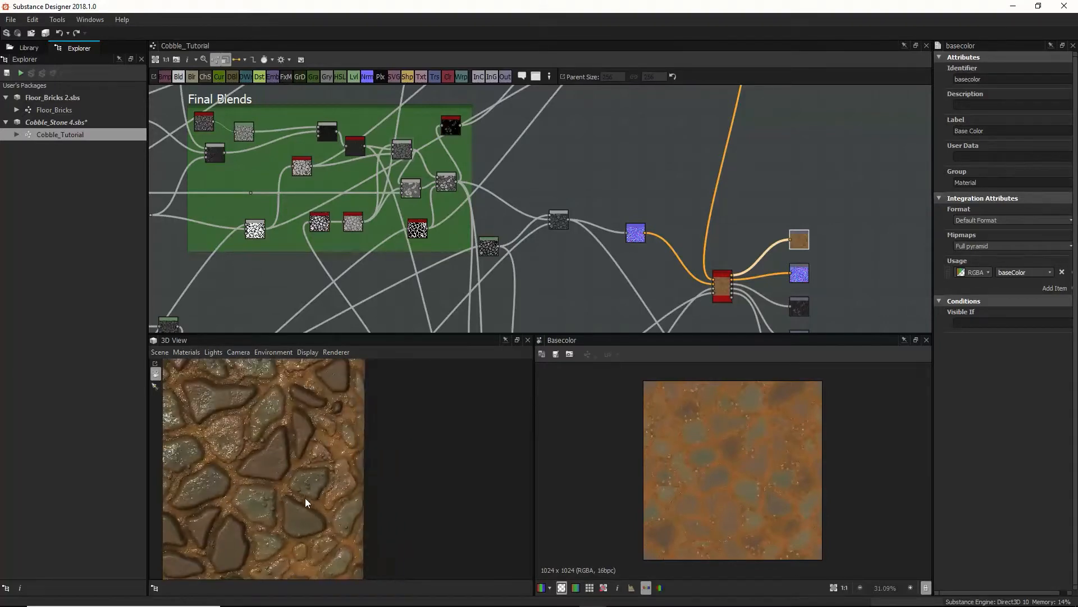
drag(350, 423, 328, 447)
Try an HSL node with Lightness 0.47 on the final color Blend's output link, undo the change and delete the node
middle_drag(723, 259, 751, 360)
middle_drag(743, 186, 782, 199)
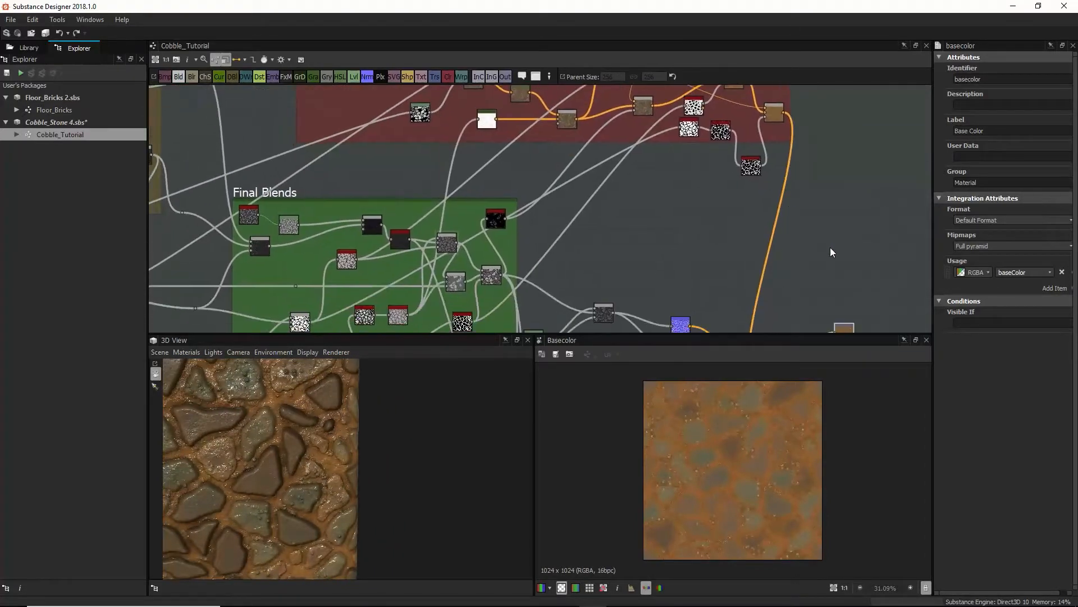
drag(830, 248, 724, 228)
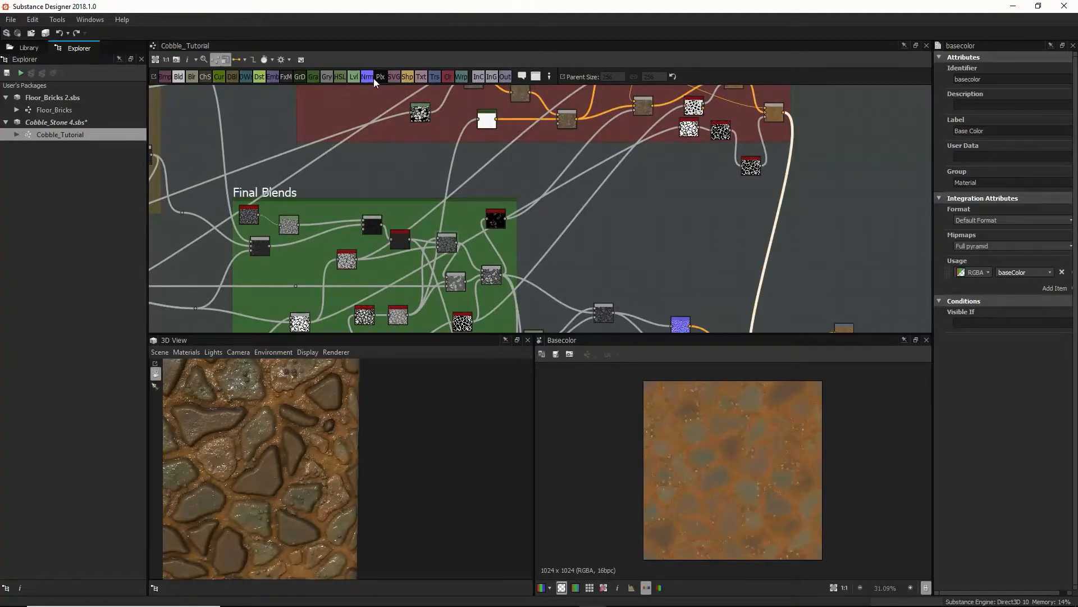
click(342, 76)
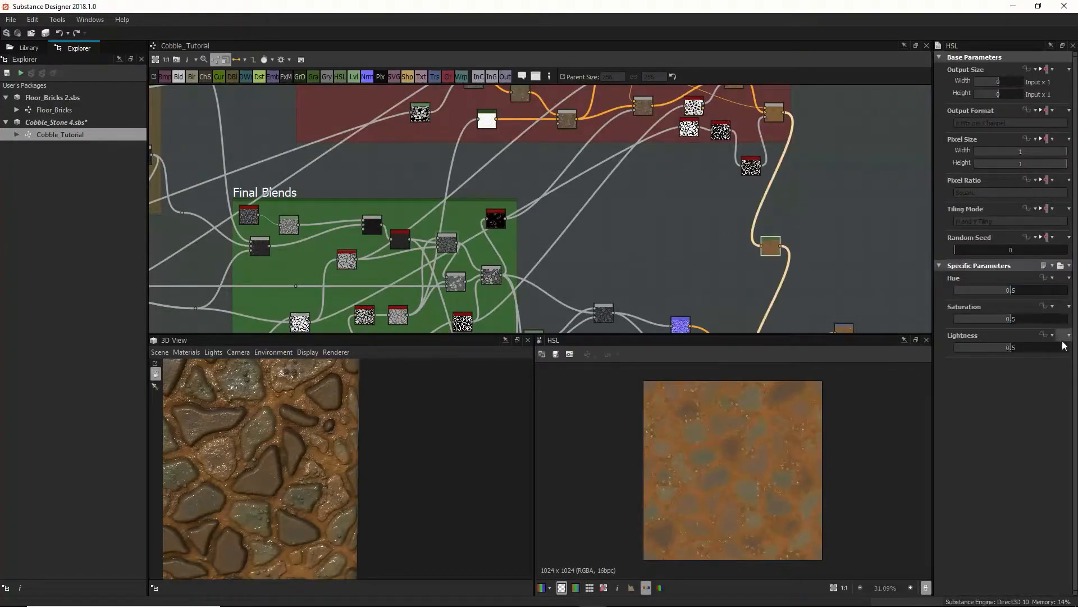
mouse_move(1009, 350)
mouse_down()
mouse_move(1023, 350)
mouse_move(1004, 359)
mouse_up()
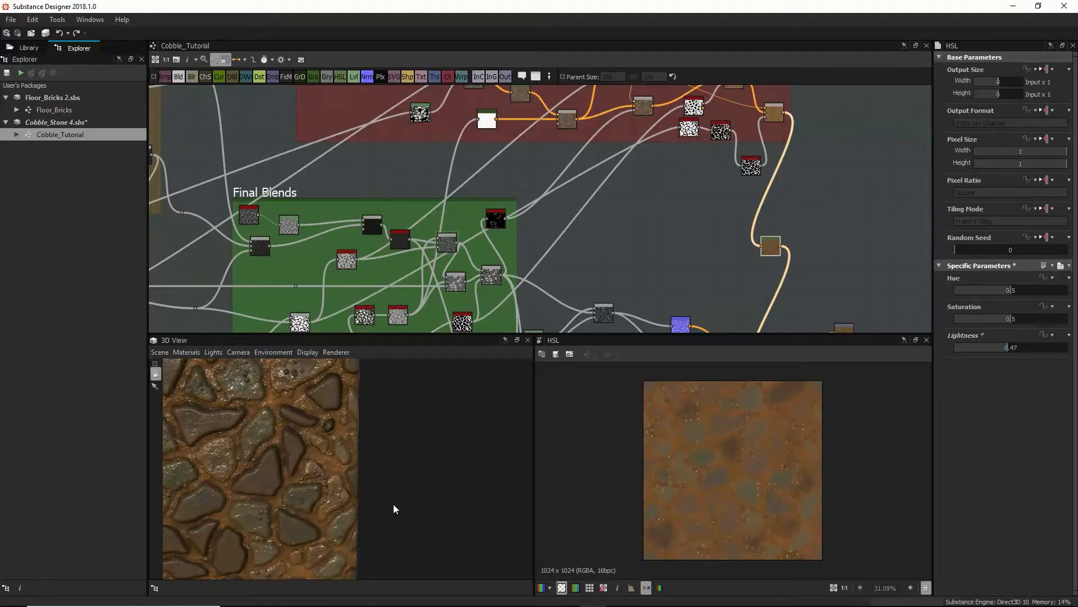
key(ctrl+z)
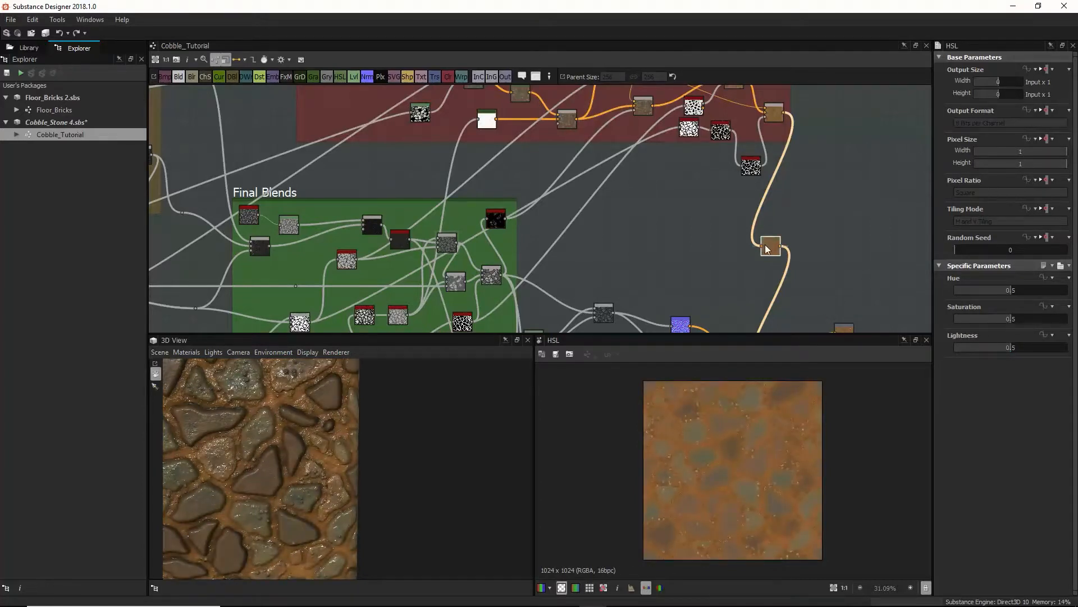
key(BackSpace)
Try Lightness 0.36 on the existing mud HSL node in the Color frame, and undo it
middle_drag(809, 162, 804, 322)
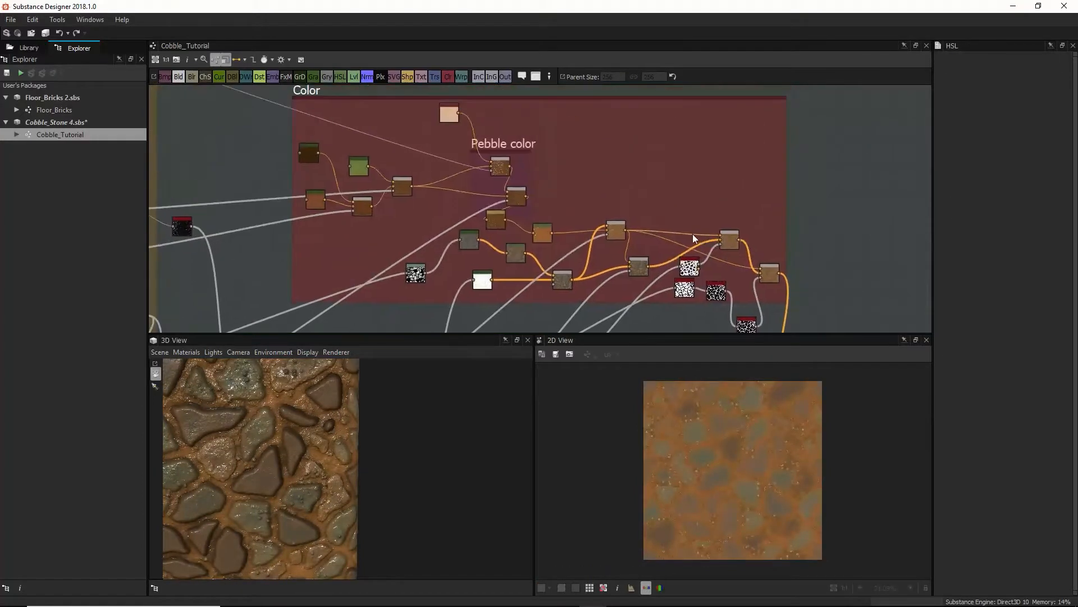
double_click(542, 233)
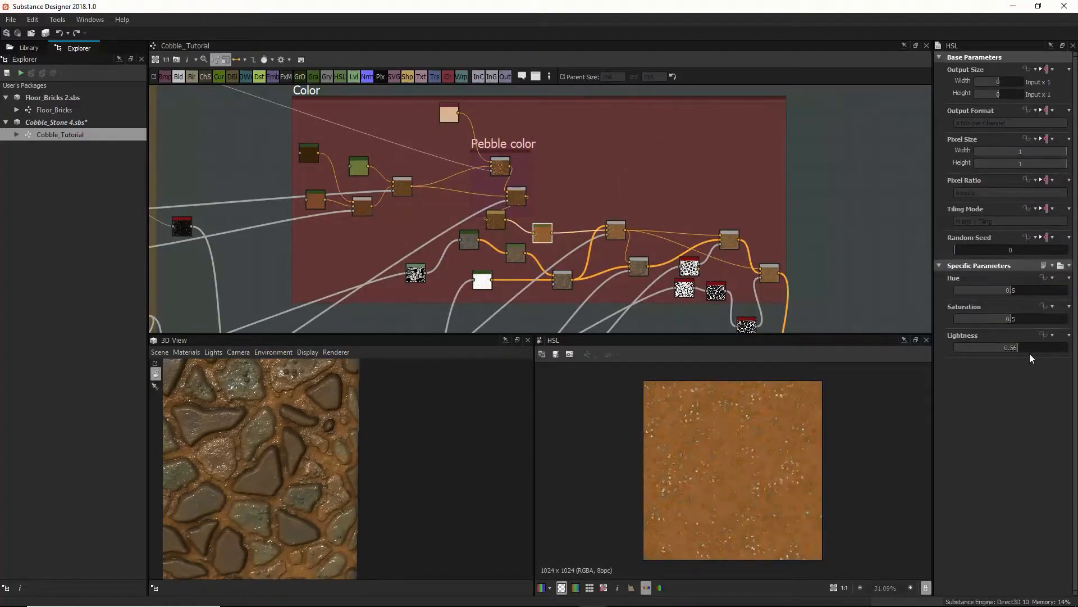
drag(1019, 350, 995, 349)
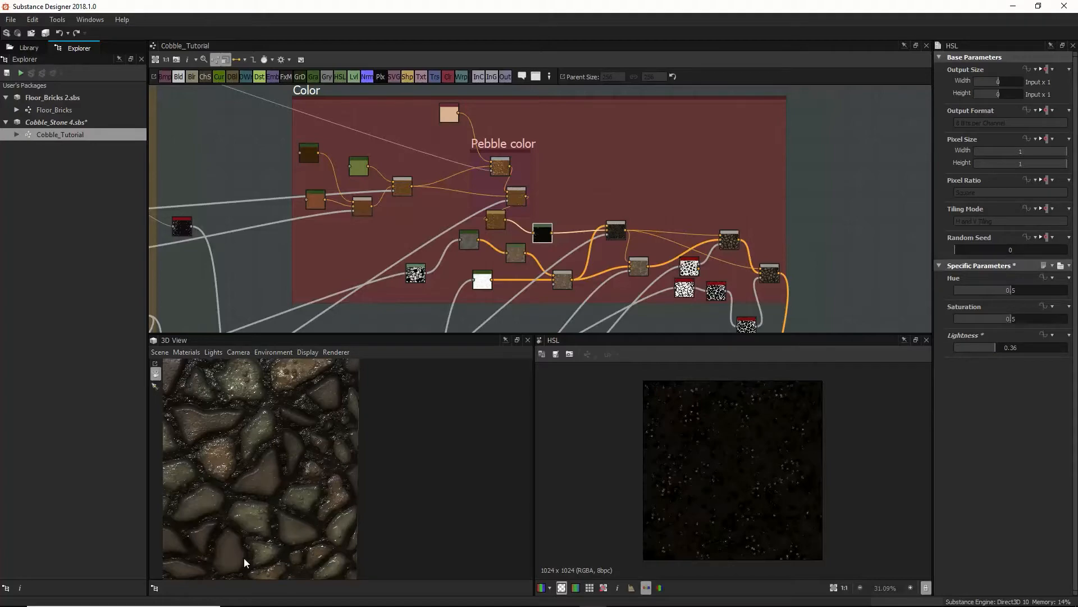
key(ctrl+z)
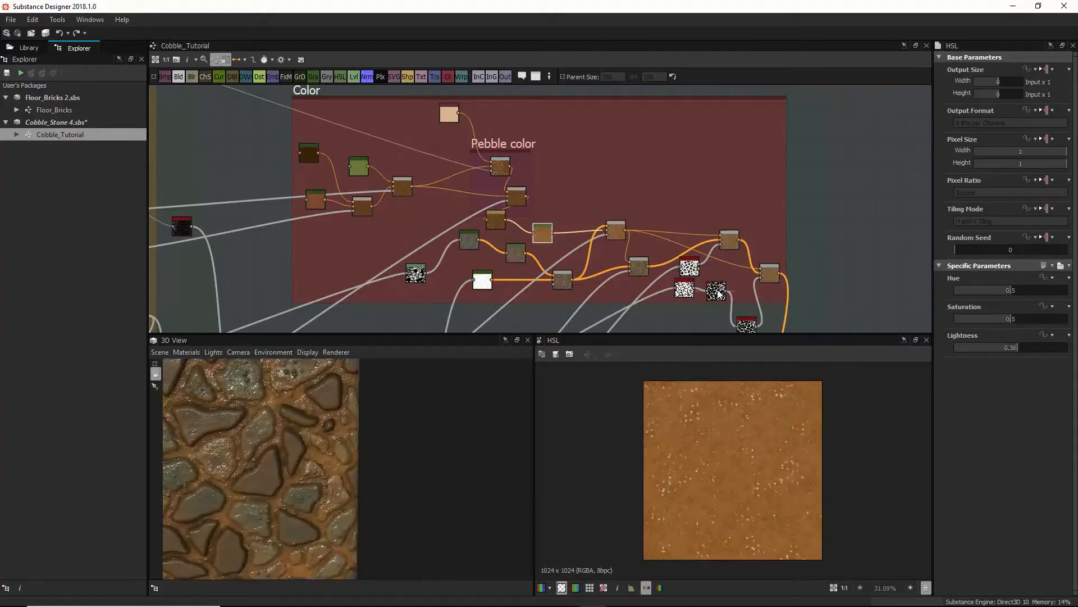
Follow the material output connections back to the AO/Roughness frame and preview its starting Multiply Blend and the HBAO feeding Levels
middle_drag(716, 318, 737, 77)
mouse_move(755, 194)
middle_down()
mouse_move(753, 183)
mouse_move(679, 215)
middle_up()
middle_drag(681, 260, 707, 95)
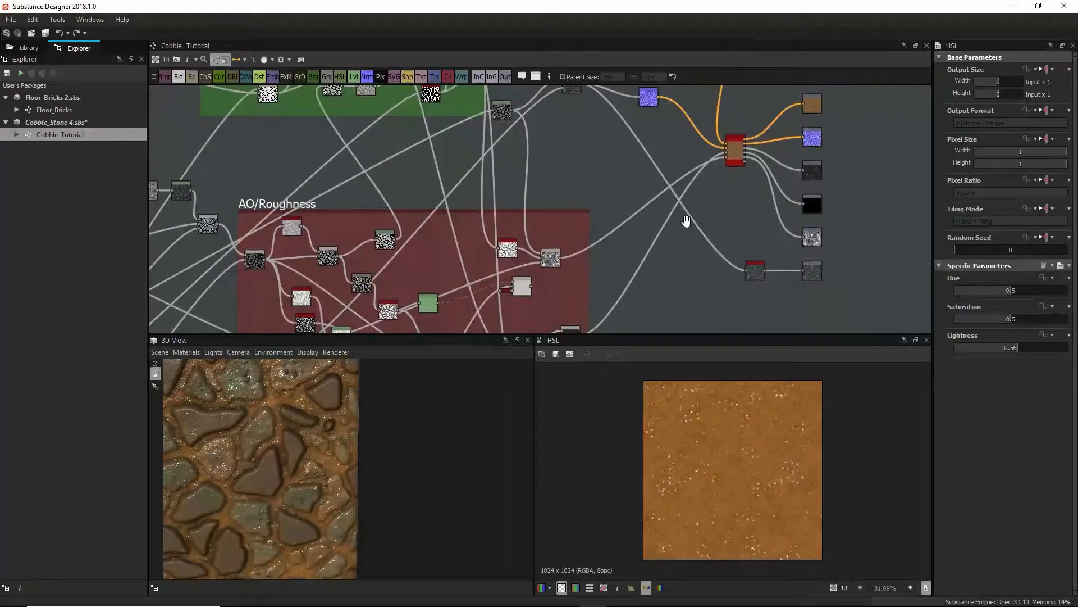
middle_drag(686, 221, 733, 194)
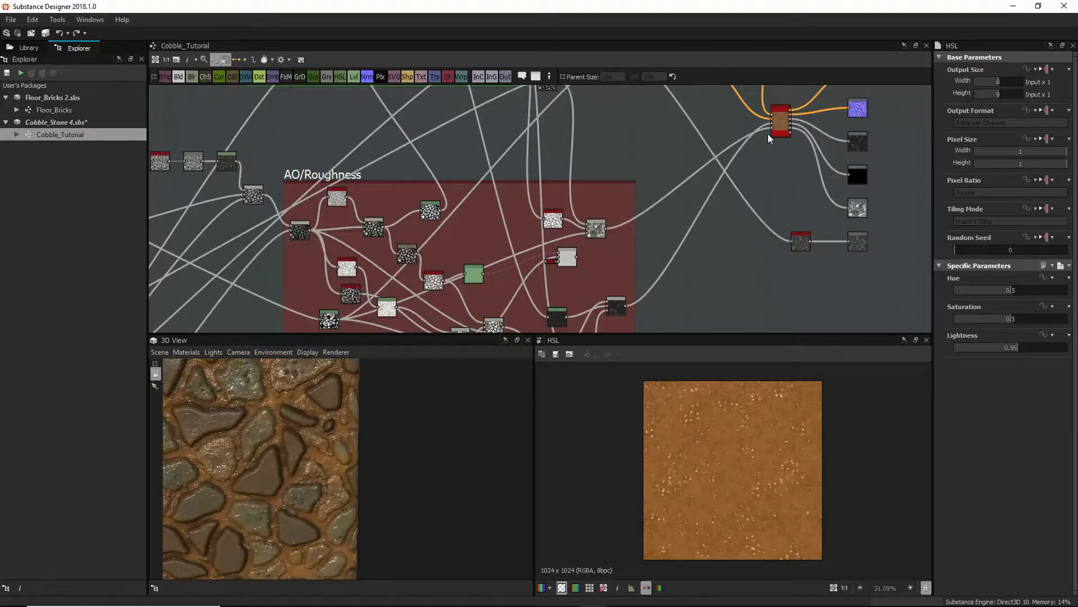
middle_drag(697, 221, 832, 165)
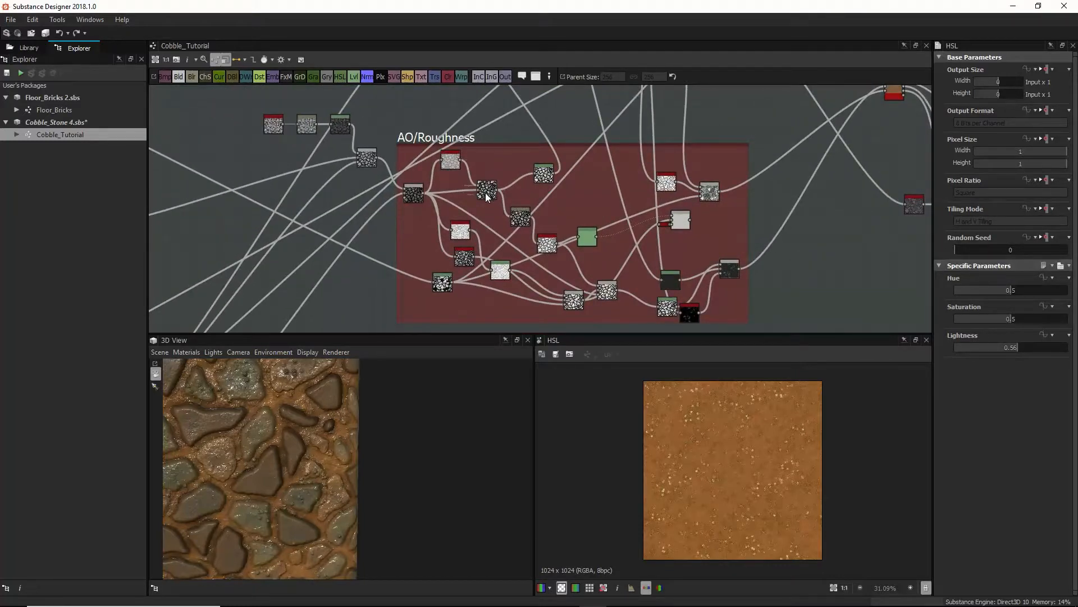
click(415, 193)
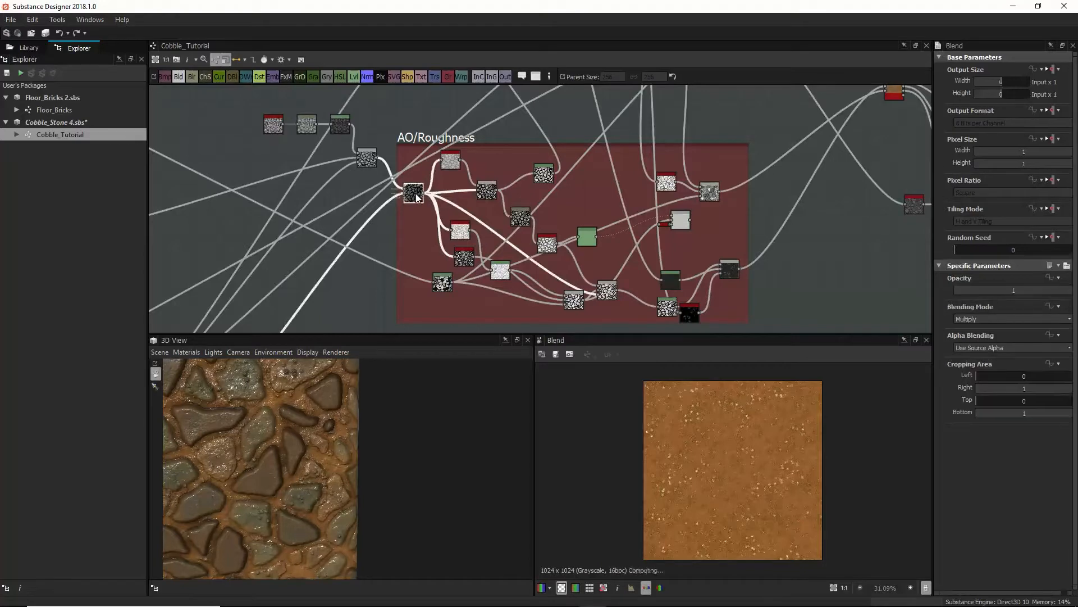
click(458, 231)
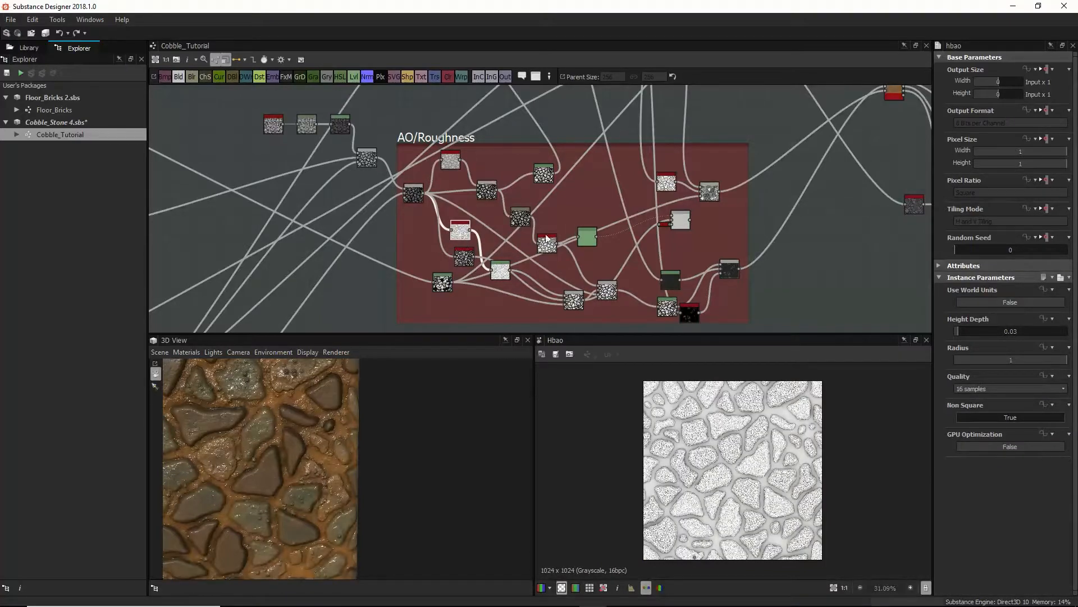
Preview the darker HBAO node in AO/Roughness and move the Levels node slightly up beside it
scroll(463, 241, down, 3)
scroll(464, 240, up, 4)
double_click(471, 262)
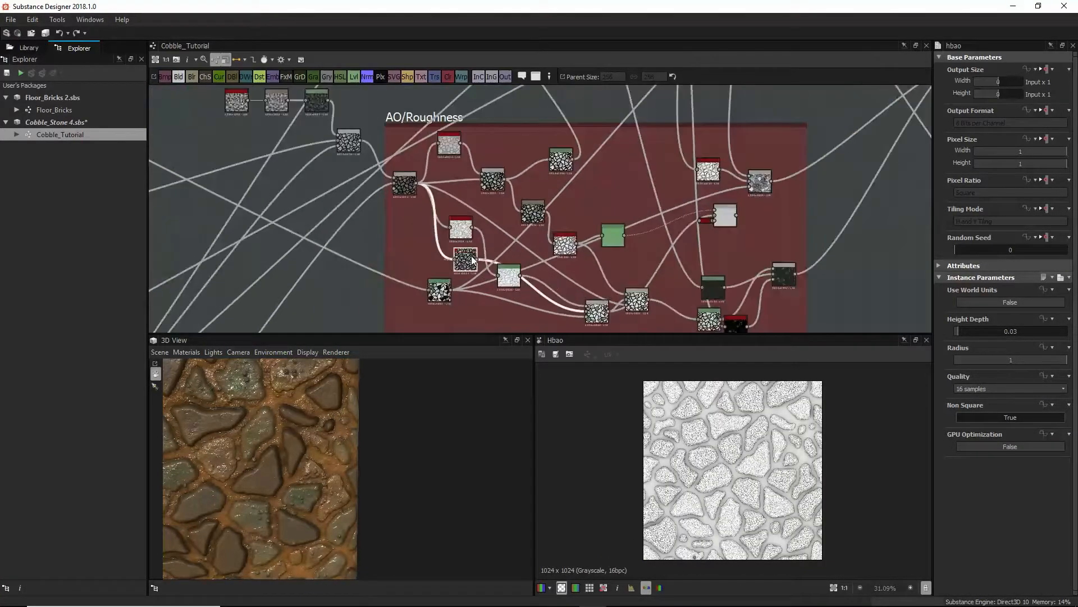
drag(472, 262, 524, 258)
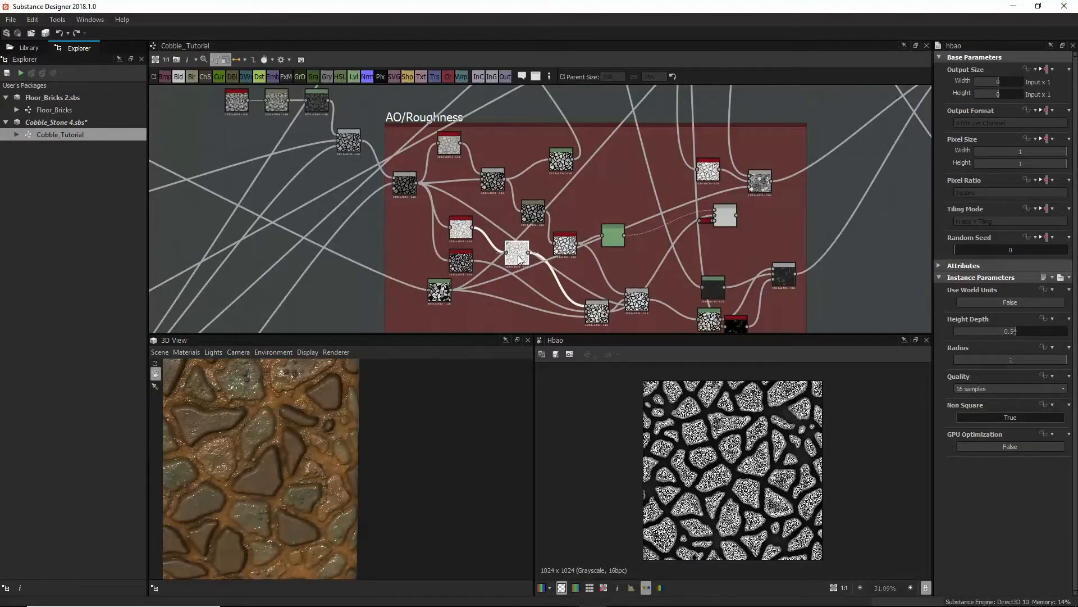
middle_drag(473, 262, 469, 239)
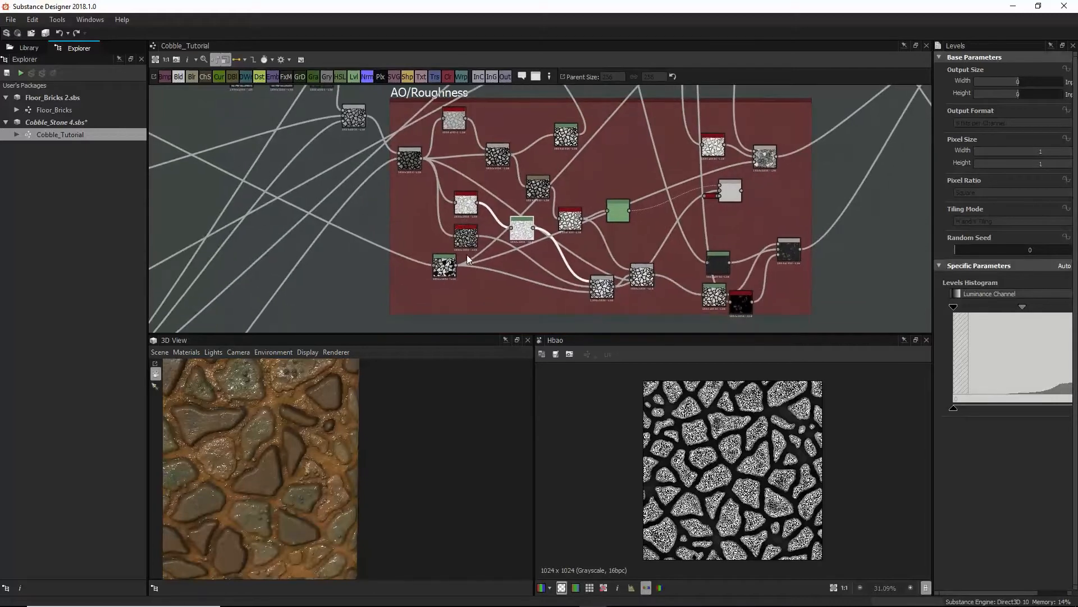
scroll(467, 262, down, 2)
scroll(465, 267, up, 2)
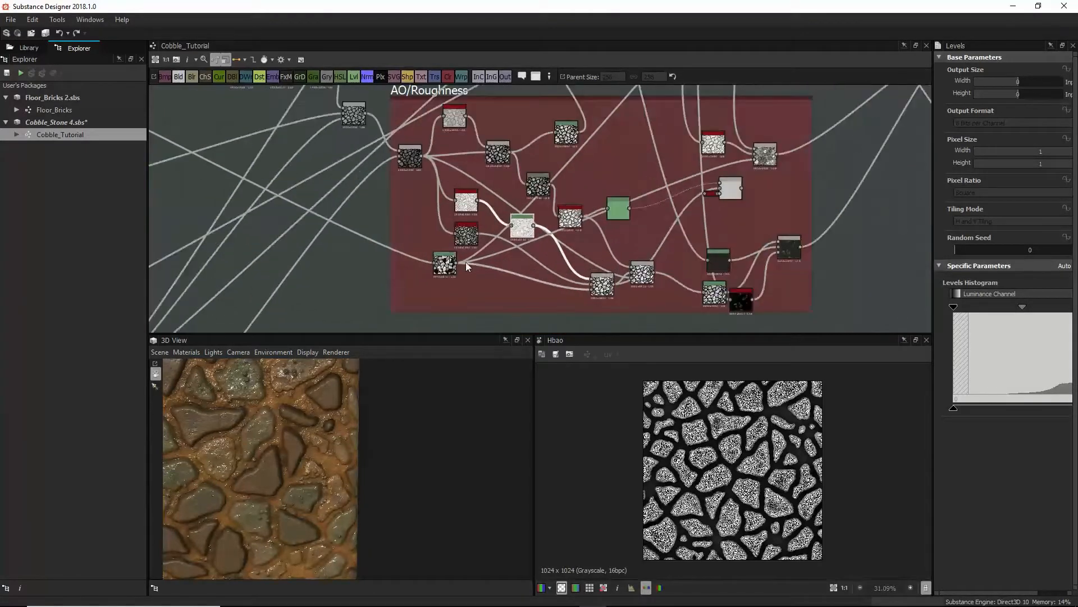
Preview the lighter HBAO node, its Levels node and the Copy Blend they feed
double_click(471, 208)
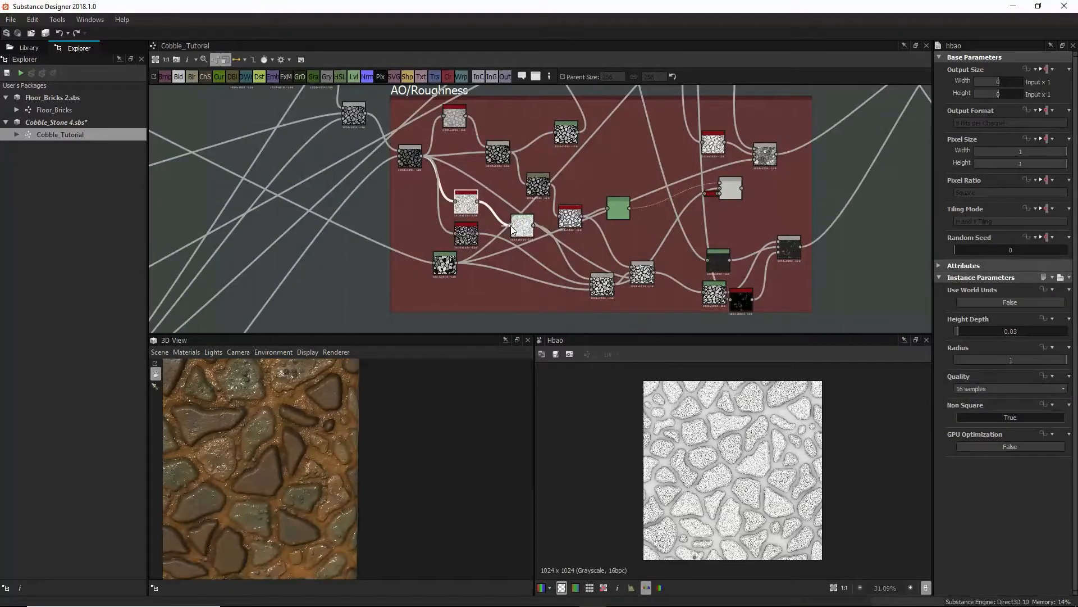
double_click(519, 226)
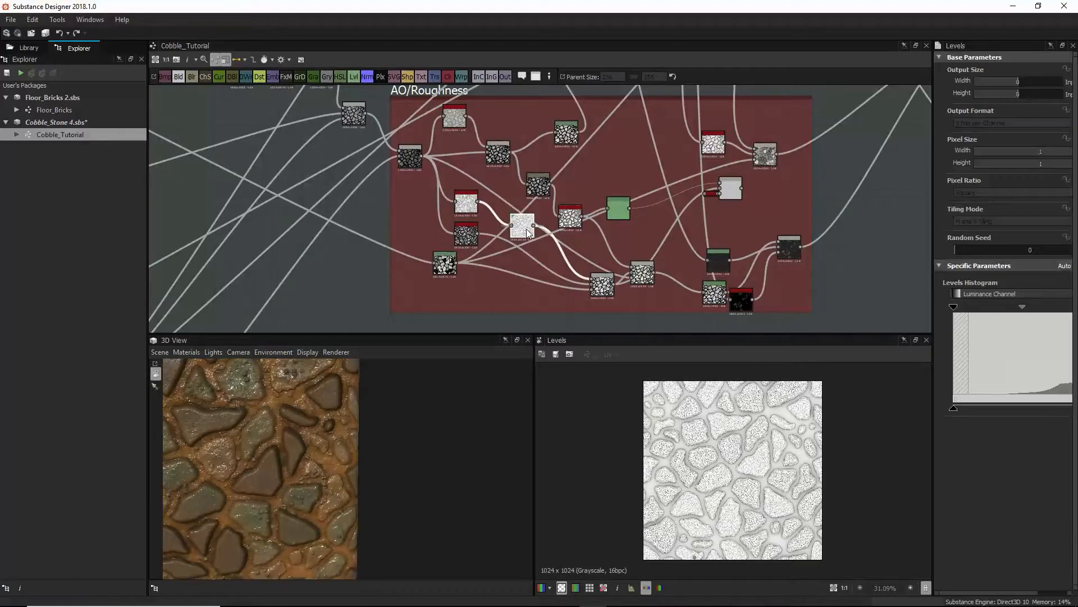
double_click(606, 288)
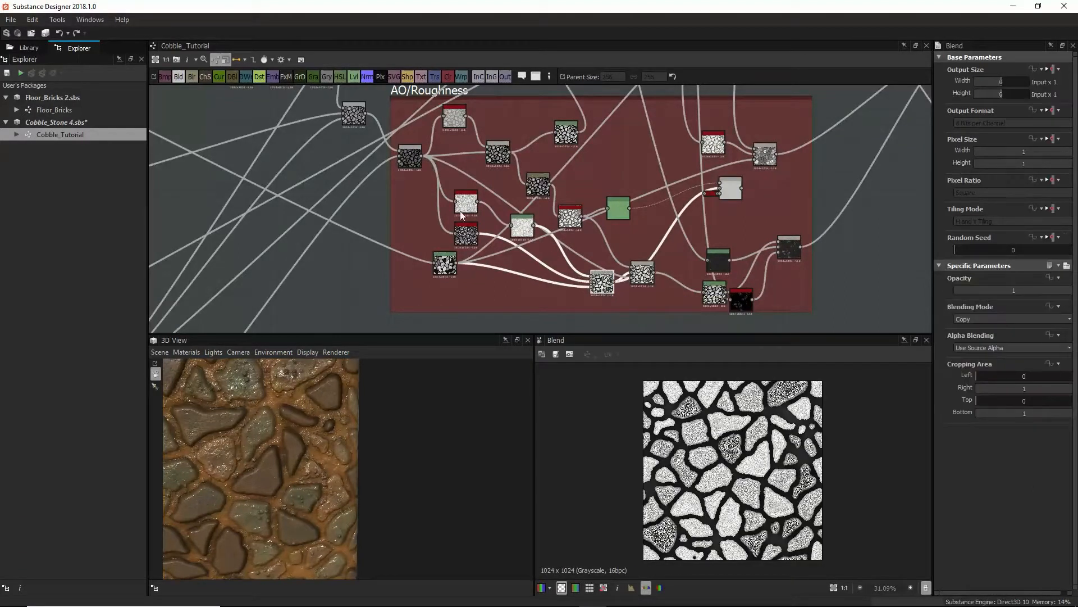
Compare the darker HBAO and the Levels result, each against the Copy Blend that mixes them
click(469, 236)
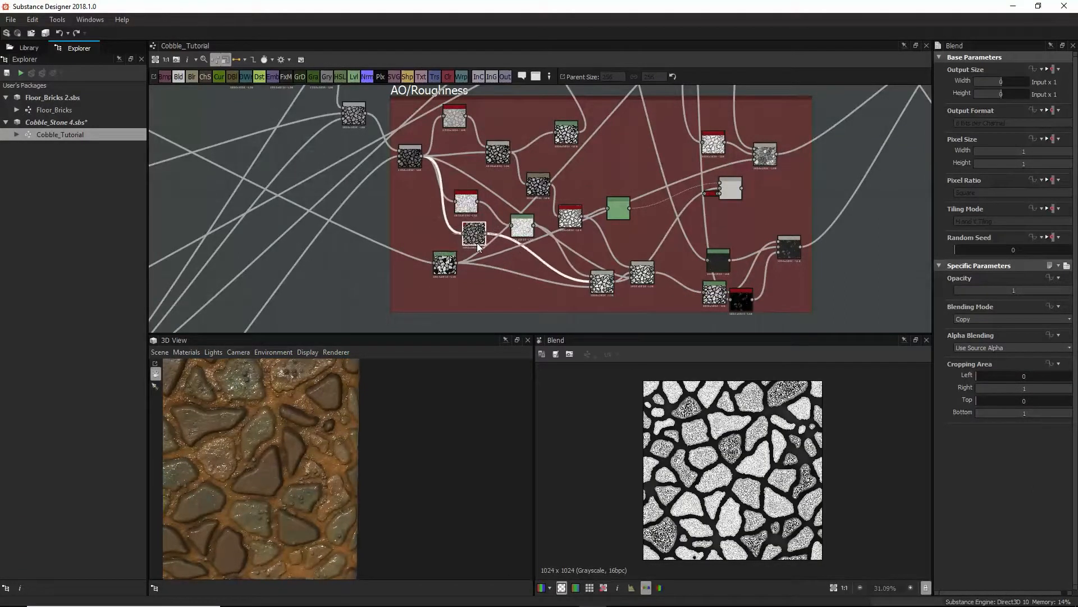
double_click(475, 234)
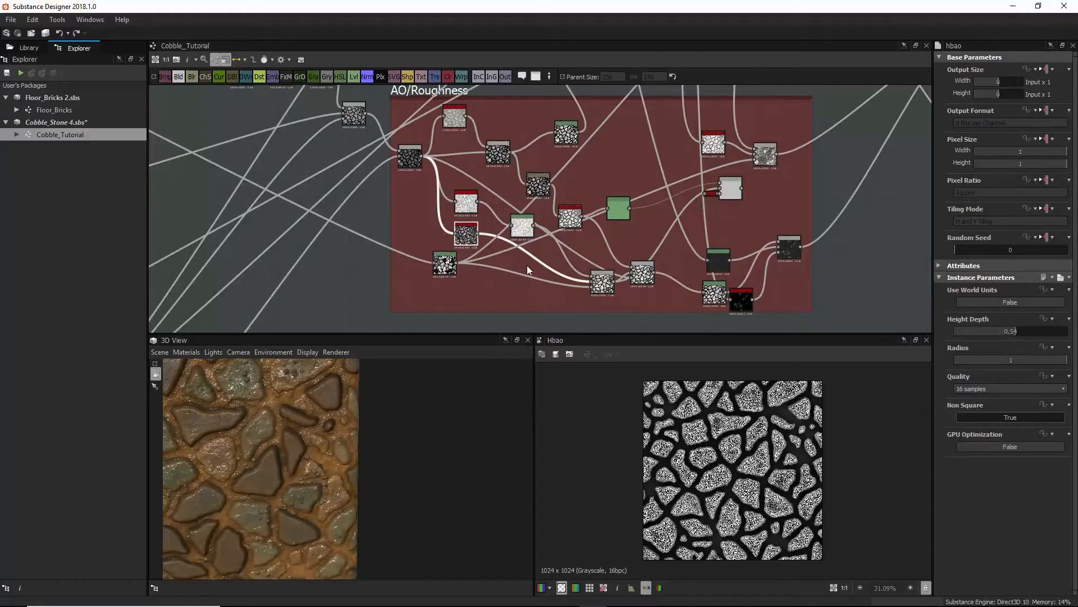
double_click(599, 282)
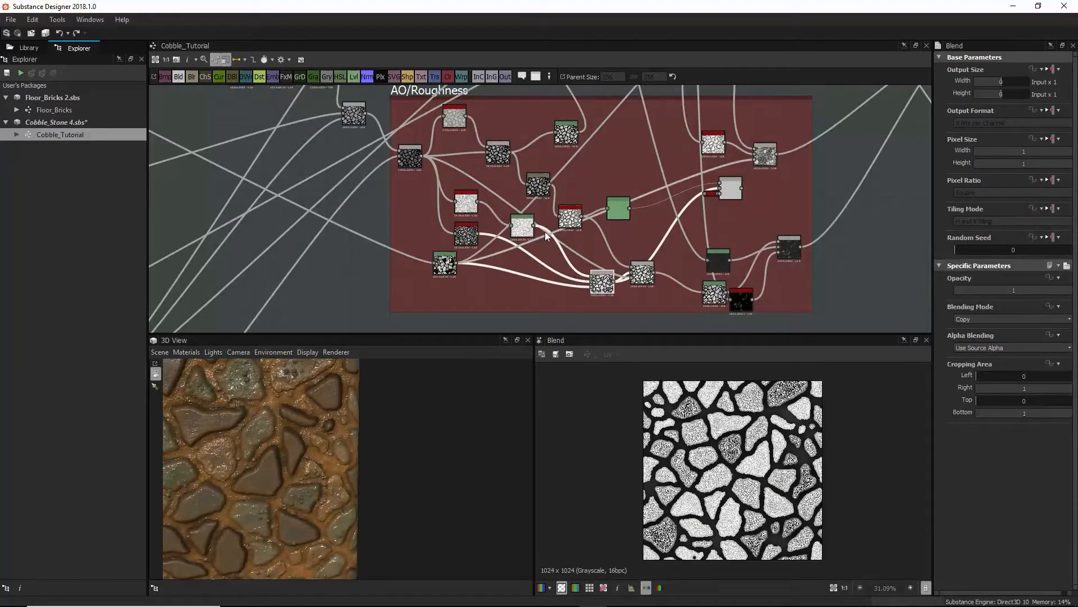
double_click(517, 217)
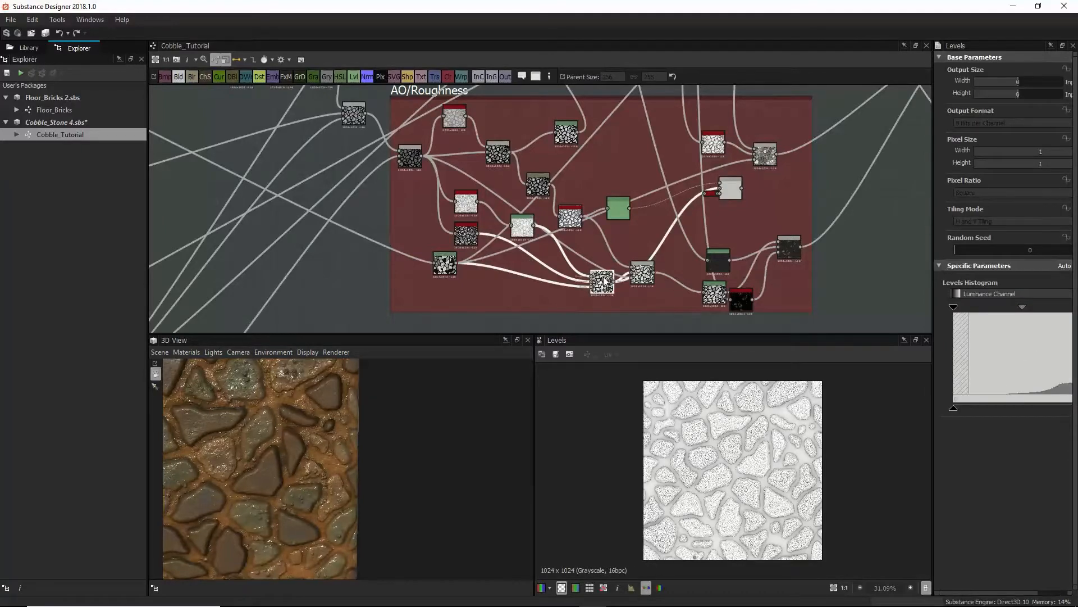
double_click(604, 279)
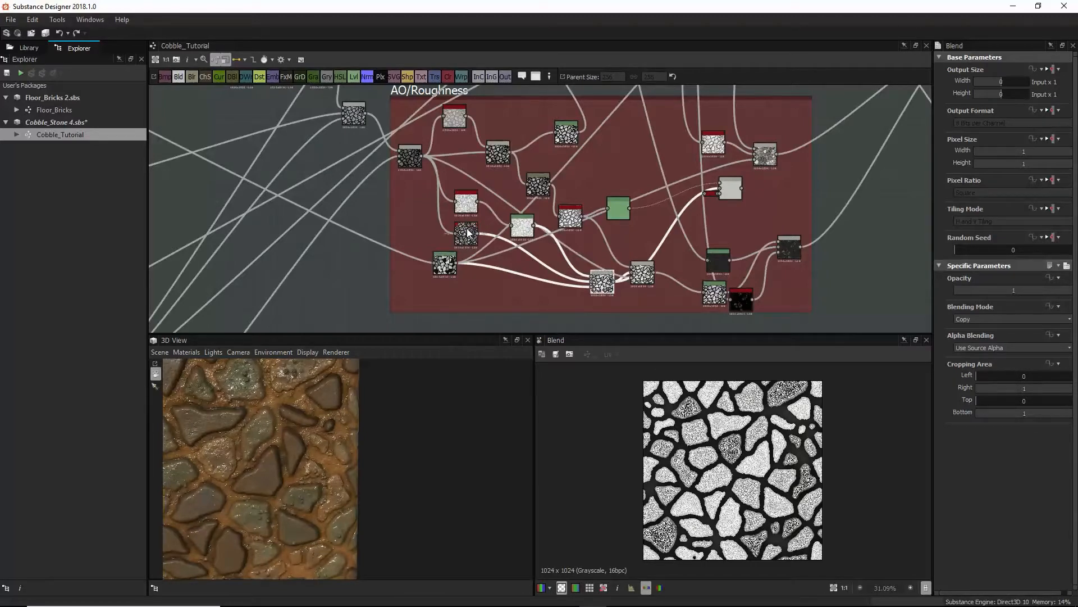
Preview both HBAO nodes and their Copy Blend again, and preview the next Copy Blend, moving it slightly up
double_click(465, 203)
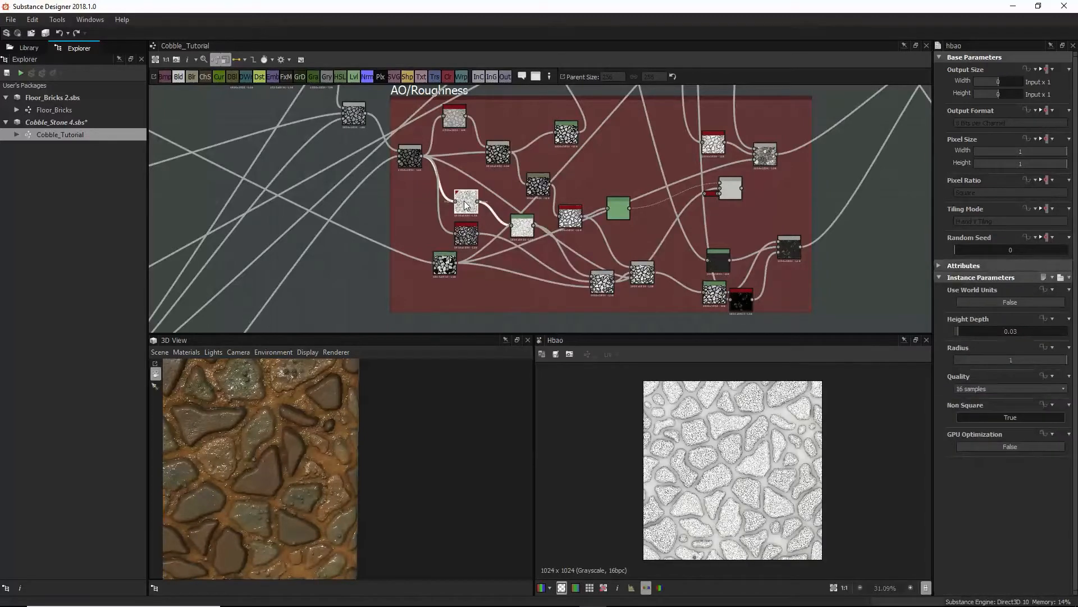
double_click(473, 232)
double_click(593, 288)
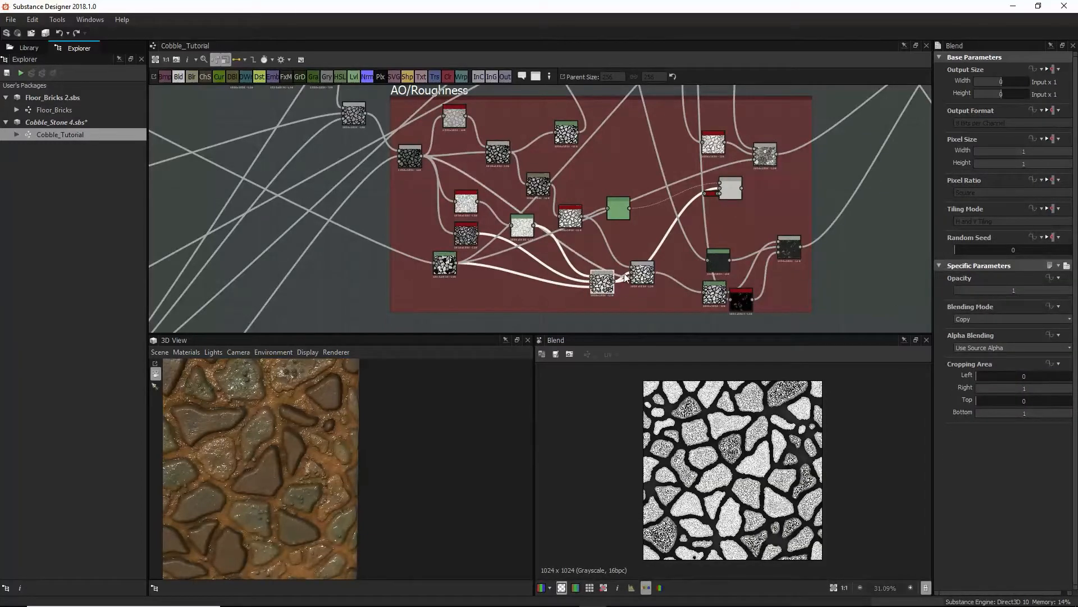
mouse_move(648, 271)
mouse_down()
mouse_move(671, 262)
mouse_move(653, 265)
mouse_up()
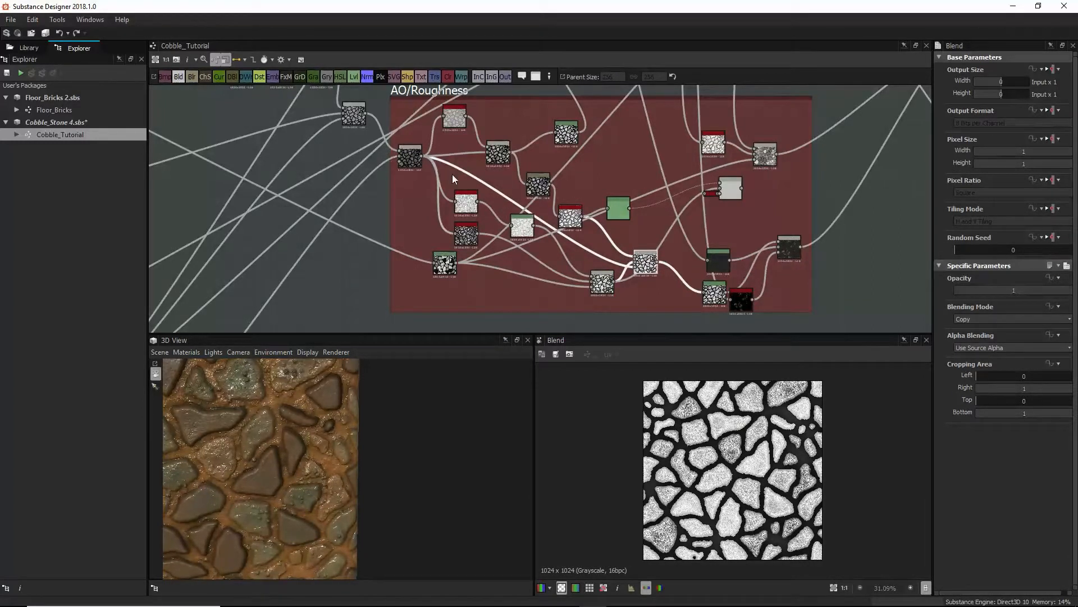
Move the HBAO node after the Blur slightly, and preview the chain from Histogram Range through Blur, HBAO and Copy Blend to Levels
drag(579, 223, 582, 217)
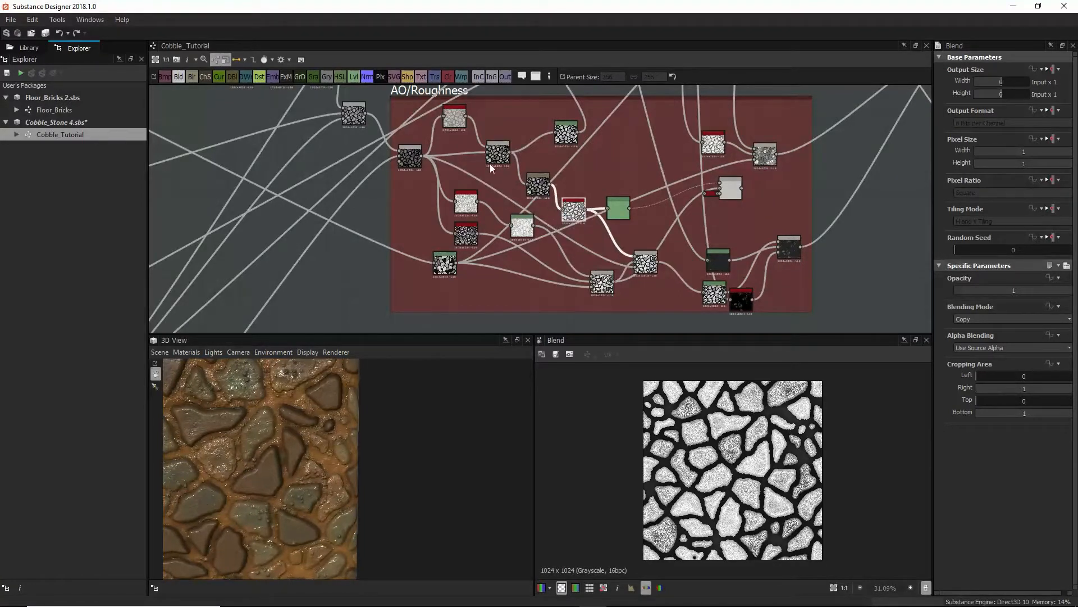
click(466, 123)
click(506, 158)
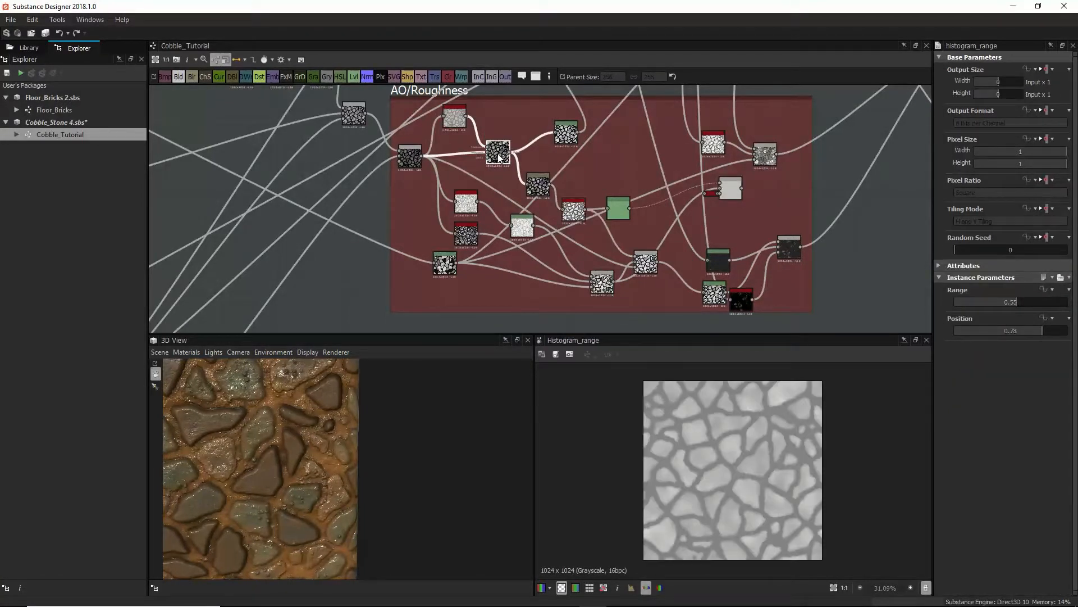
click(567, 206)
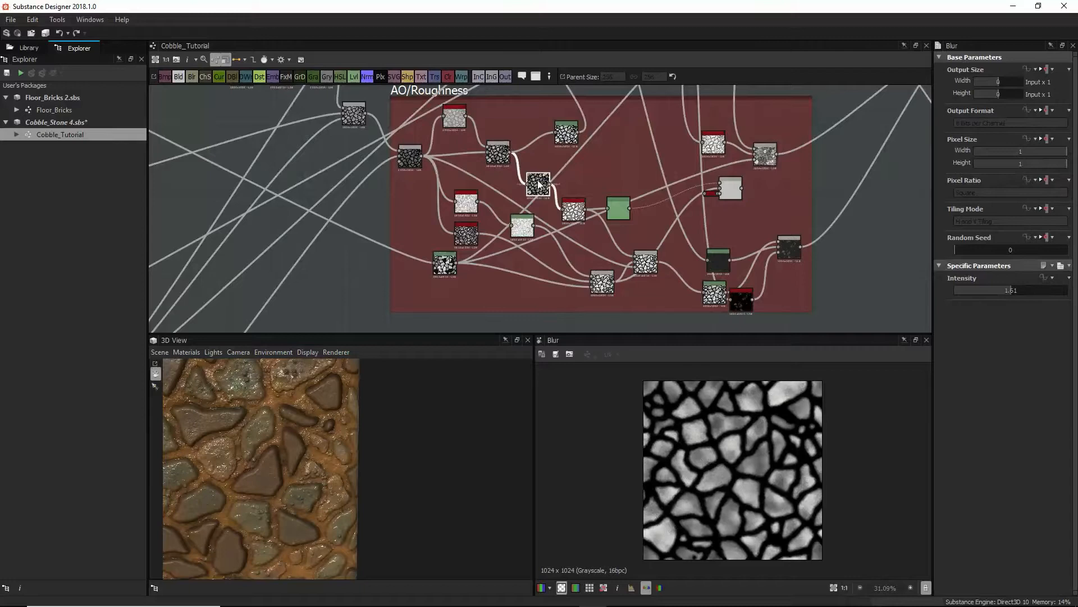
click(573, 212)
click(644, 262)
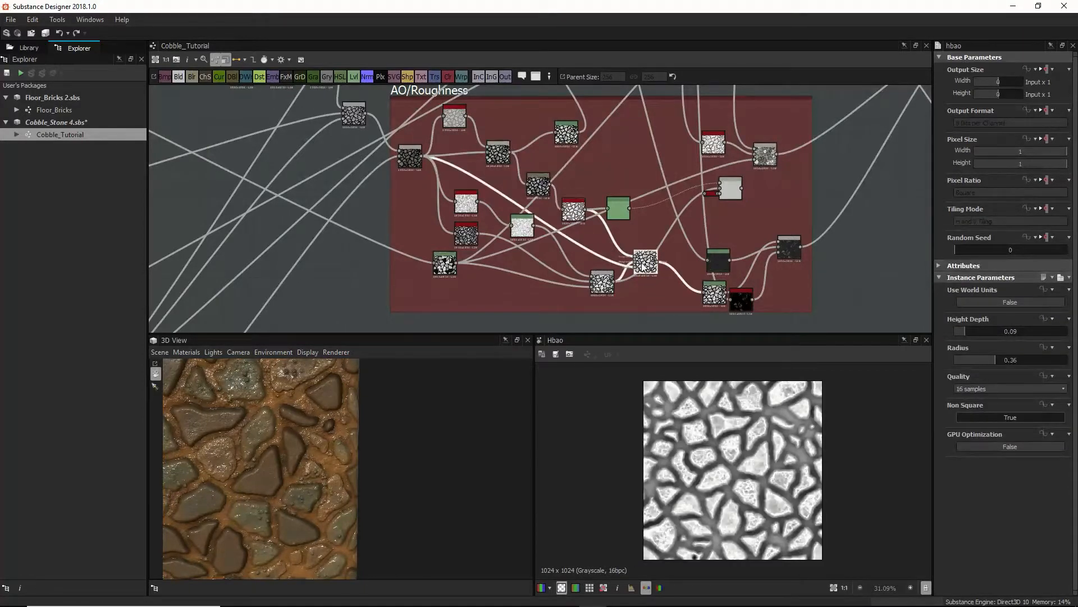
click(711, 293)
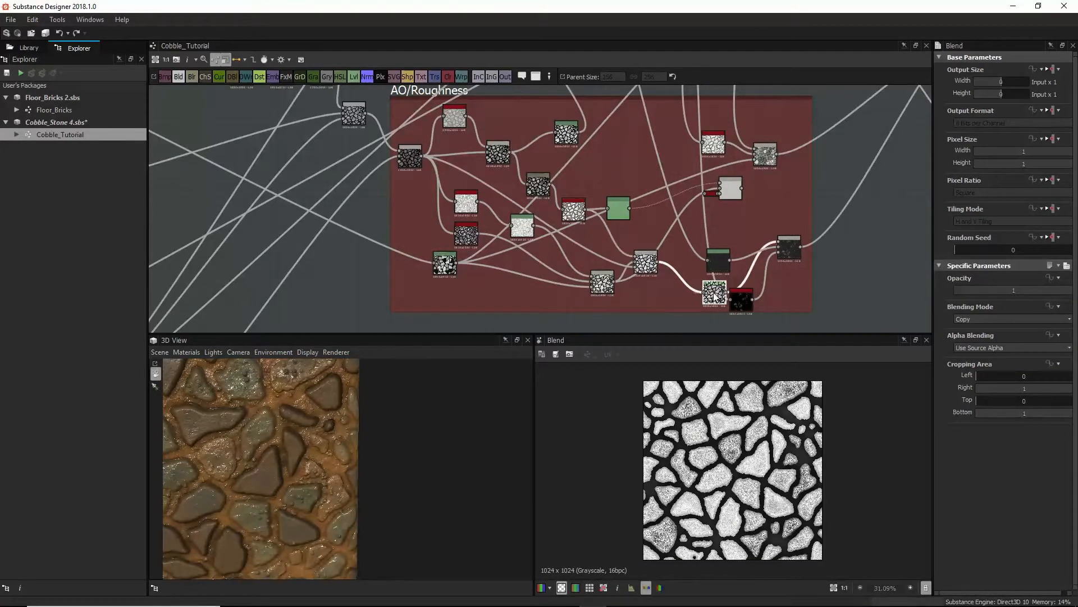
Check the Histogram Range node's settings, and preview the dark Levels node in AO/Roughness, moving it slightly up
middle_drag(426, 138, 356, 172)
click(420, 219)
click(397, 132)
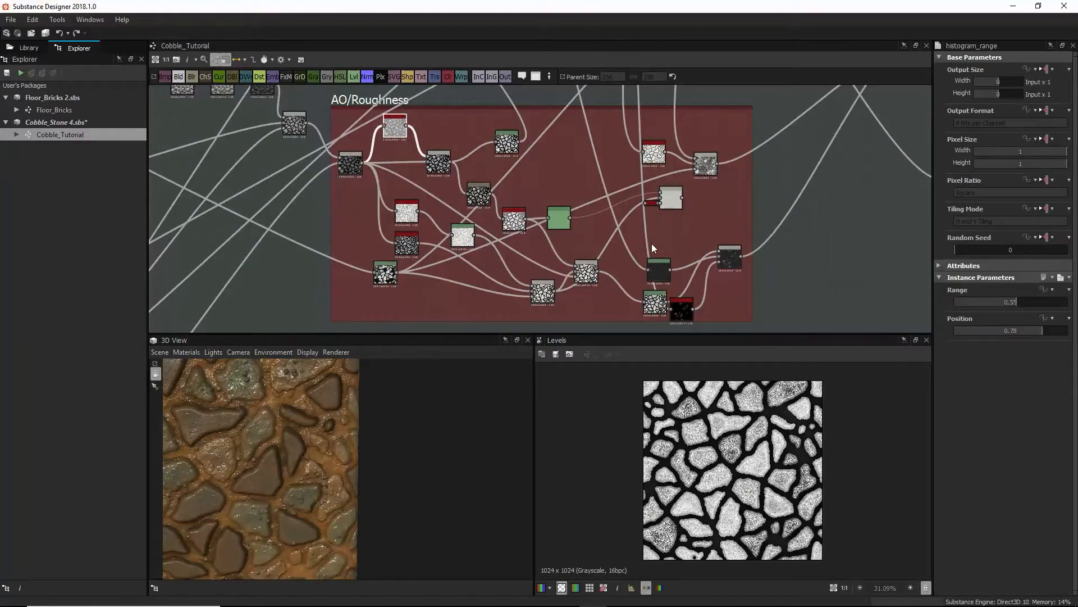
double_click(663, 270)
drag(663, 269, 666, 258)
Trace the dark Levels node's input to the Histogram Range node in Final Blends, previewing both for comparison
middle_drag(666, 218, 649, 248)
scroll(666, 219, down, 7)
scroll(635, 207, up, 4)
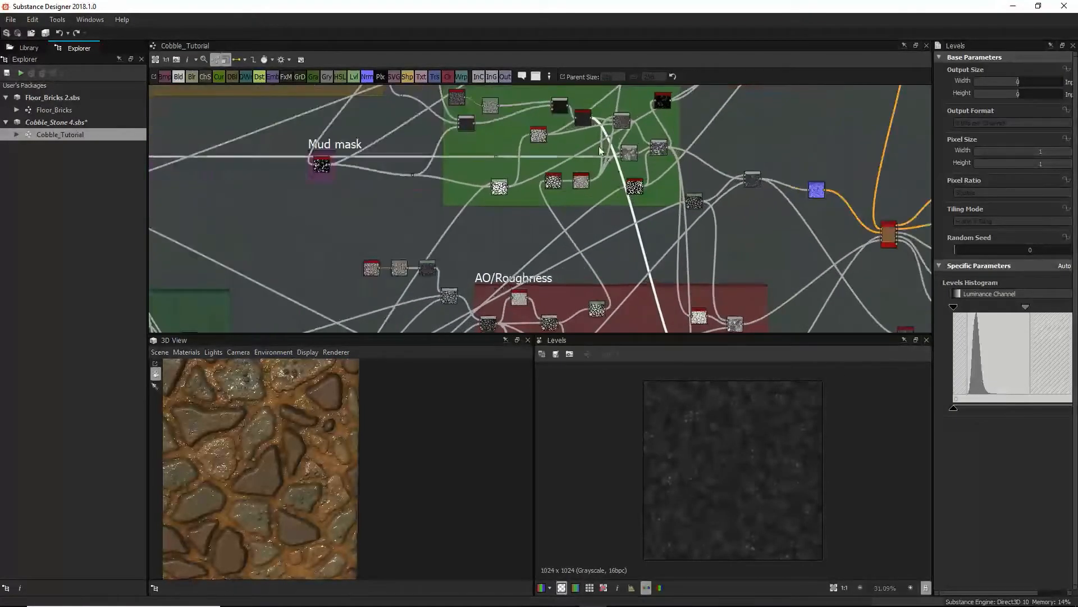
double_click(587, 114)
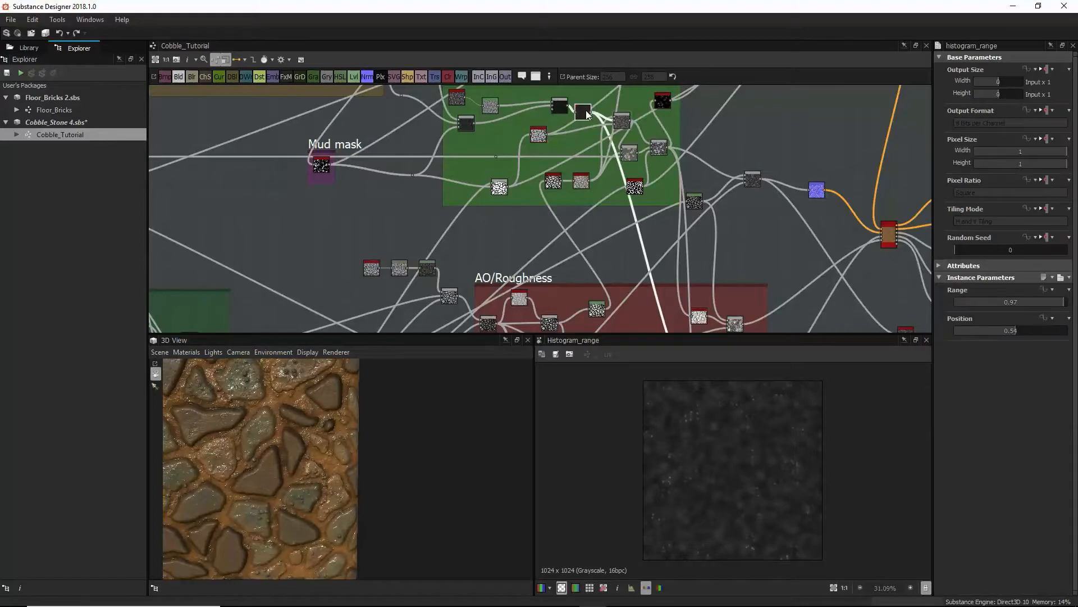
scroll(682, 182, down, 3)
scroll(663, 225, up, 2)
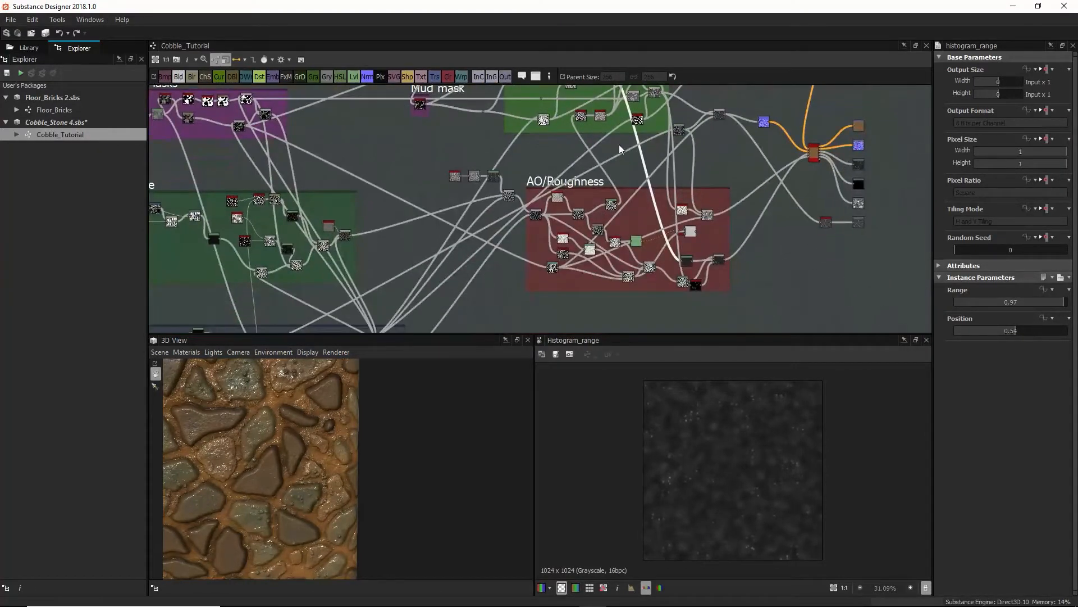
scroll(663, 230, down, 2)
scroll(651, 242, up, 2)
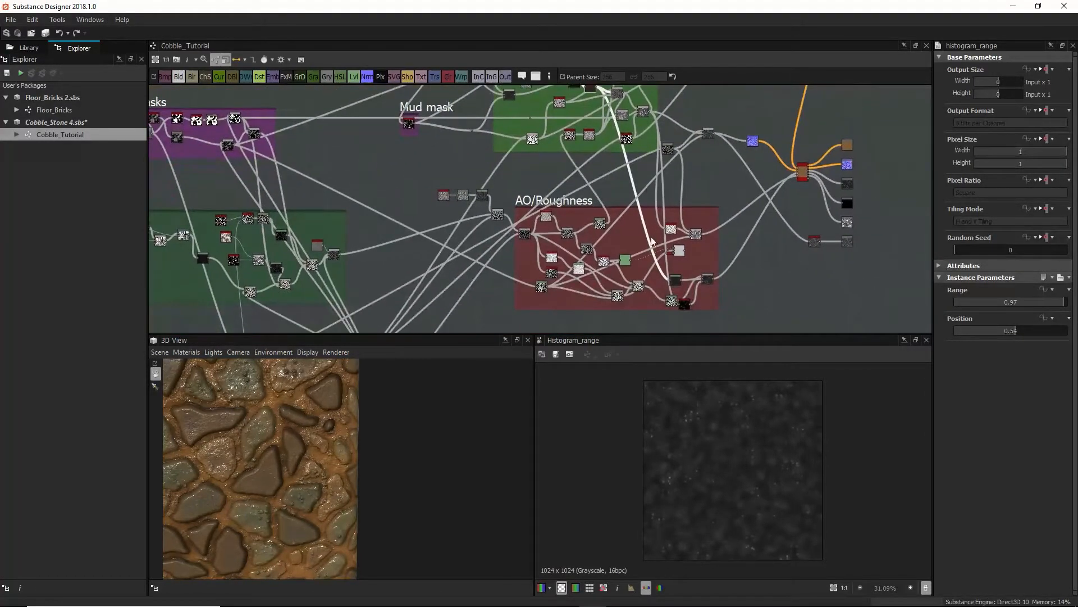
double_click(676, 279)
Preview the last Copy Blend in AO/Roughness, and follow its output link toward the Base Material node
scroll(697, 295, down, 2)
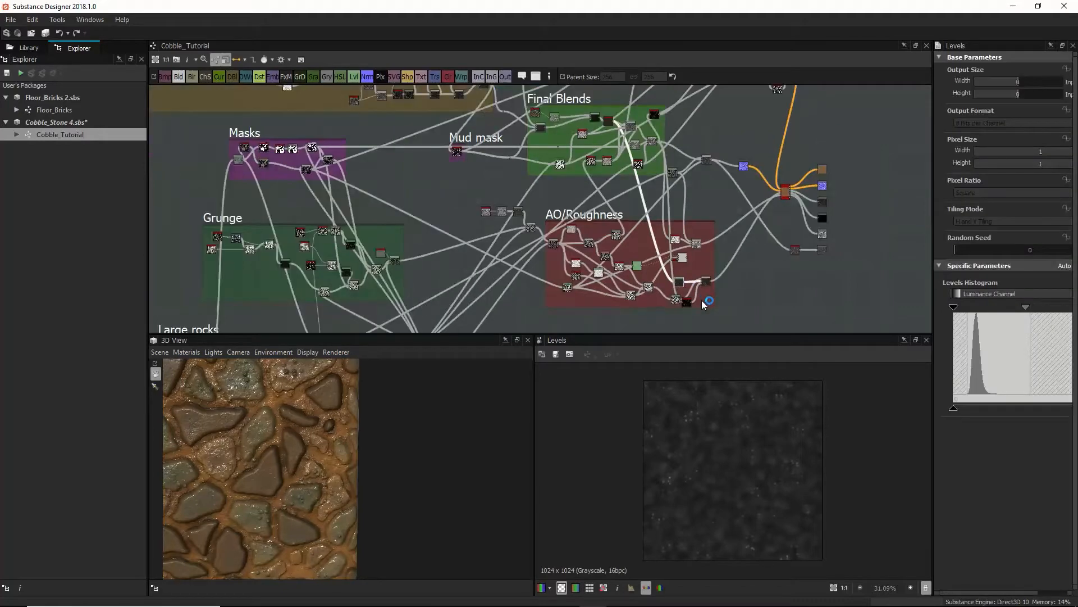
scroll(702, 299, up, 3)
scroll(702, 299, up, 3)
double_click(712, 256)
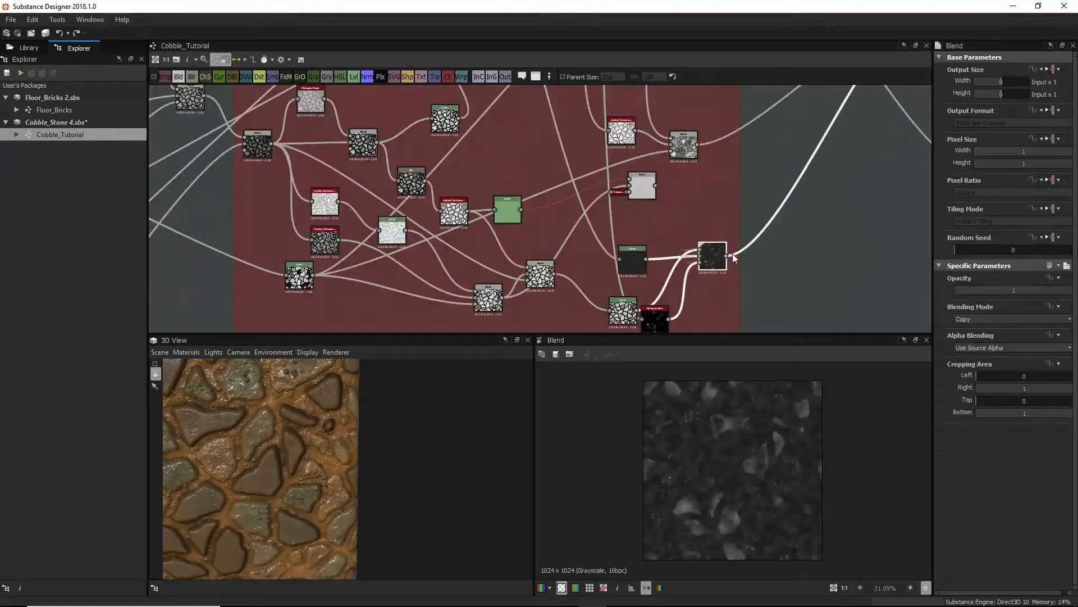
middle_drag(679, 312, 690, 270)
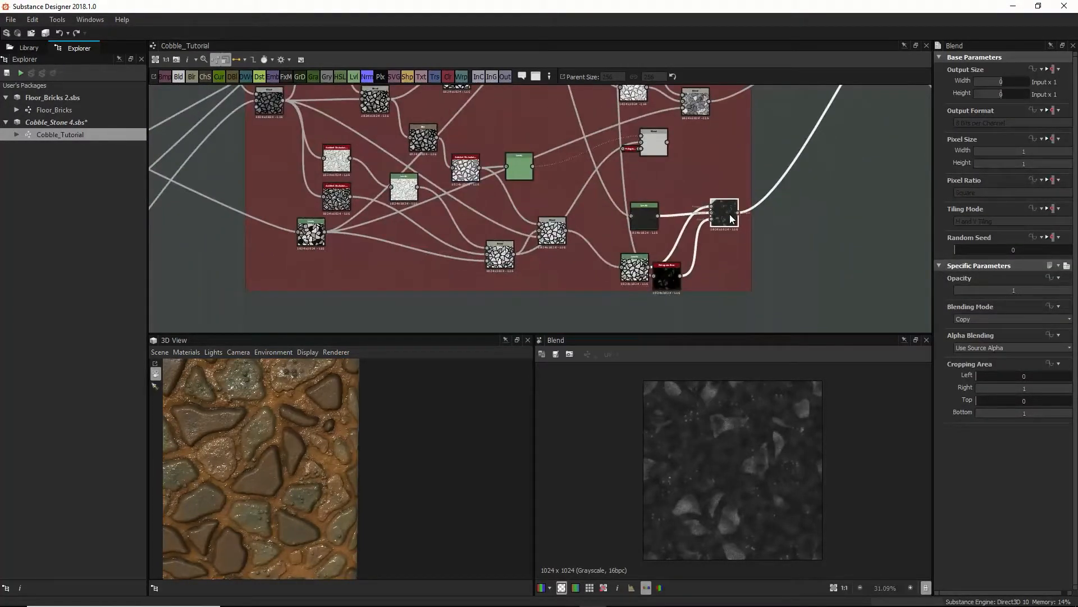
scroll(730, 202, down, 8)
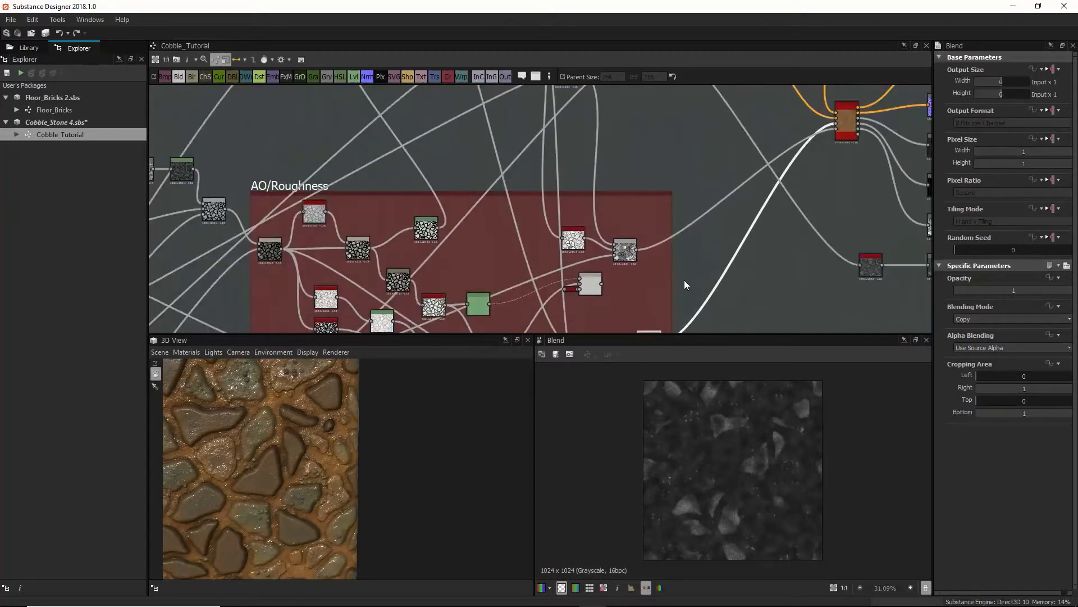
scroll(683, 282, up, 3)
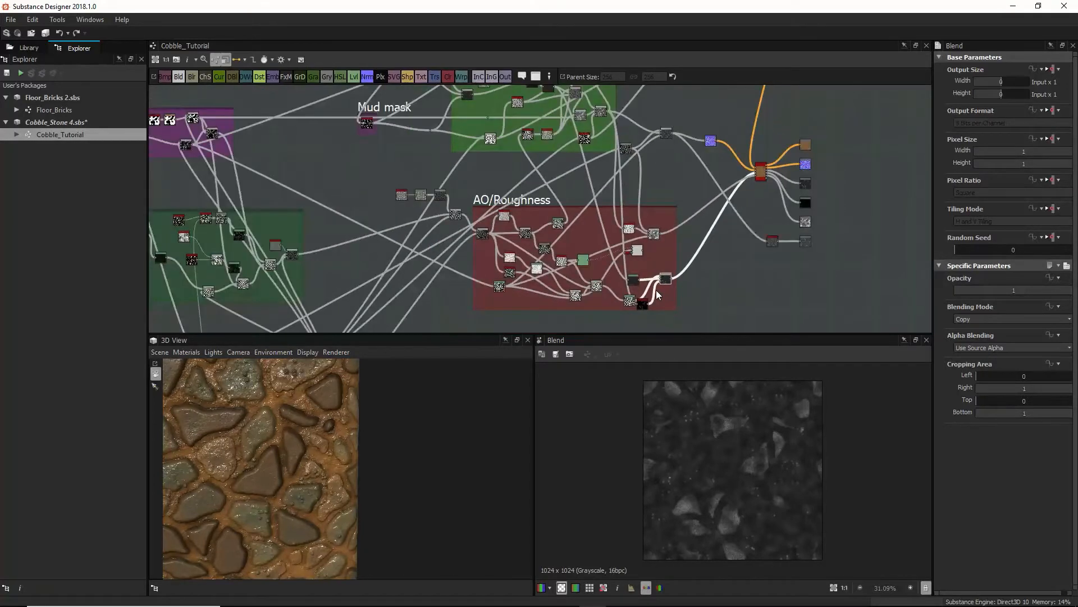
Move the stone Levels node clear of the Histogram Scan, and preview the scan mask and the Copy Blend it drives
scroll(655, 291, up, 3)
drag(563, 318, 542, 272)
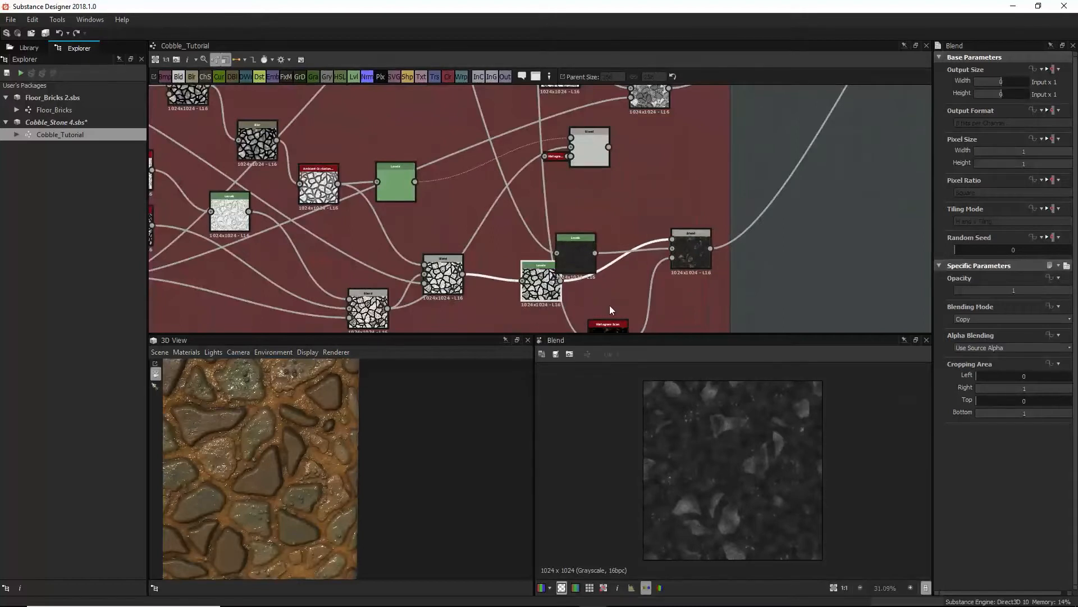
middle_drag(611, 306, 613, 250)
click(608, 278)
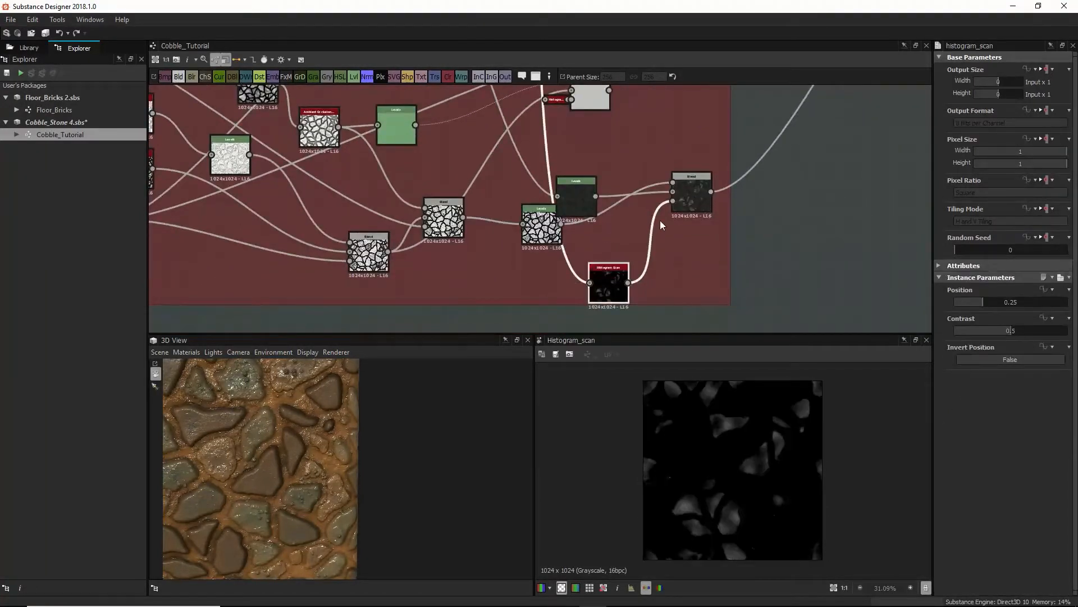
click(688, 198)
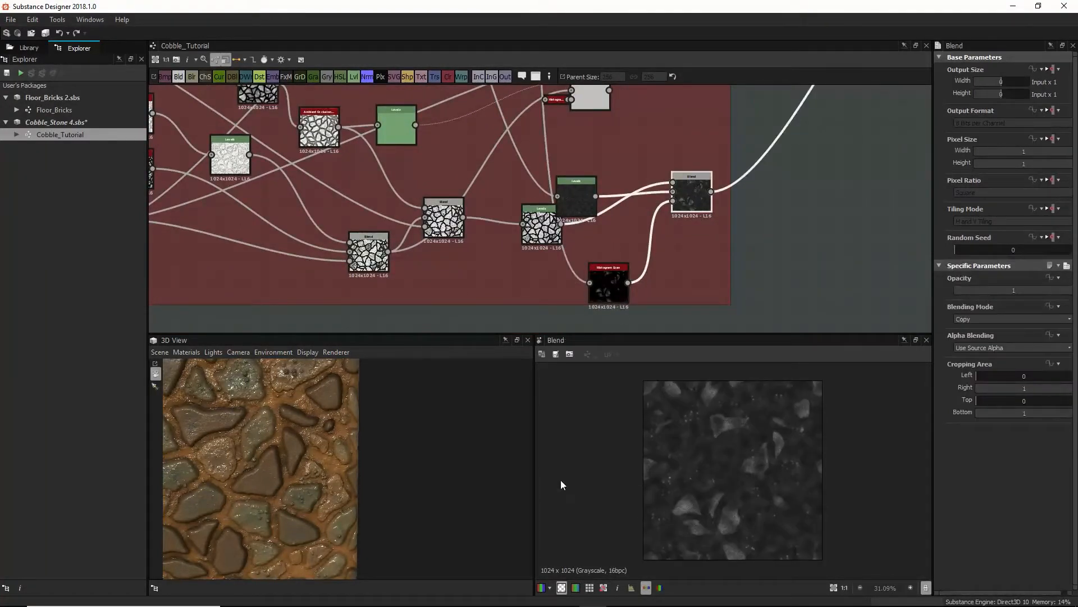
Trace the Copy Blend's output to its input on the Base Material node and return to the Blend
mouse_move(770, 153)
middle_down()
mouse_move(663, 279)
mouse_move(645, 332)
middle_up()
middle_drag(794, 96, 740, 257)
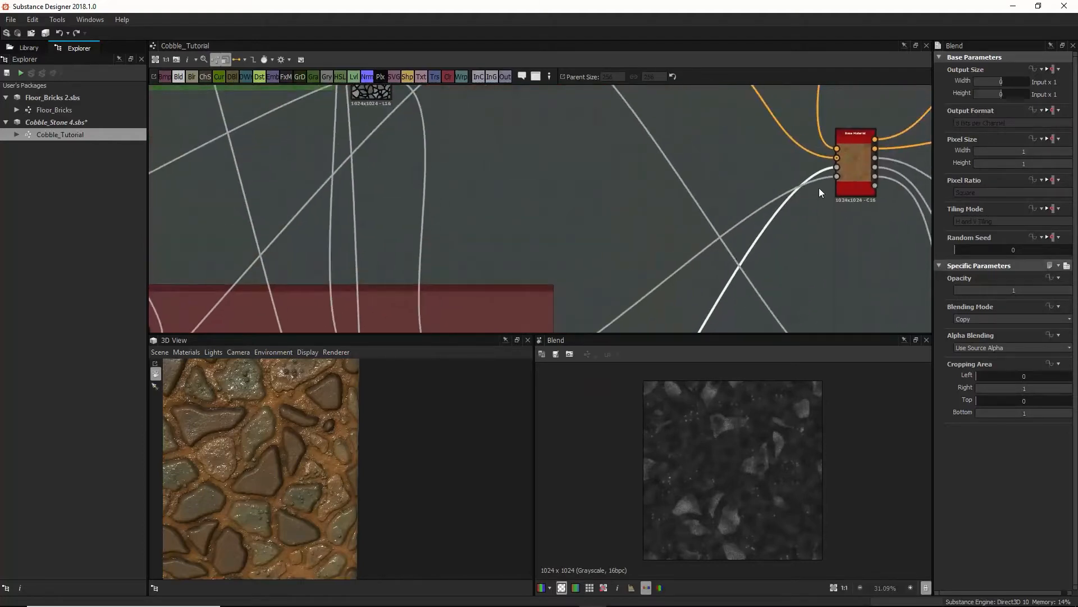
middle_drag(664, 330, 682, 248)
scroll(668, 275, down, 5)
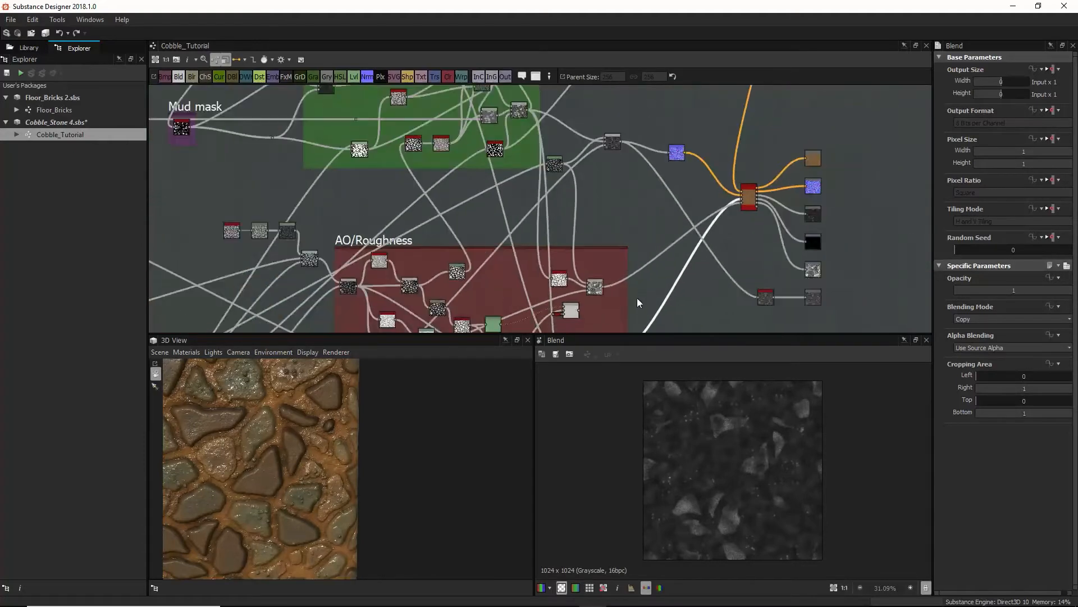
middle_drag(637, 297, 671, 215)
scroll(630, 287, up, 3)
scroll(630, 286, up, 2)
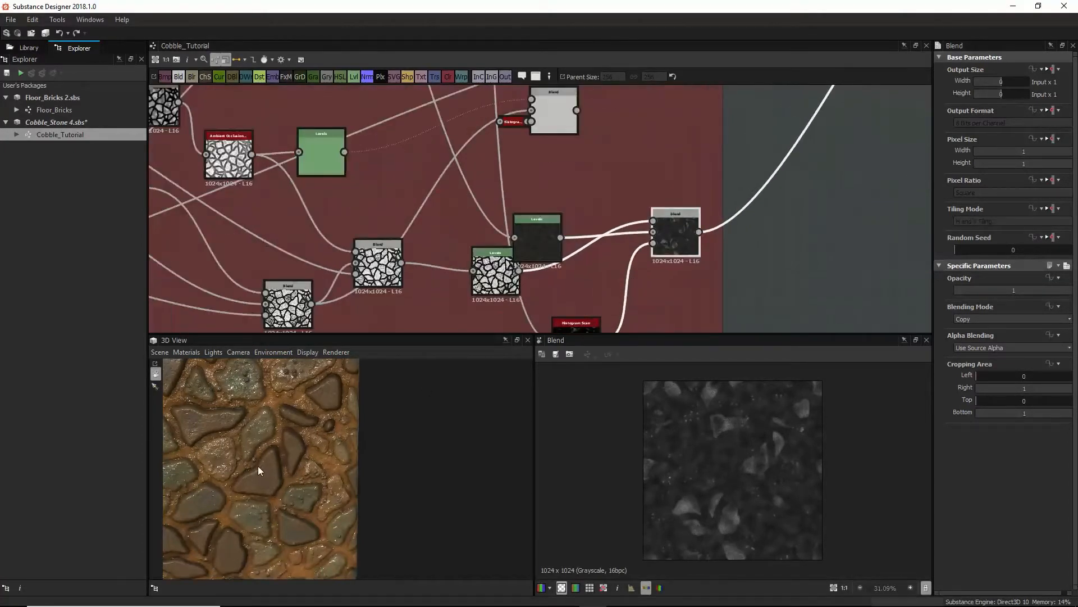
Inspect the stones' shine in the 3D view against the Histogram Scan mask, moving the final Copy Blend slightly
drag(259, 467, 295, 418)
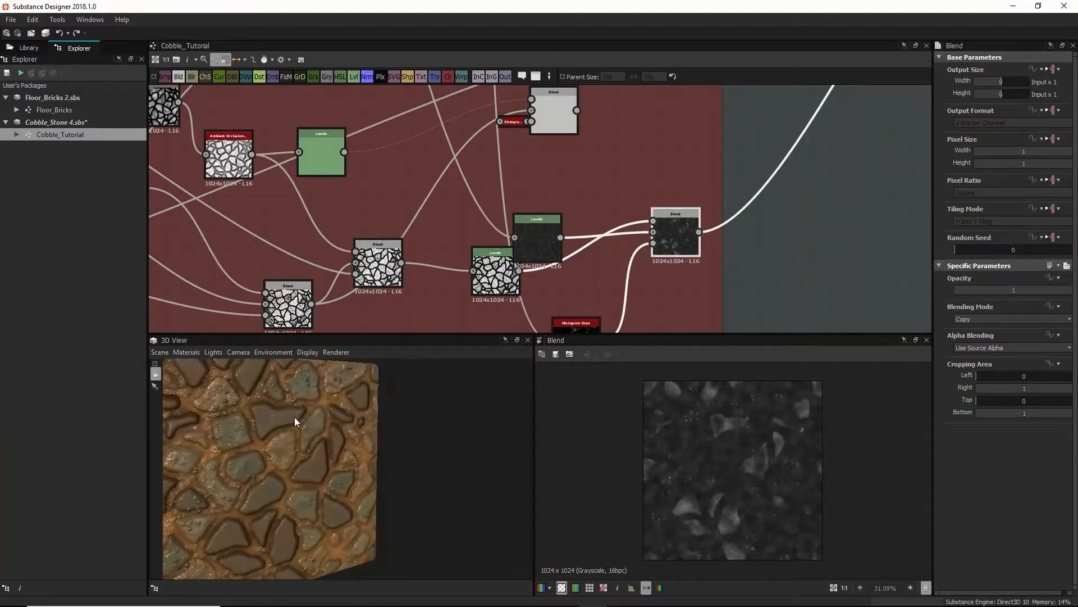
drag(672, 235, 666, 241)
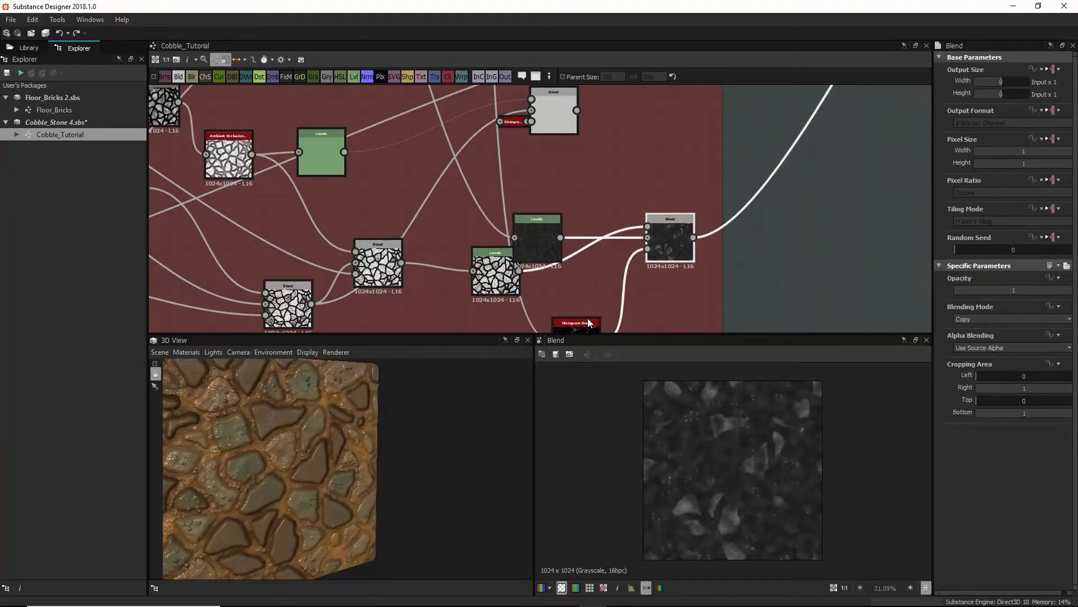
click(584, 324)
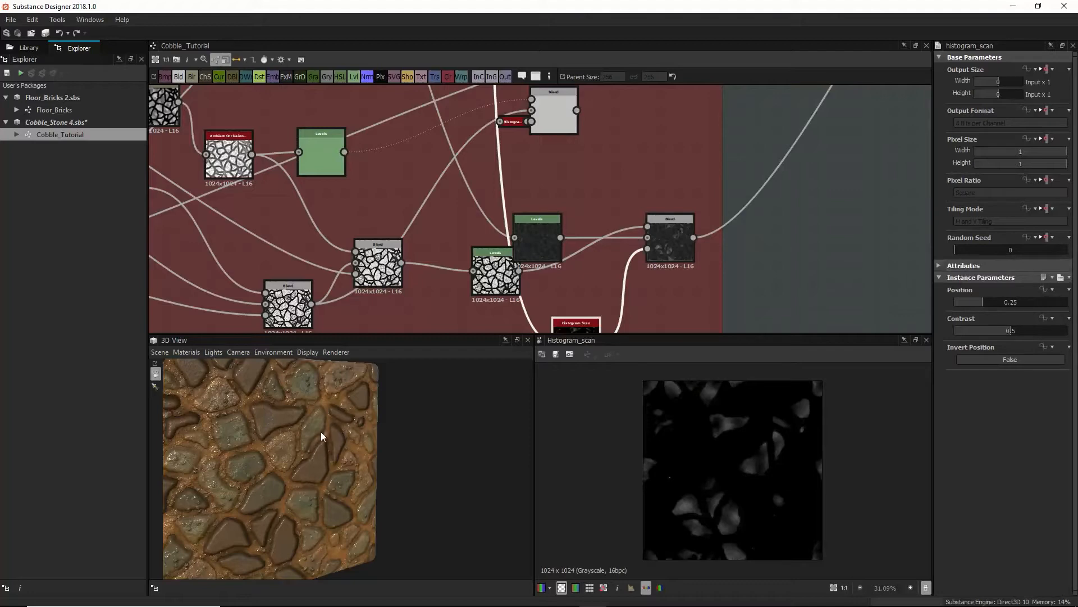
drag(292, 478, 241, 461)
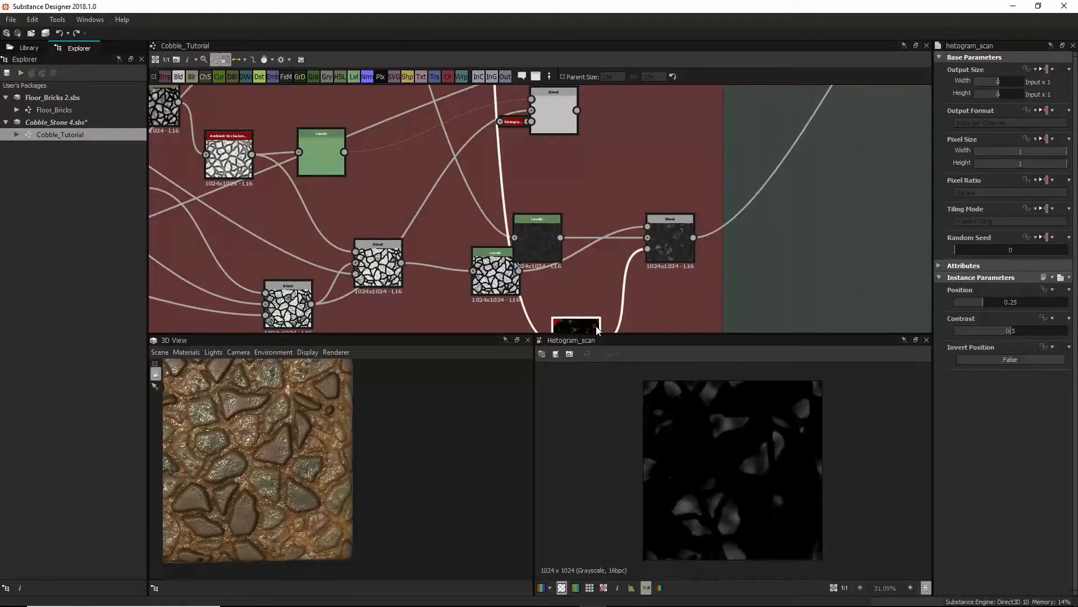
Move the dark Levels node up, clear of the stone Levels node, and examine the stone Levels result enlarged
middle_drag(616, 286, 627, 265)
drag(541, 216, 549, 183)
scroll(518, 253, down, 4)
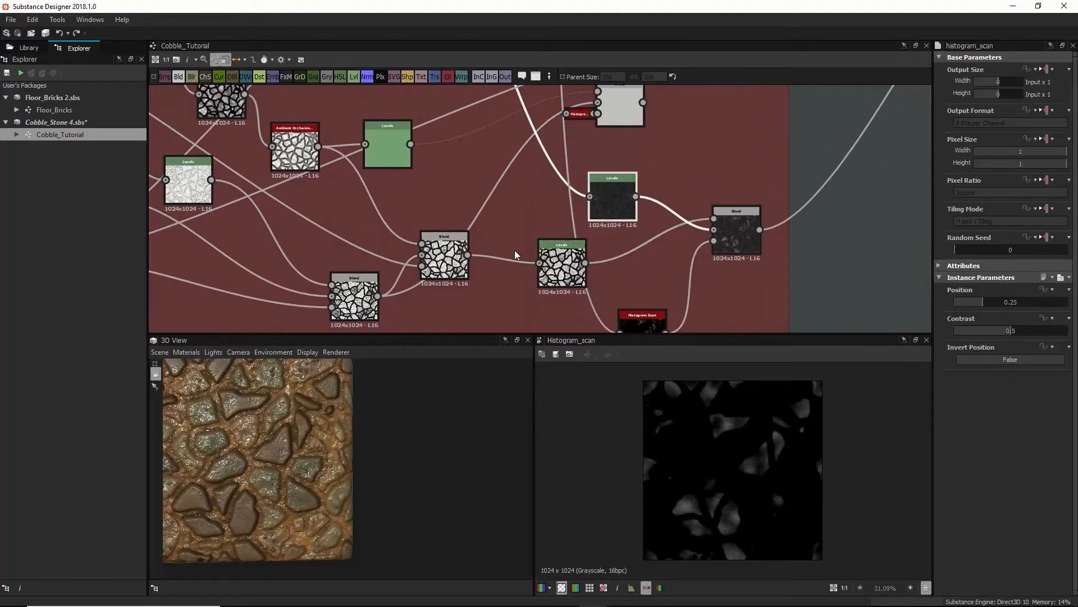
click(514, 261)
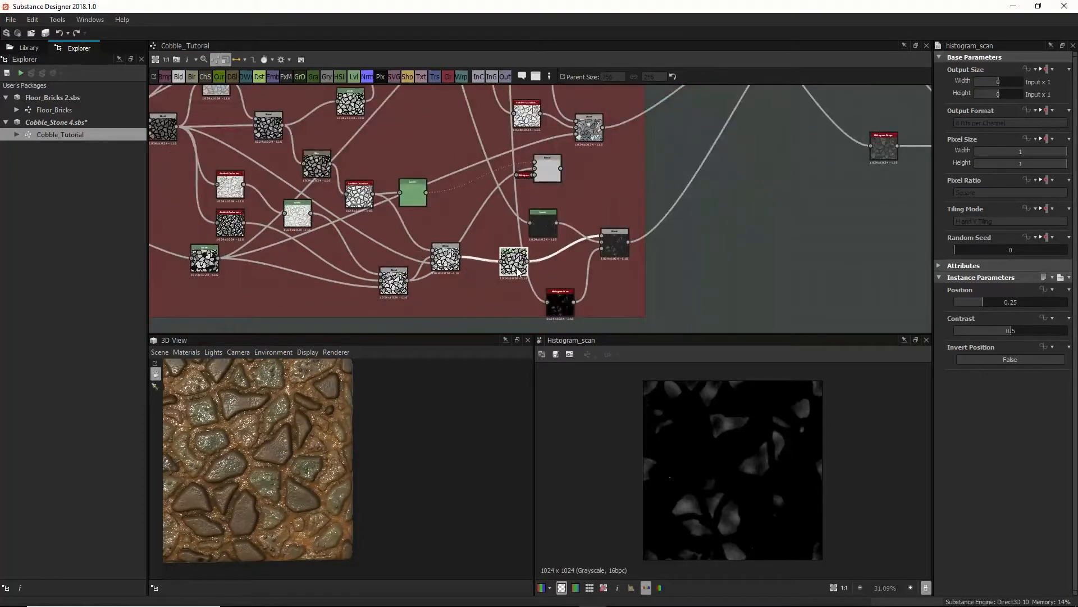
scroll(689, 437, up, 3)
scroll(690, 437, up, 2)
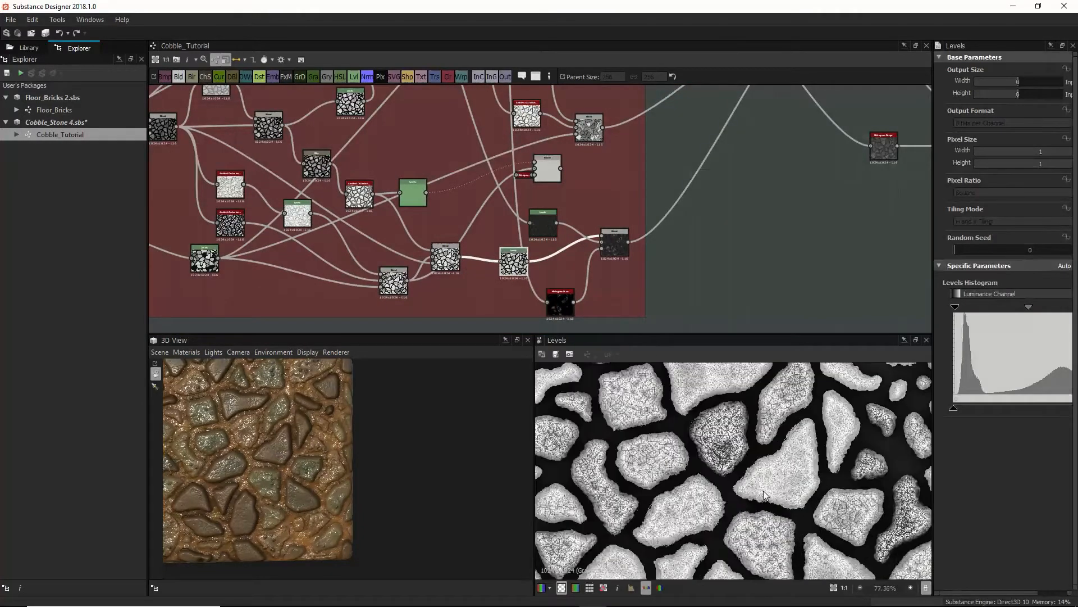
drag(517, 268, 522, 268)
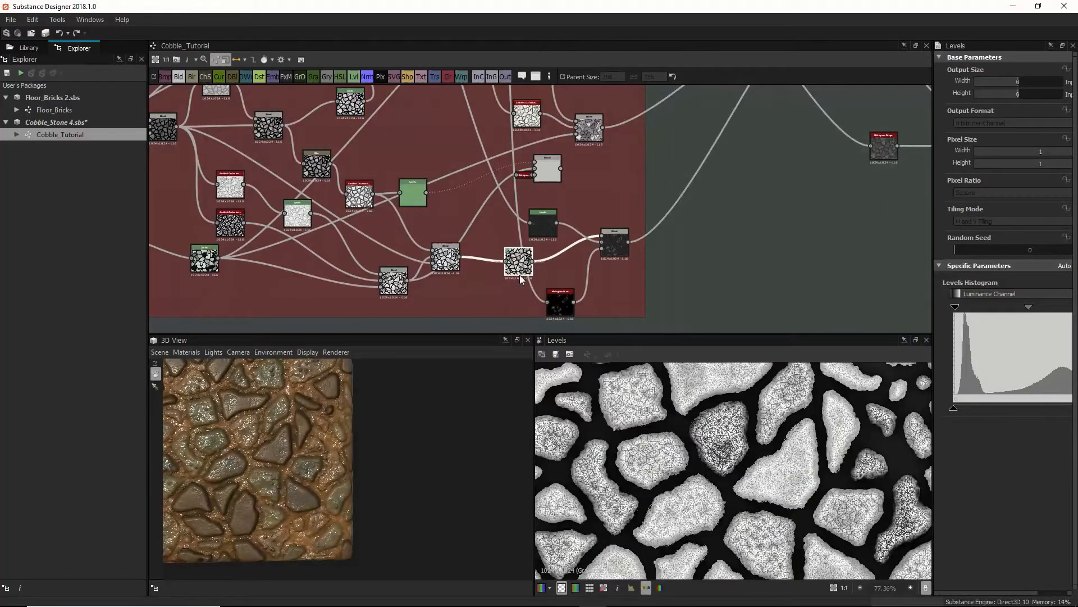
Compare the final Copy Blend with the Histogram Scan mask and the dark Levels node feeding it
double_click(621, 244)
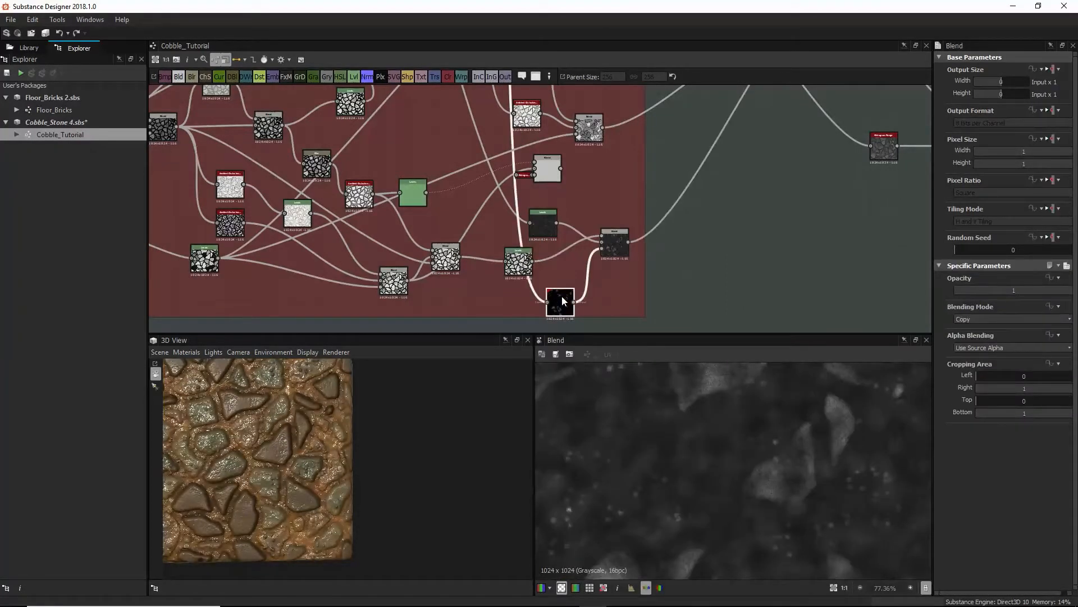
double_click(558, 301)
click(543, 220)
double_click(543, 220)
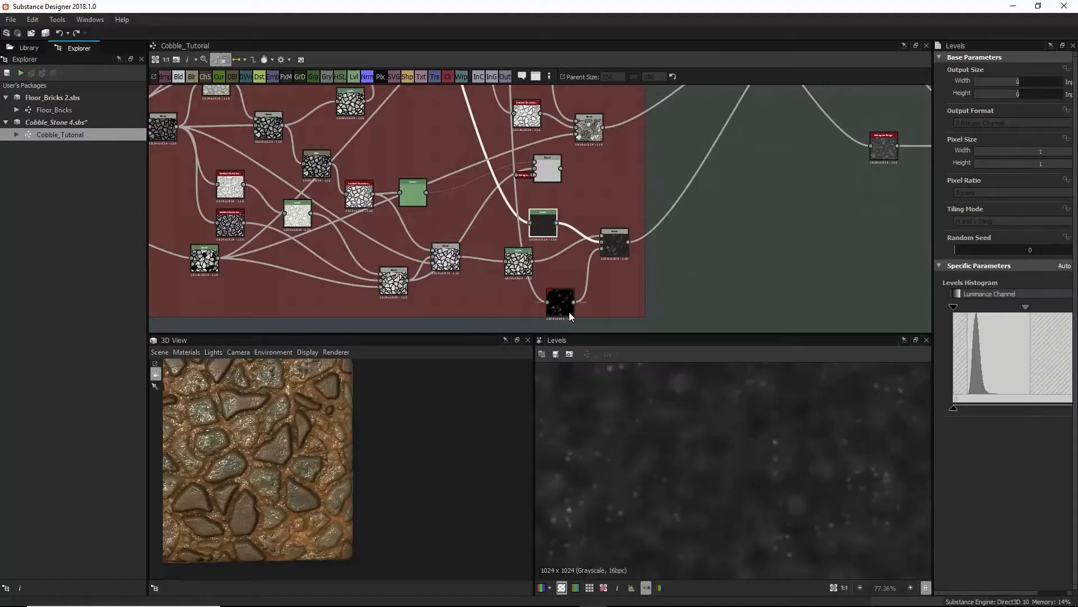
double_click(614, 242)
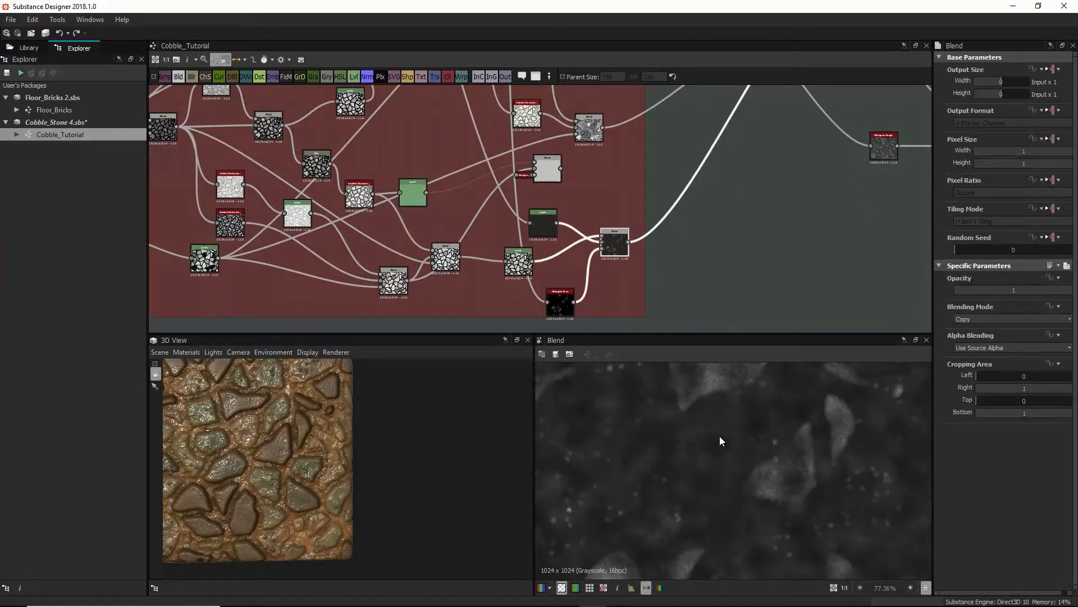
Examine the whole Copy Blend result, and check the stones' surface shine in a close 3D view from several angles
scroll(730, 449, down, 5)
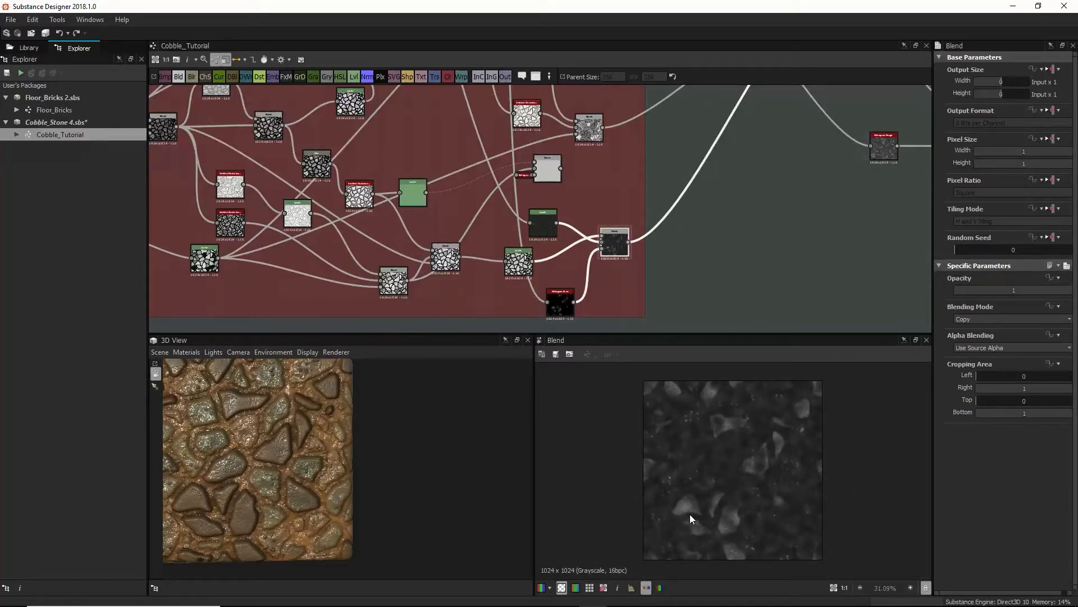
drag(415, 466, 252, 443)
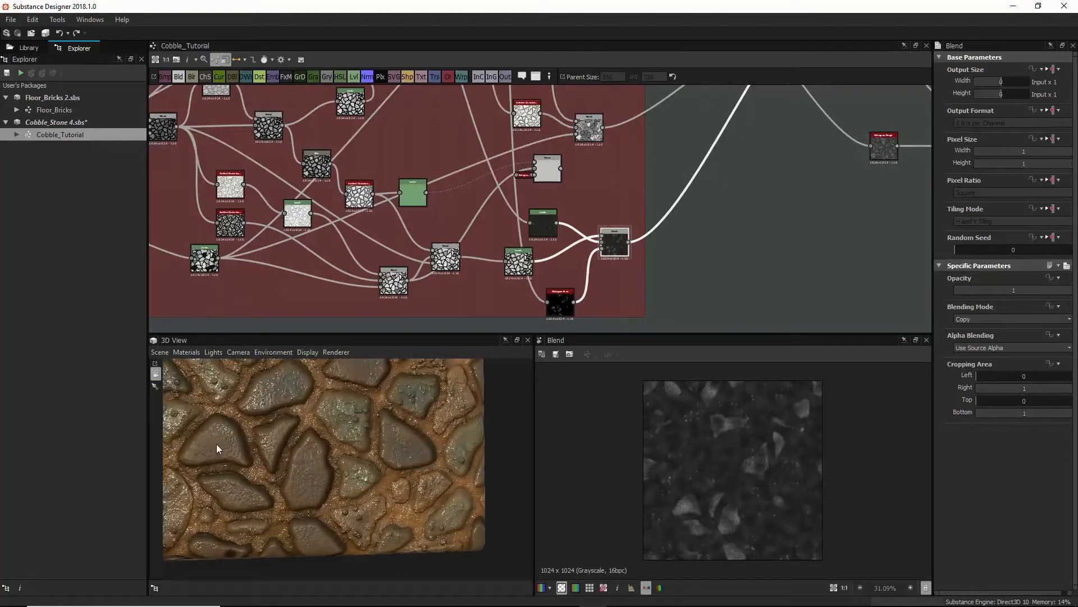
drag(217, 444, 319, 441)
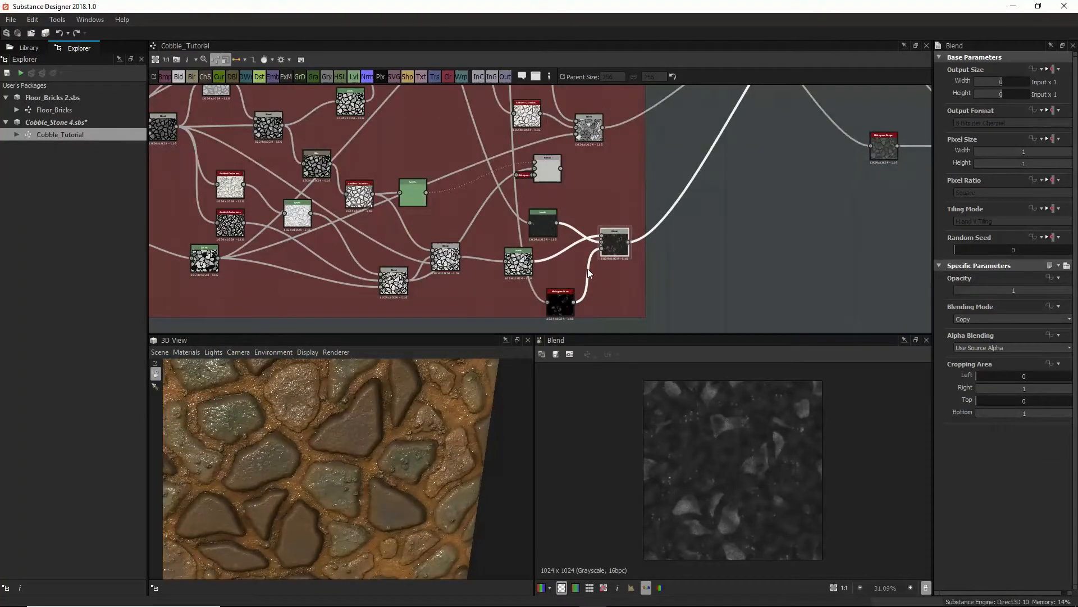
Move the Histogram Scan mask node slightly away from the final Copy Blend at the lower edge of the AO/Roughness frame
drag(558, 302, 528, 301)
middle_drag(550, 285, 559, 299)
scroll(551, 279, down, 5)
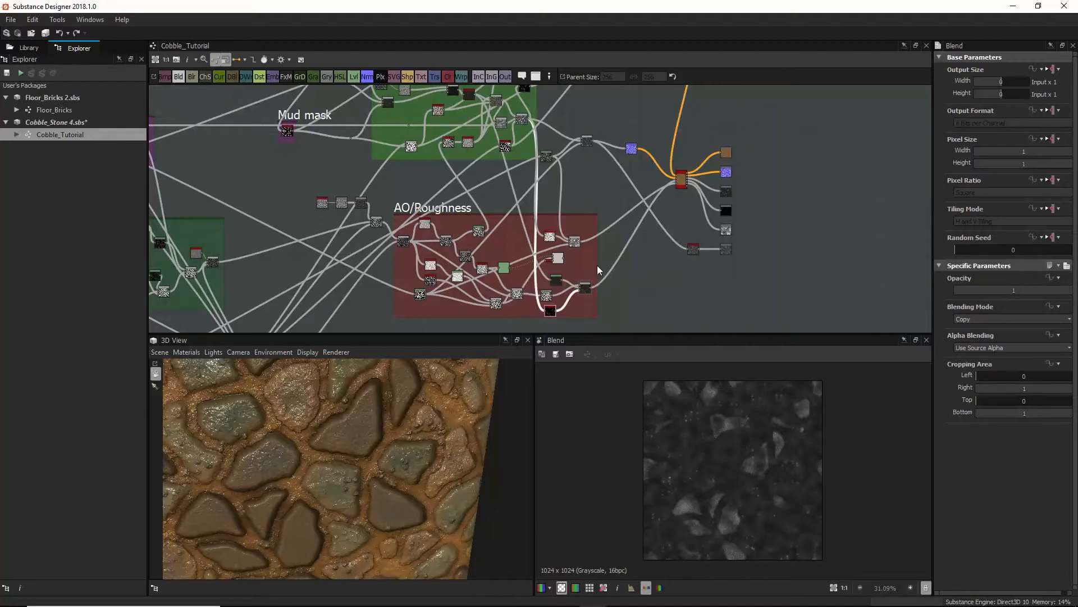
scroll(601, 262, up, 3)
scroll(601, 262, up, 1)
middle_drag(575, 276, 591, 255)
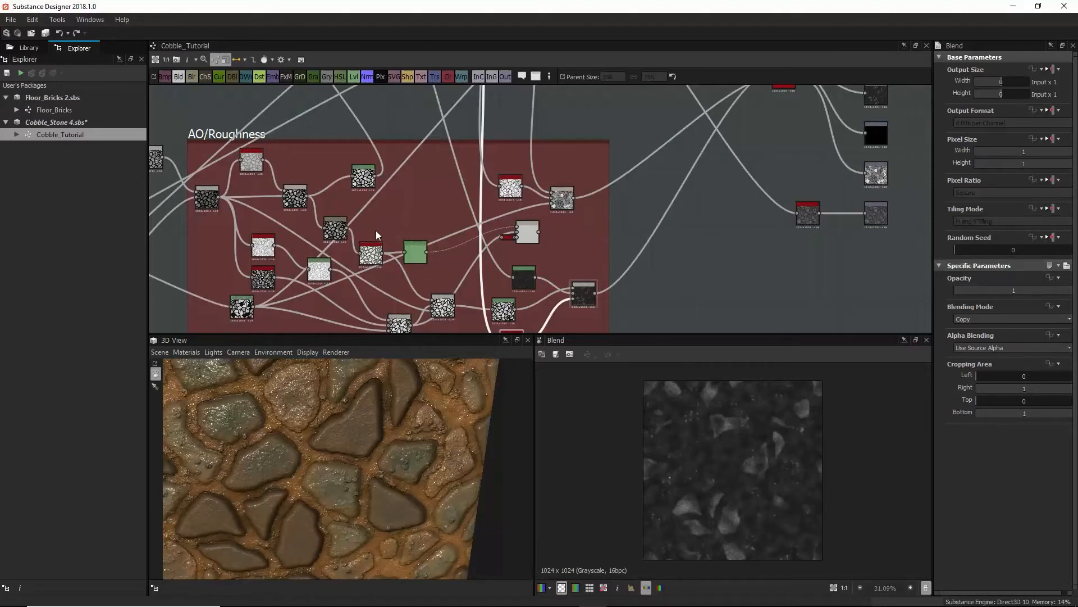
Examine the AO/Roughness node chain from its first Blend through the Ambient Occlusion and Levels nodes to the final Blends
middle_drag(365, 269, 363, 255)
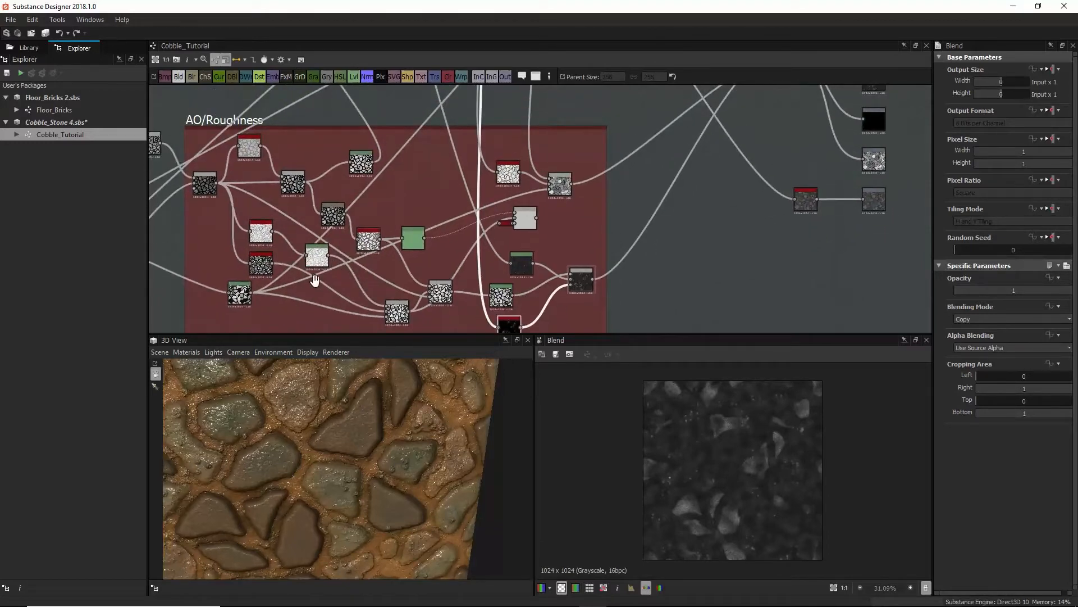
middle_drag(278, 218, 352, 235)
scroll(426, 249, up, 2)
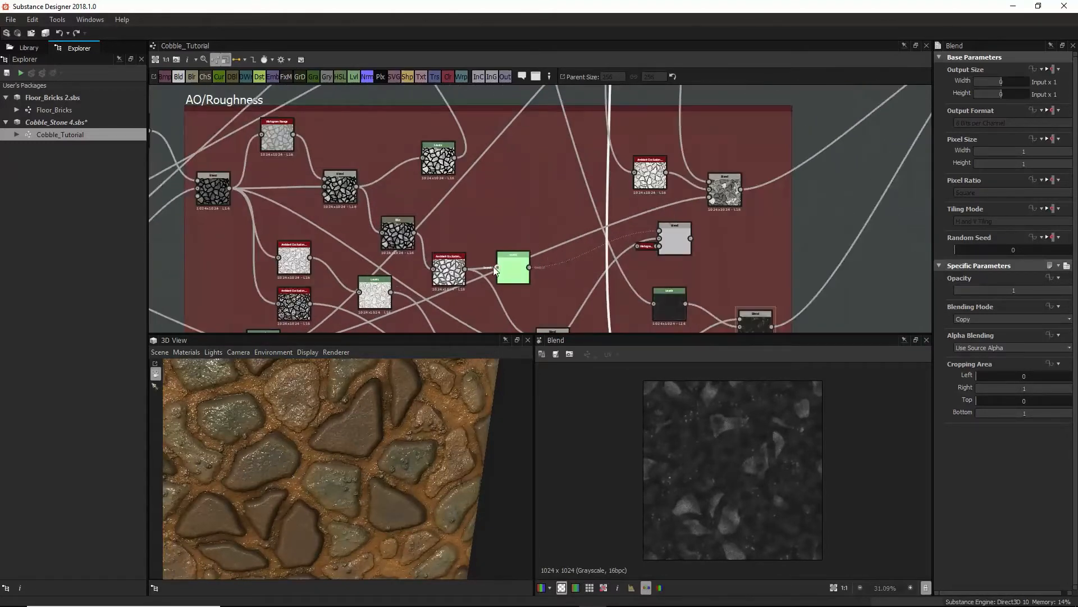
middle_drag(383, 312, 408, 252)
middle_drag(473, 214, 446, 296)
middle_drag(453, 236, 446, 271)
scroll(634, 178, down, 4)
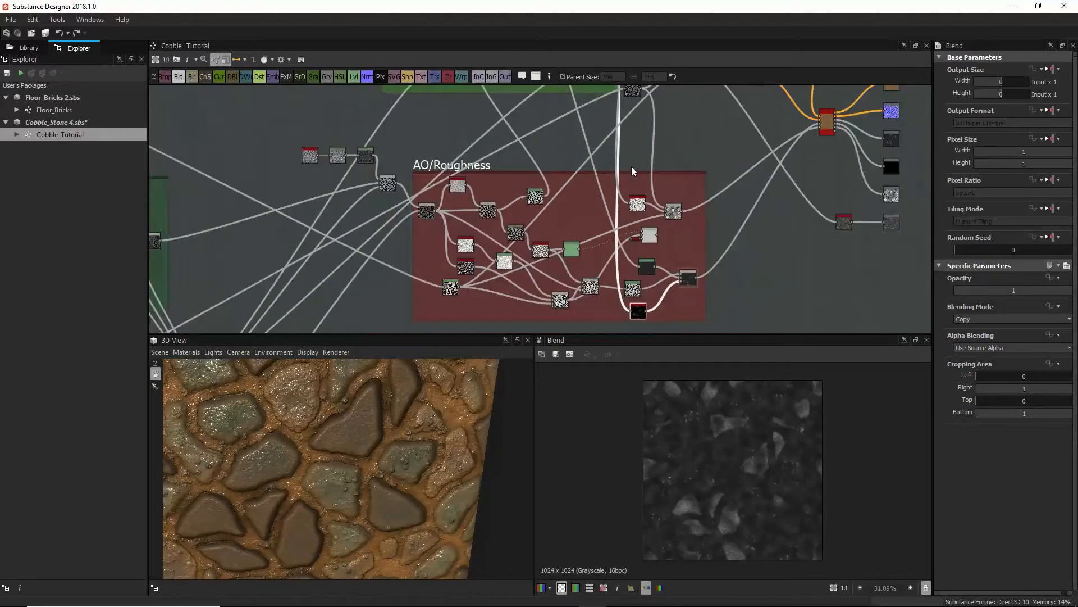
middle_drag(632, 167, 616, 254)
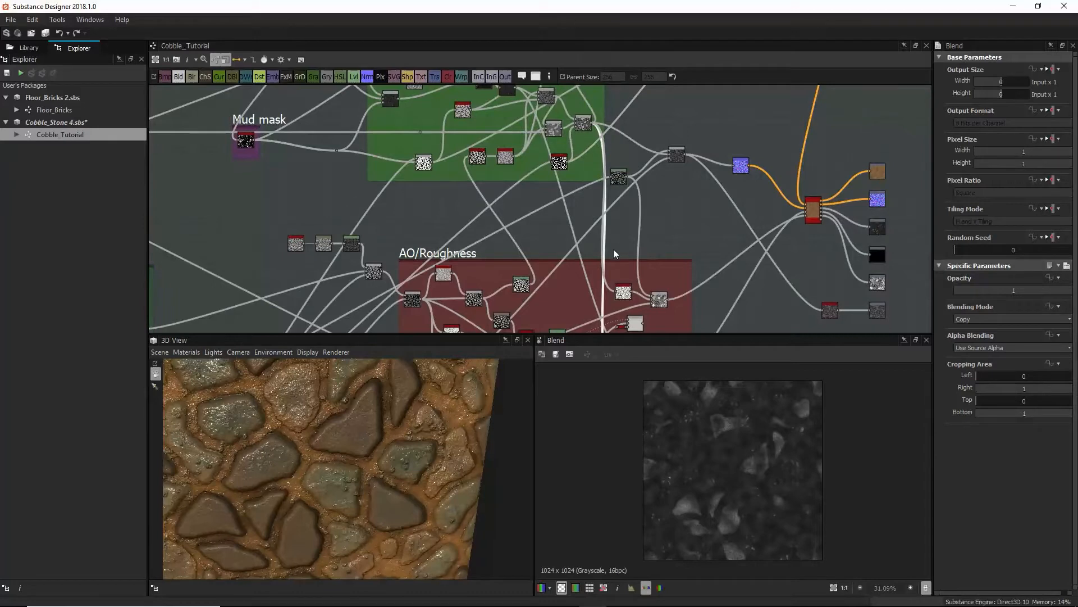
Compare the Ambient Occlusion node's result with the Multiply Blend it feeds in the AO/Roughness frame
click(624, 289)
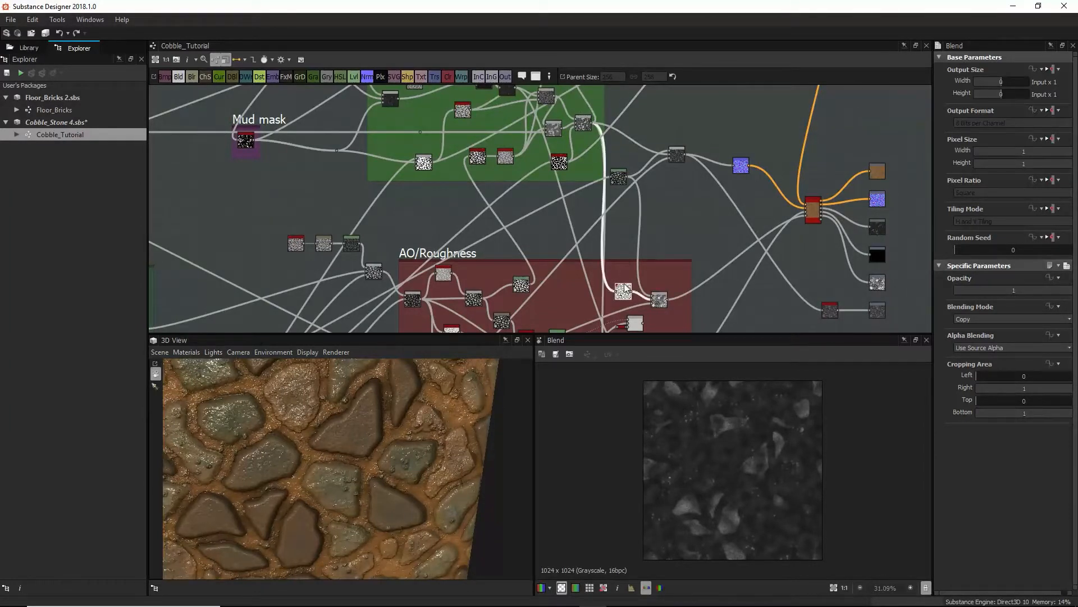
double_click(625, 288)
middle_drag(625, 288, 628, 239)
scroll(635, 261, up, 5)
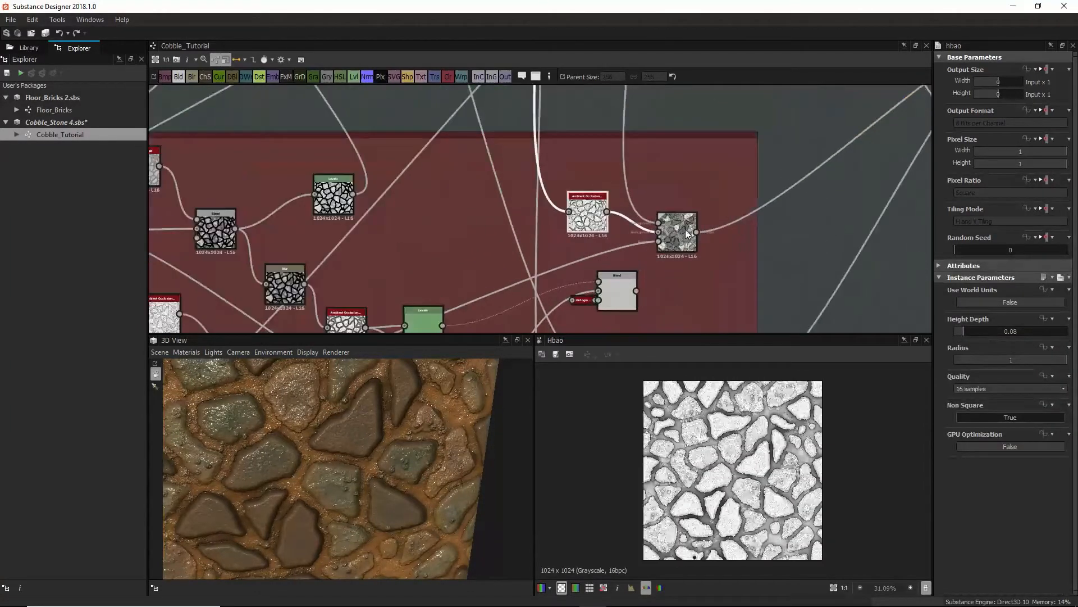
double_click(684, 231)
middle_drag(677, 193, 677, 286)
scroll(666, 211, down, 6)
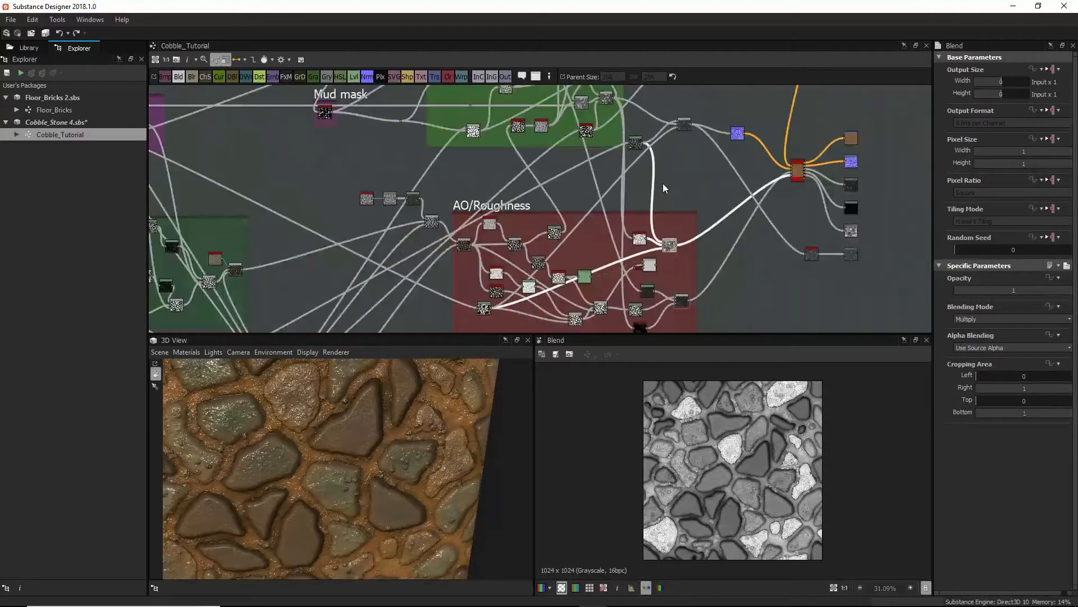
Examine the result of the Levels node above the AO/Roughness frame that also feeds the Multiply Blend
middle_drag(664, 185, 658, 216)
double_click(630, 172)
scroll(636, 187, up, 3)
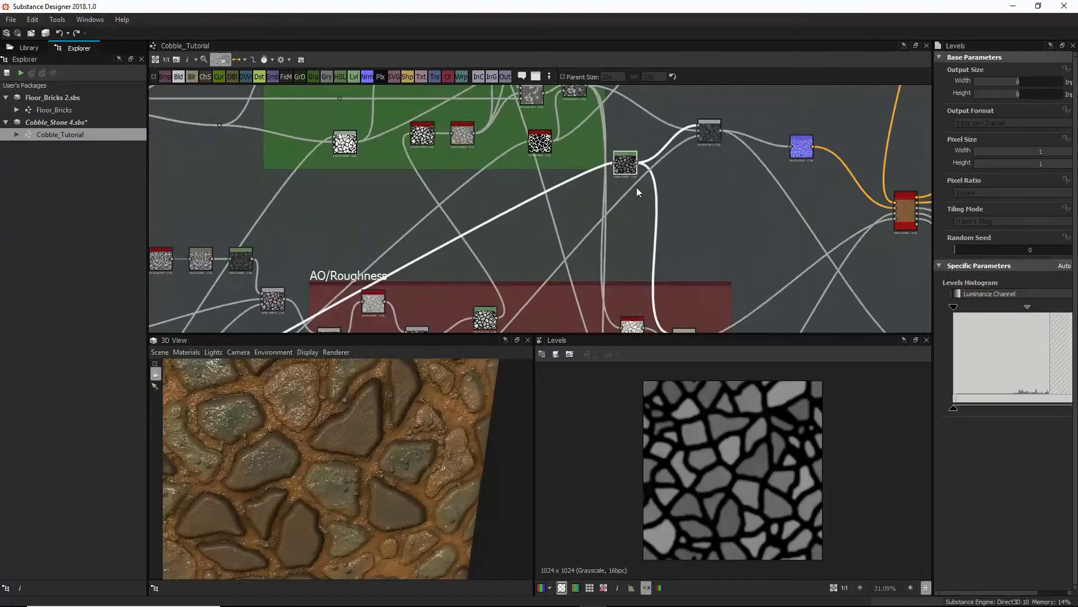
scroll(636, 187, up, 2)
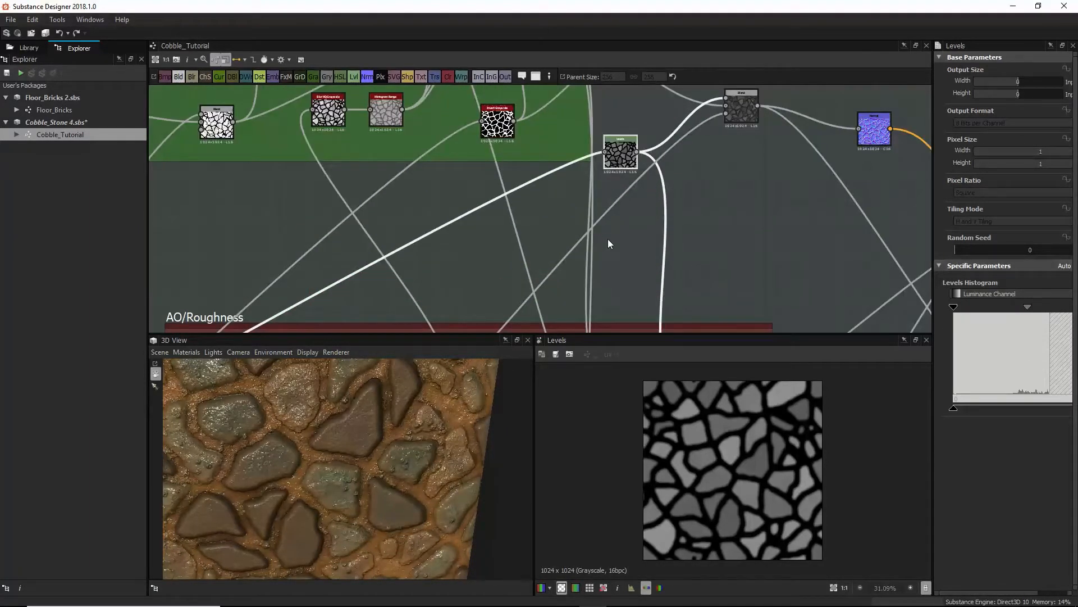
scroll(629, 252, down, 5)
scroll(633, 210, up, 2)
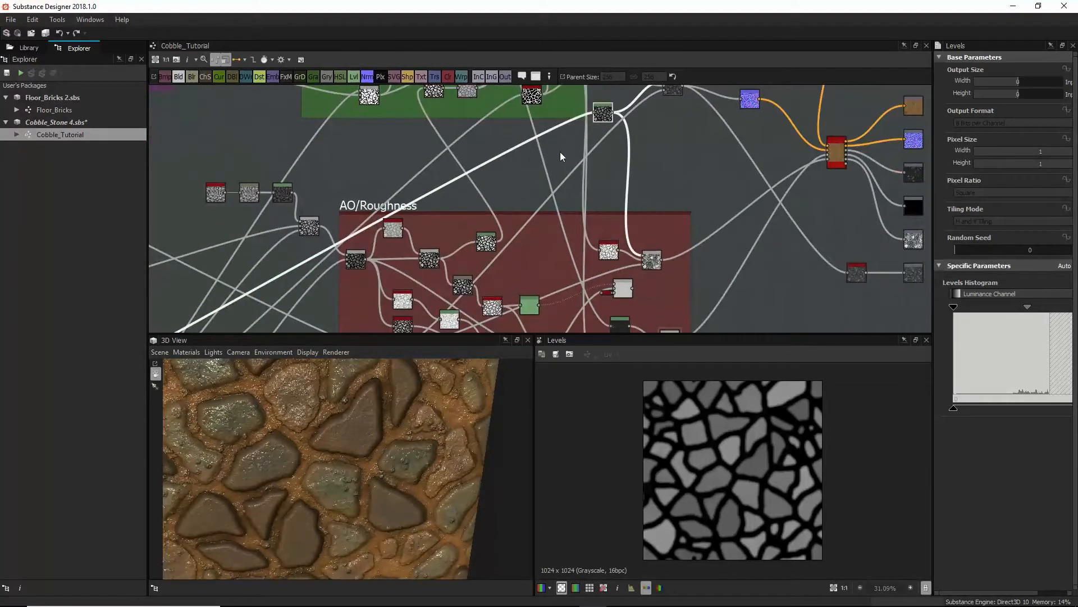
Trace the Levels node's input link back to its source Blend in the Large rocks frame
middle_drag(600, 136, 646, 96)
middle_drag(531, 199, 707, 98)
middle_drag(367, 246, 649, 144)
middle_drag(415, 248, 452, 230)
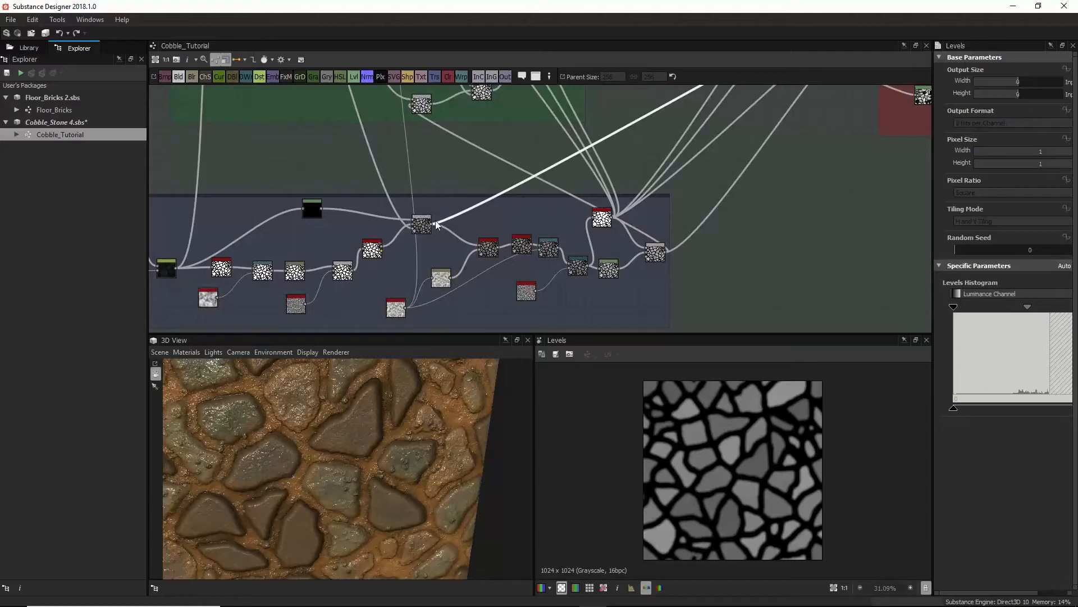
middle_drag(686, 235, 457, 323)
middle_drag(734, 175, 491, 314)
Display the Multiply Blend's result and examine its bright and dark stones enlarged and as a whole
click(716, 227)
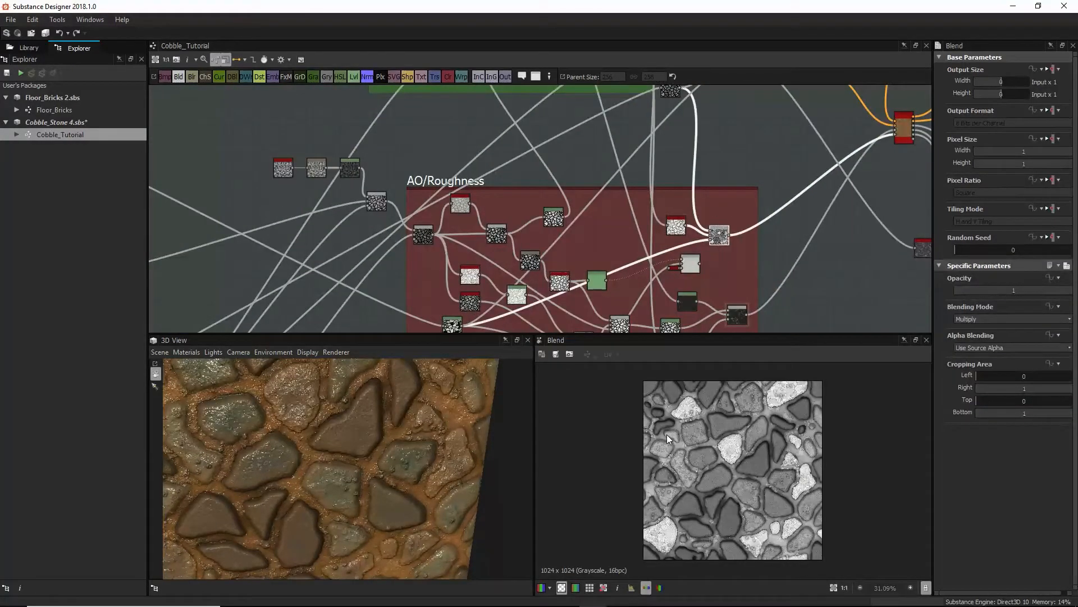
scroll(731, 430, up, 4)
scroll(731, 430, up, 3)
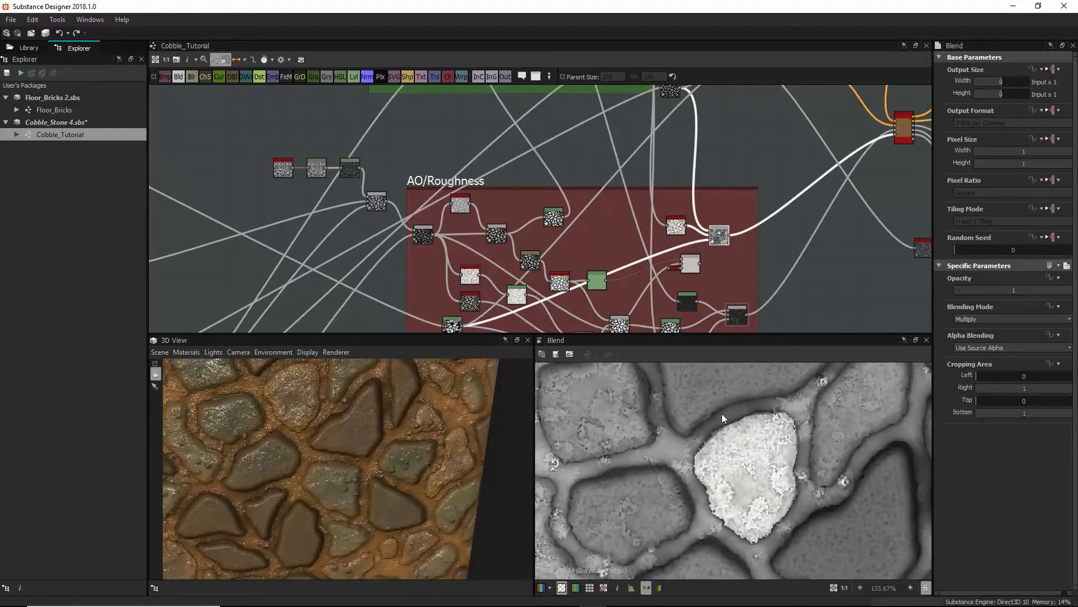
middle_drag(688, 434, 680, 474)
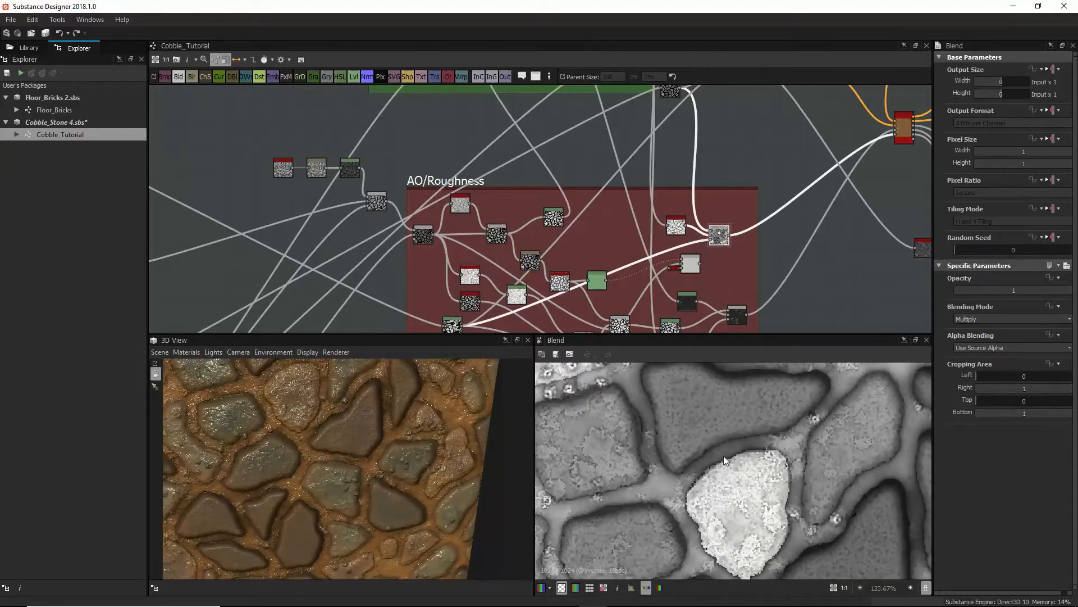
scroll(719, 439, down, 8)
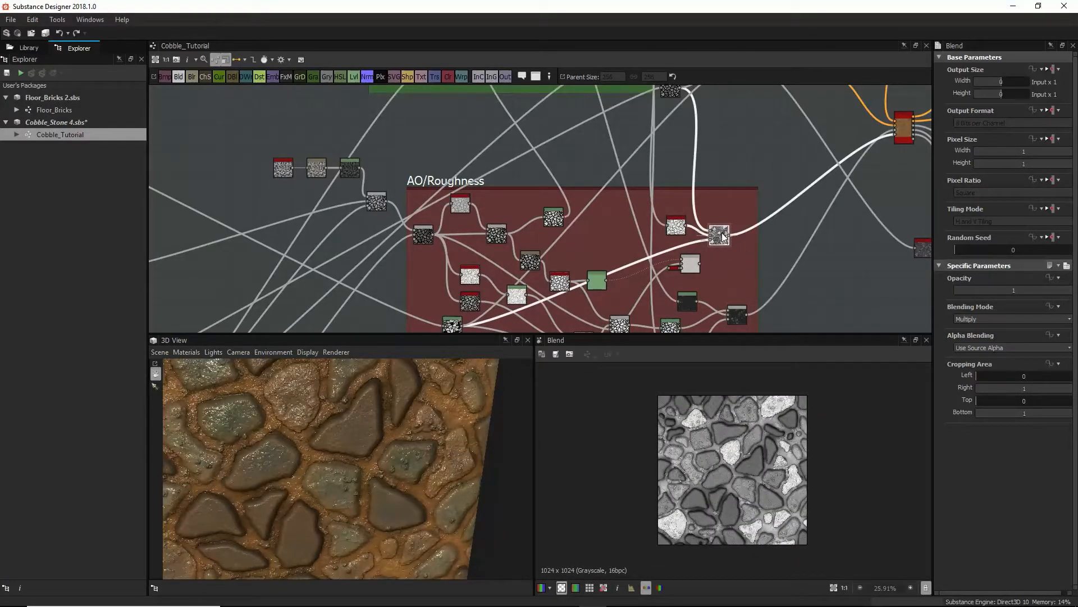
Trace the mask link into the Multiply Blend, moving its source Levels node slightly down in the AO/Roughness frame
drag(619, 250, 630, 272)
middle_drag(541, 327, 558, 277)
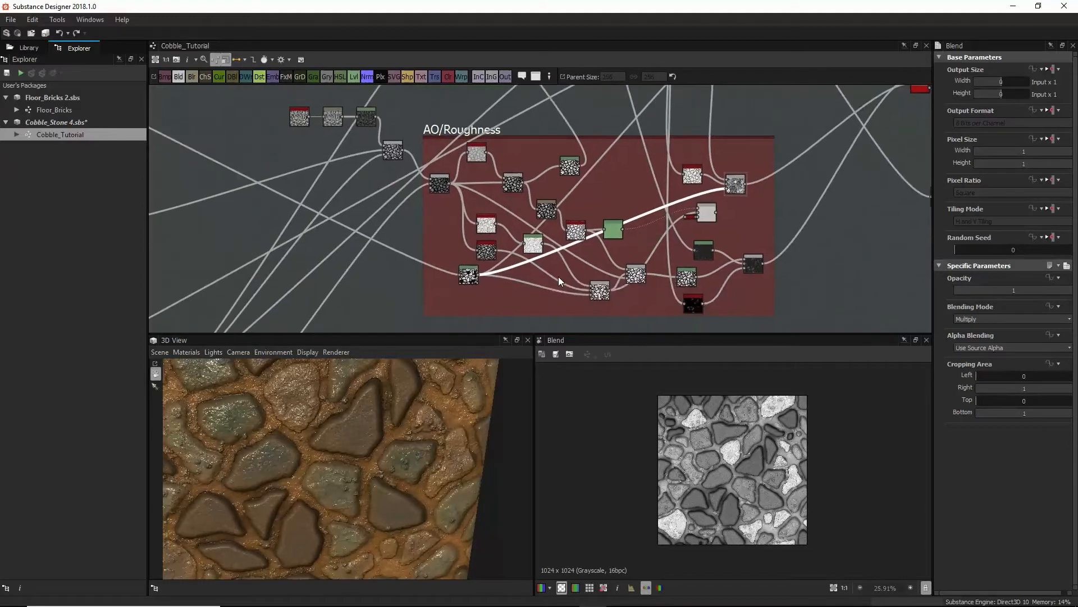
drag(465, 274, 464, 284)
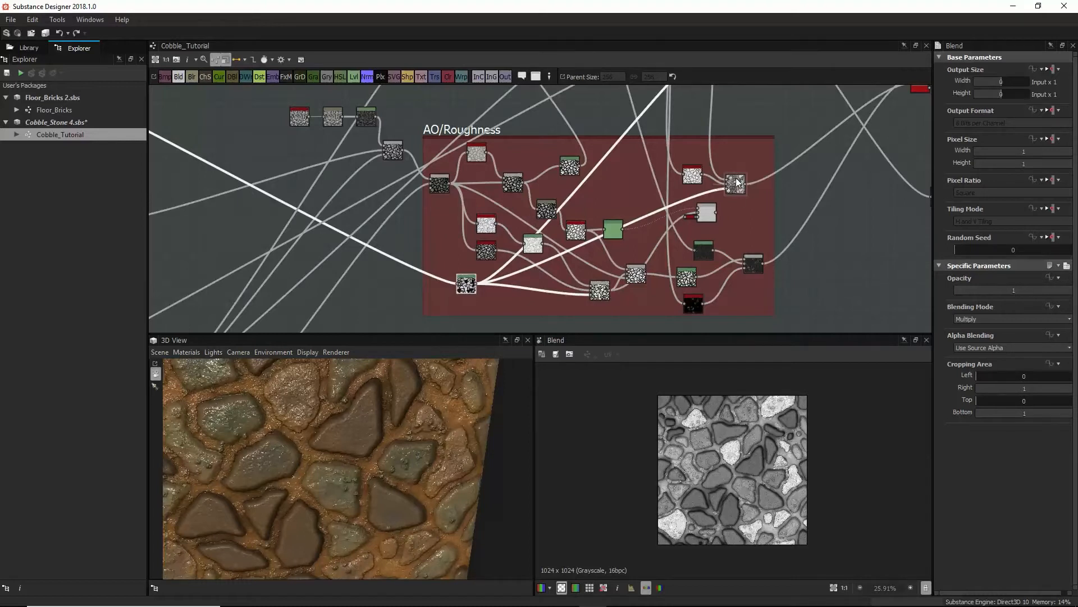
middle_drag(739, 194, 694, 254)
click(691, 256)
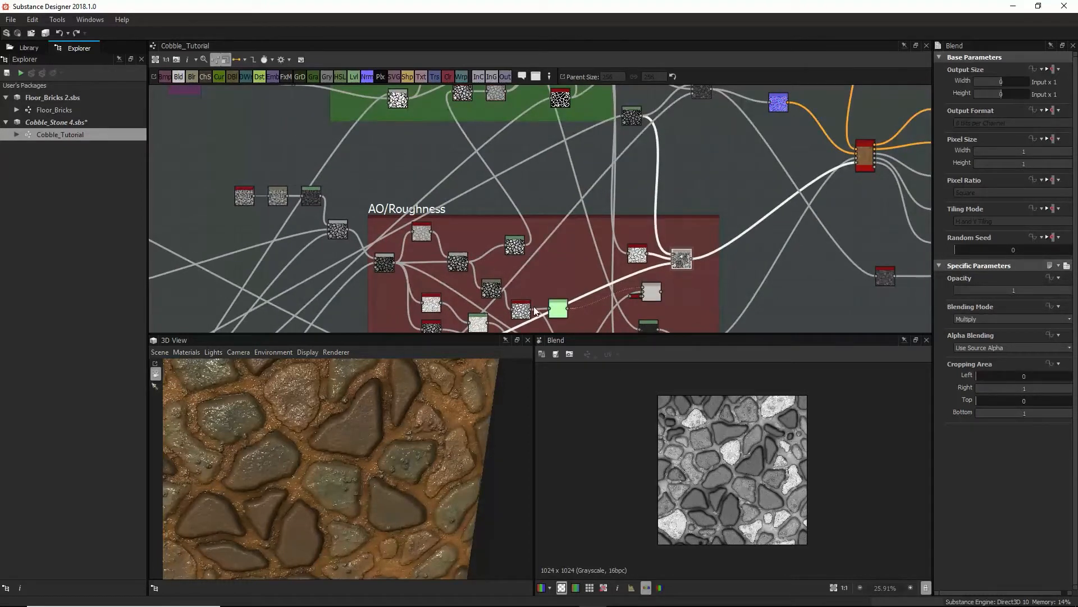
Review how the Color, Pebbles, Mud, Masks, Grunge, Large rocks and AO/Roughness frames connect through to the material outputs
middle_drag(507, 301, 537, 253)
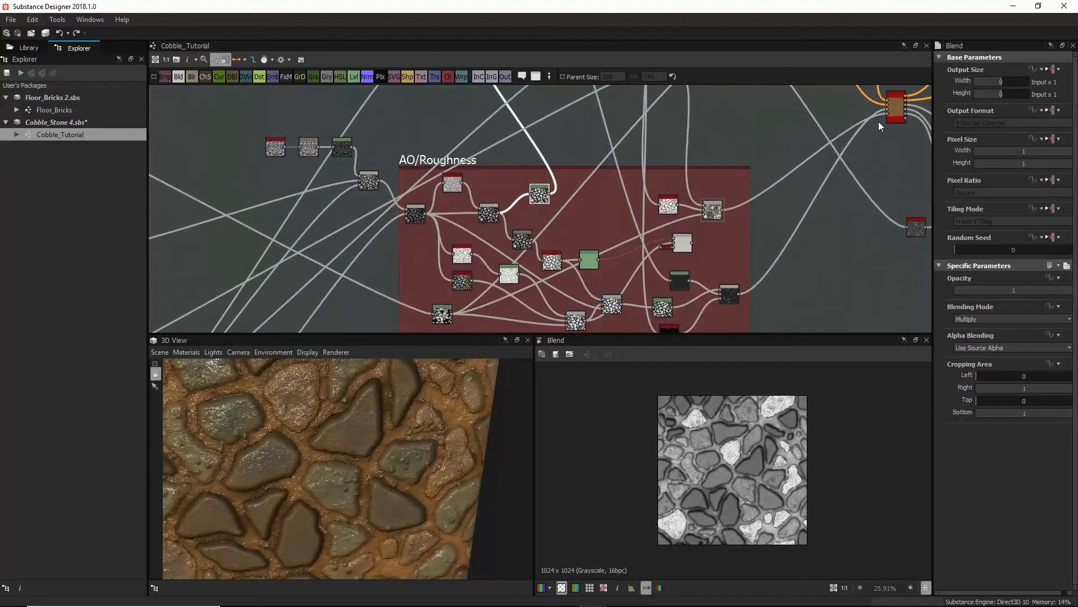
middle_drag(879, 119, 823, 207)
middle_drag(689, 145, 714, 321)
scroll(696, 293, down, 6)
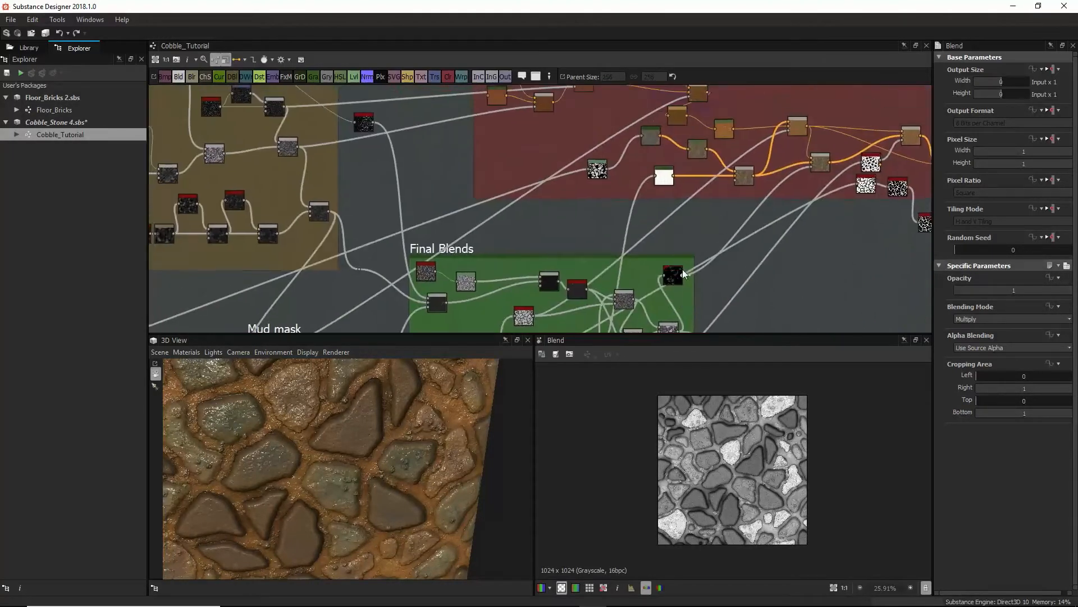
middle_drag(727, 254, 744, 310)
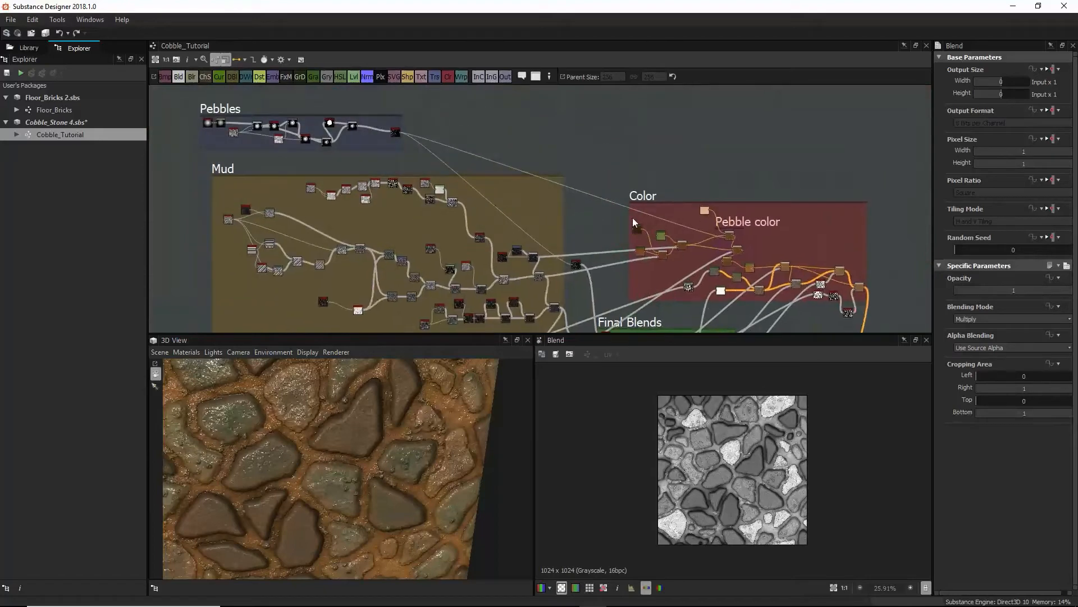
middle_drag(623, 222, 774, 254)
middle_drag(566, 260, 702, 245)
middle_drag(593, 314, 573, 223)
middle_drag(769, 280, 708, 204)
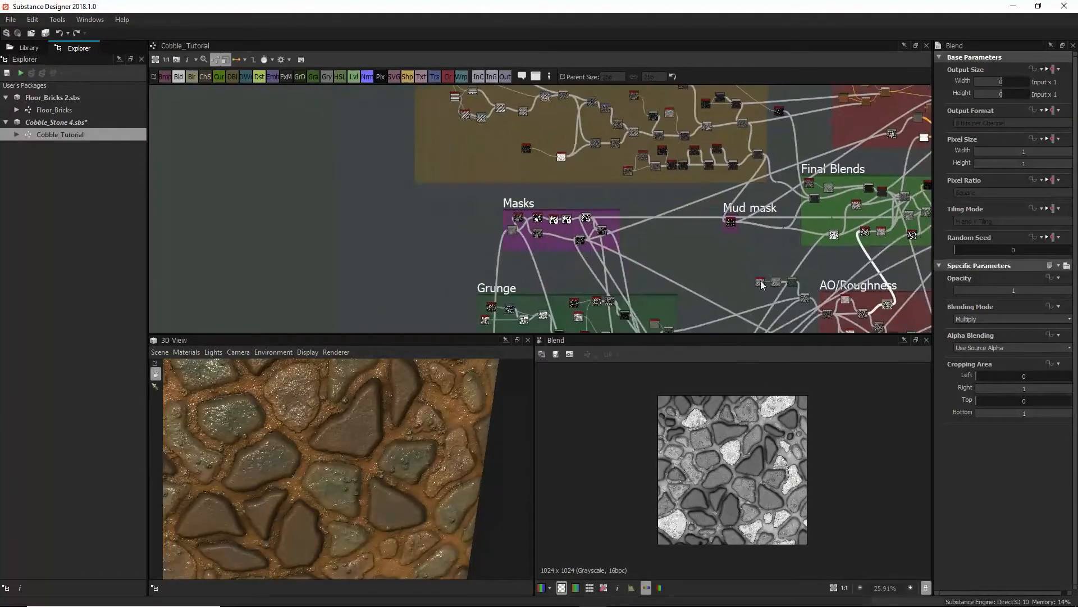
middle_drag(888, 307, 746, 250)
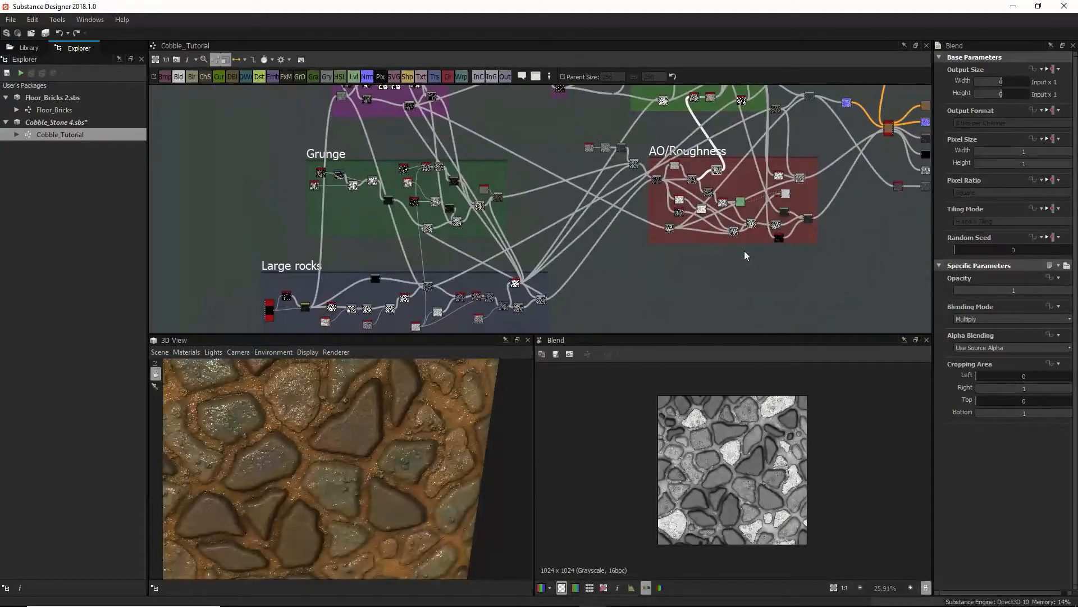
scroll(746, 250, down, 3)
middle_drag(892, 248, 806, 278)
scroll(803, 279, up, 5)
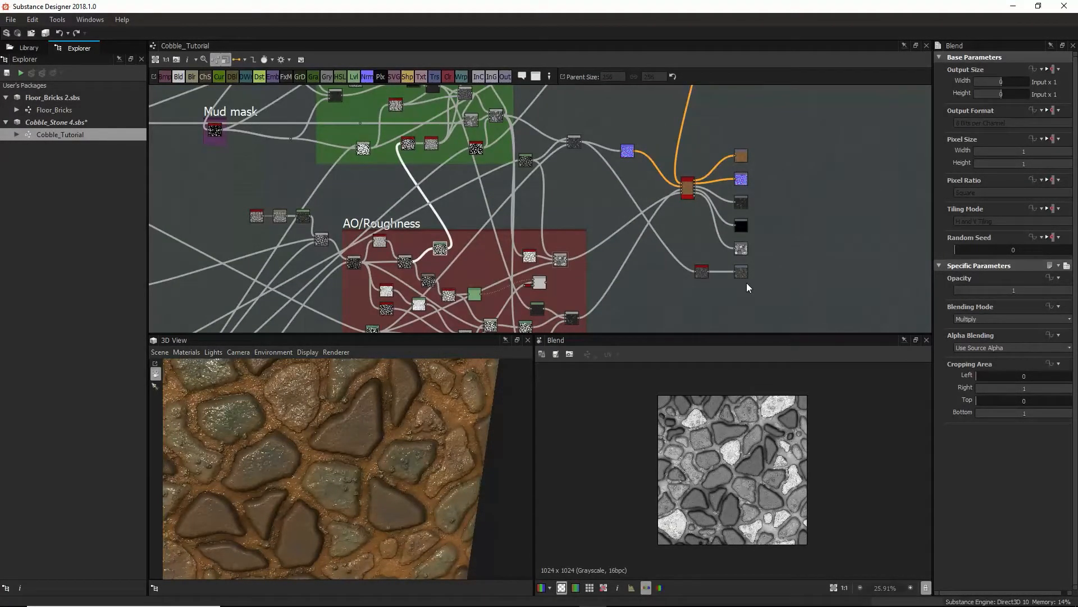
Inspect the stones and the mud joints between them in the 3D view, both close up and from farther away
scroll(390, 438, down, 3)
drag(389, 443, 335, 473)
scroll(363, 444, up, 3)
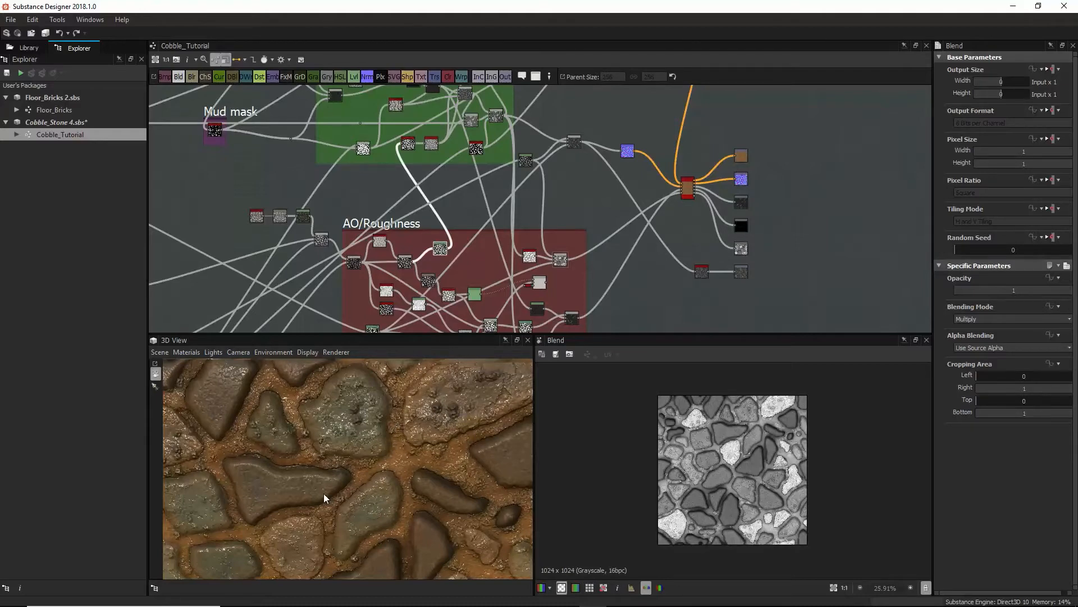
scroll(308, 467, up, 5)
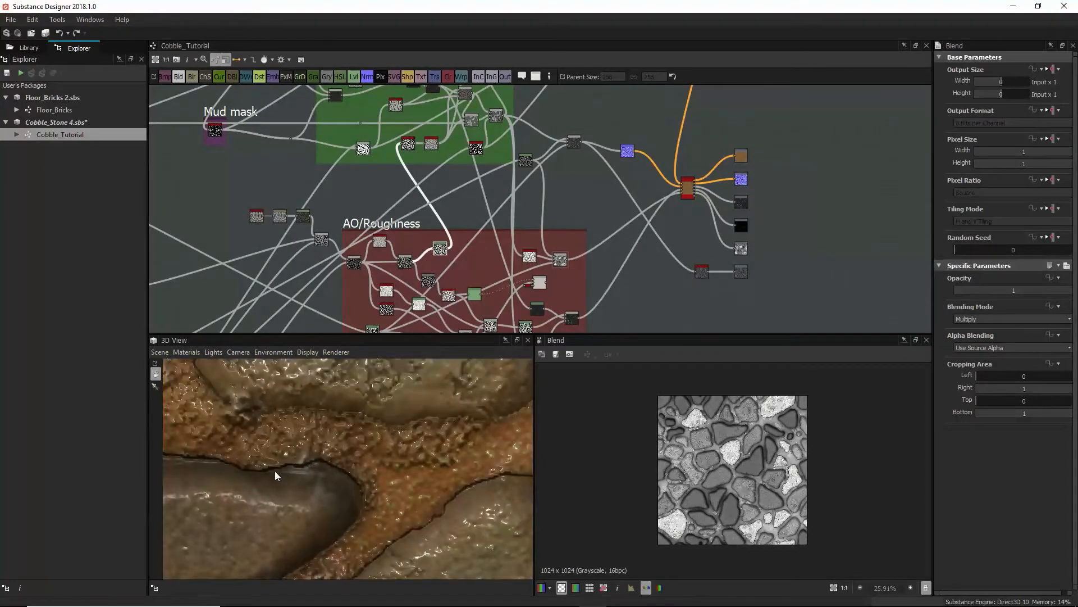
scroll(334, 466, down, 5)
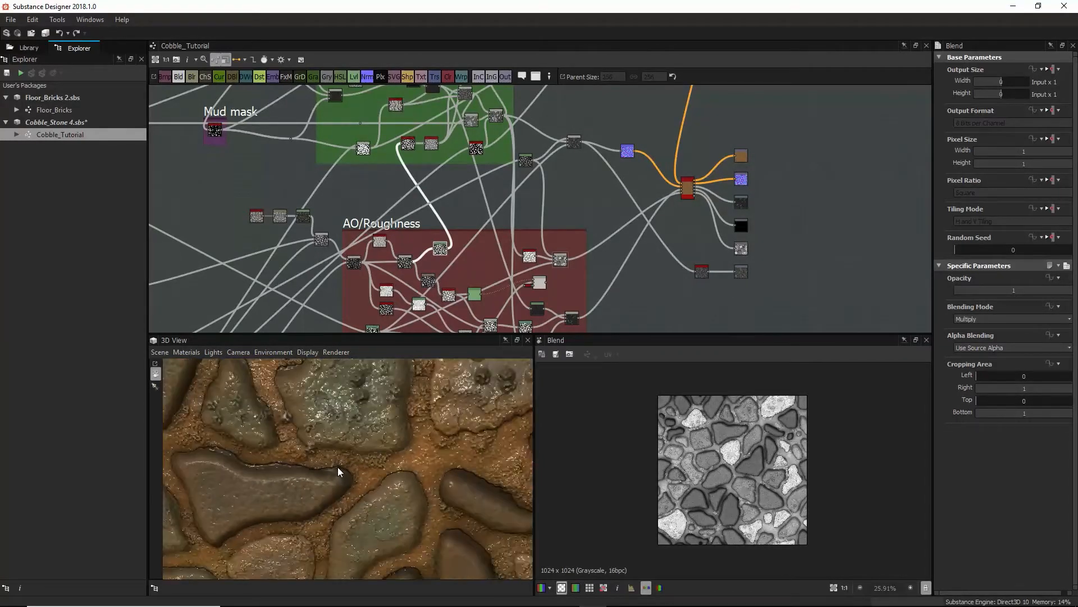
scroll(359, 487, down, 3)
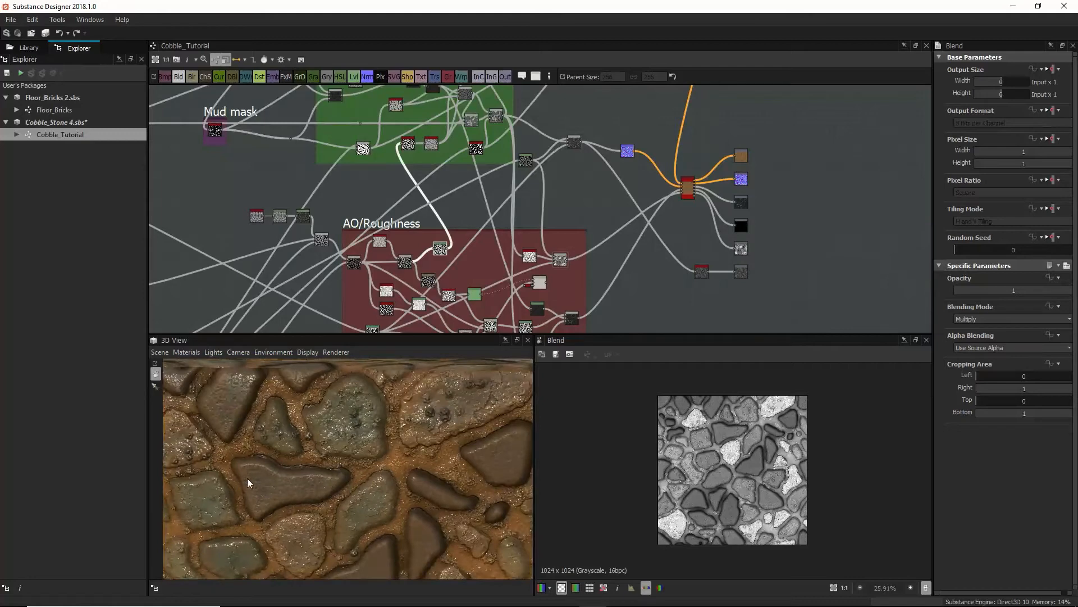
Select the Mud frame and look over the graph's frames down to Large rocks
scroll(506, 242, down, 4)
middle_drag(587, 106, 764, 147)
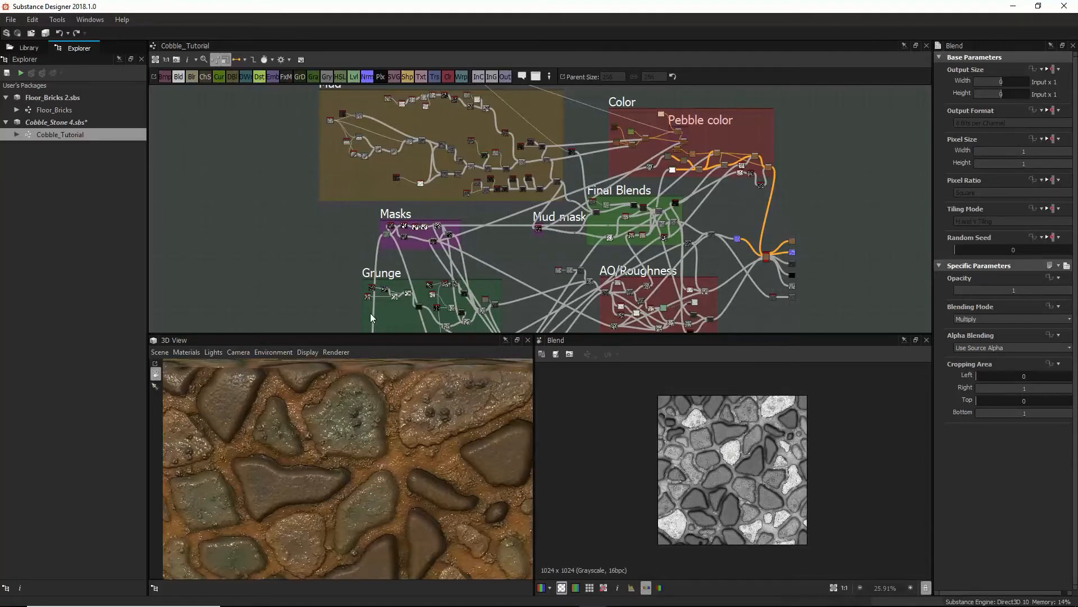
click(372, 178)
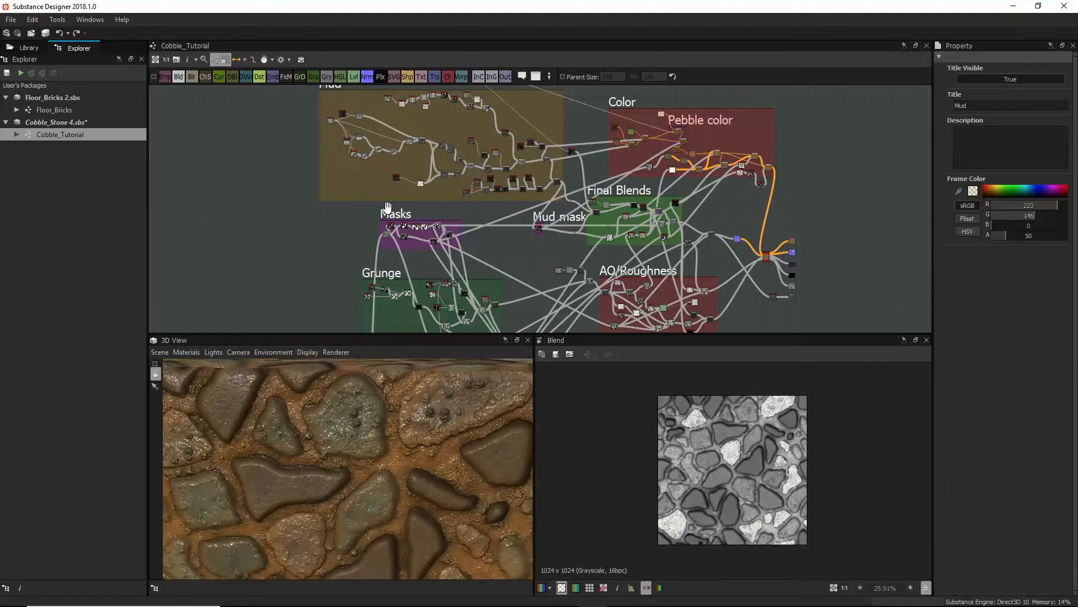
middle_drag(398, 277, 413, 214)
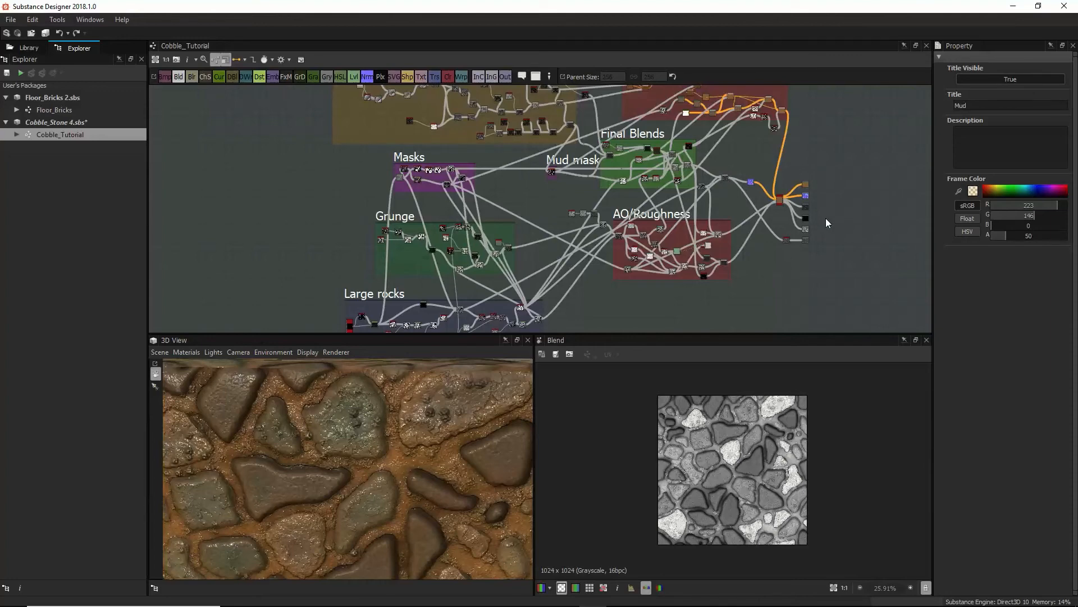
Display the Edge Detect node's result and parameters in the Large rocks frame
scroll(427, 281, up, 4)
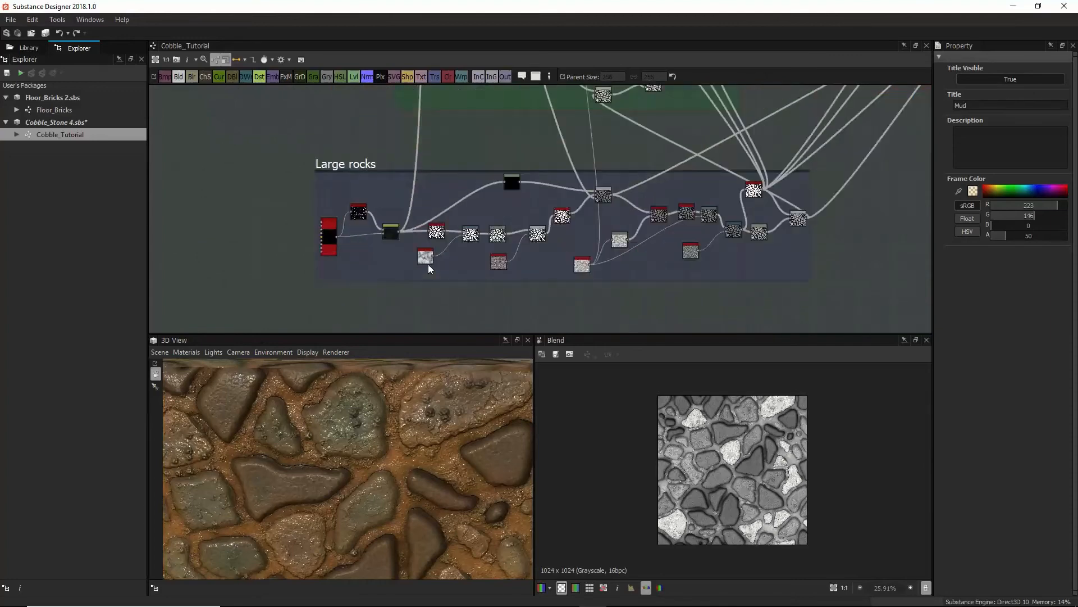
scroll(428, 269, up, 2)
double_click(419, 205)
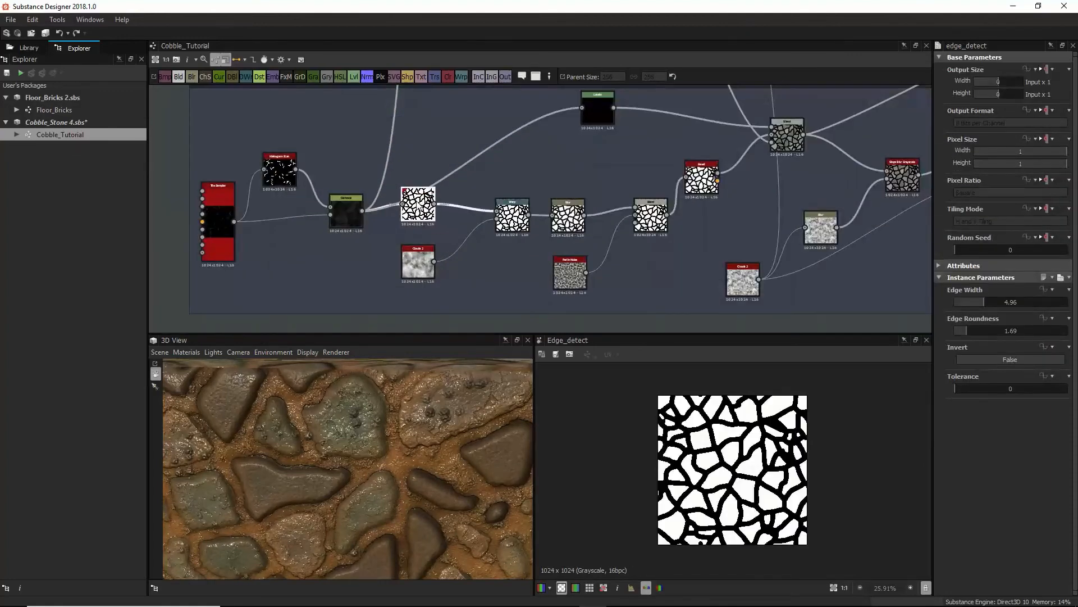
Insert an Invert Grayscale node on the link between Edge Detect and the warp node in the Large rocks frame
drag(457, 189, 452, 214)
key(space)
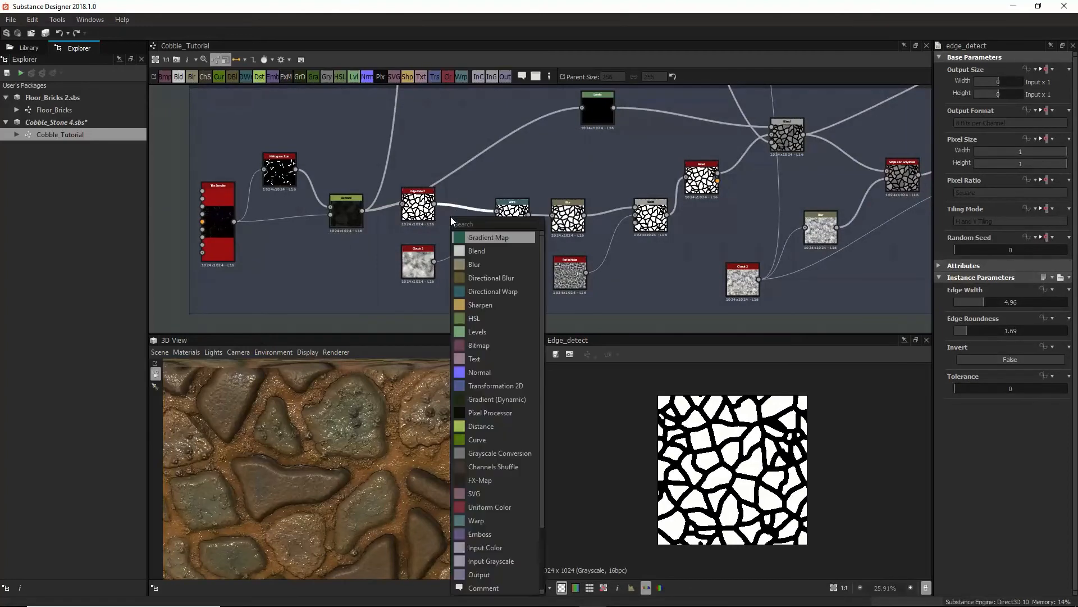
text(in)
click(476, 292)
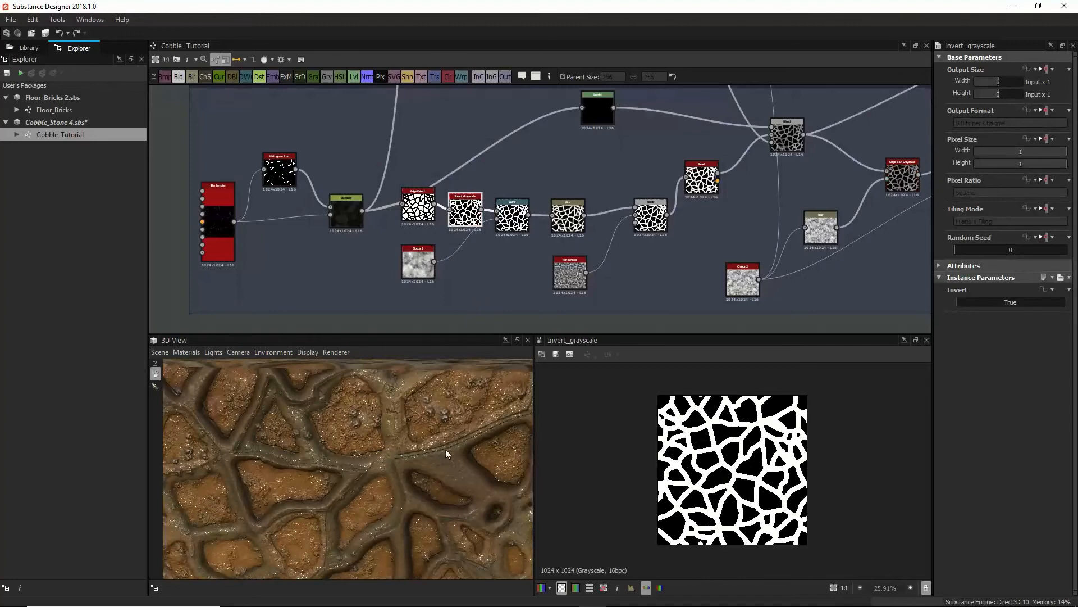
Inspect the inverted stones and joints in the 3D view from several angles and distances
scroll(425, 414, down, 5)
drag(426, 415, 437, 438)
scroll(423, 452, up, 5)
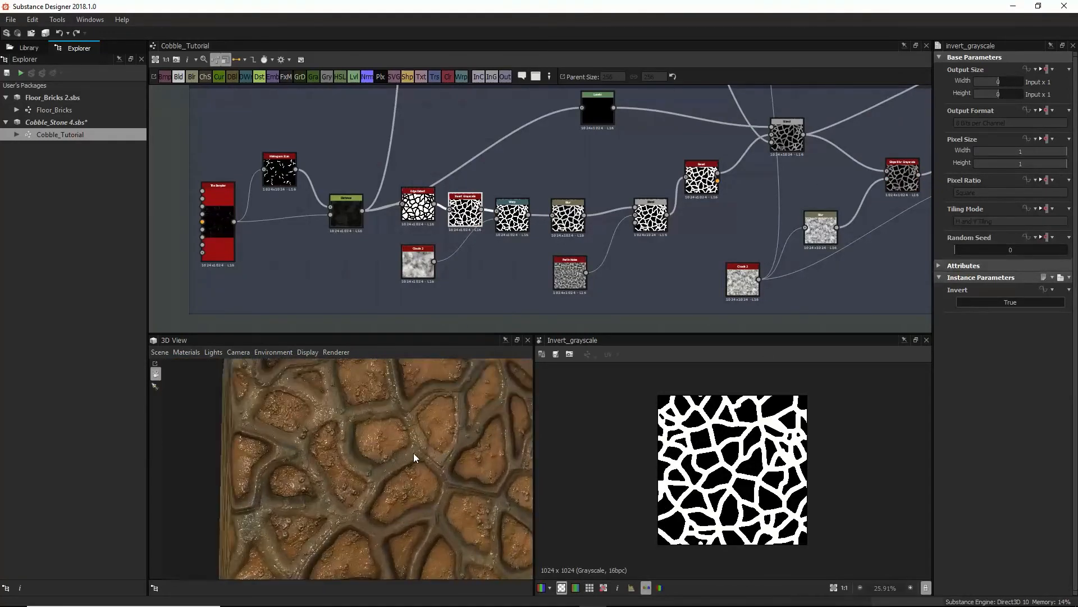
drag(370, 453, 409, 488)
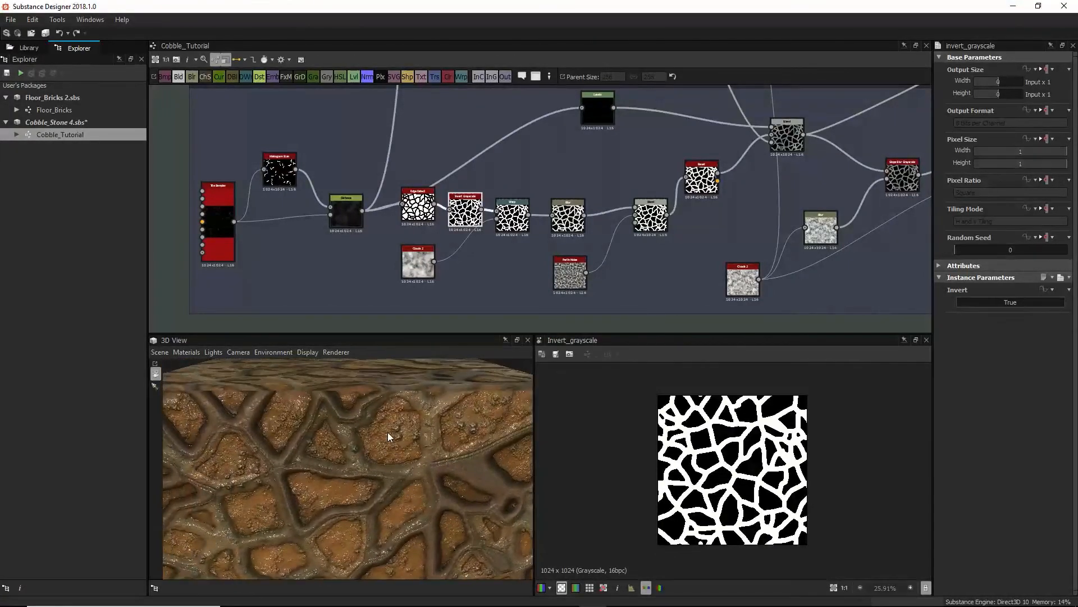
drag(387, 433, 414, 417)
Move the Edge Detect node slightly away from the Invert Grayscale node and delete the Invert Grayscale node
click(430, 221)
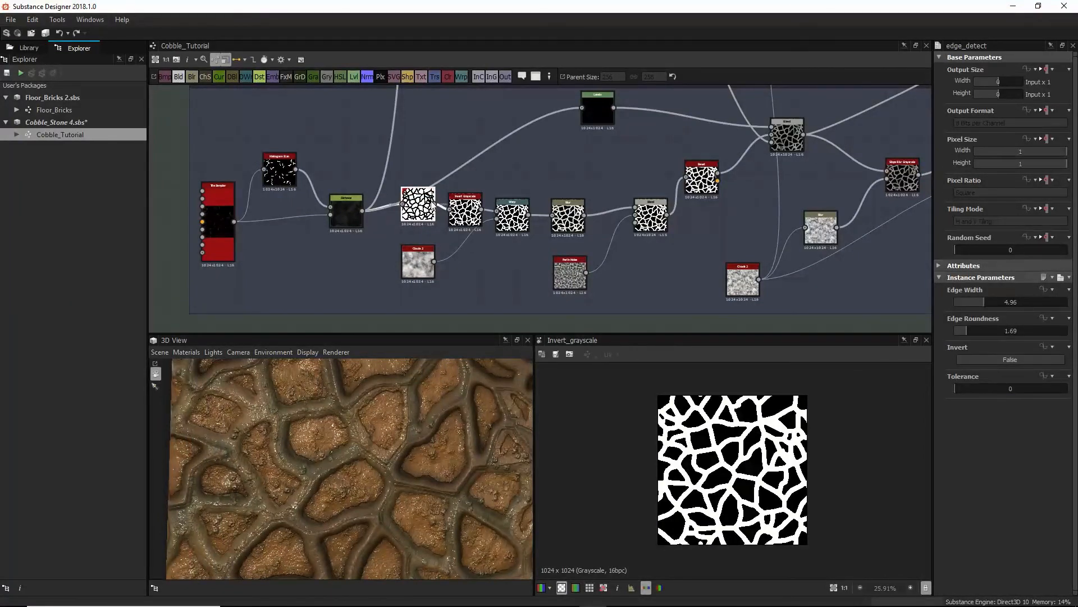
drag(426, 203, 415, 214)
click(456, 216)
key(Delete)
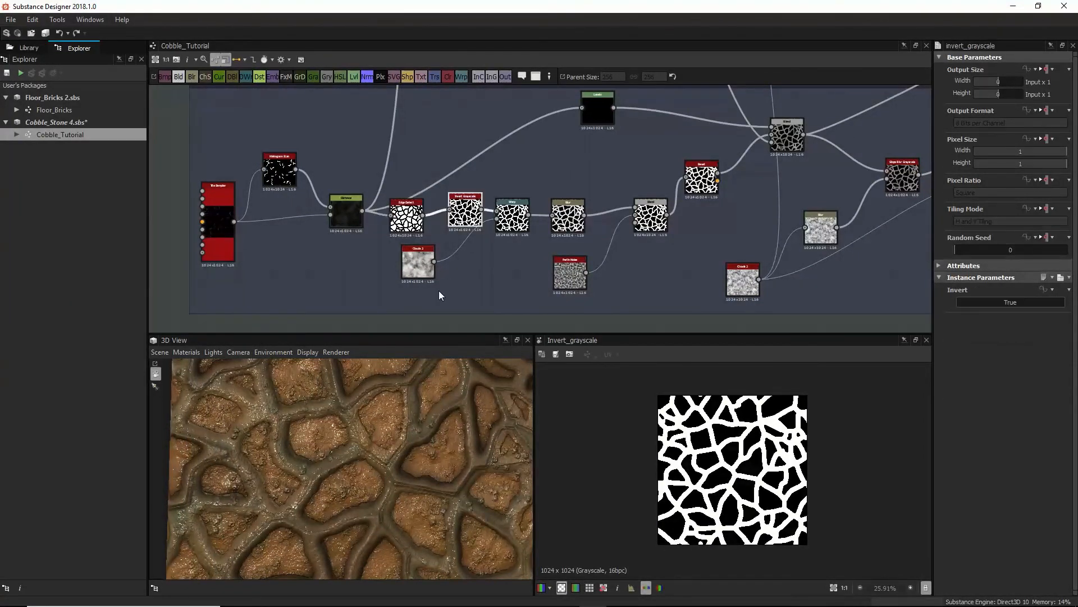